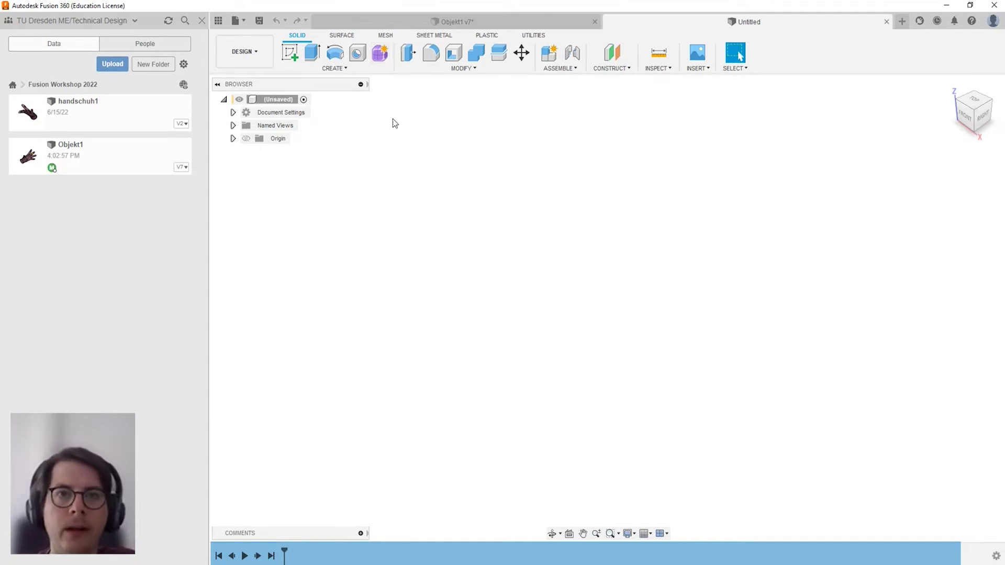
Switch to the Objekt1 v7 design and orbit the glove from several angles.
click(459, 20)
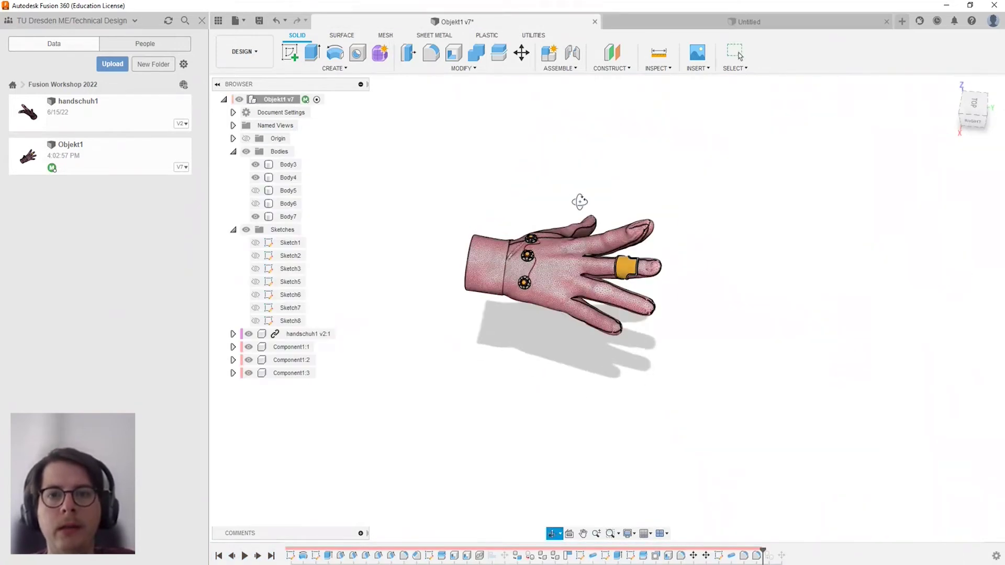
scroll(579, 201, up, 3)
mouse_move(579, 202)
shift+middle_down()
mouse_move(599, 264)
mouse_move(548, 246)
mouse_move(523, 260)
mouse_move(589, 244)
mouse_move(518, 268)
shift+middle_up()
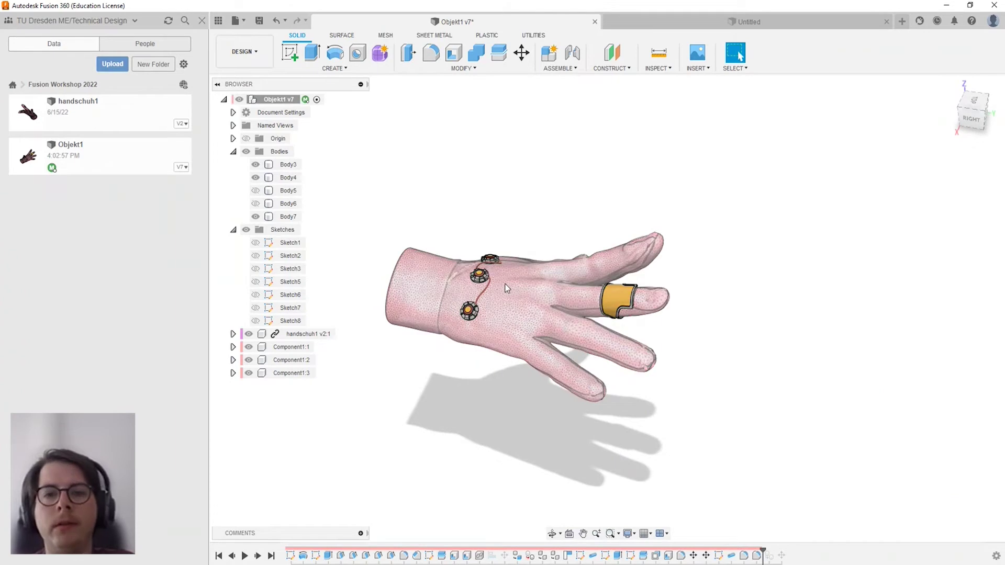
shift+middle_drag(504, 254, 594, 206)
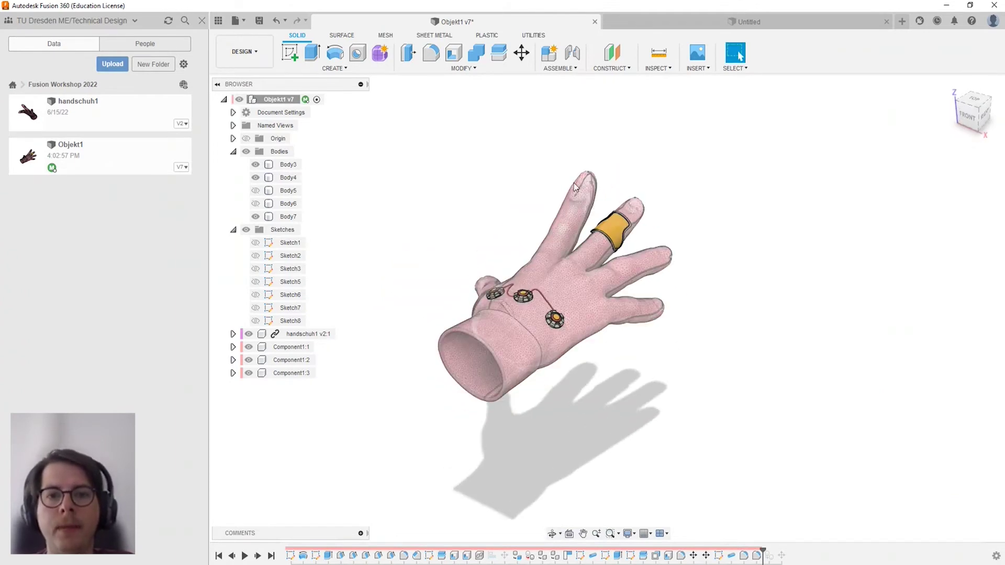
shift+middle_drag(565, 236, 561, 225)
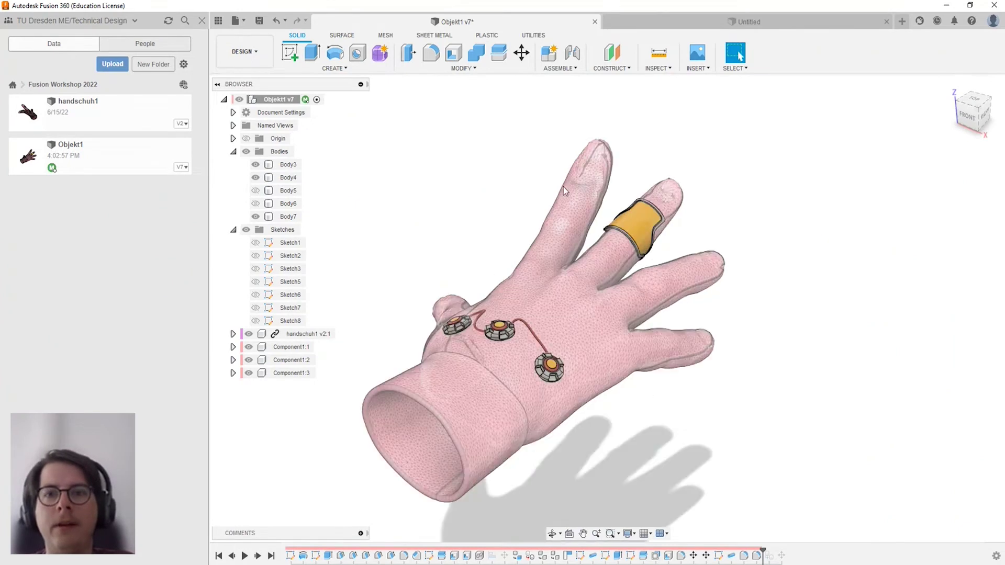
key(Escape)
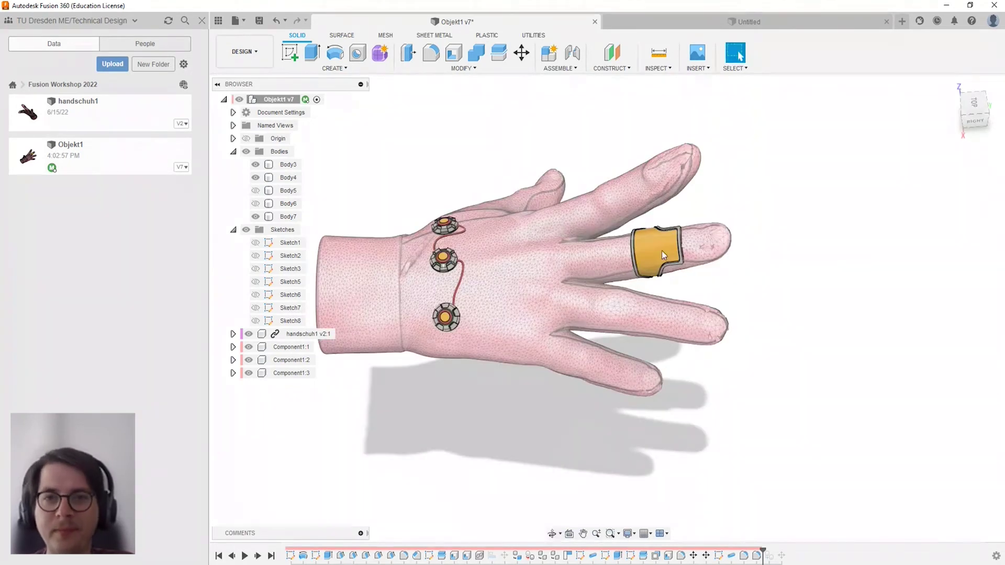
Zoom out and briefly select, then deselect, the handschuh1 glove component.
scroll(564, 194, down, 1)
scroll(698, 220, down, 1)
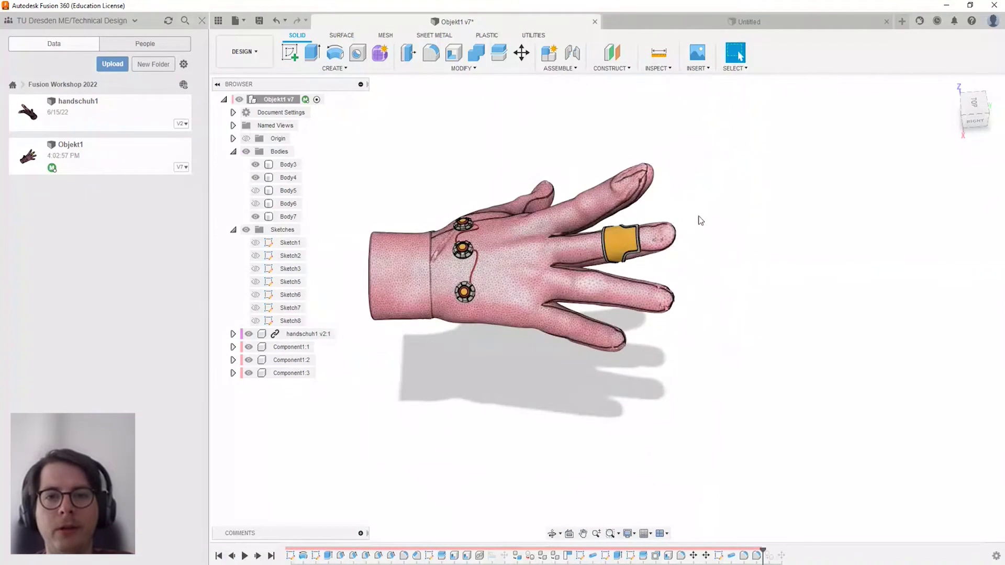
click(252, 335)
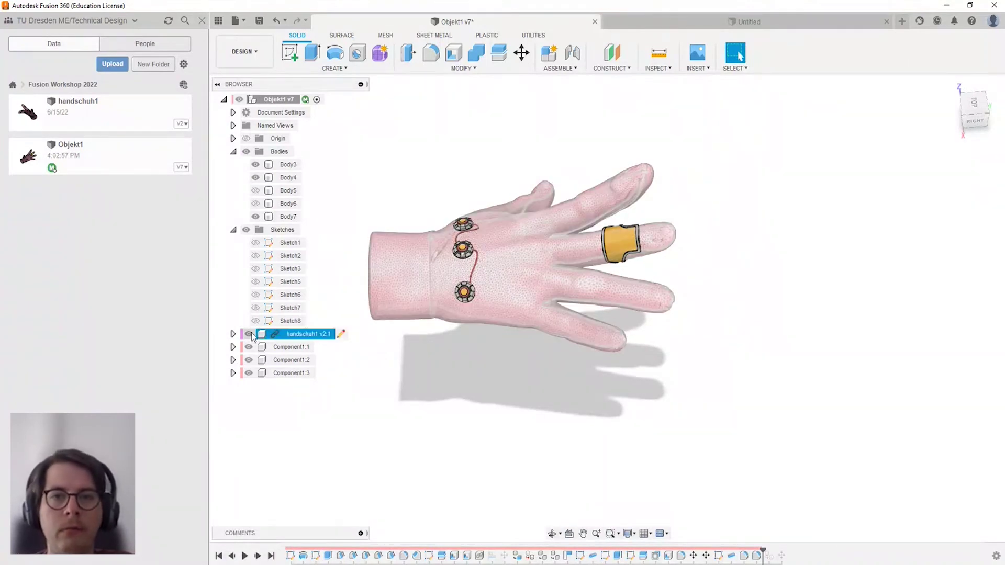
key(Escape)
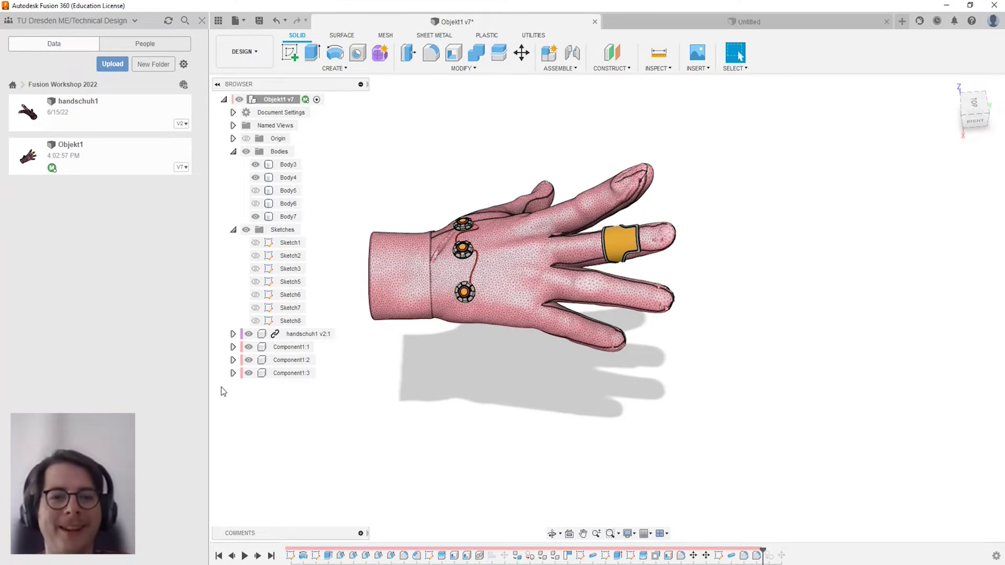
Switch to the empty Untitled design and orbit the blank scene.
click(725, 25)
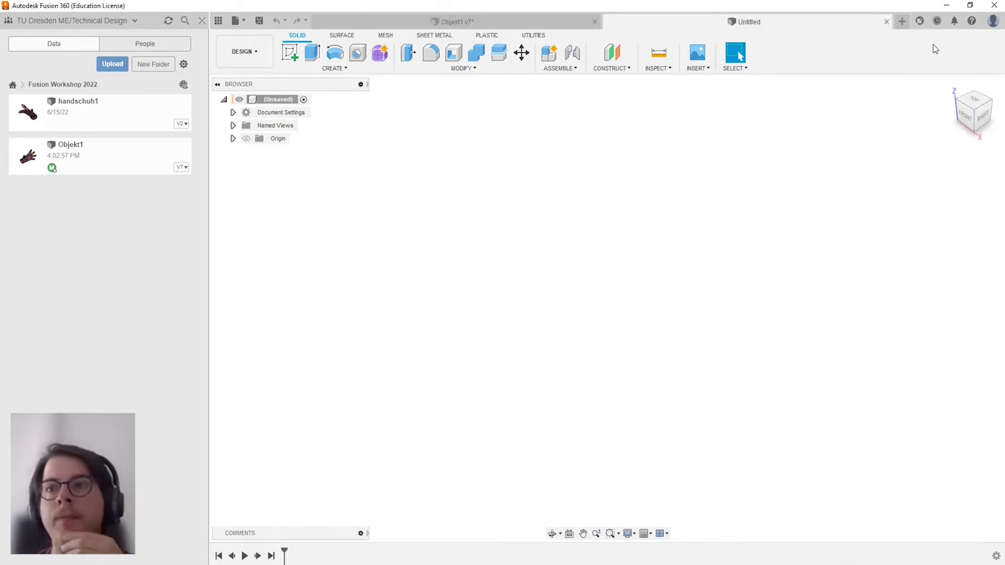
click(993, 23)
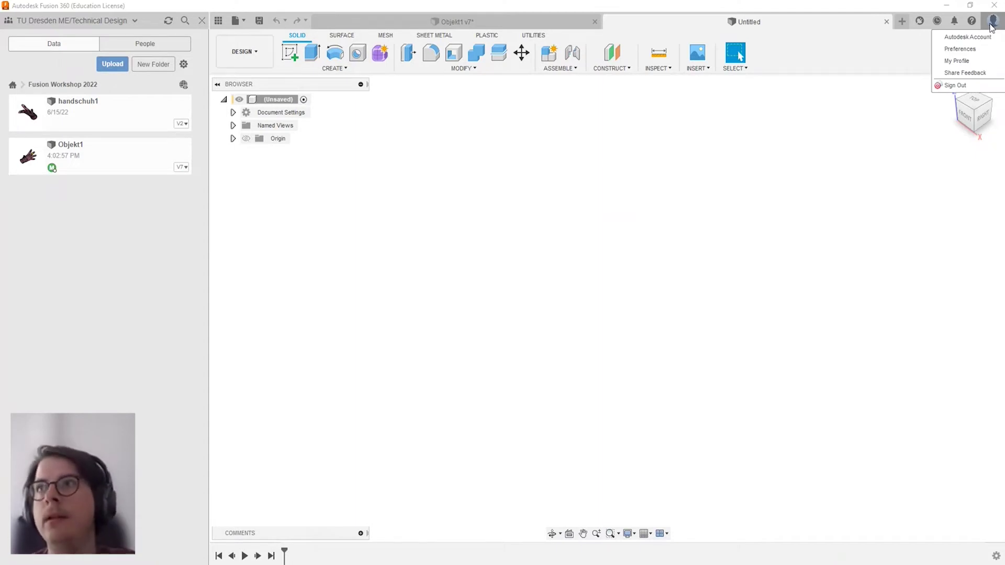
click(600, 254)
mouse_move(655, 265)
shift+middle_down()
mouse_move(612, 257)
mouse_move(687, 265)
shift+middle_up()
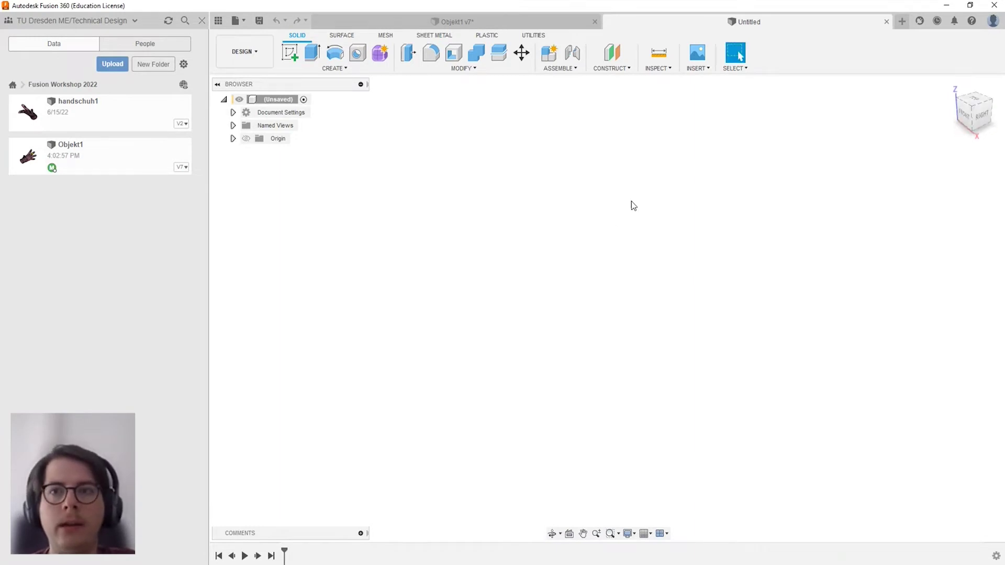
In Preferences, keep Fusion 360 navigation shortcuts and Z up orientation, then accept.
click(994, 23)
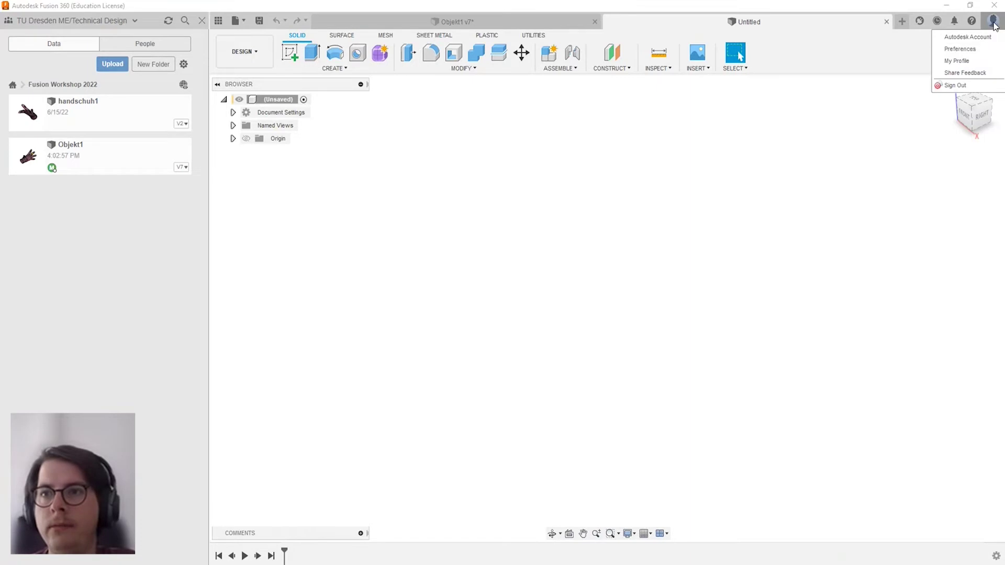
click(963, 54)
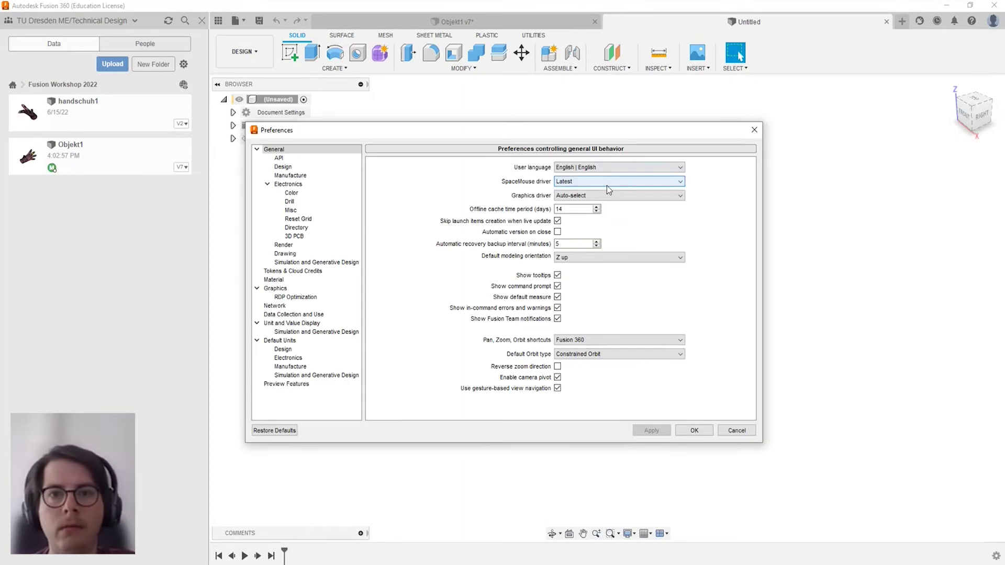
click(573, 341)
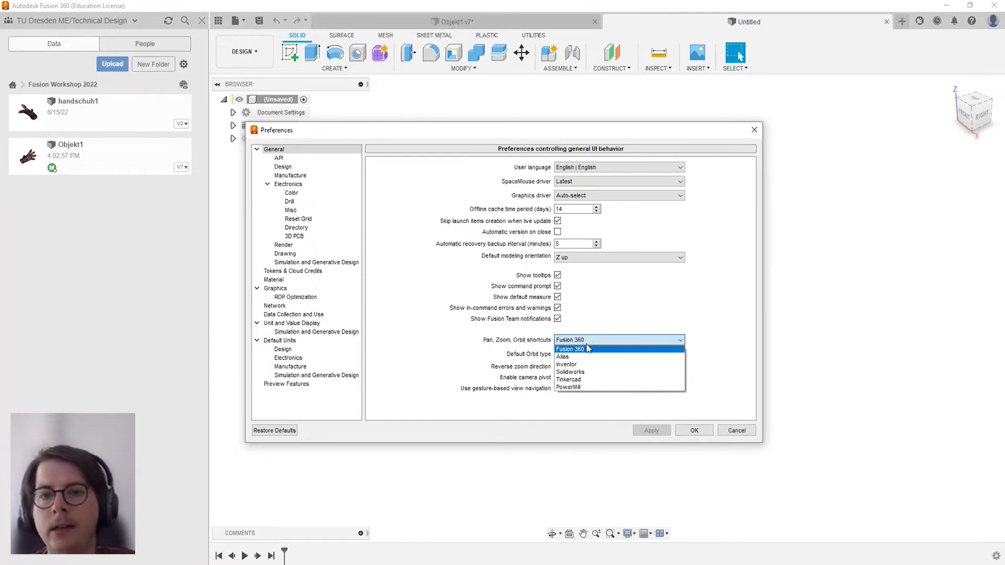
click(590, 343)
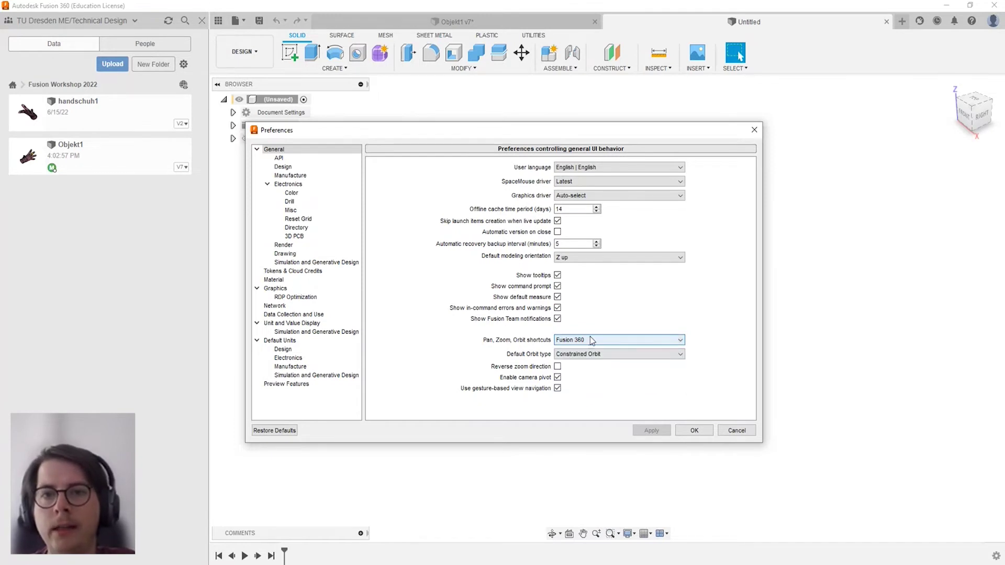
click(590, 340)
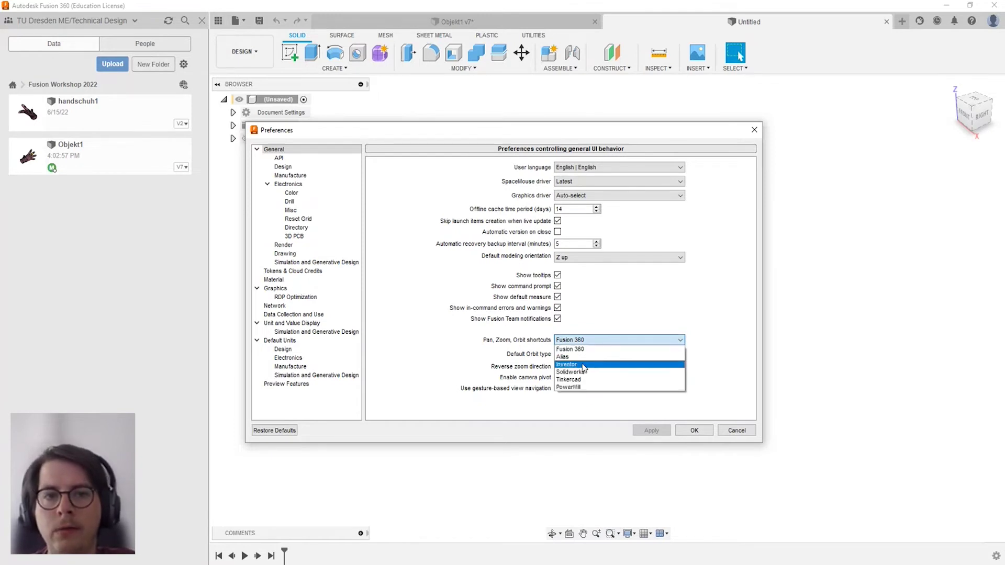
click(592, 341)
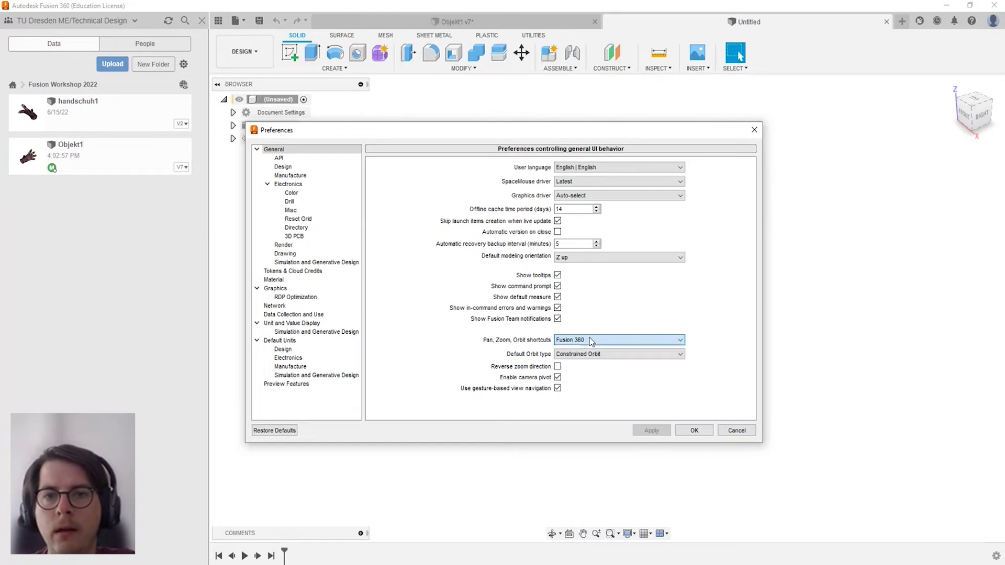
click(638, 257)
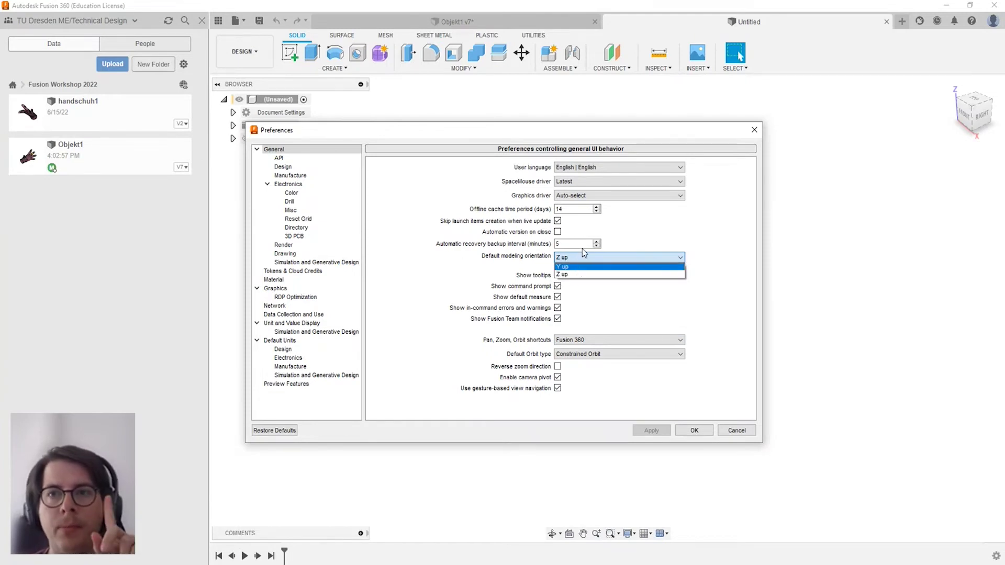
click(580, 275)
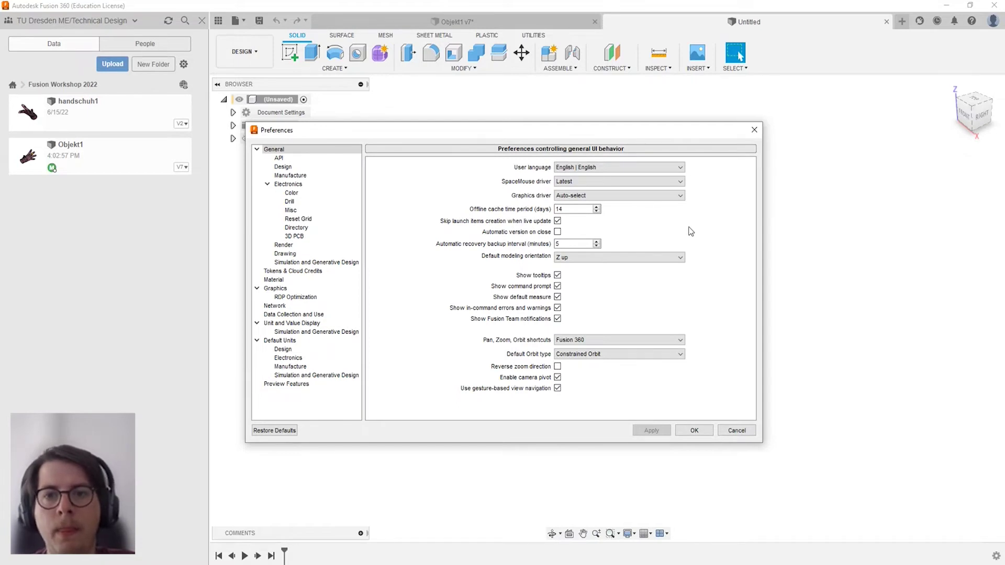
click(696, 431)
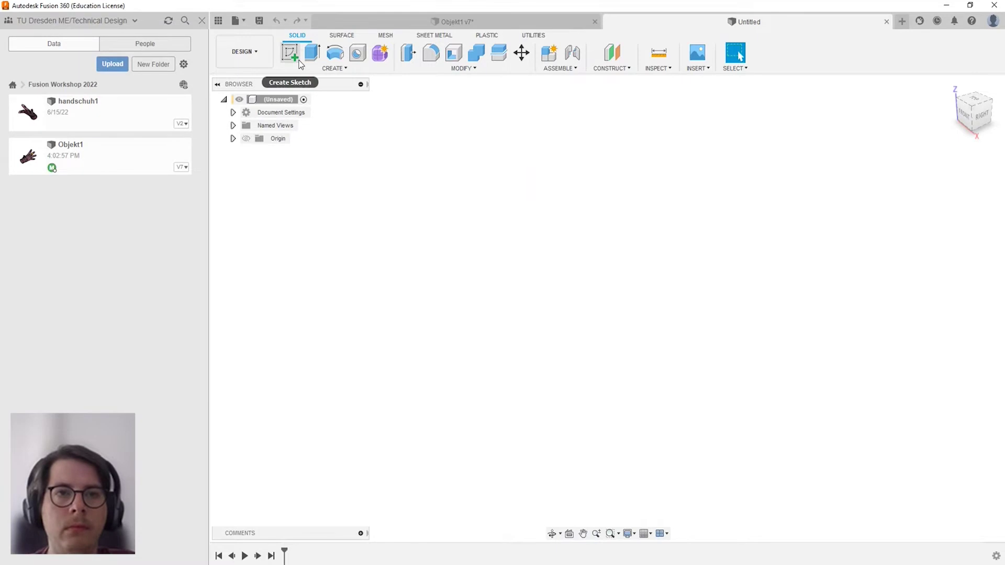
mouse_move(290, 53)
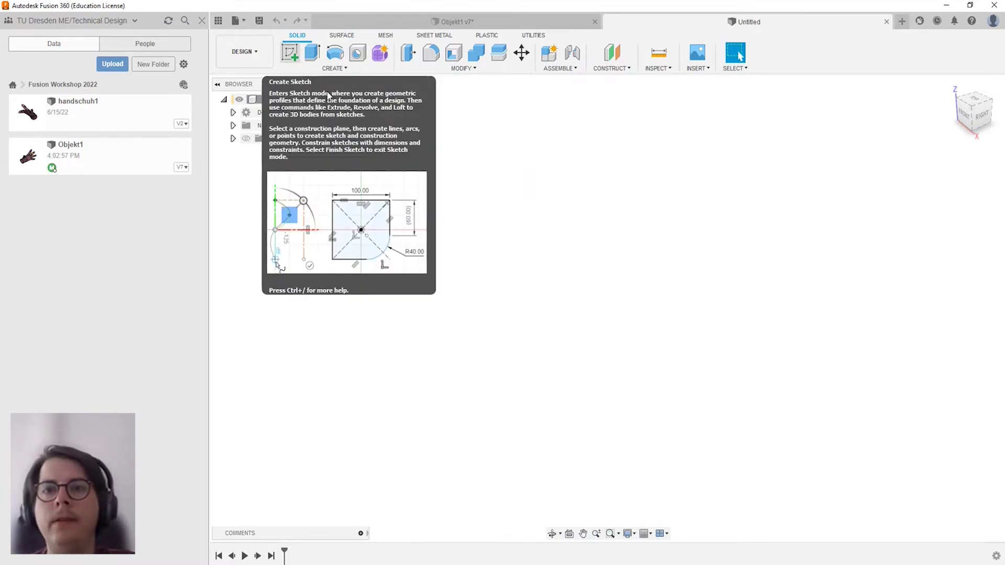
In Objekt1, locate Component1:1, zoom in, and hide the handschuh1 glove mesh.
drag(986, 120, 962, 103)
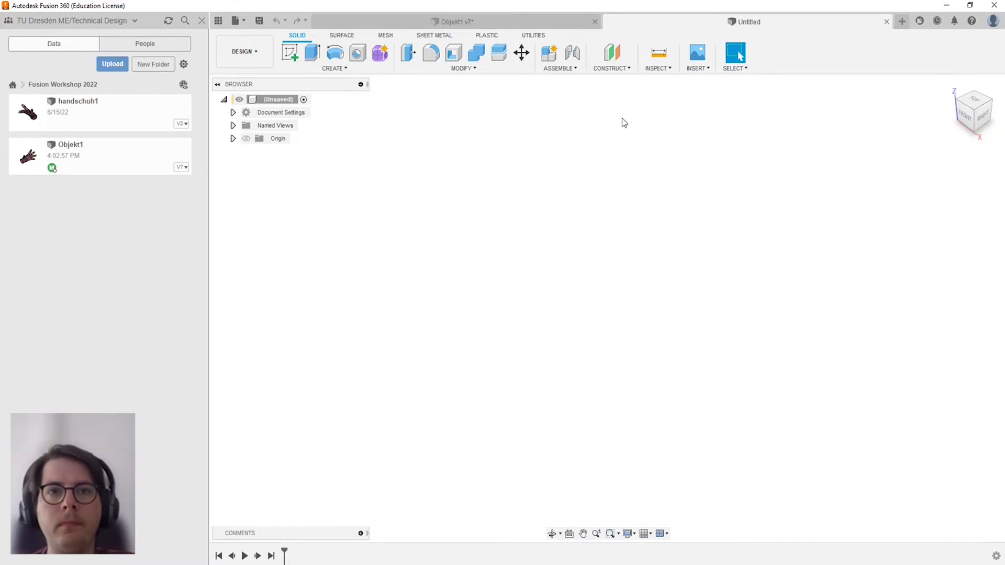
click(444, 22)
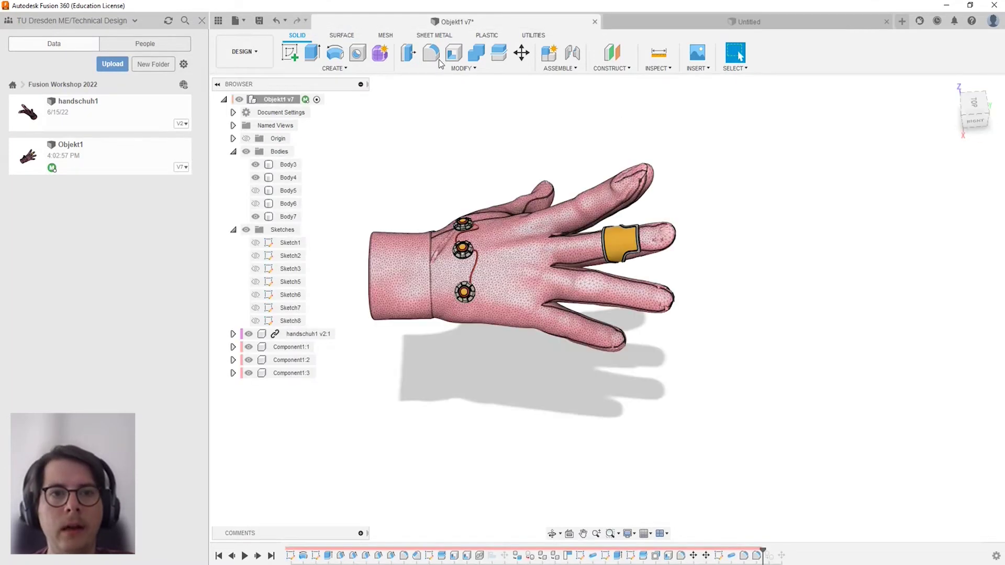
click(271, 350)
scroll(456, 237, up, 2)
scroll(456, 238, up, 3)
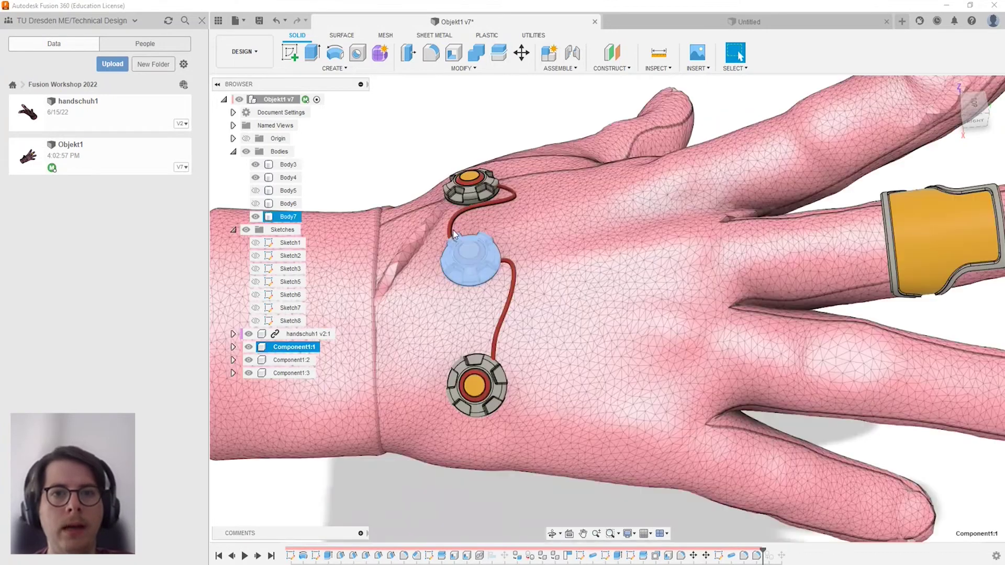
scroll(456, 238, up, 3)
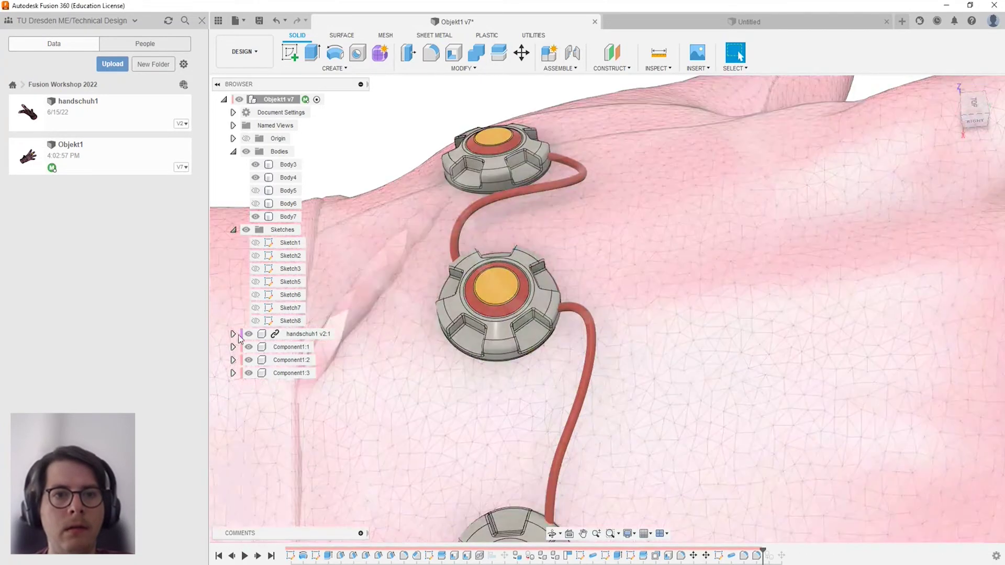
click(261, 334)
click(248, 334)
Orbit and zoom around the electronics to look down on the central puck.
shift+middle_drag(579, 347, 556, 297)
mouse_move(556, 297)
mouse_down()
mouse_move(567, 316)
mouse_move(500, 283)
mouse_up()
key(Escape)
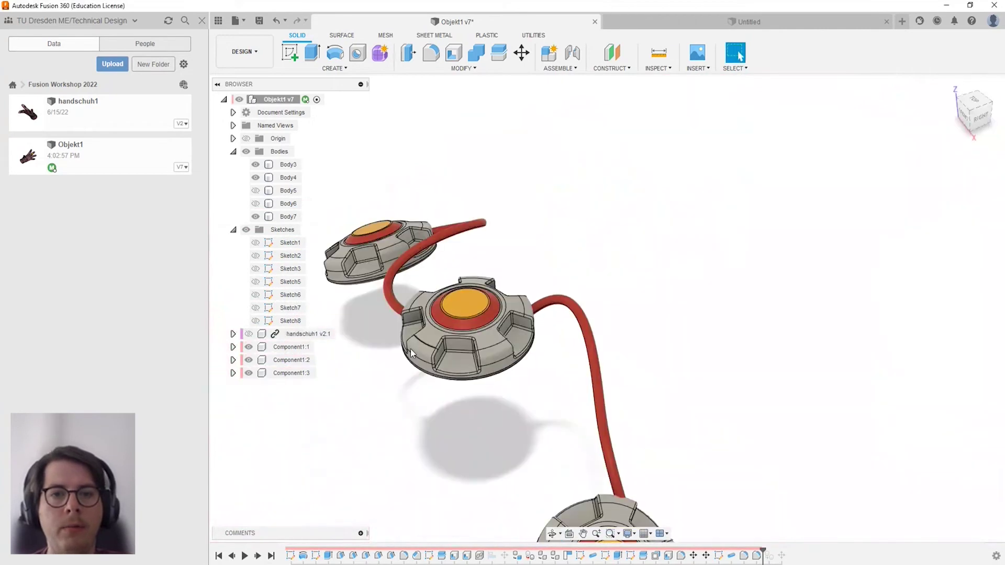
scroll(500, 283, up, 2)
scroll(500, 283, up, 2)
mouse_move(500, 284)
shift+middle_down()
mouse_move(606, 278)
mouse_move(498, 226)
shift+middle_up()
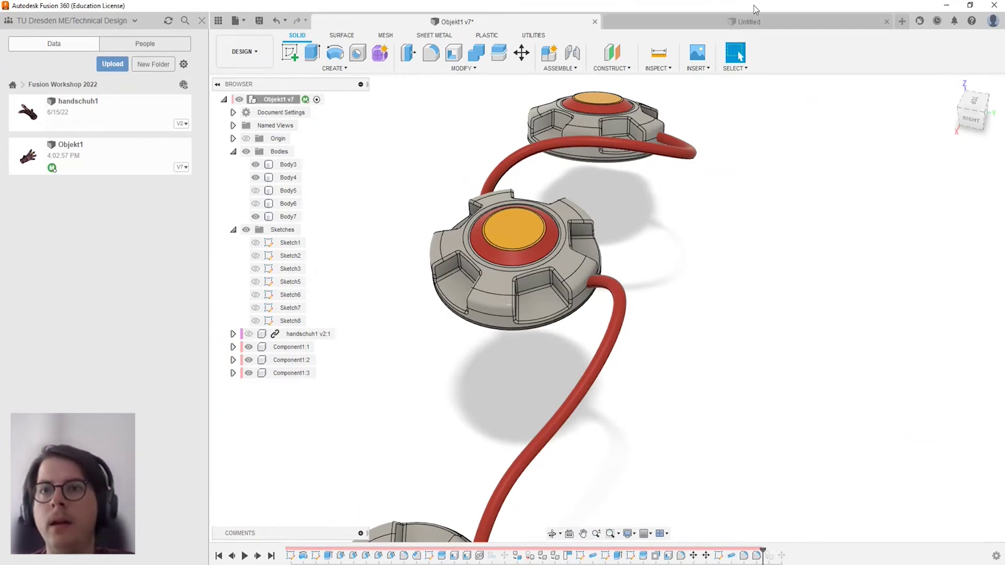
In the Untitled design, start a new sketch on the vertical origin plane.
click(716, 27)
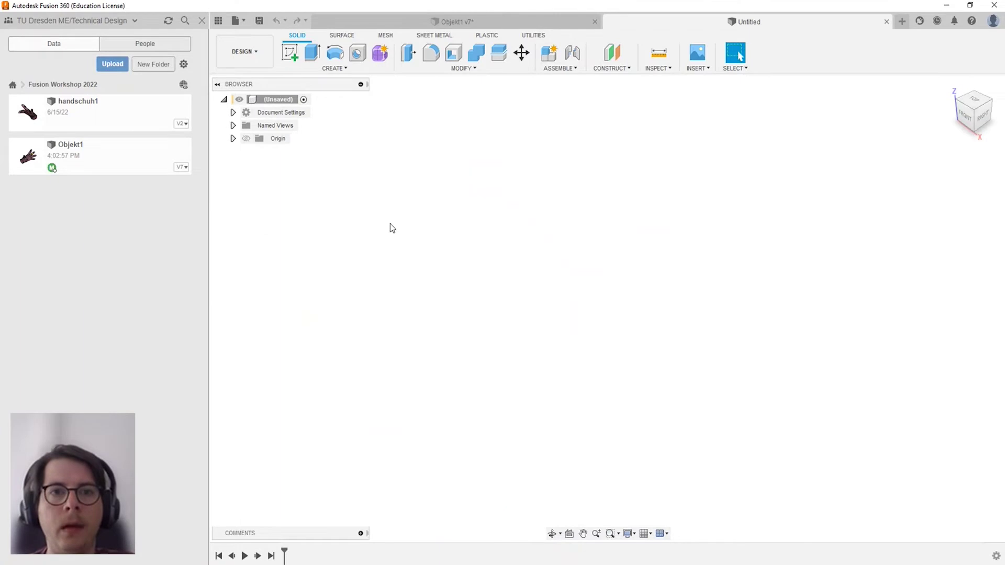
click(291, 52)
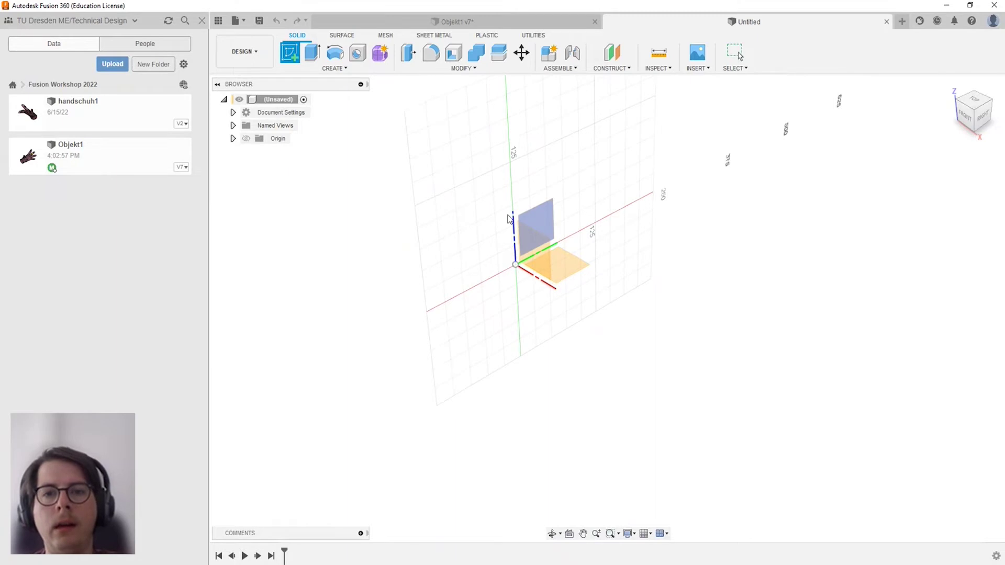
click(546, 209)
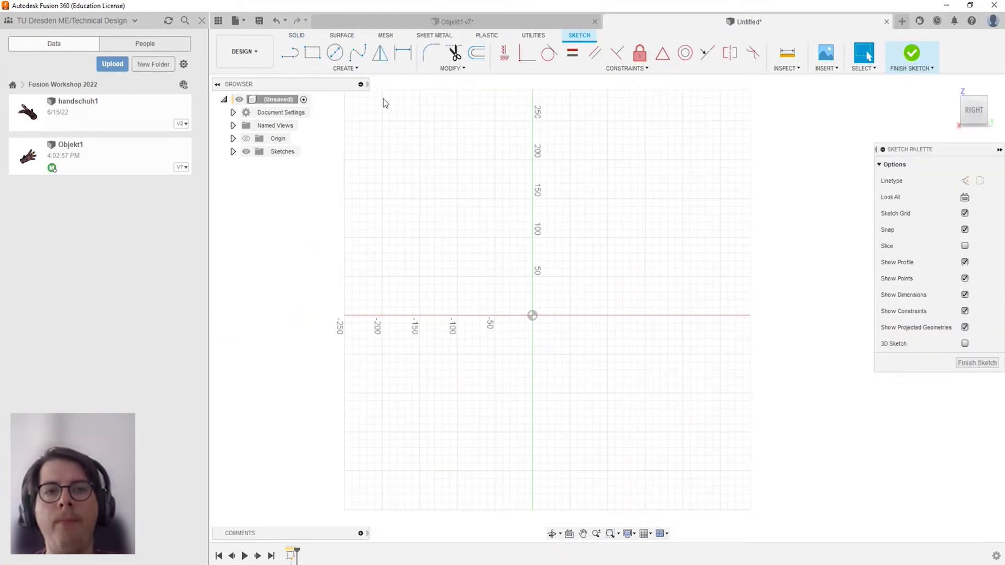
Draw a 370 mm vertical line on the axis from 200 down, plus a parallel line at -50.
click(292, 55)
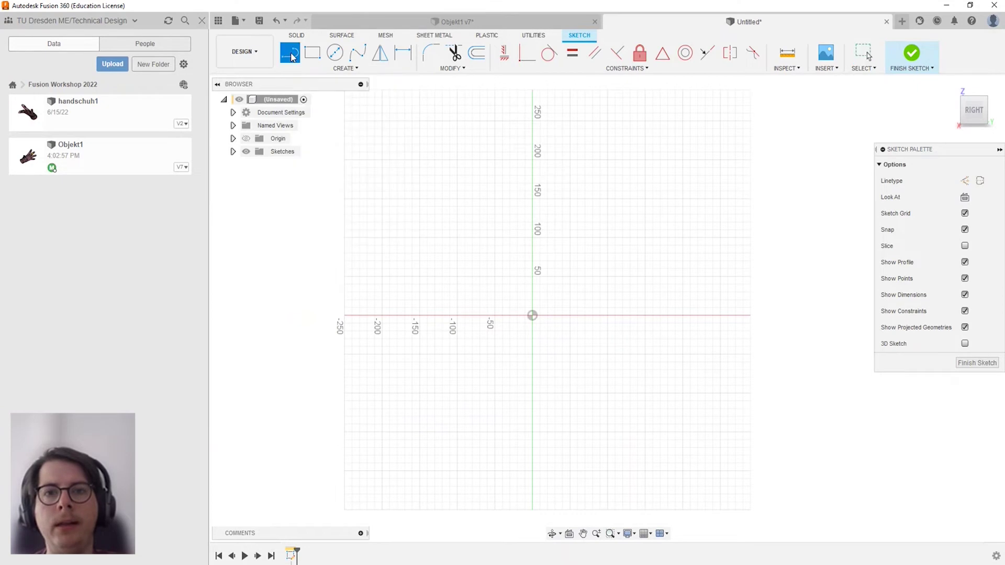
click(533, 159)
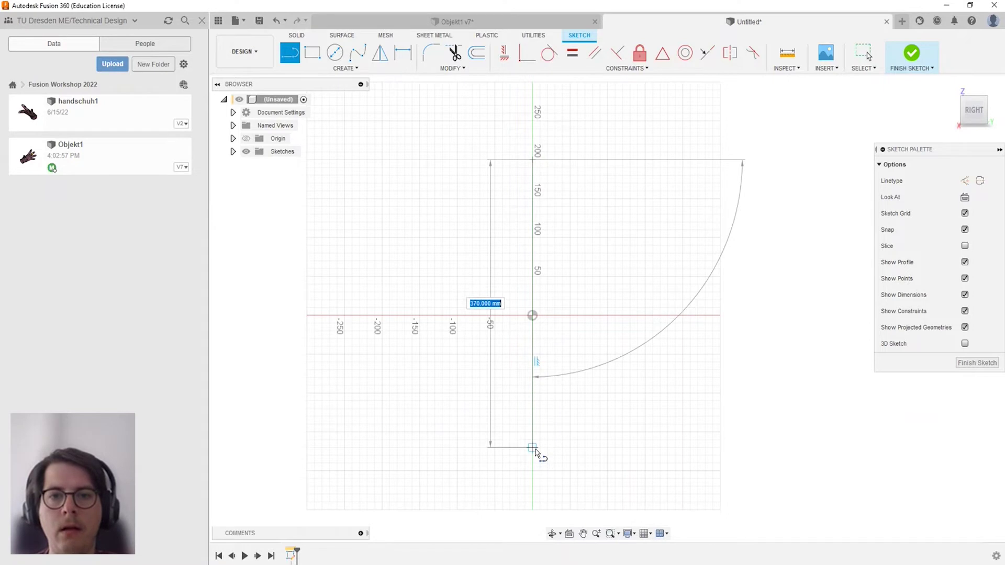
click(539, 443)
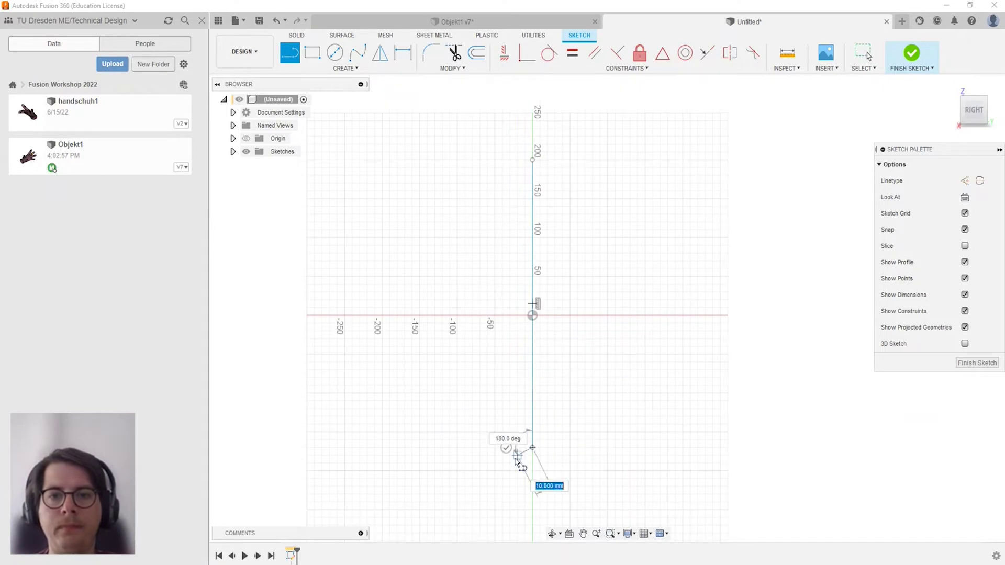
key(Escape)
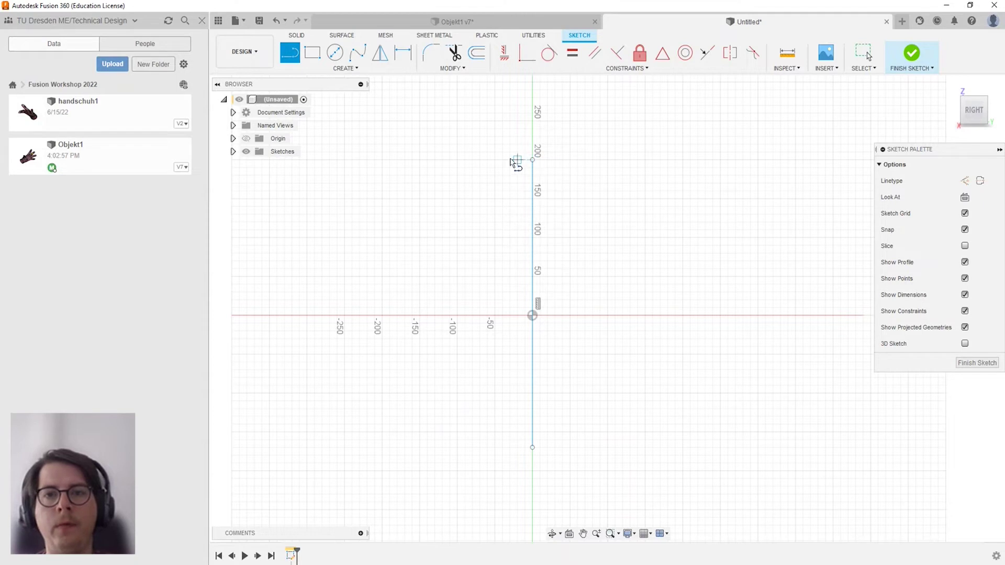
click(495, 163)
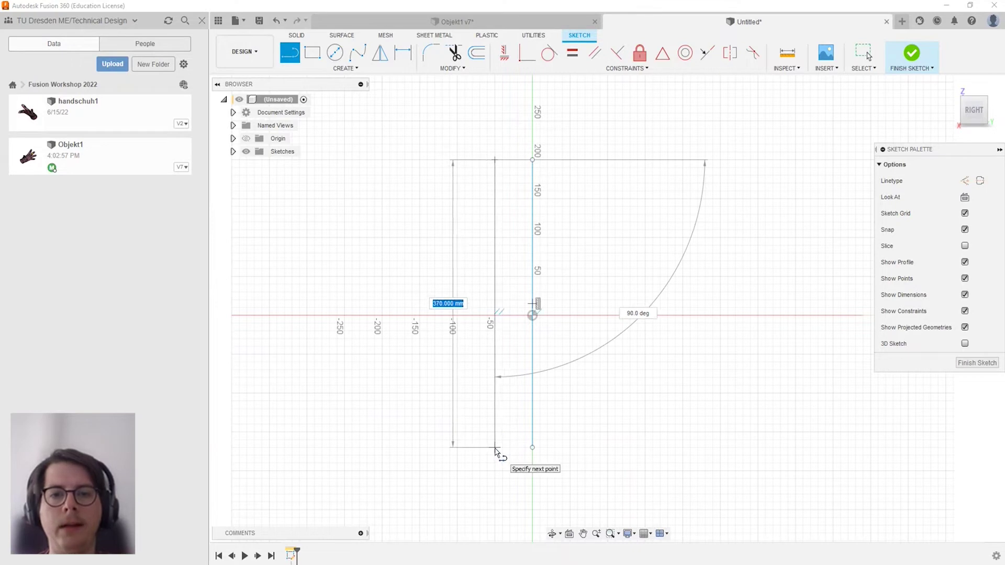
click(495, 449)
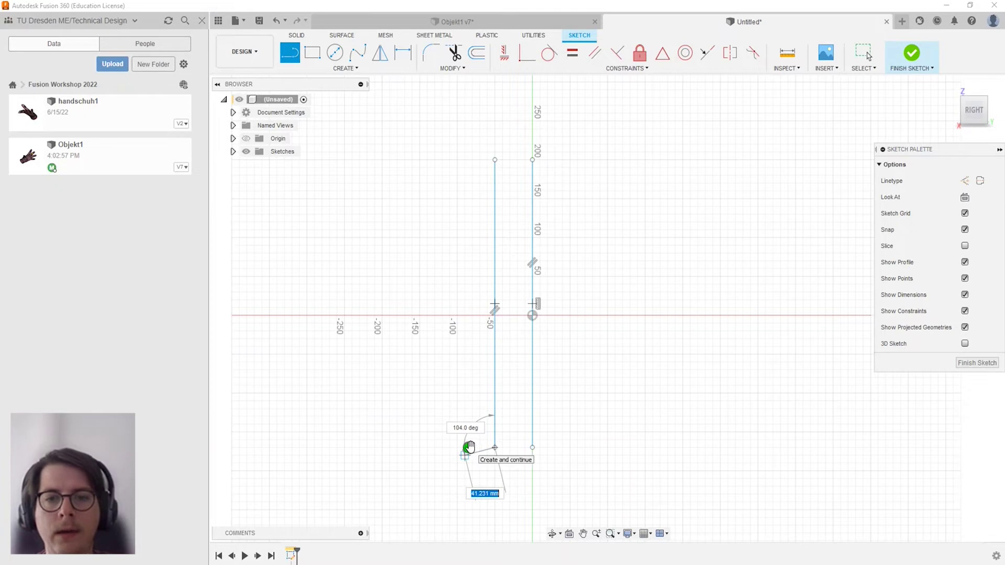
key(Escape)
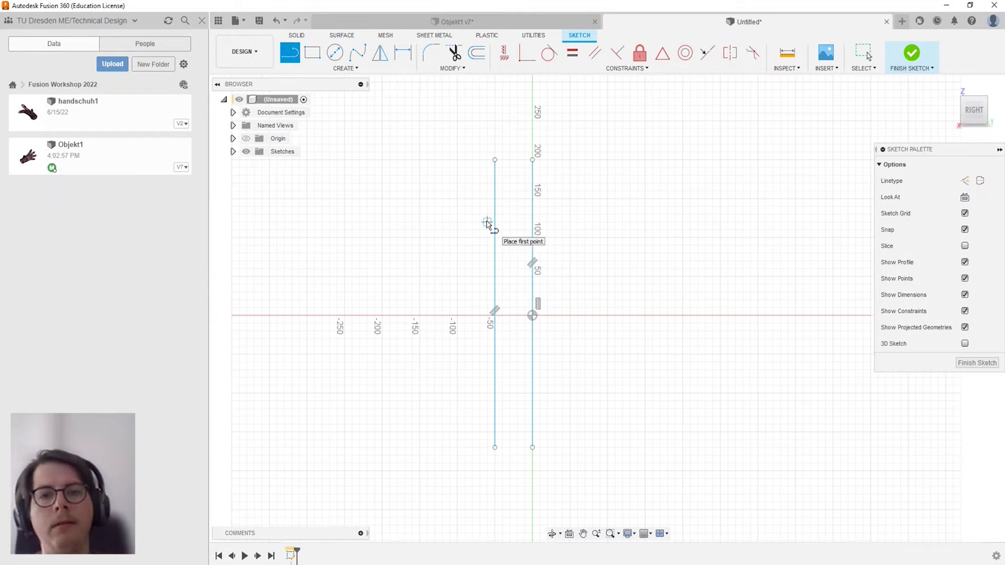
key(Escape)
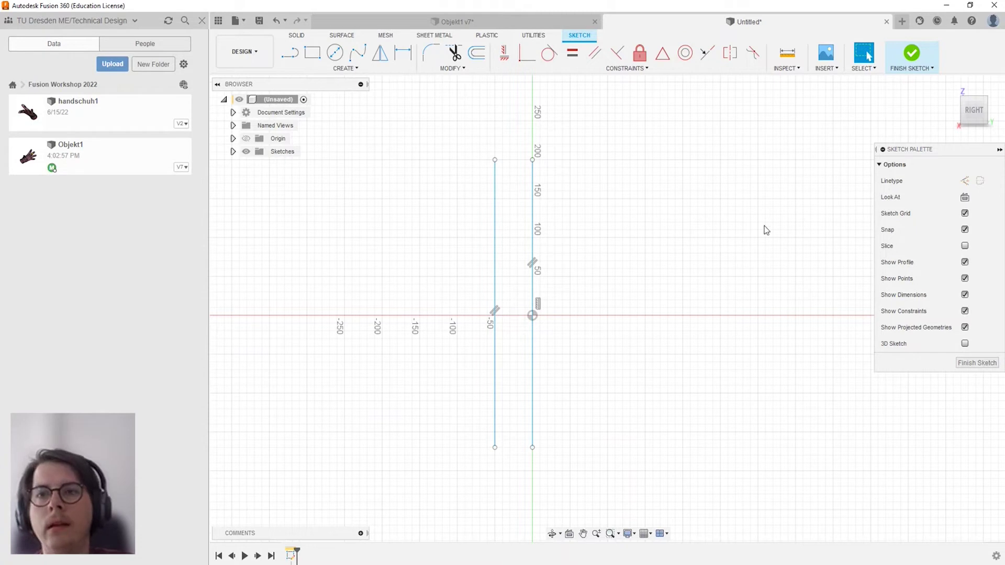
Convert the vertical line on the axis into a centerline.
click(999, 150)
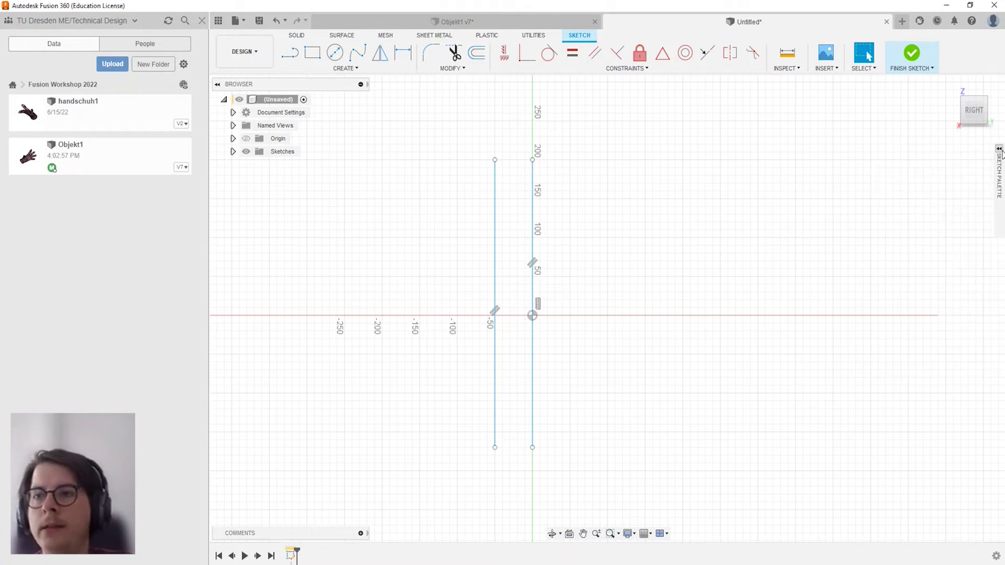
click(1000, 150)
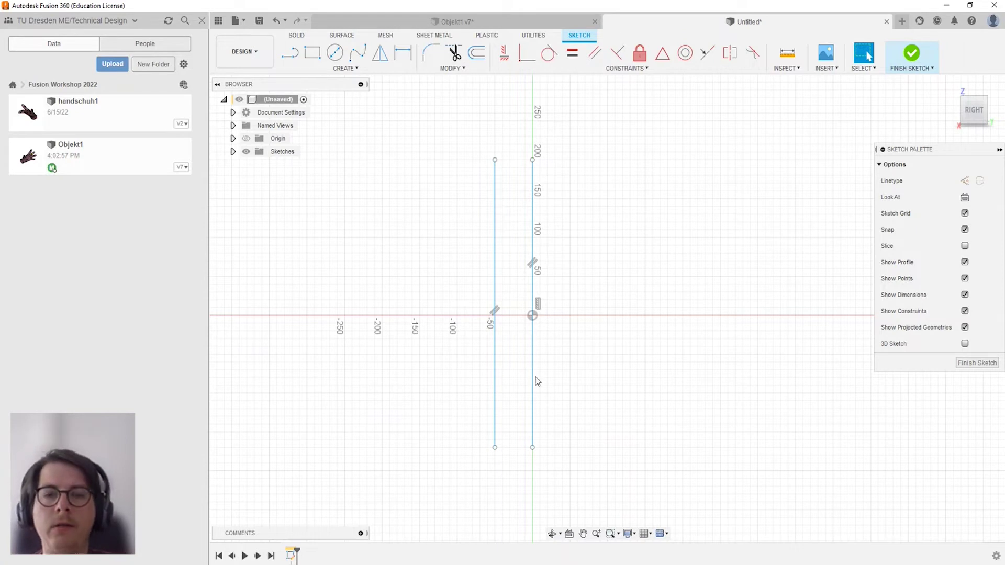
click(534, 205)
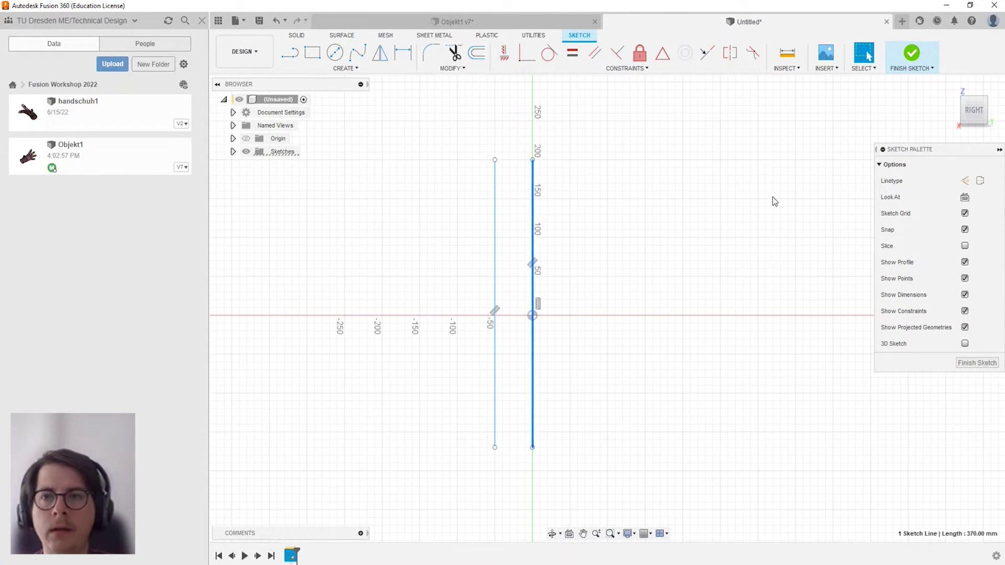
click(981, 181)
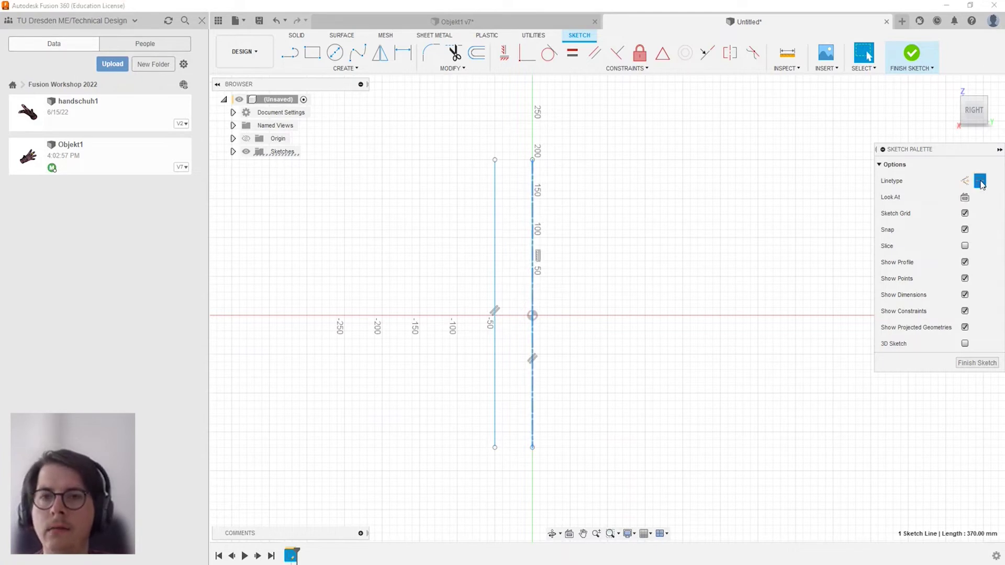
Delete the left vertical line, leaving only the centerline.
click(654, 228)
click(495, 283)
scroll(531, 291, up, 3)
scroll(530, 288, up, 3)
scroll(531, 288, up, 5)
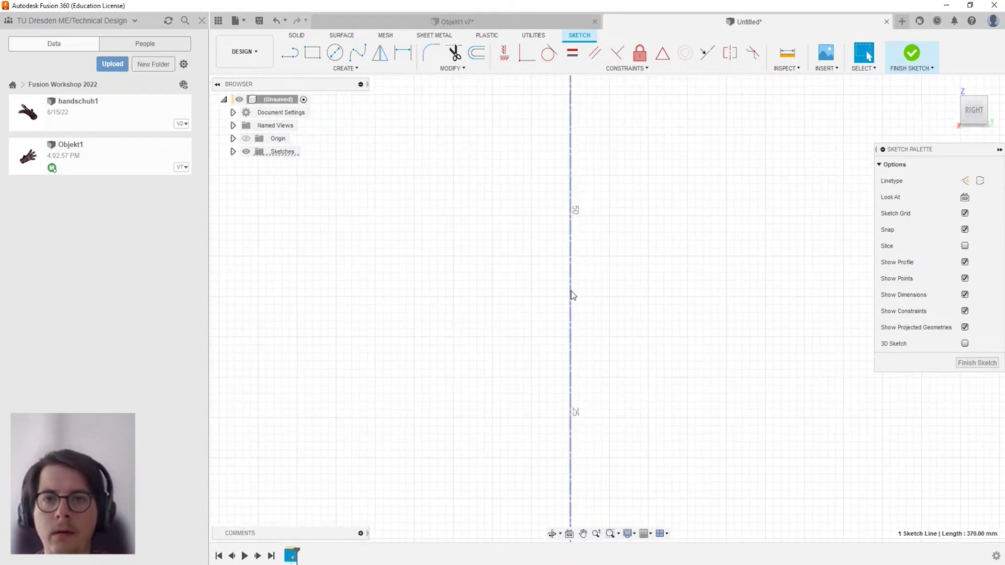
scroll(561, 291, down, 3)
scroll(511, 329, down, 2)
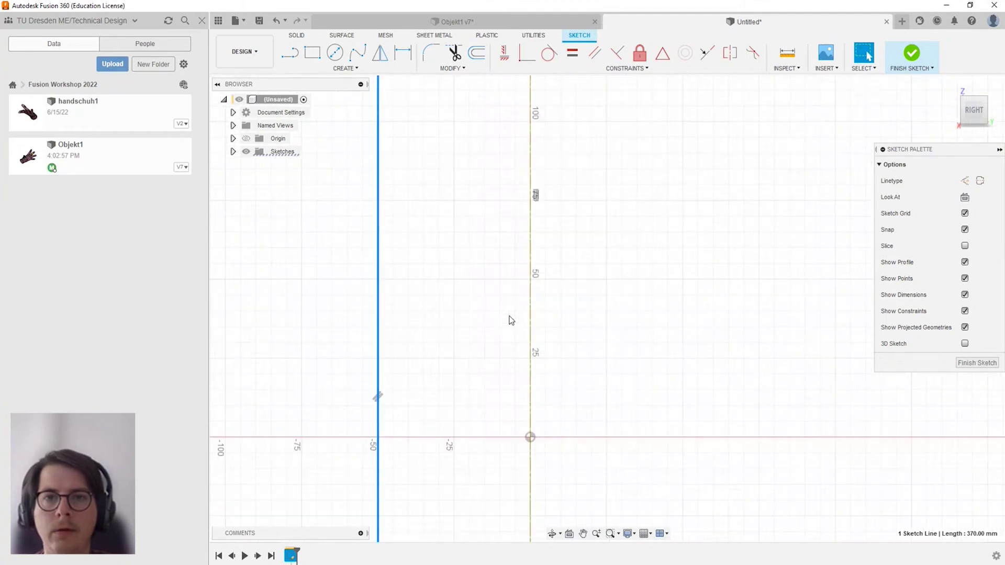
click(347, 311)
click(377, 311)
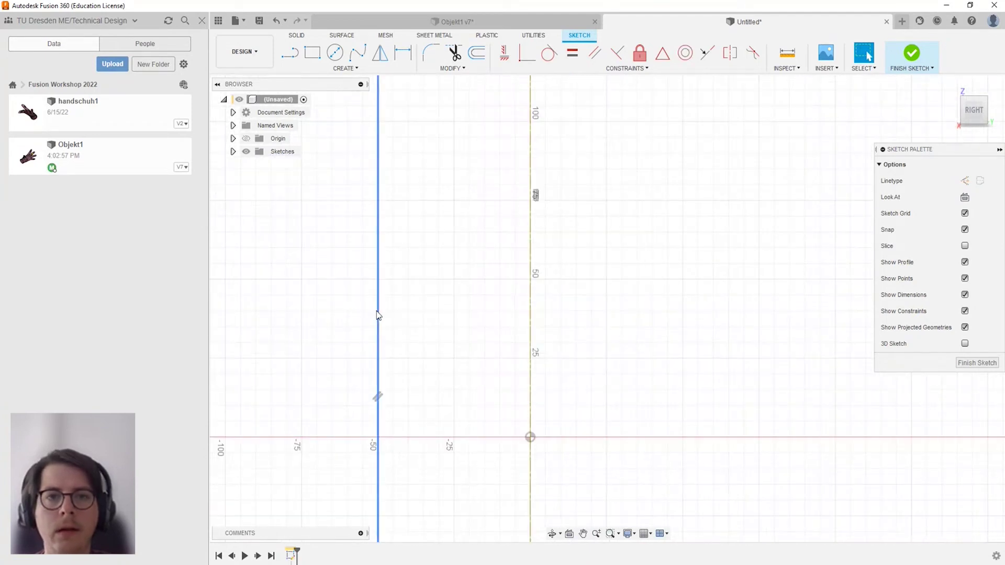
key(Delete)
scroll(452, 303, down, 2)
scroll(442, 303, down, 2)
scroll(455, 294, down, 1)
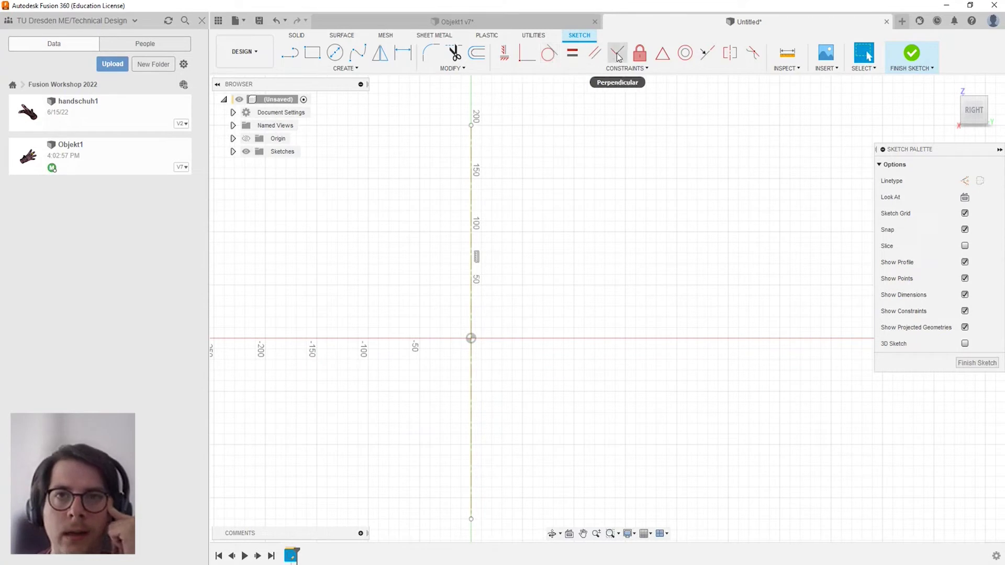
mouse_move(685, 52)
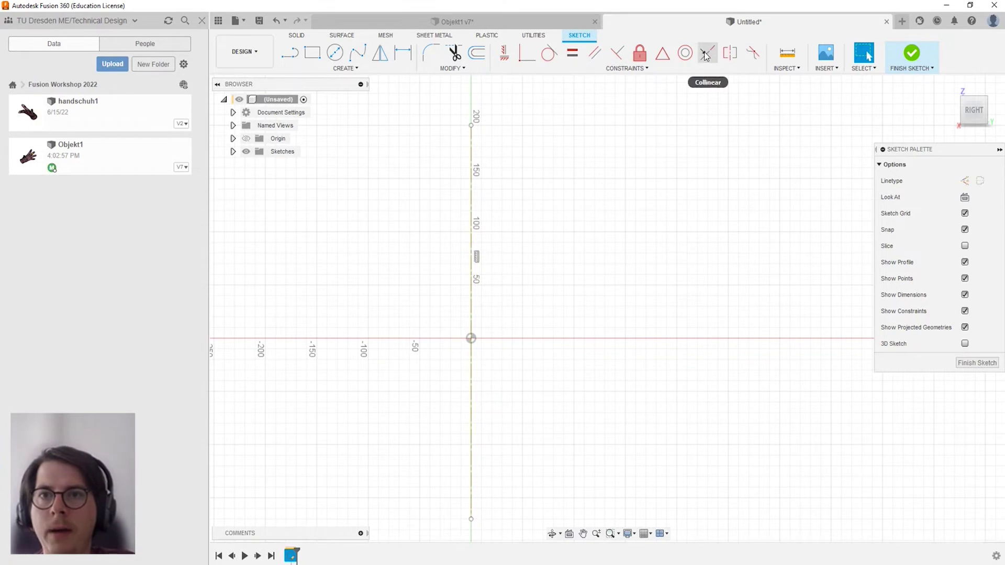
Apply a MidPoint constraint placing the centerline's midpoint on the origin.
click(664, 55)
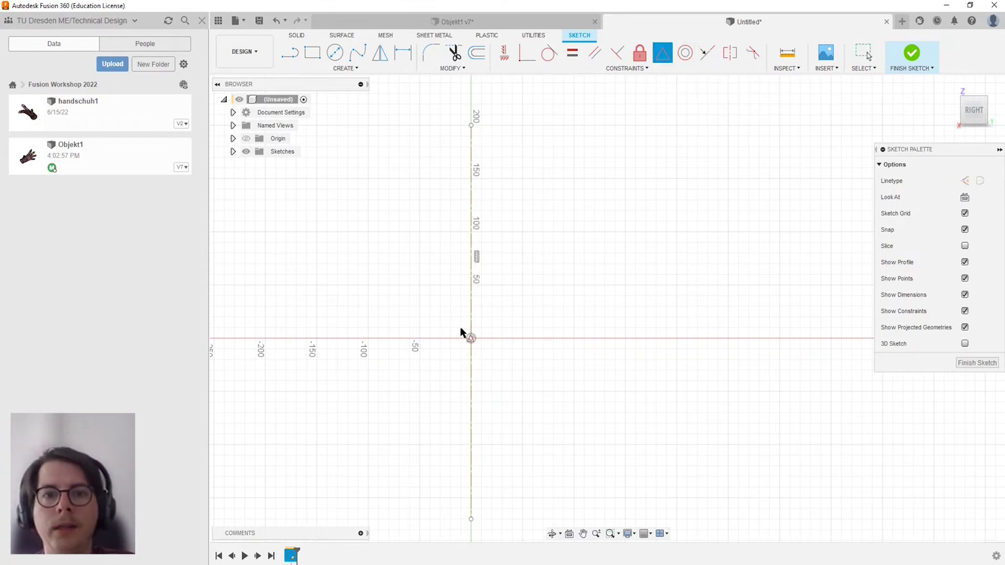
click(472, 341)
click(472, 338)
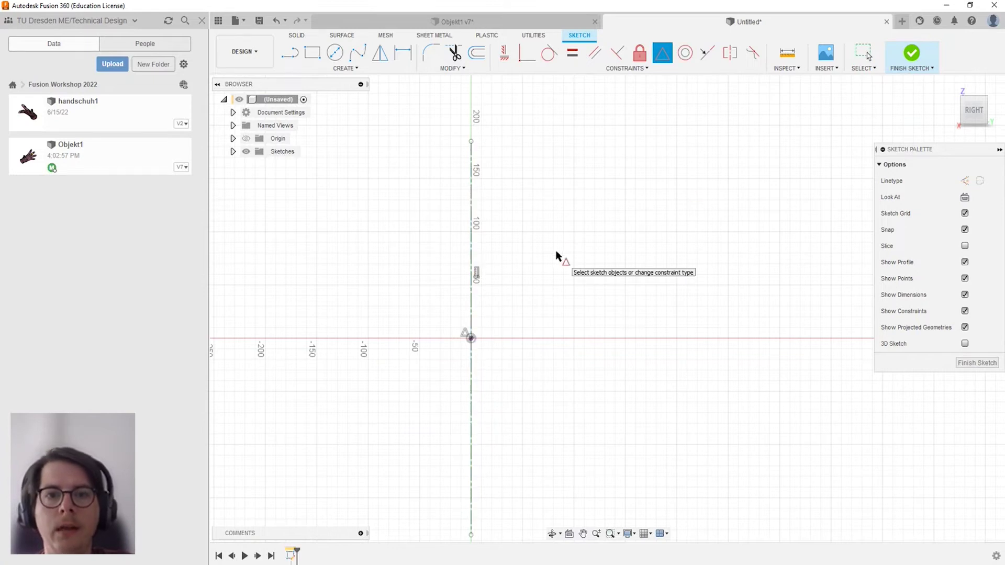
scroll(463, 250, up, 2)
scroll(463, 348, up, 2)
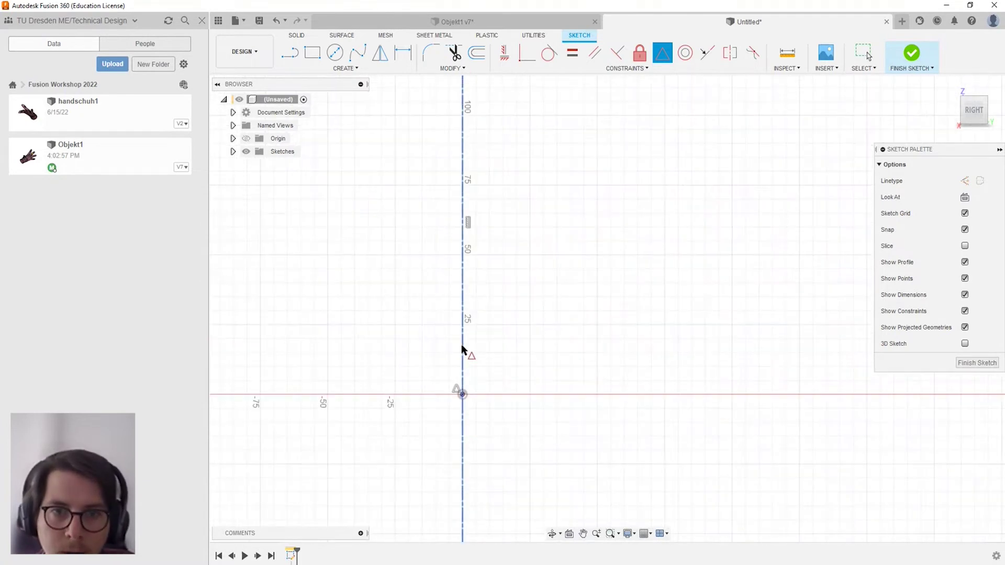
scroll(459, 389, down, 1)
scroll(455, 386, down, 1)
scroll(460, 404, down, 1)
scroll(467, 366, down, 1)
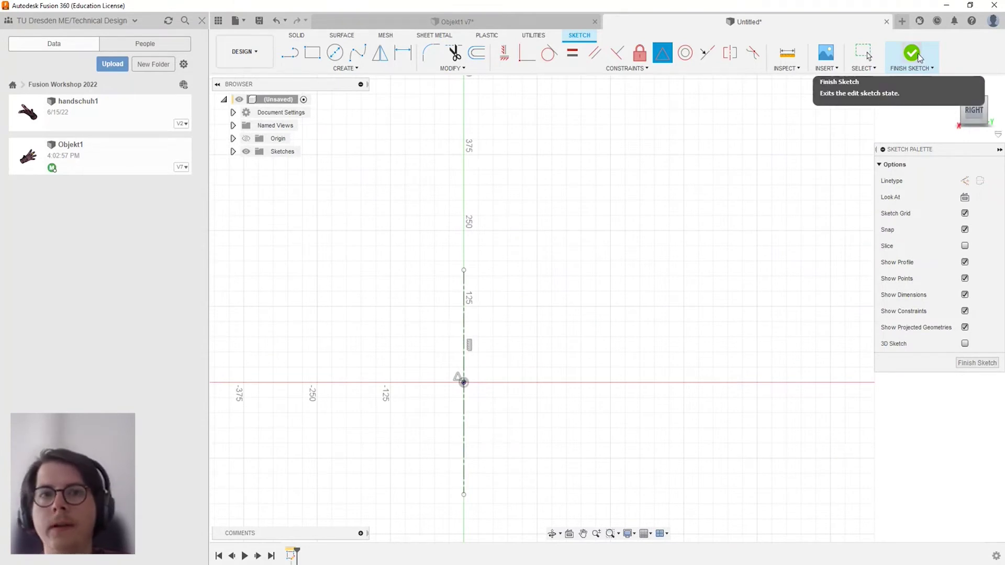
Start the half-profile on the centerline with a horizontal top, small step, and long slanted edge.
click(290, 52)
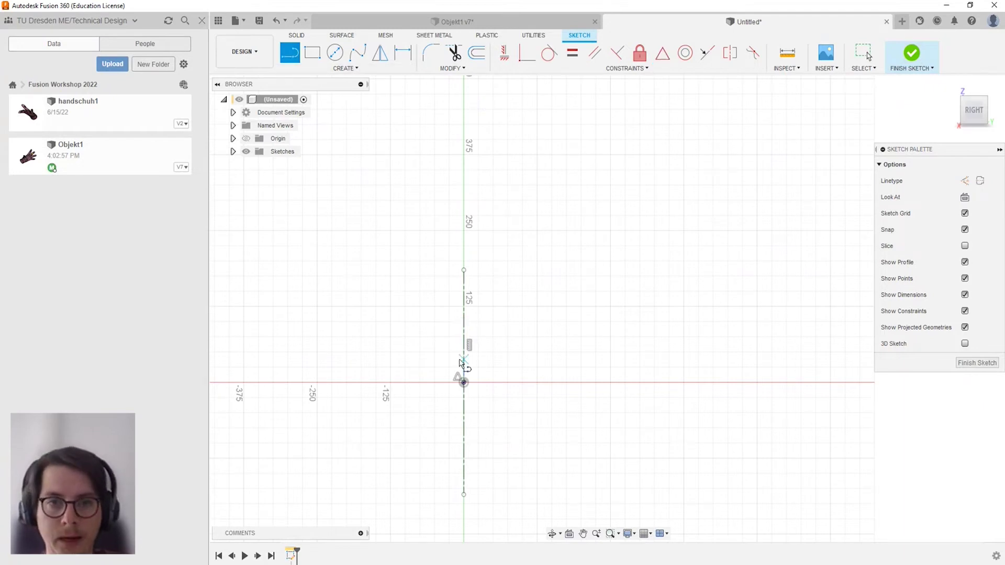
click(464, 322)
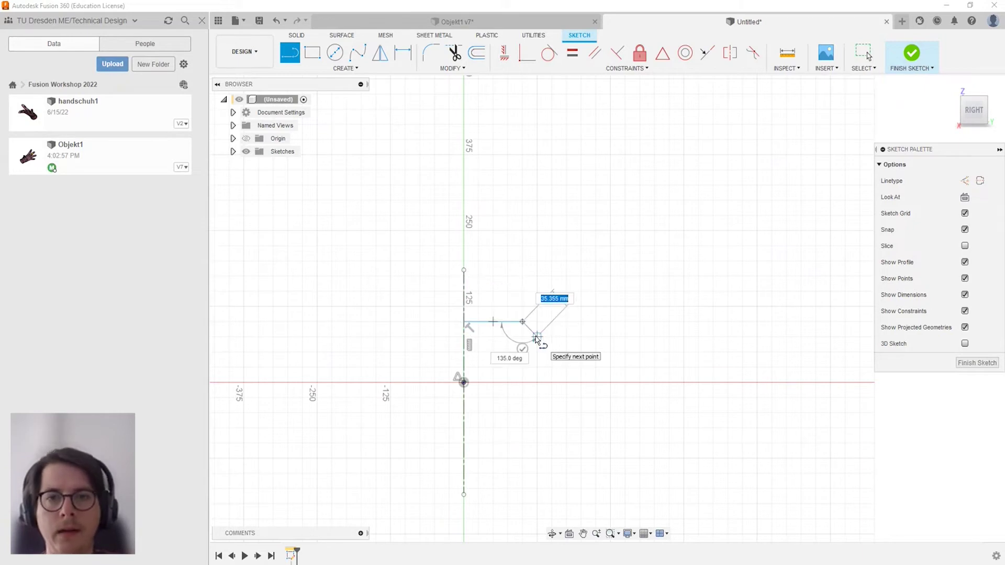
click(525, 322)
click(538, 335)
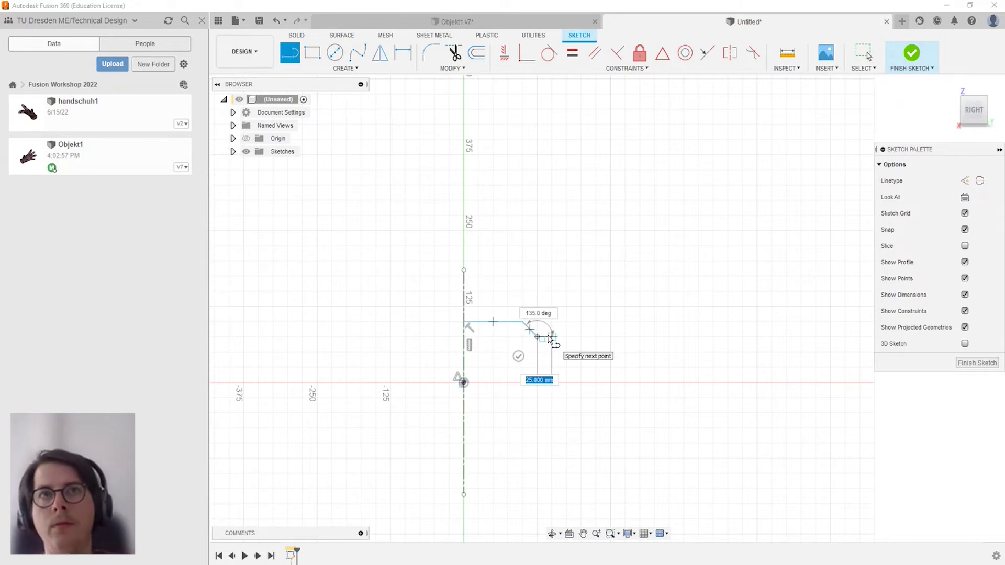
click(551, 338)
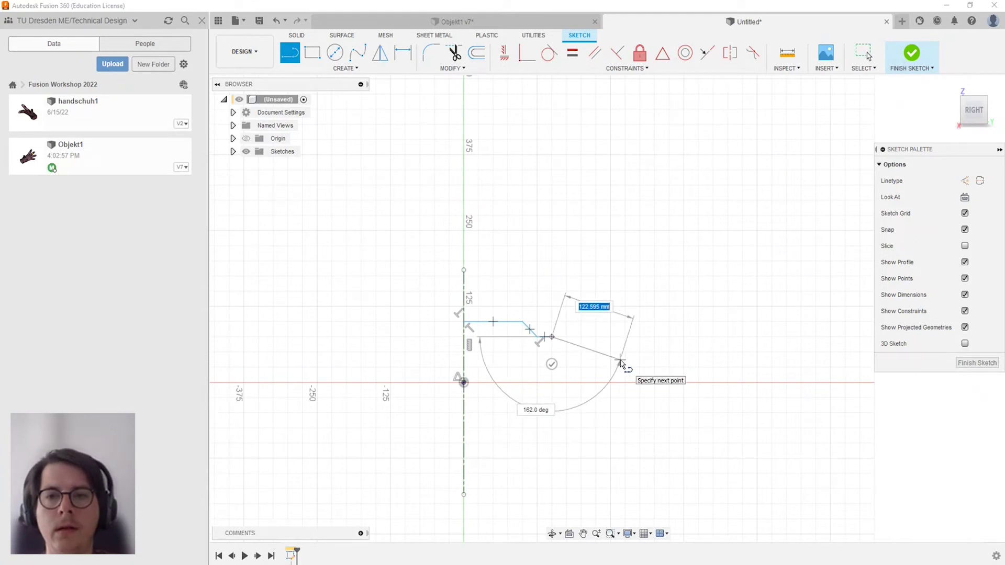
click(621, 362)
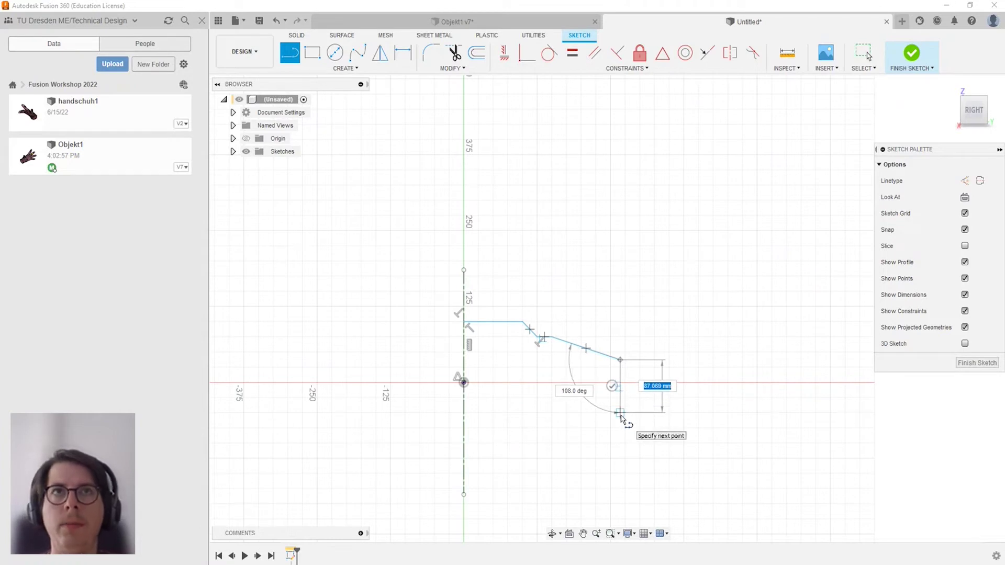
Add the vertical right side, a tangent-arc lower corner, and close back on the centerline.
click(620, 413)
mouse_move(621, 415)
mouse_down()
mouse_move(596, 431)
mouse_move(595, 356)
mouse_move(615, 416)
mouse_move(615, 432)
mouse_move(600, 438)
mouse_up()
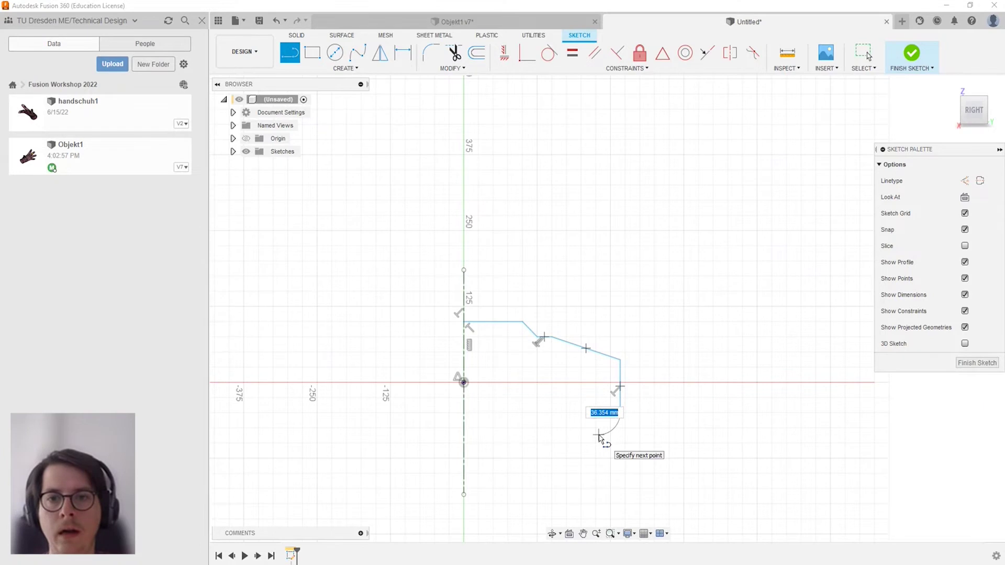
click(599, 435)
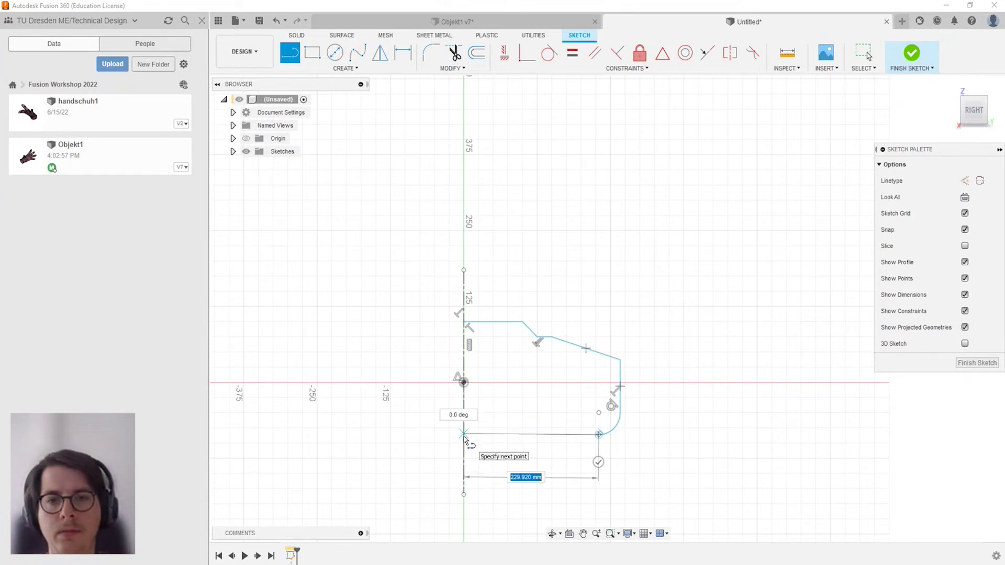
click(464, 437)
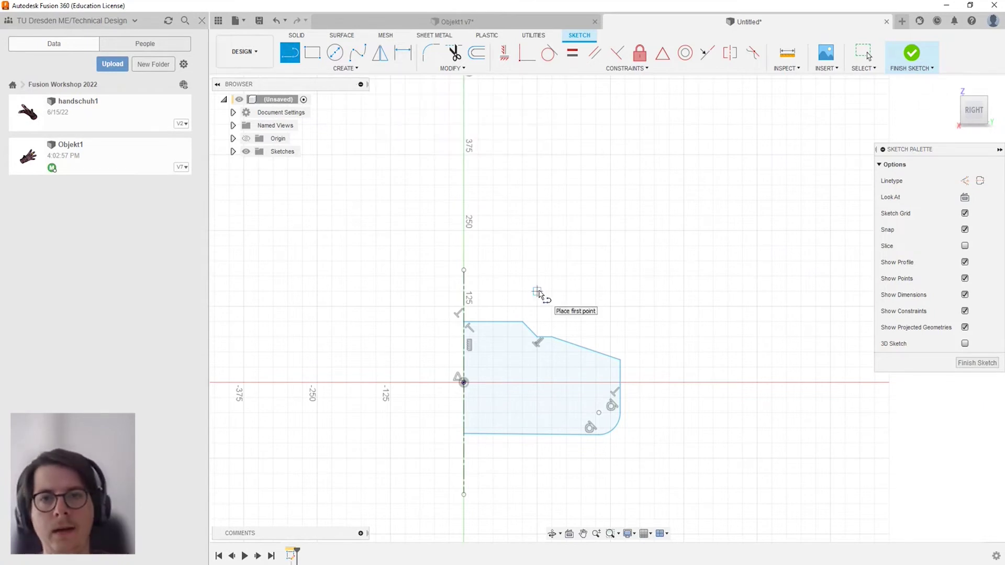
key(Escape)
Drag the profile's top corner point to reshape the top edge into a step.
click(524, 323)
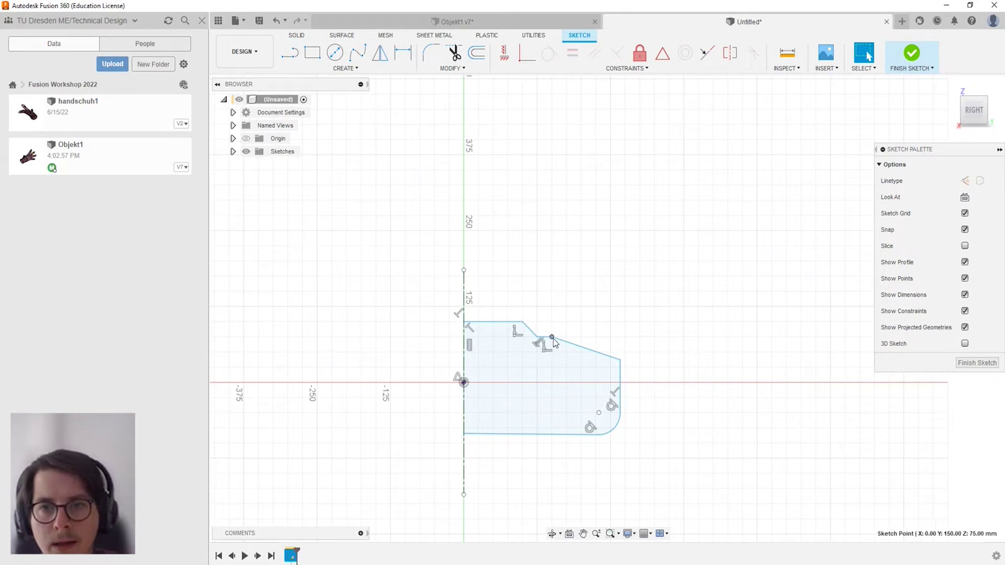
mouse_move(554, 338)
mouse_down()
mouse_move(583, 320)
mouse_move(582, 342)
mouse_move(547, 361)
mouse_up()
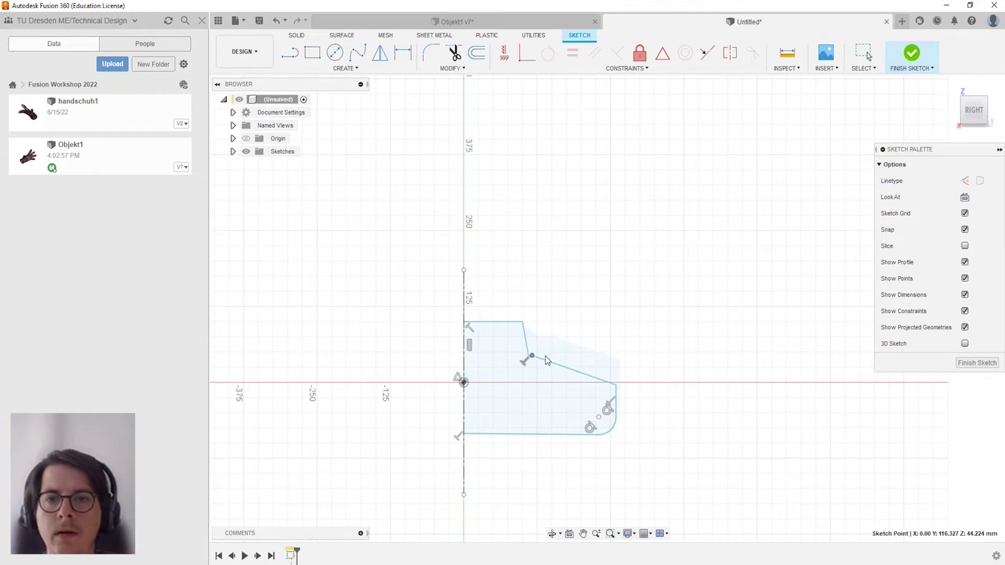
mouse_move(547, 361)
mouse_down()
mouse_move(577, 347)
mouse_move(510, 345)
mouse_move(585, 343)
mouse_move(625, 305)
mouse_move(597, 345)
mouse_move(591, 339)
mouse_up()
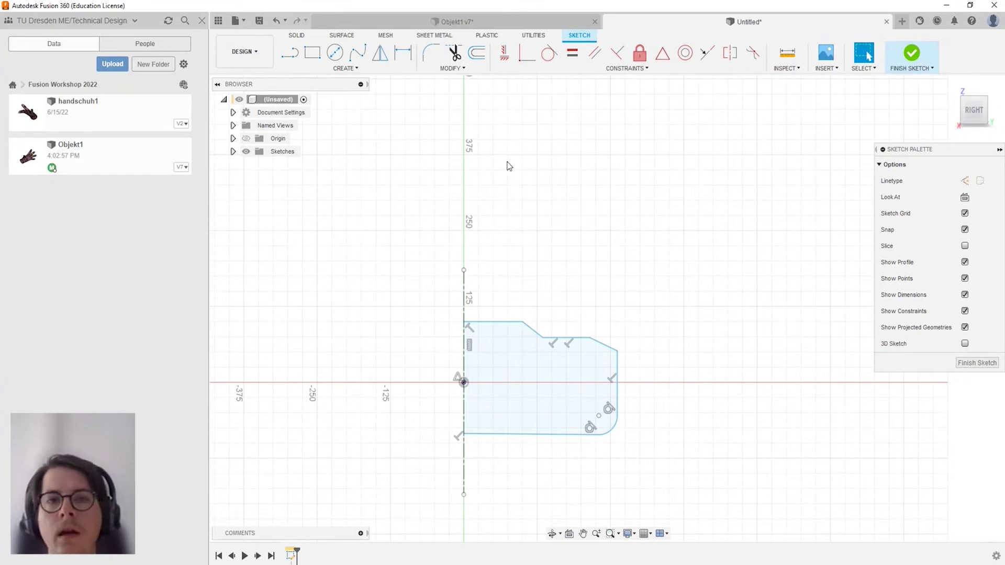
Place a diameter dimension from the centreline to the right edge and enter 30.
click(403, 52)
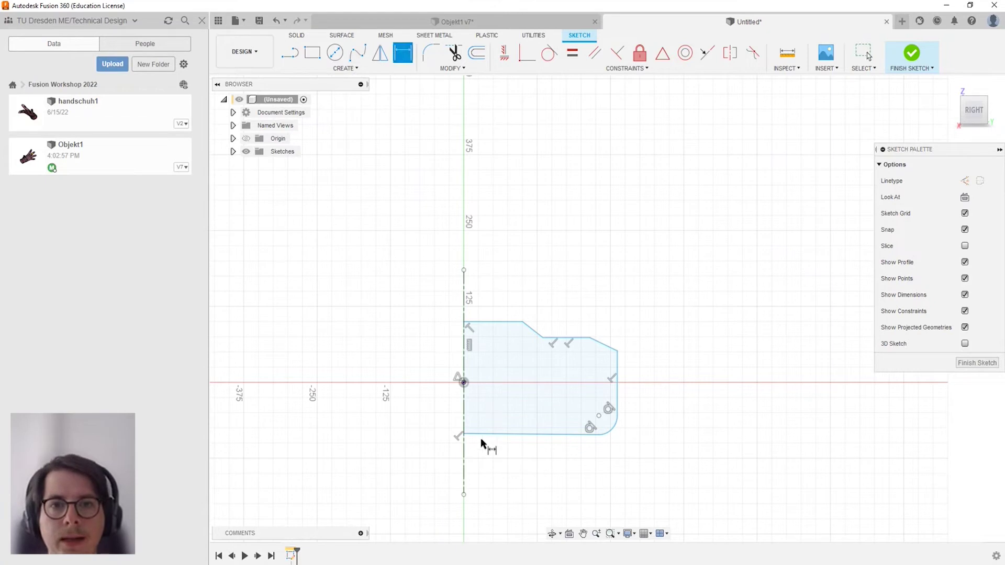
click(464, 406)
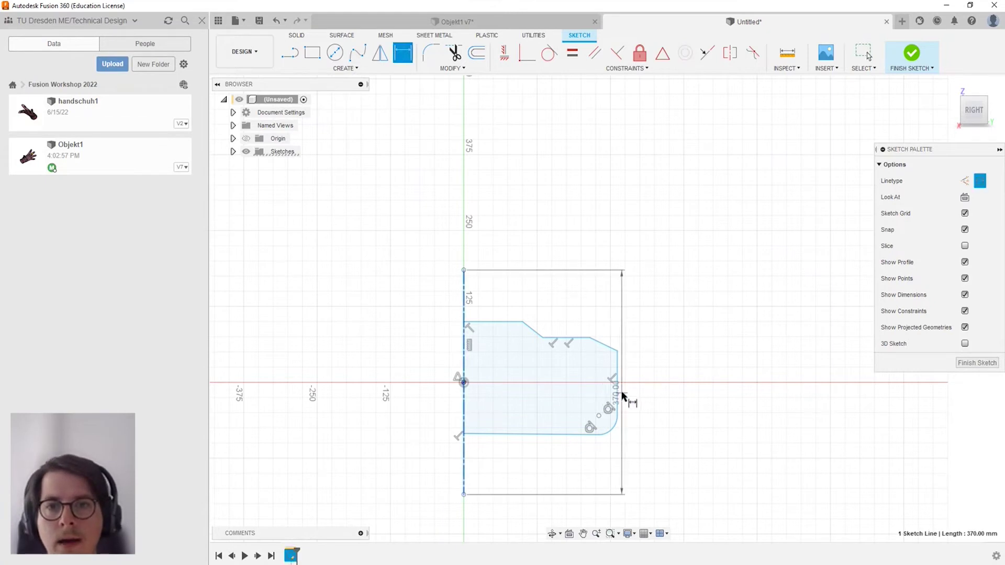
click(616, 392)
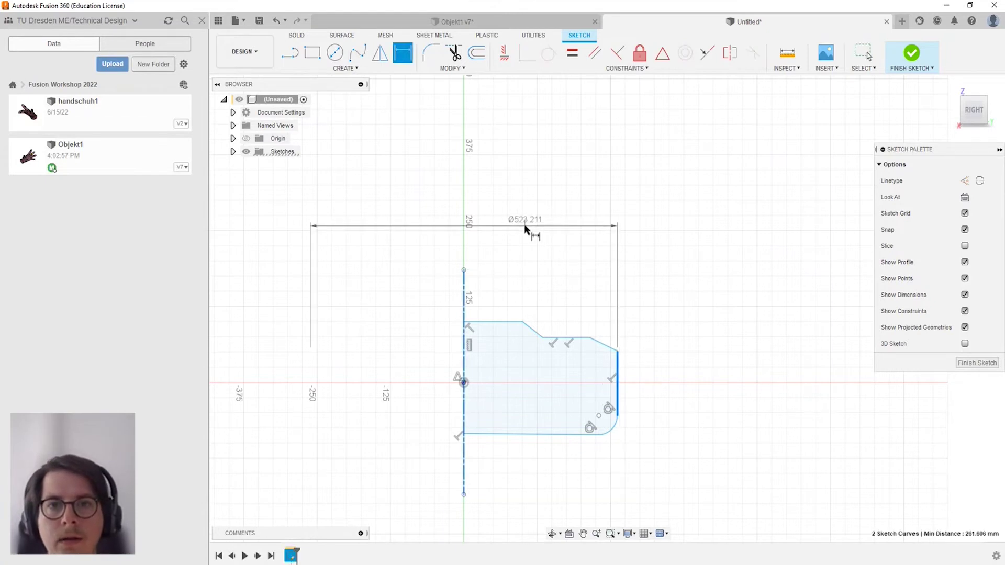
click(527, 228)
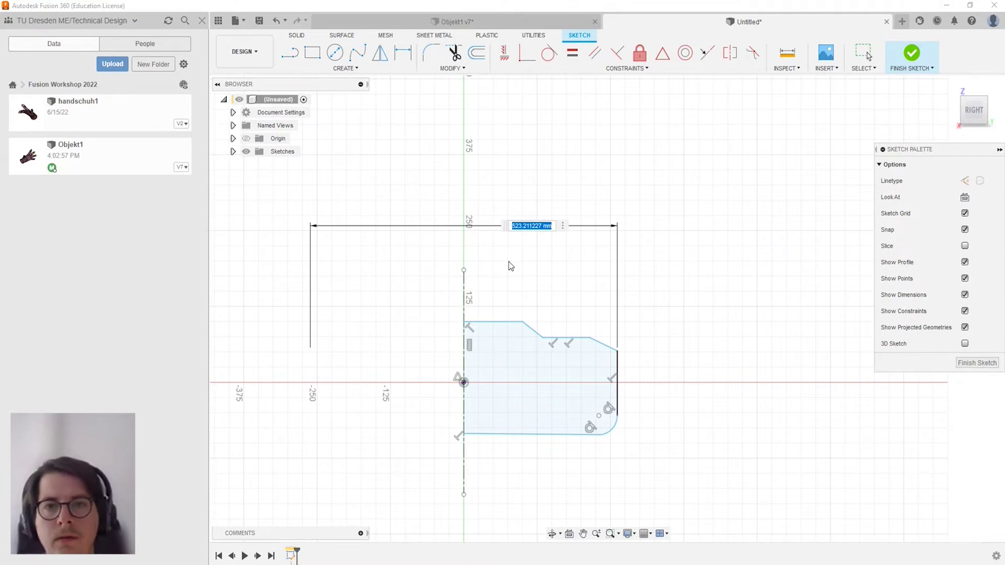
text(30)
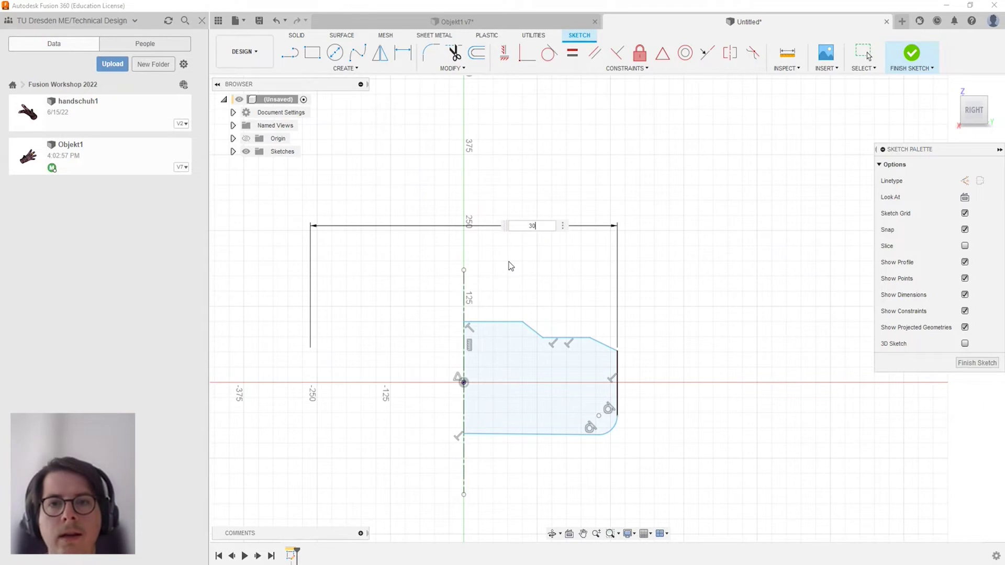
key(Return)
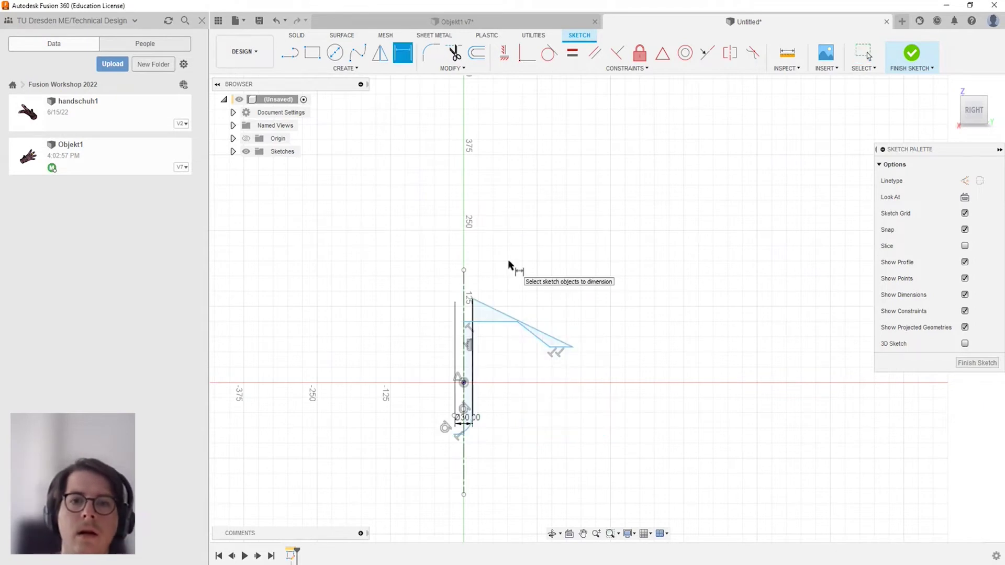
Undo the 30 value so the profile returns to its Ø523.211 original size.
scroll(470, 382, up, 2)
scroll(474, 362, up, 2)
scroll(496, 341, up, 2)
scroll(496, 341, down, 4)
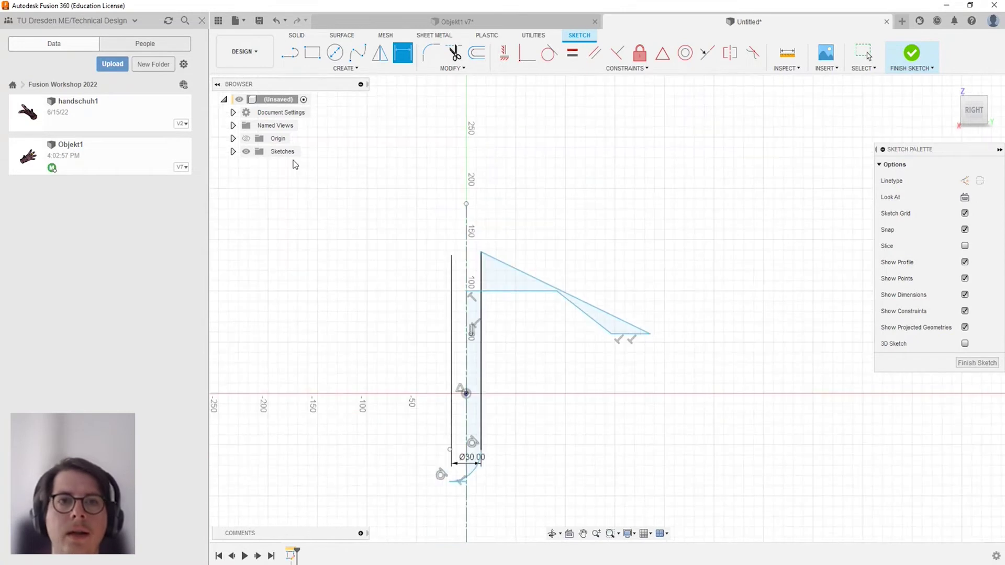
click(282, 23)
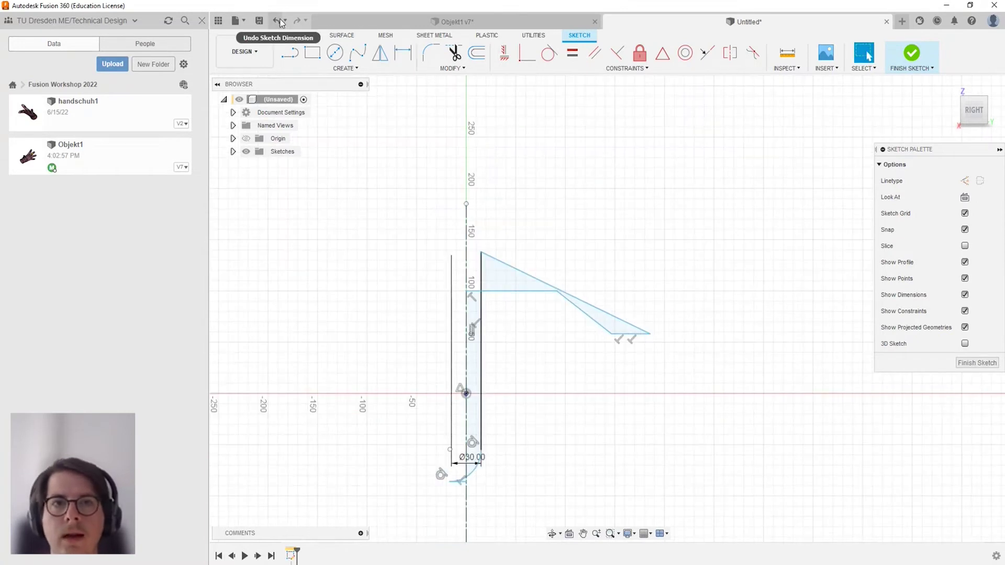
click(277, 23)
scroll(698, 345, up, 1)
scroll(754, 330, up, 3)
scroll(696, 337, down, 1)
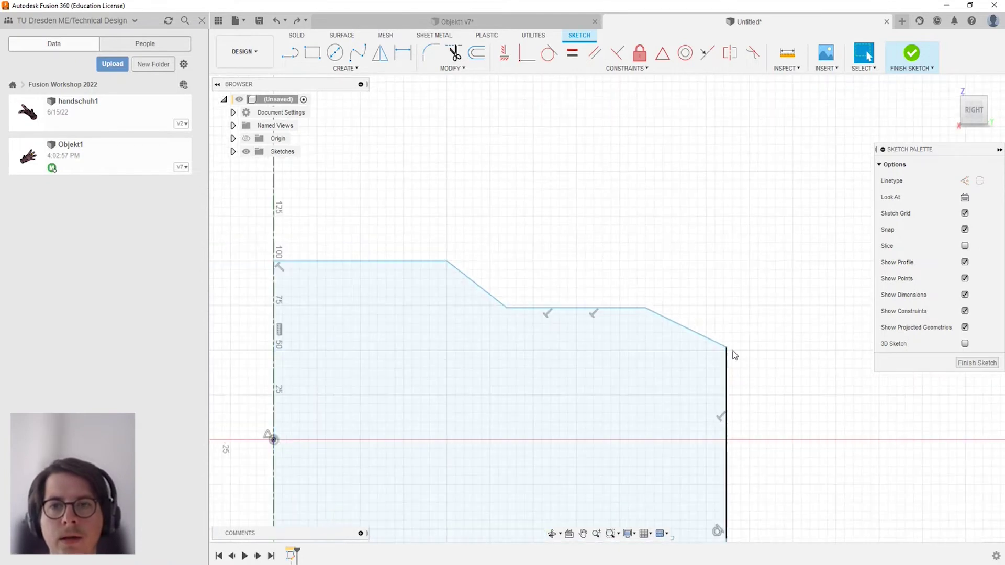
Select a top-edge corner point and trial a leftward move, then cancel it.
click(727, 347)
ctrl+click(646, 307)
scroll(645, 308, up, 1)
scroll(645, 308, down, 2)
scroll(645, 308, down, 2)
click(529, 281)
key(m)
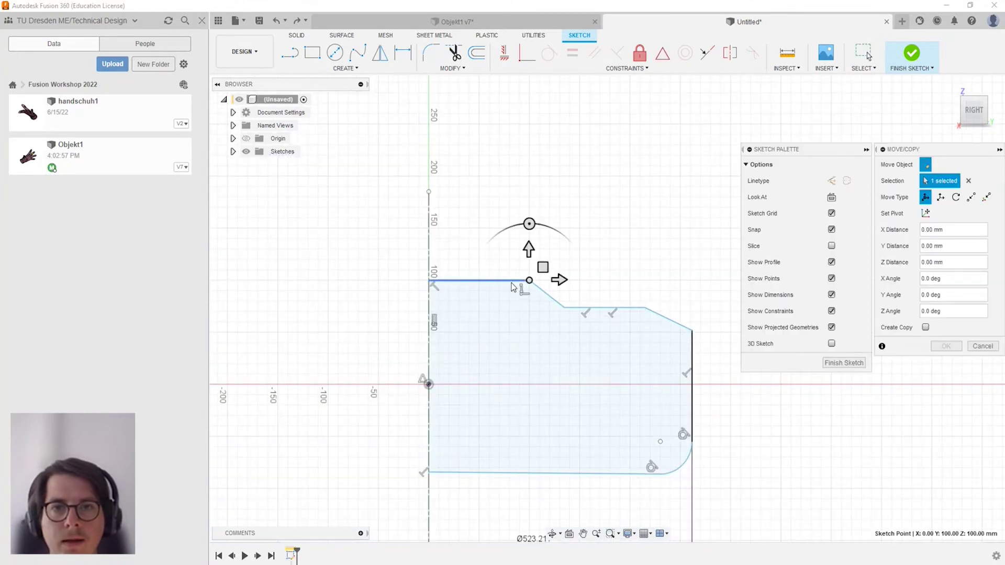
drag(555, 281, 492, 282)
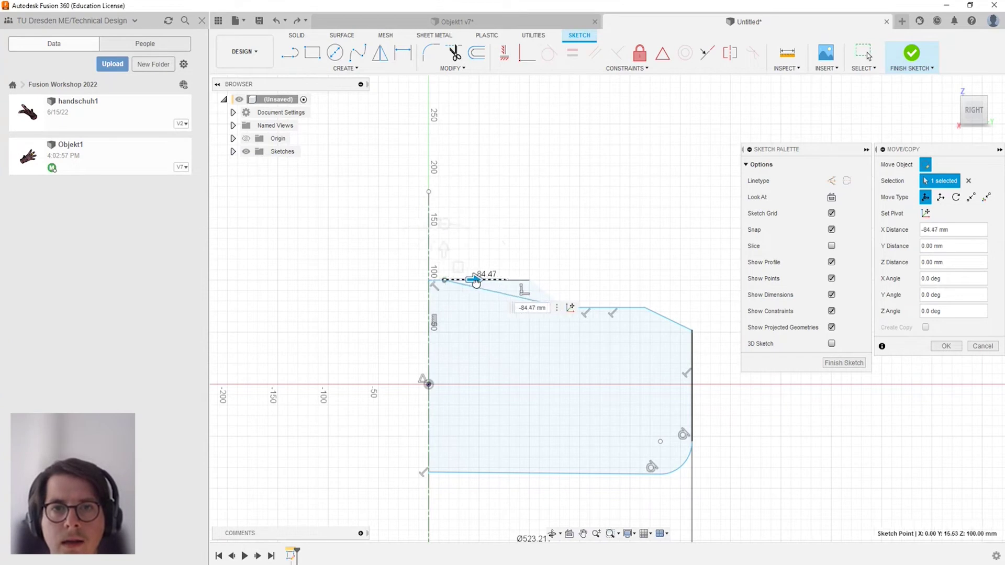
drag(493, 279, 479, 280)
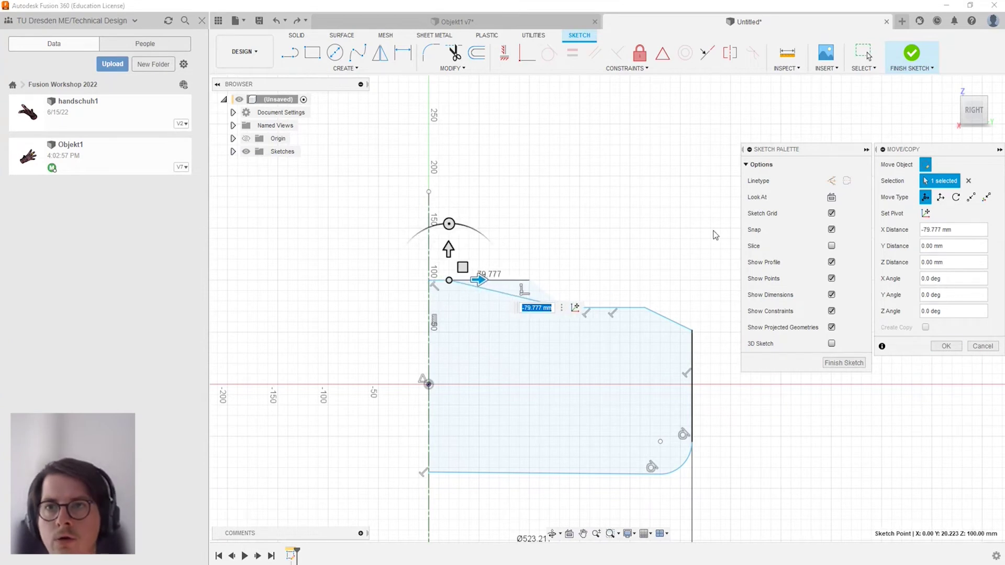
click(973, 347)
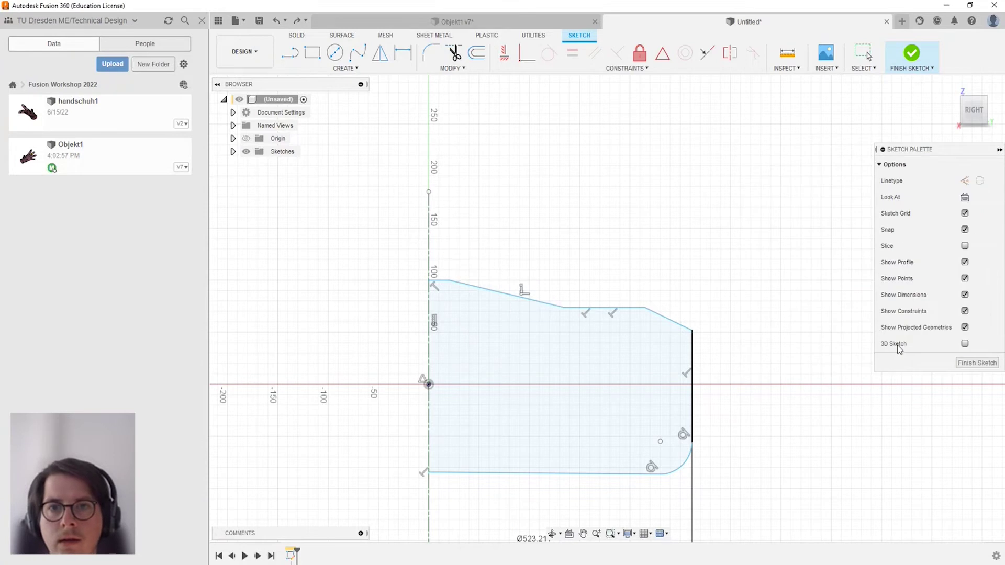
Move the corner point about 69 mm left, 14.60 mm up, then about 28 mm further left.
key(m)
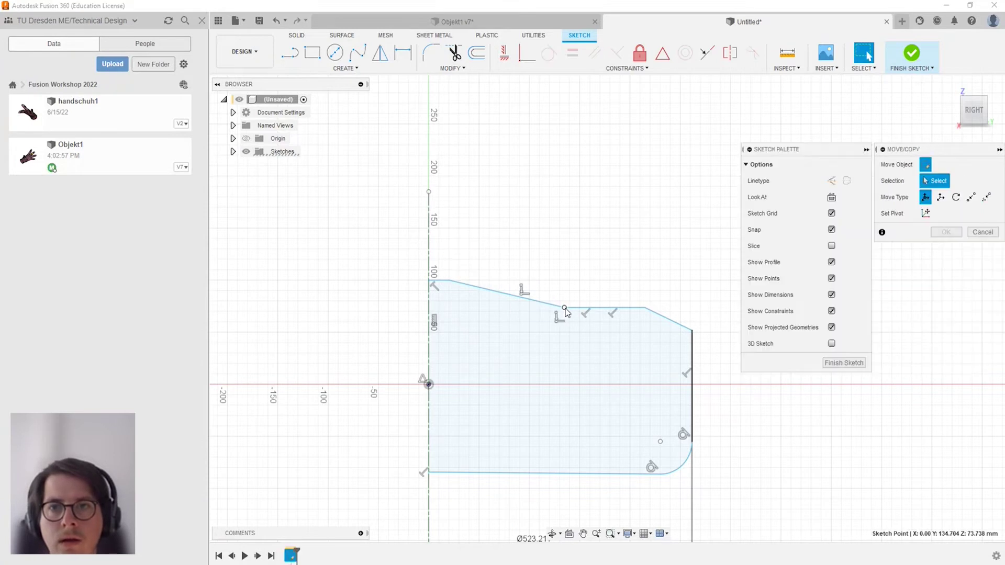
drag(596, 306, 525, 311)
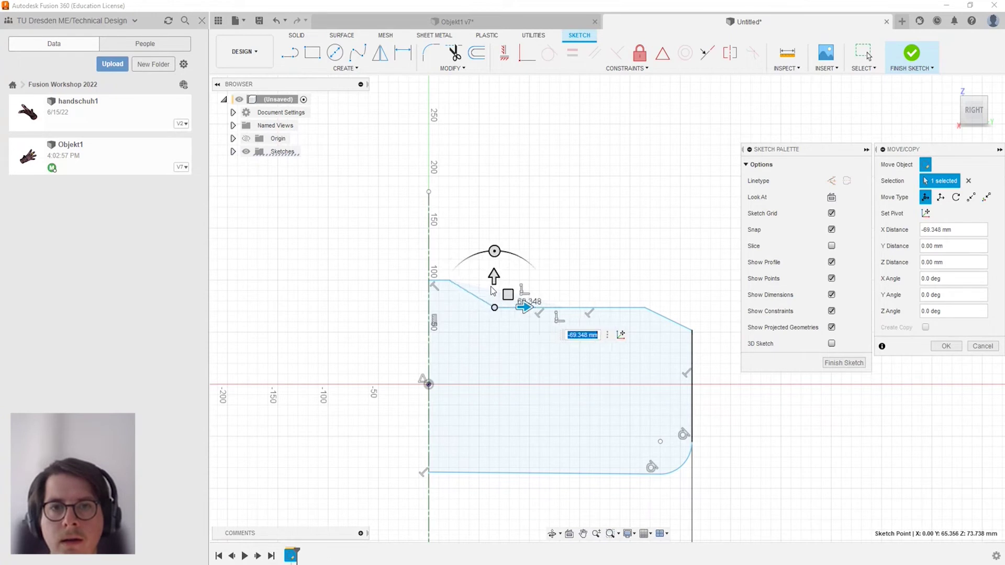
drag(494, 282, 494, 268)
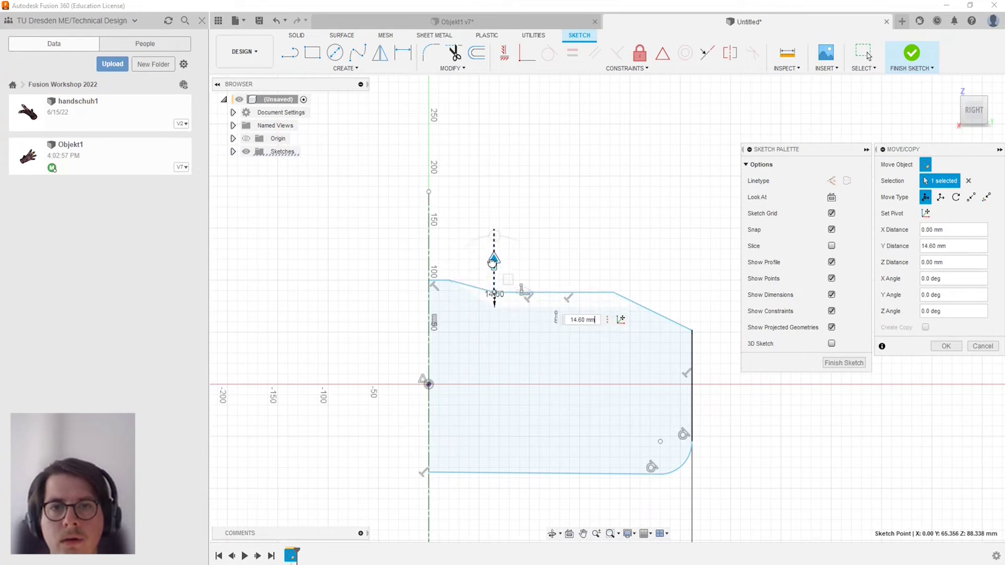
scroll(490, 290, down, 2)
scroll(490, 291, up, 2)
scroll(511, 292, up, 2)
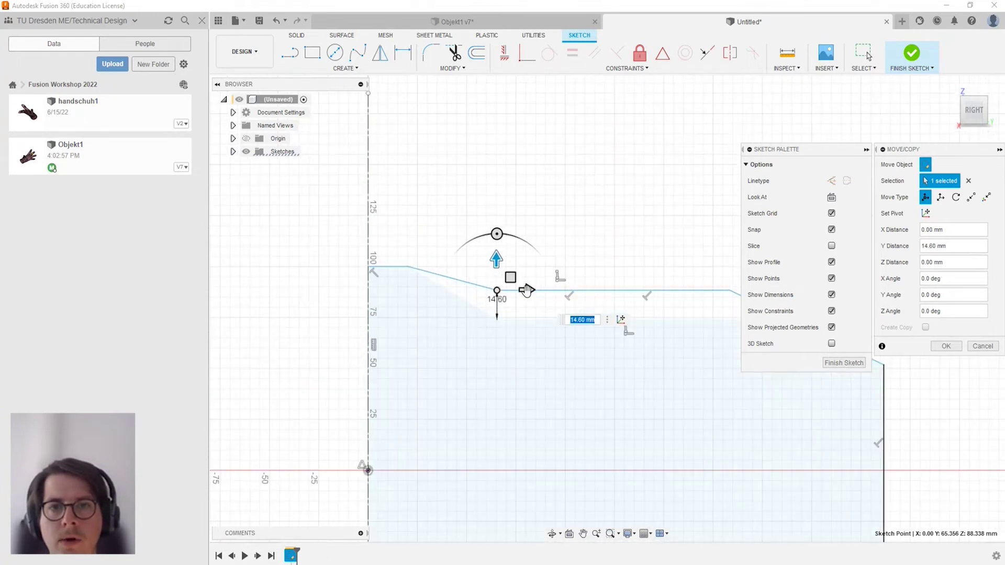
drag(527, 291, 473, 291)
scroll(461, 327, down, 2)
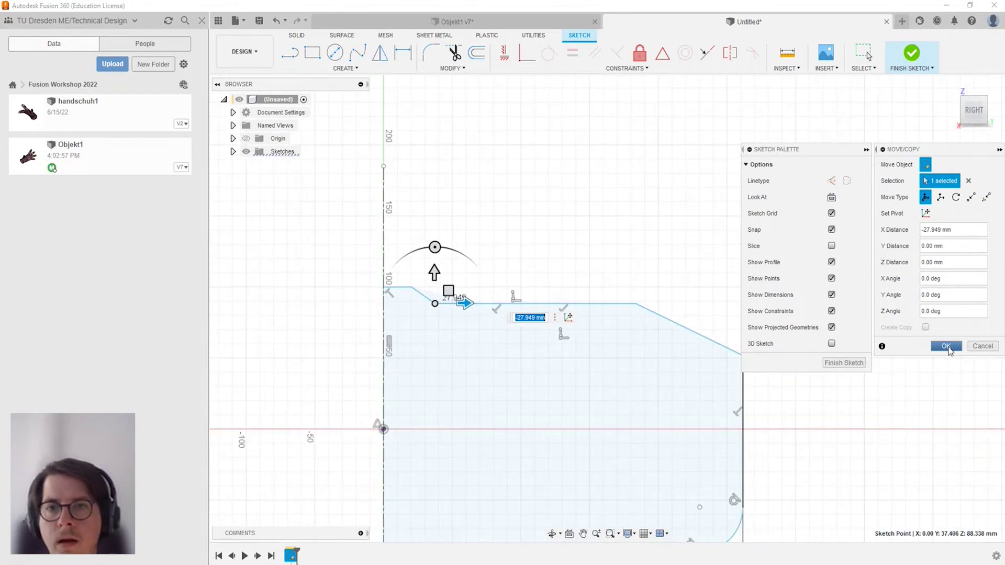
click(946, 347)
Shift the next corner point together with the slanted line to the left.
click(636, 304)
key(m)
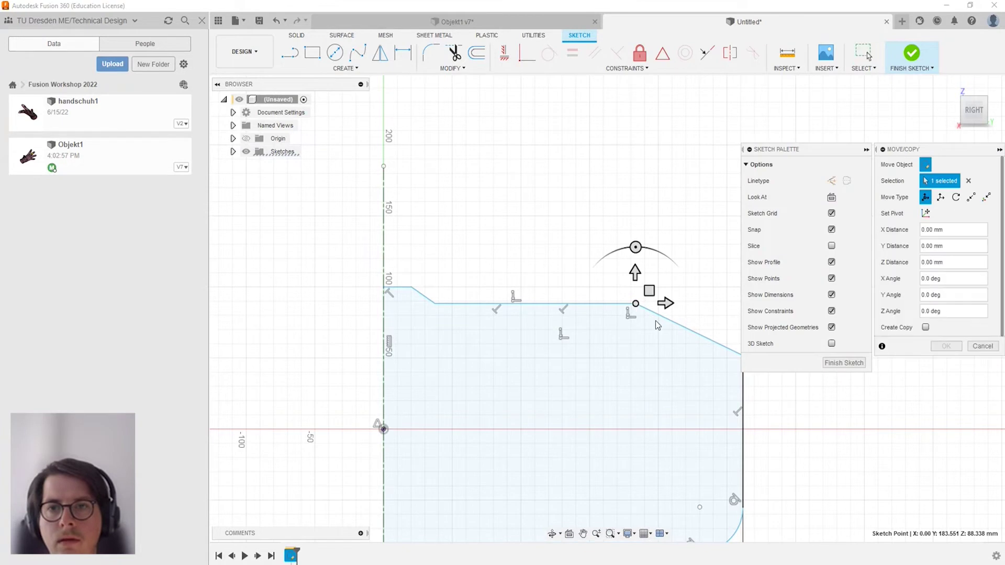
click(733, 355)
drag(655, 310, 500, 307)
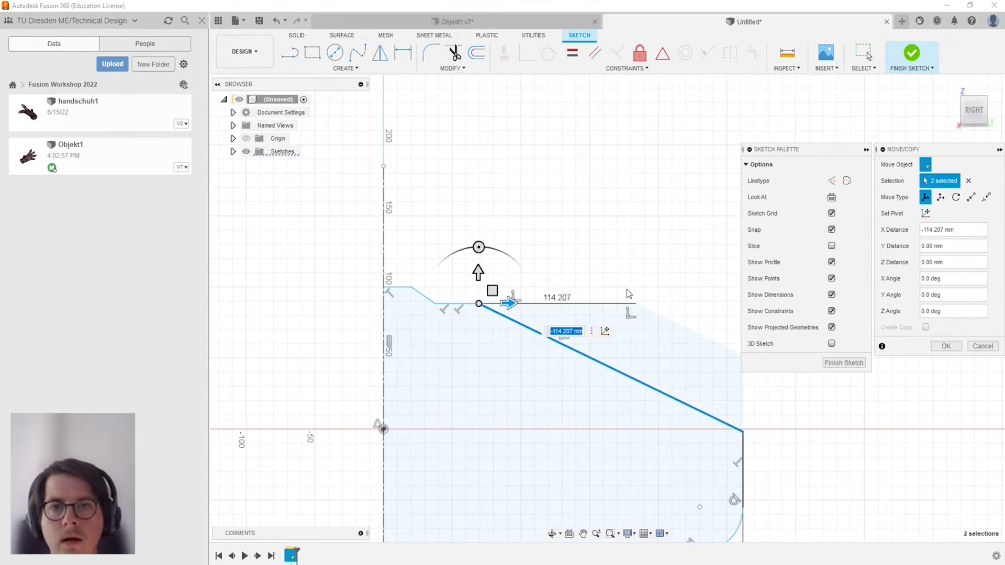
scroll(610, 305, up, 2)
scroll(723, 419, down, 3)
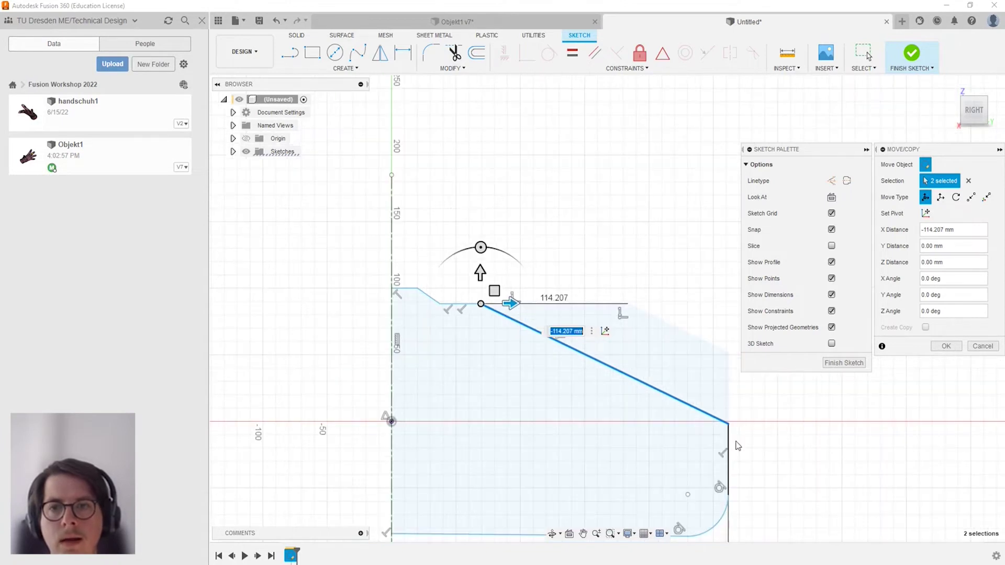
Raise the right edge's top endpoint by 45.66 mm and shift it about 11 mm left.
click(729, 422)
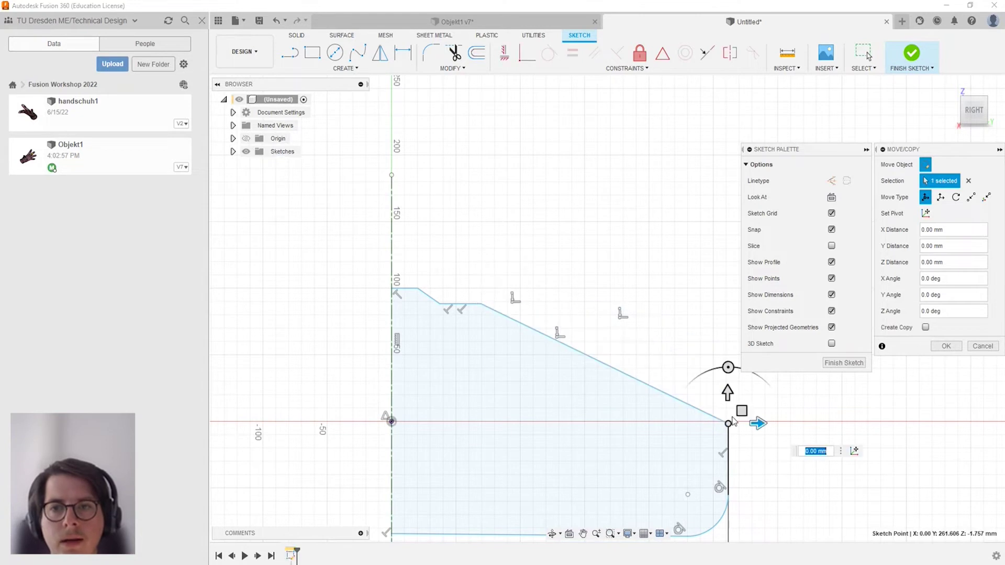
drag(753, 423, 738, 421)
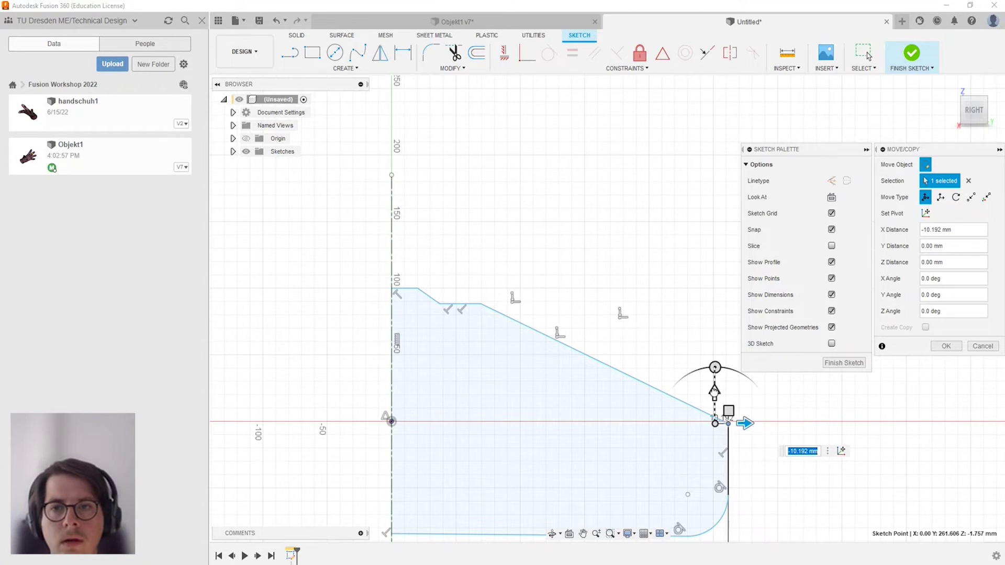
drag(714, 390, 715, 328)
scroll(403, 499, down, 2)
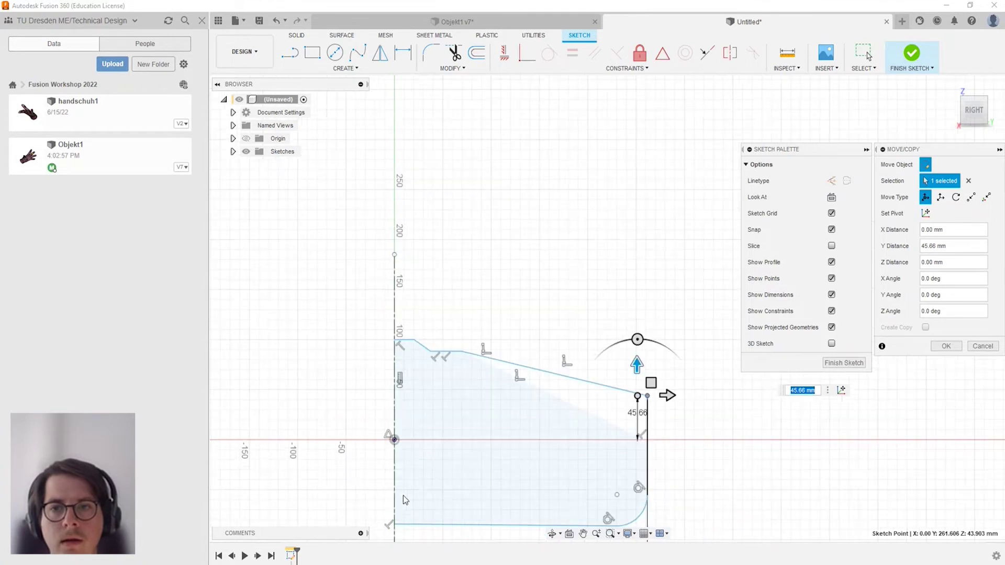
scroll(403, 495, down, 1)
drag(650, 403, 616, 415)
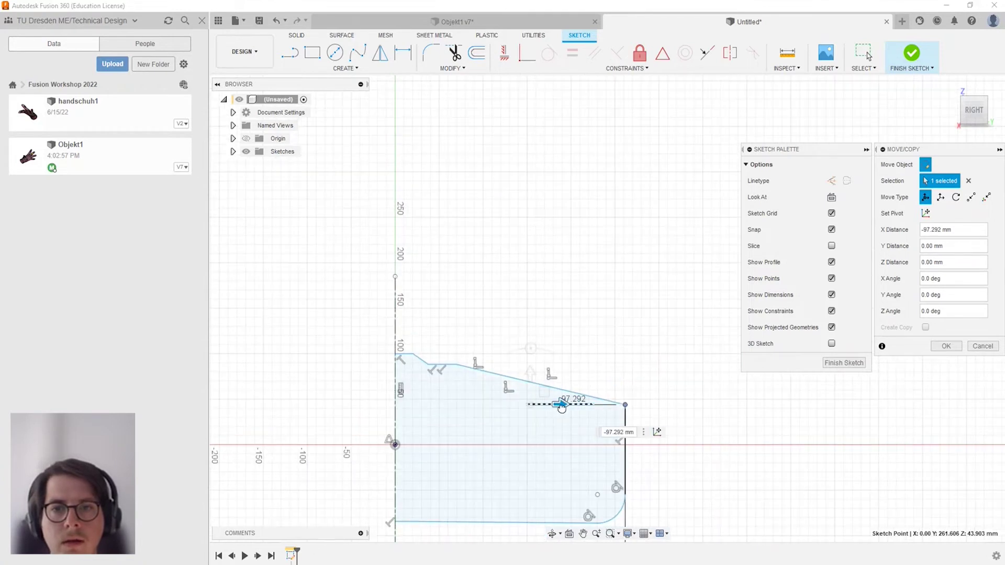
scroll(616, 415, up, 2)
scroll(643, 419, down, 4)
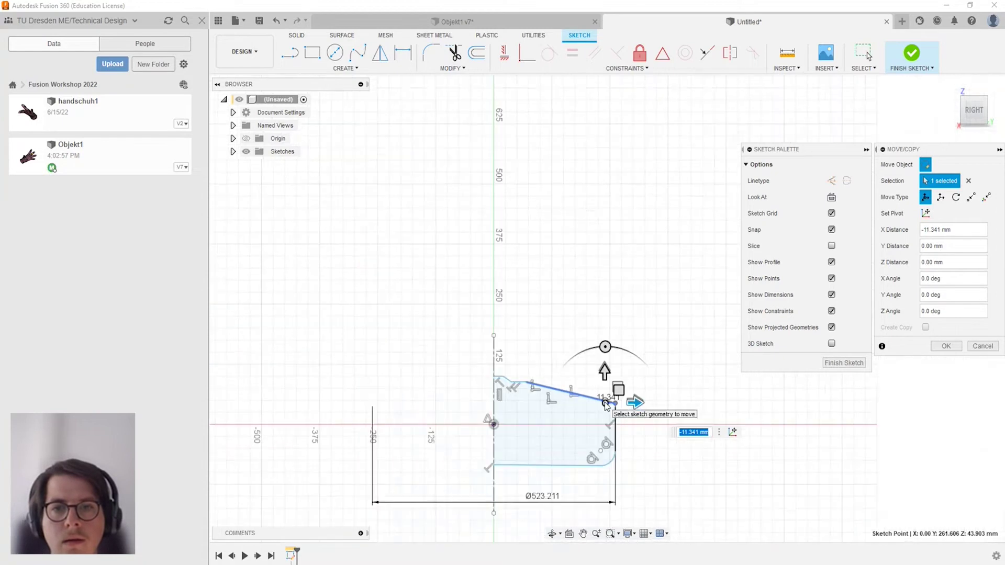
scroll(574, 465, down, 1)
key(Return)
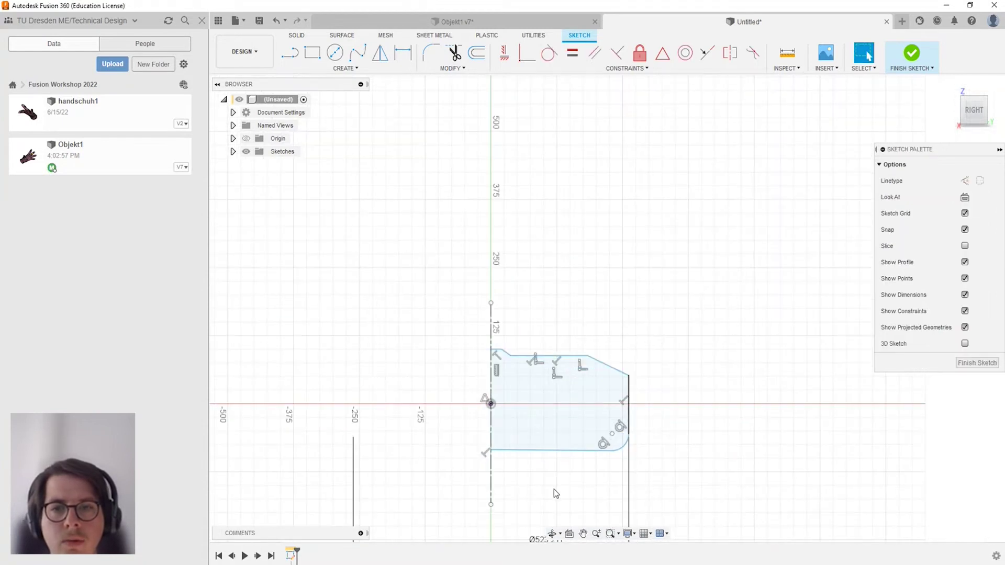
scroll(554, 489, up, 1)
scroll(599, 433, down, 1)
scroll(576, 460, down, 2)
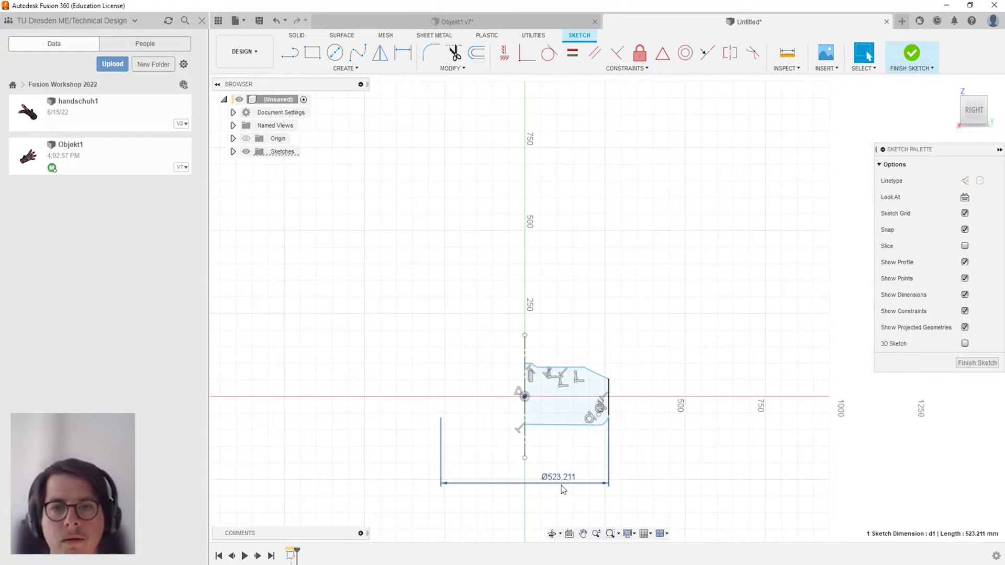
click(561, 486)
key(Delete)
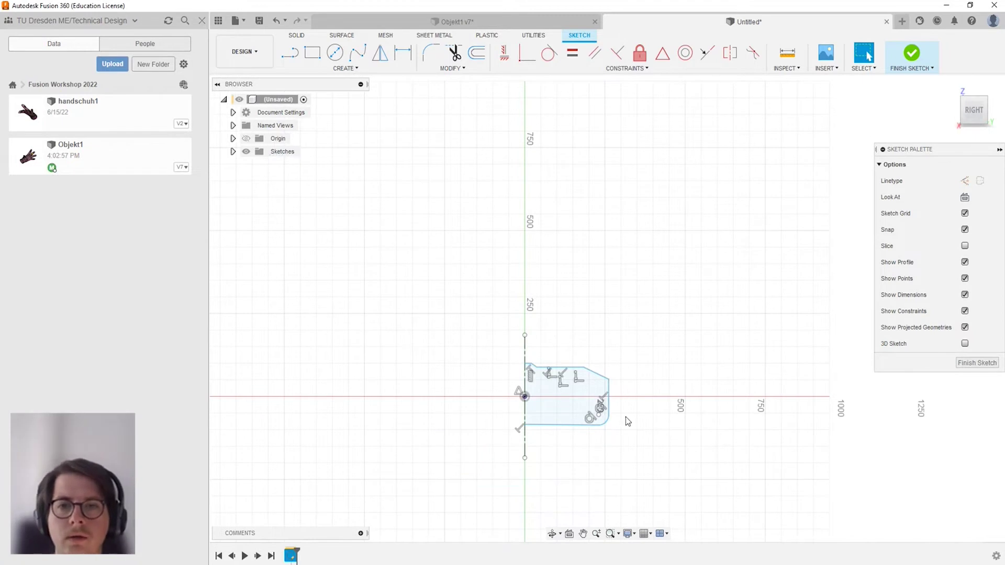
scroll(624, 419, down, 2)
scroll(587, 463, up, 2)
scroll(628, 397, up, 2)
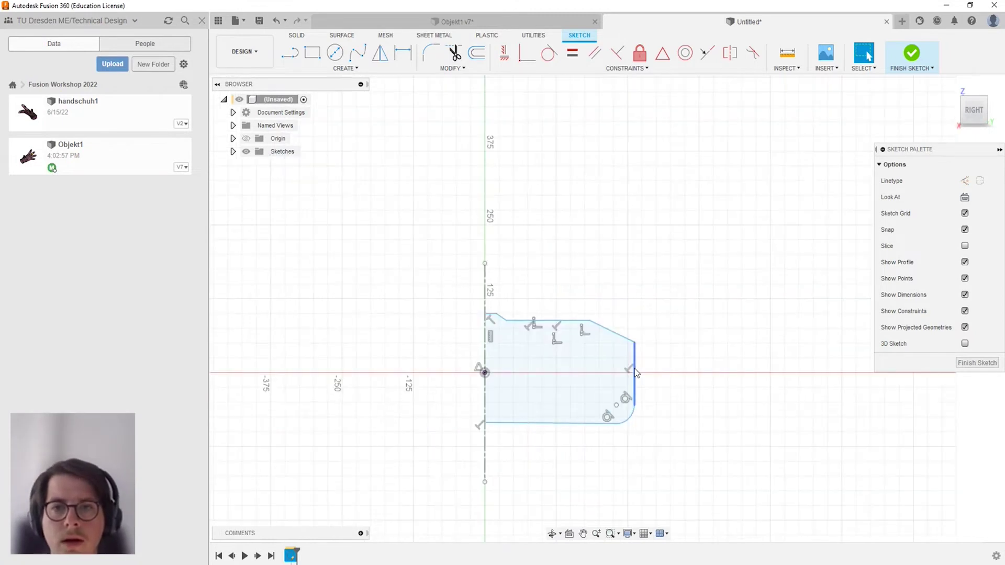
drag(636, 373, 611, 417)
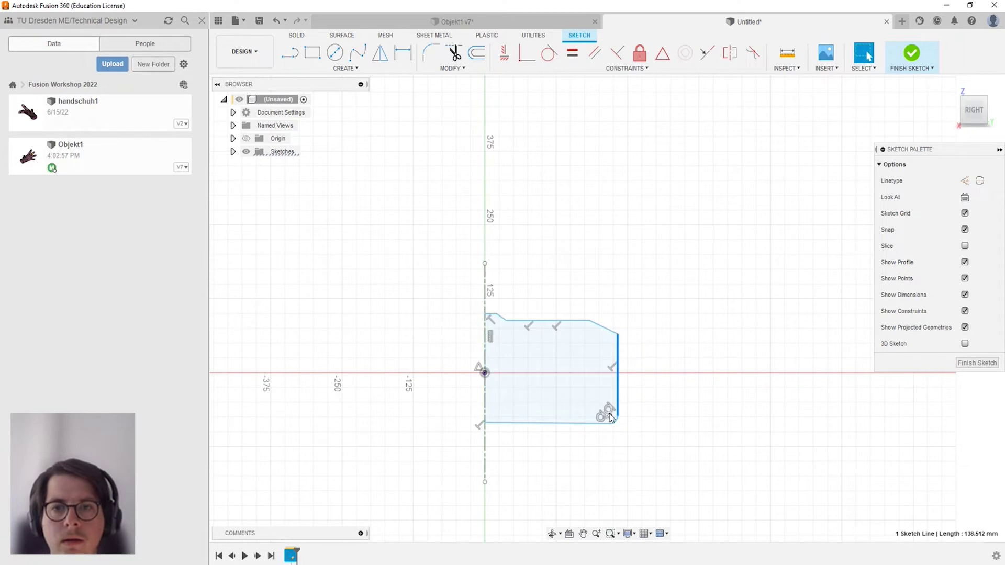
shift+click(615, 420)
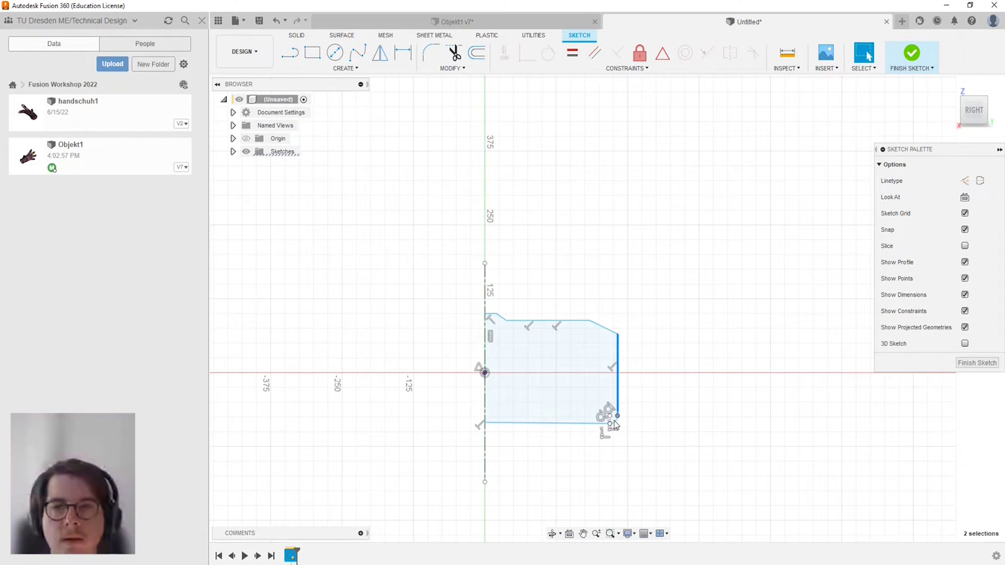
scroll(615, 420, up, 3)
shift+click(612, 426)
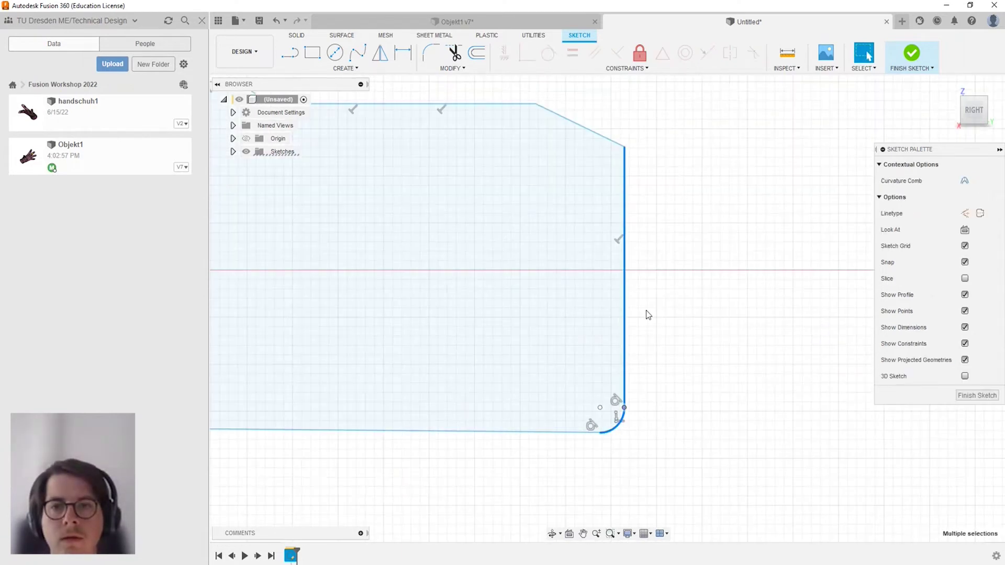
scroll(646, 315, down, 2)
key(Escape)
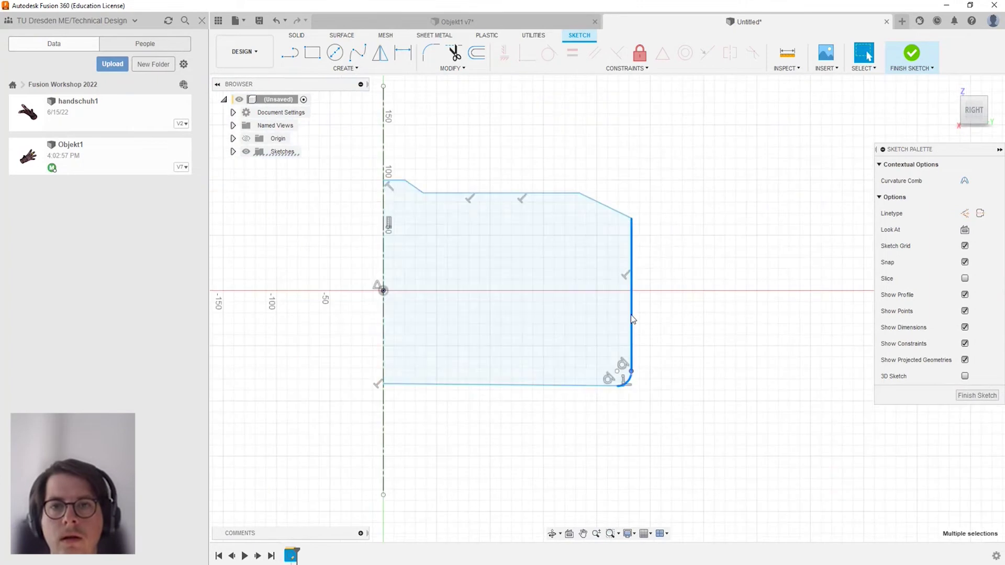
click(632, 355)
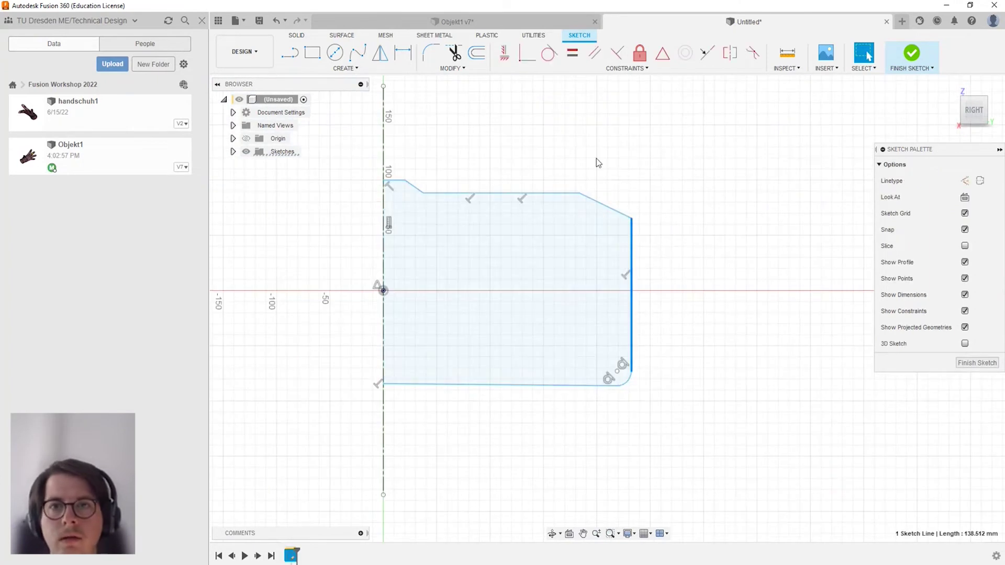
double_click(633, 266)
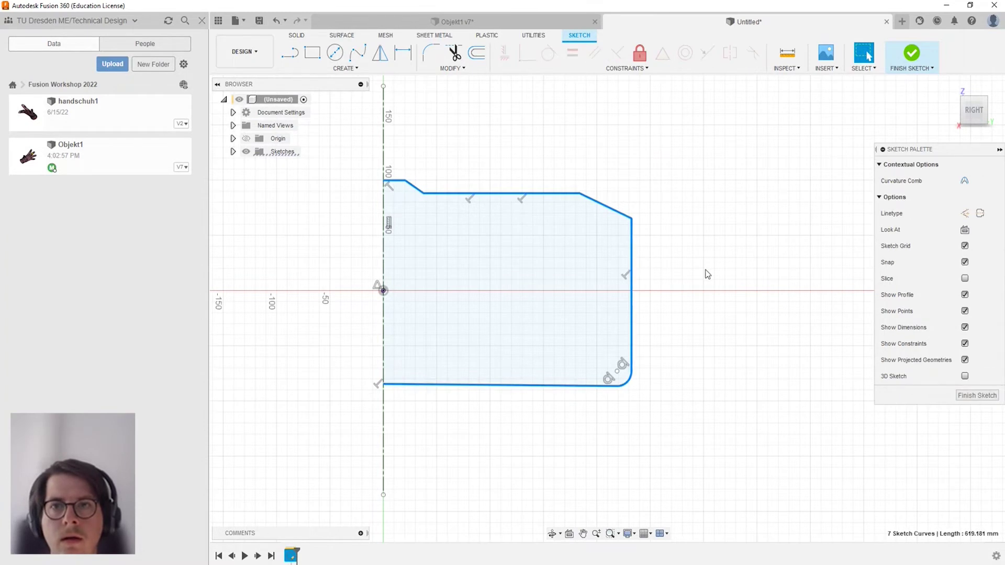
click(702, 274)
click(631, 275)
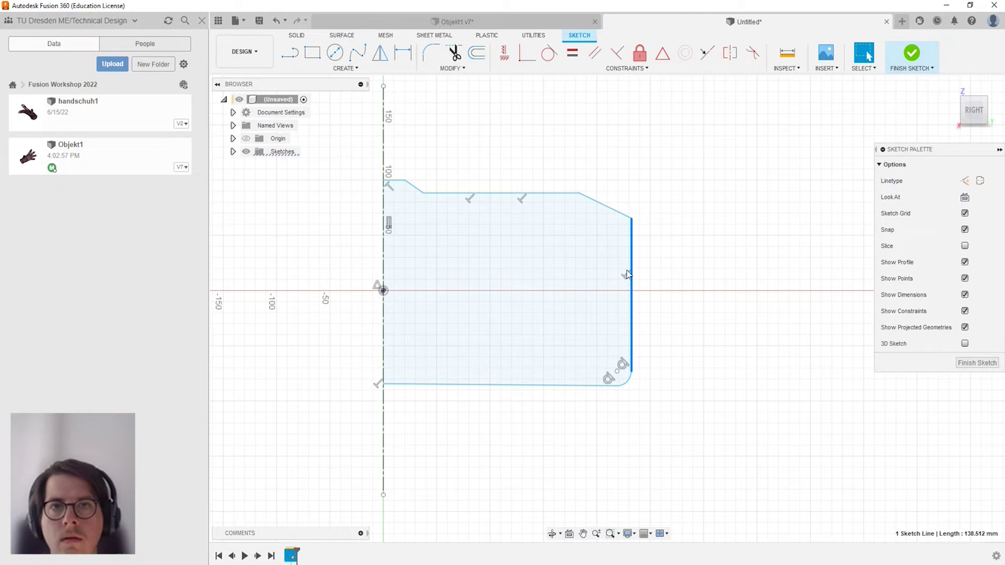
Pull the profile's right edge left and move the top edge up, lengthening the slanted edge.
drag(626, 270, 592, 265)
click(533, 193)
drag(533, 197, 498, 225)
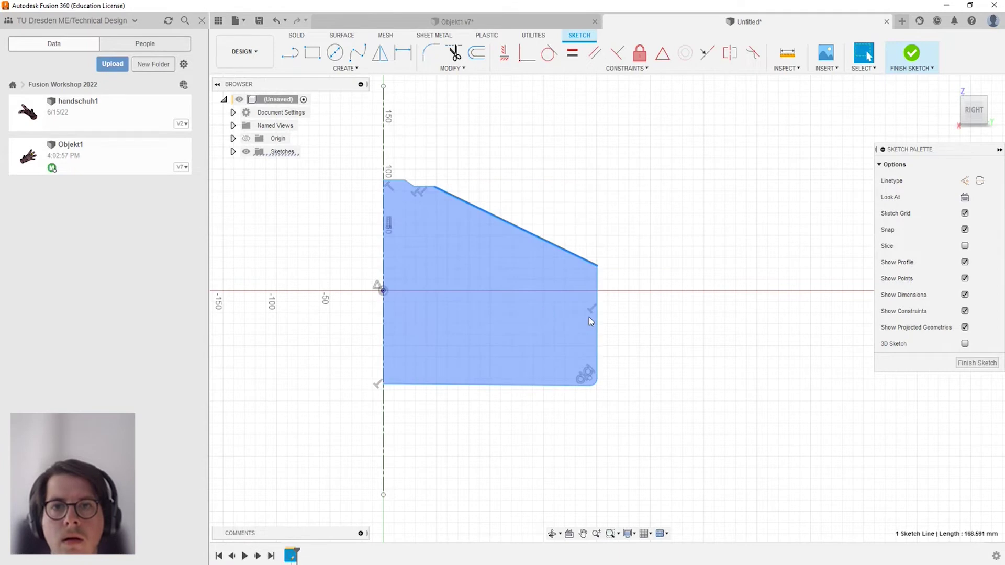
drag(589, 317, 567, 315)
click(473, 386)
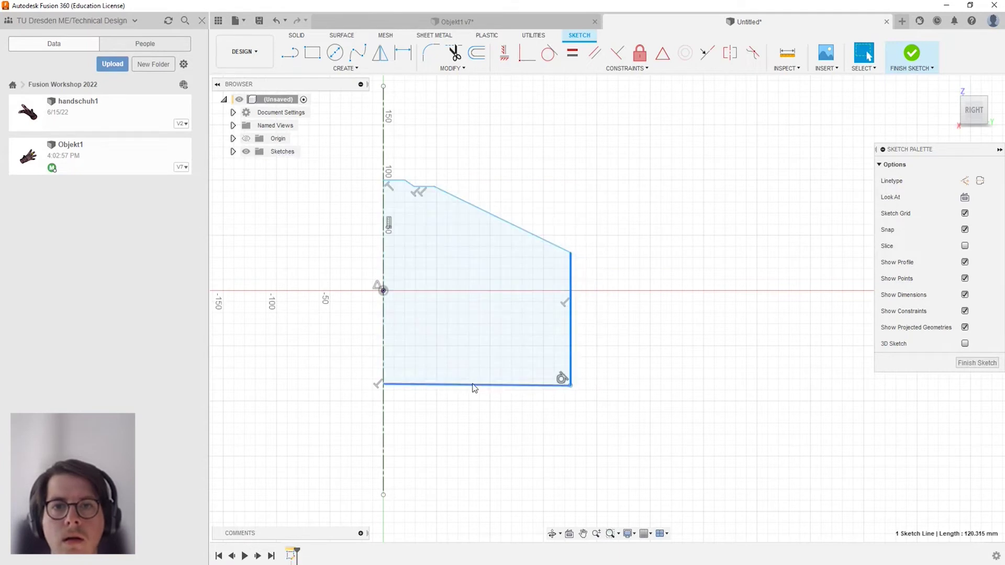
drag(570, 376, 559, 388)
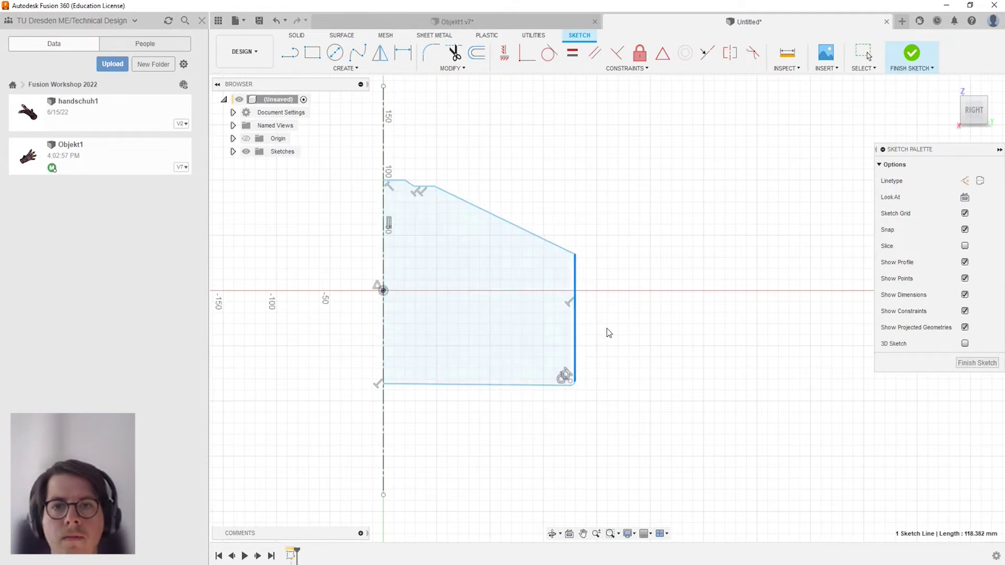
Raise the bottom edge and fillet near the horizontal axis, stretching the fillet into a large curve.
click(576, 385)
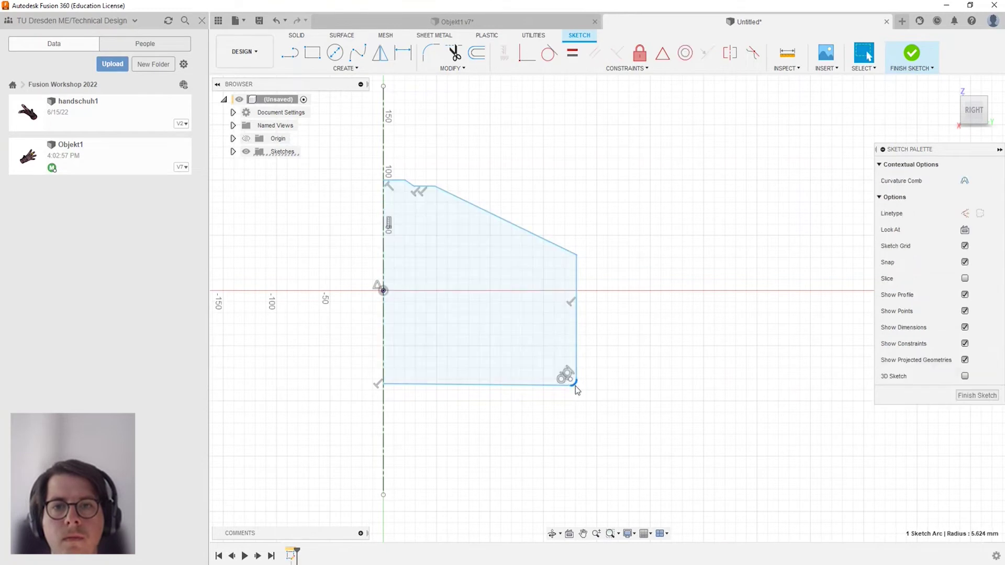
shift+click(575, 383)
drag(571, 386, 572, 154)
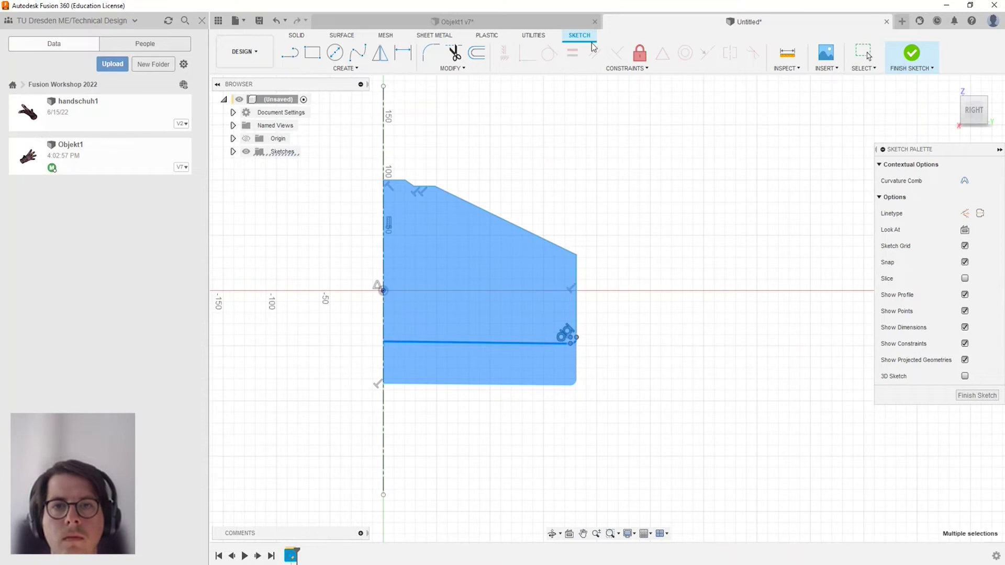
key(Escape)
drag(522, 349, 521, 280)
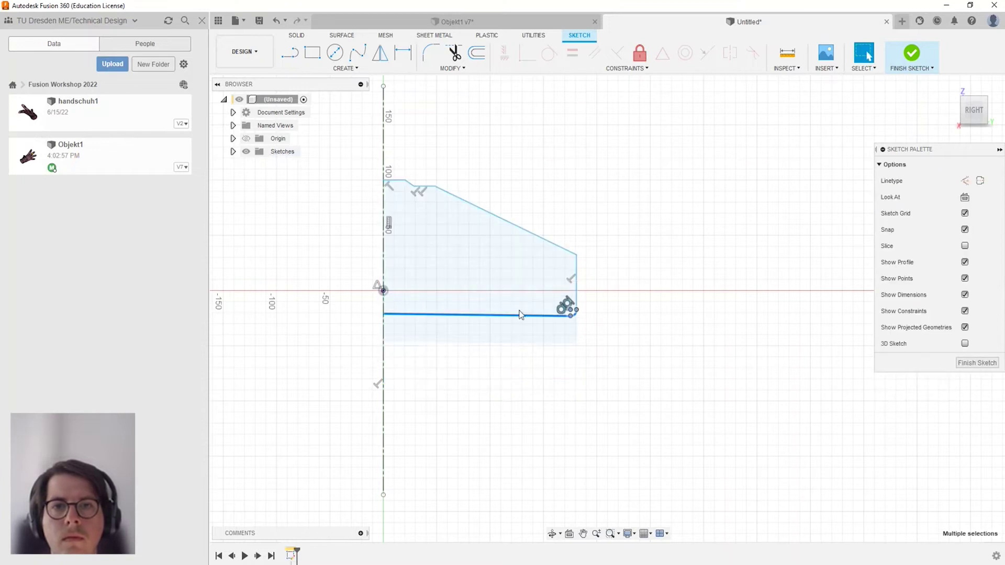
scroll(520, 286, down, 1)
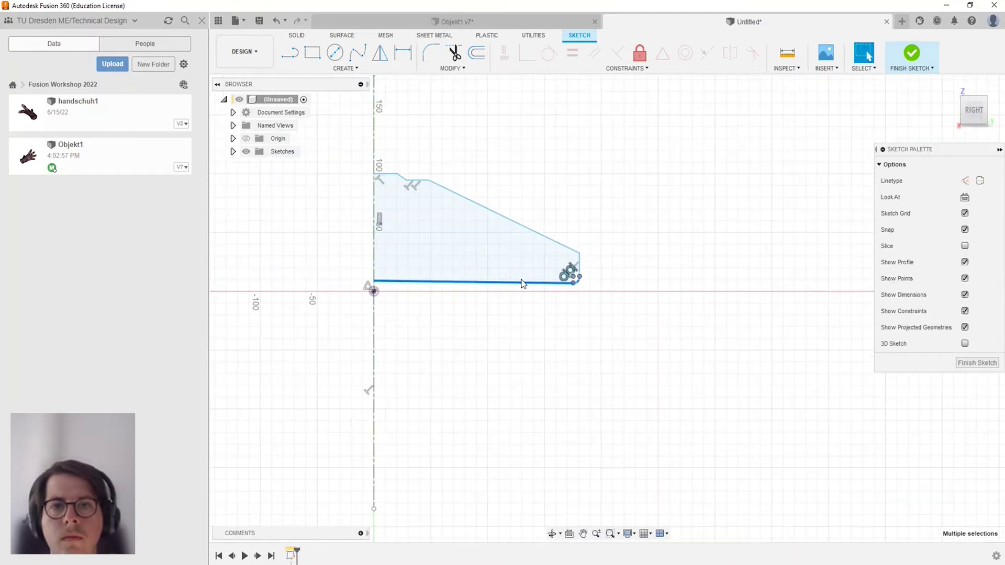
scroll(520, 286, up, 4)
drag(632, 251, 665, 254)
mouse_move(643, 289)
mouse_down()
mouse_move(514, 276)
mouse_move(446, 285)
mouse_up()
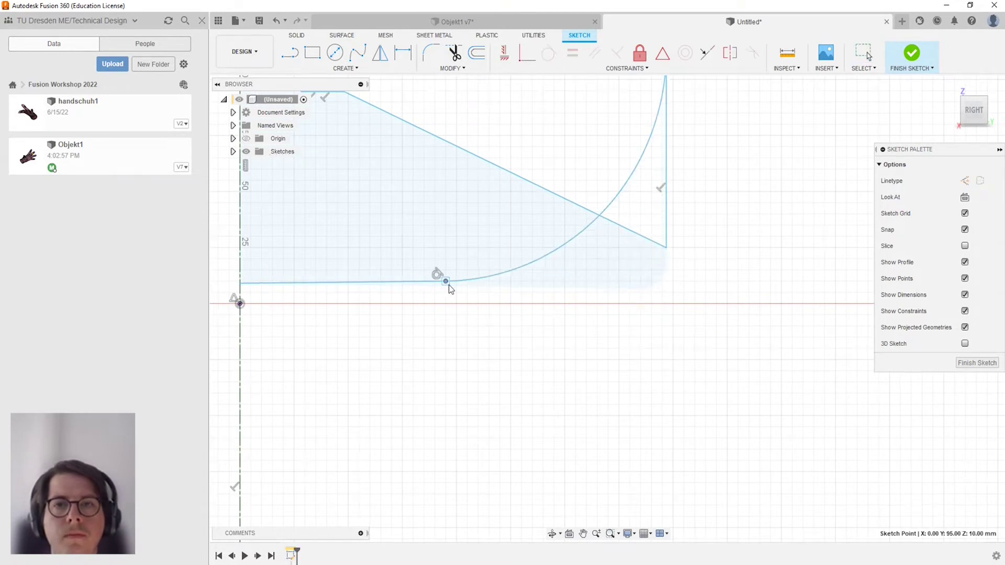
scroll(527, 323, up, 1)
scroll(530, 322, down, 3)
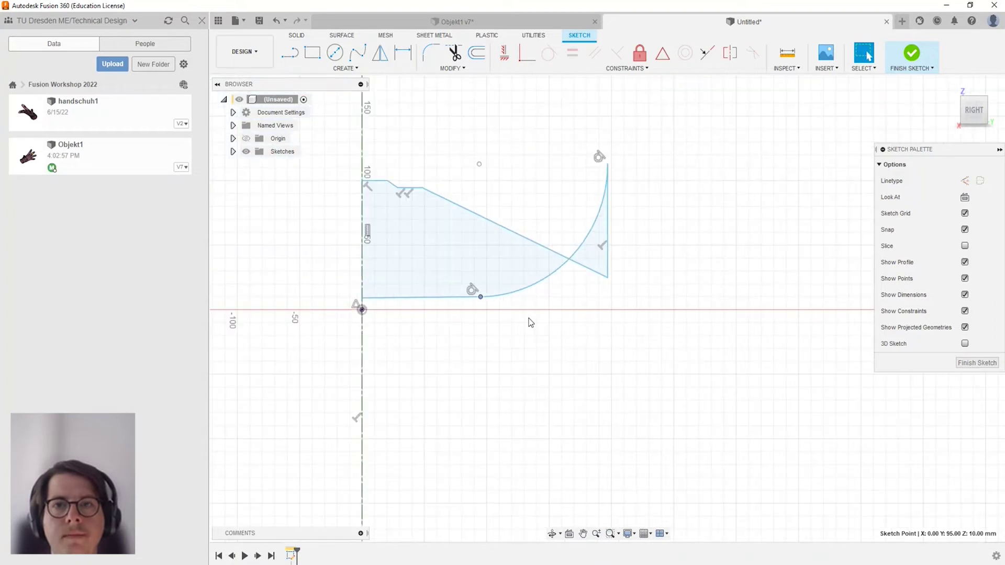
Window-select and delete the stray vertical line at the right edge.
drag(607, 165, 592, 252)
click(611, 165)
drag(610, 164, 612, 213)
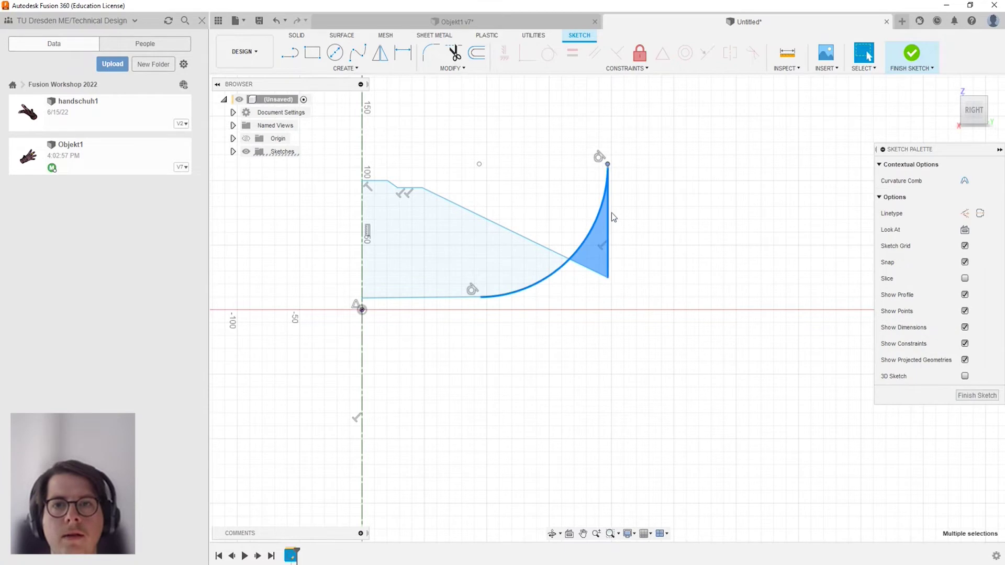
key(Delete)
Join the slanted edge's end to the arc top, placing the corner at Y 110, Z 80.
mouse_move(607, 276)
mouse_down()
mouse_move(546, 199)
mouse_move(494, 214)
mouse_up()
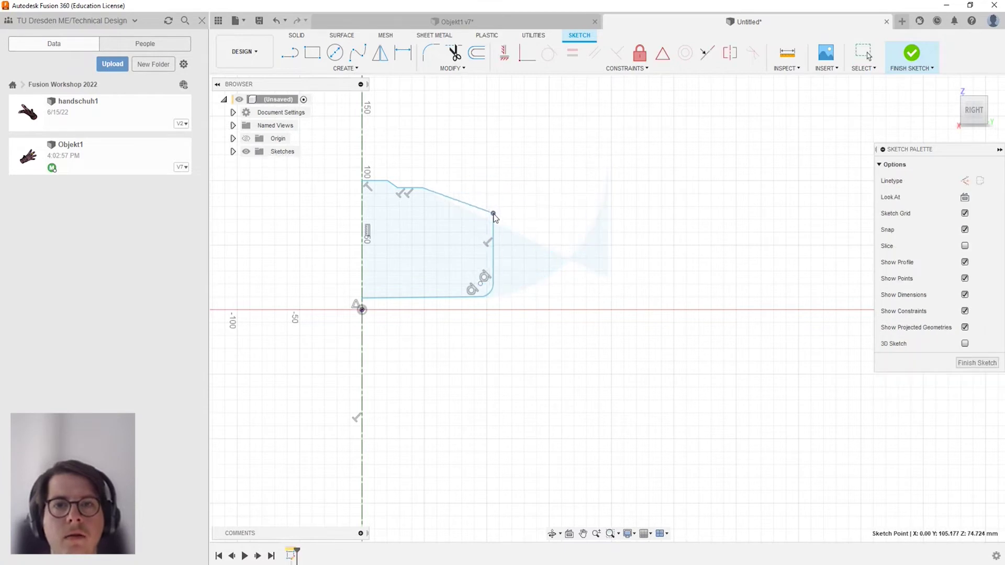
drag(494, 214, 493, 214)
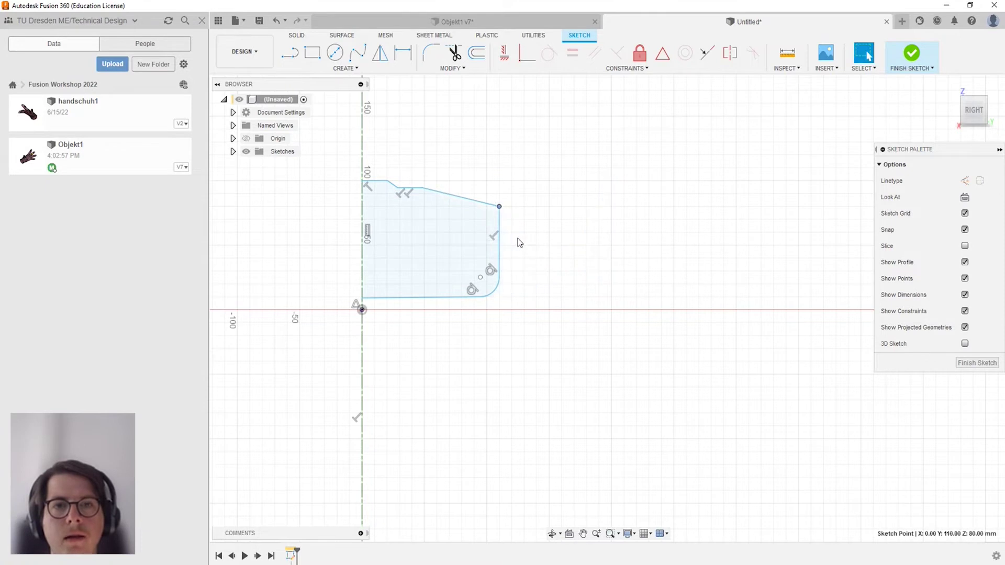
scroll(547, 282, up, 2)
scroll(718, 336, up, 2)
scroll(576, 338, down, 2)
scroll(563, 332, down, 2)
scroll(360, 284, up, 2)
scroll(396, 298, up, 2)
Raise the bottom edge and lower-left corner slightly, and pull the right edge left.
click(476, 364)
drag(482, 367, 482, 354)
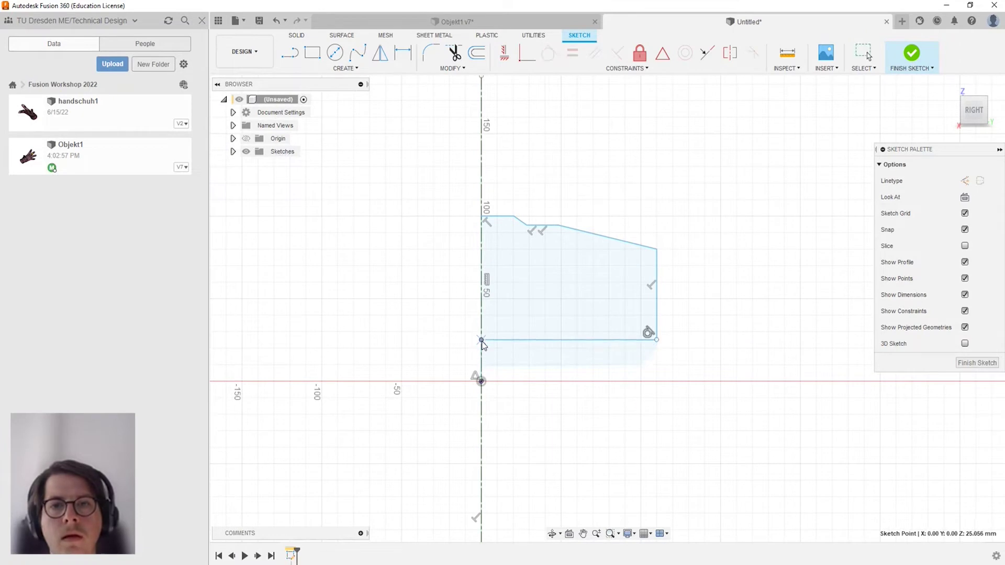
click(657, 340)
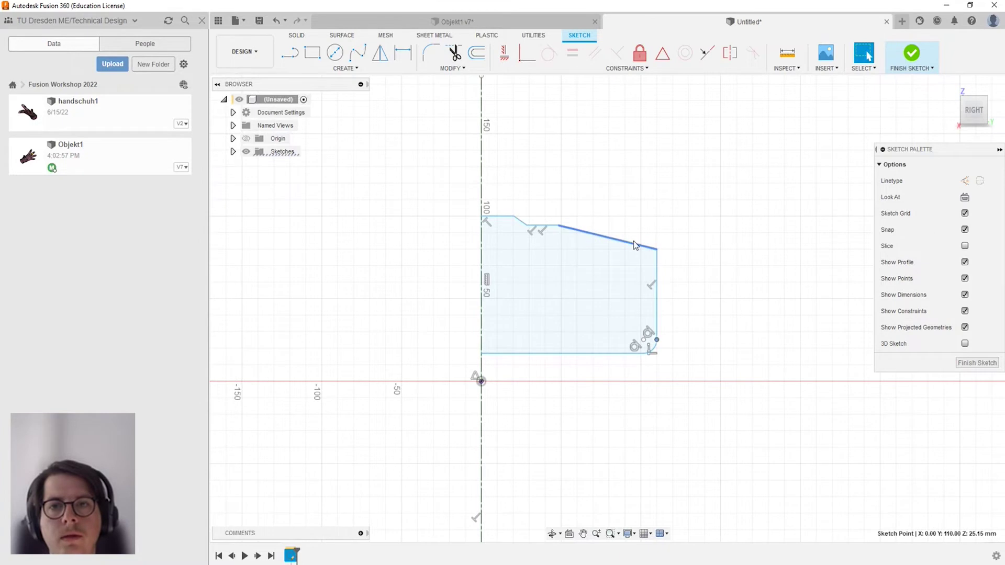
drag(647, 249, 581, 254)
click(482, 354)
drag(482, 354, 482, 343)
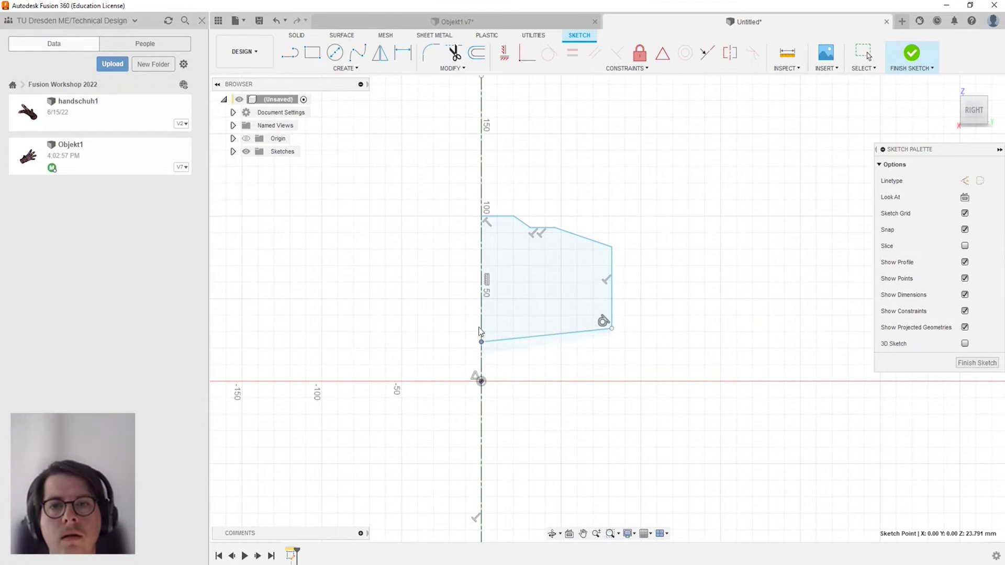
Adjust the position of the lower-right corner point.
scroll(595, 320, up, 3)
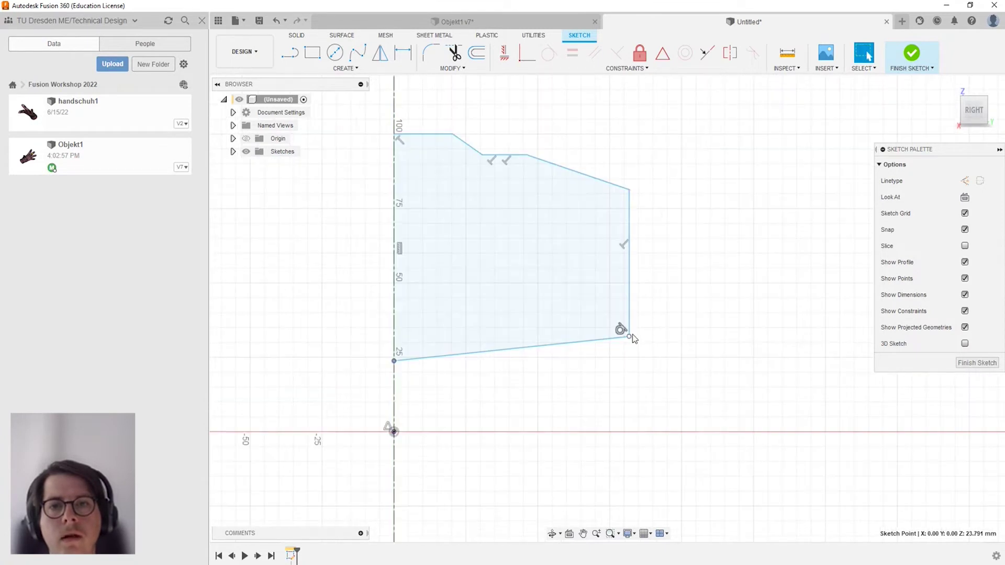
drag(630, 336, 611, 315)
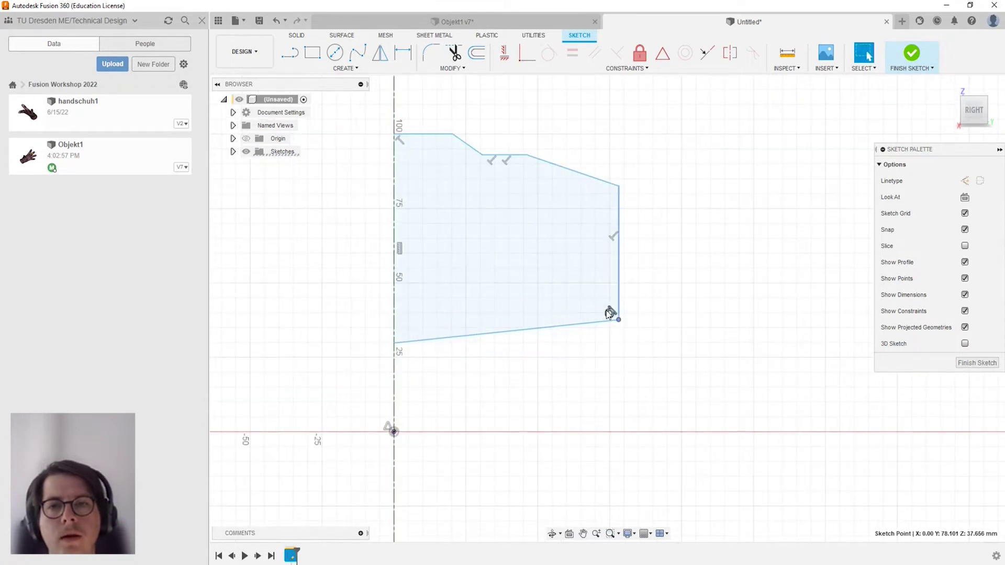
scroll(615, 319, down, 2)
scroll(615, 319, up, 2)
scroll(615, 318, up, 2)
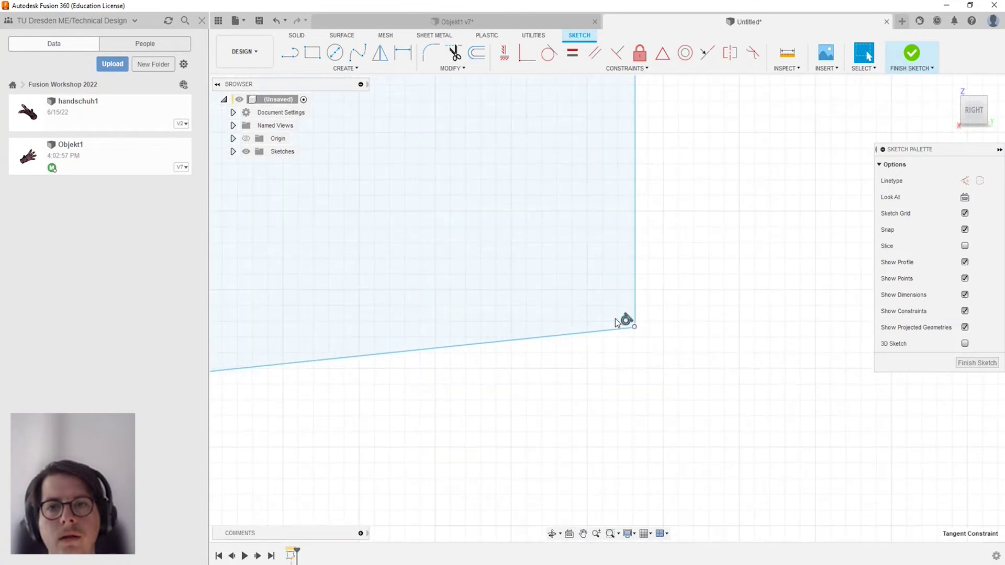
scroll(648, 339, up, 1)
mouse_move(641, 331)
mouse_down()
mouse_move(650, 339)
mouse_move(611, 326)
mouse_up()
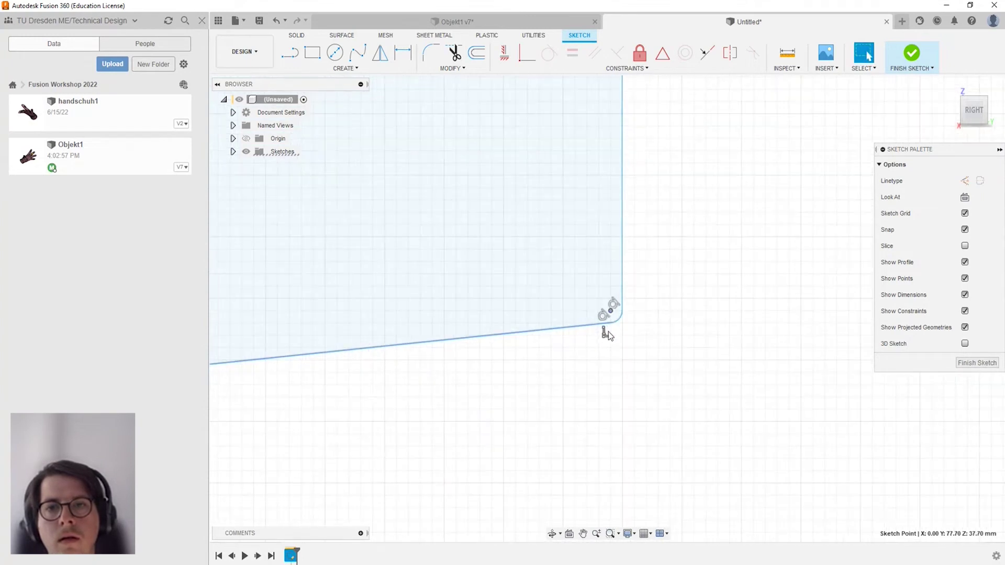
Enlarge the fillet arc, slide its upper end down the right edge, and raise the bottom corner on the axis.
mouse_move(513, 341)
mouse_down()
mouse_move(578, 330)
mouse_move(362, 317)
mouse_move(740, 359)
mouse_up()
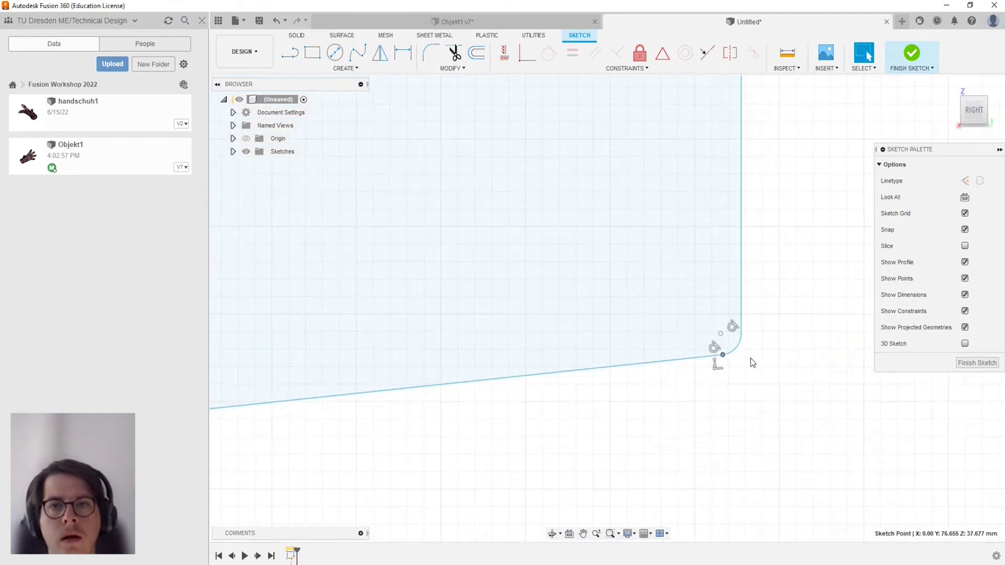
scroll(747, 365, down, 3)
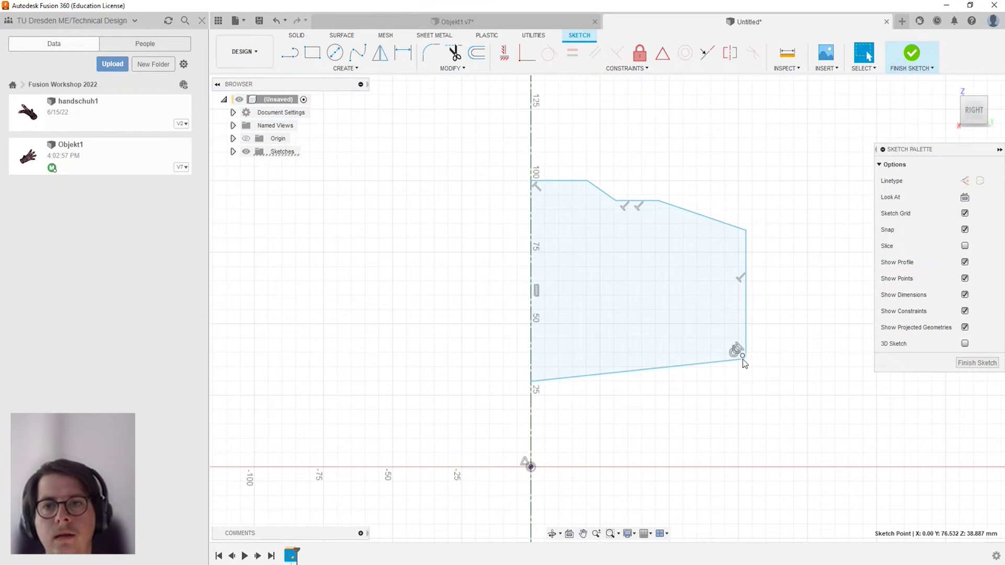
scroll(745, 364, up, 3)
drag(744, 365, 508, 300)
scroll(657, 360, down, 3)
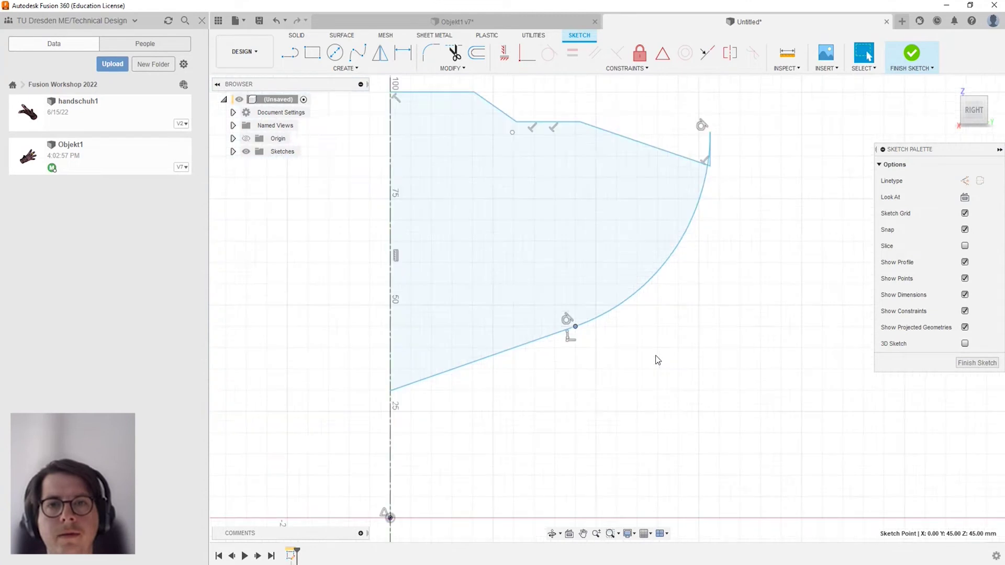
scroll(658, 360, down, 2)
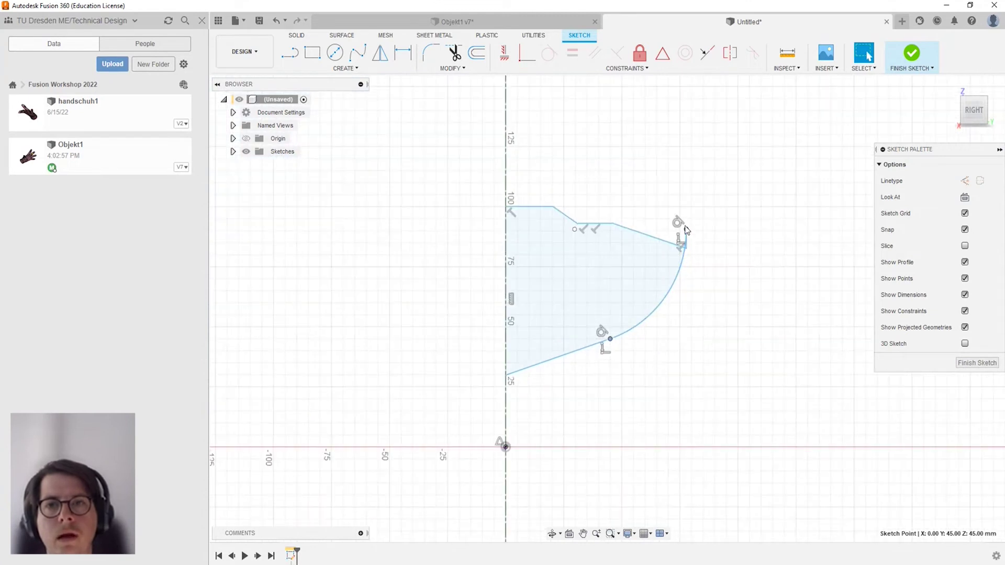
drag(685, 246, 683, 286)
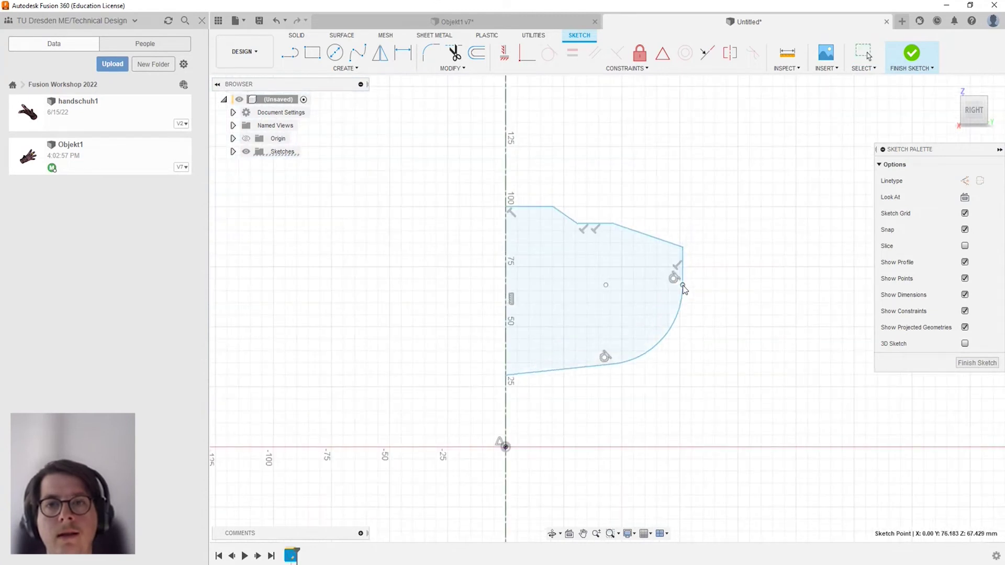
drag(507, 376, 514, 339)
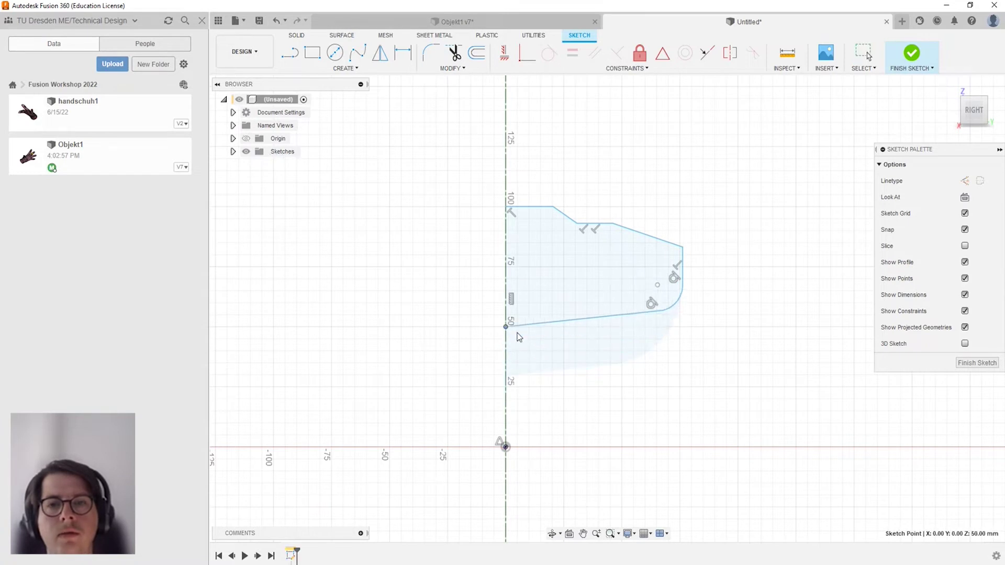
drag(516, 339, 524, 340)
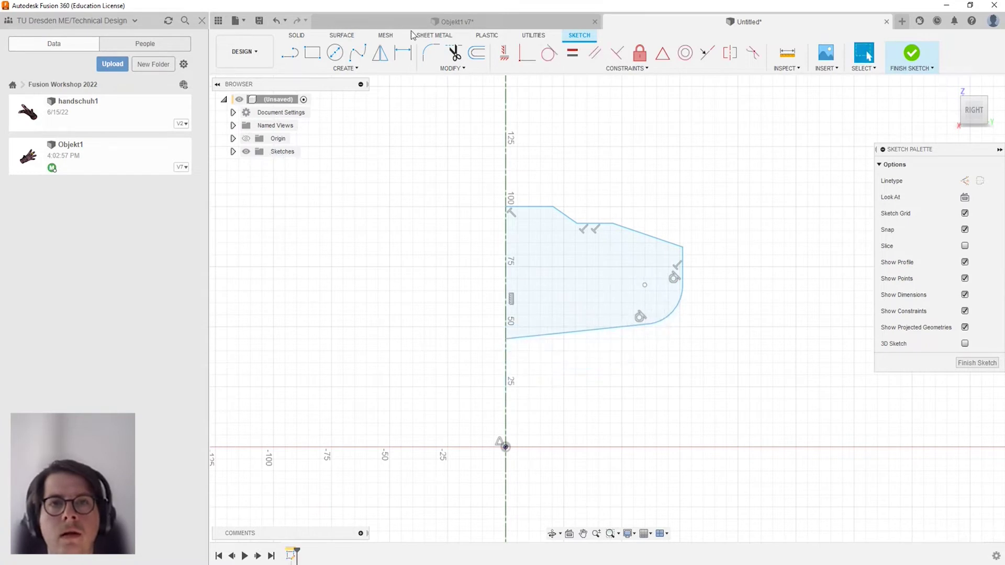
Dimension the right edge to the axis as Ø80 and make the bottom line perpendicular to the axis.
key(d)
click(684, 272)
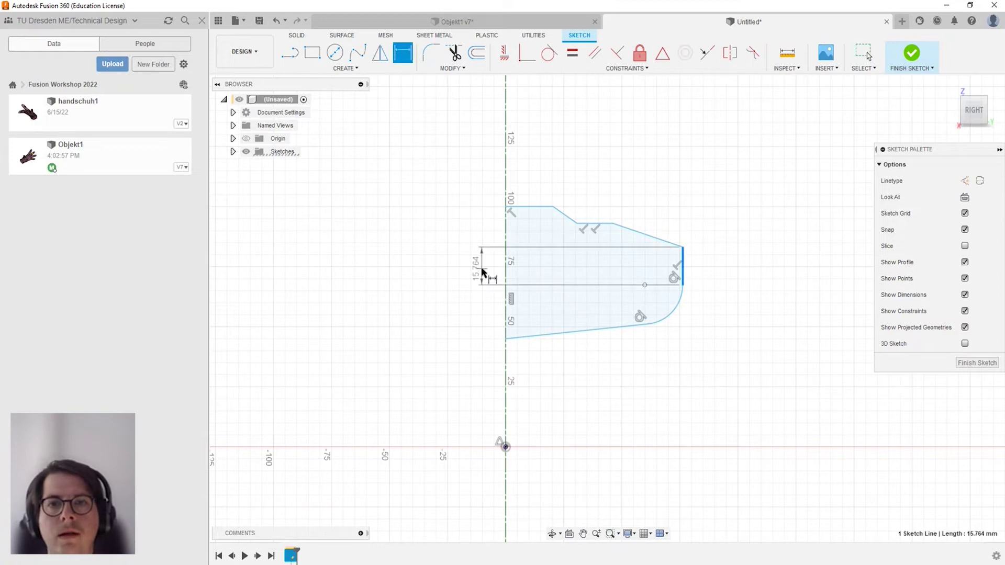
click(507, 268)
click(580, 142)
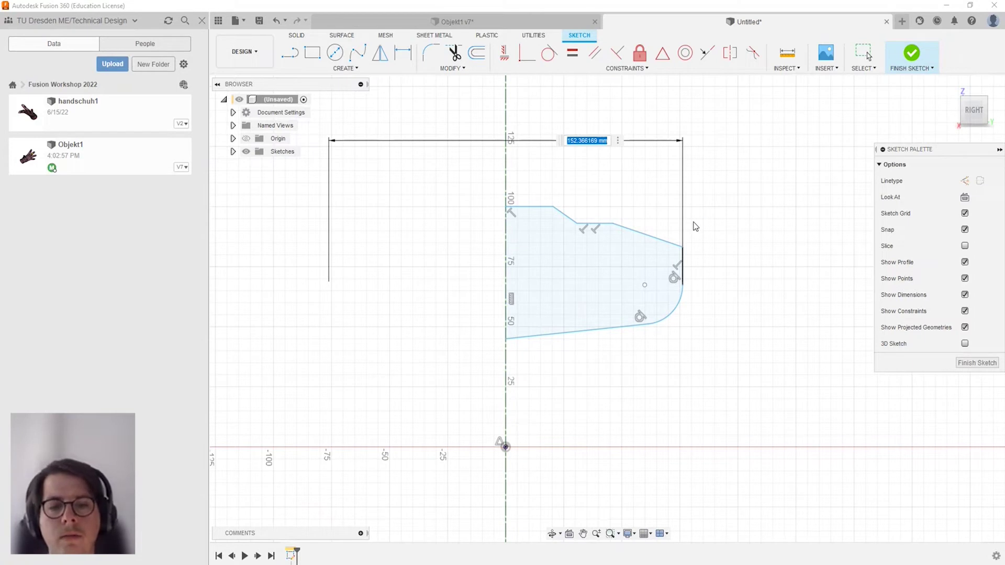
key(Return)
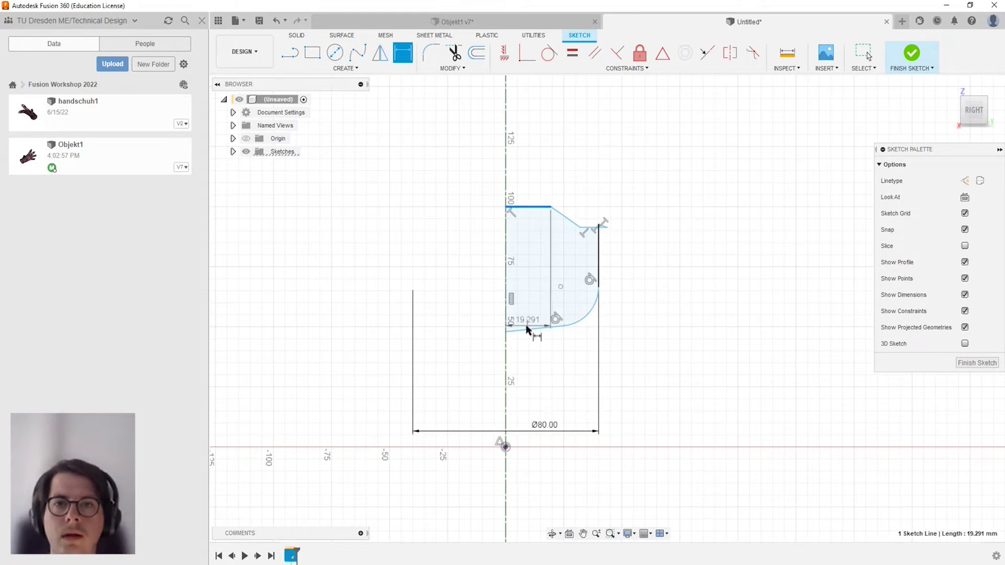
click(526, 207)
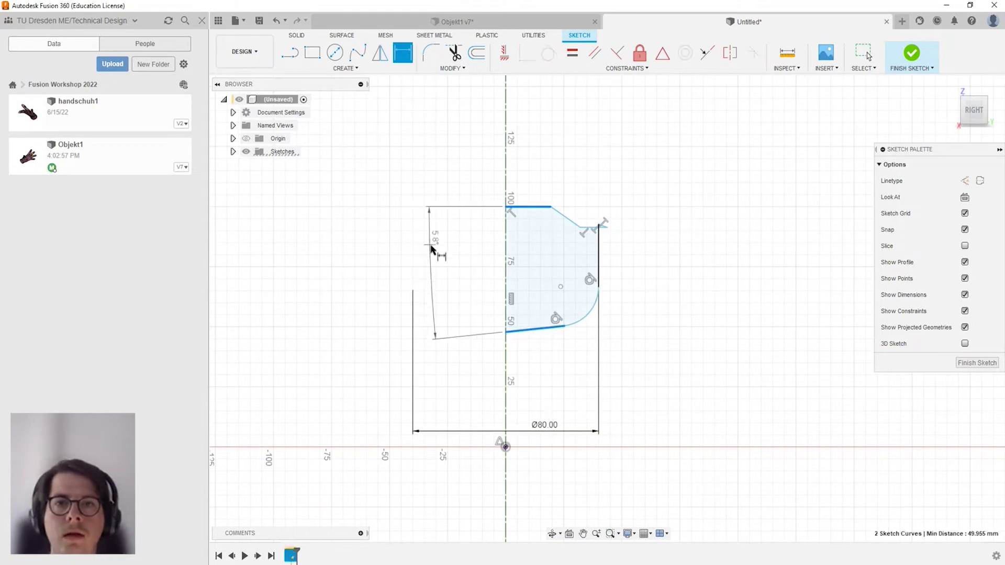
key(Escape)
key(Escape)
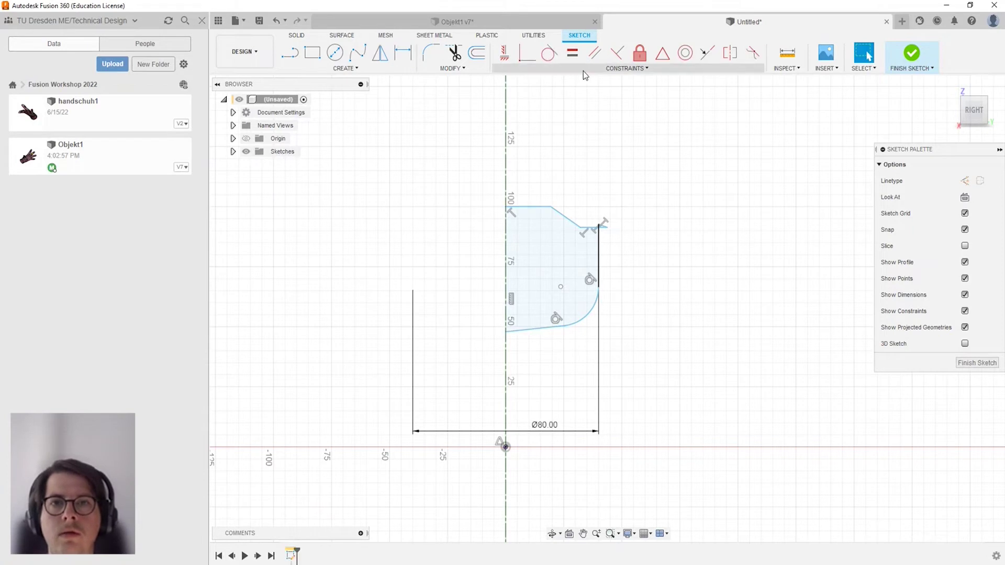
click(617, 52)
click(522, 329)
click(505, 320)
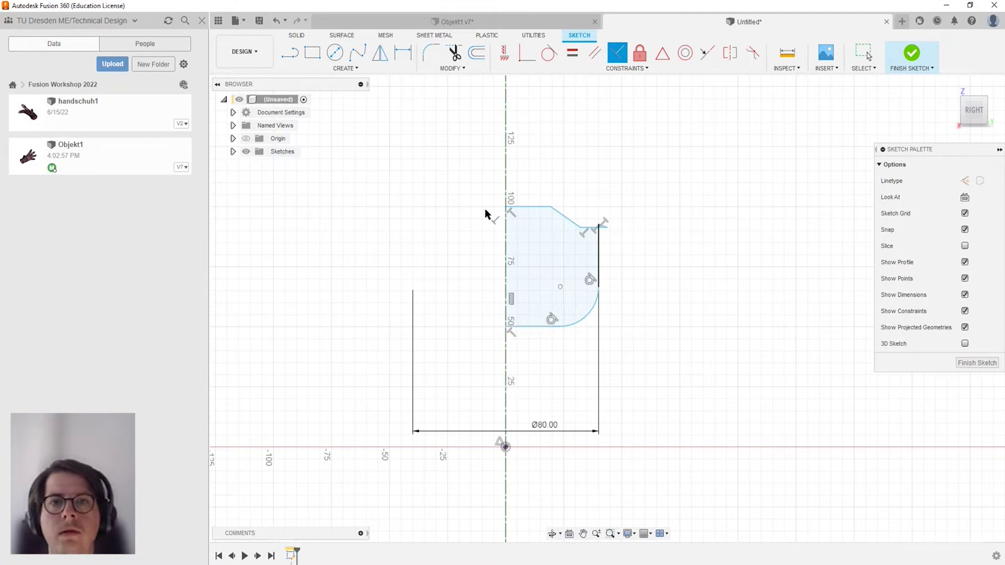
Dimension the profile height between top and bottom lines as 30 mm.
click(402, 53)
click(532, 209)
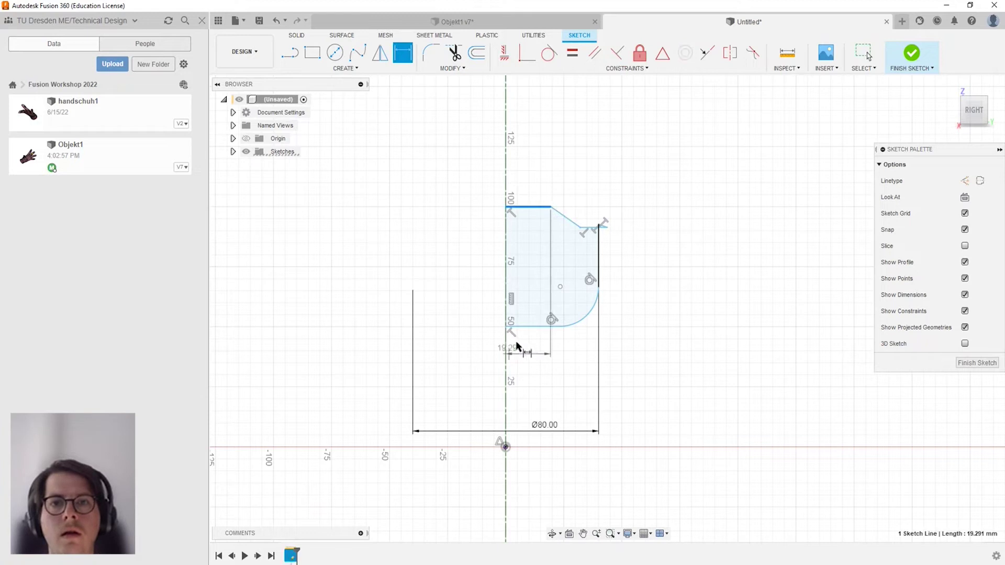
click(529, 326)
click(466, 299)
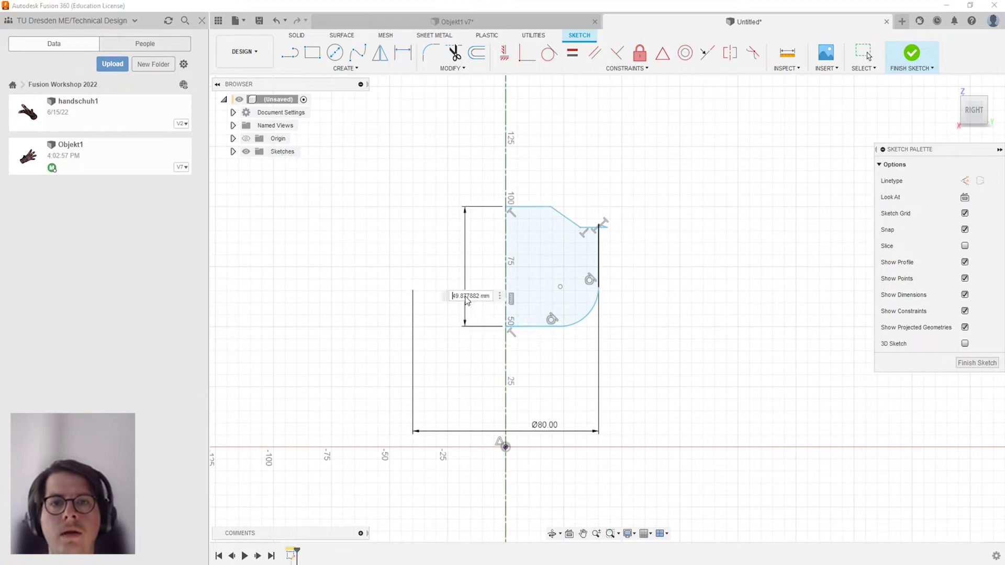
text(30)
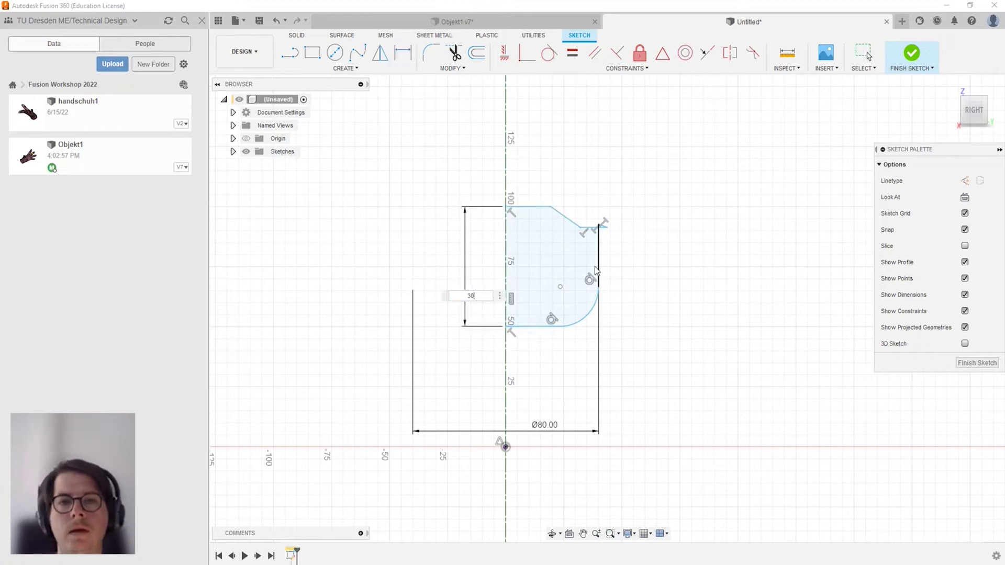
key(Return)
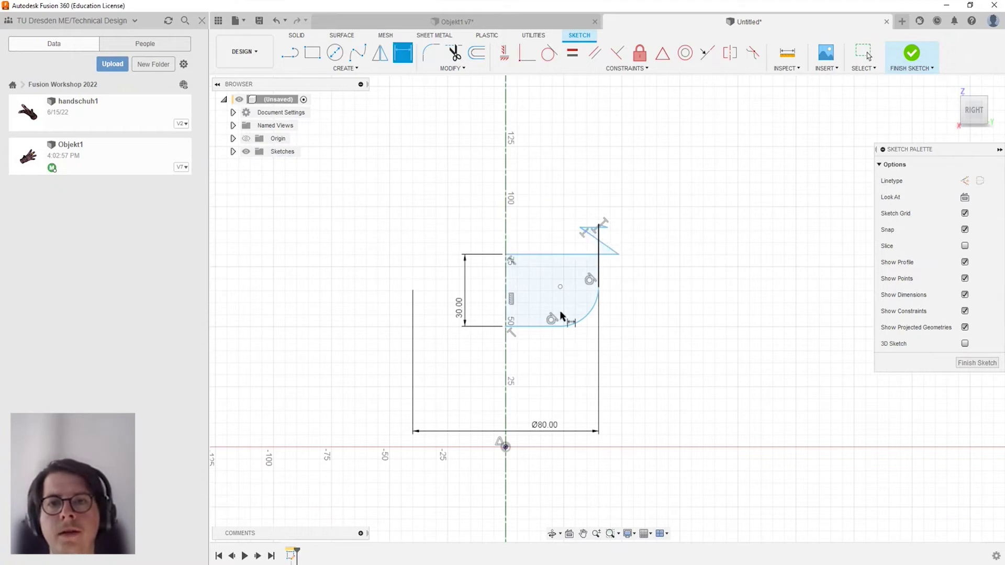
Give the rounded lower-right corner arc a radius of 10 mm.
click(561, 288)
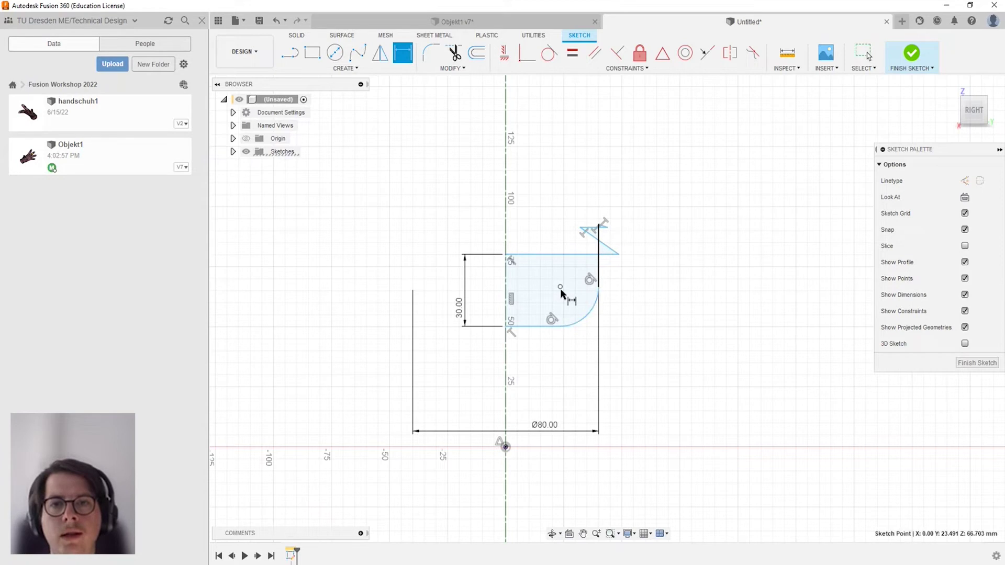
click(604, 334)
click(576, 325)
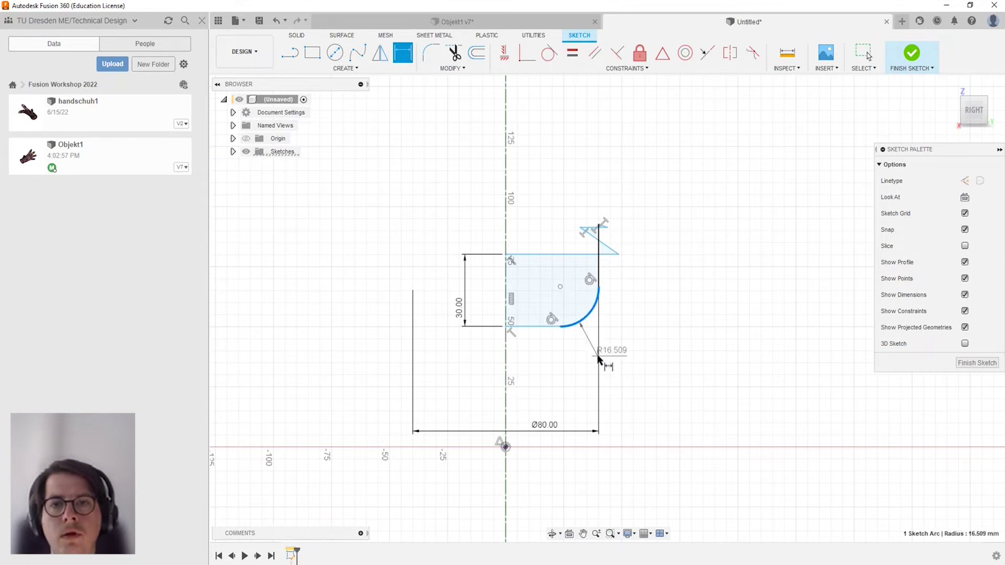
click(645, 364)
text(0)
key(Return)
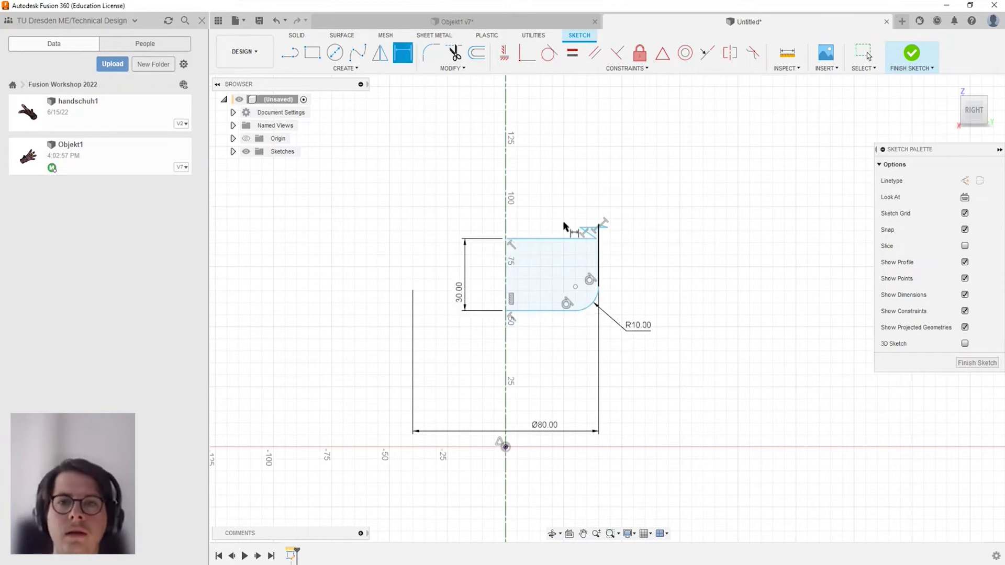
scroll(587, 225, up, 2)
scroll(589, 233, up, 2)
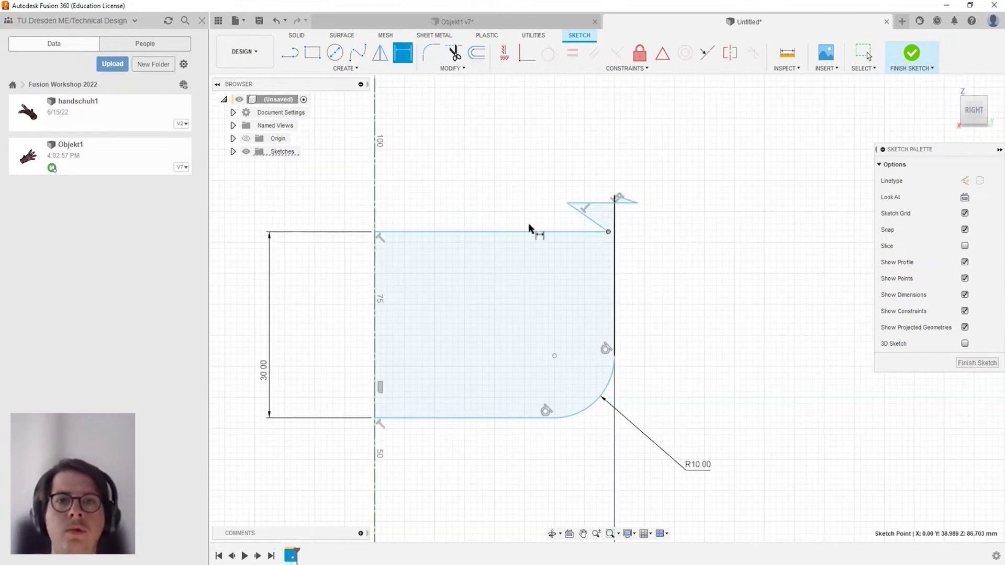
Drag the top corner points so the top runs flat, steps down a short slope, then levels to the right edge.
key(Escape)
mouse_move(608, 232)
mouse_down()
mouse_move(468, 196)
mouse_move(488, 172)
mouse_up()
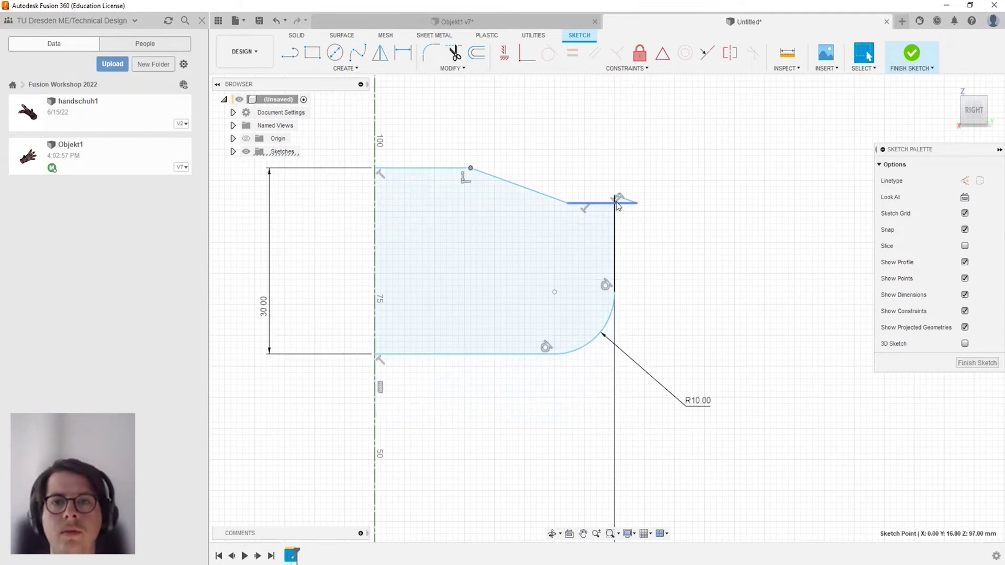
drag(635, 207, 574, 187)
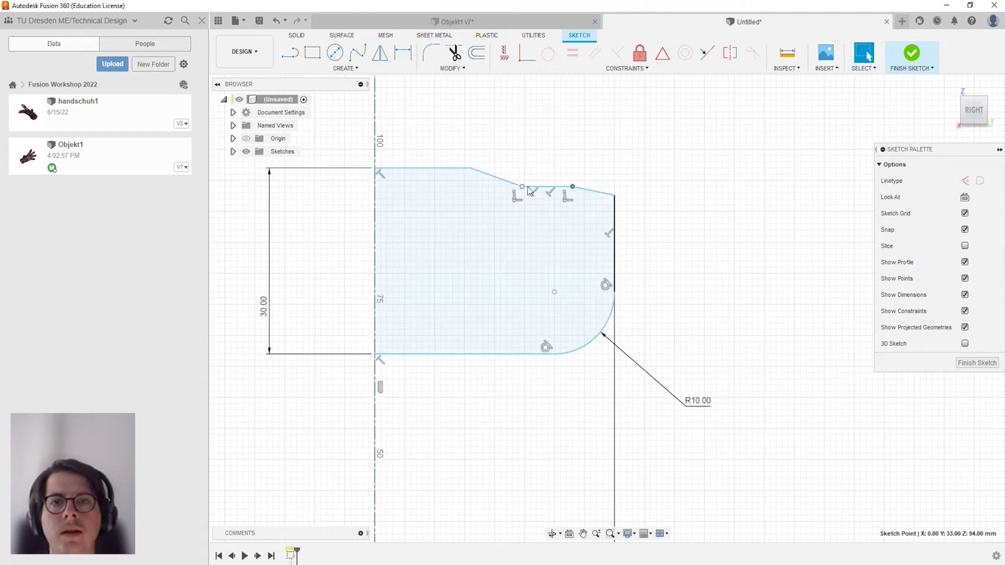
mouse_move(523, 187)
mouse_down()
mouse_move(484, 187)
mouse_move(447, 169)
mouse_up()
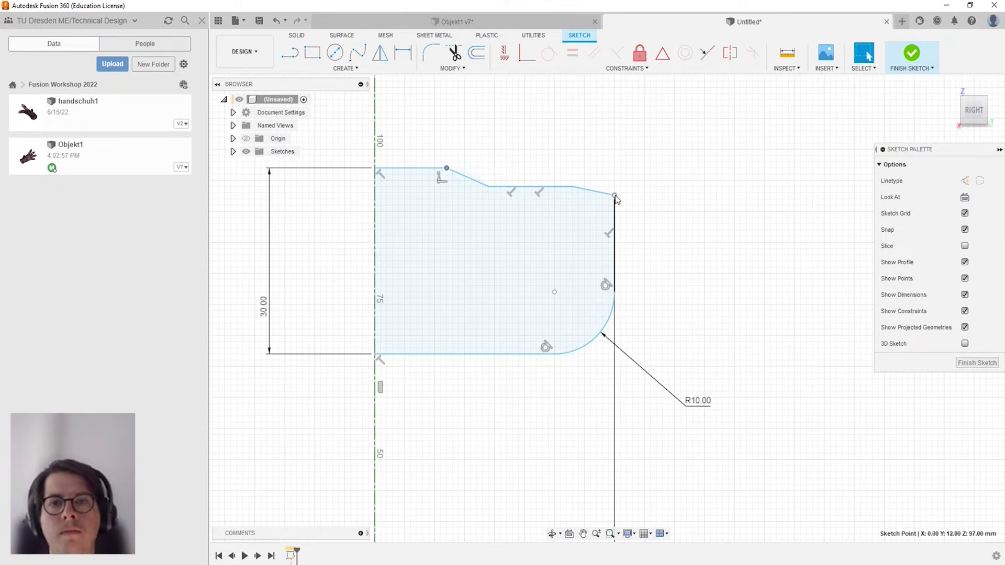
drag(616, 197, 615, 214)
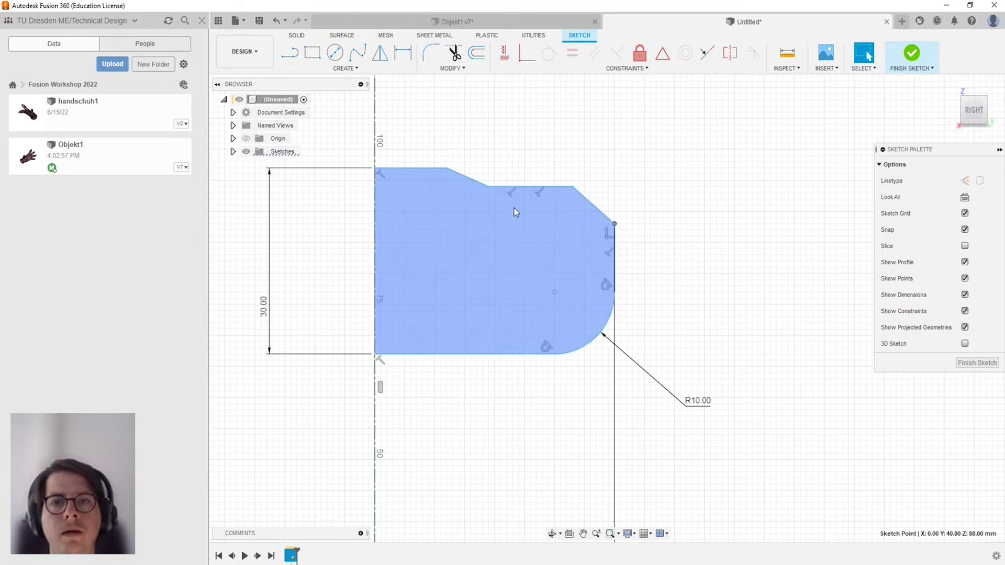
Box-select the whole profile with its dimensions and move it downward.
scroll(515, 208, up, 2)
scroll(665, 271, down, 3)
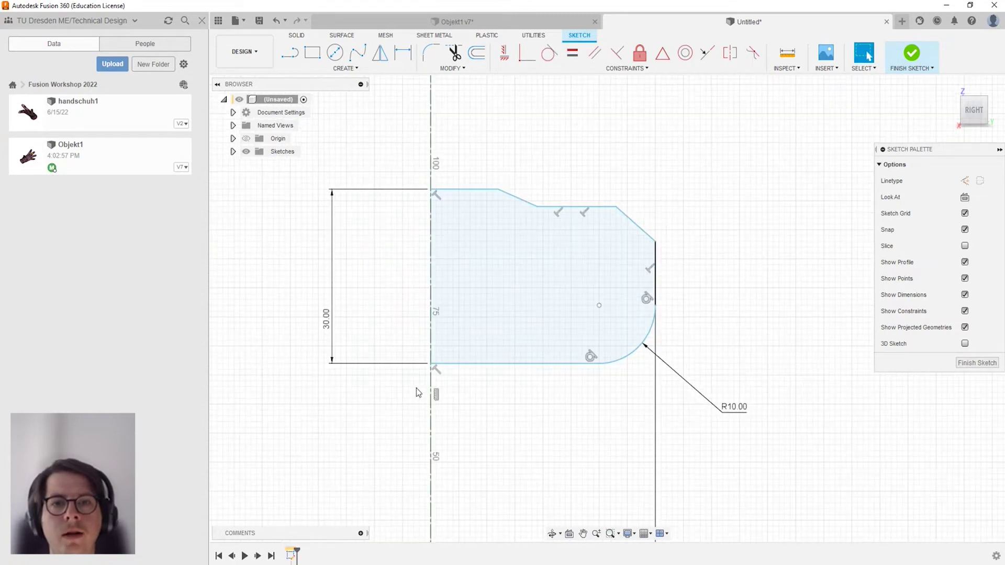
scroll(458, 348, up, 1)
scroll(458, 347, down, 3)
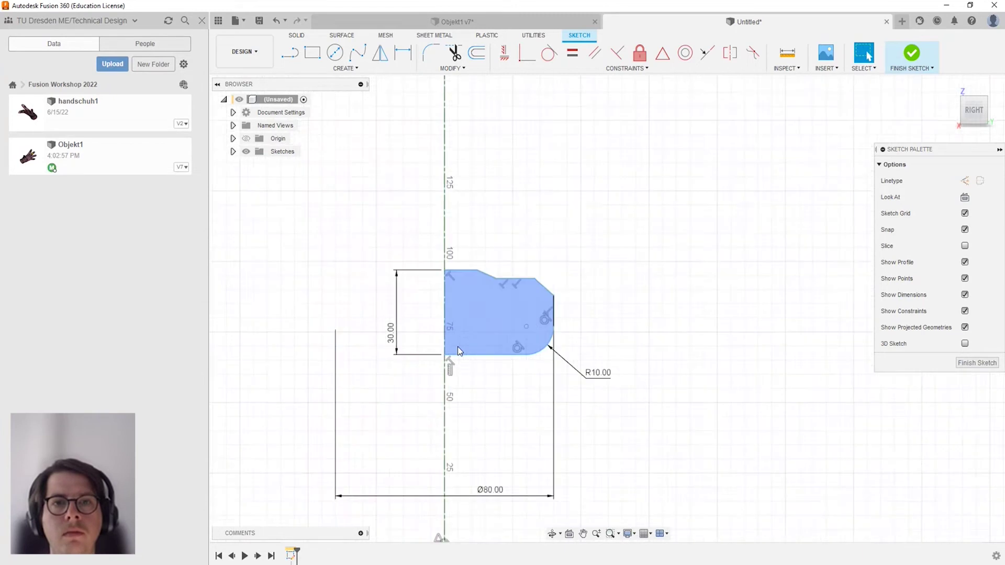
scroll(458, 346, down, 1)
scroll(463, 338, up, 2)
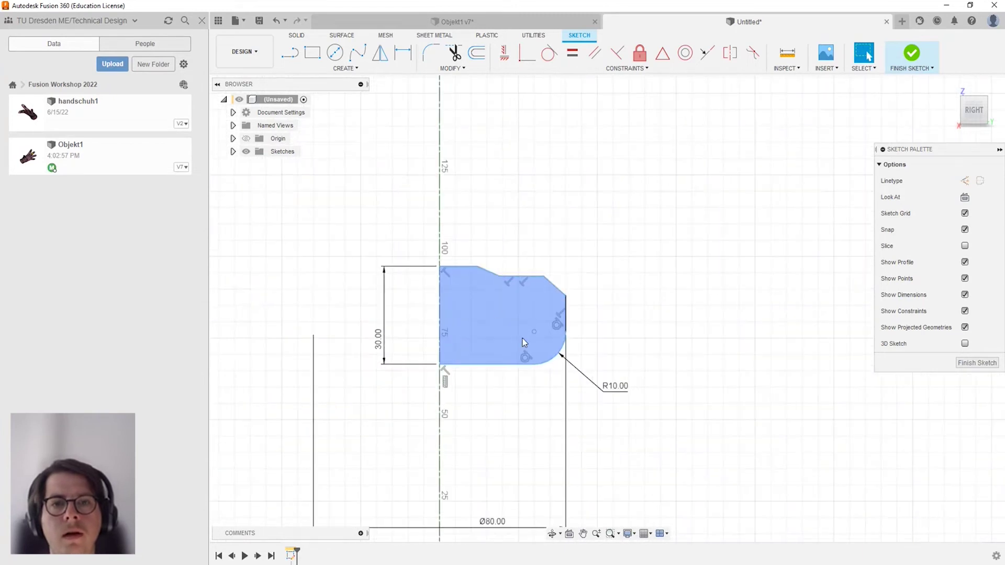
drag(332, 235, 675, 397)
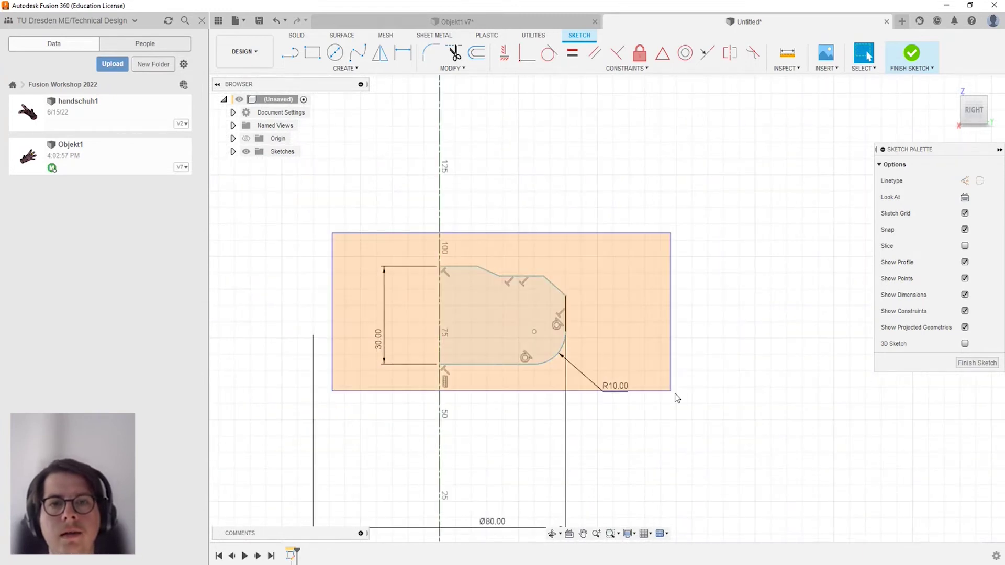
scroll(543, 288, up, 1)
scroll(541, 289, down, 1)
scroll(515, 327, down, 1)
mouse_move(515, 328)
mouse_down()
mouse_move(501, 460)
mouse_move(503, 447)
mouse_up()
click(655, 443)
Make the 30 mm bottom line coincident with the sketch origin.
scroll(427, 485, up, 1)
scroll(465, 469, up, 5)
scroll(452, 427, up, 5)
scroll(458, 404, up, 3)
click(461, 405)
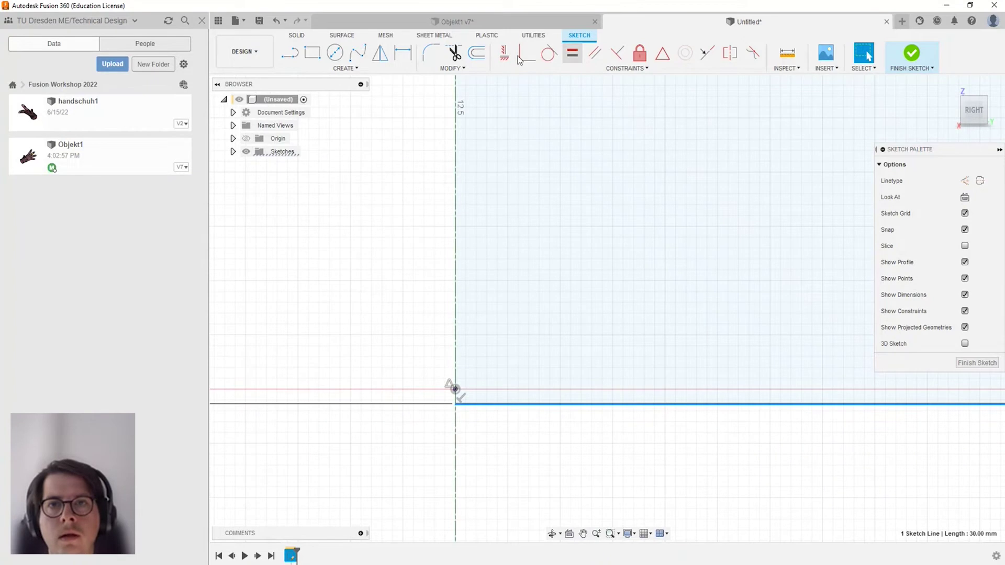
click(521, 63)
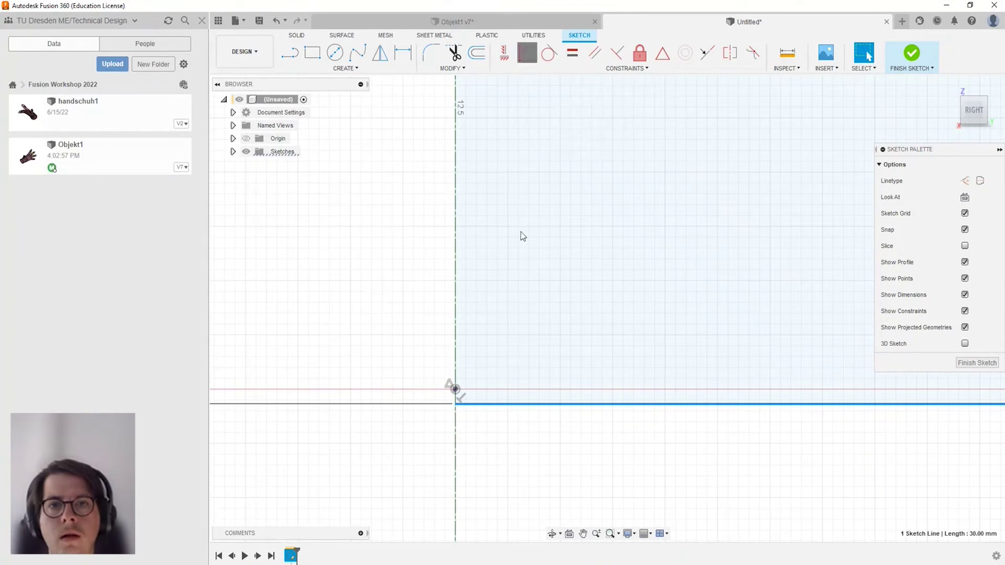
click(454, 404)
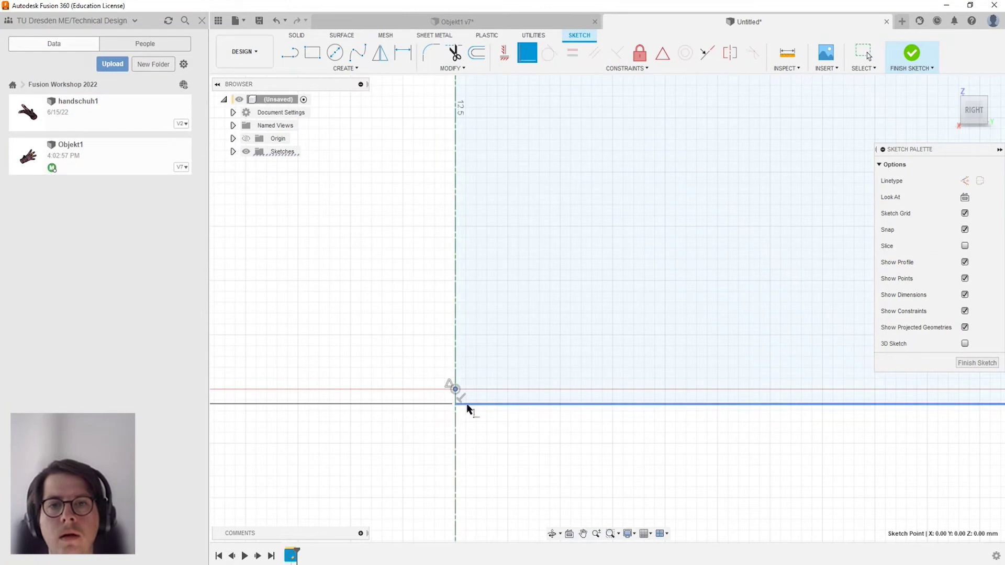
key(Escape)
click(685, 52)
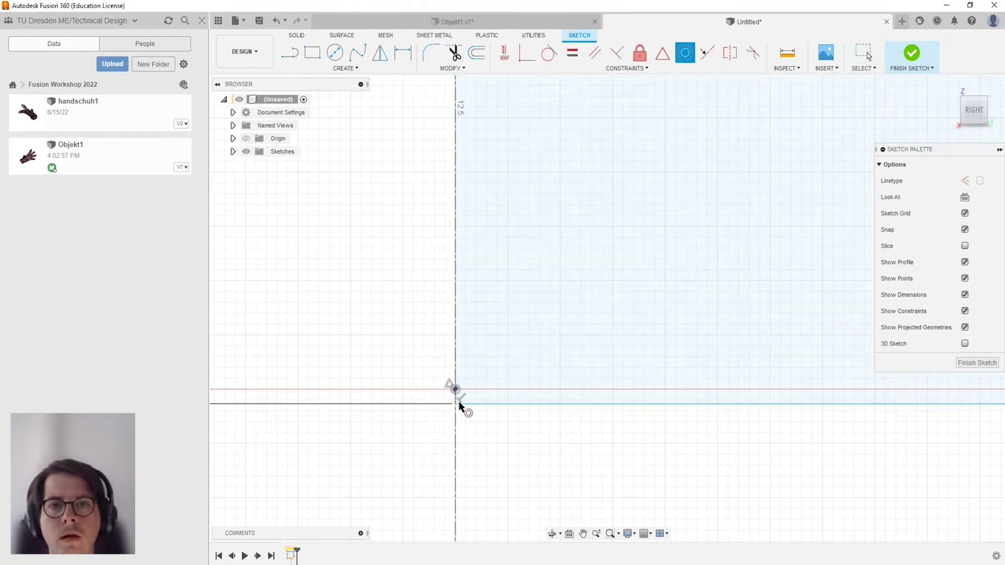
key(Escape)
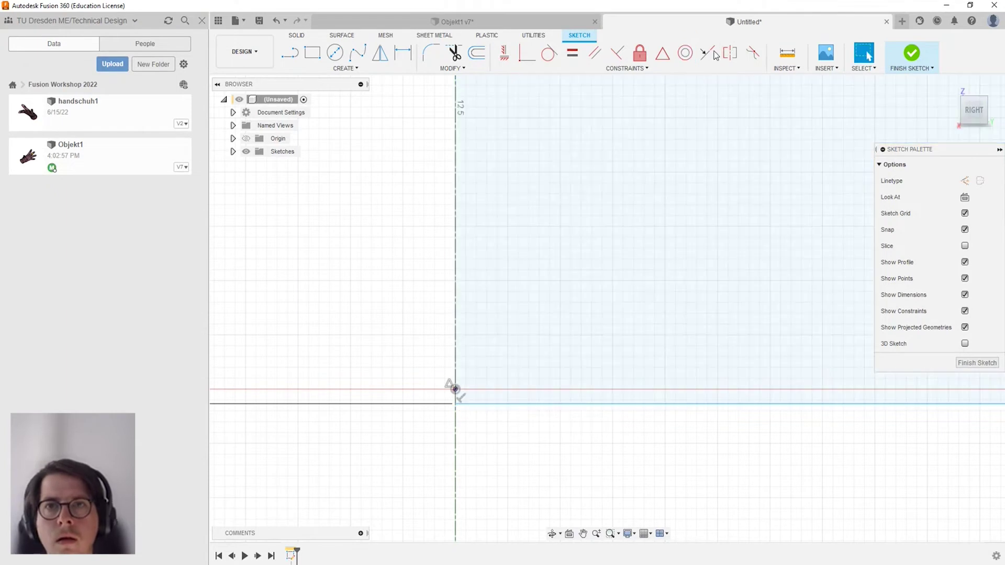
click(528, 61)
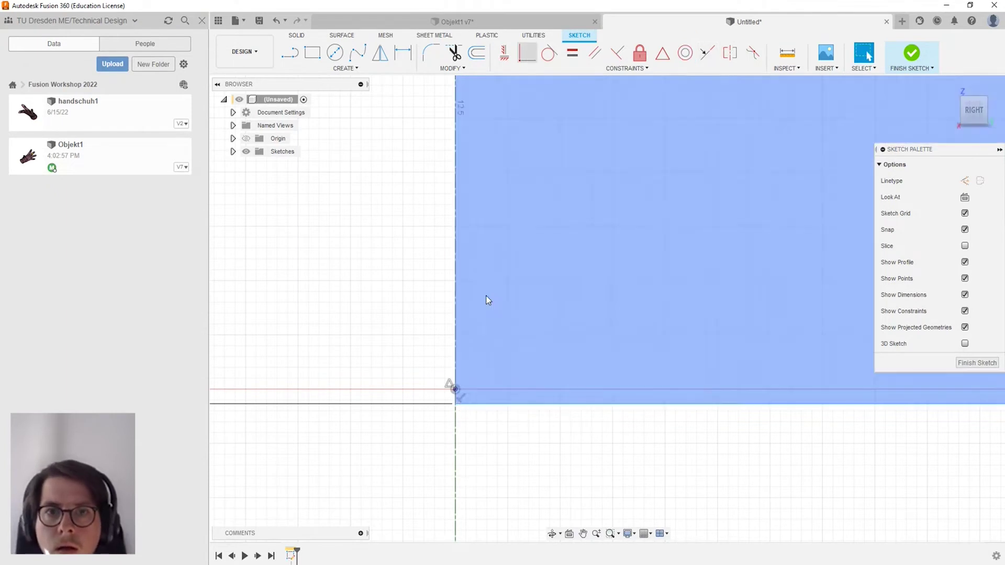
click(466, 403)
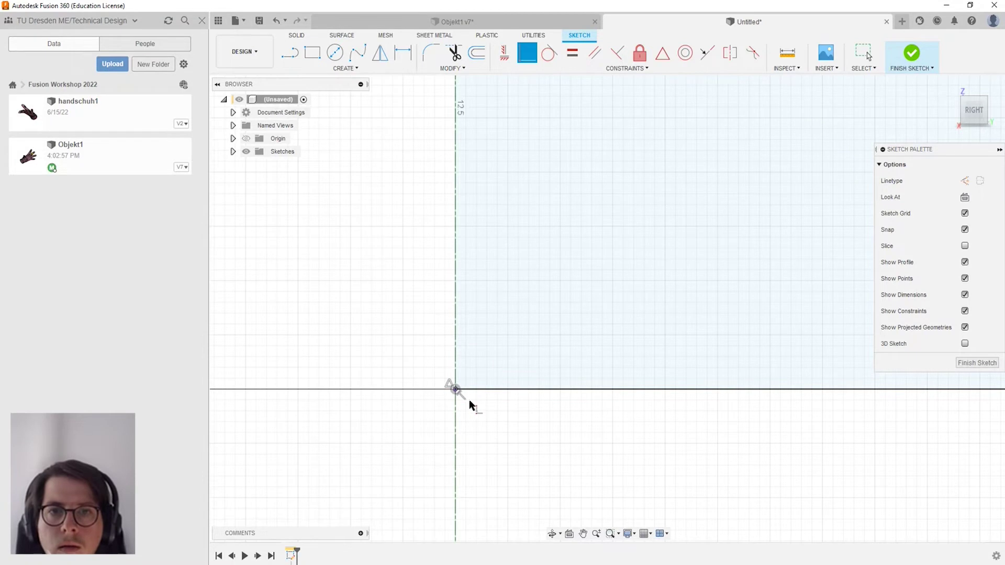
scroll(454, 388, down, 5)
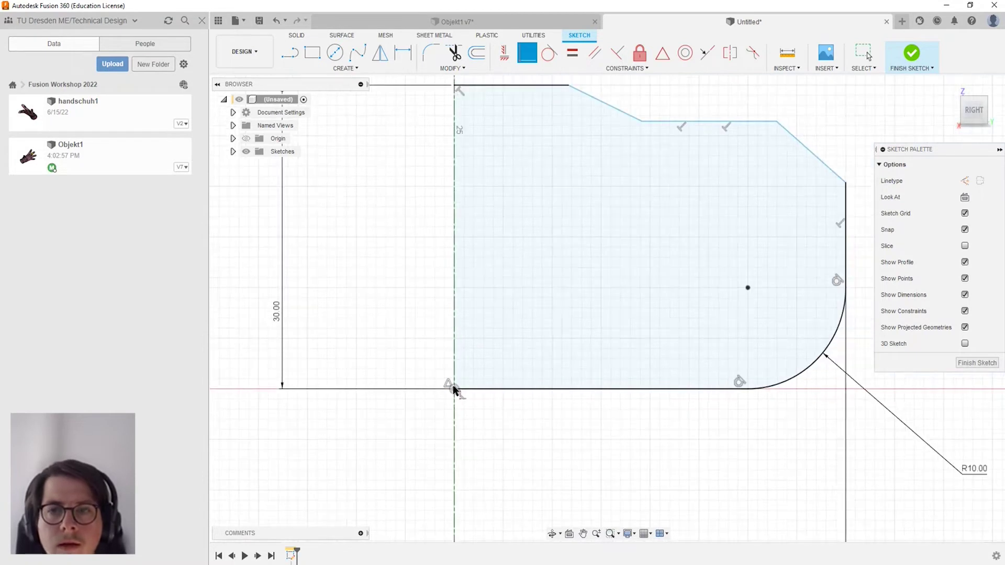
scroll(454, 389, down, 2)
key(Escape)
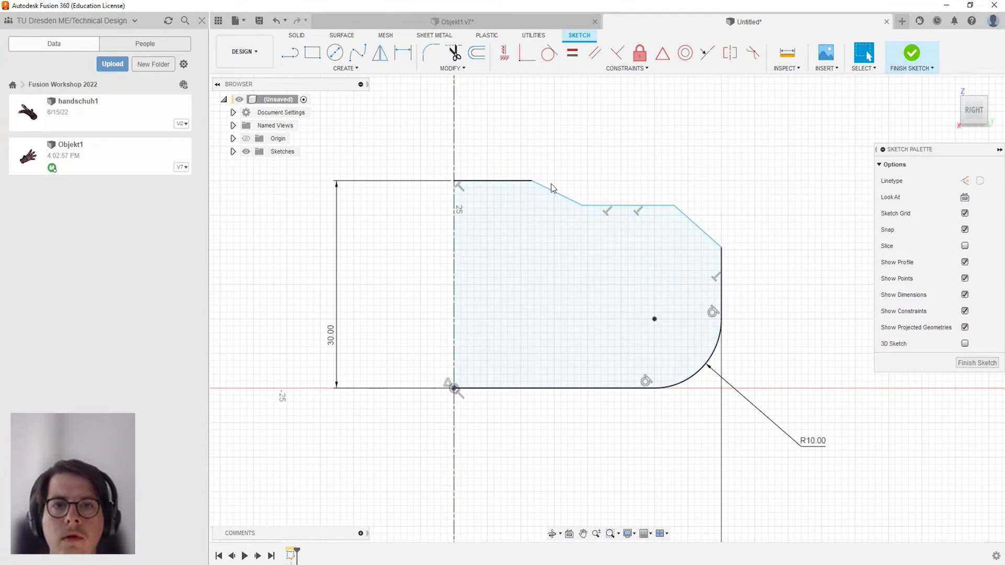
click(649, 206)
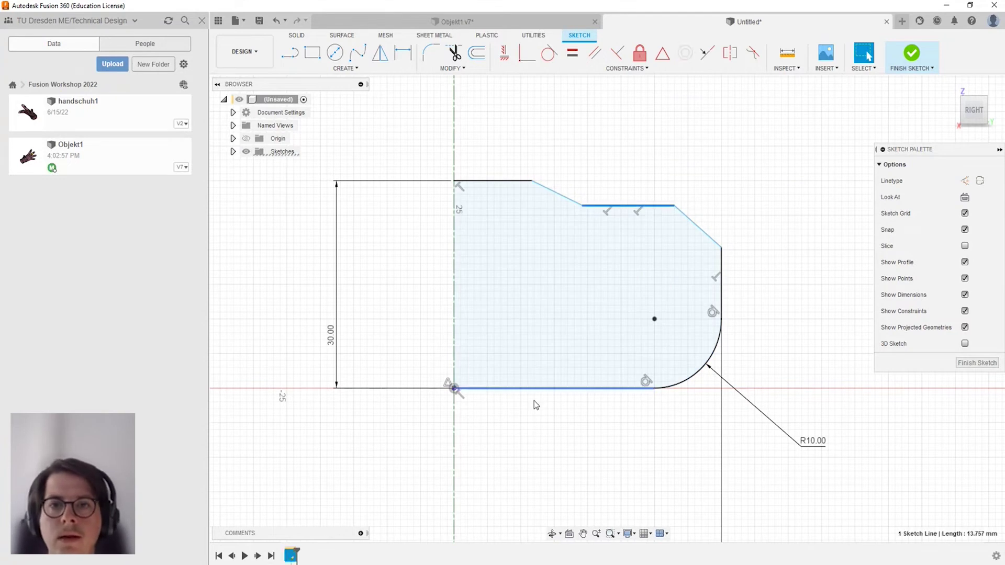
Dimension the step height at 25 mm and the slant's horizontal offset at 10 mm.
key(d)
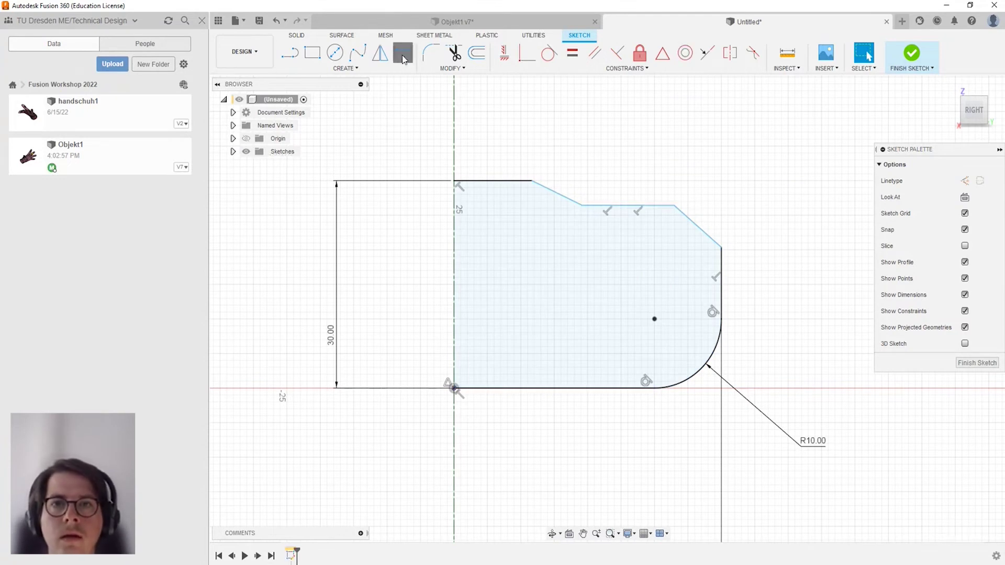
click(570, 393)
click(385, 325)
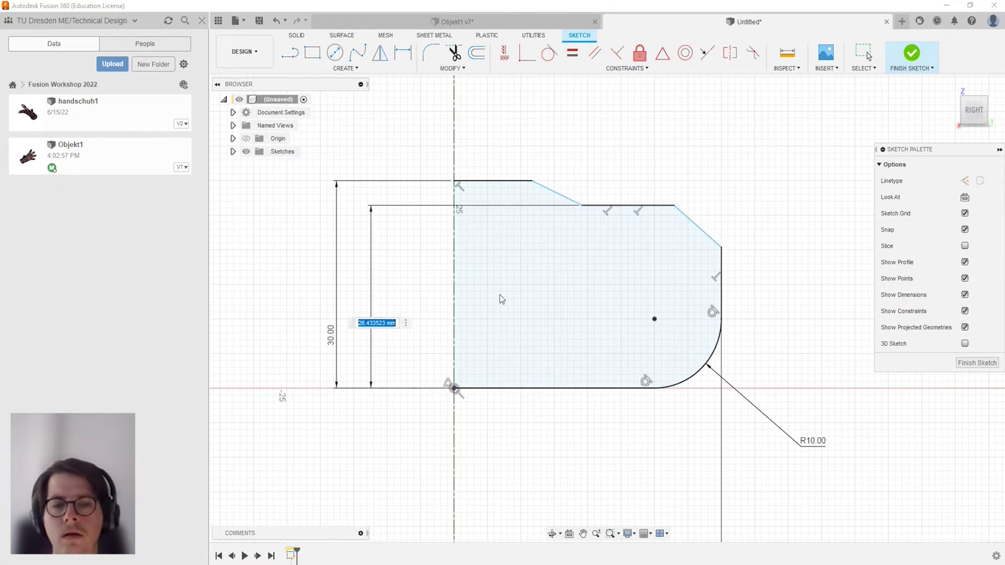
text(25)
key(Return)
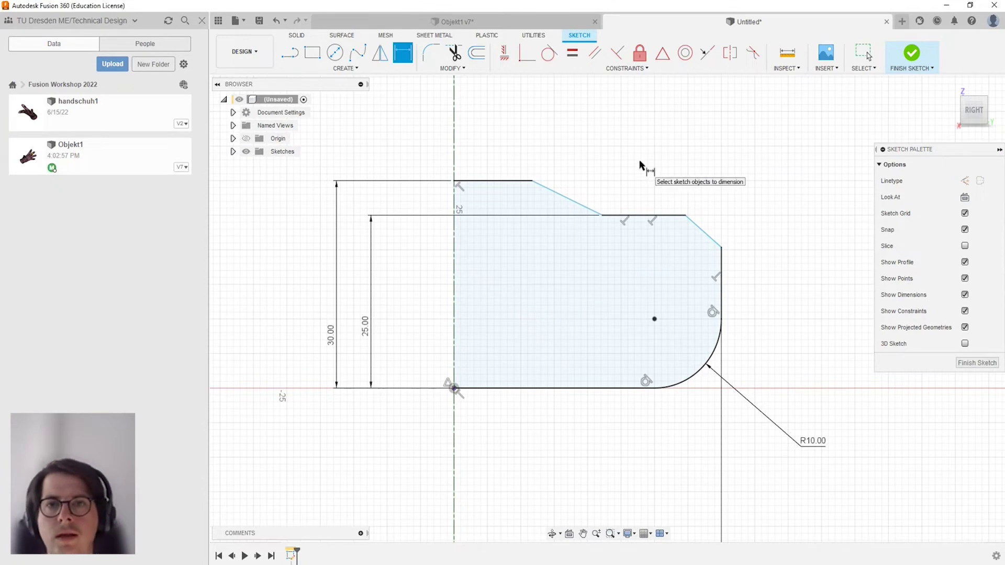
click(532, 181)
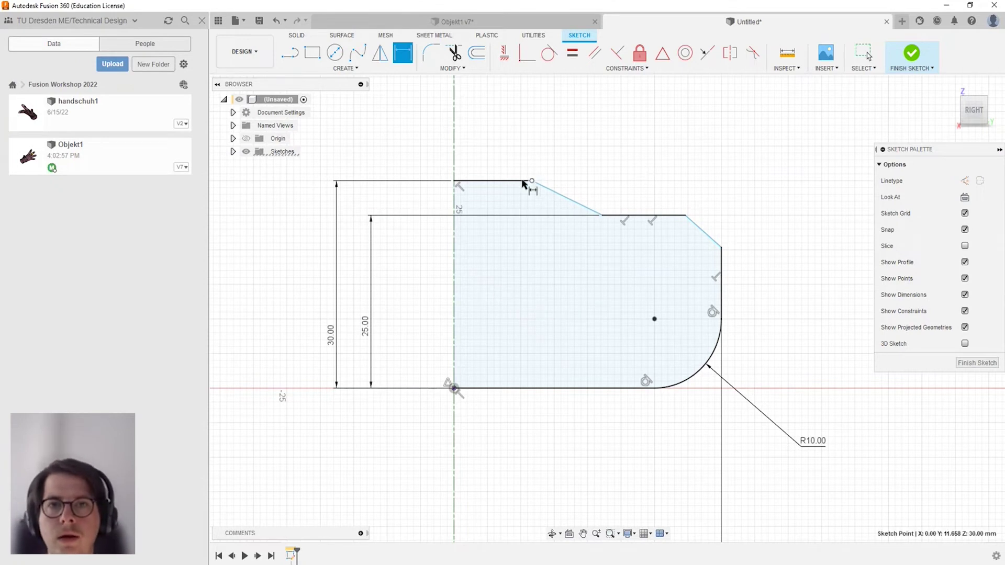
click(602, 215)
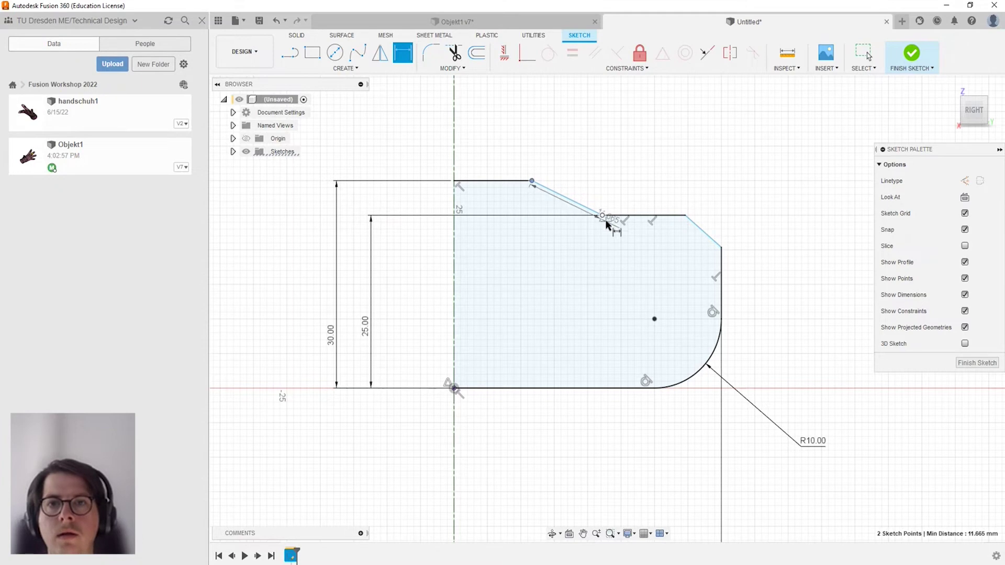
click(586, 255)
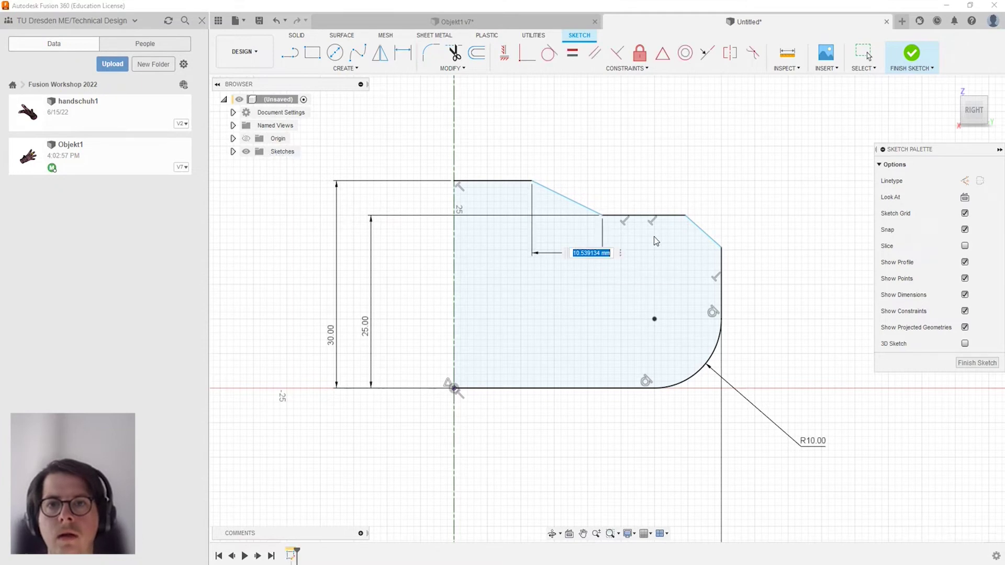
text(10)
key(Return)
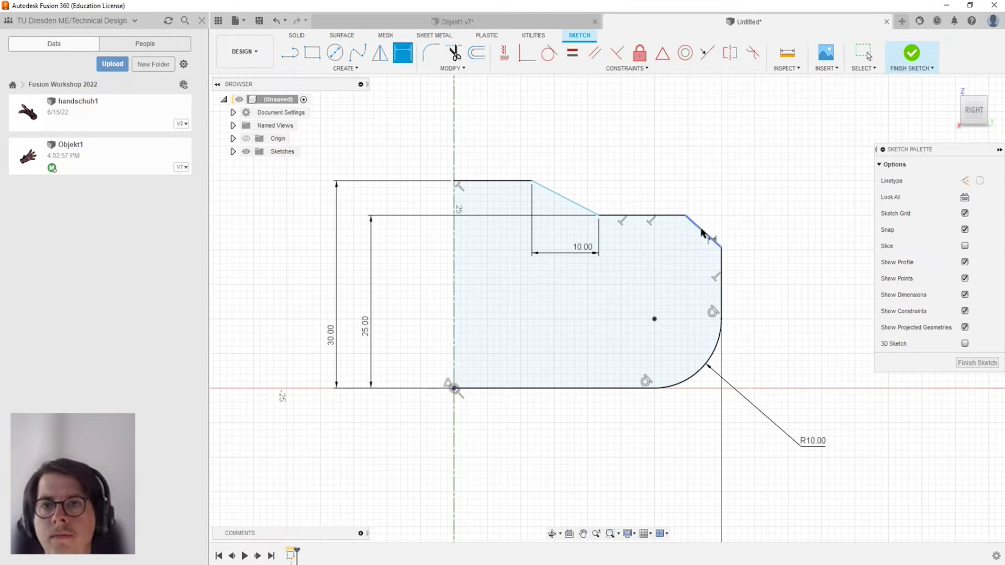
Add the upper-right corner offset dimension, correcting it from 50 to 5 mm.
click(721, 277)
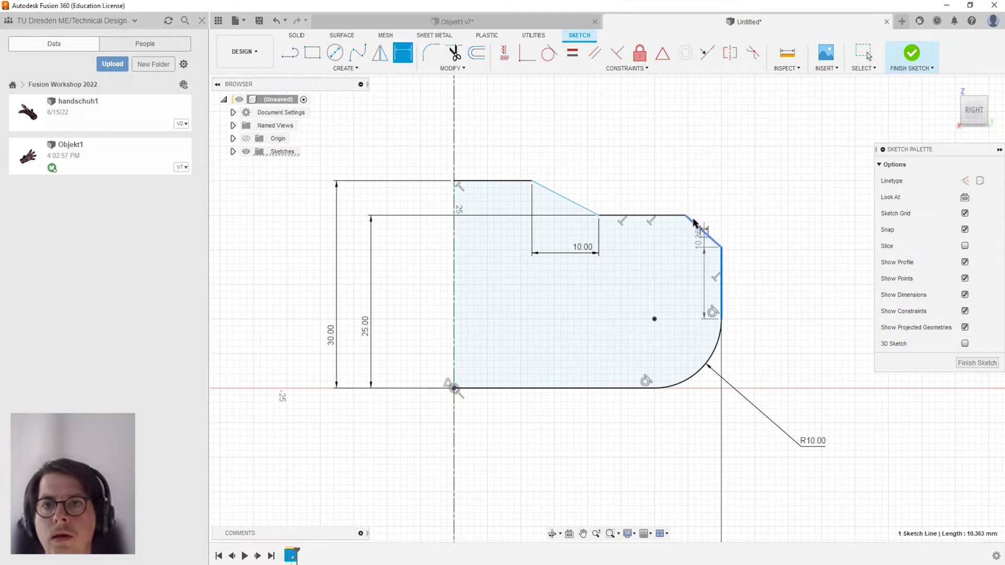
click(685, 215)
click(705, 301)
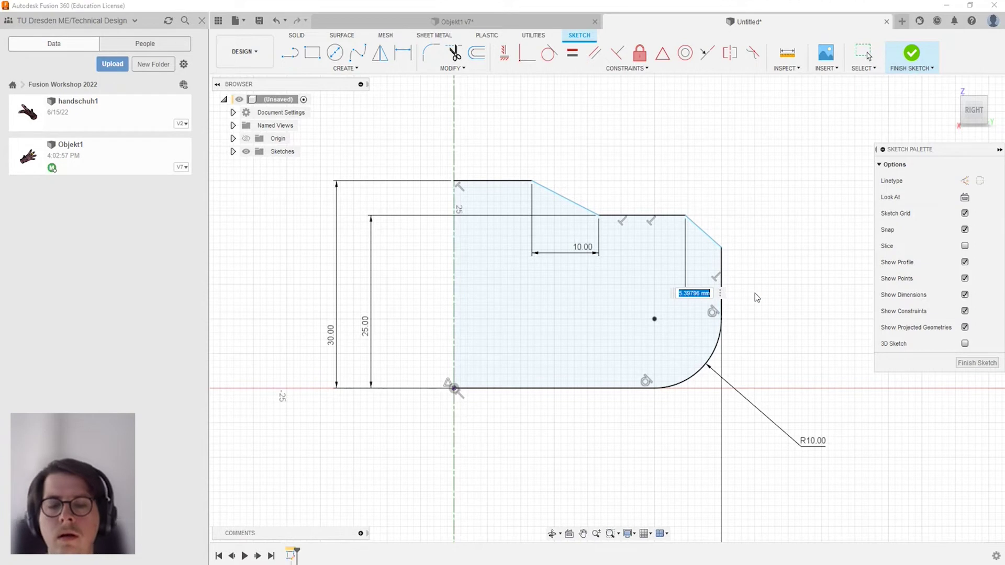
text(50)
key(Return)
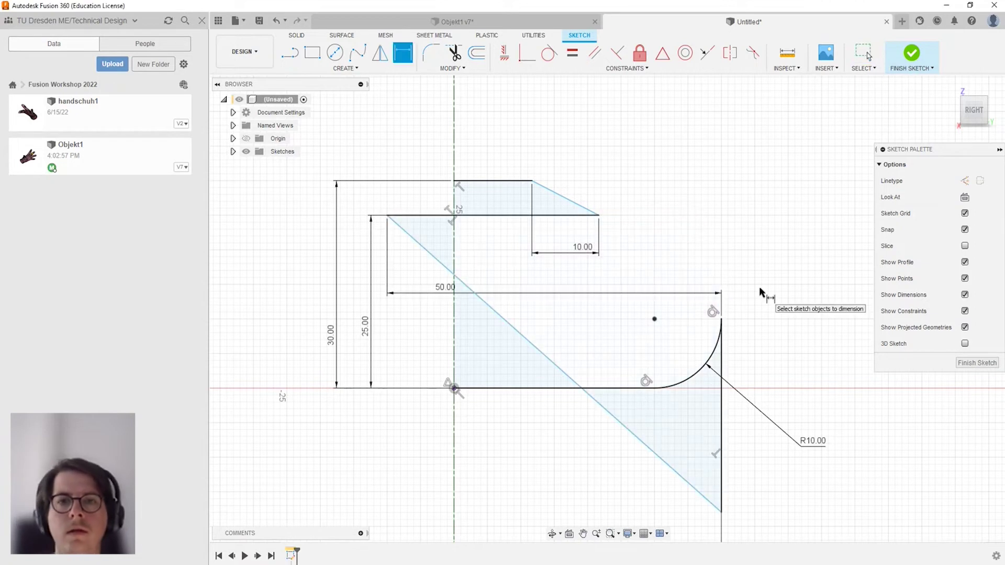
double_click(444, 286)
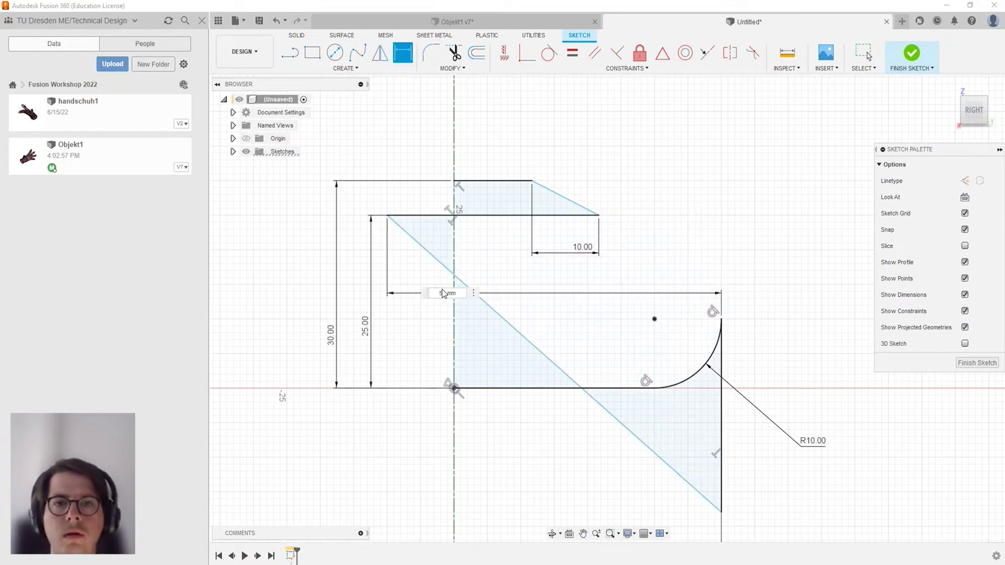
text(5)
key(Return)
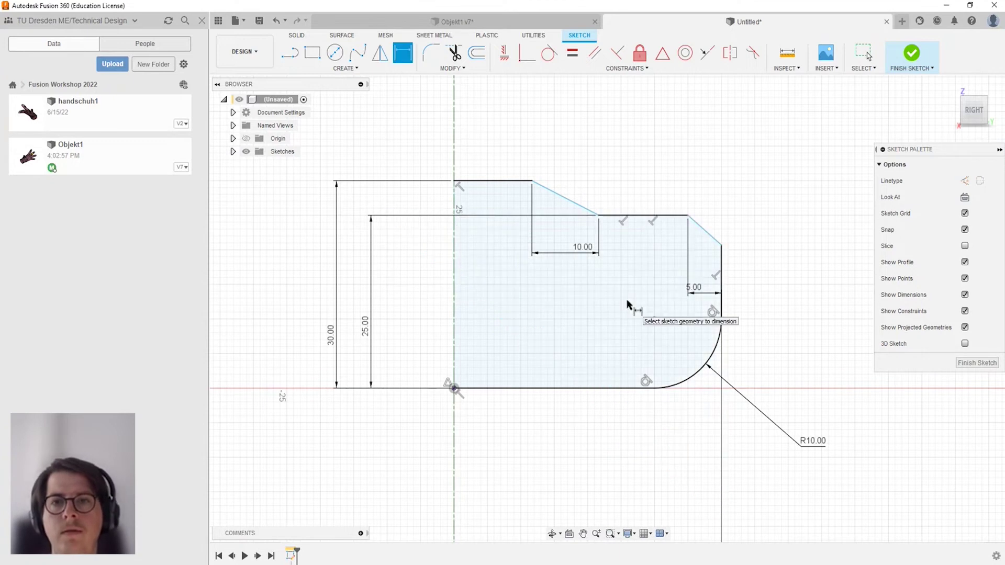
Set the corner cut's vertical drop to 2 mm.
click(722, 245)
click(689, 216)
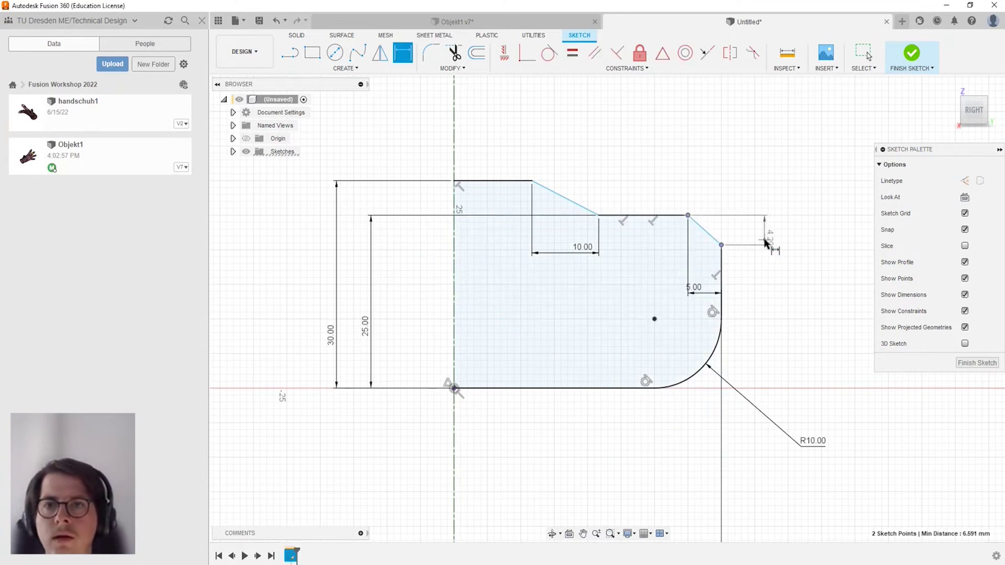
click(767, 242)
text(5)
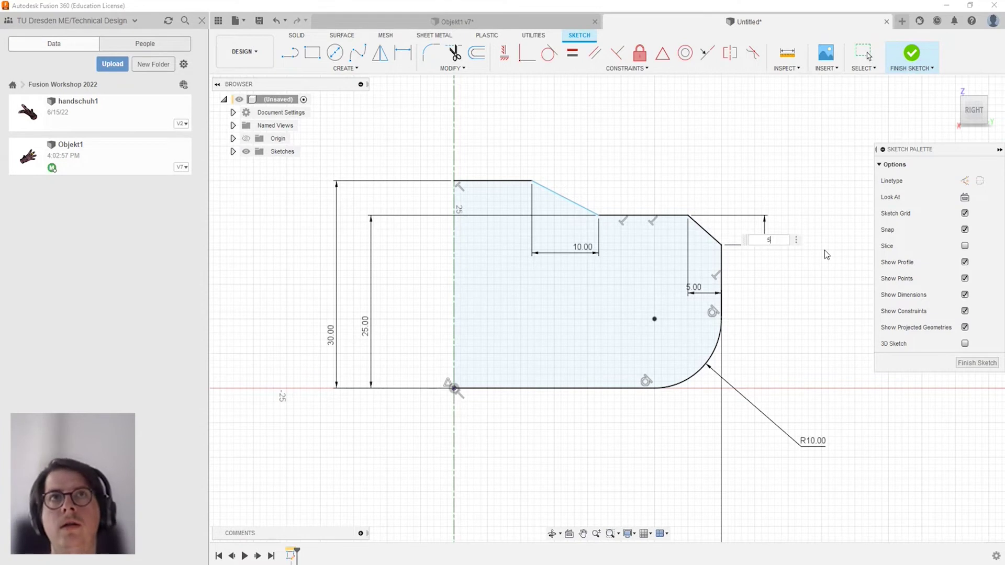
key(BackSpace)
text(8)
key(BackSpace)
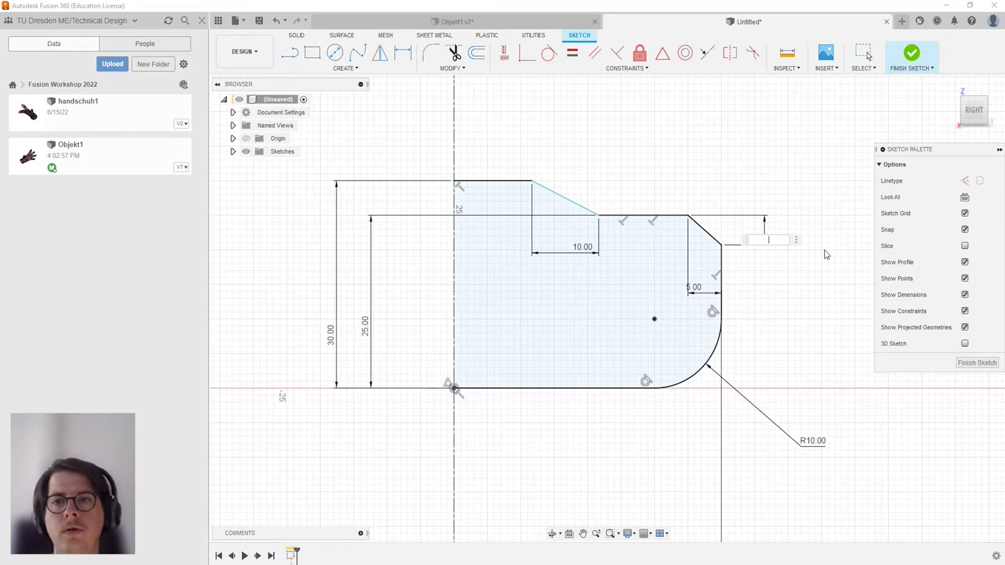
text(2)
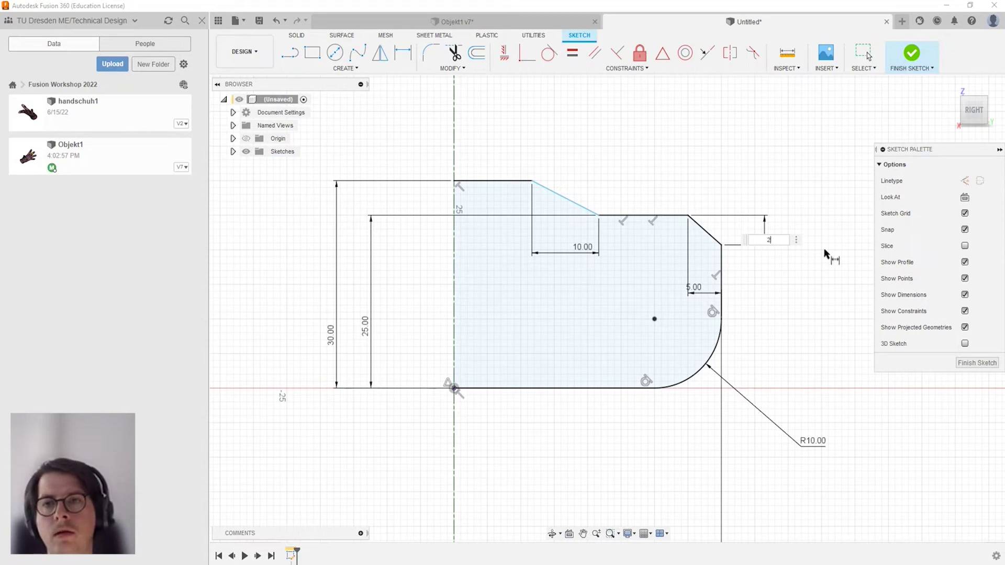
key(Return)
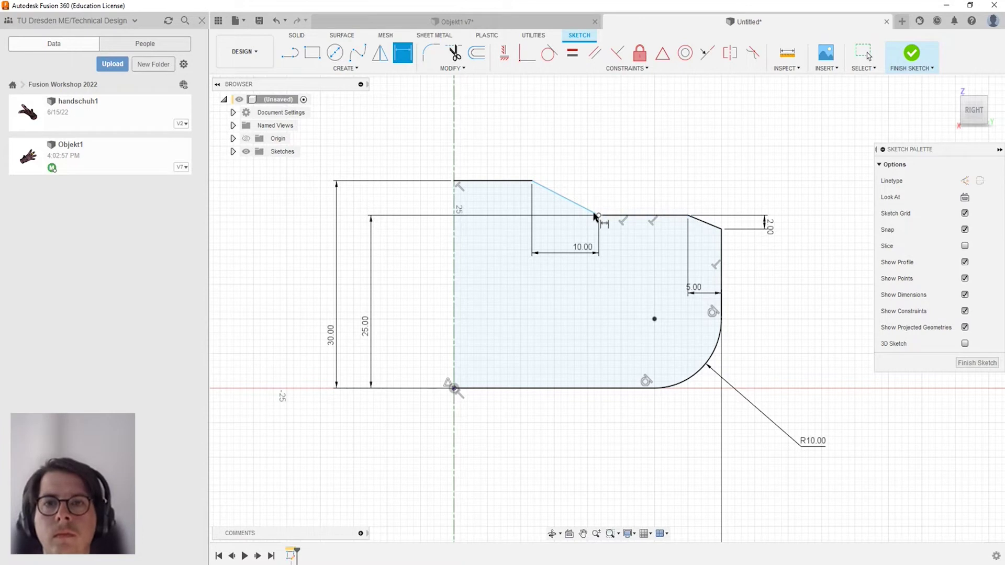
Add a driven vertical slant dimension, then delete the unwanted driven 5.00 dimension.
click(598, 217)
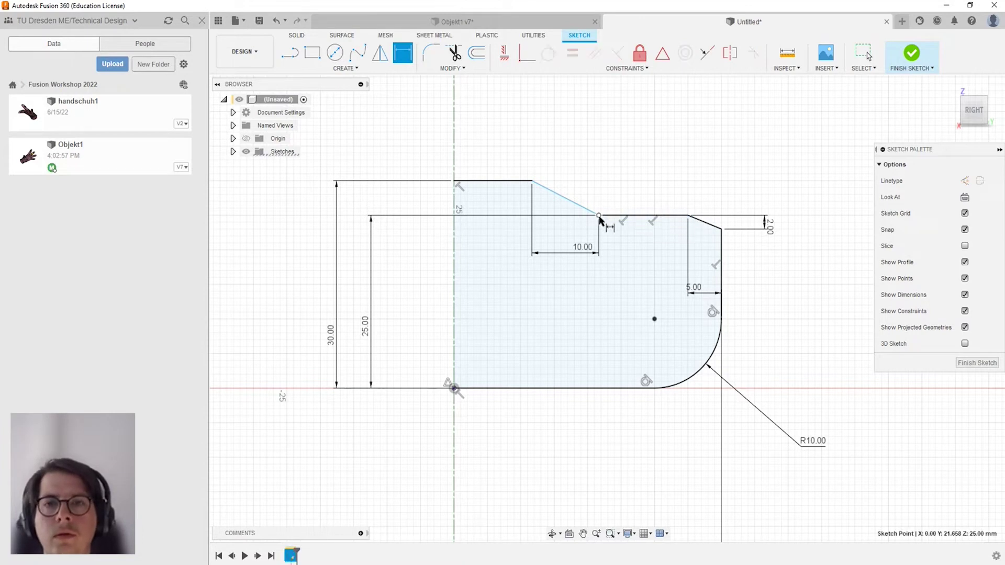
click(536, 184)
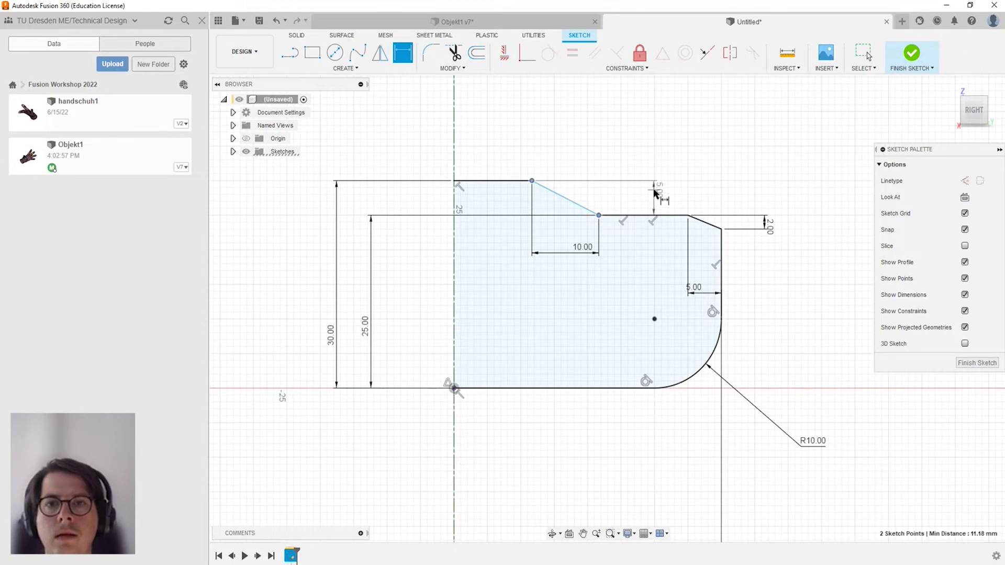
click(655, 191)
click(575, 302)
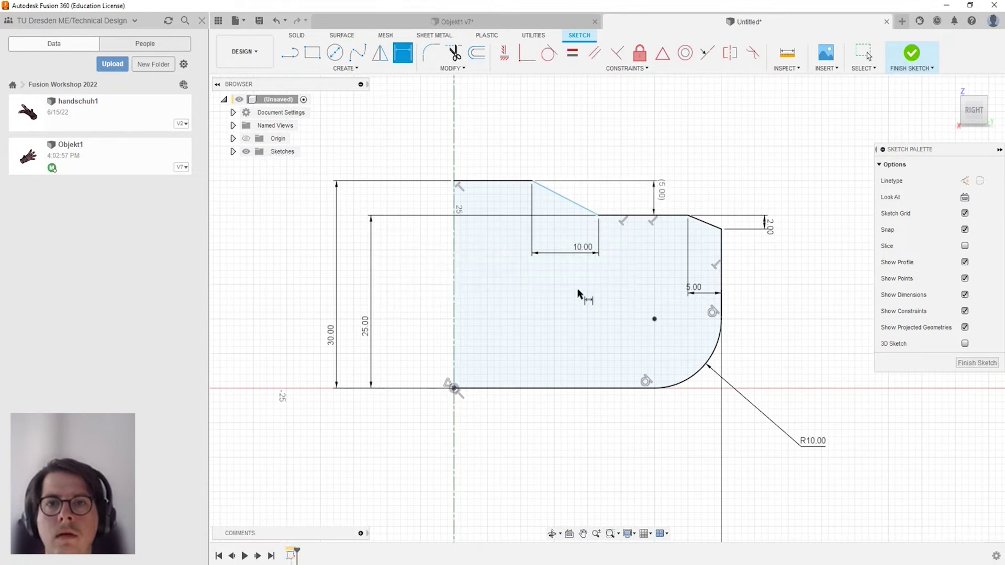
key(Escape)
click(655, 202)
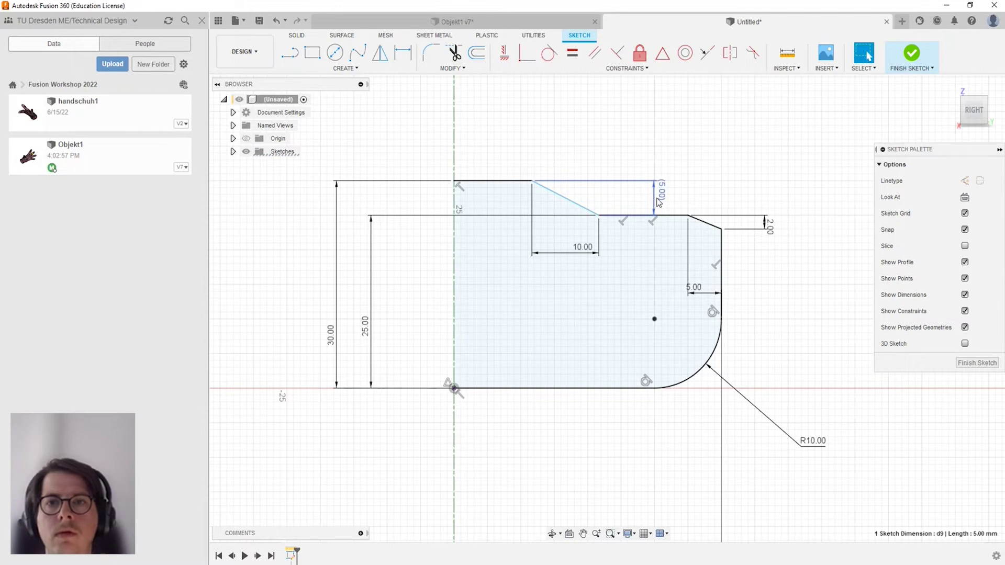
key(Delete)
Drag the slant's top point further to the right.
click(565, 198)
key(Escape)
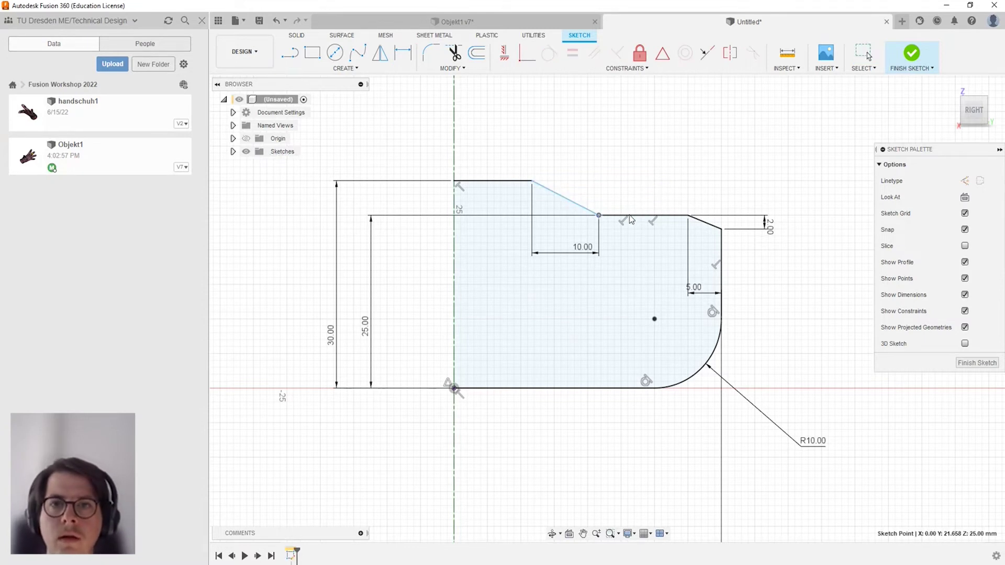
mouse_move(533, 183)
mouse_down()
mouse_move(573, 212)
mouse_move(532, 214)
mouse_up()
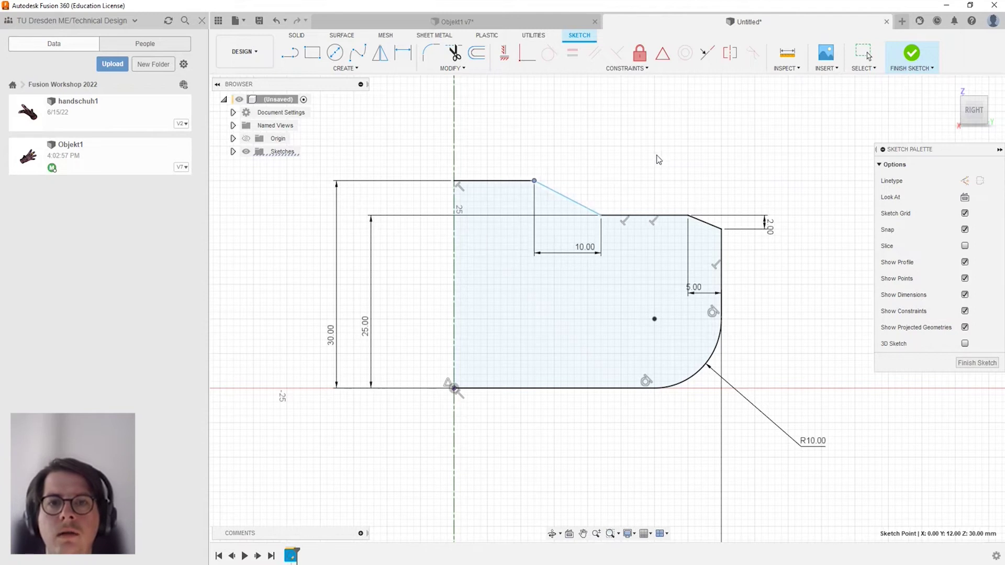
mouse_move(535, 180)
mouse_down()
mouse_move(622, 181)
mouse_move(541, 180)
mouse_move(561, 181)
mouse_move(518, 193)
mouse_move(548, 187)
mouse_move(521, 193)
mouse_move(558, 199)
mouse_up()
key(d)
click(508, 182)
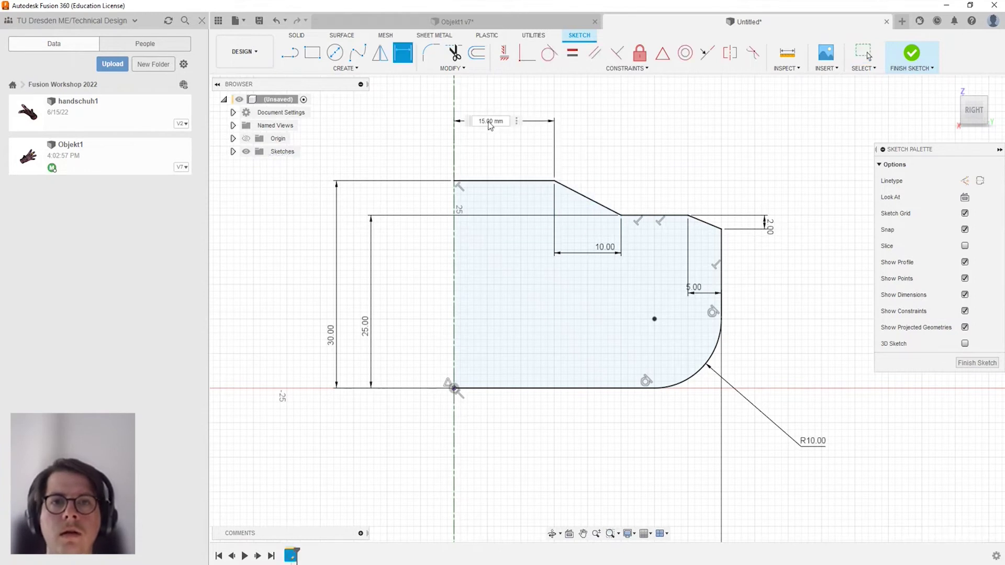
click(492, 122)
key(Return)
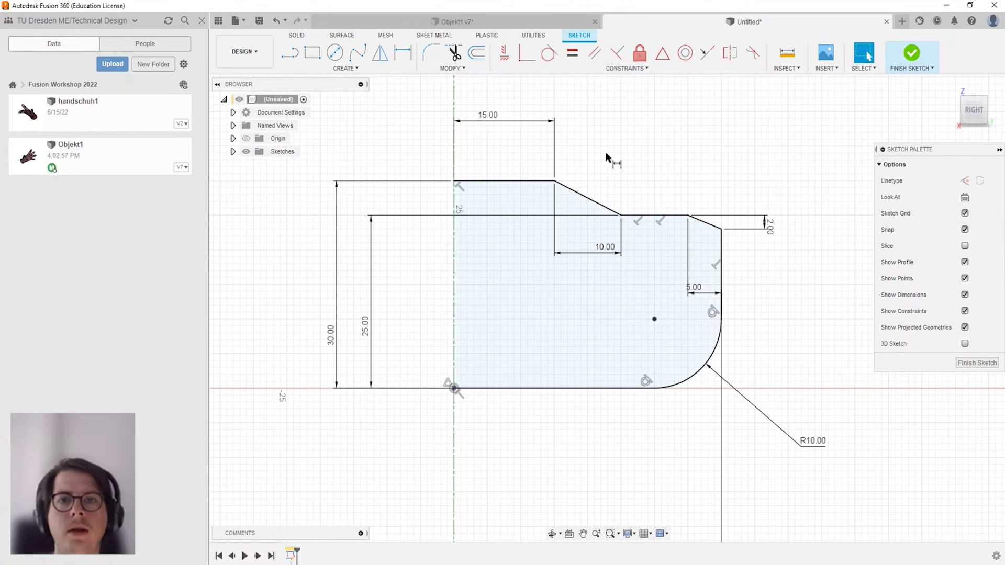
scroll(558, 291, up, 1)
scroll(663, 221, up, 1)
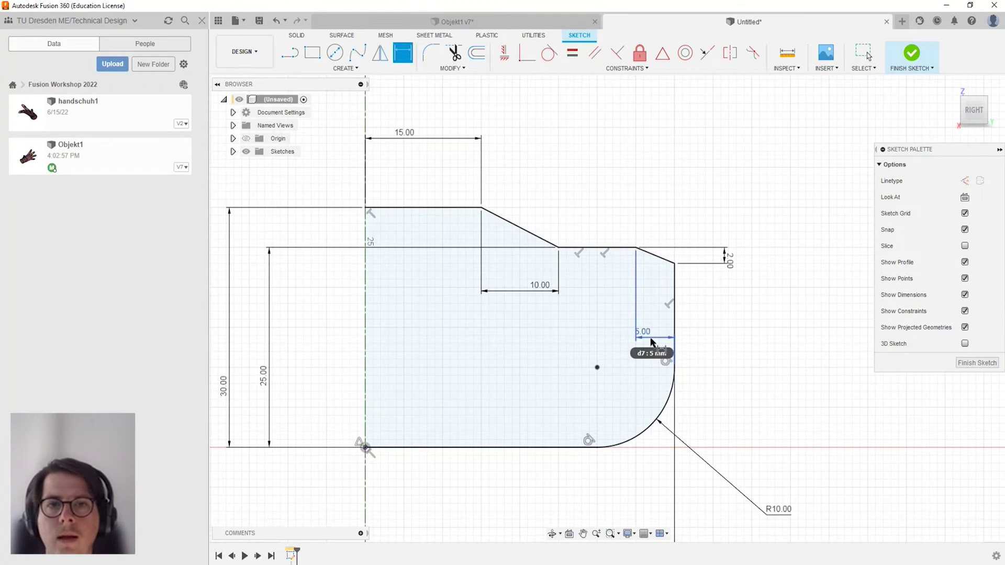
key(Escape)
click(532, 236)
scroll(543, 276, up, 1)
scroll(543, 278, down, 2)
scroll(543, 278, down, 1)
key(Escape)
scroll(592, 227, down, 2)
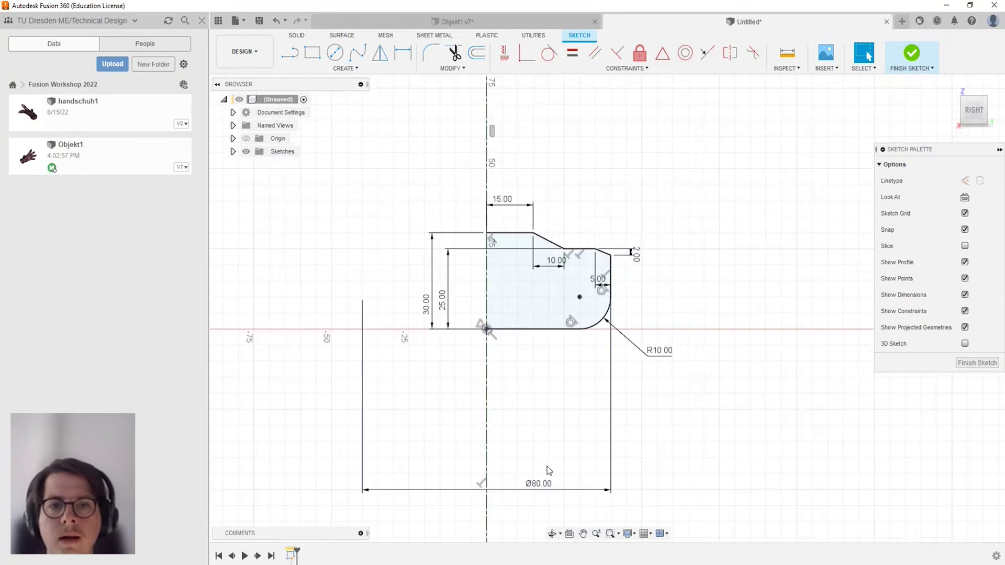
scroll(570, 243, up, 3)
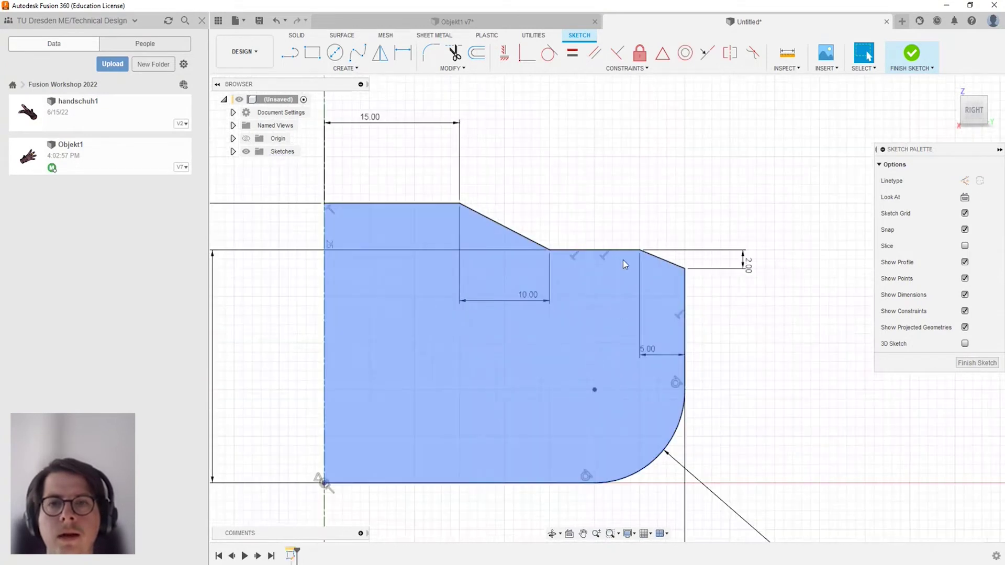
scroll(625, 264, down, 2)
scroll(613, 264, down, 1)
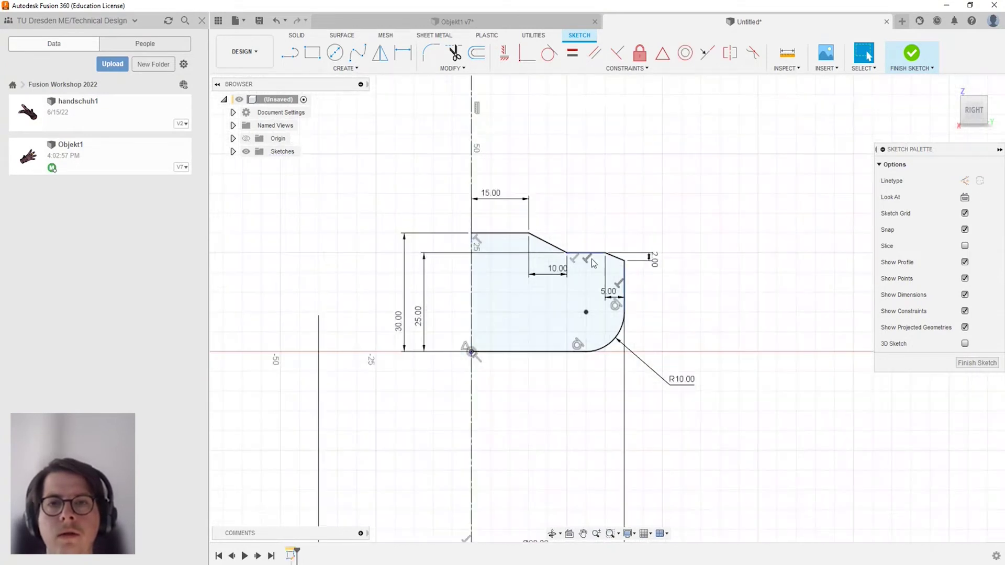
scroll(586, 266, up, 2)
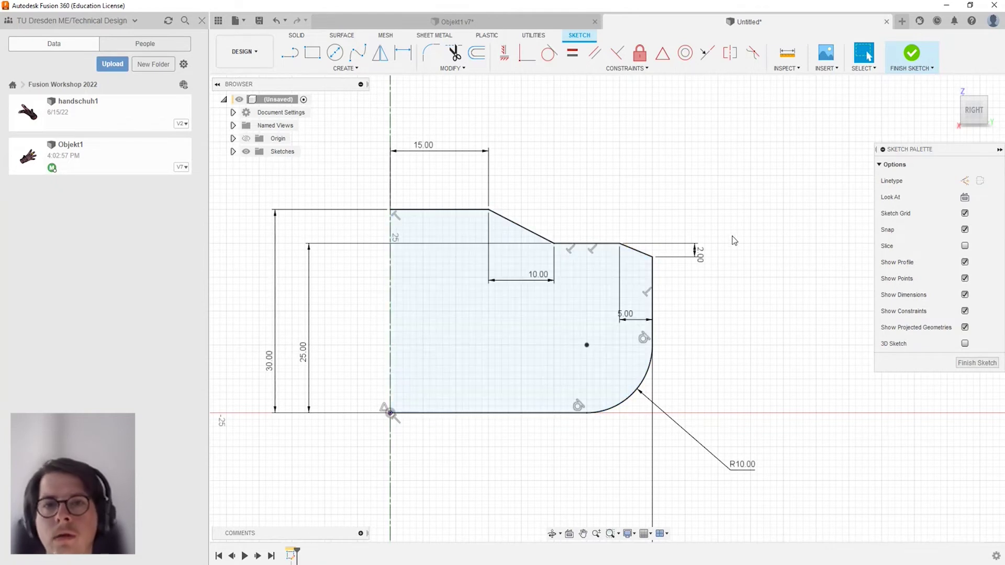
scroll(730, 238, down, 2)
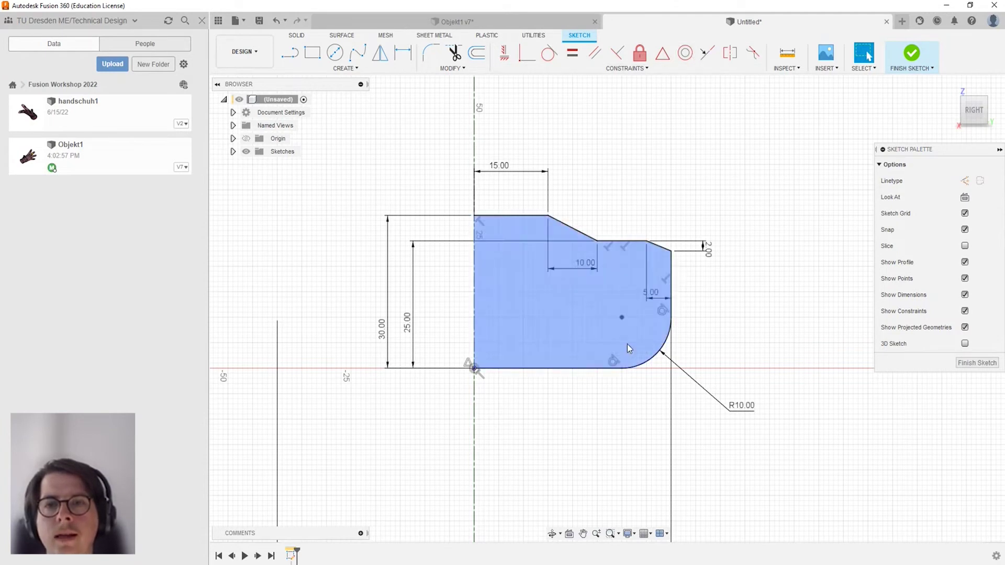
Change the fillet to R8 and swap the horizontal offsets to 10 and 5.
double_click(732, 410)
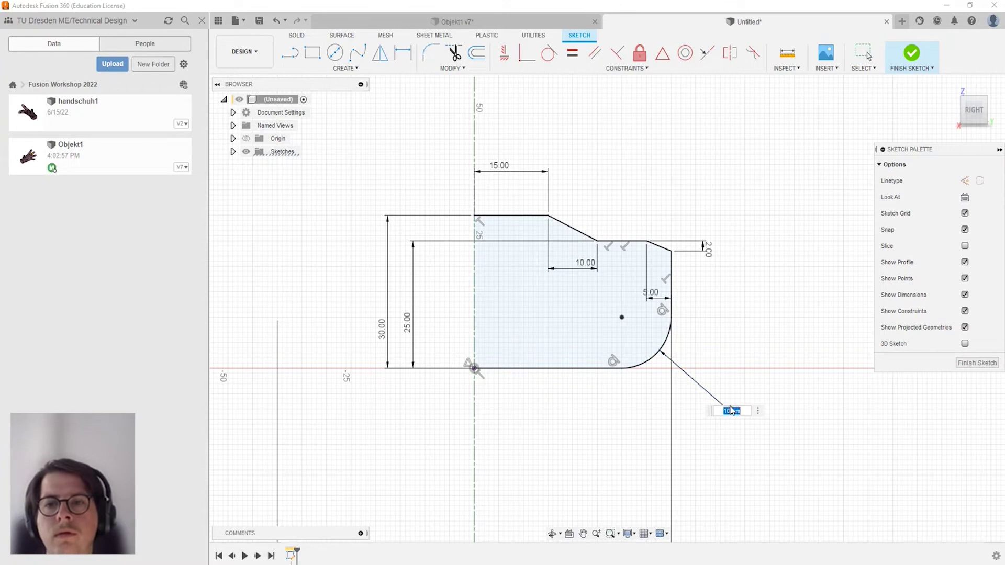
text(8)
key(Return)
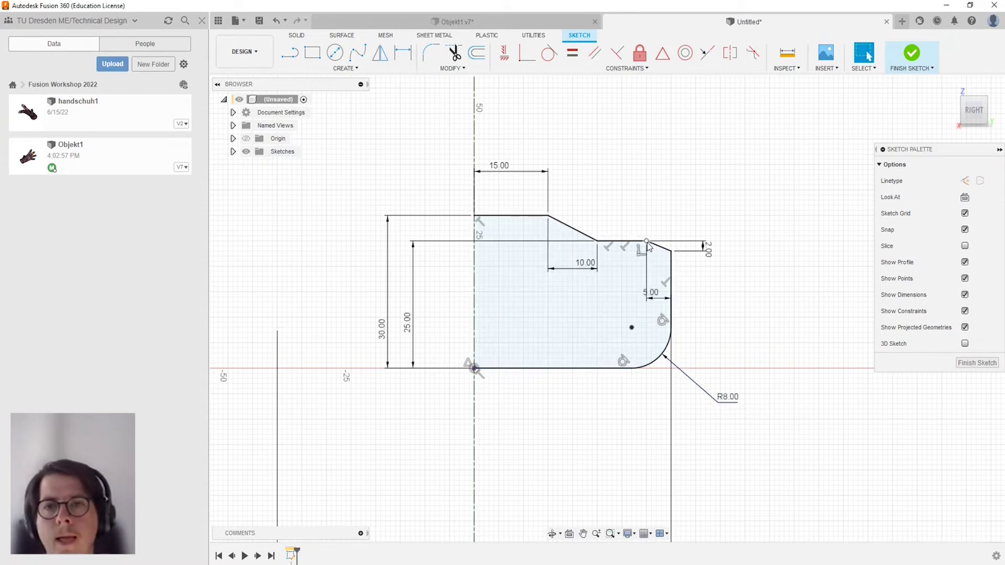
double_click(651, 292)
text(10)
key(Return)
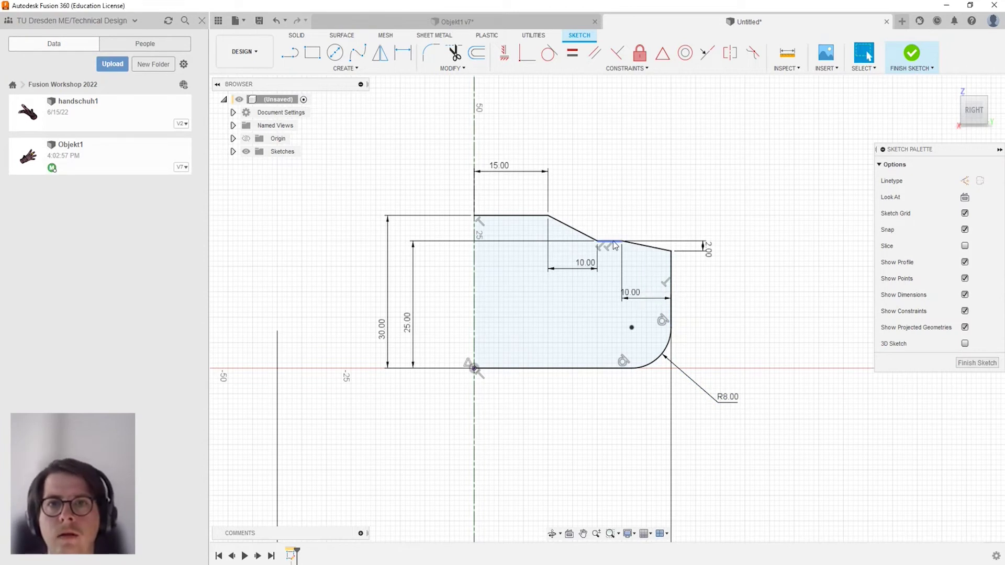
double_click(586, 263)
text(5)
key(Return)
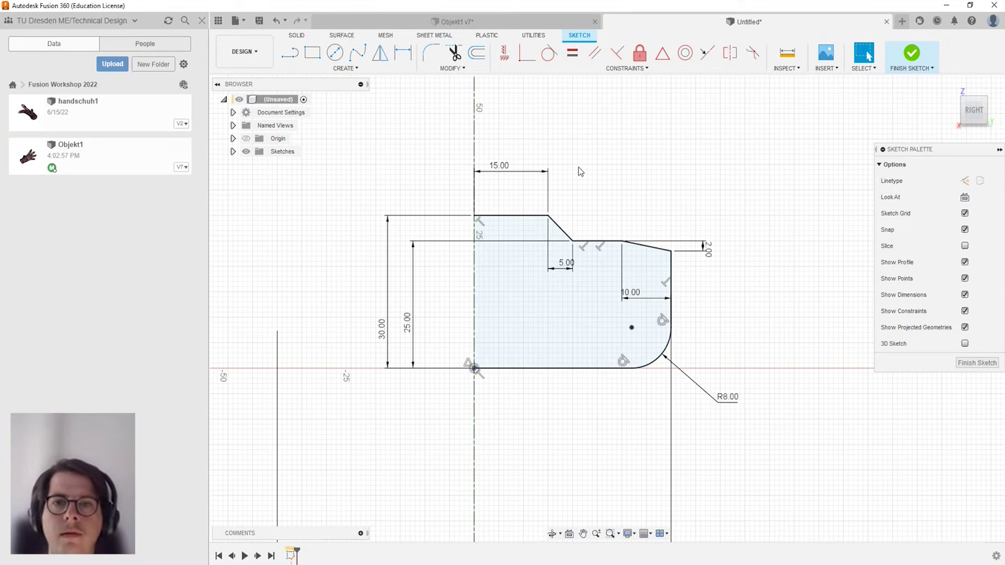
Change the overall height from 30 to 28 mm.
double_click(382, 330)
text(5)
key(Return)
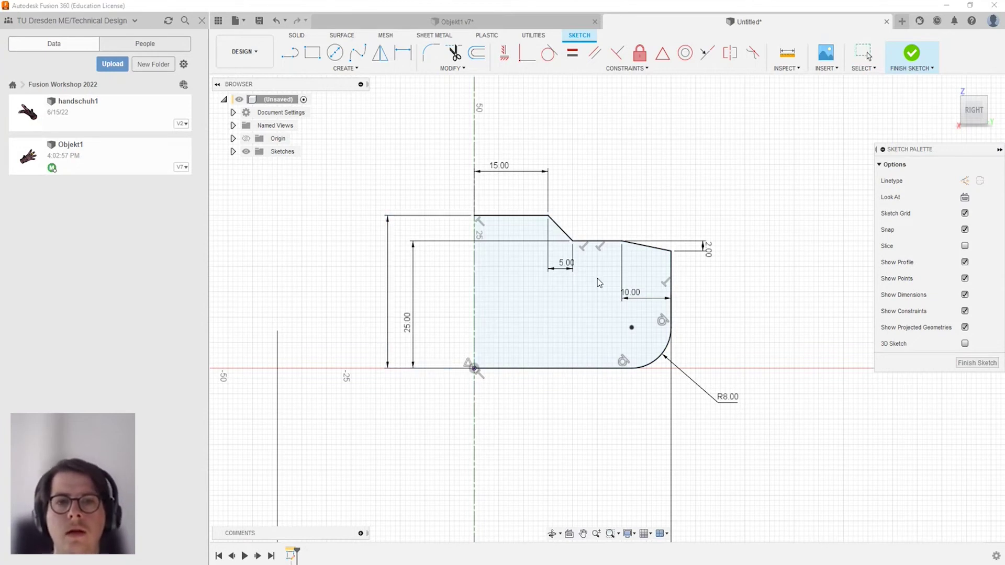
click(382, 339)
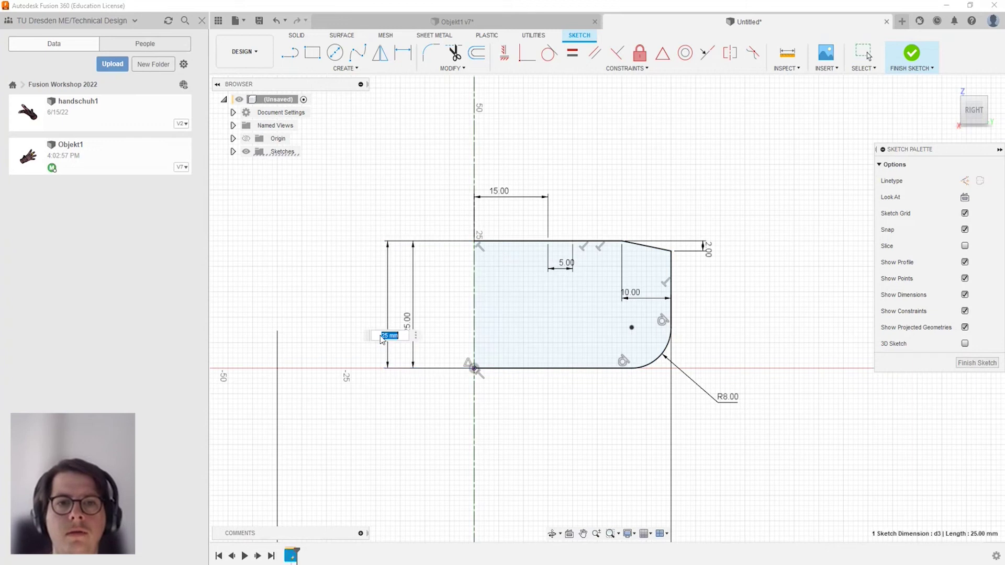
text(3)
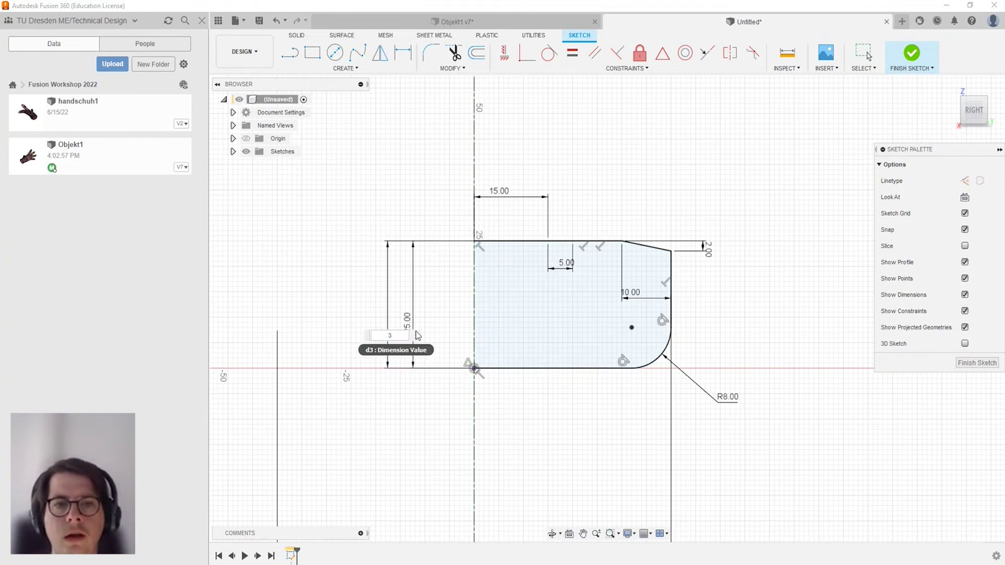
key(Return)
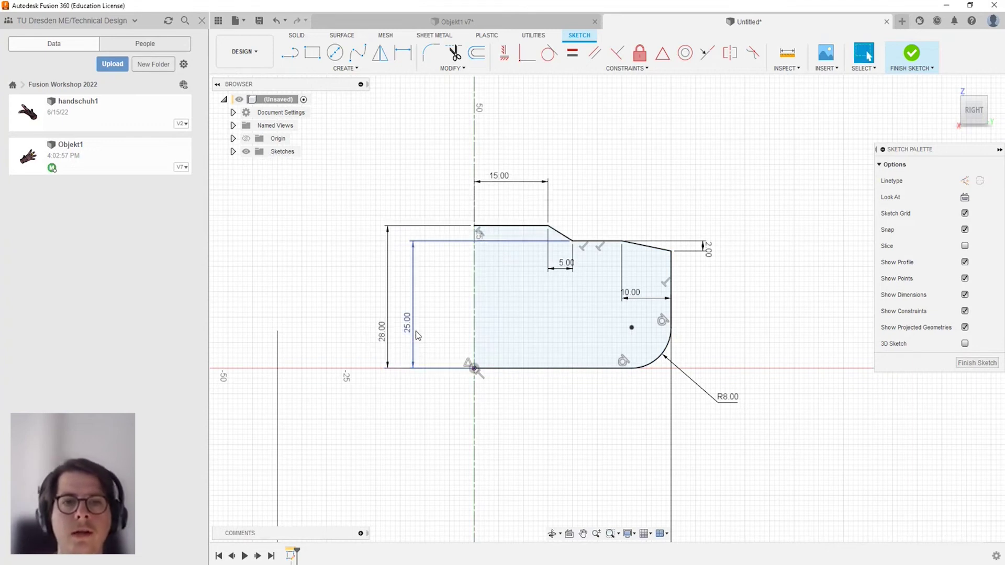
Set the chamfer drop to 5 and the horizontal offset to 15.
scroll(623, 246, up, 2)
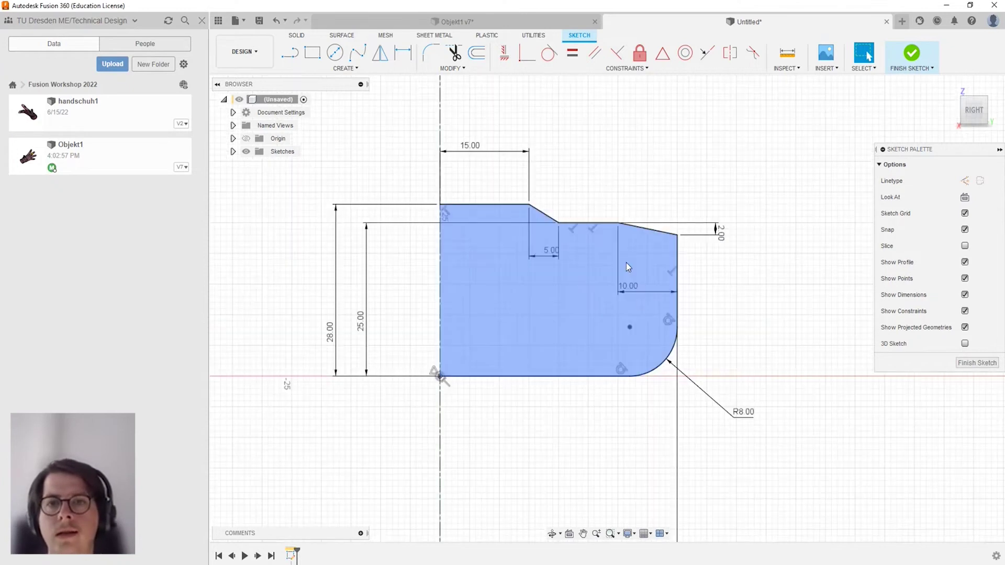
double_click(721, 234)
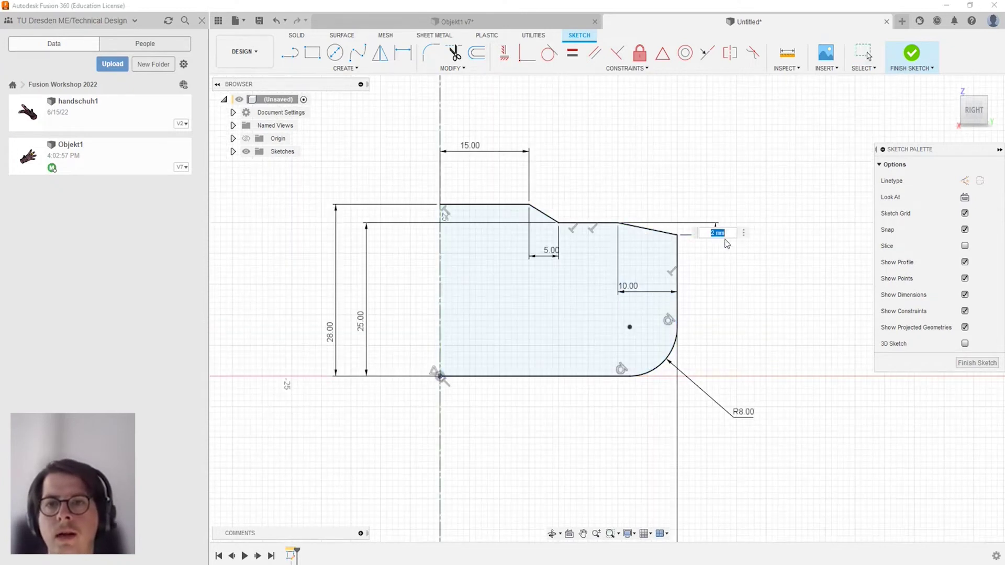
text(5)
key(Return)
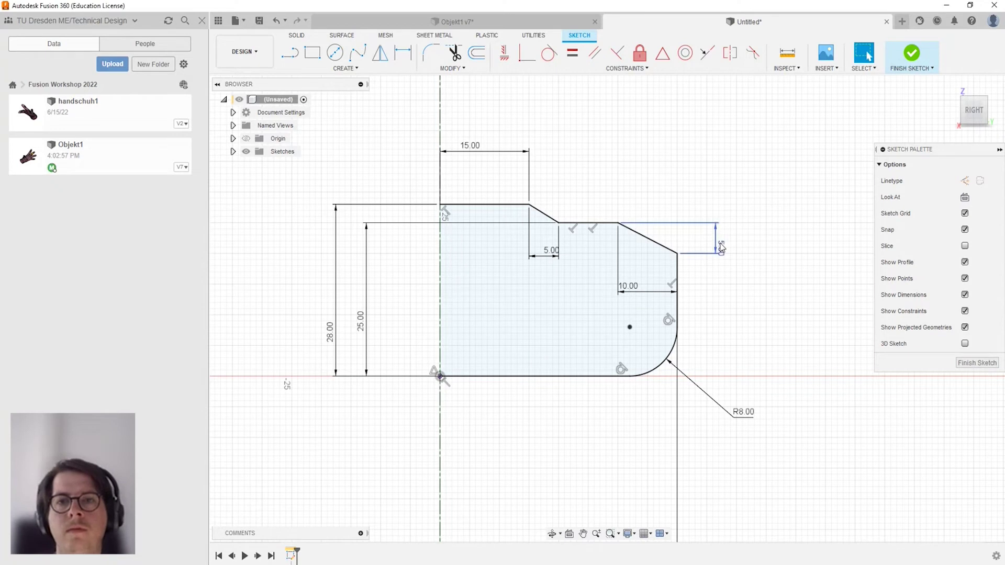
double_click(630, 286)
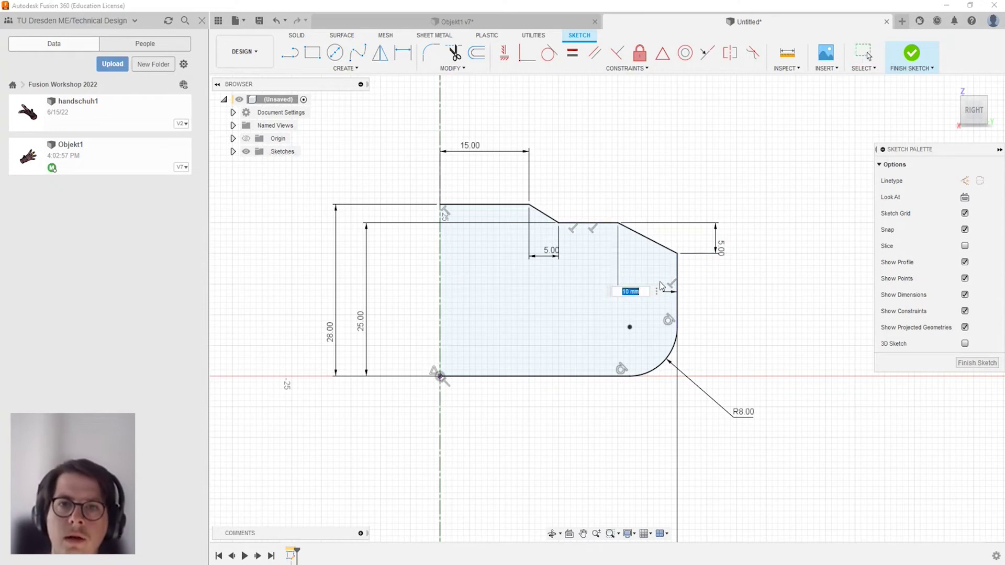
text(1)
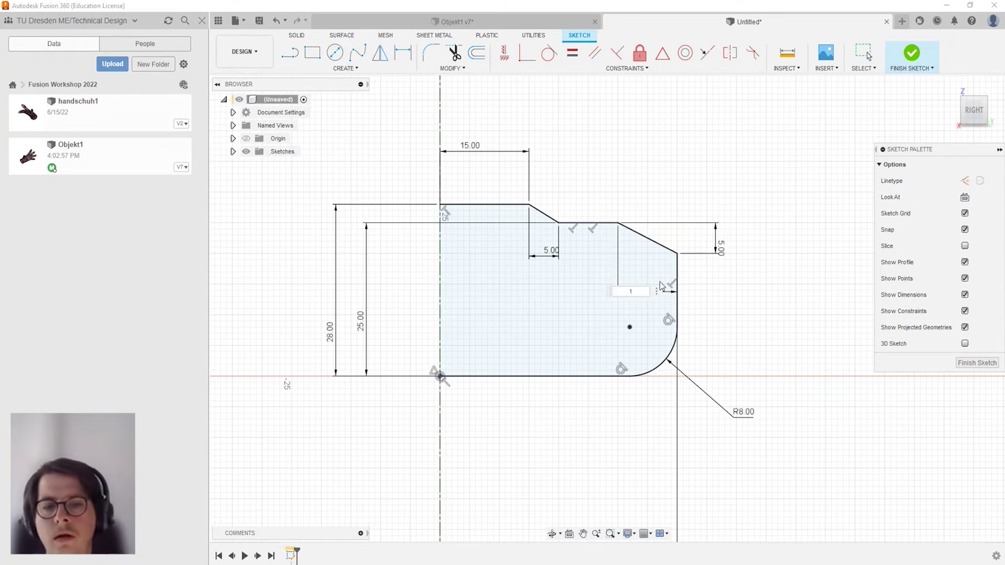
text(5)
key(Return)
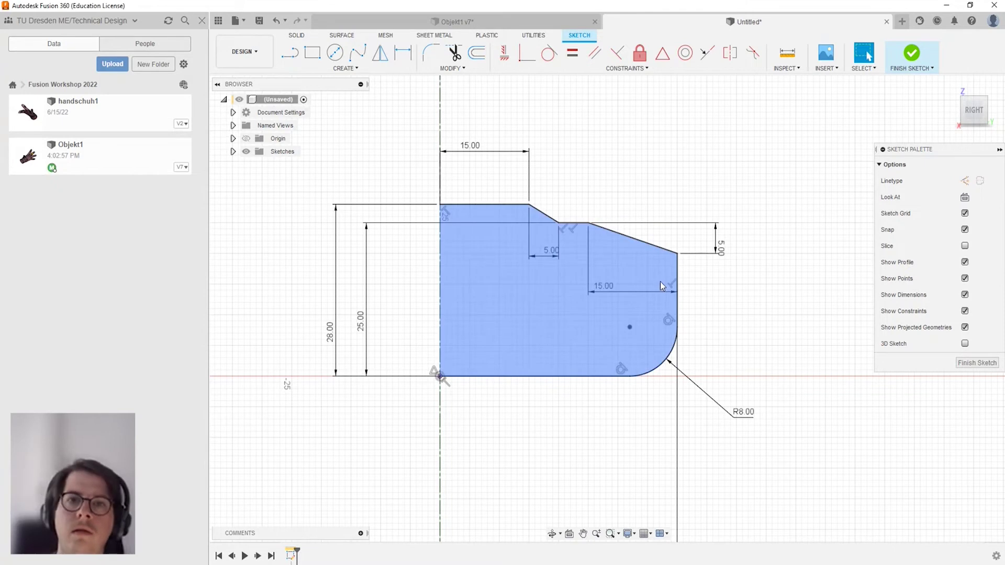
scroll(626, 247, down, 2)
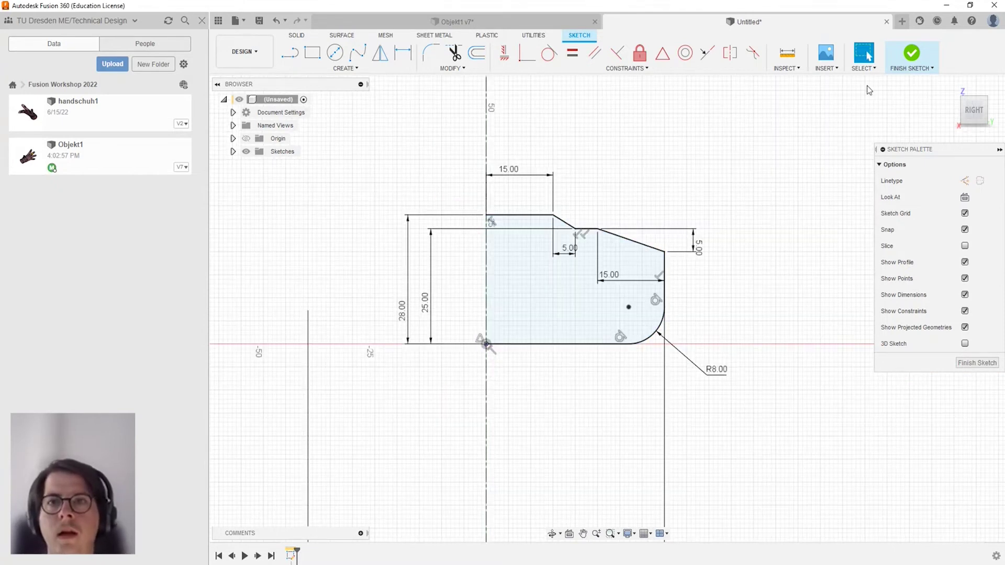
Finish the sketch and revolve the half-profile 360° around the centerline into a puck.
click(913, 54)
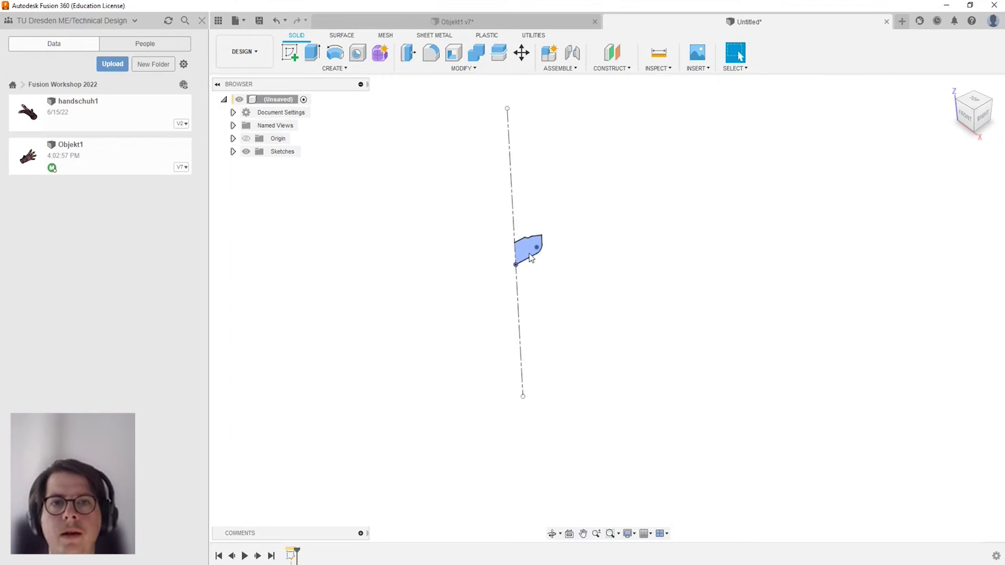
click(333, 68)
mouse_move(300, 140)
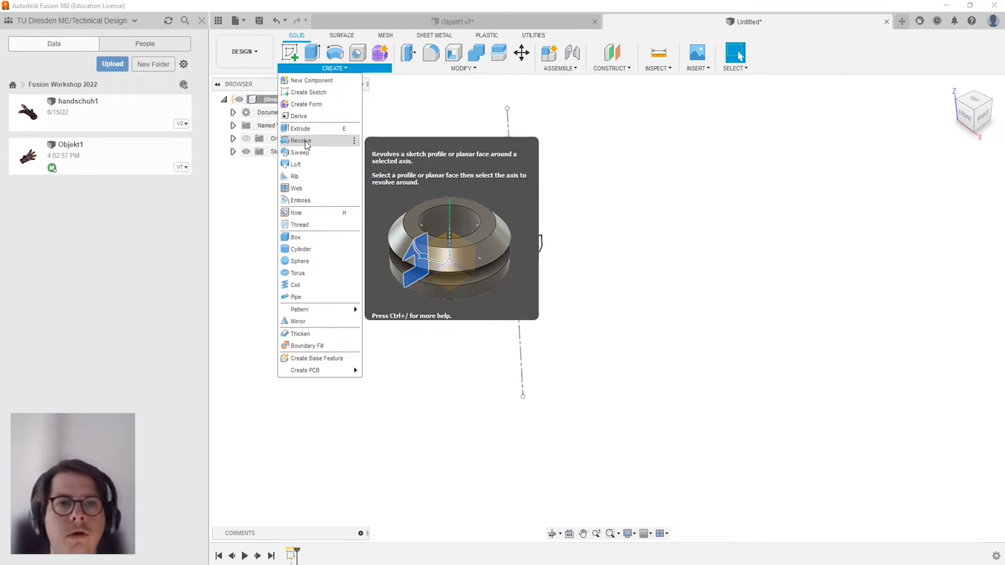
click(301, 141)
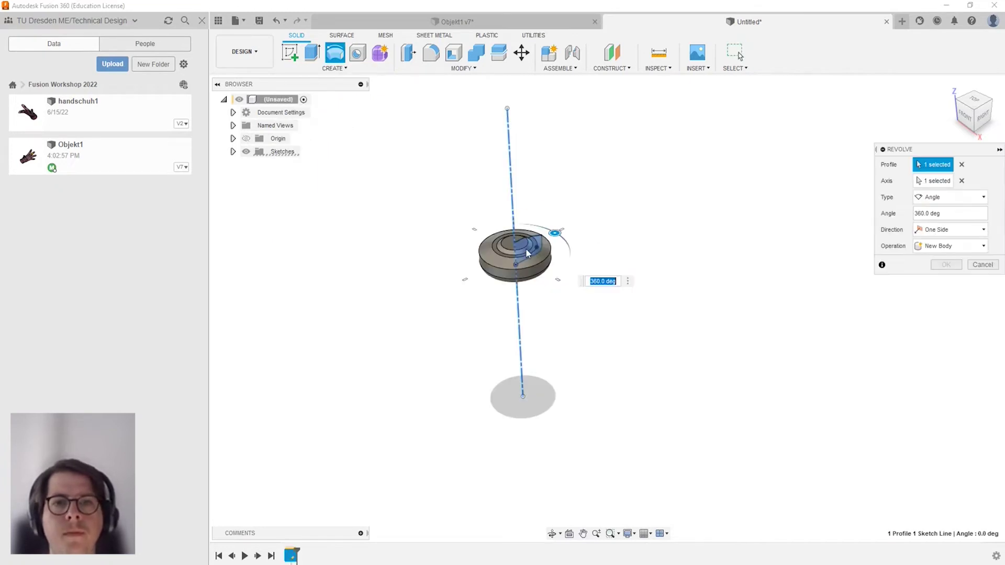
scroll(522, 243, up, 3)
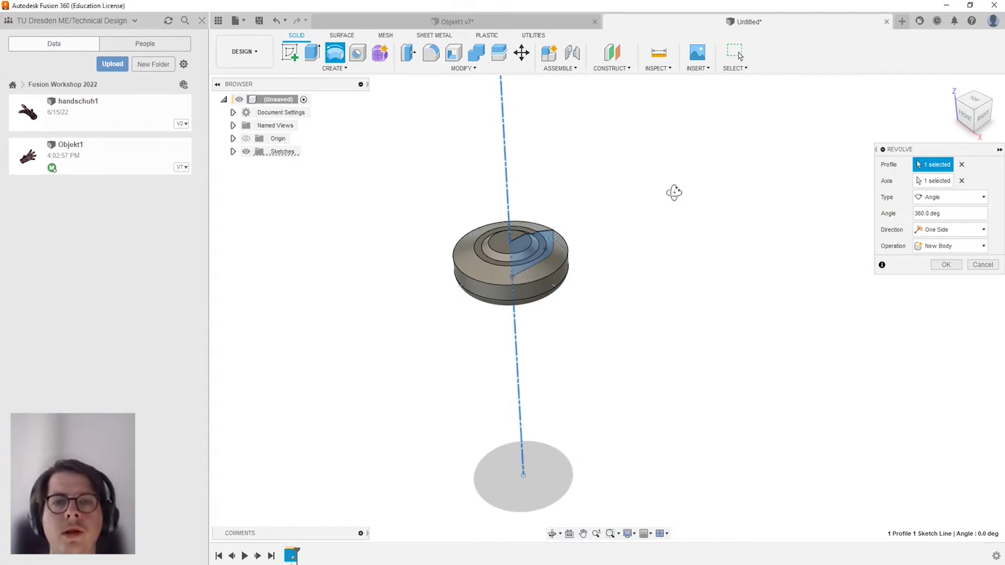
shift+middle_drag(669, 190, 649, 197)
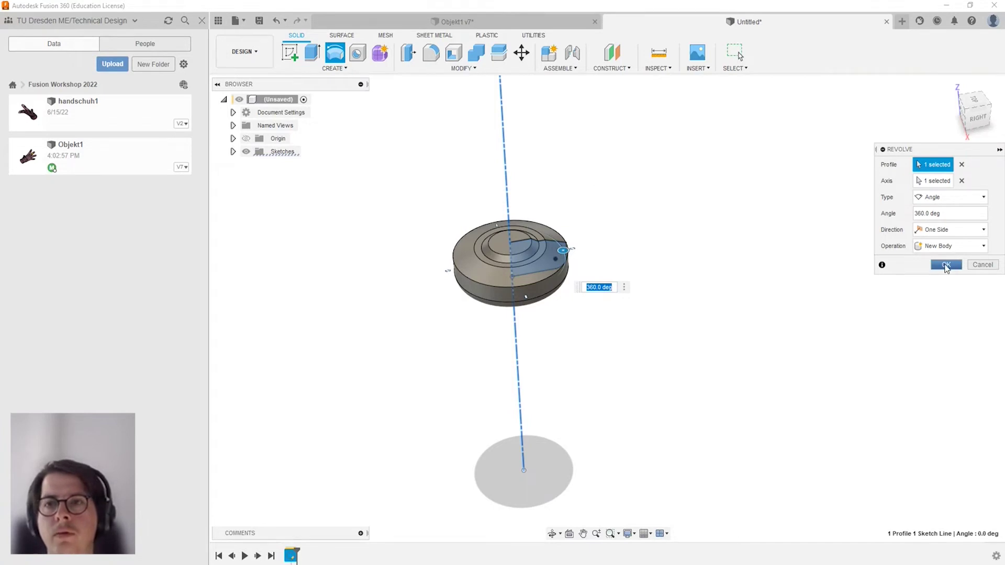
click(947, 266)
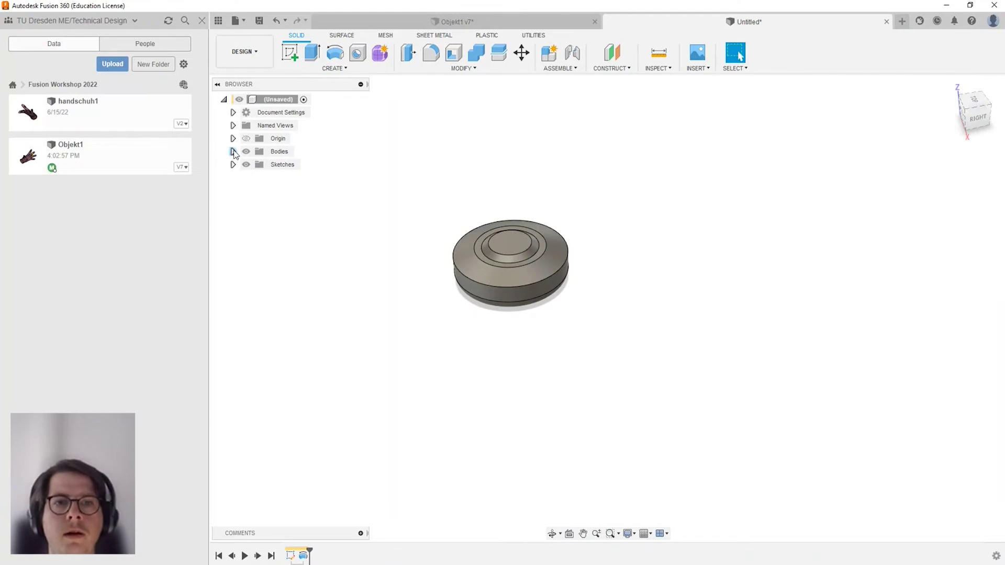
click(234, 152)
click(289, 166)
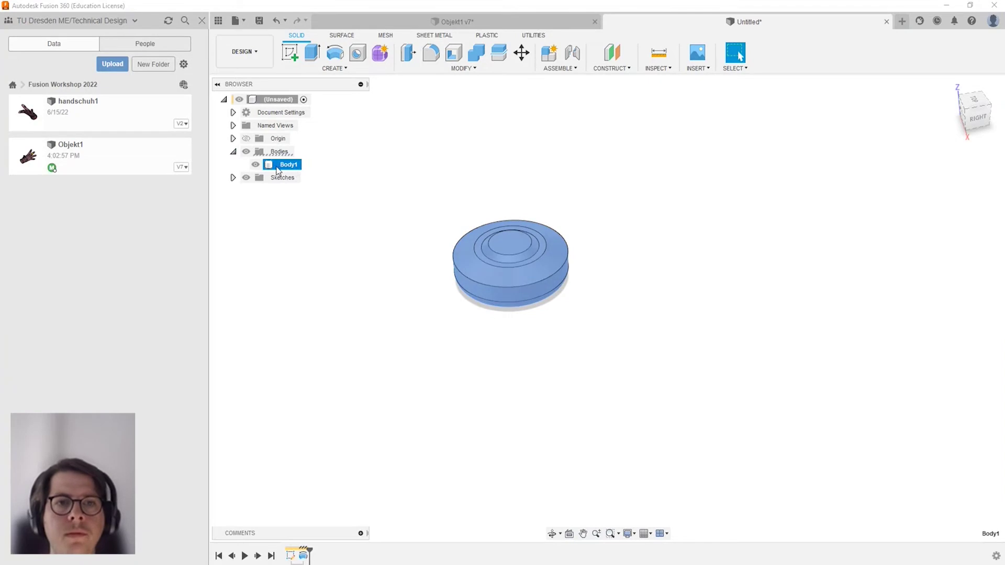
click(233, 153)
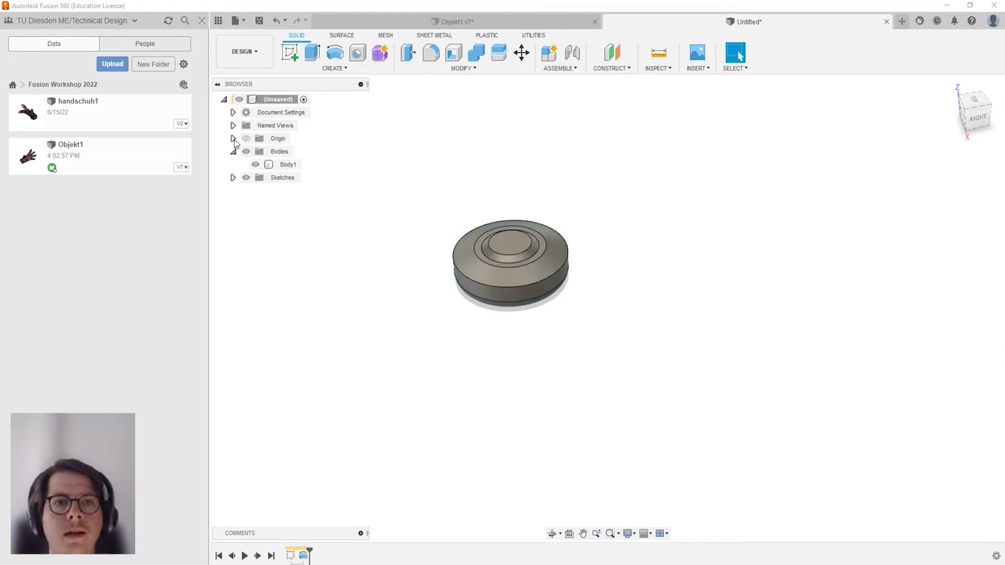
click(234, 139)
click(245, 139)
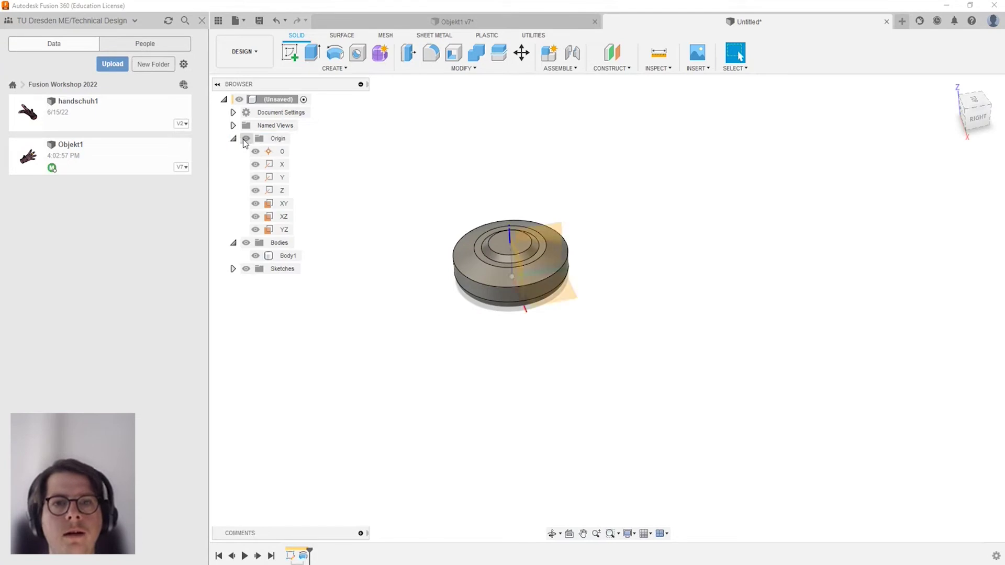
click(245, 140)
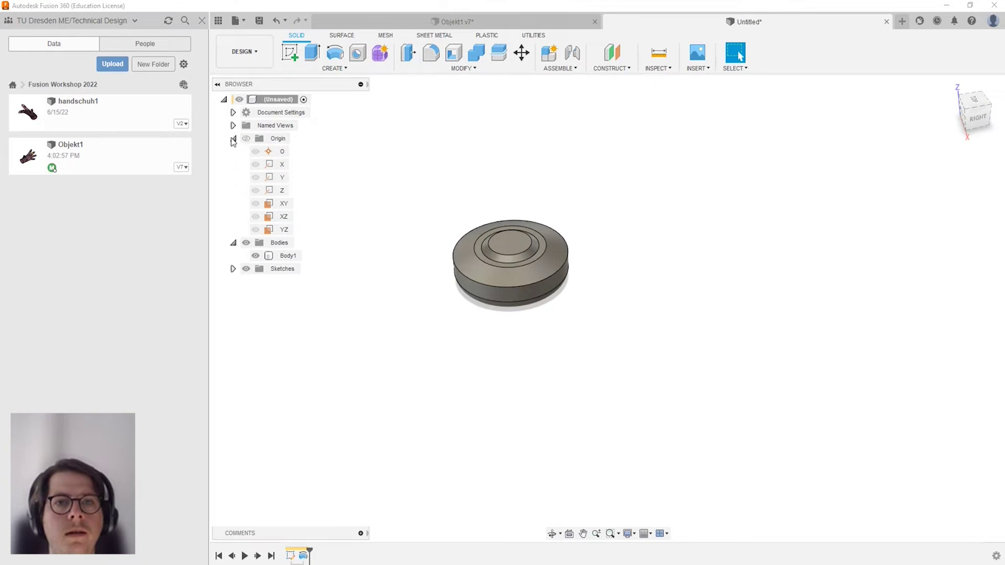
click(234, 139)
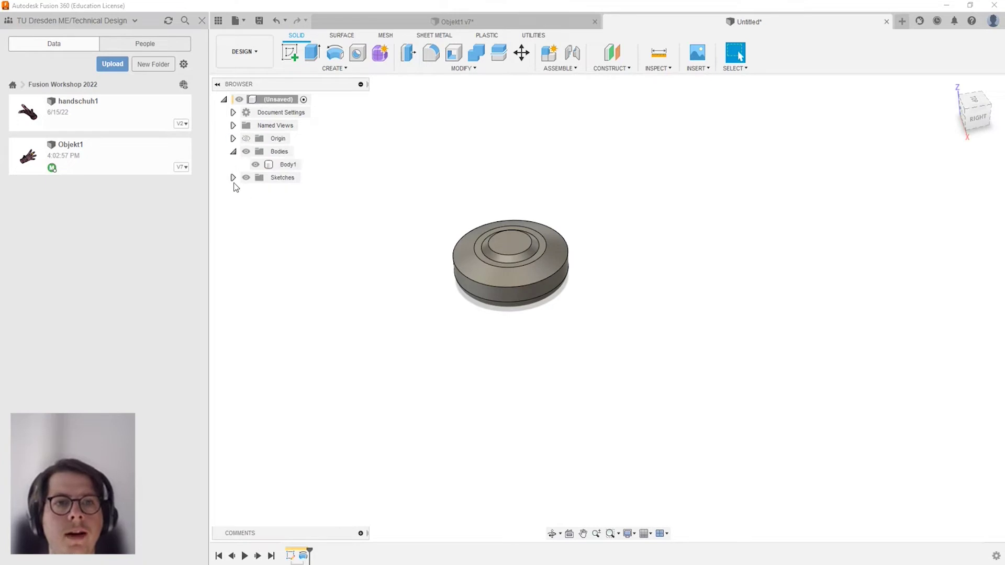
click(233, 178)
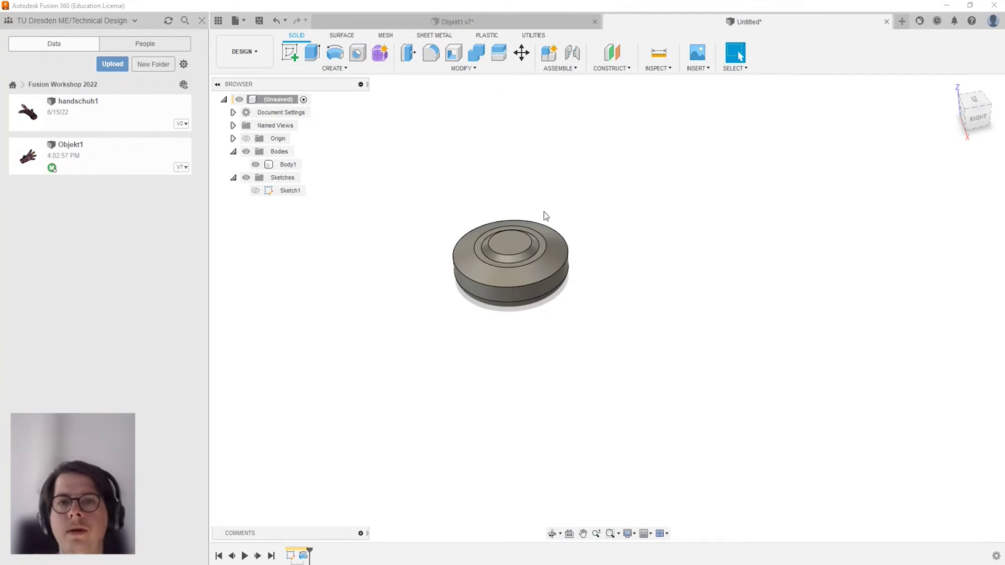
click(255, 191)
click(262, 190)
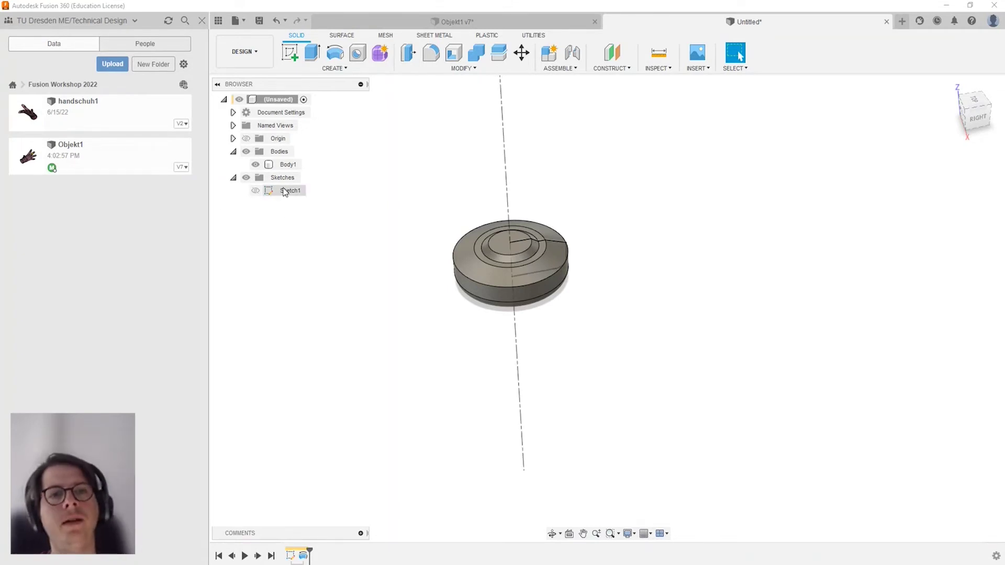
click(256, 192)
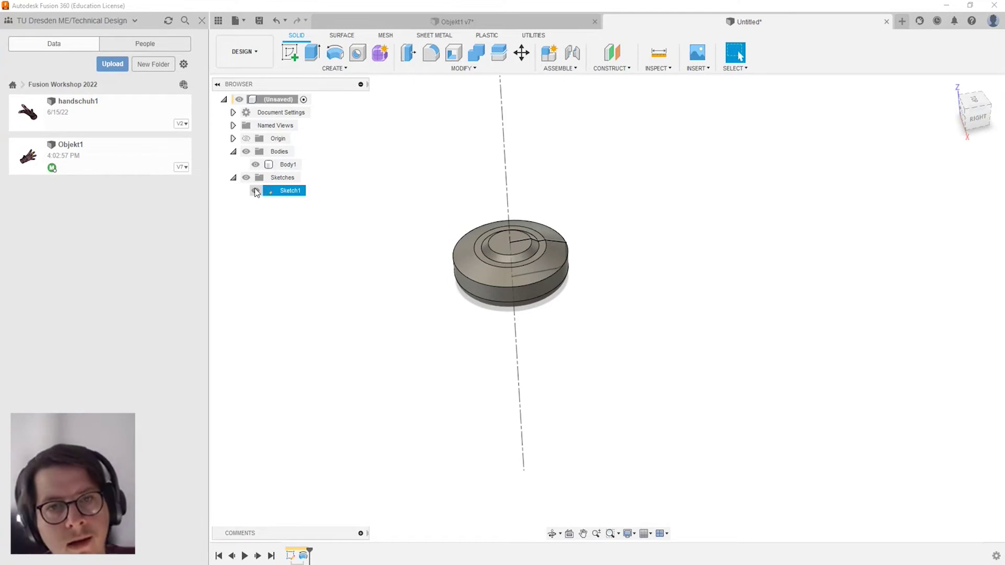
click(256, 191)
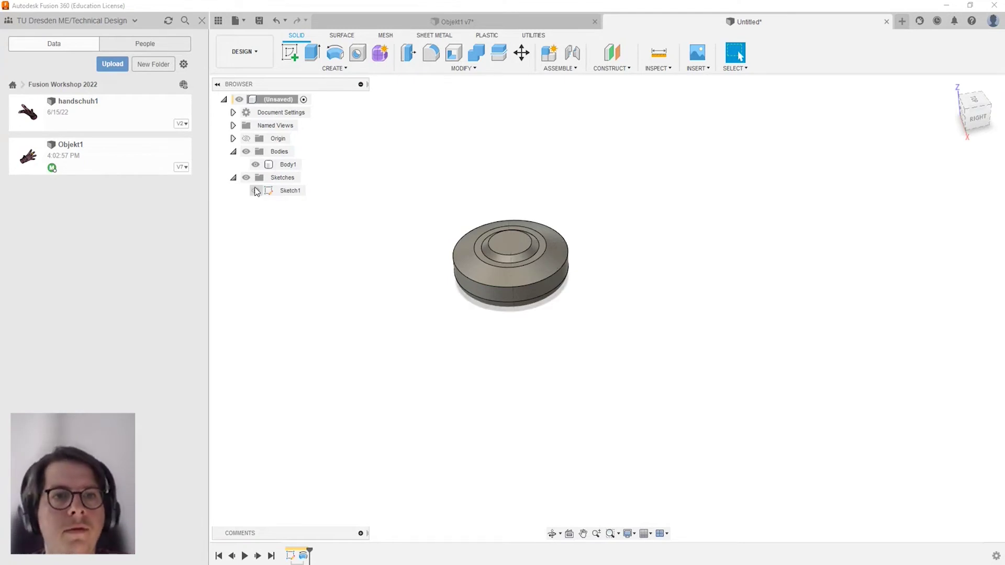
click(233, 177)
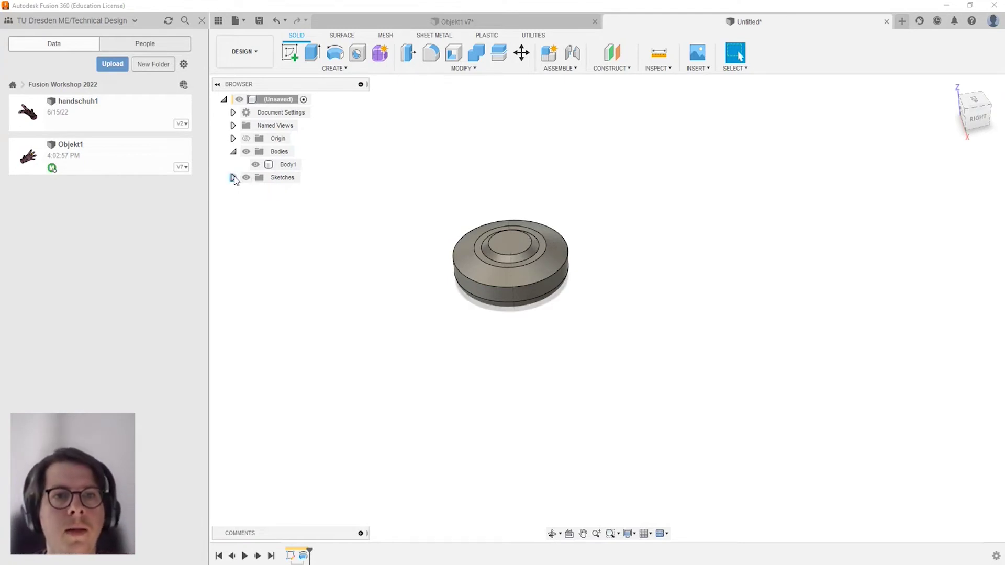
scroll(558, 162, up, 3)
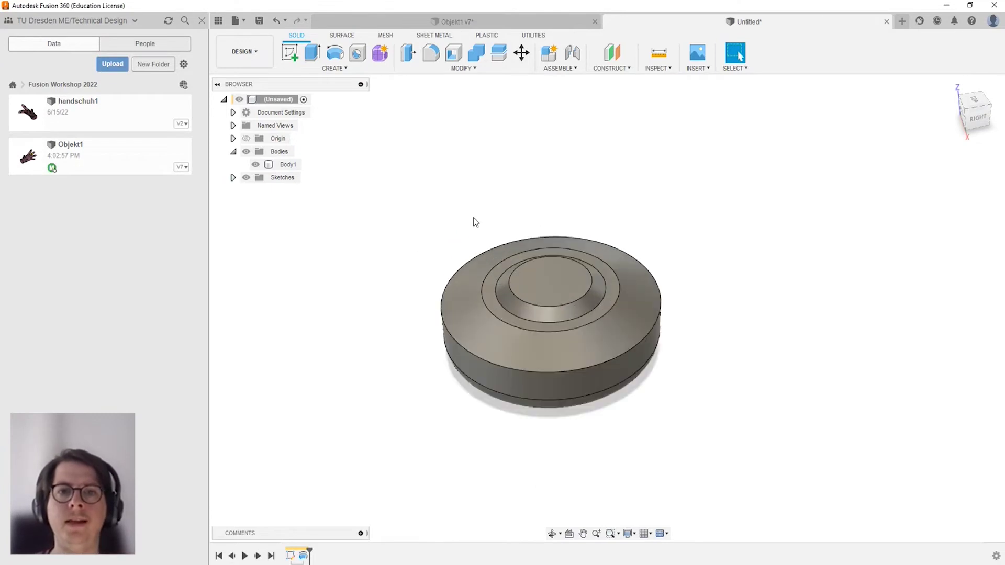
click(474, 223)
mouse_move(637, 243)
shift+middle_down()
mouse_move(520, 277)
mouse_move(516, 294)
shift+middle_up()
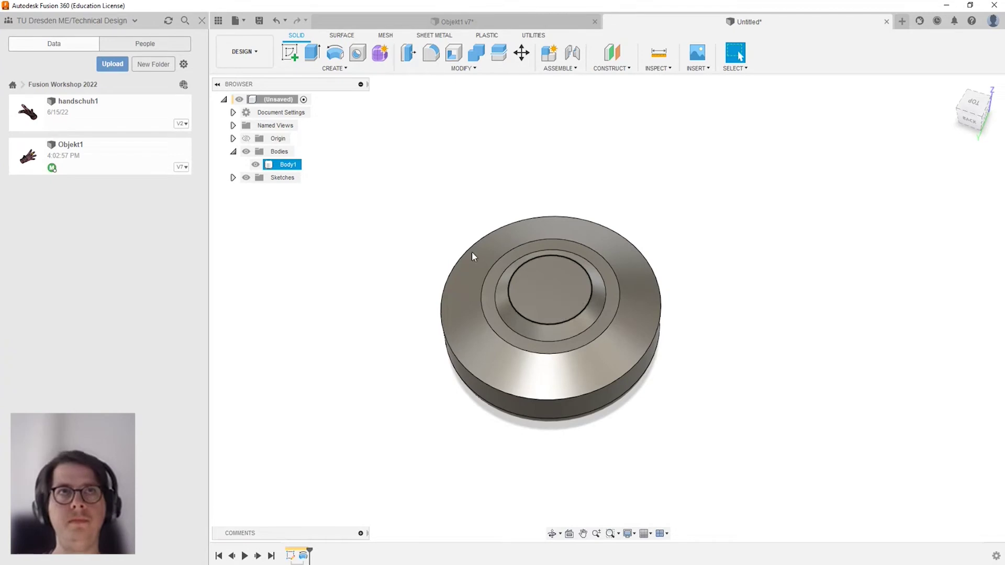
key(Escape)
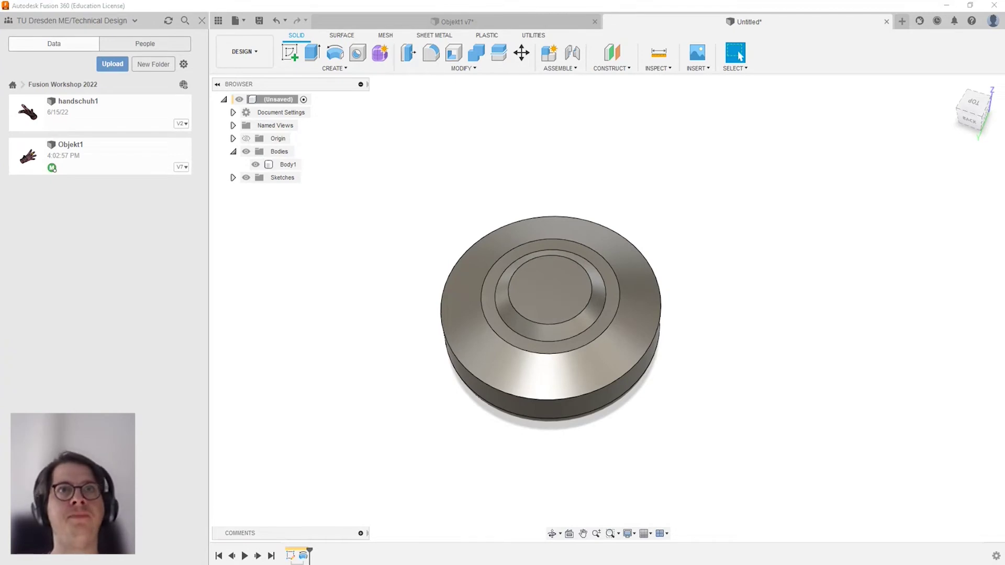
click(309, 560)
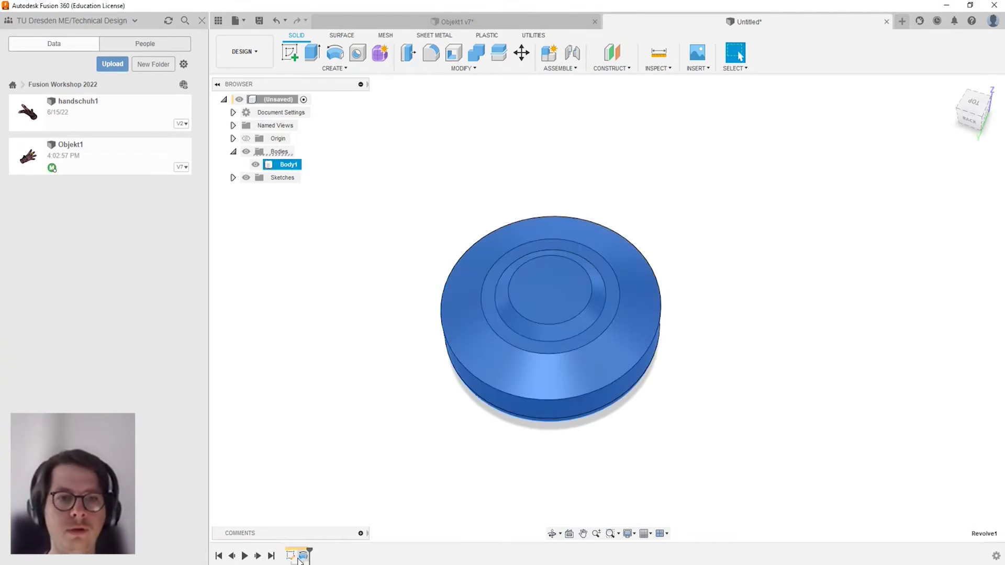
click(352, 351)
shift+middle_drag(352, 350, 356, 272)
click(290, 556)
click(307, 558)
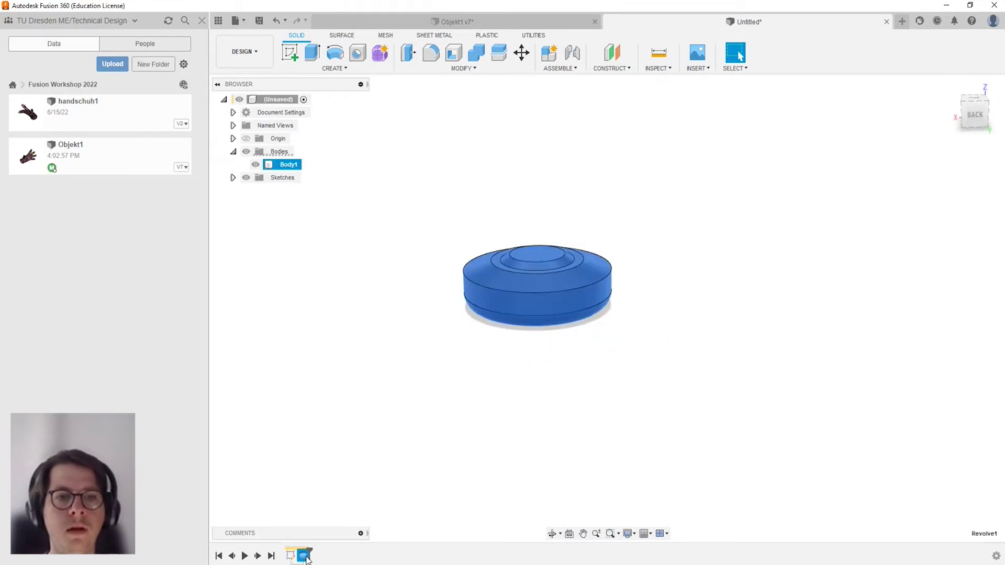
click(291, 557)
Edit Sketch1, changing the Ø80 diameter to 90 and the 15 mm step to 20.
right_click(290, 558)
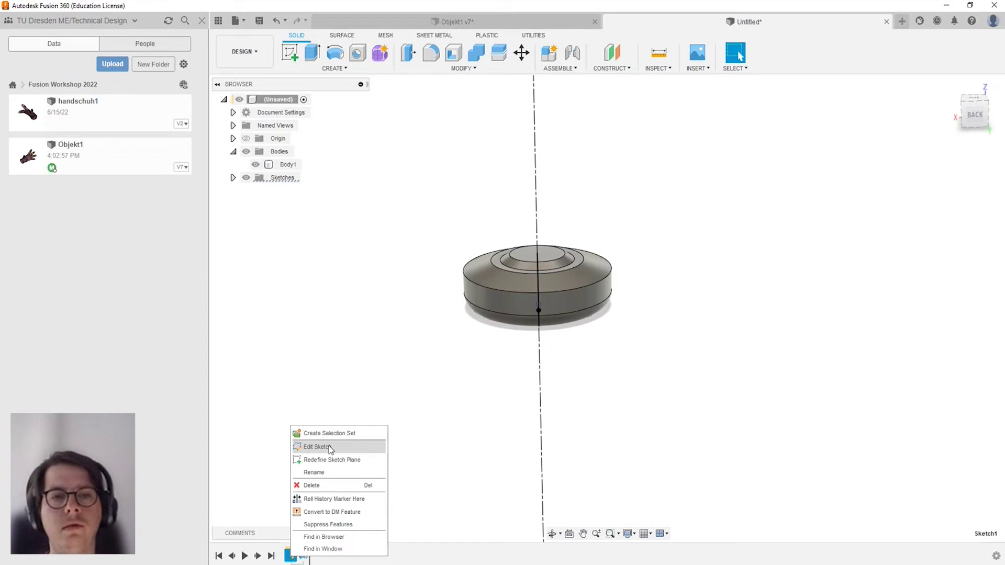
click(330, 448)
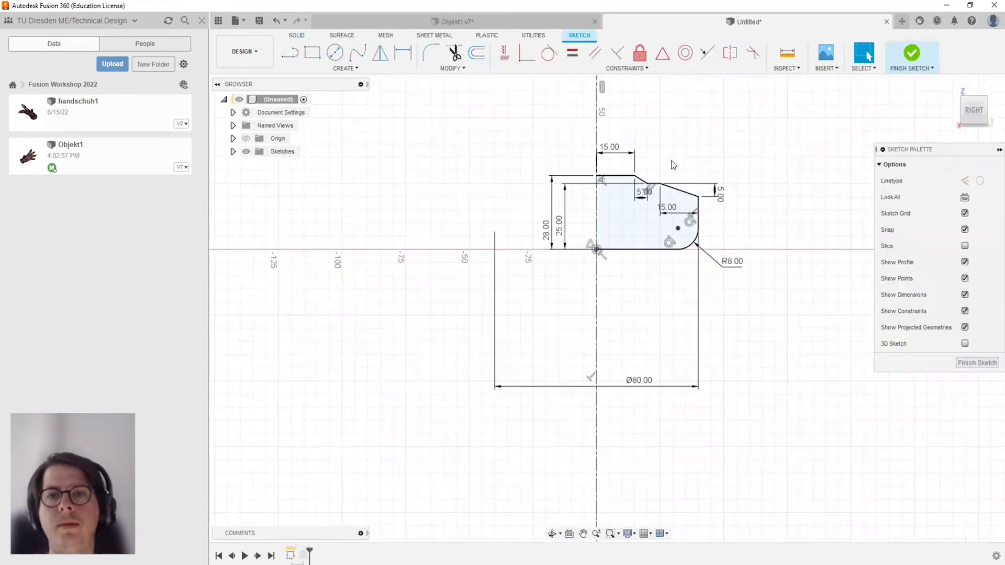
scroll(658, 246, up, 5)
scroll(551, 332, down, 3)
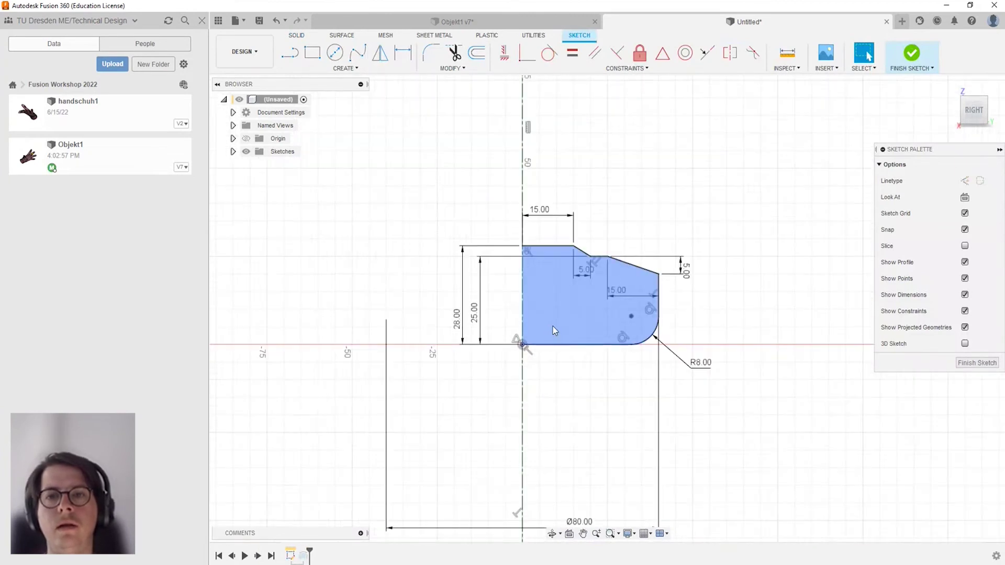
scroll(553, 326, down, 2)
double_click(565, 477)
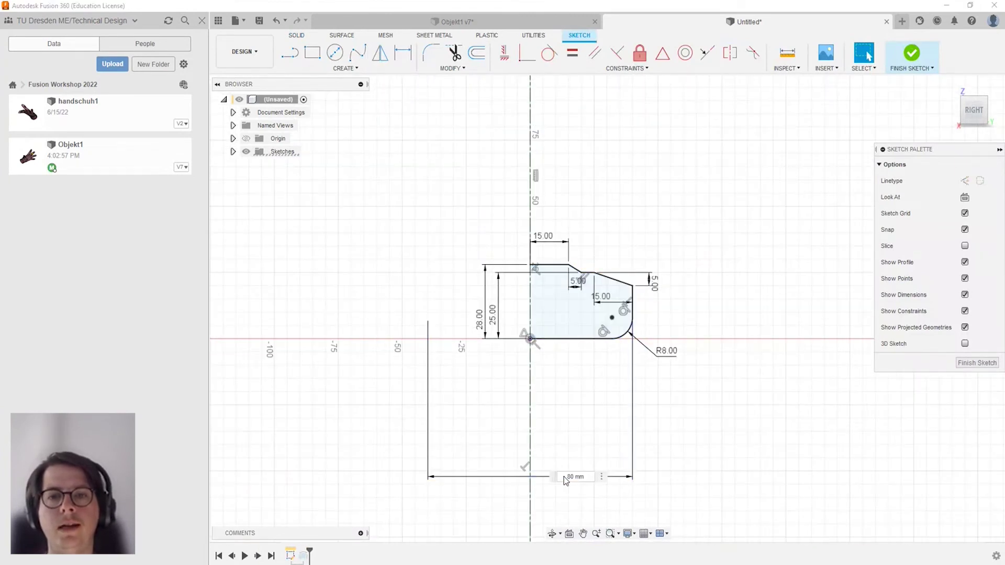
text(90)
key(Return)
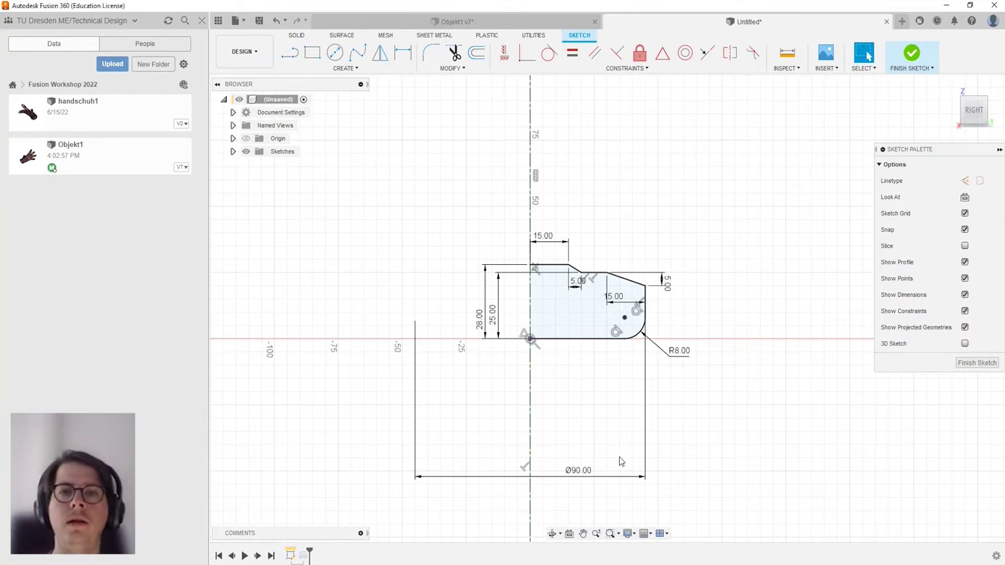
double_click(643, 302)
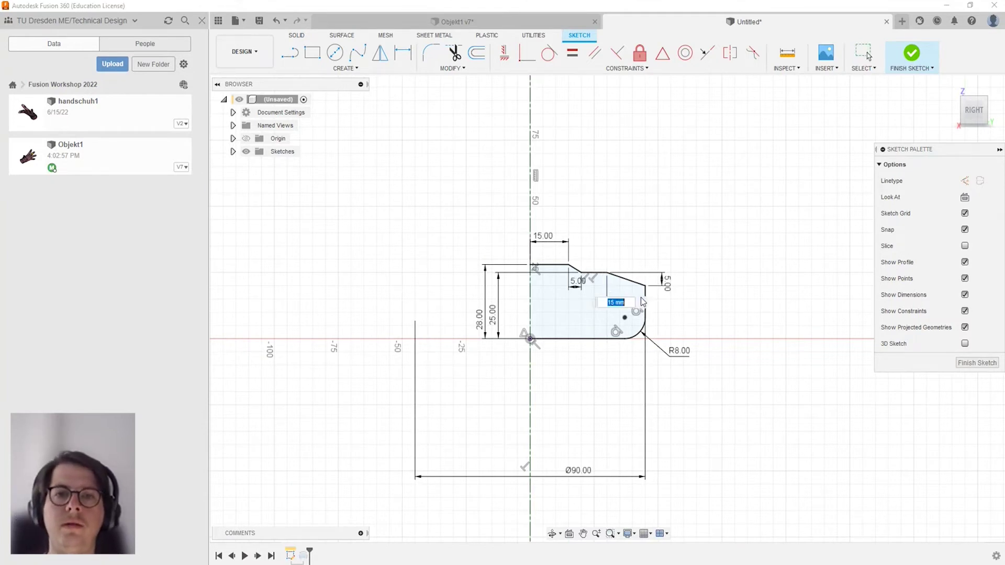
text(20)
key(Return)
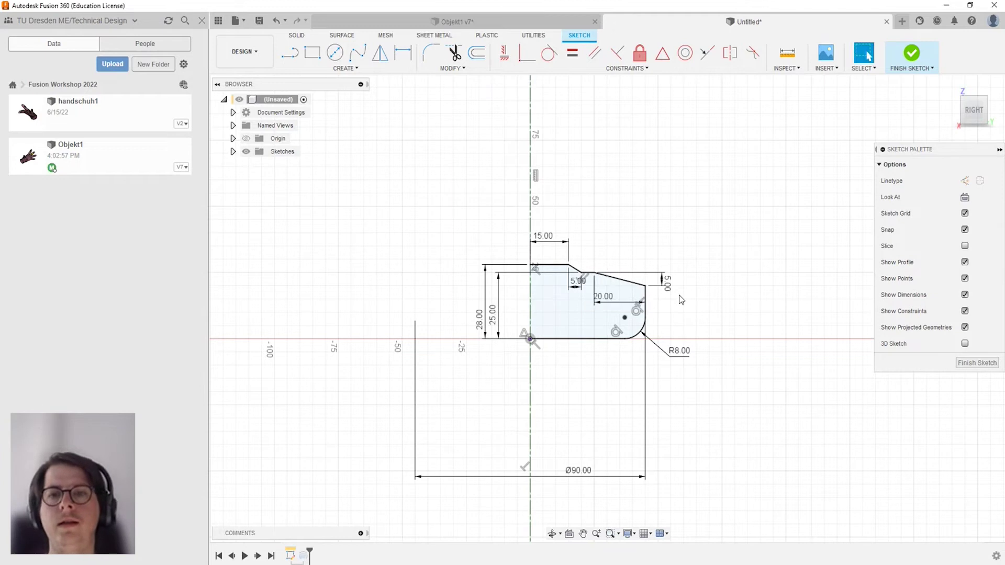
click(914, 57)
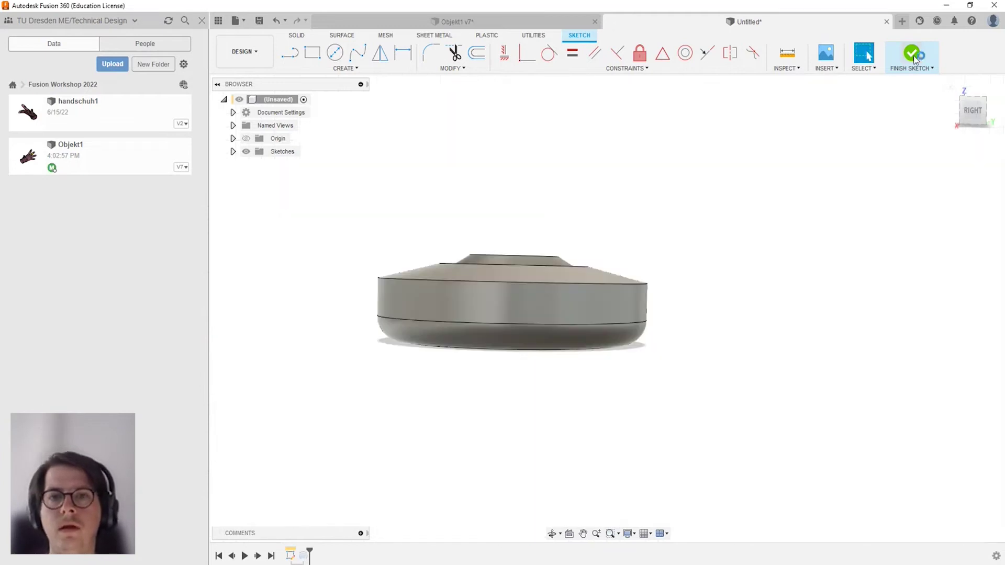
mouse_move(658, 247)
shift+middle_down()
mouse_move(649, 301)
mouse_move(691, 263)
mouse_move(520, 296)
shift+middle_up()
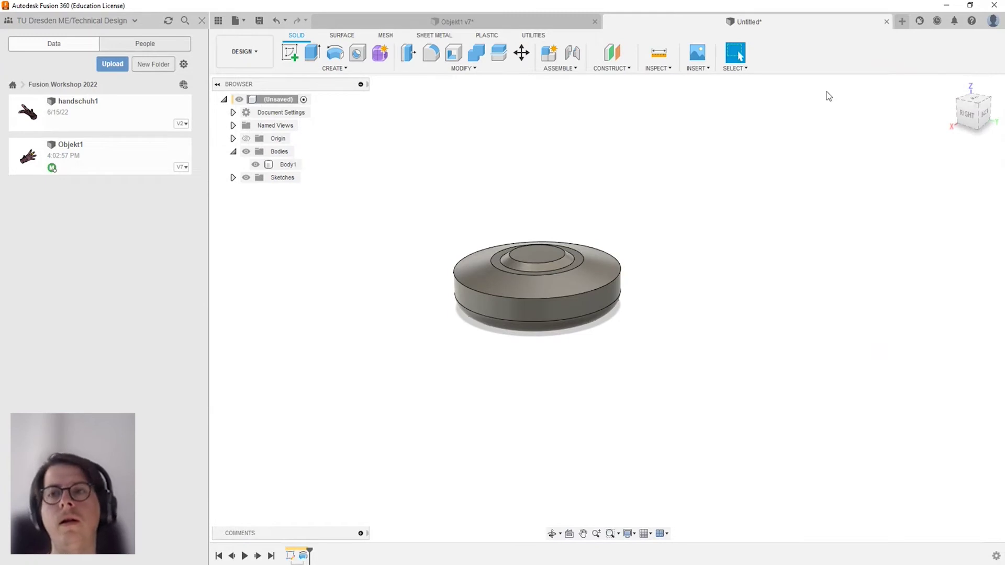
Check Top and Front views, return to a corner view, and show the camera options.
click(972, 104)
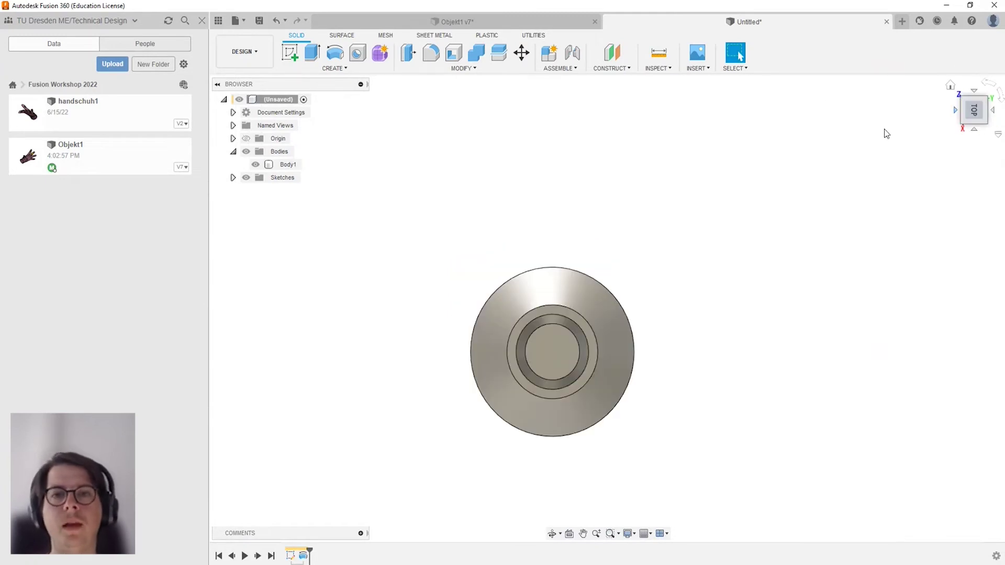
scroll(603, 251, up, 4)
scroll(603, 251, down, 3)
mouse_move(658, 357)
shift+middle_down()
mouse_move(661, 292)
mouse_move(606, 331)
shift+middle_up()
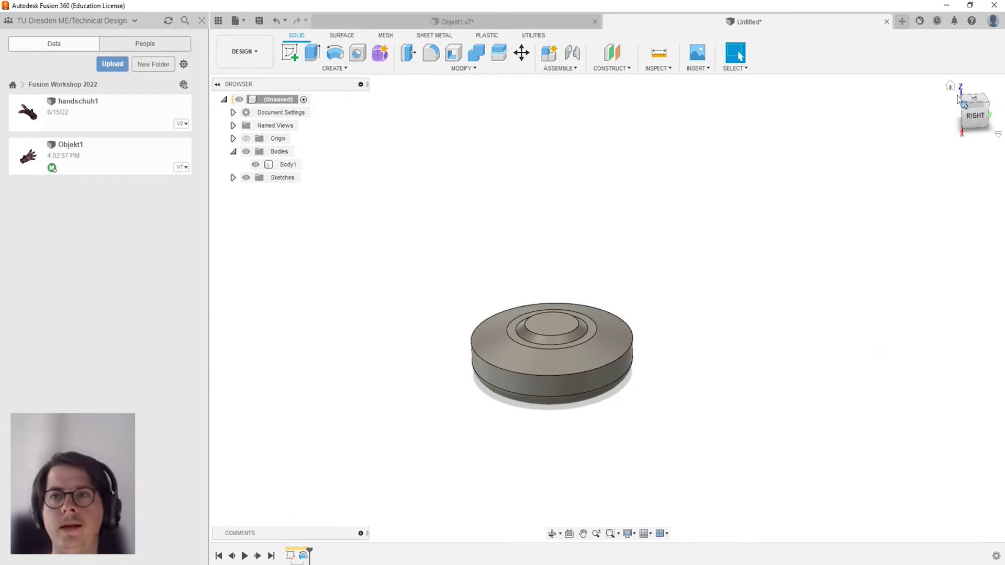
drag(966, 110, 977, 123)
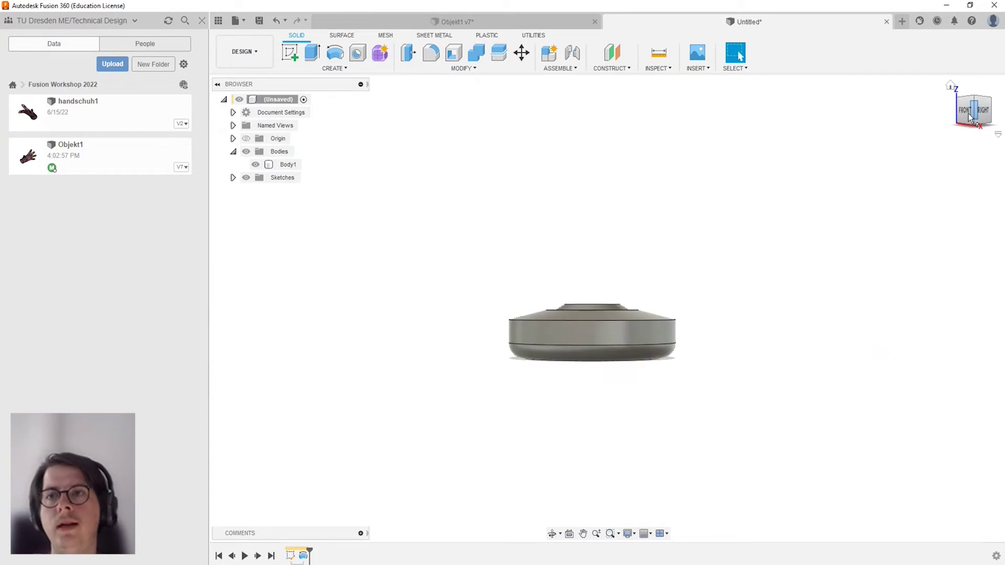
click(966, 105)
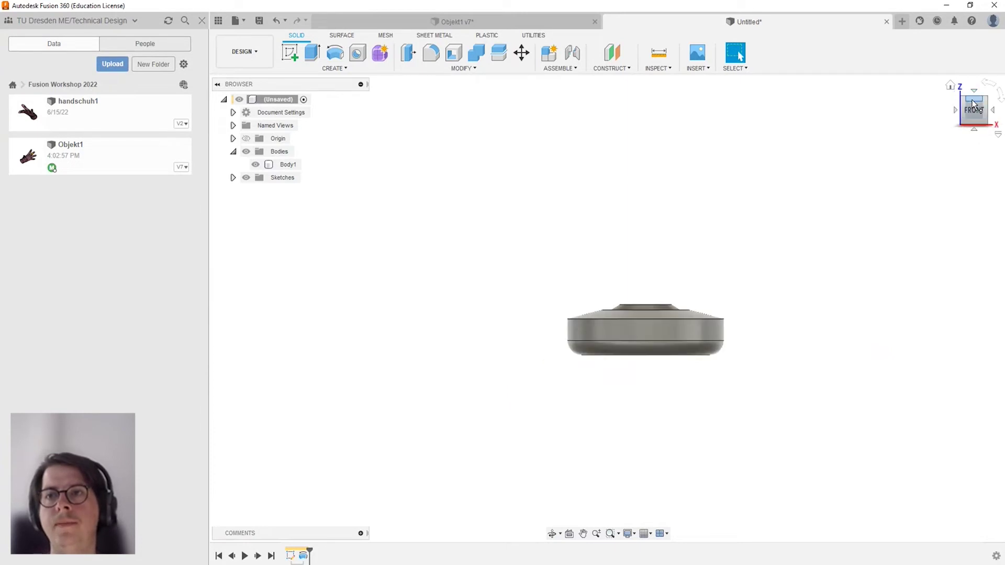
drag(973, 104, 999, 135)
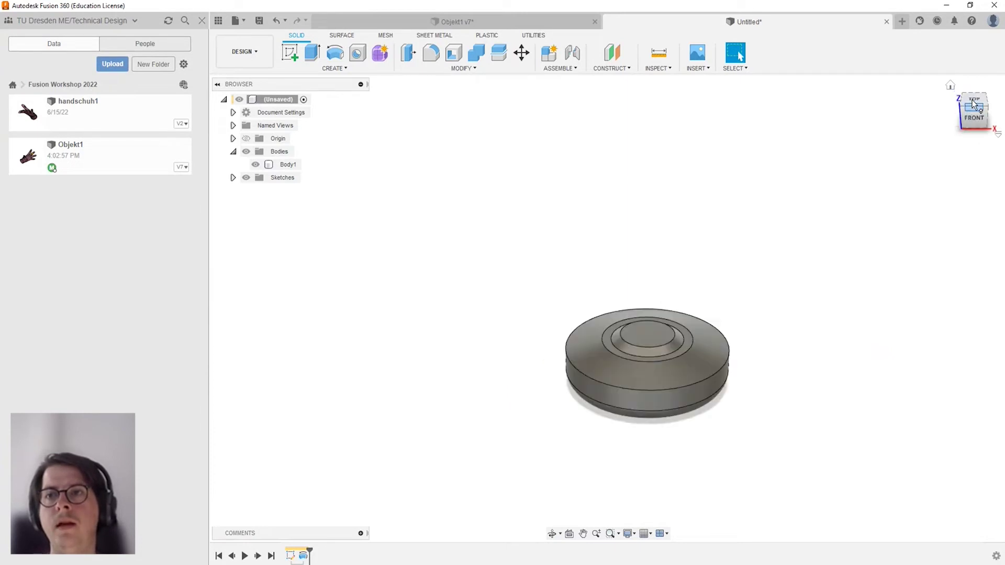
click(999, 136)
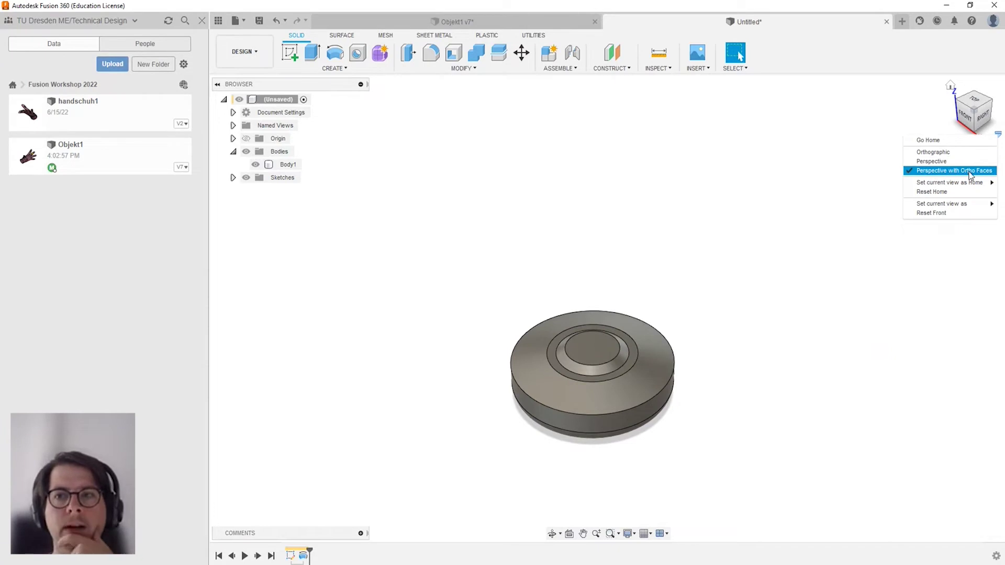
click(773, 185)
click(529, 366)
mouse_move(529, 367)
shift+middle_down()
mouse_move(552, 327)
mouse_move(532, 314)
shift+middle_up()
click(532, 314)
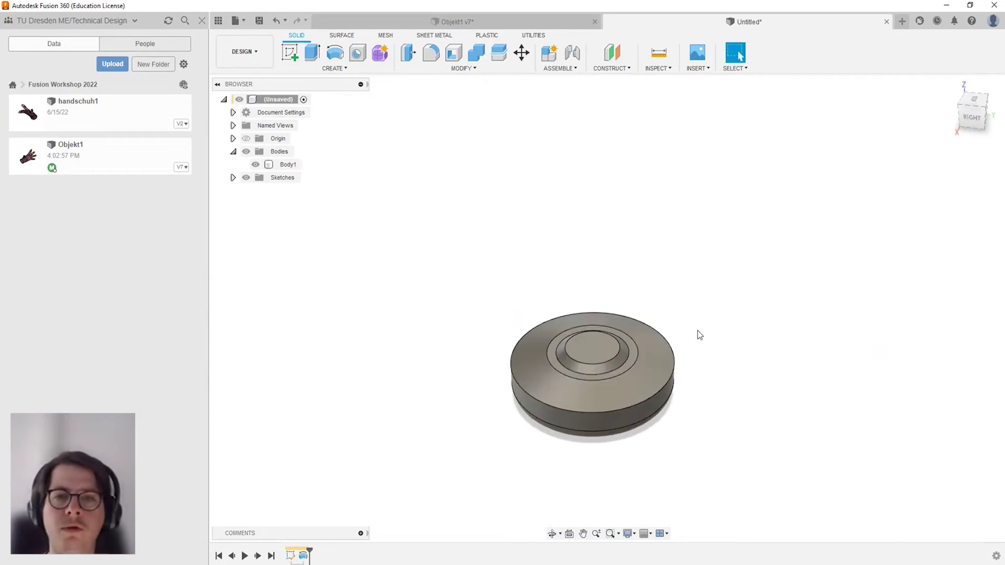
shift+middle_drag(723, 241, 678, 233)
mouse_move(737, 247)
middle_down()
mouse_move(831, 233)
mouse_move(644, 225)
middle_up()
mouse_move(803, 288)
shift+middle_down()
mouse_move(685, 263)
mouse_move(733, 305)
mouse_move(848, 258)
mouse_move(864, 310)
shift+middle_up()
mouse_move(759, 276)
middle_down()
mouse_move(747, 250)
mouse_move(621, 214)
mouse_move(784, 202)
mouse_move(733, 233)
mouse_move(660, 240)
mouse_move(696, 237)
mouse_move(674, 259)
middle_up()
right_click(676, 258)
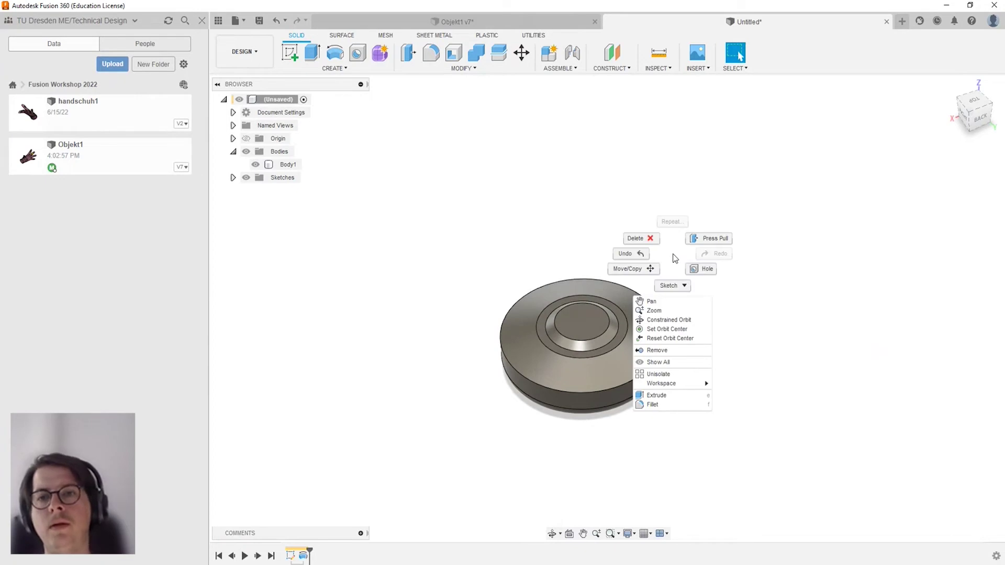
click(675, 258)
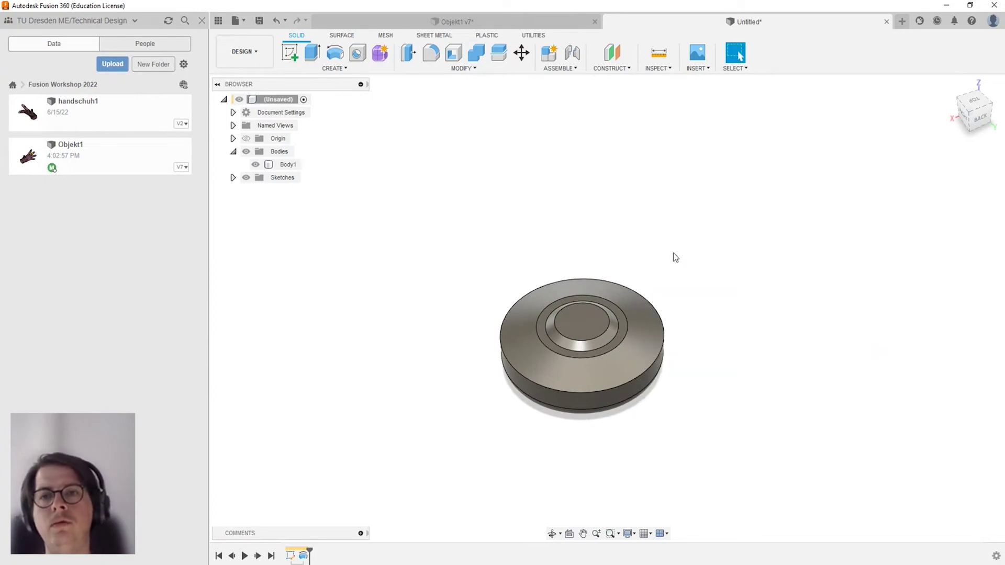
mouse_move(650, 281)
shift+middle_down()
mouse_move(784, 251)
mouse_move(748, 267)
mouse_move(762, 232)
mouse_move(745, 260)
mouse_move(686, 267)
mouse_move(718, 281)
mouse_move(621, 269)
mouse_move(638, 240)
mouse_move(697, 253)
mouse_move(833, 216)
mouse_move(620, 258)
mouse_move(717, 308)
mouse_move(514, 278)
mouse_move(703, 255)
mouse_move(904, 258)
mouse_move(712, 308)
mouse_move(592, 269)
mouse_move(512, 251)
mouse_move(487, 256)
shift+middle_up()
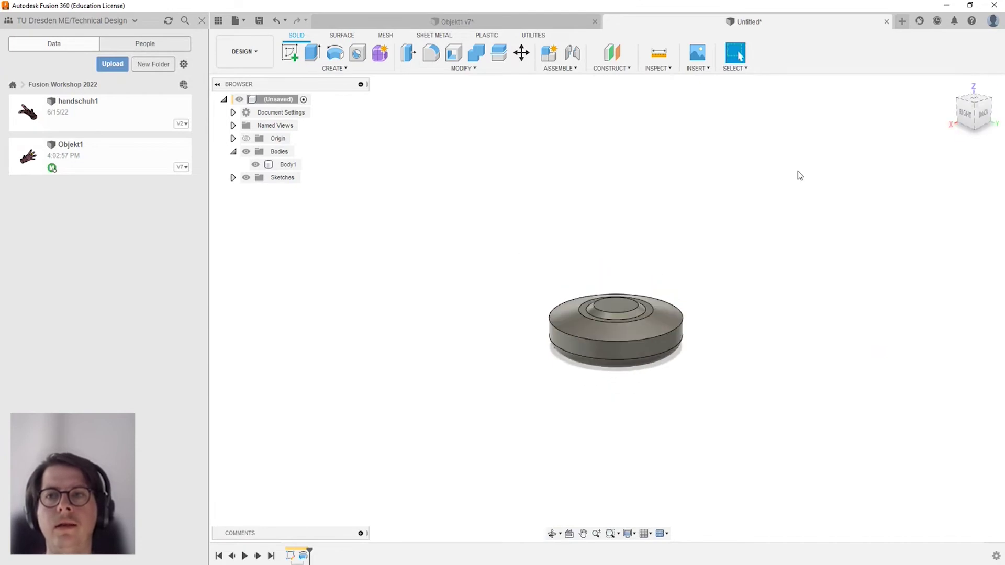
mouse_move(700, 261)
shift+middle_down()
mouse_move(574, 262)
mouse_move(561, 231)
mouse_move(660, 244)
mouse_move(724, 276)
shift+middle_up()
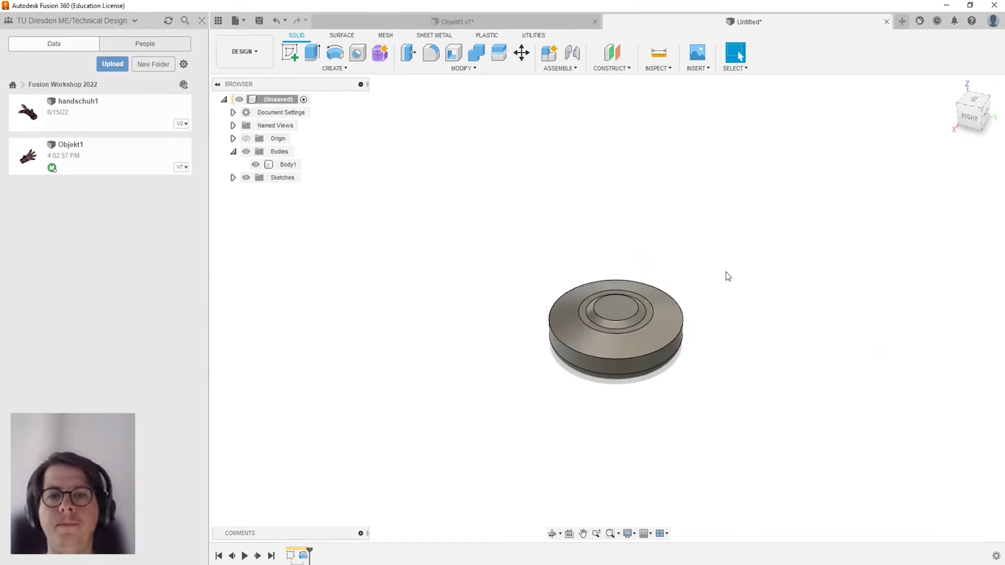
Turn on and lock the layout grid, then bring up the visual style options.
click(651, 534)
click(645, 467)
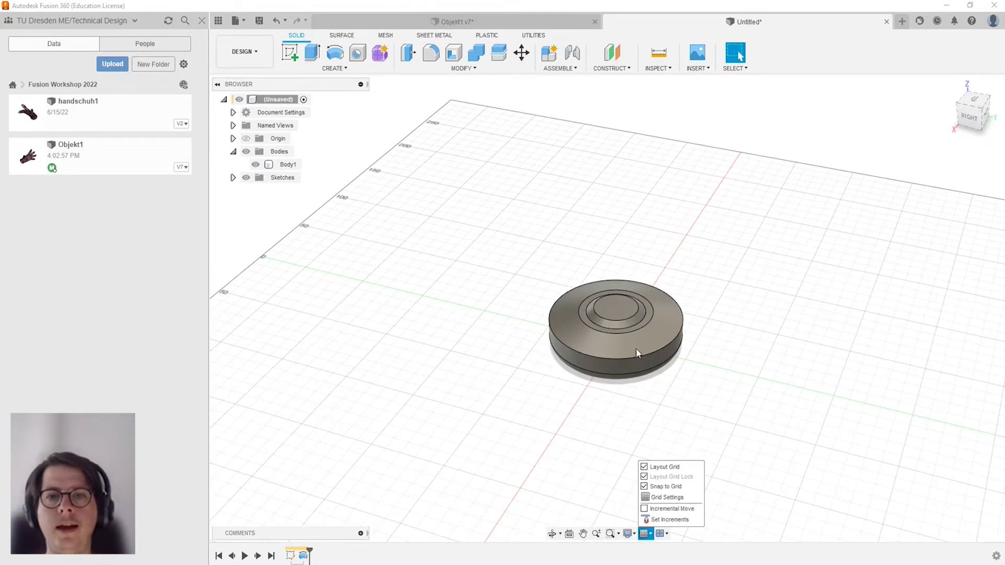
click(651, 535)
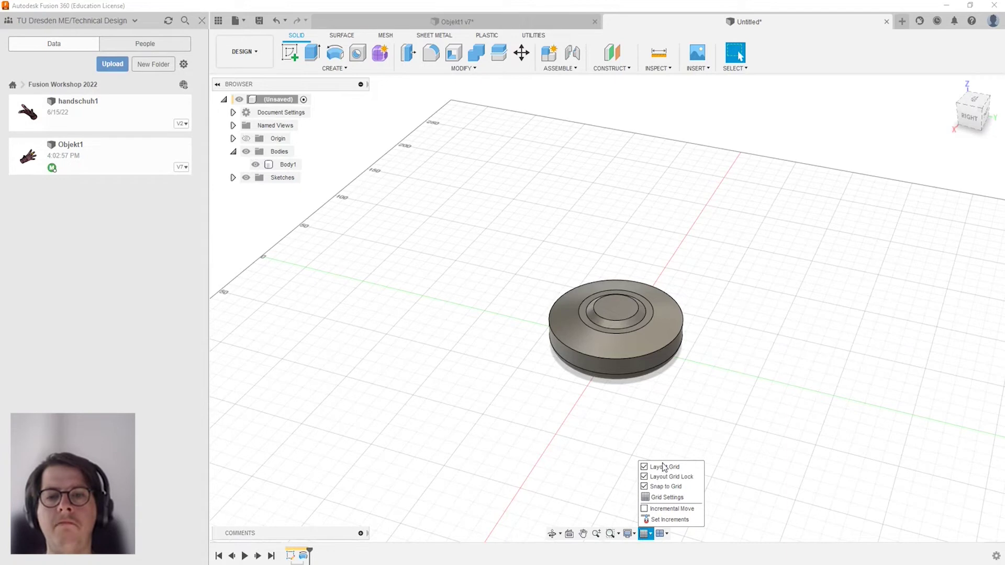
mouse_move(696, 321)
shift+middle_down()
mouse_move(671, 375)
mouse_move(666, 359)
mouse_move(656, 407)
shift+middle_up()
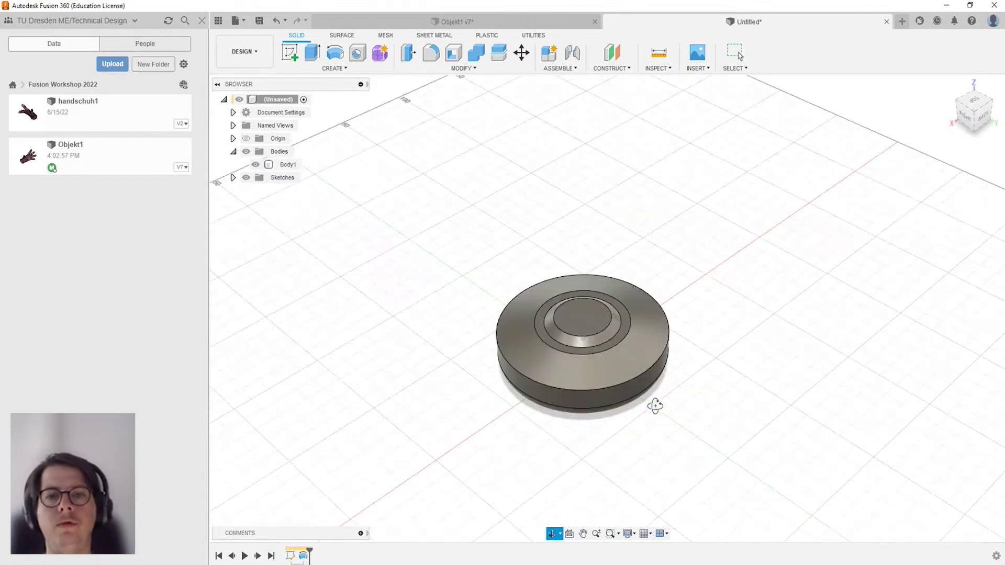
click(649, 534)
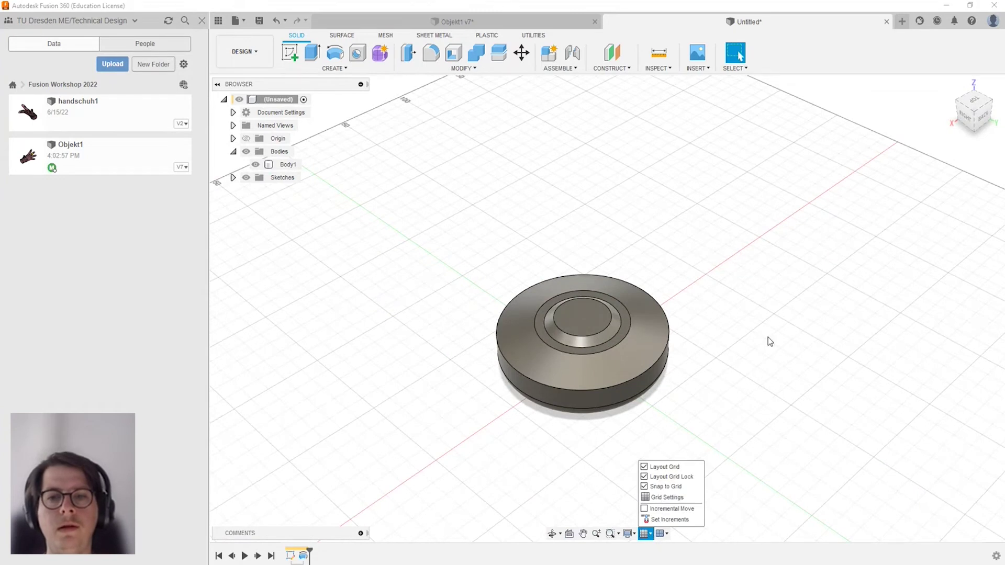
click(630, 534)
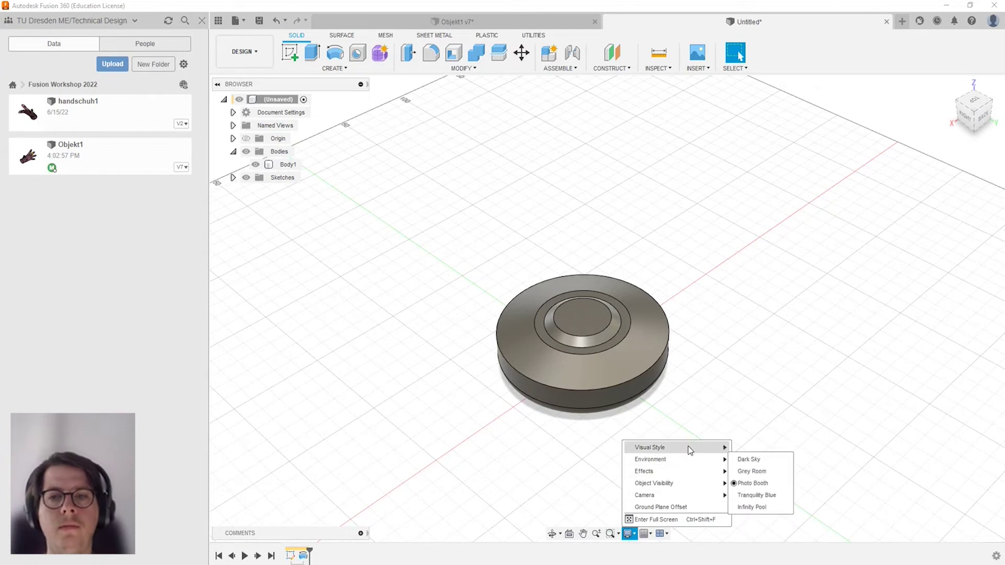
mouse_move(675, 448)
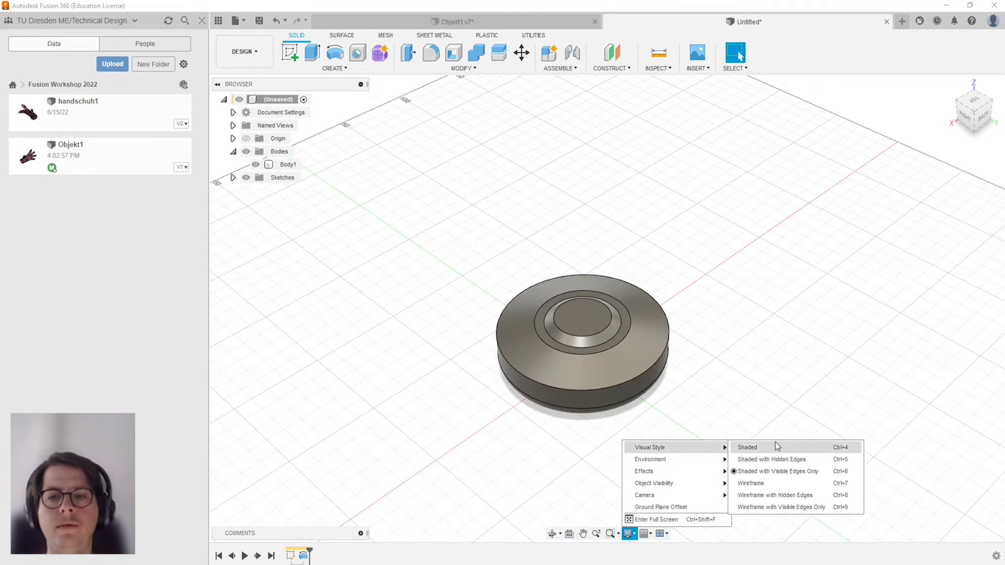
click(780, 495)
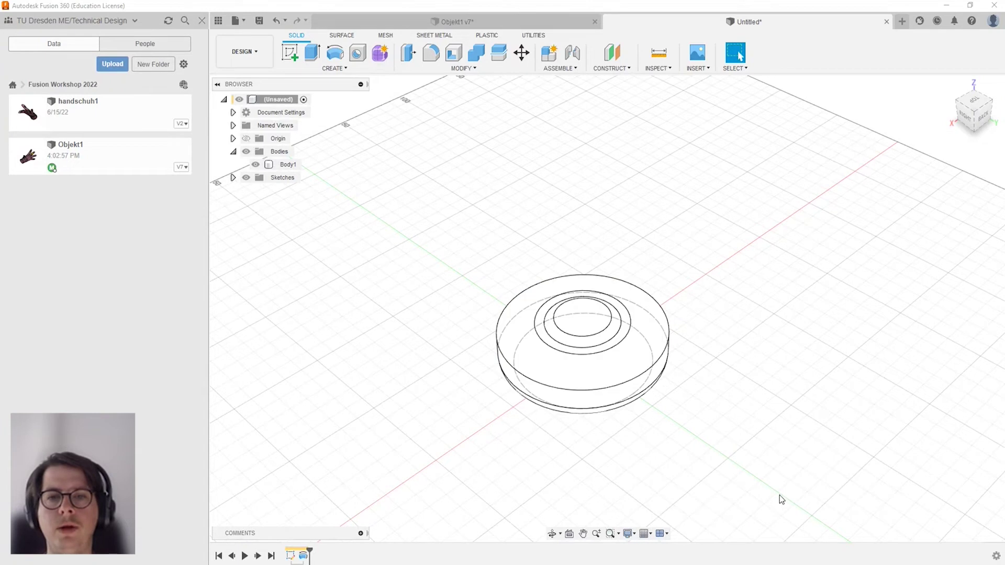
click(630, 540)
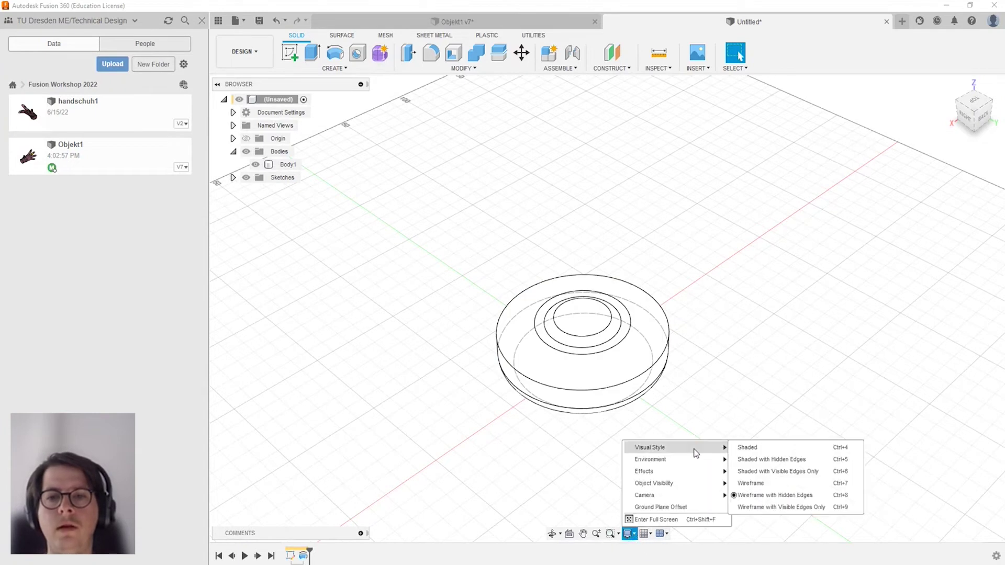
click(778, 508)
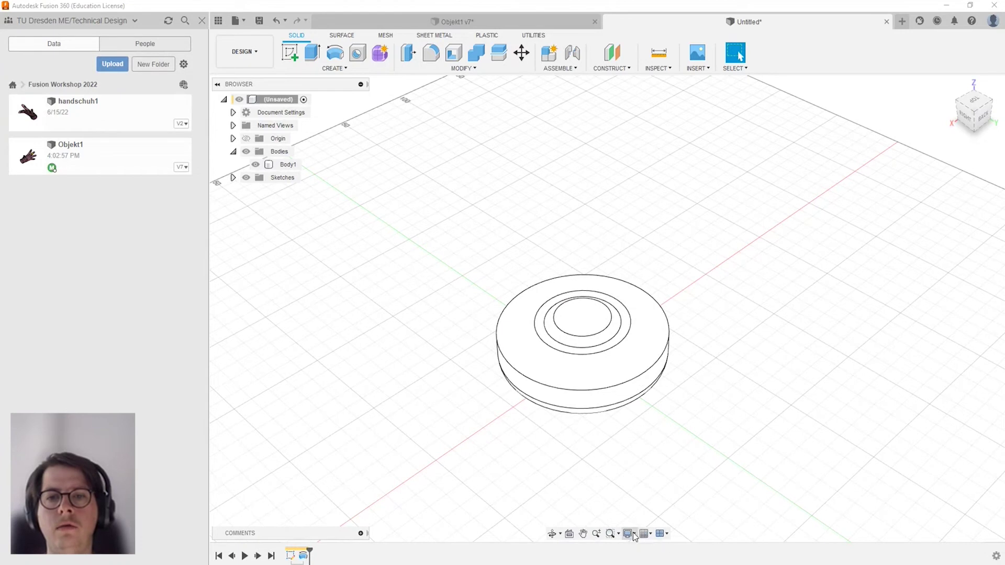
click(550, 340)
mouse_move(550, 341)
shift+middle_down()
mouse_move(602, 321)
mouse_move(624, 339)
mouse_move(621, 384)
shift+middle_up()
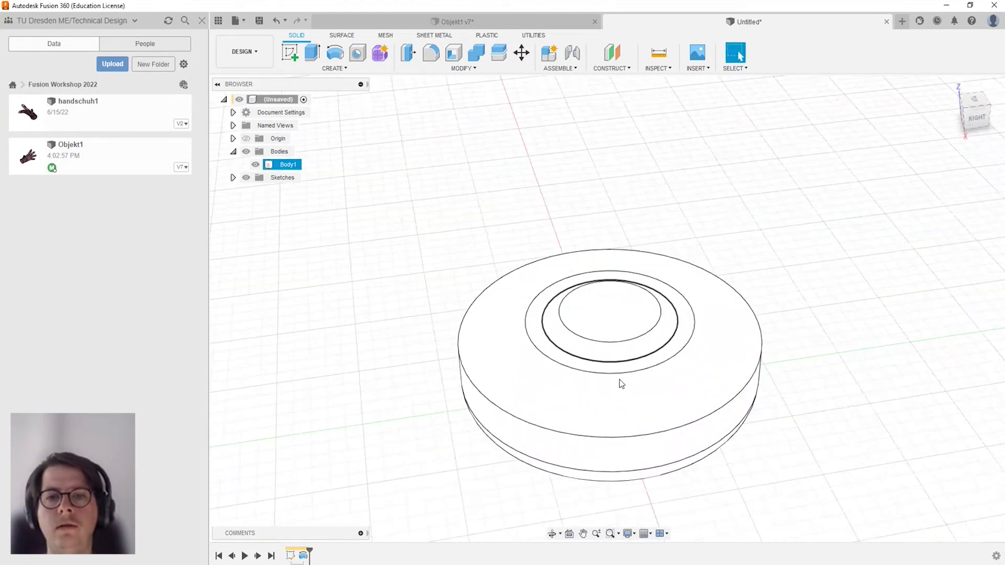
key(Escape)
click(632, 534)
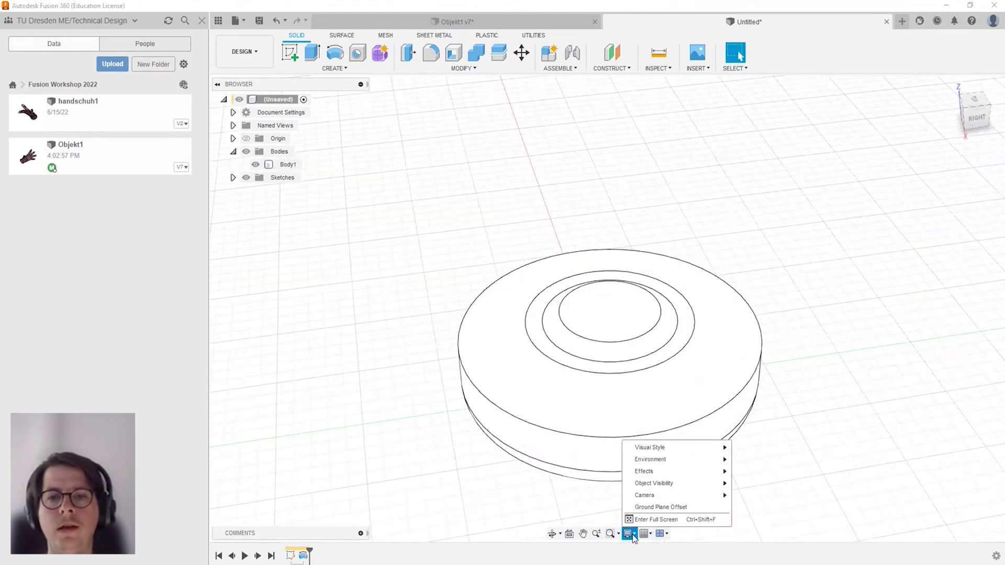
mouse_move(651, 448)
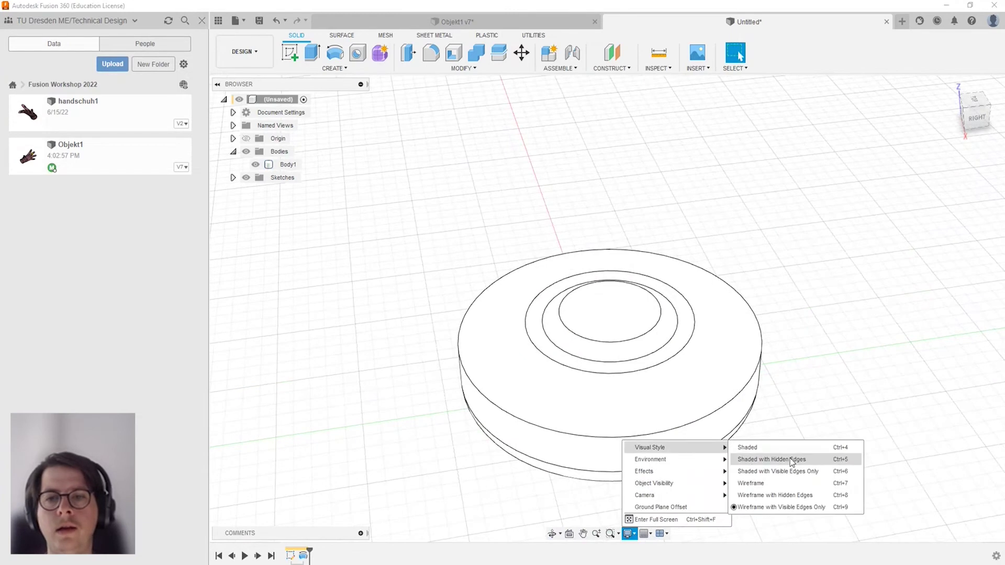
click(793, 460)
mouse_move(814, 339)
shift+middle_down()
mouse_move(792, 366)
mouse_move(722, 304)
shift+middle_up()
drag(652, 317, 675, 335)
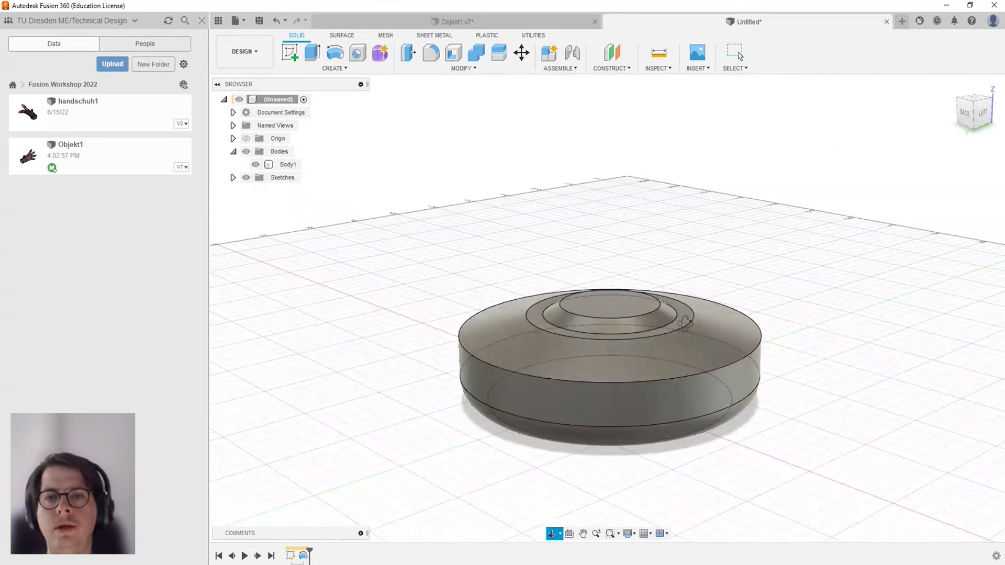
click(740, 56)
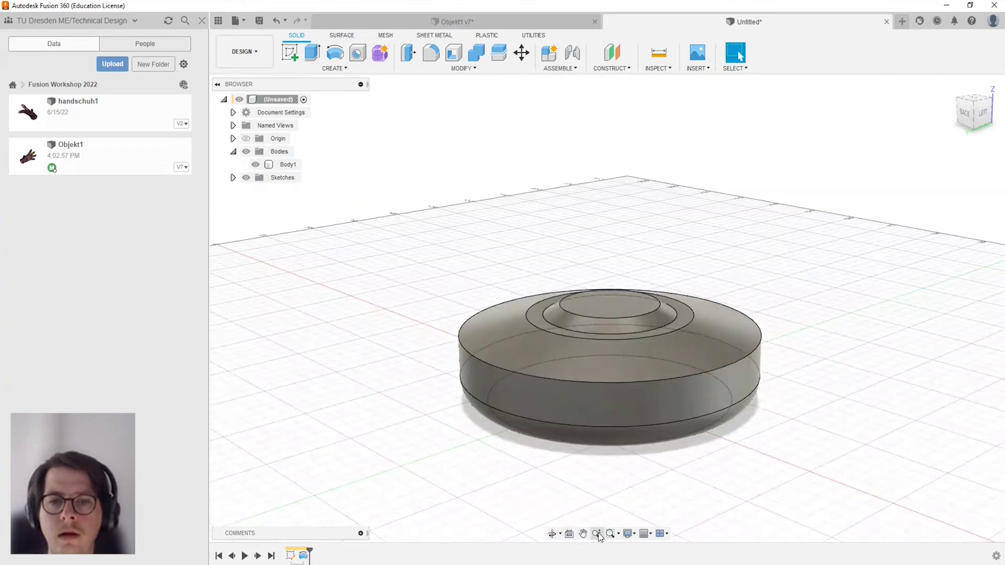
click(631, 534)
mouse_move(676, 448)
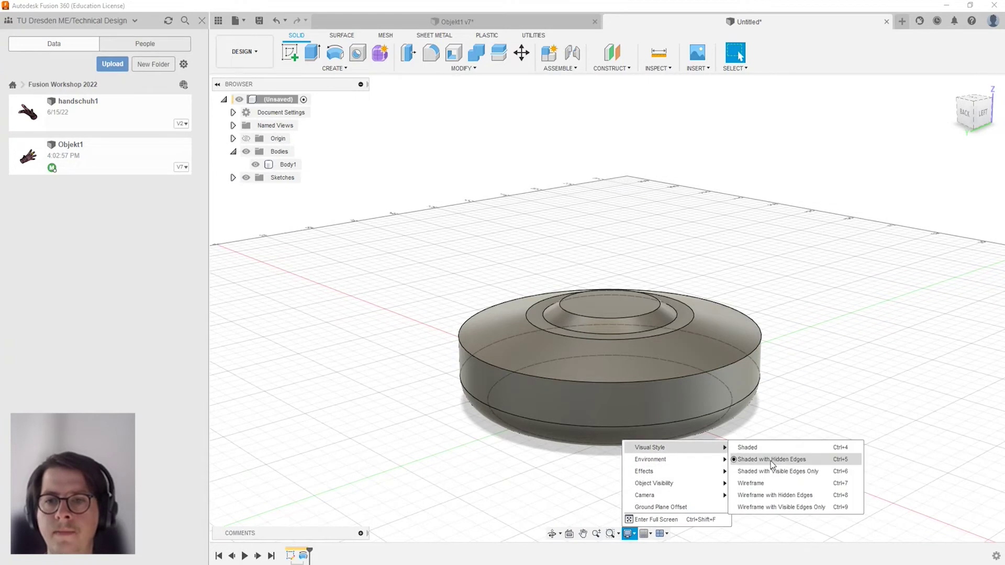
click(805, 473)
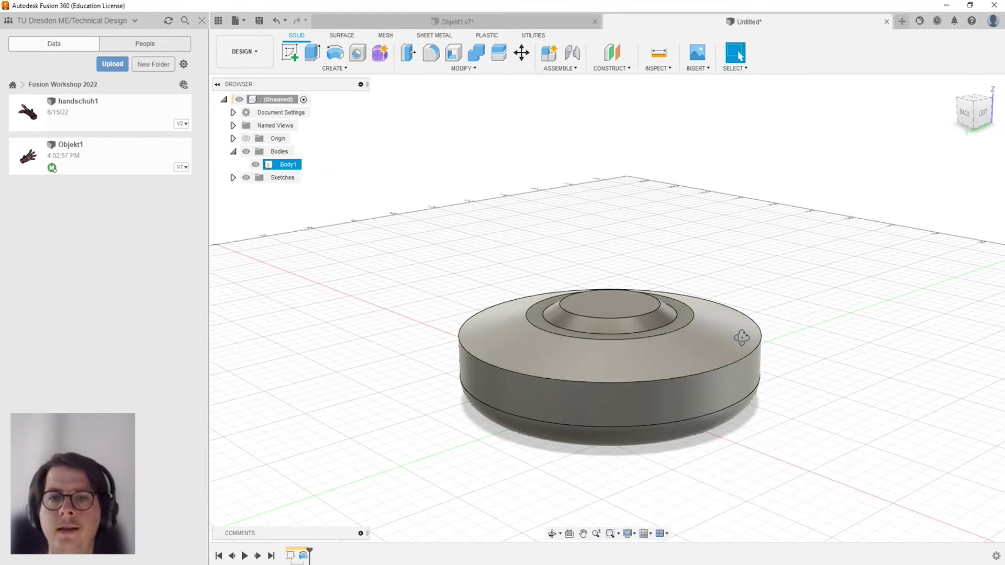
shift+middle_drag(850, 401, 853, 419)
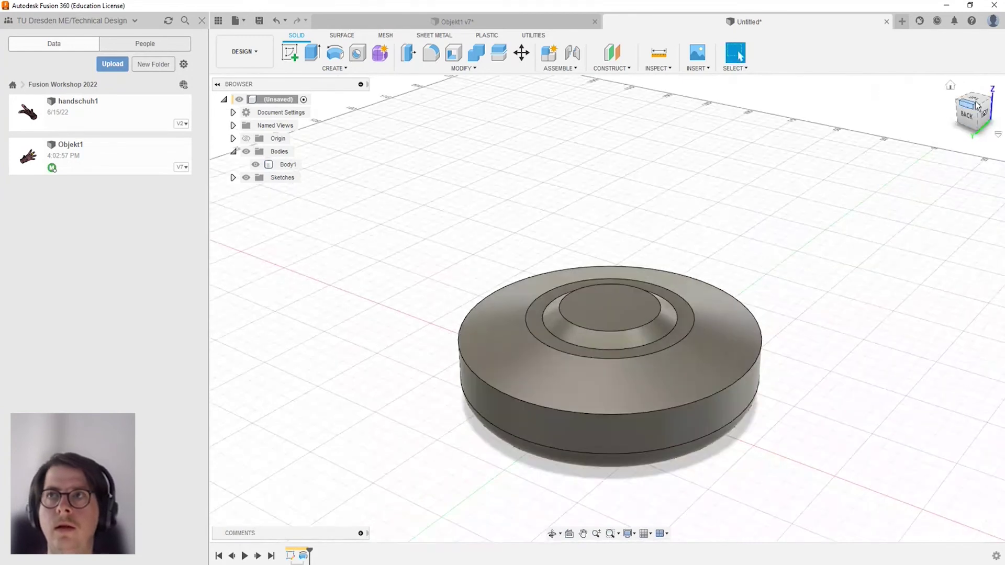
click(975, 100)
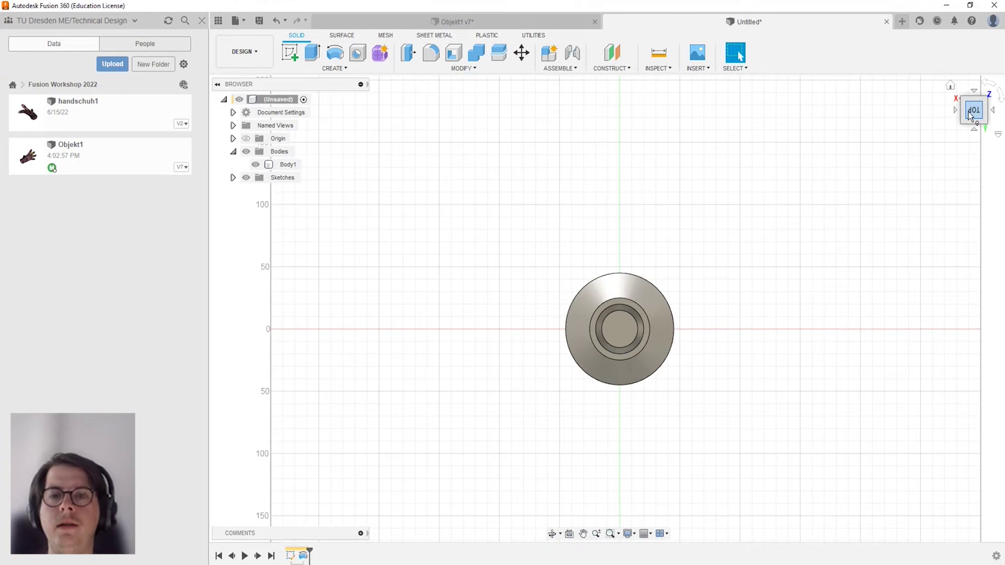
Start Create Sketch, then zoom and orbit to a tilted view of the disc.
click(290, 54)
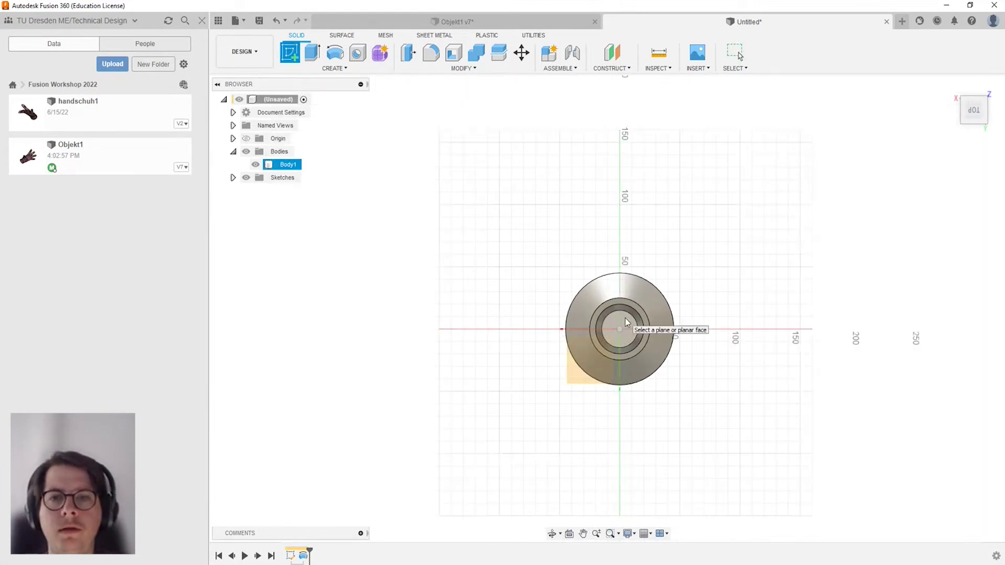
scroll(683, 321, up, 3)
scroll(576, 352, up, 3)
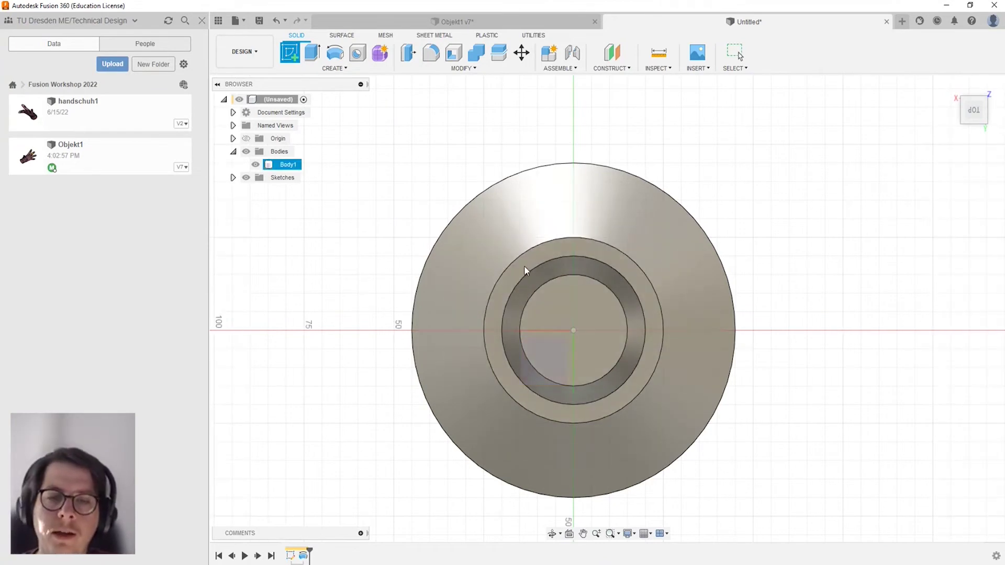
shift+middle_drag(654, 339, 658, 315)
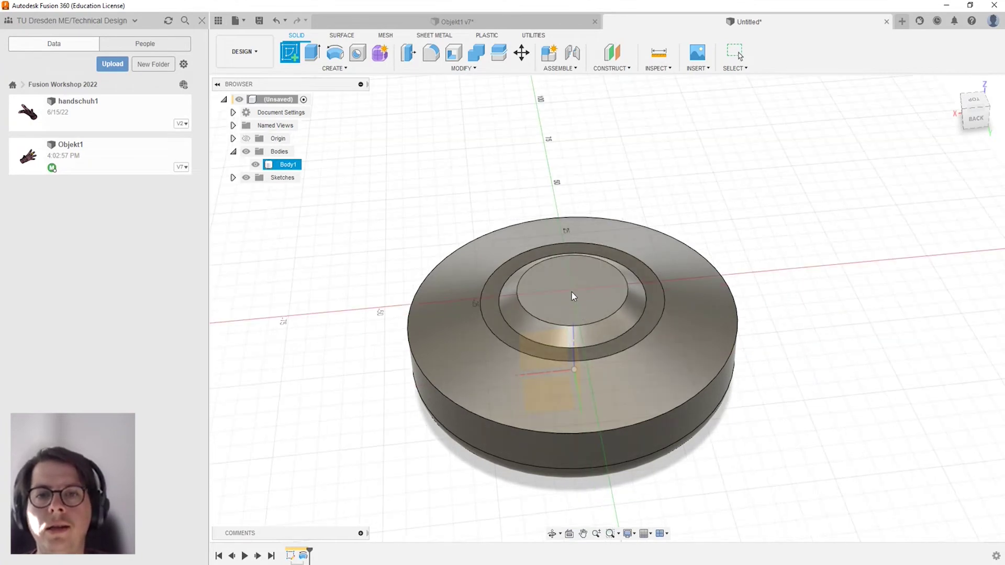
Sketch on the top ring face, project its two circles, and hide Body1.
click(610, 352)
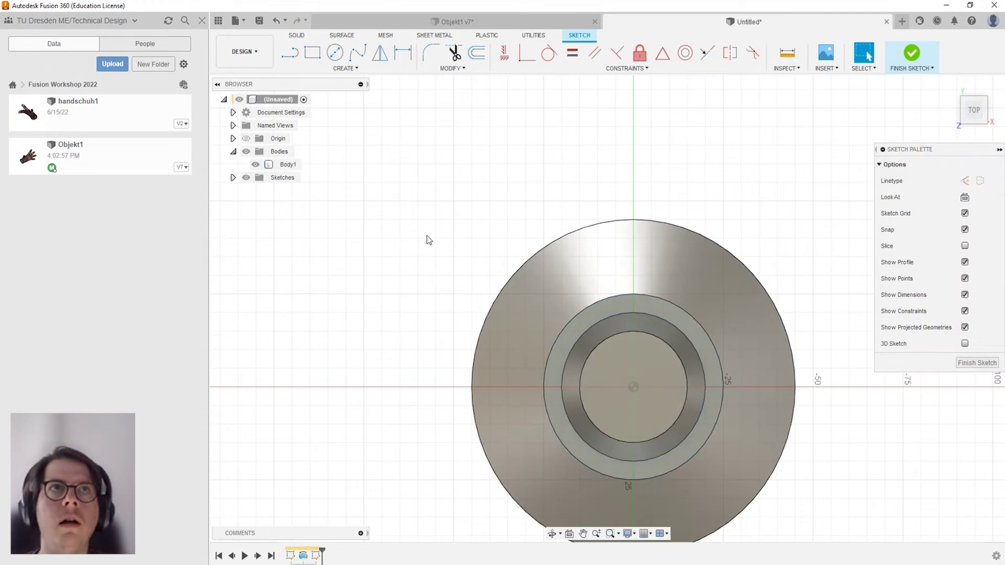
scroll(426, 236, down, 3)
scroll(427, 236, down, 1)
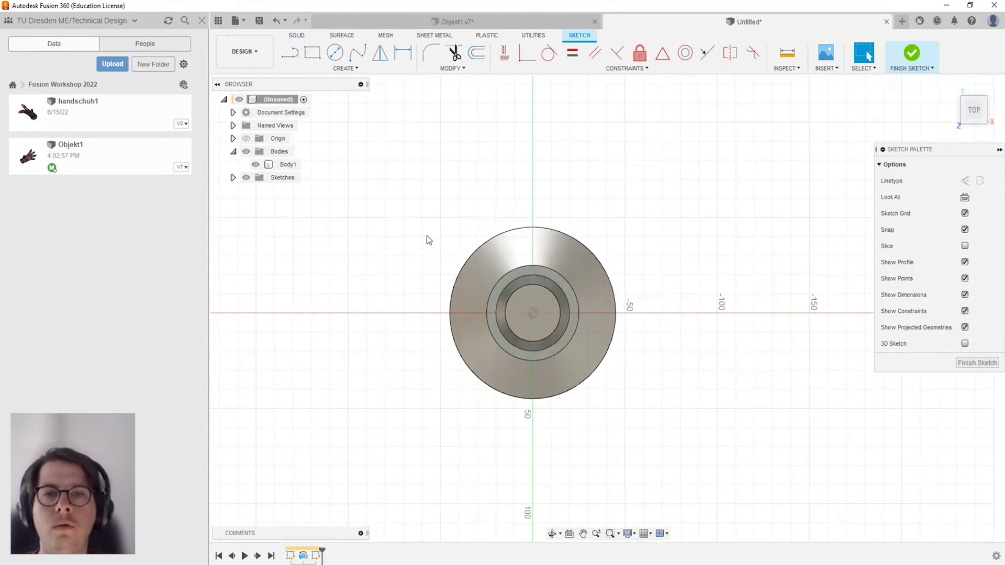
click(336, 69)
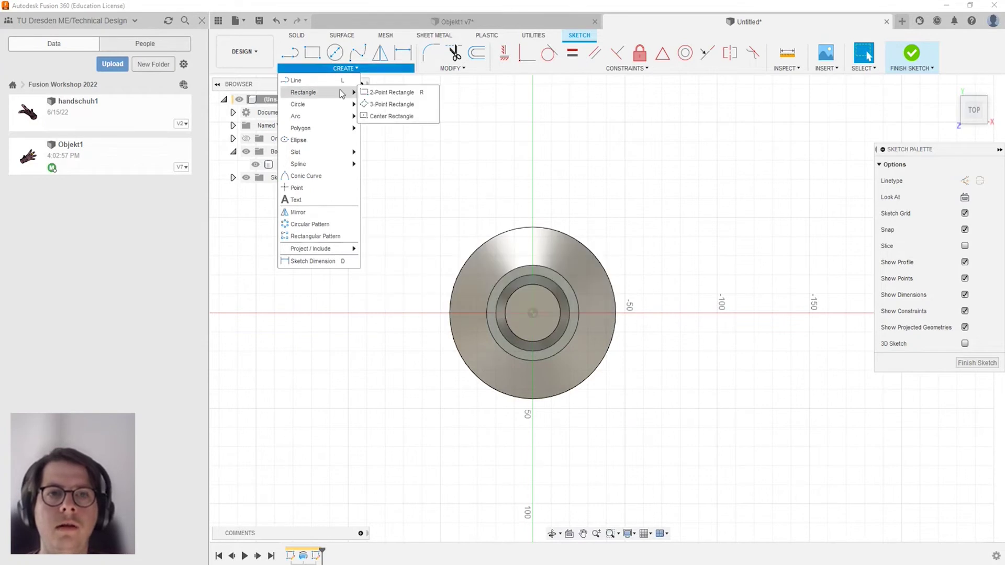
mouse_move(312, 248)
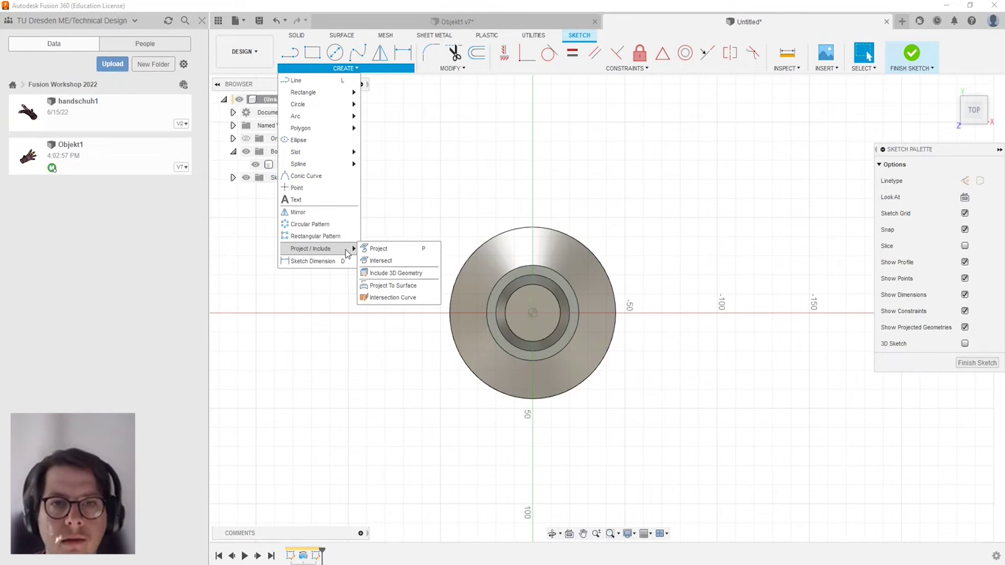
click(373, 252)
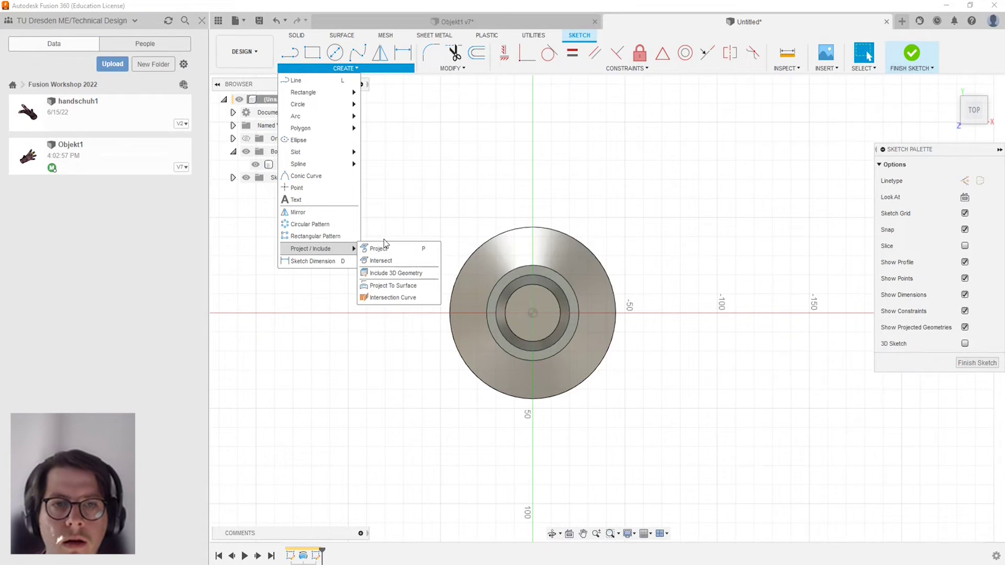
click(442, 191)
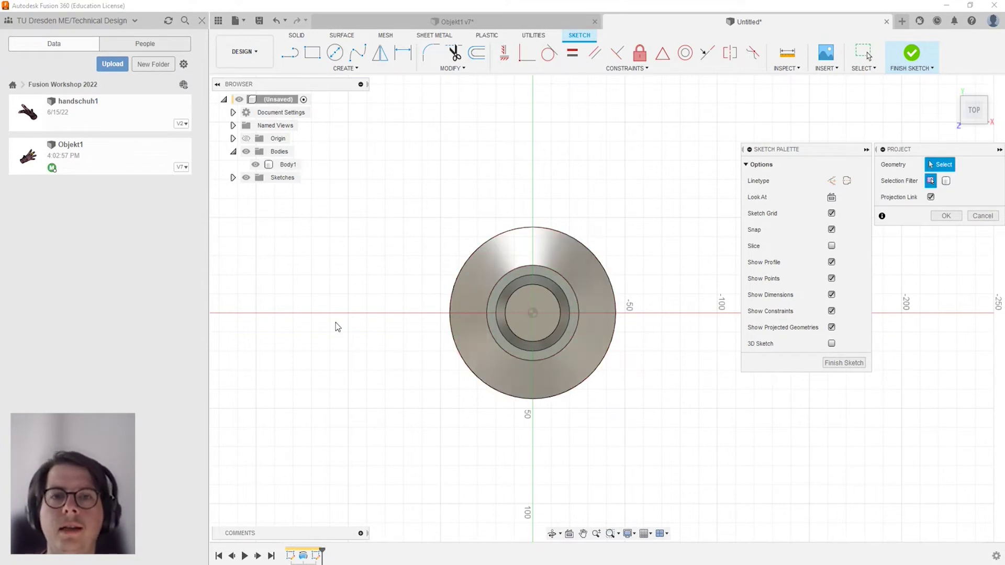
click(534, 257)
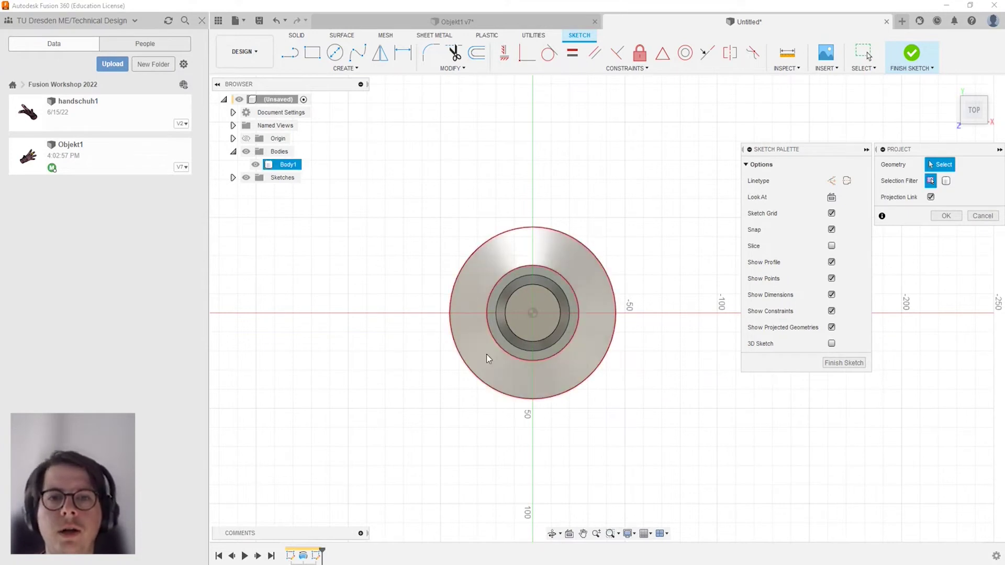
click(499, 383)
click(946, 217)
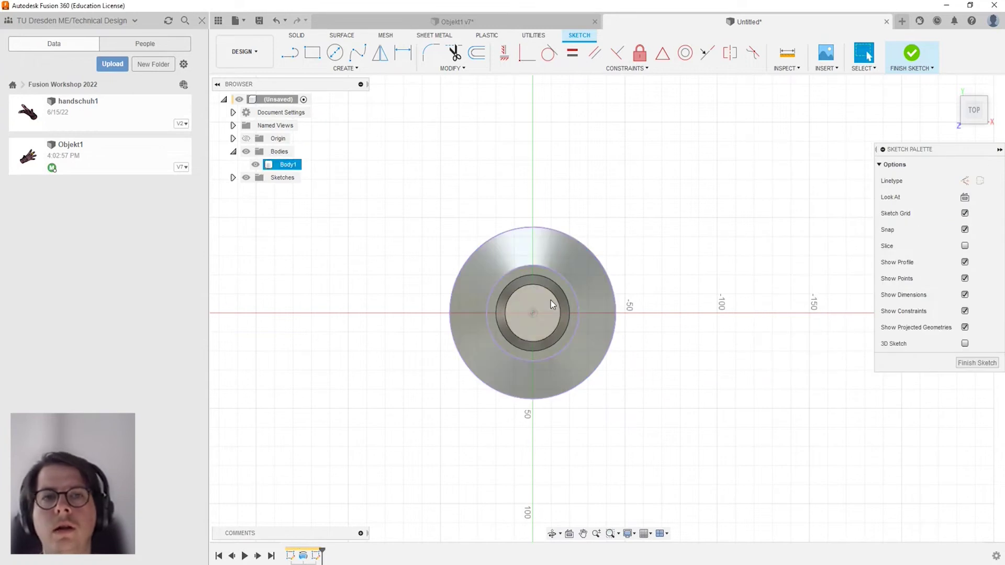
click(255, 165)
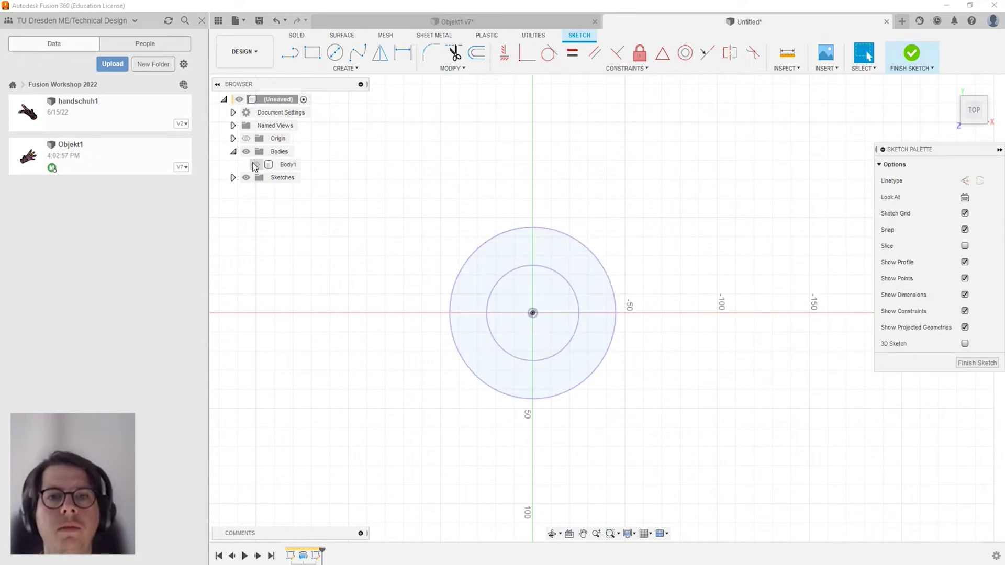
Open the sketch Create menu to reach the Rectangle options.
scroll(551, 375, up, 3)
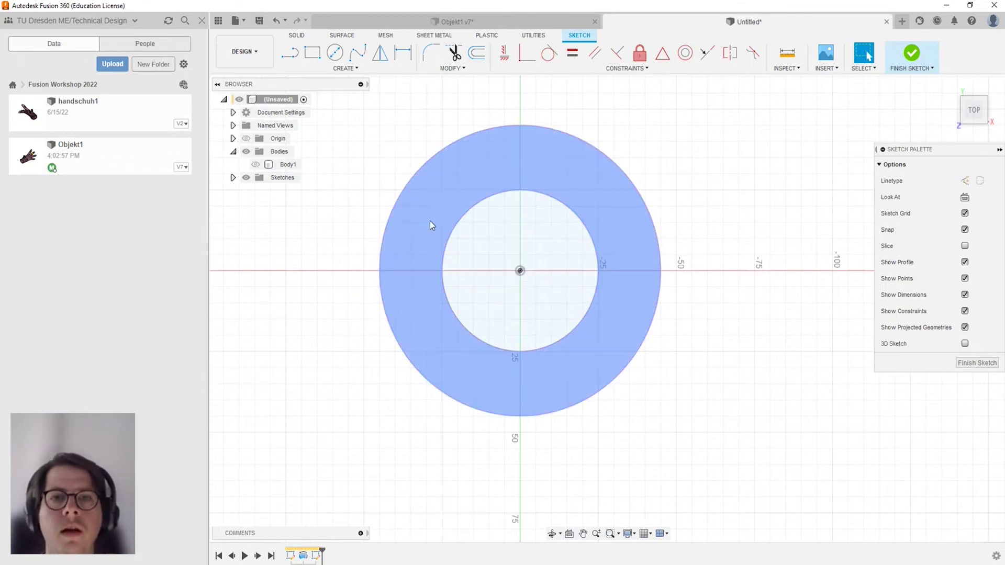
click(334, 70)
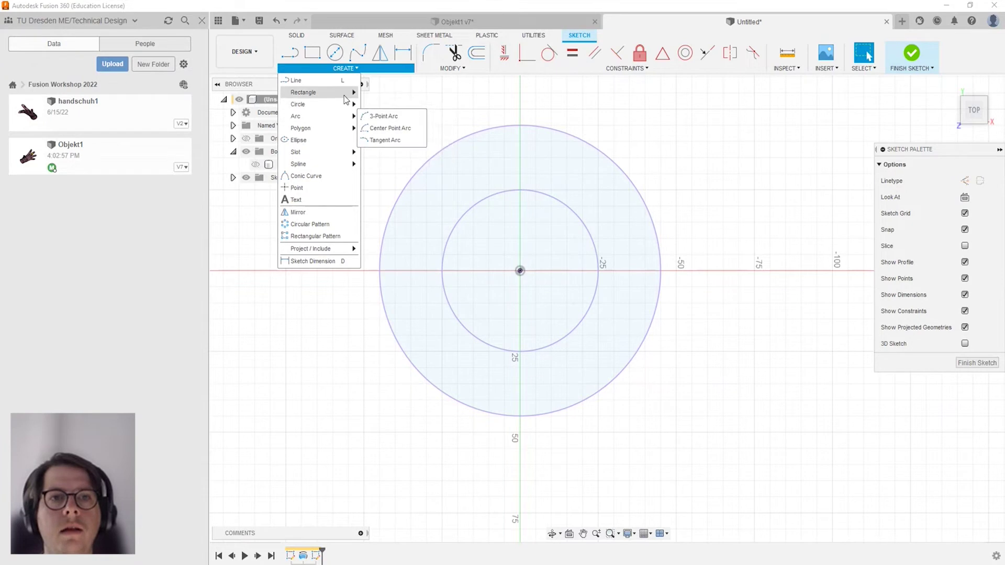
mouse_move(303, 93)
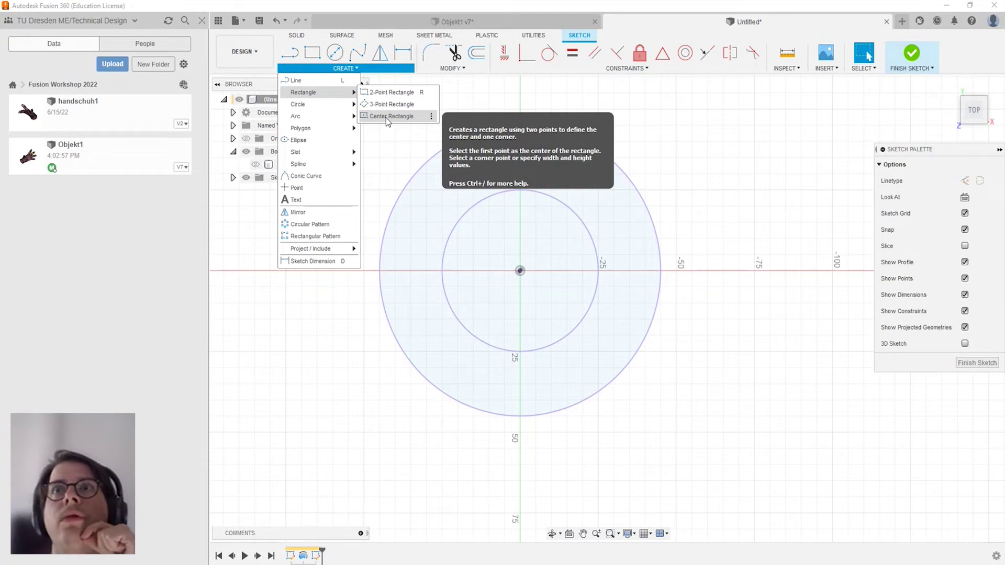
Draw a tall, narrow center rectangle centred on the outer circle's top point.
click(387, 117)
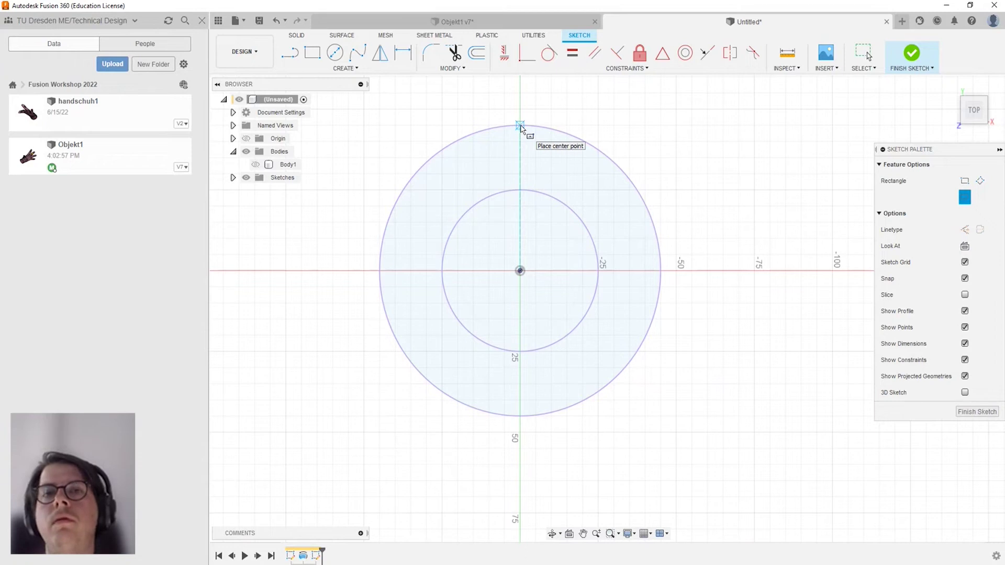
click(520, 126)
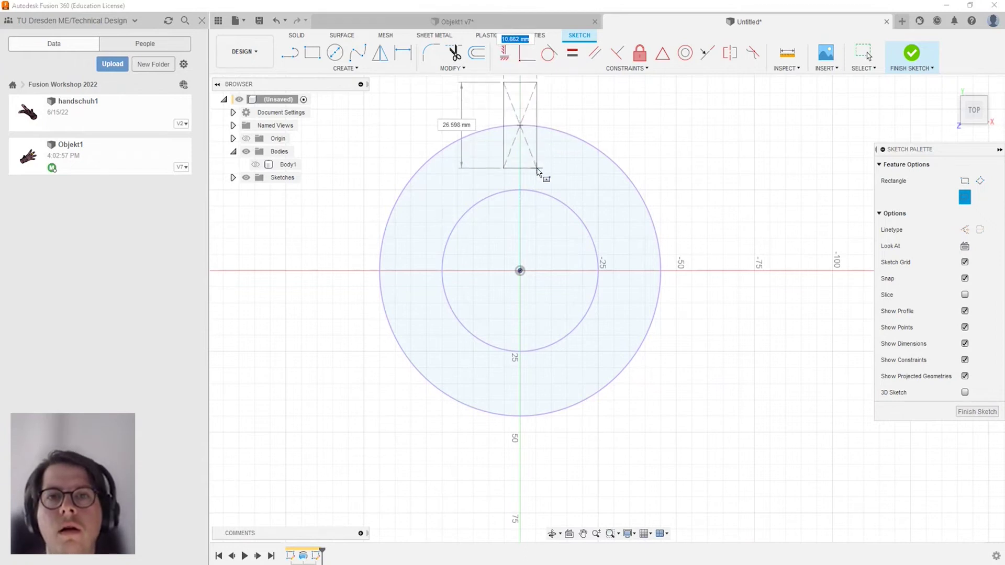
scroll(535, 189, down, 3)
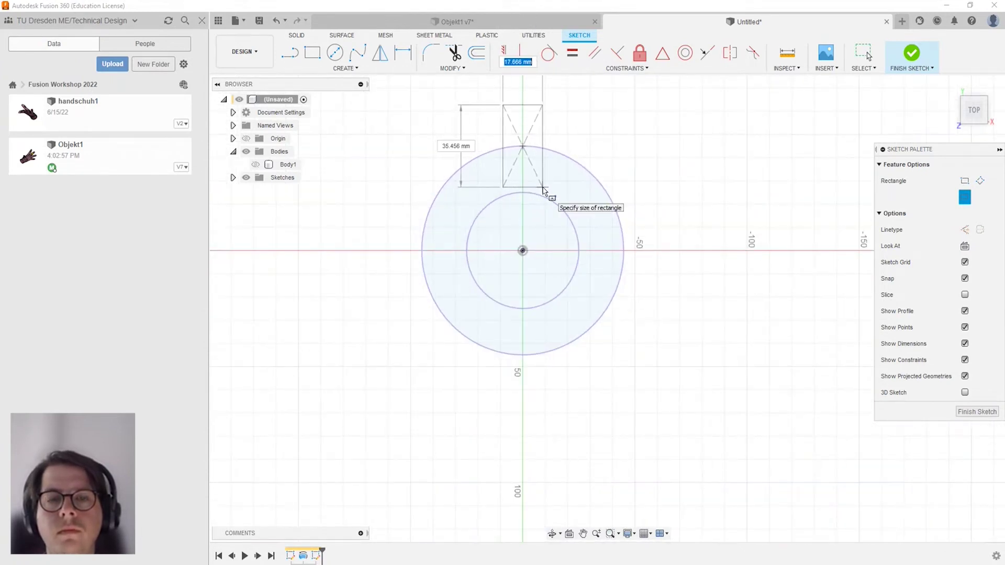
click(543, 189)
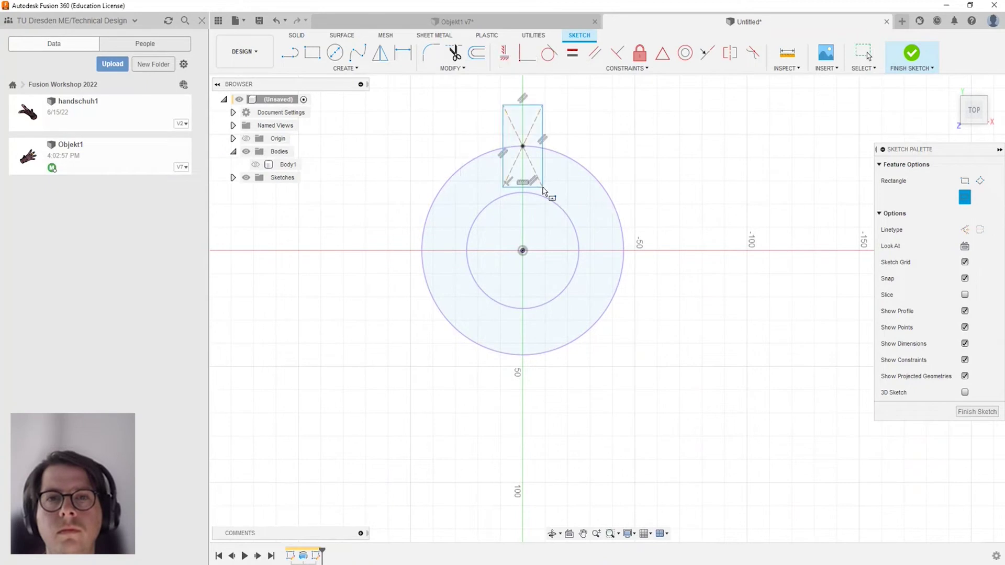
scroll(487, 232, up, 2)
scroll(487, 232, down, 3)
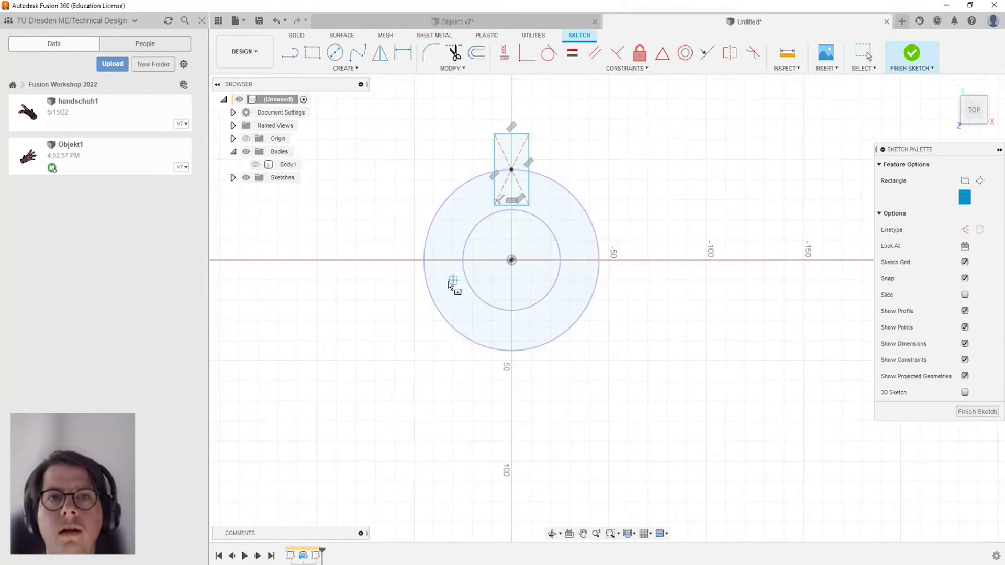
scroll(451, 283, down, 2)
click(402, 53)
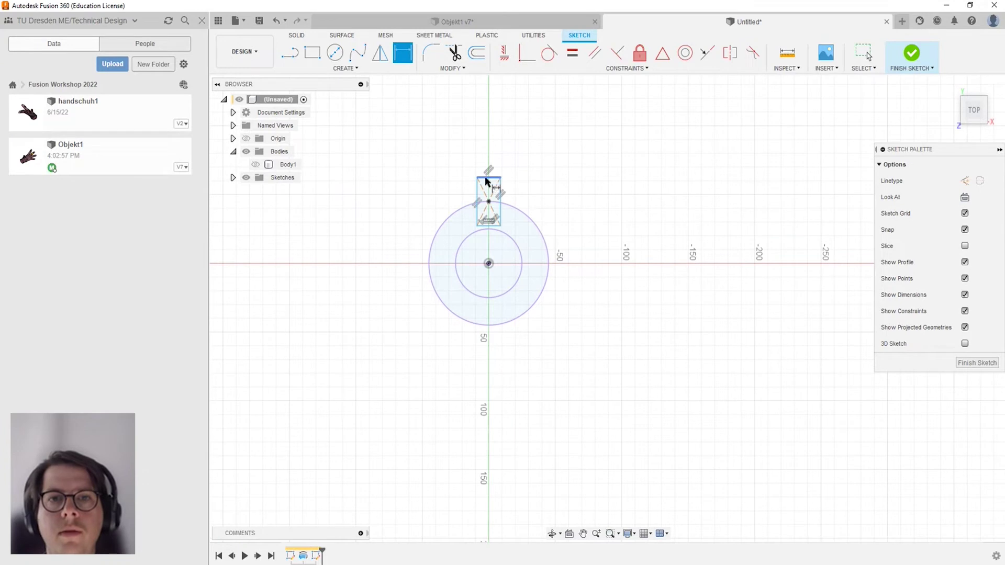
Dimension the rectangle's left edge to a 34 mm height.
click(478, 203)
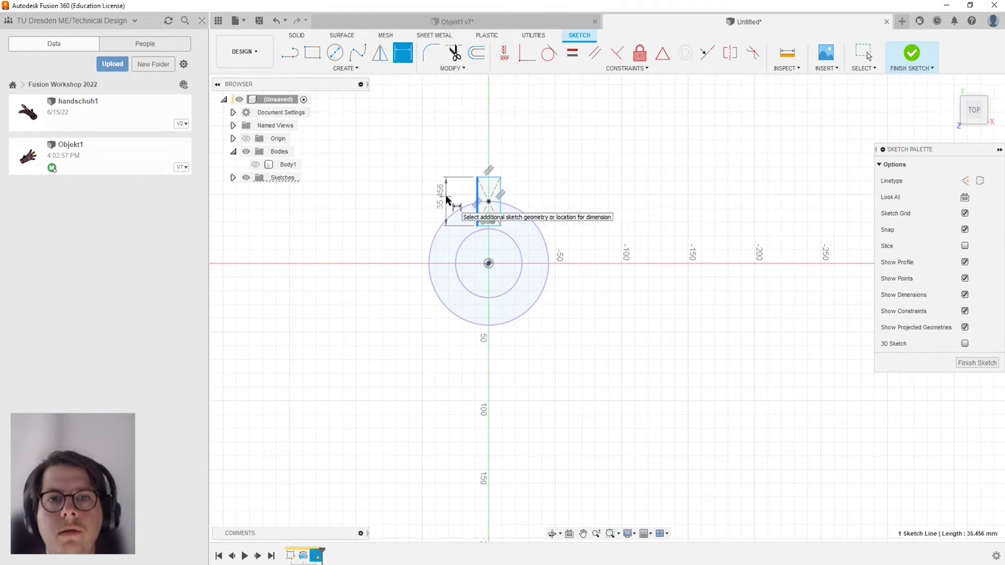
click(446, 198)
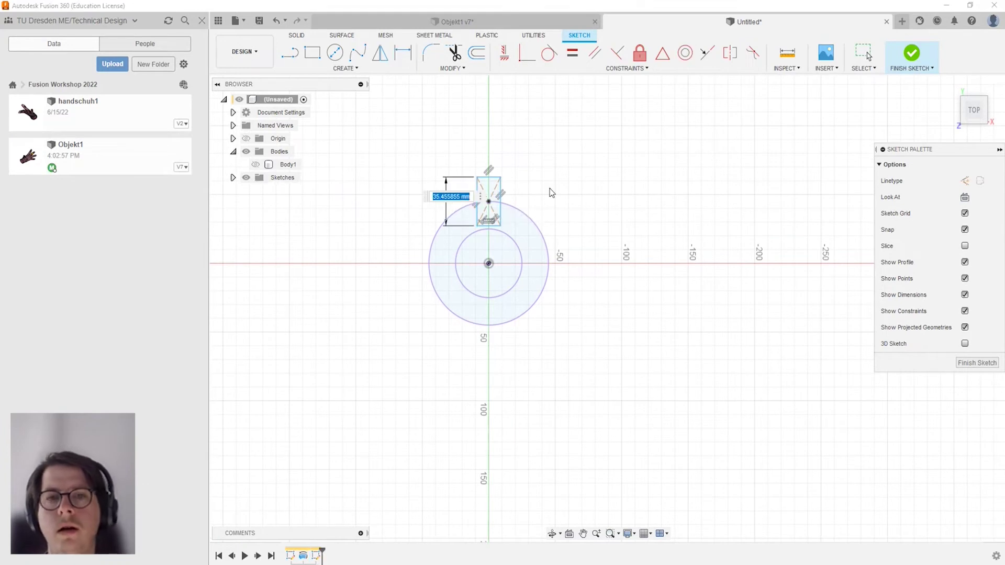
text(34)
key(Return)
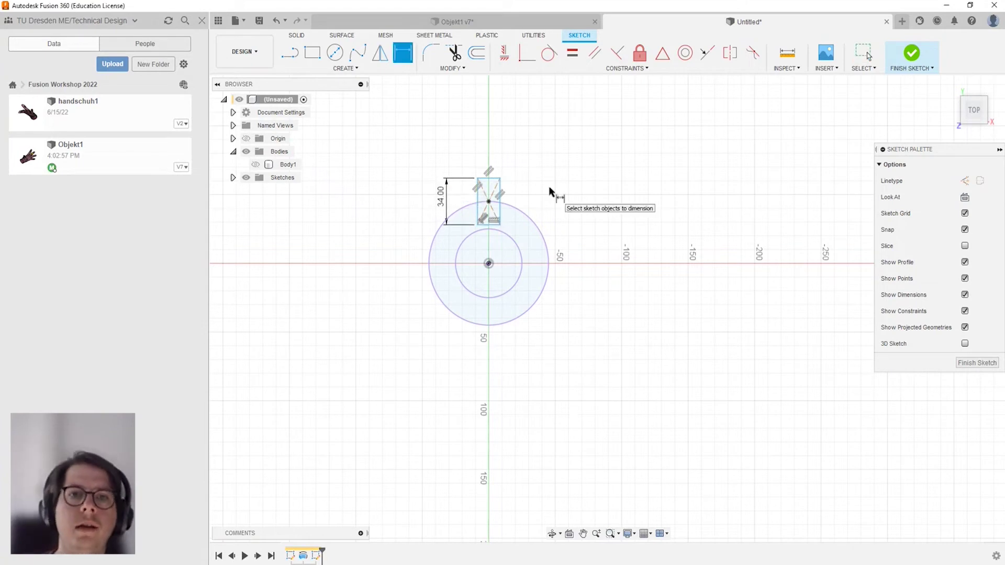
scroll(492, 157, down, 2)
scroll(498, 180, up, 3)
Dimension the top edge to 16 mm width, then select the top-right corner and centre points.
click(498, 181)
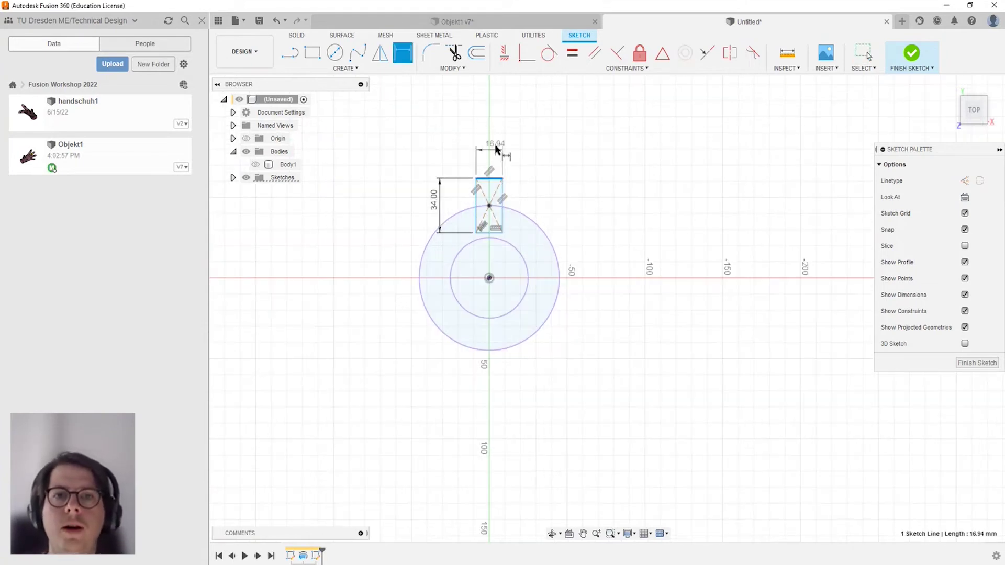
click(494, 134)
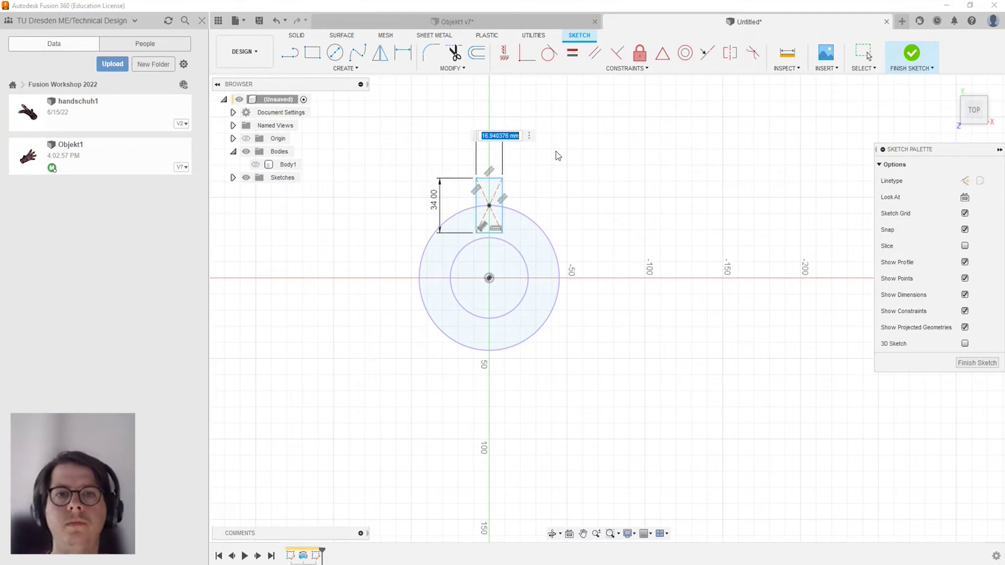
text(16)
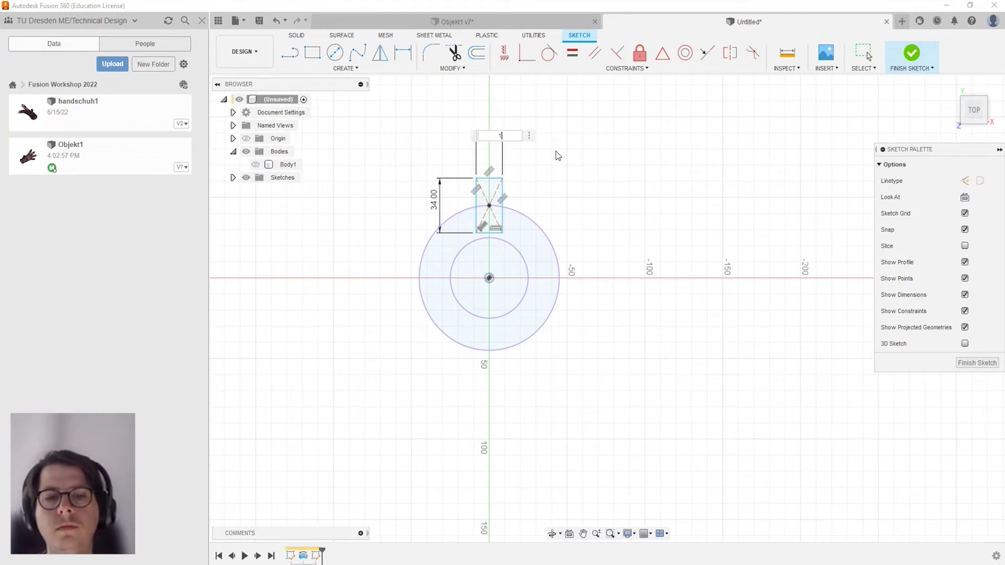
key(Return)
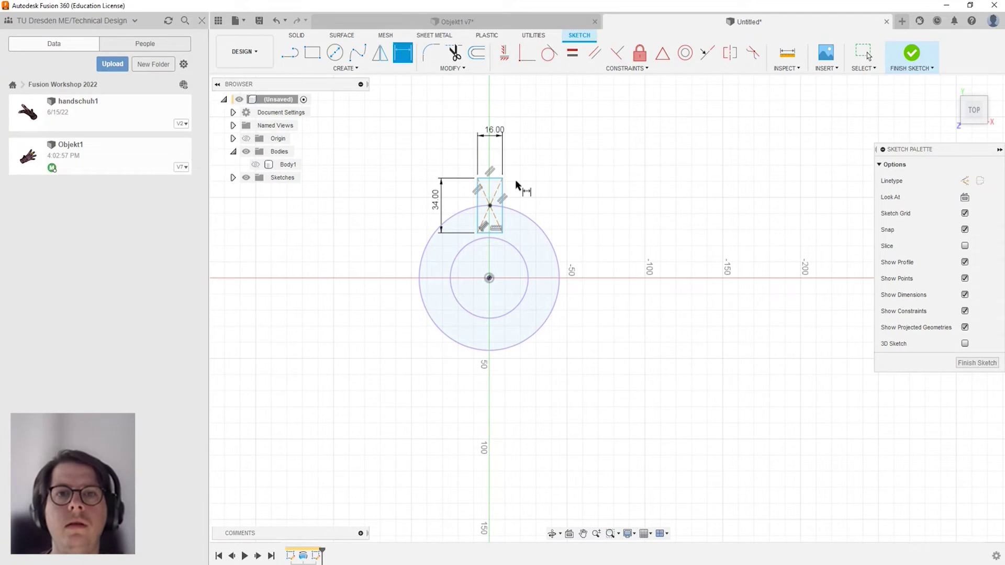
scroll(485, 212, up, 1)
scroll(489, 209, up, 4)
click(536, 125)
click(499, 205)
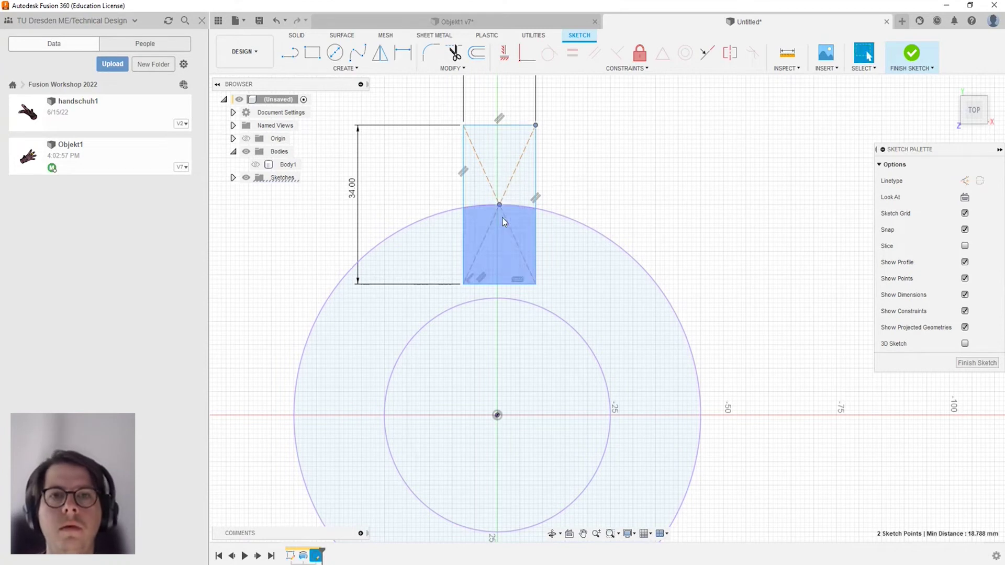
scroll(500, 207, down, 2)
mouse_move(500, 205)
mouse_down()
mouse_move(674, 412)
mouse_move(472, 225)
mouse_move(501, 215)
mouse_up()
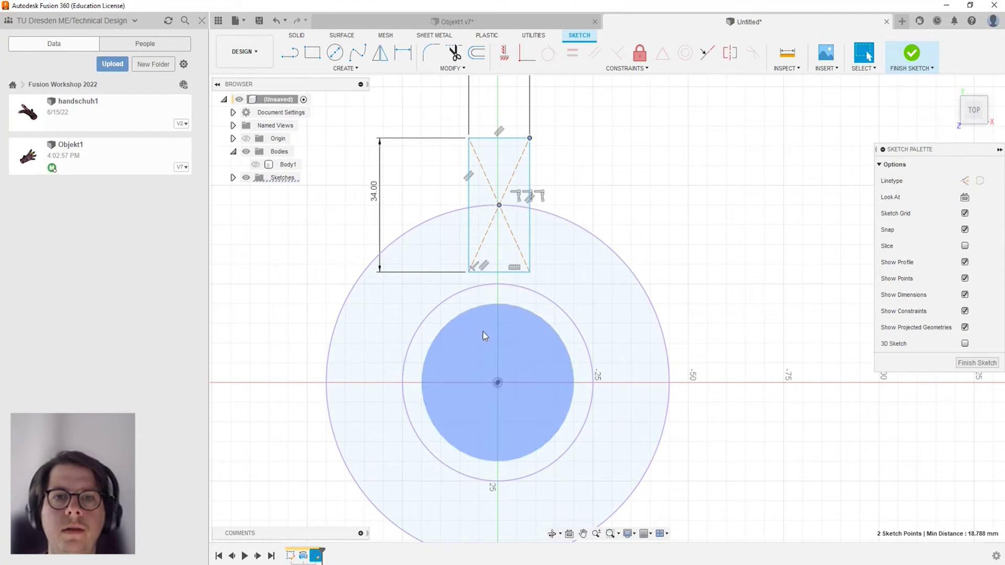
scroll(494, 366, down, 3)
middle_drag(663, 200, 664, 128)
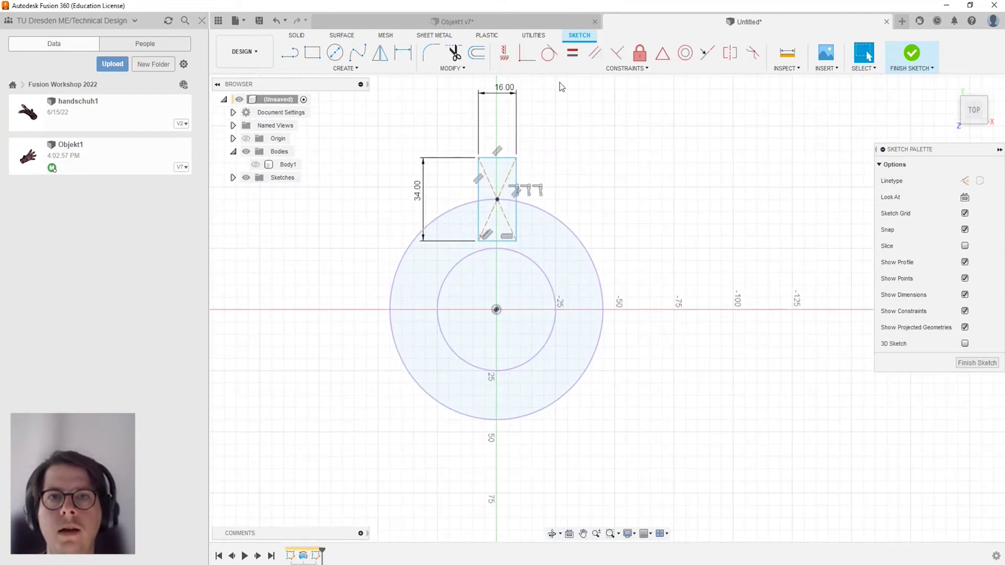
click(708, 53)
click(496, 199)
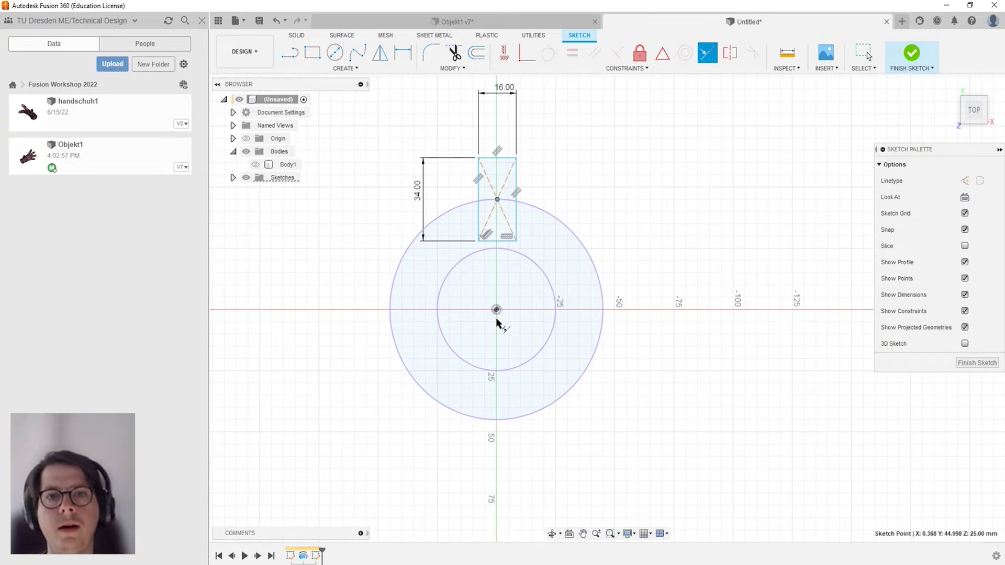
click(497, 309)
key(Escape)
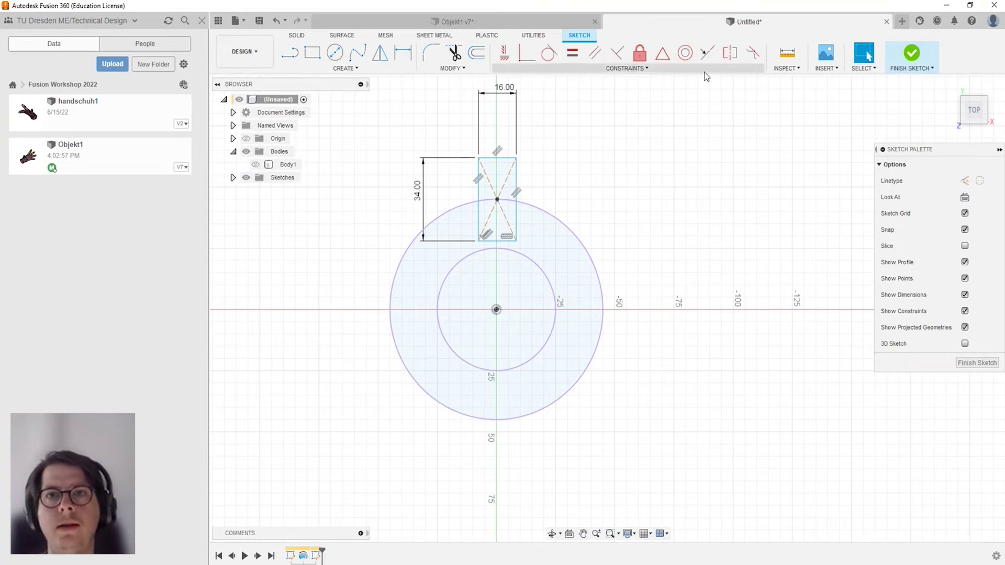
click(505, 53)
click(515, 222)
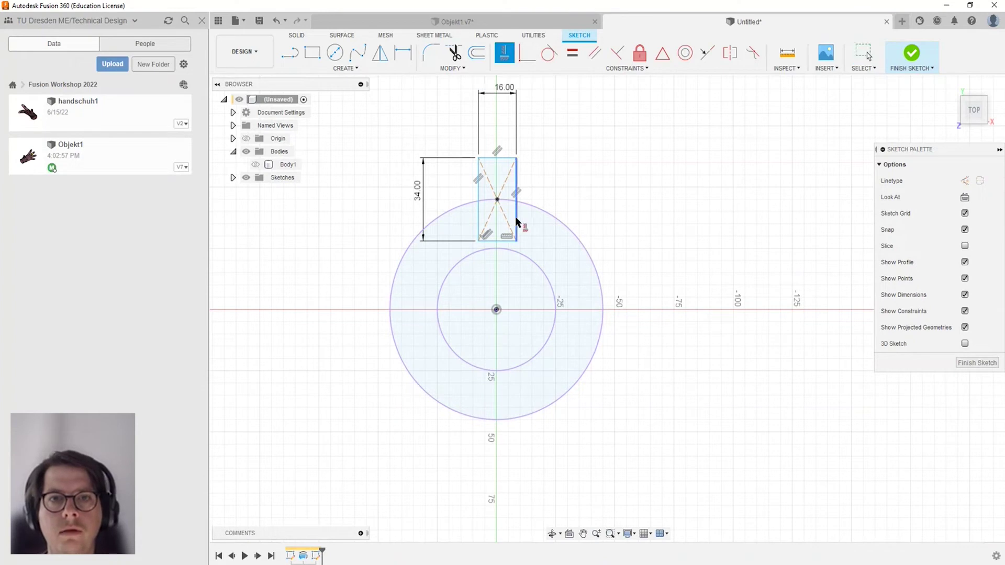
click(497, 310)
key(Escape)
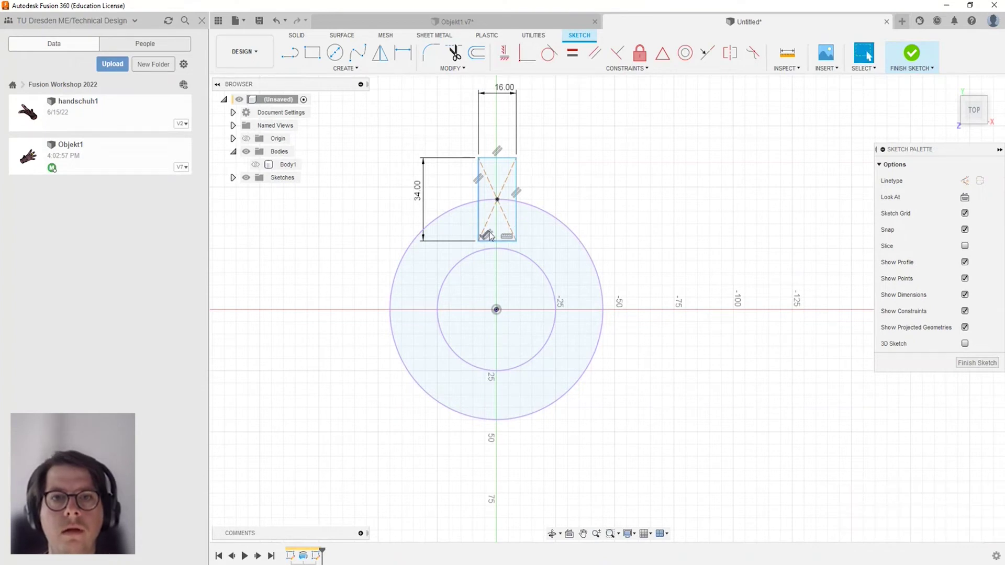
click(497, 200)
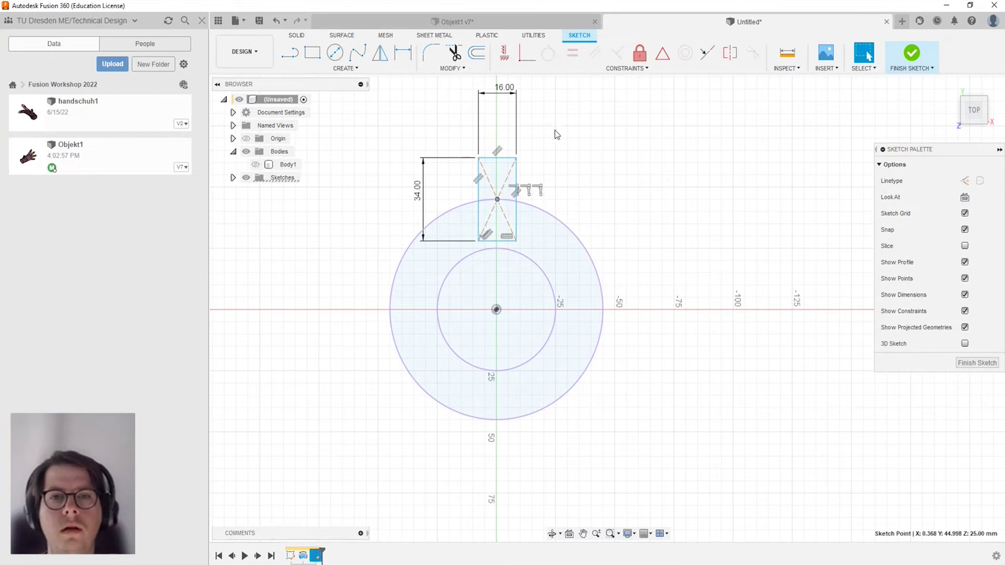
key(Escape)
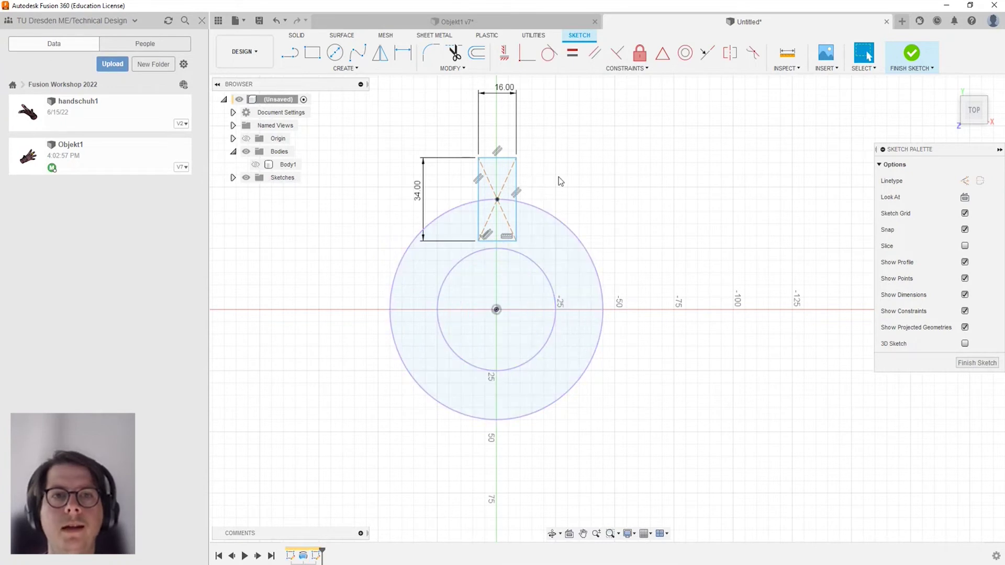
Circular-pattern the rectangle's four edges around the disc centre, previewing three evenly spaced copies.
click(348, 69)
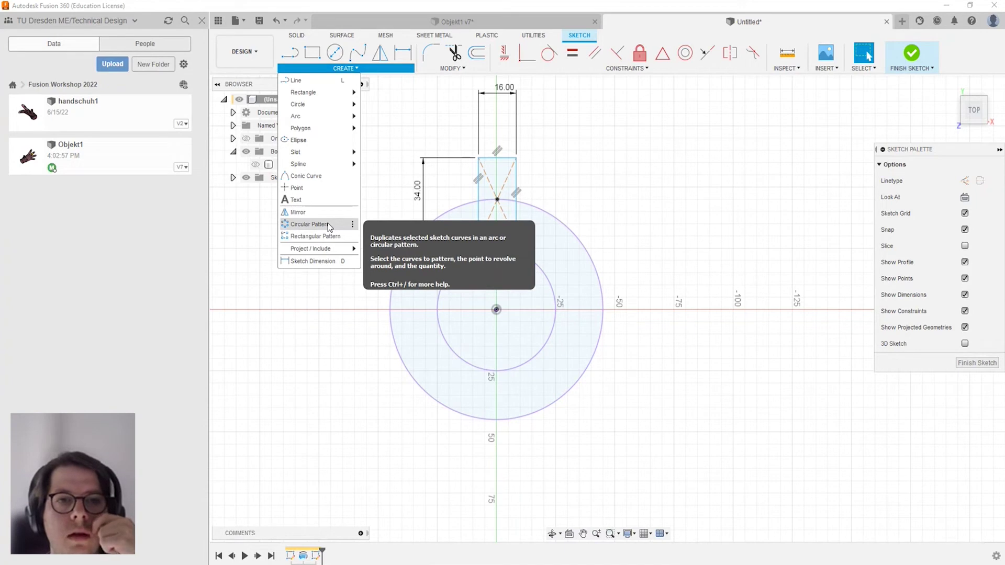
click(309, 224)
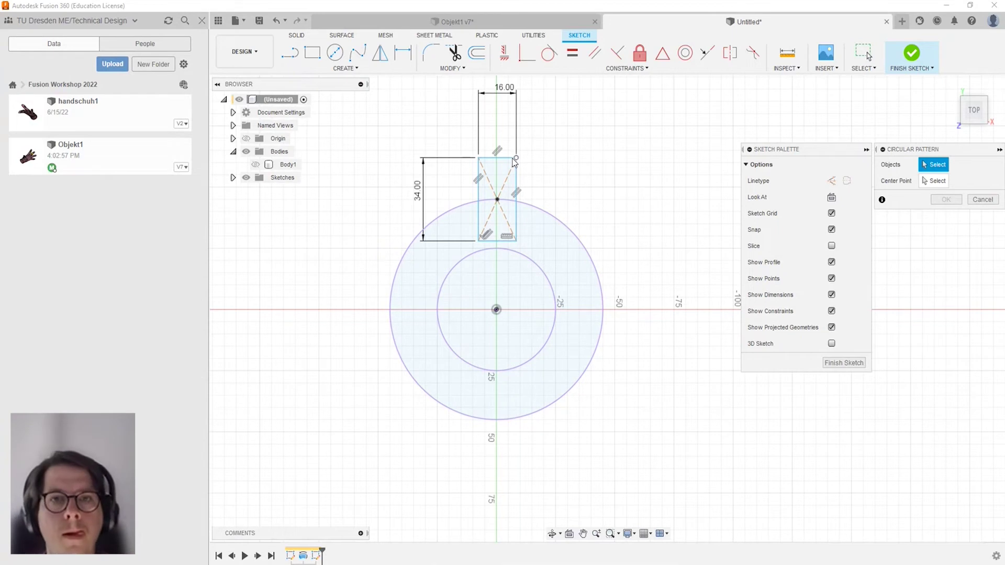
click(515, 178)
click(505, 158)
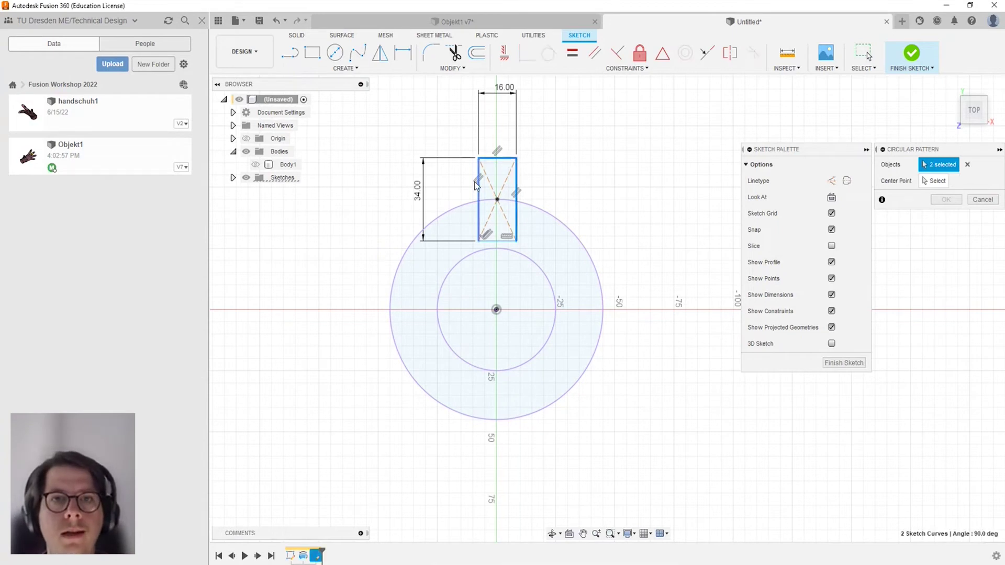
click(478, 210)
click(492, 239)
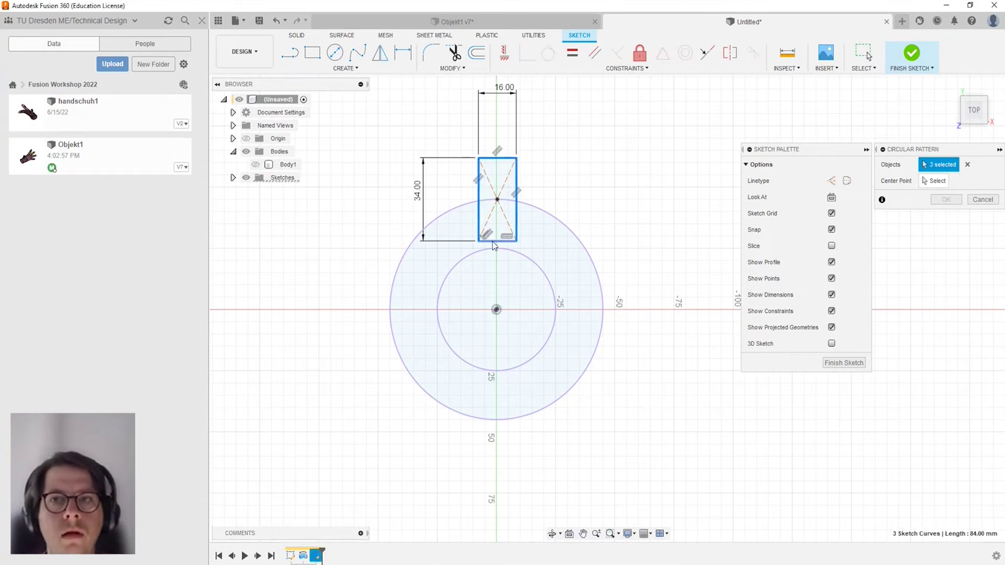
click(937, 181)
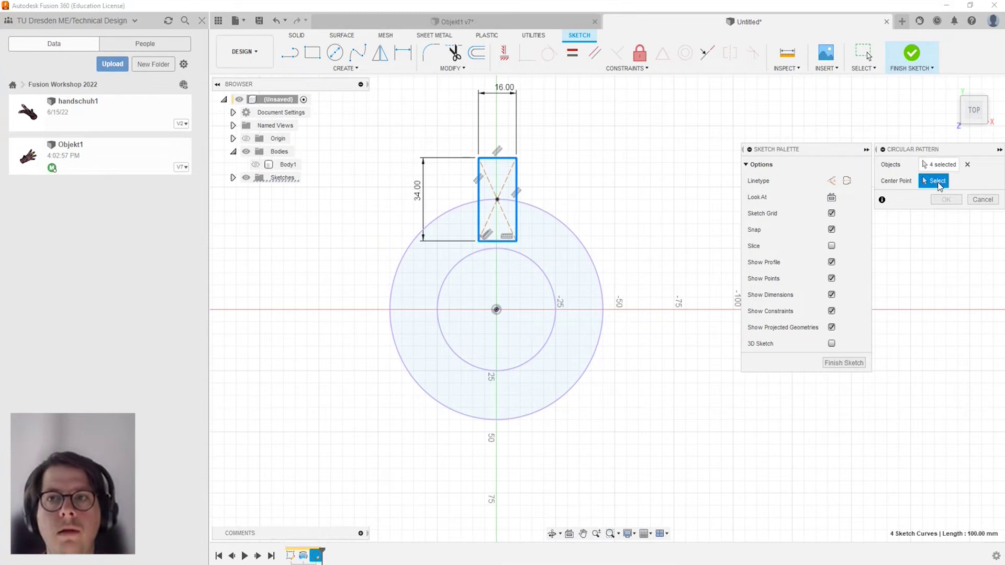
click(496, 310)
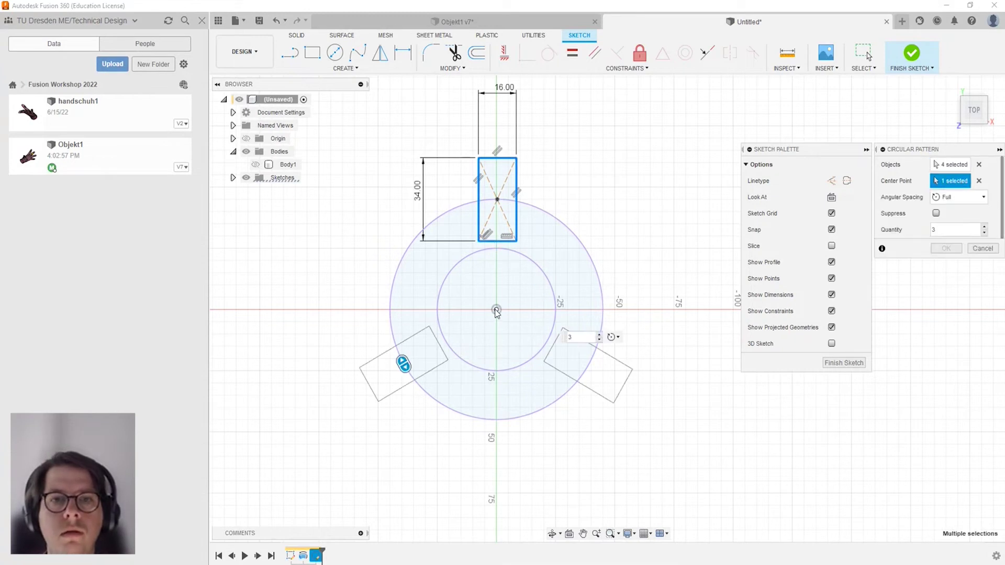
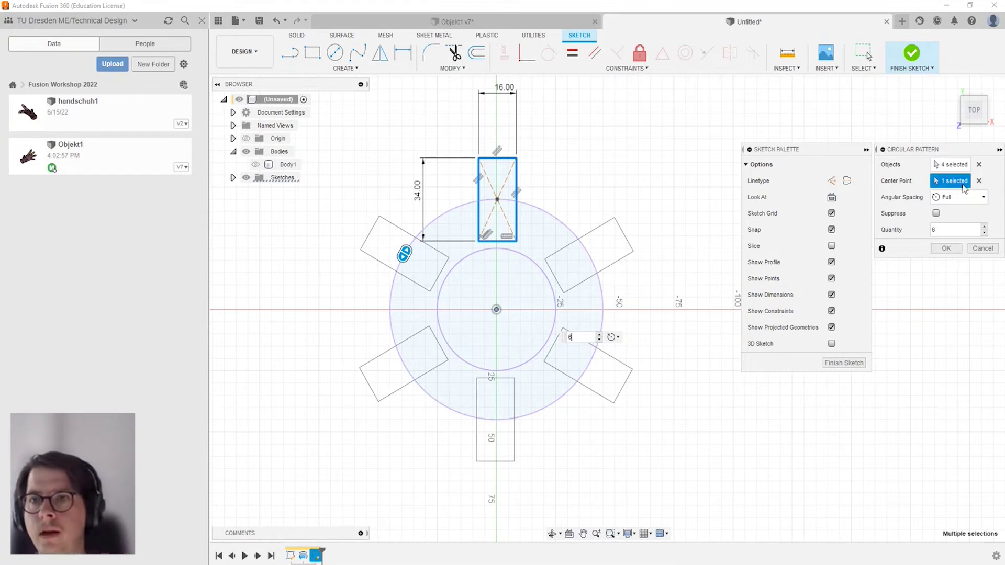
Keep Full angular spacing with quantity 6 and confirm the six-rectangle circular pattern.
click(965, 198)
click(965, 198)
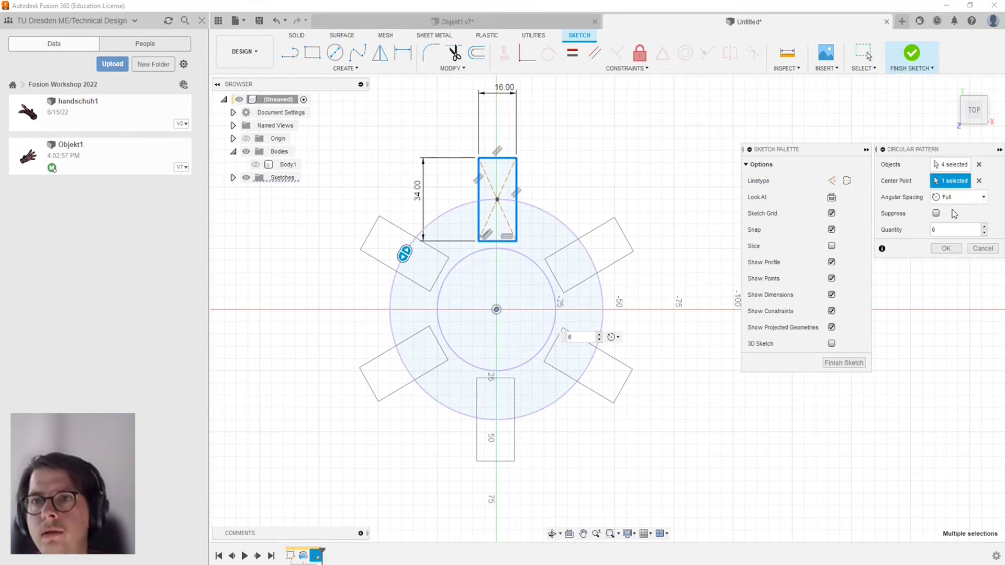
click(958, 198)
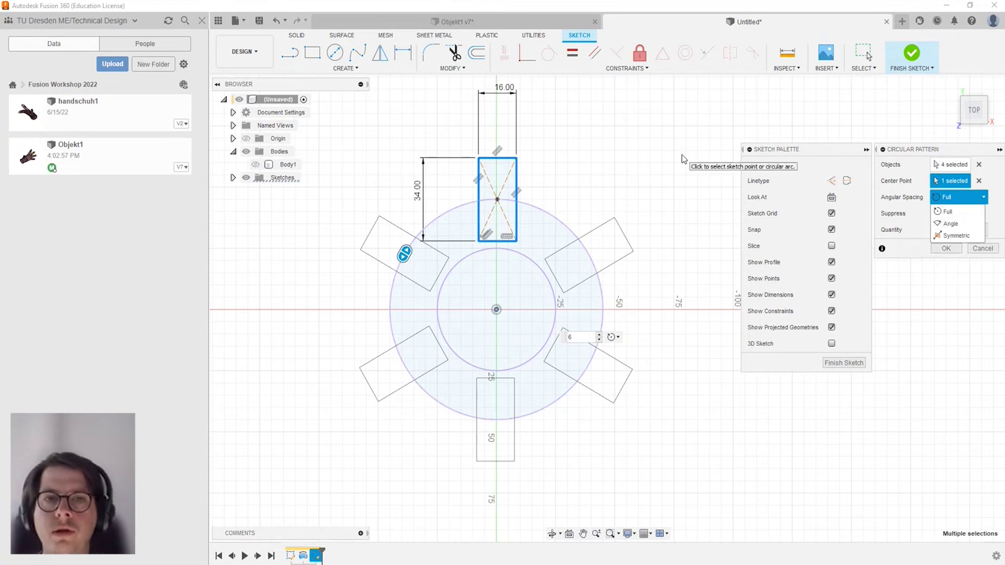
click(969, 203)
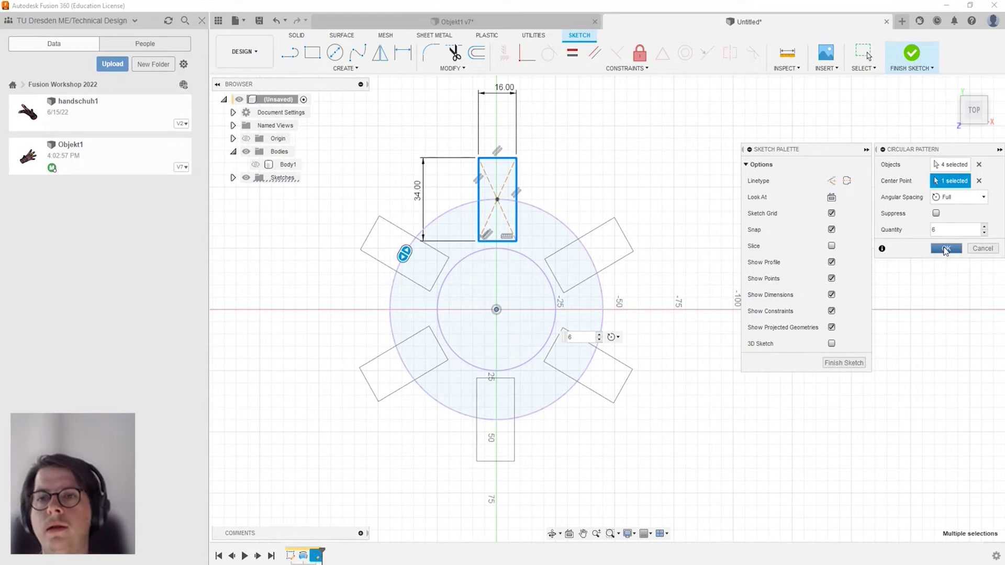
click(946, 249)
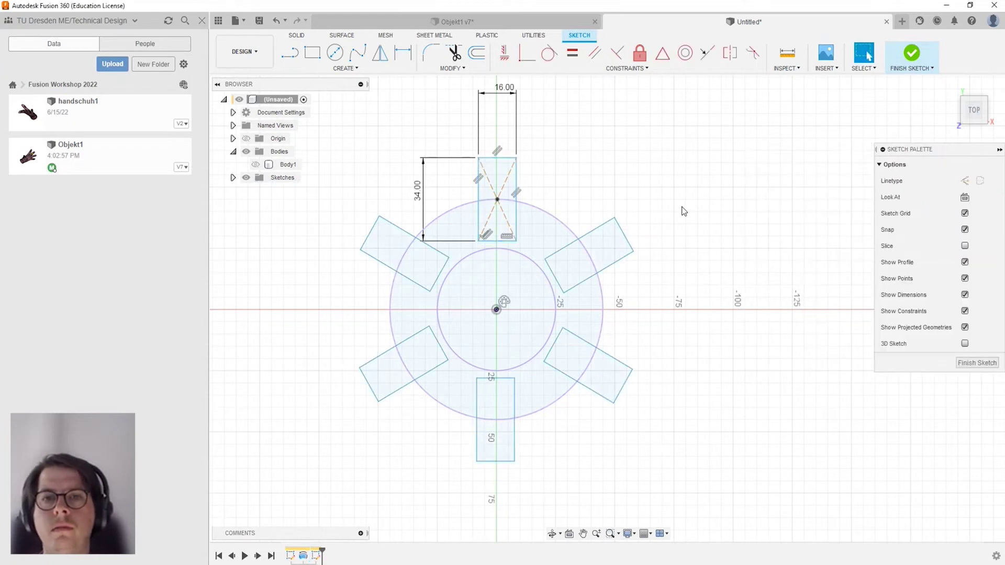
Finish the pocket sketch and unhide Body1 so the disc shows beneath the rectangles.
mouse_move(724, 269)
shift+middle_down()
mouse_move(705, 209)
mouse_move(730, 202)
mouse_move(715, 292)
mouse_move(740, 224)
mouse_move(831, 101)
shift+middle_up()
click(911, 54)
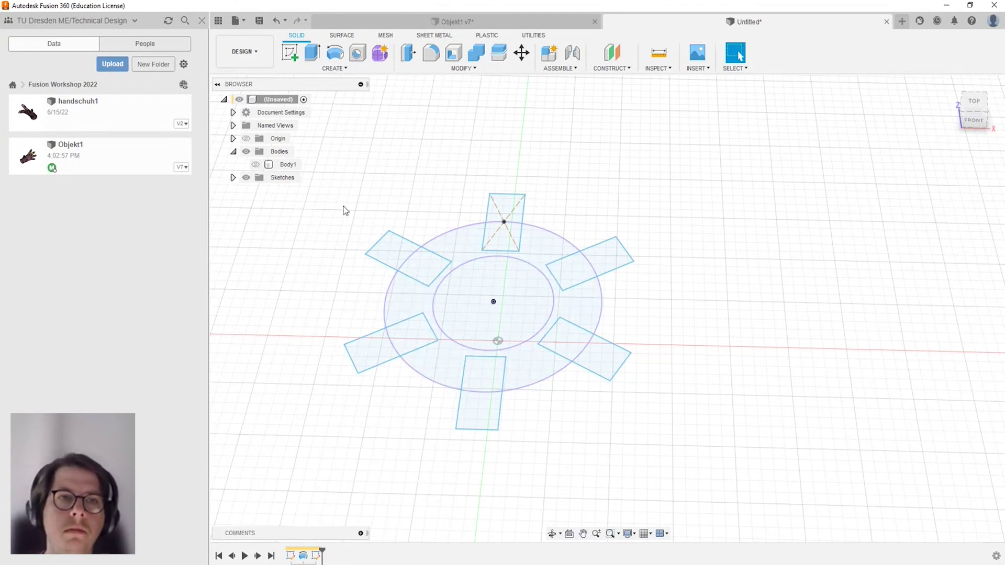
click(252, 165)
click(254, 165)
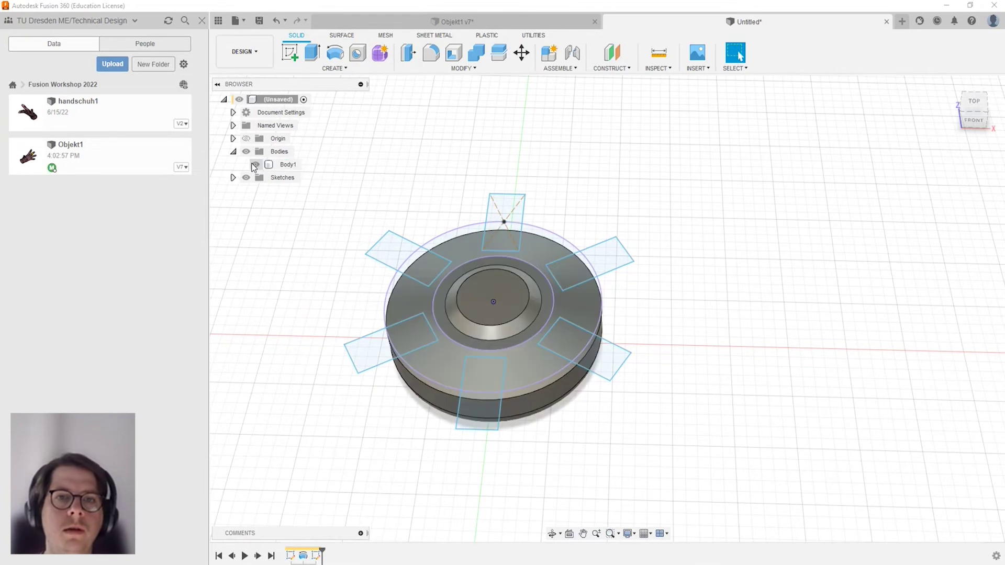
mouse_move(724, 369)
shift+middle_down()
mouse_move(713, 326)
mouse_move(713, 361)
shift+middle_up()
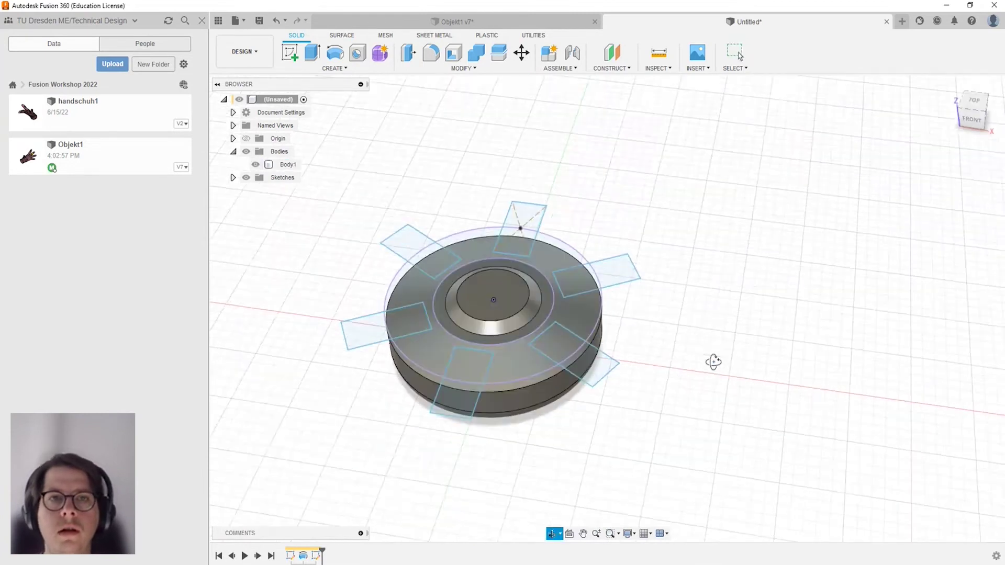
Extrude all six rectangle profiles downward as a -13.155 mm cut into the disc.
click(320, 58)
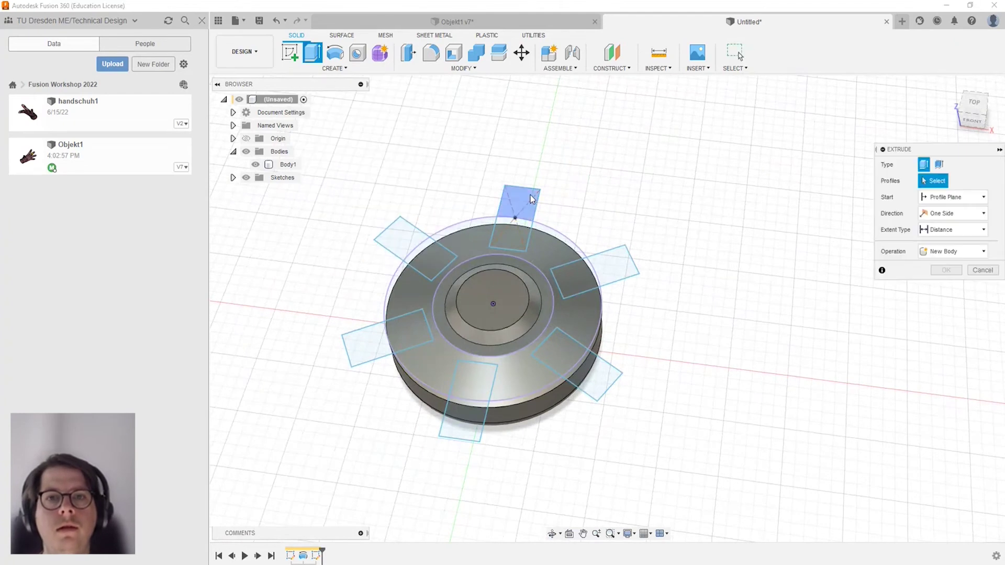
click(527, 238)
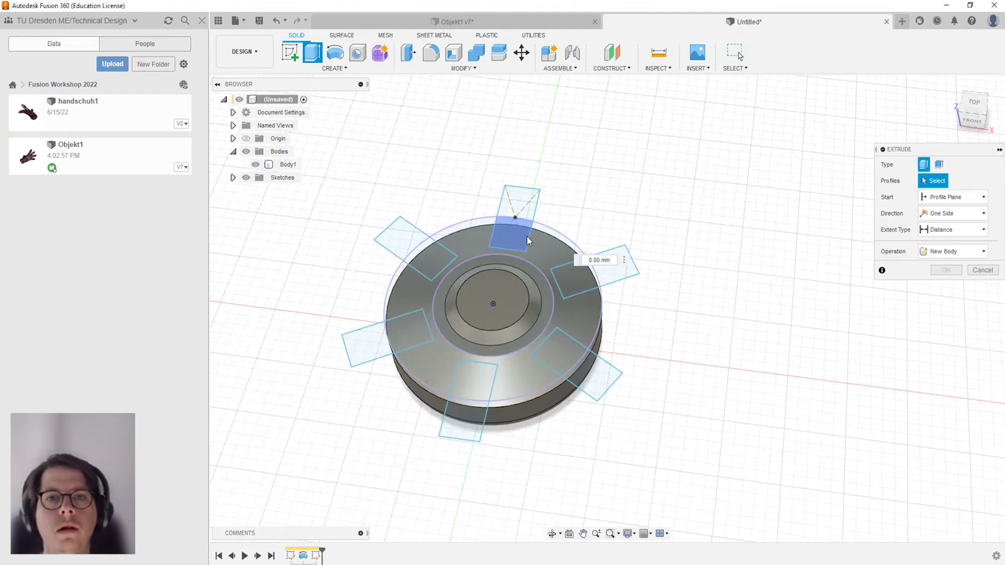
click(418, 260)
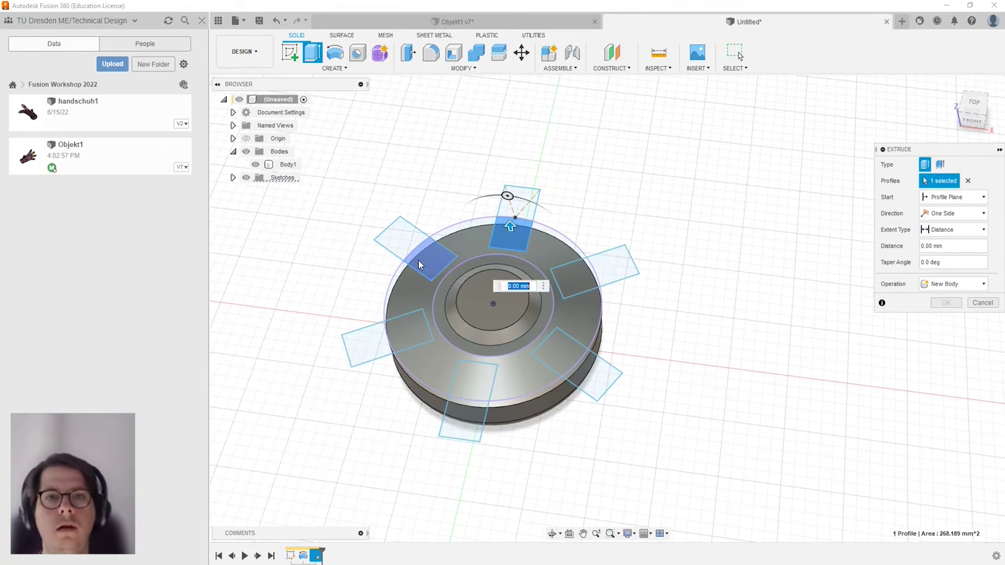
click(413, 344)
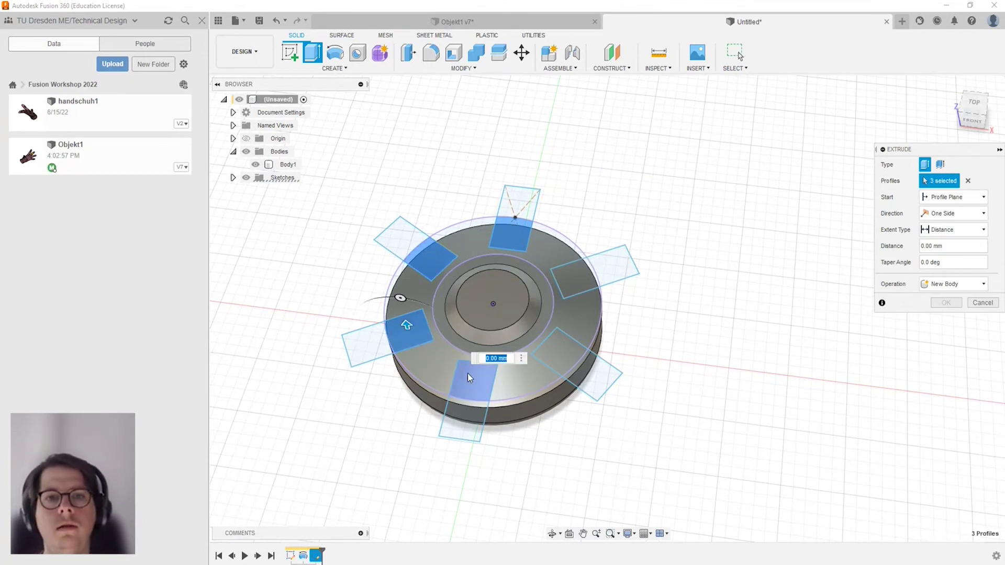
click(467, 373)
click(559, 350)
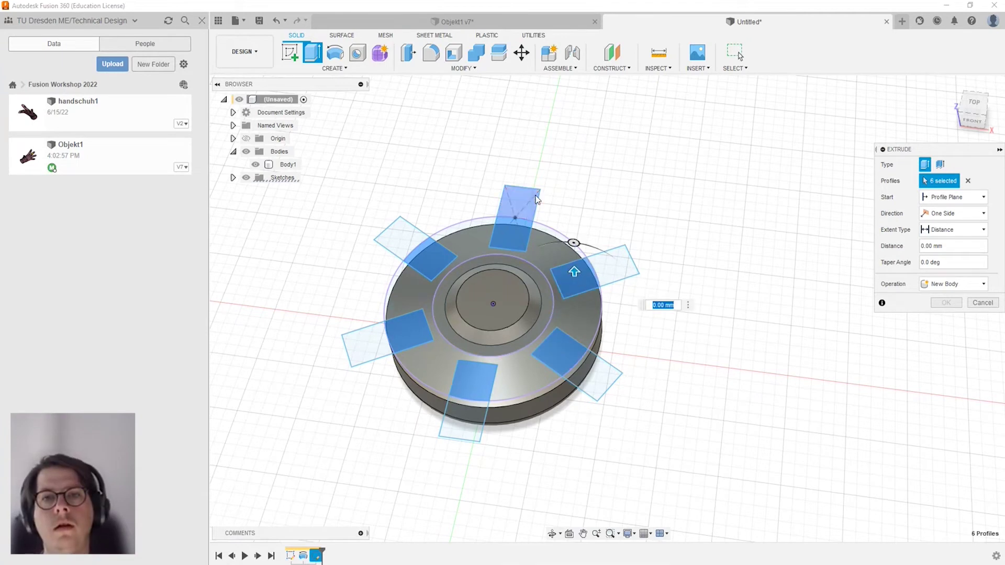
click(579, 281)
drag(580, 282, 577, 290)
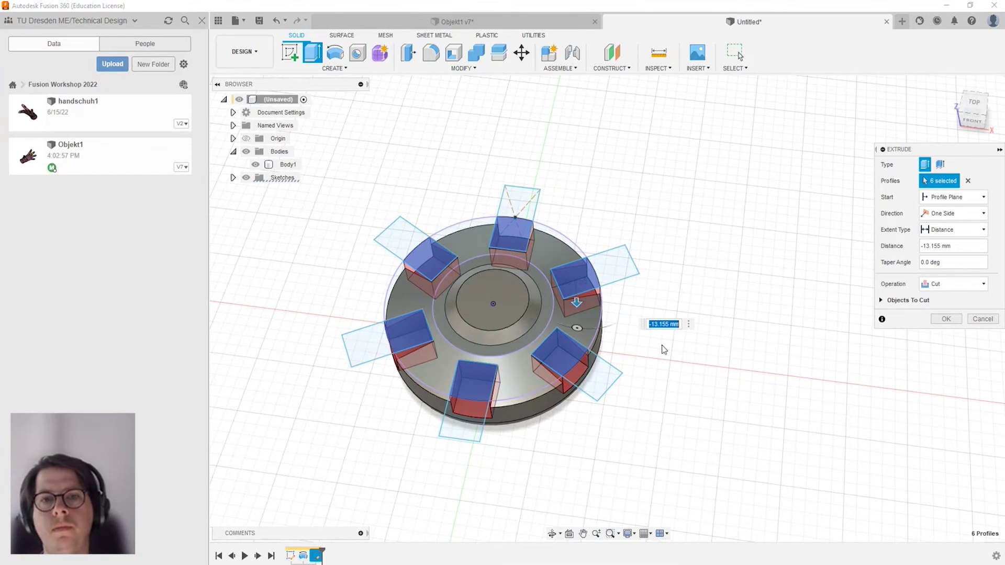
mouse_move(660, 330)
shift+middle_down()
mouse_move(620, 292)
mouse_move(520, 307)
shift+middle_up()
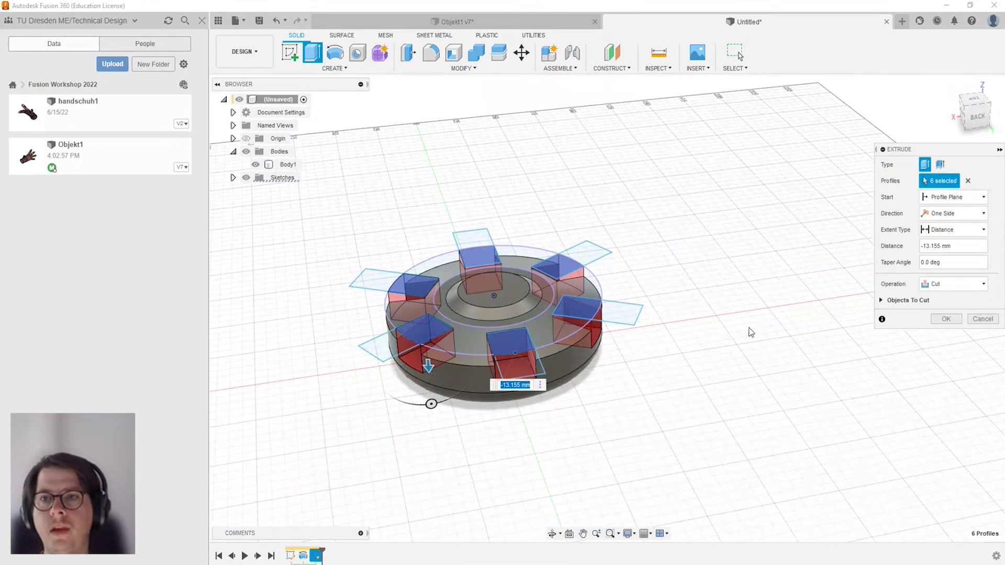
click(984, 284)
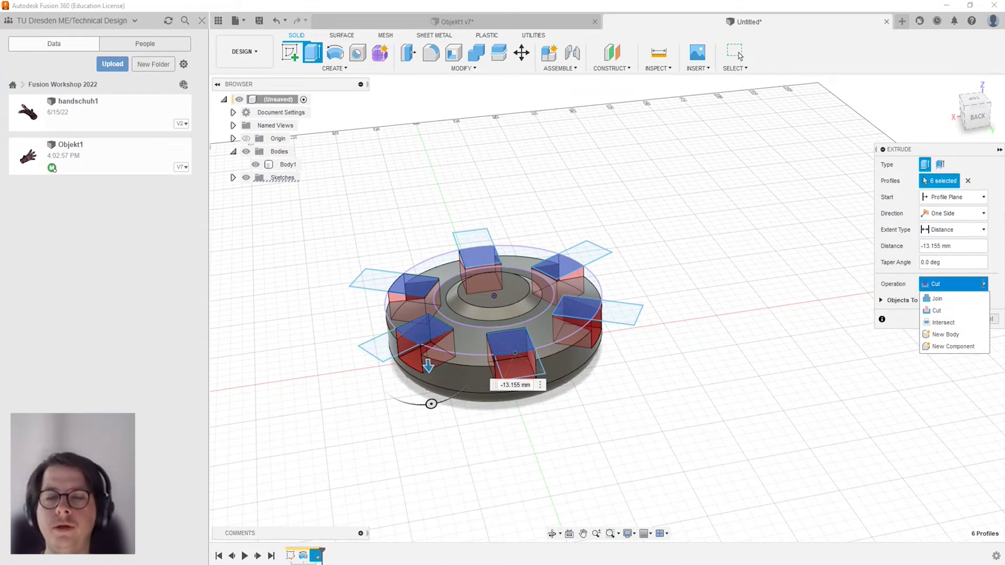
Preview the six-profile extrusion as a Join onto the disc.
scroll(349, 329, up, 3)
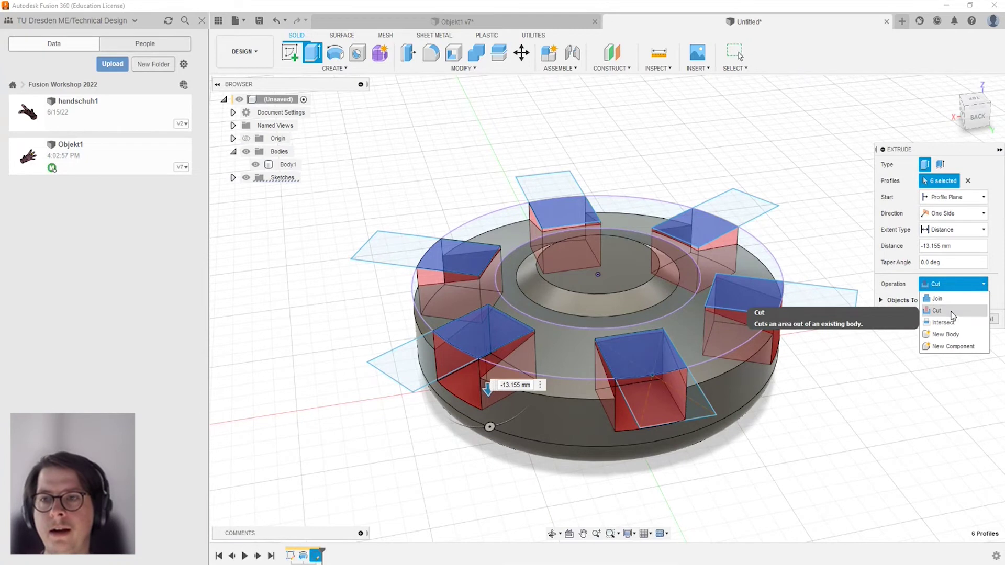
click(945, 300)
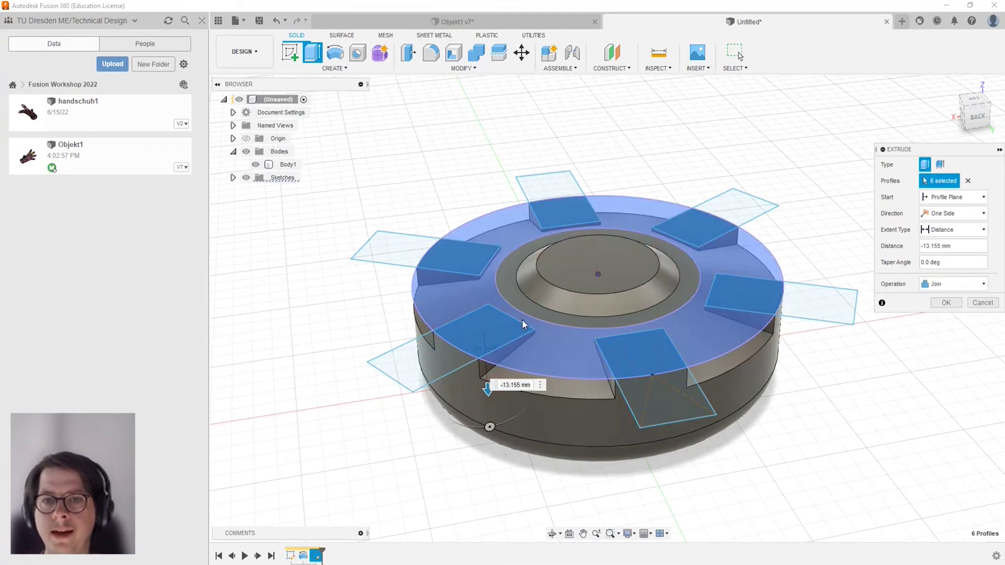
mouse_move(523, 323)
shift+middle_down()
mouse_move(651, 345)
mouse_move(518, 313)
mouse_move(591, 351)
mouse_move(597, 314)
shift+middle_up()
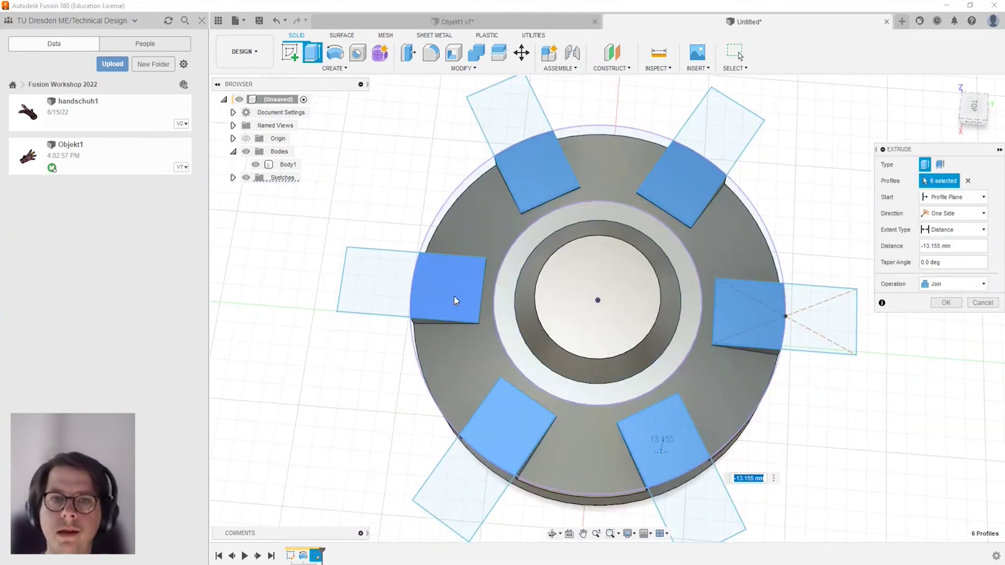
mouse_move(521, 287)
shift+middle_down()
mouse_move(591, 226)
mouse_move(479, 298)
shift+middle_up()
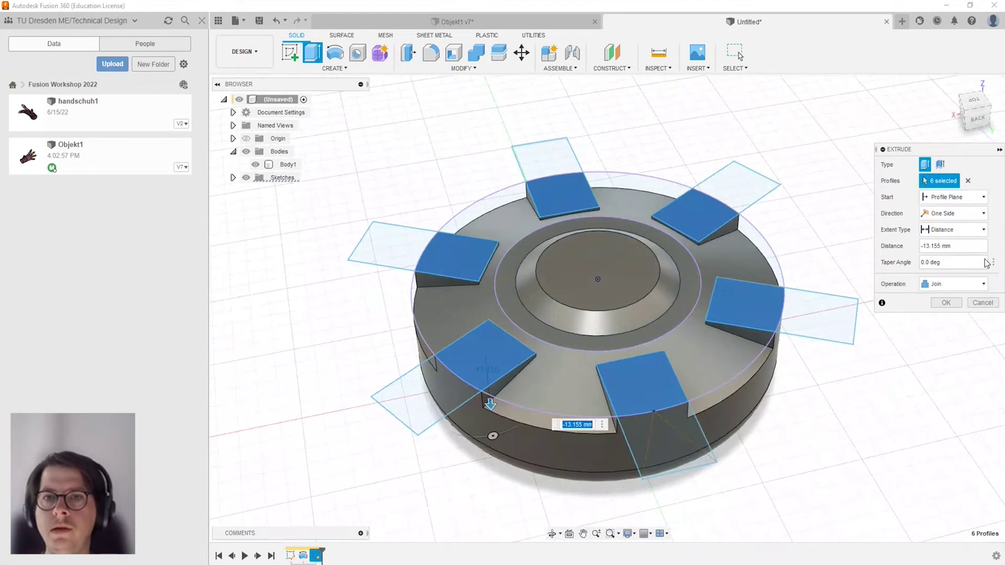
scroll(570, 275, down, 5)
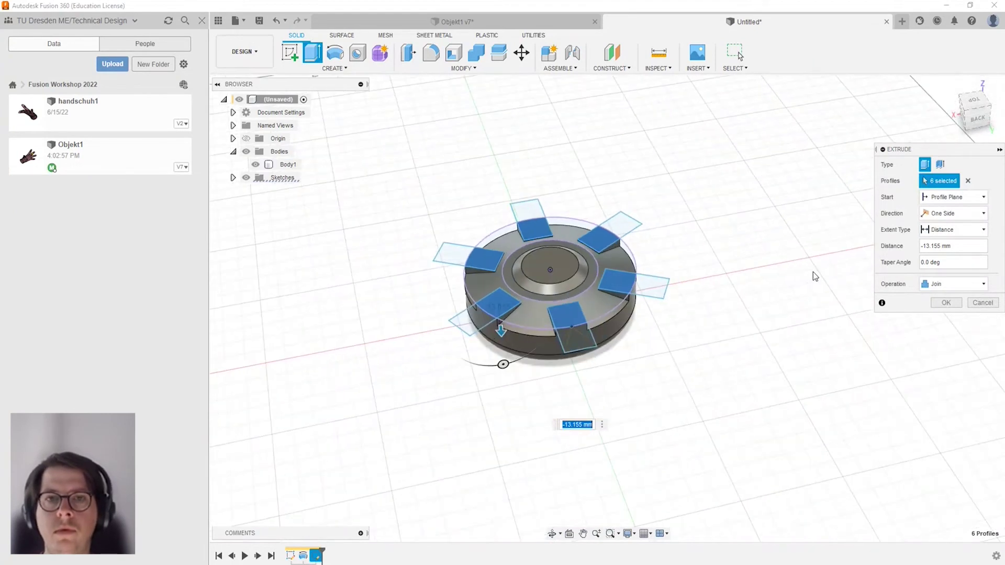
middle_drag(812, 271, 495, 296)
scroll(238, 274, up, 2)
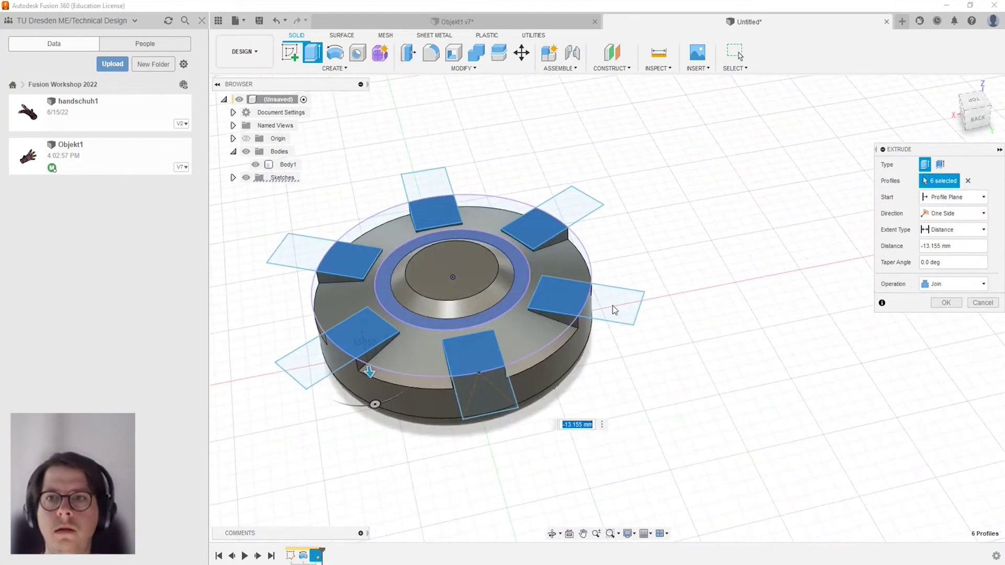
Preview the same extrusion as an Intersect.
click(978, 284)
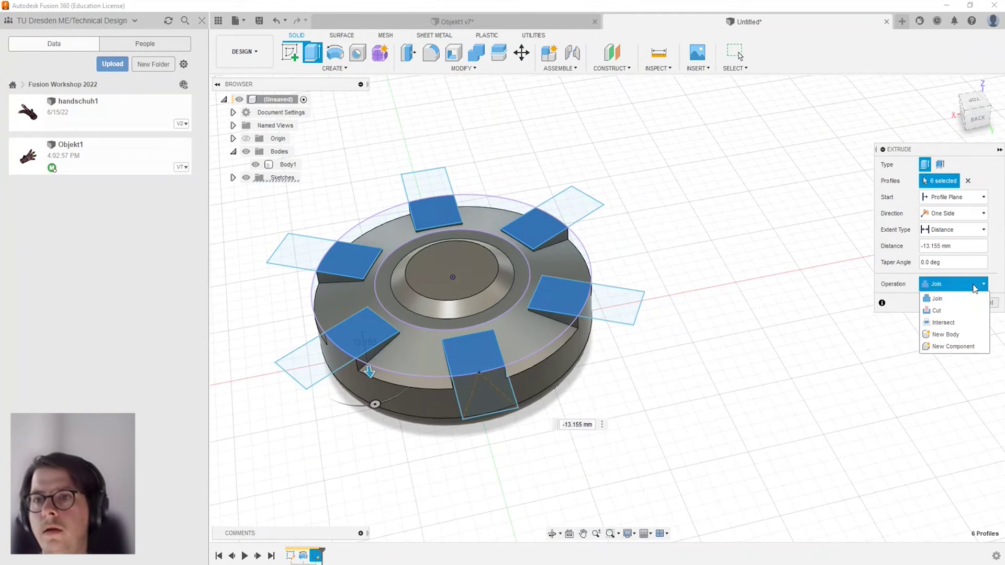
click(956, 323)
mouse_move(507, 330)
shift+middle_down()
mouse_move(561, 303)
mouse_move(520, 294)
mouse_move(534, 300)
mouse_move(537, 335)
shift+middle_up()
Switch the extrusion back to Cut with Body1 as the object to cut.
click(953, 284)
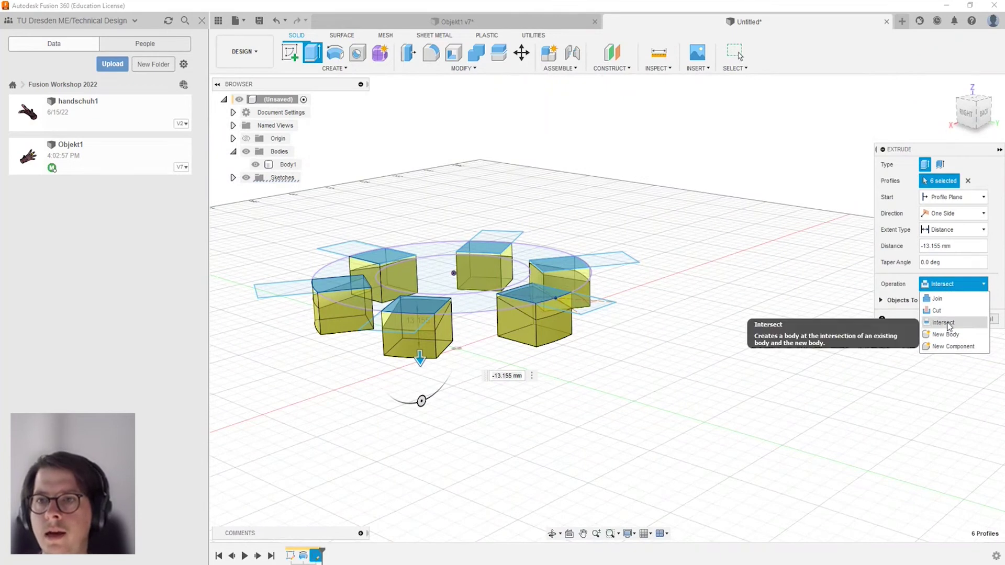
click(938, 311)
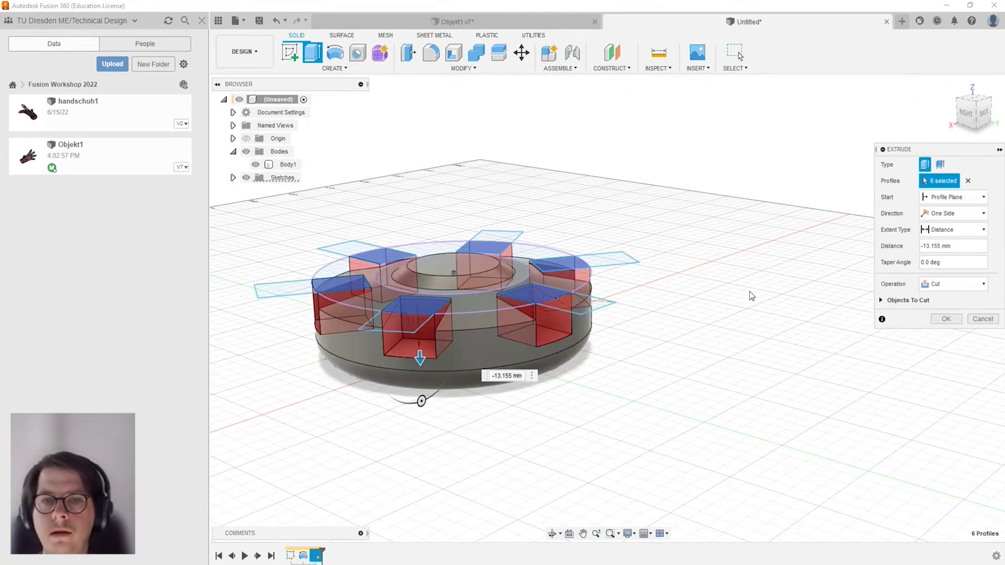
click(882, 300)
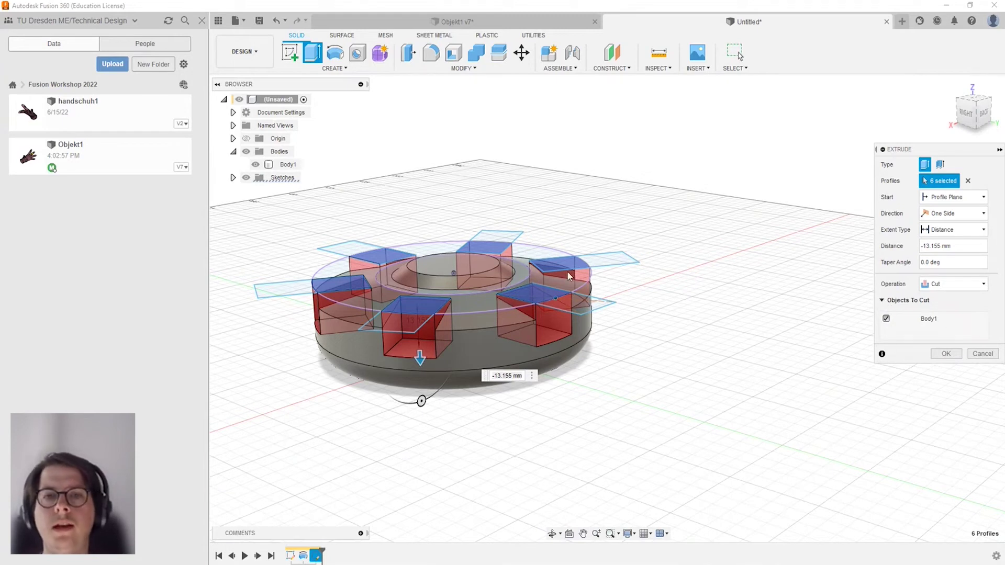
mouse_move(498, 231)
shift+middle_down()
mouse_move(501, 217)
mouse_move(589, 219)
shift+middle_up()
scroll(519, 303, up, 3)
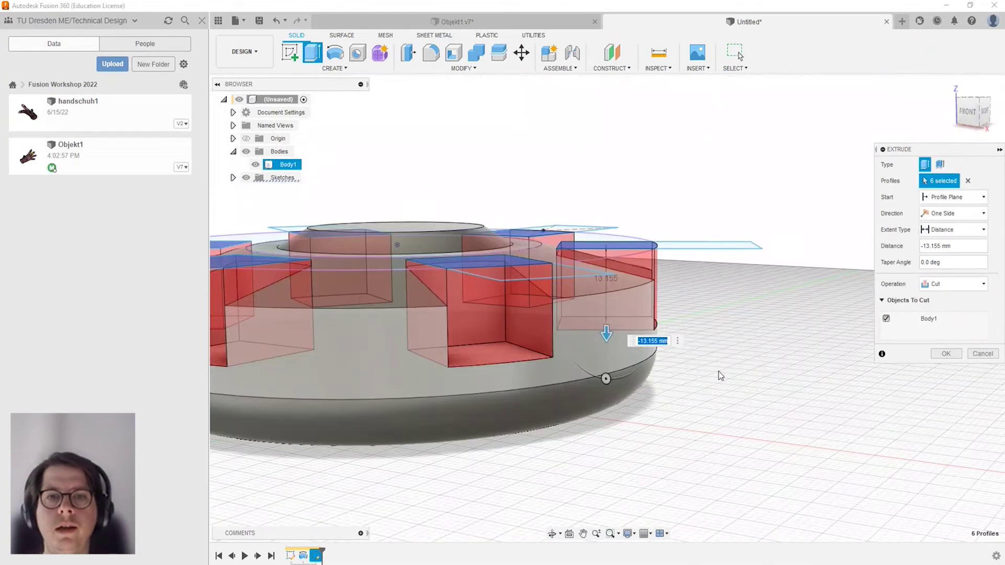
scroll(806, 262, down, 3)
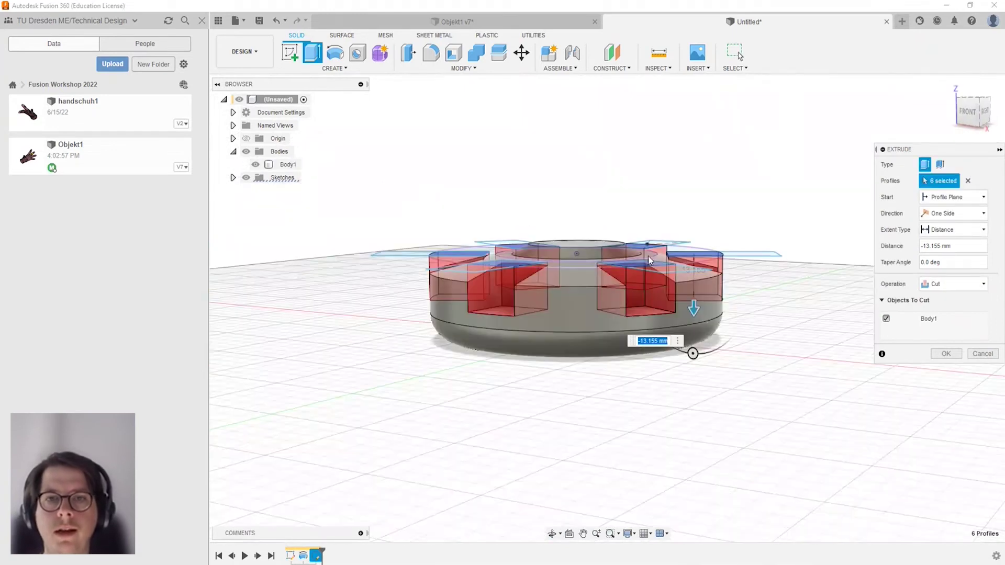
shift+middle_drag(648, 256, 823, 281)
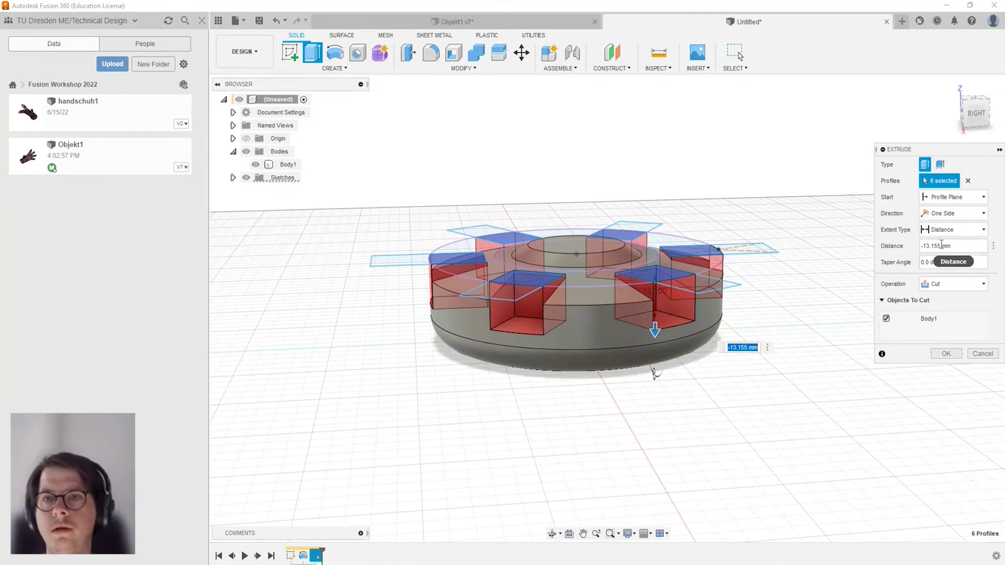
Change the pocket cut depth to -10 mm.
drag(941, 244, 931, 241)
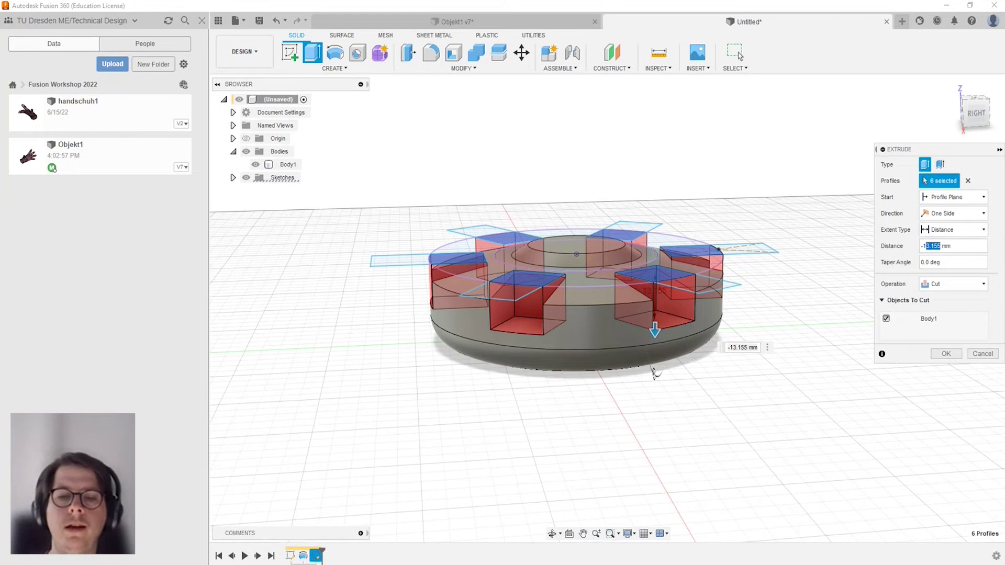
text(0)
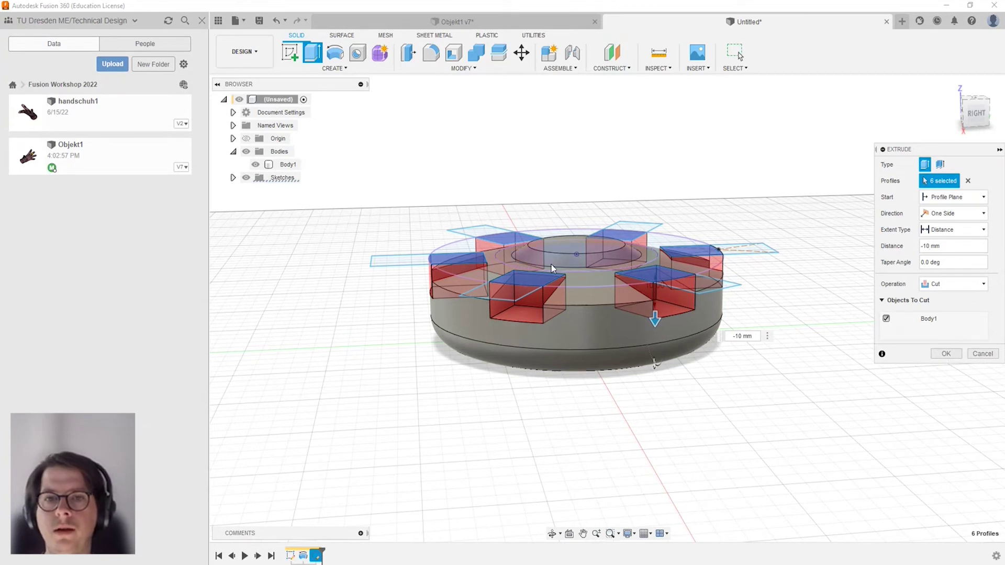
Apply the -10 mm six-pocket cut and inspect the disc from below and above.
click(945, 354)
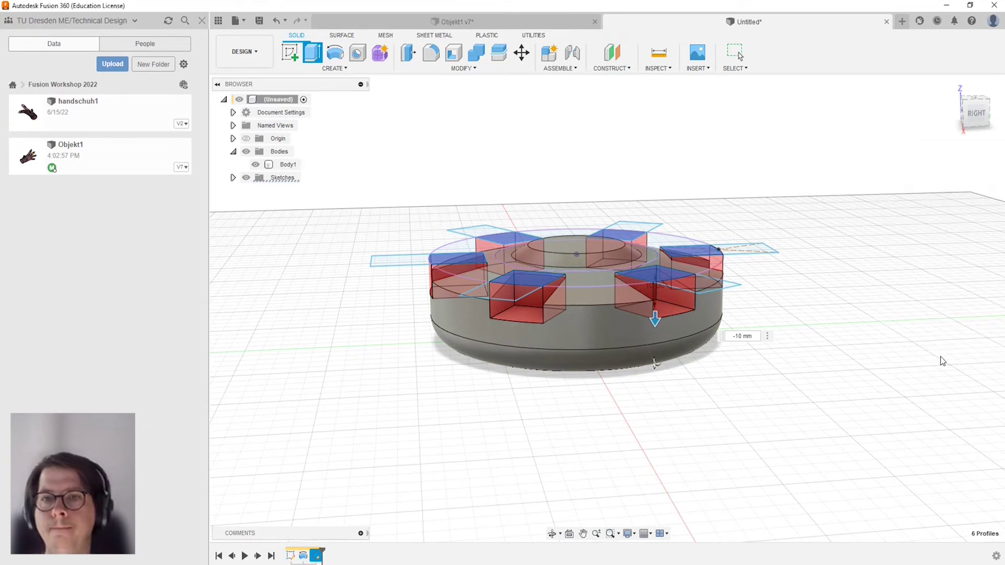
mouse_move(675, 249)
shift+middle_down()
mouse_move(583, 238)
mouse_move(642, 267)
mouse_move(637, 231)
mouse_move(621, 312)
mouse_move(584, 264)
shift+middle_up()
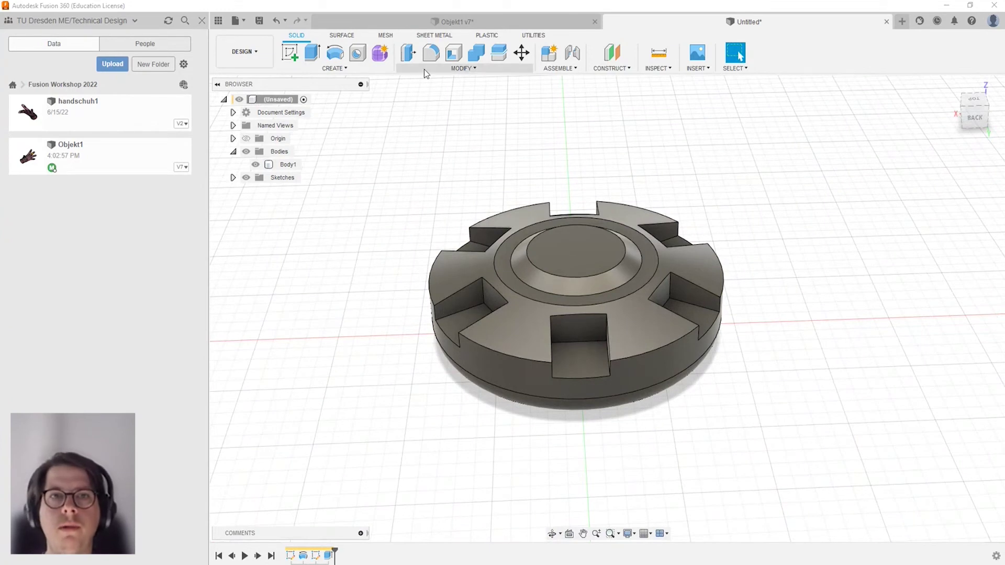
shift+middle_drag(615, 206, 548, 135)
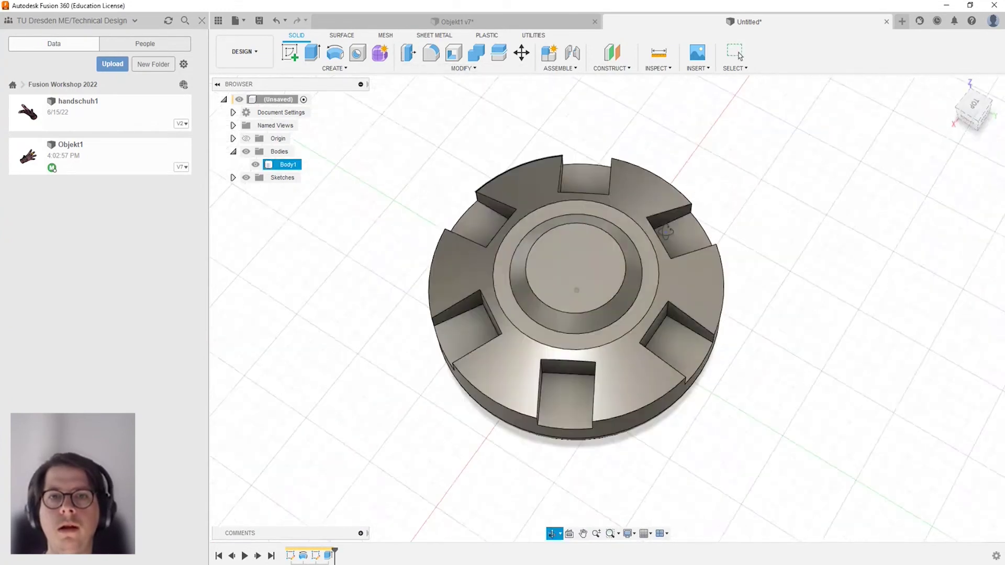
click(457, 69)
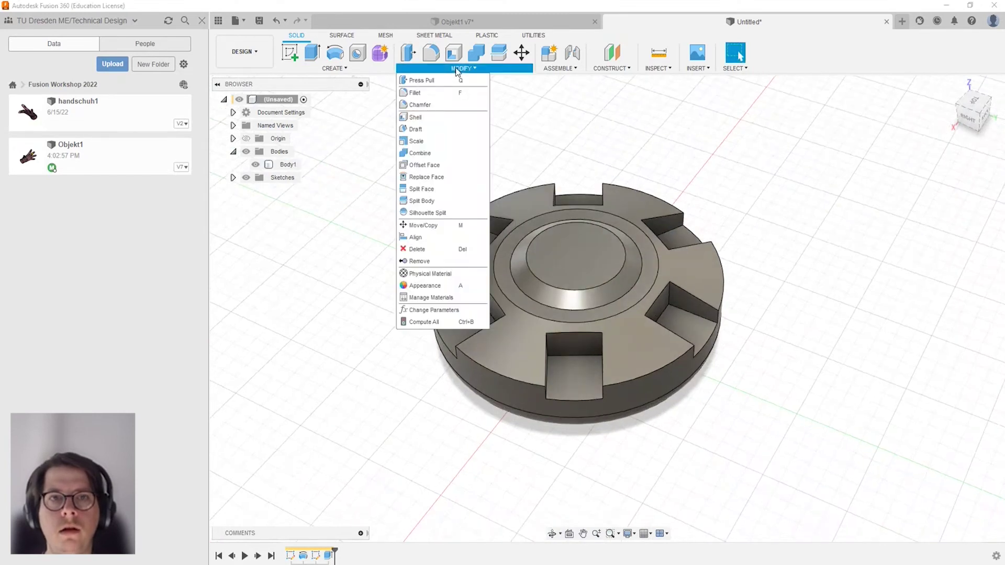
Start a draft using one pocket's back wall as pull direction, selecting its three walls.
click(432, 129)
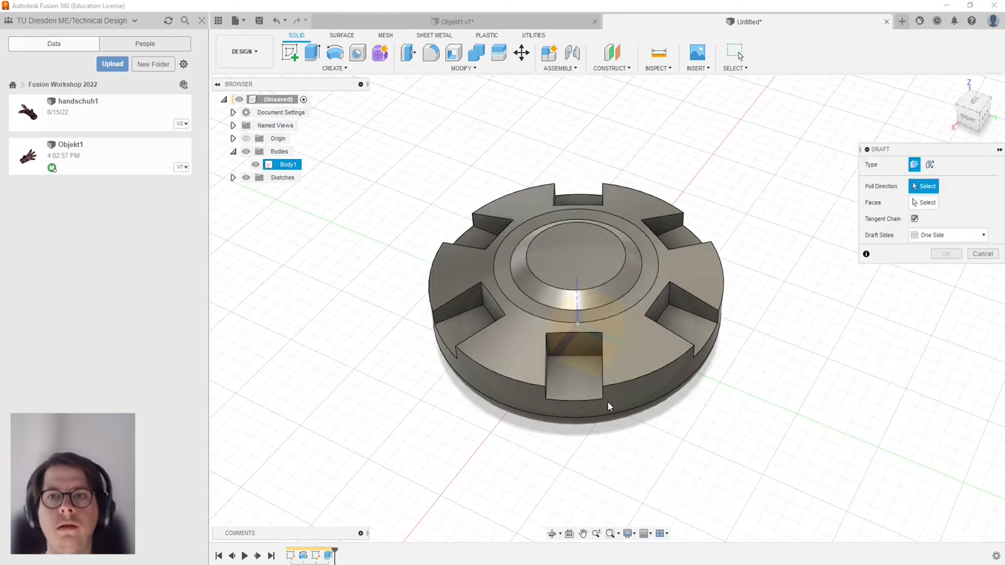
shift+middle_drag(590, 390, 607, 339)
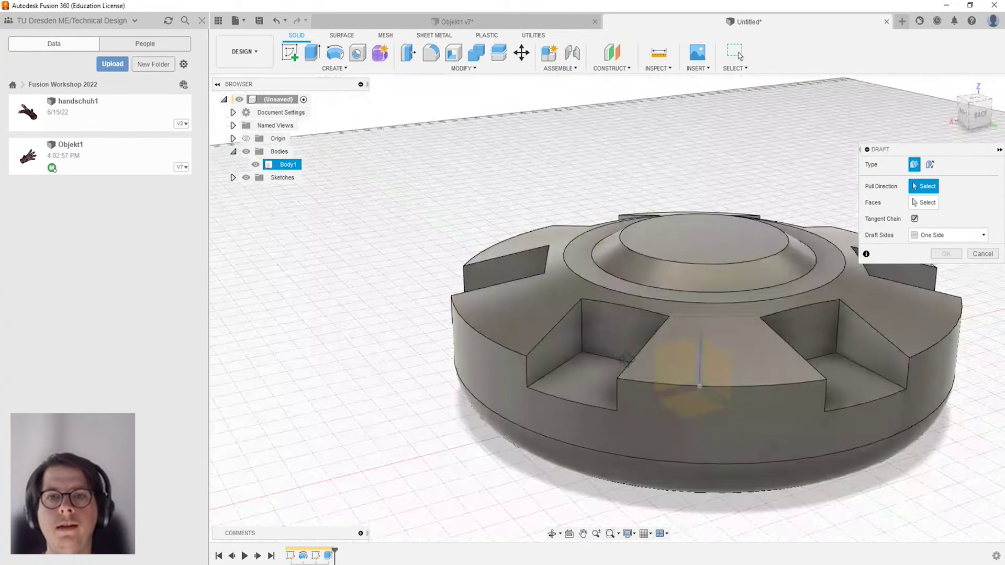
click(584, 325)
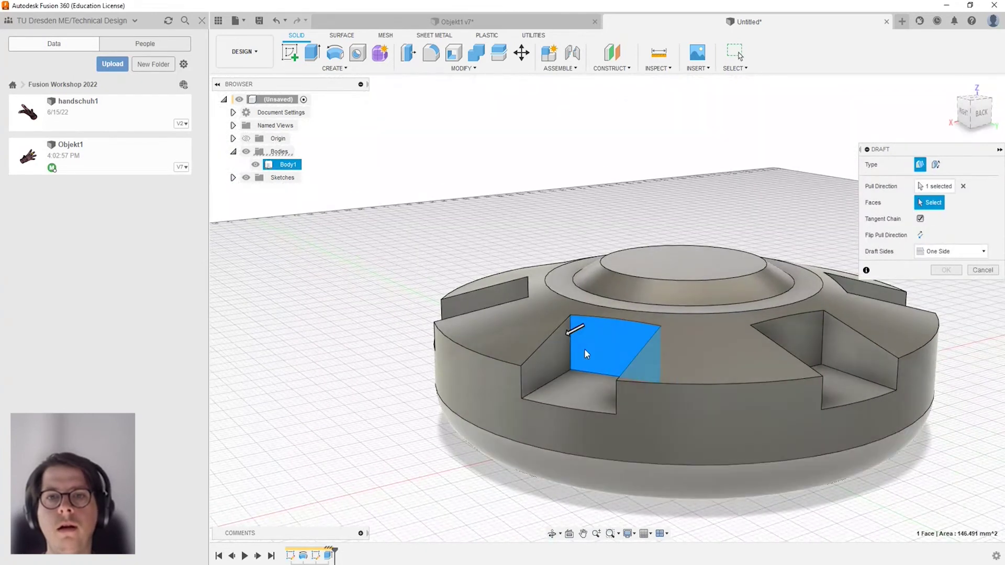
click(548, 361)
click(588, 389)
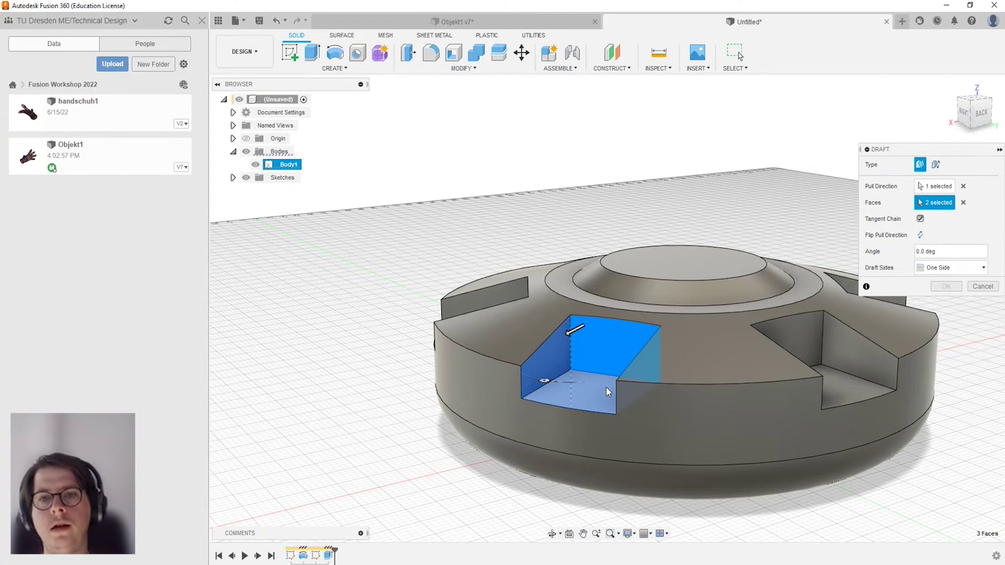
shift+middle_drag(604, 368, 649, 389)
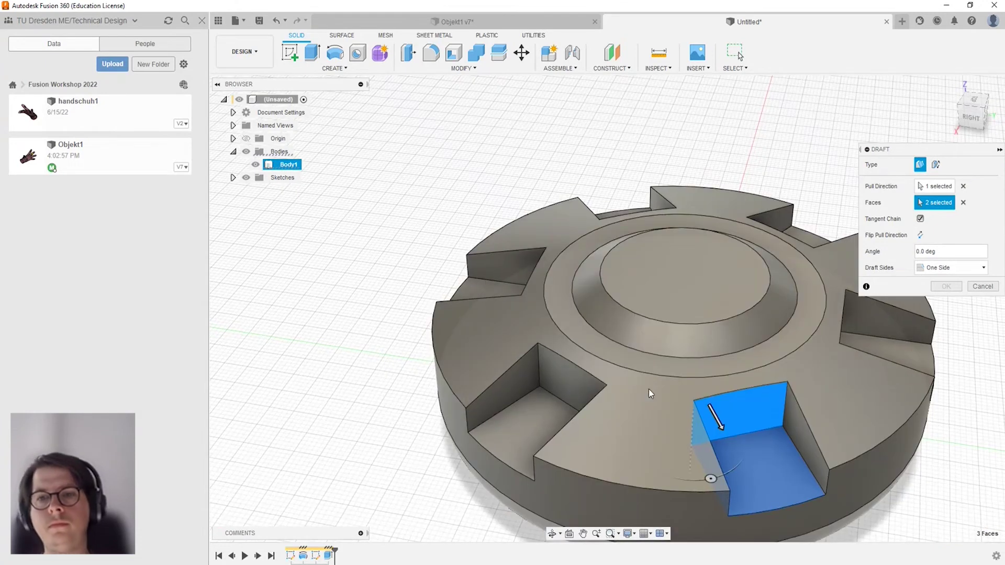
click(813, 446)
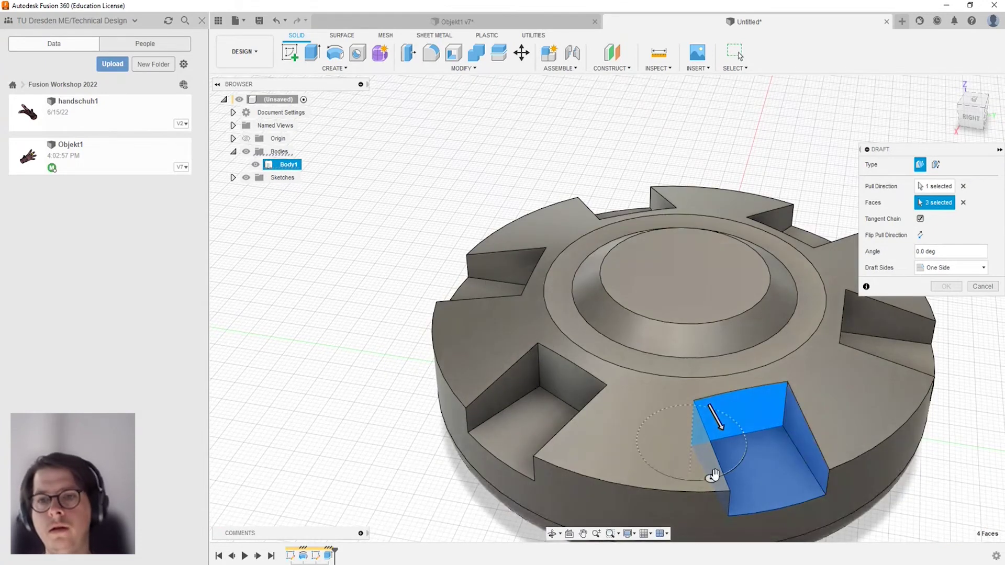
Set the draft angle to 15° and apply it to the pocket walls.
drag(711, 479, 703, 477)
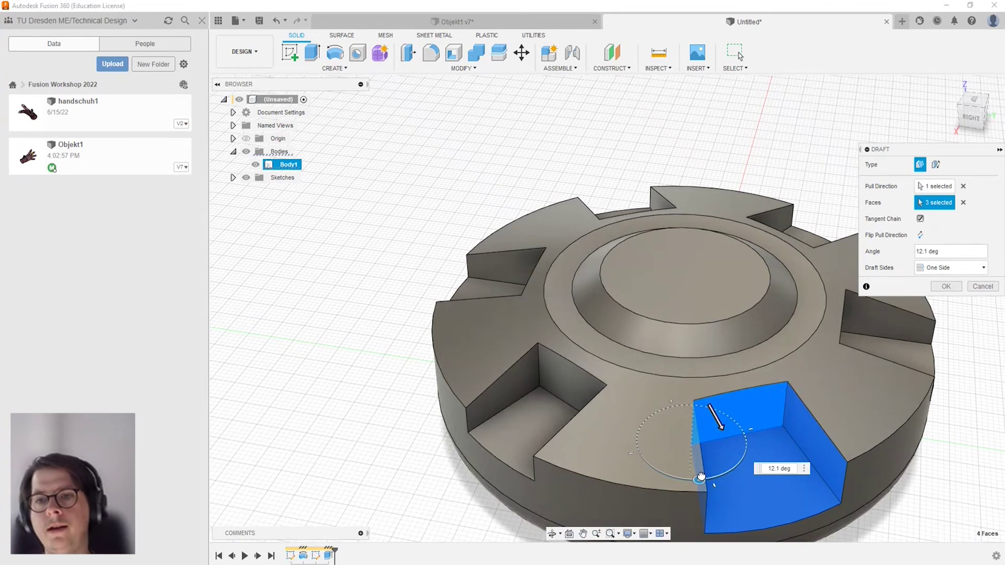
scroll(407, 230, down, 2)
shift+middle_drag(576, 307, 664, 350)
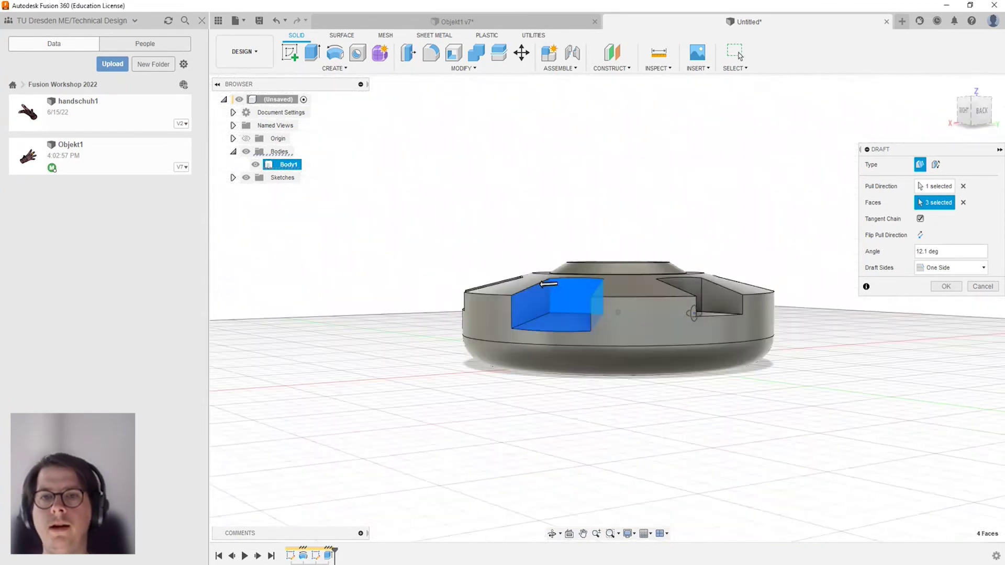
scroll(663, 348, up, 3)
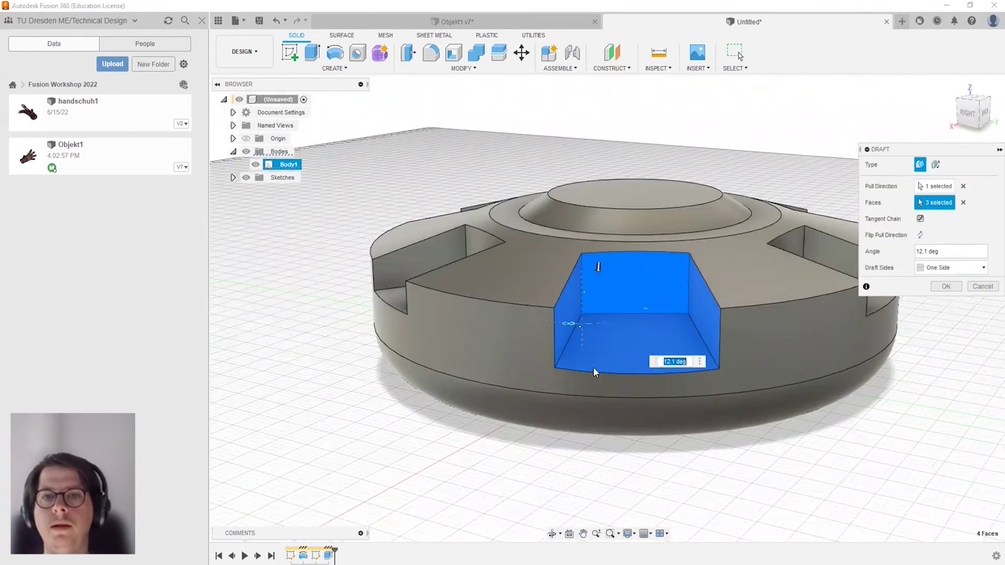
drag(571, 325, 568, 323)
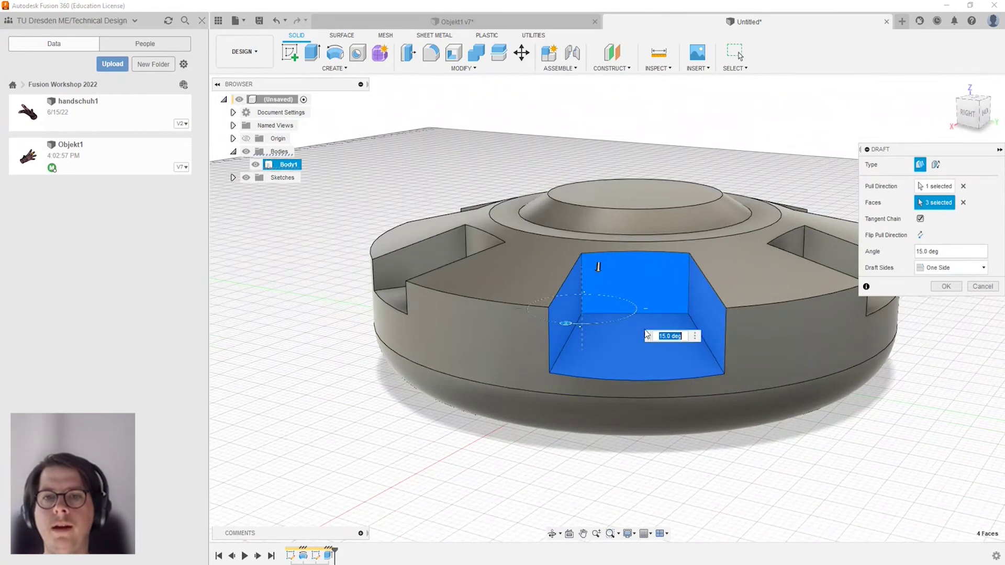
mouse_move(775, 315)
shift+middle_down()
mouse_move(771, 294)
mouse_move(758, 359)
mouse_move(742, 313)
mouse_move(707, 293)
mouse_move(697, 314)
shift+middle_up()
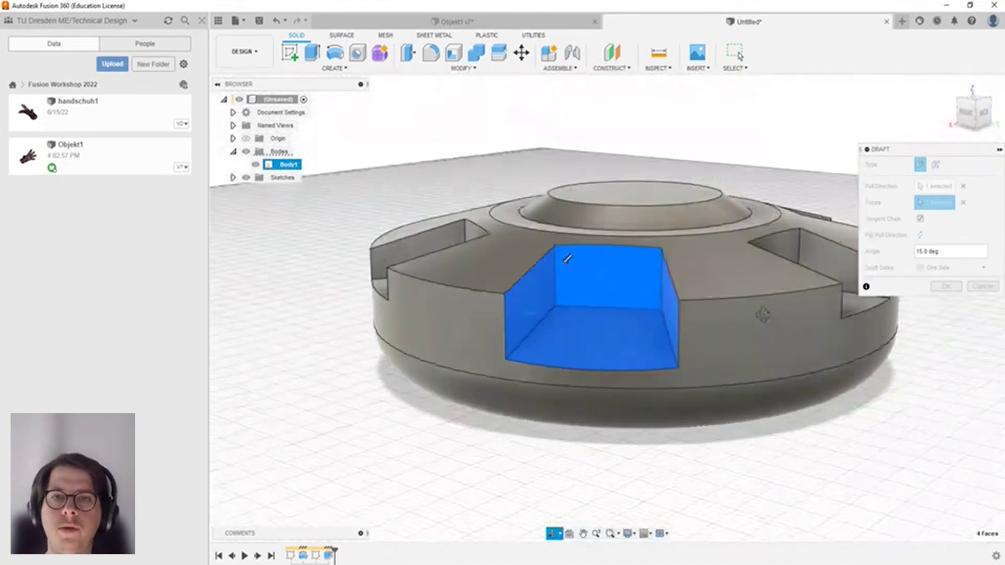
scroll(635, 309, down, 2)
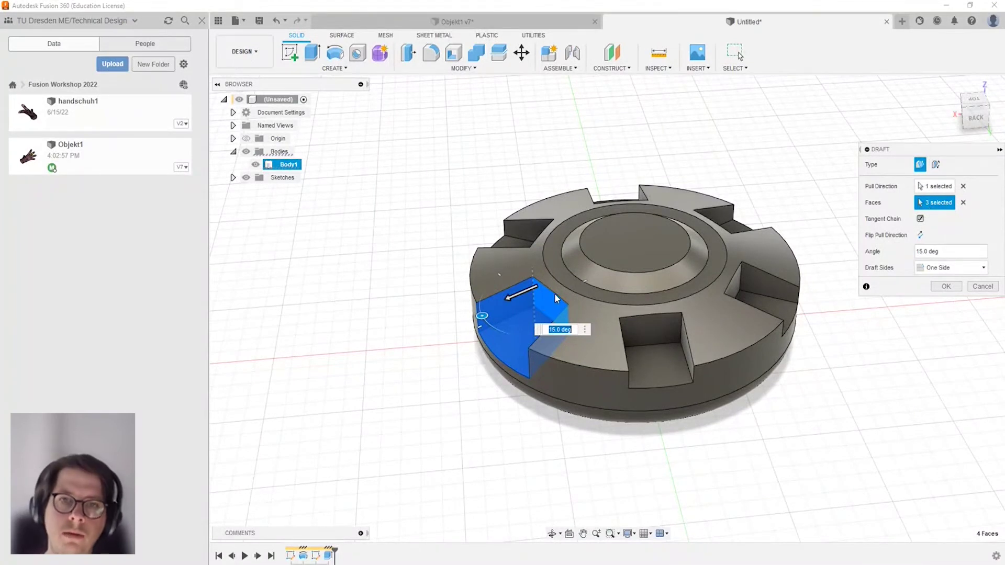
shift+middle_drag(543, 305, 545, 352)
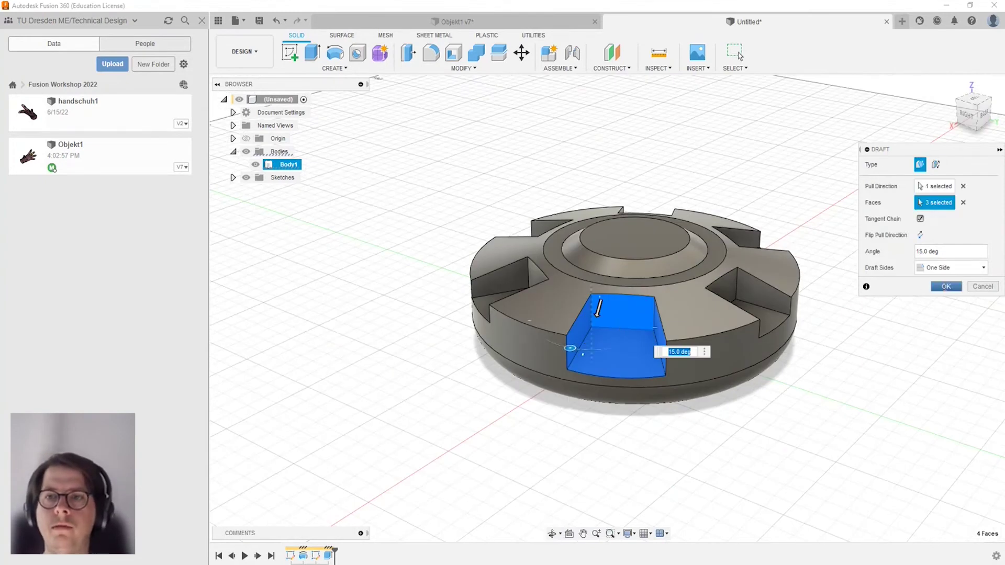
click(947, 286)
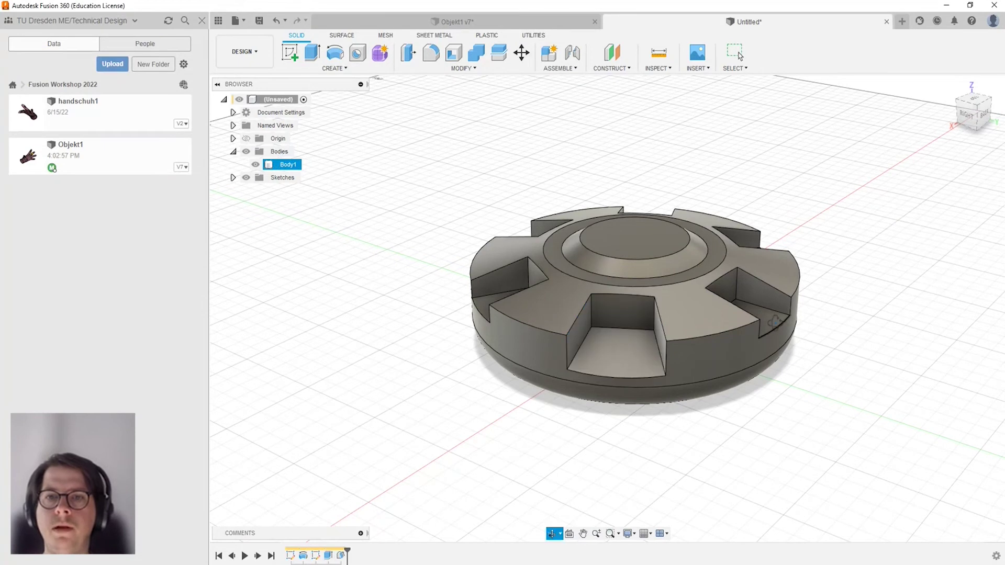
shift+middle_drag(728, 298, 727, 318)
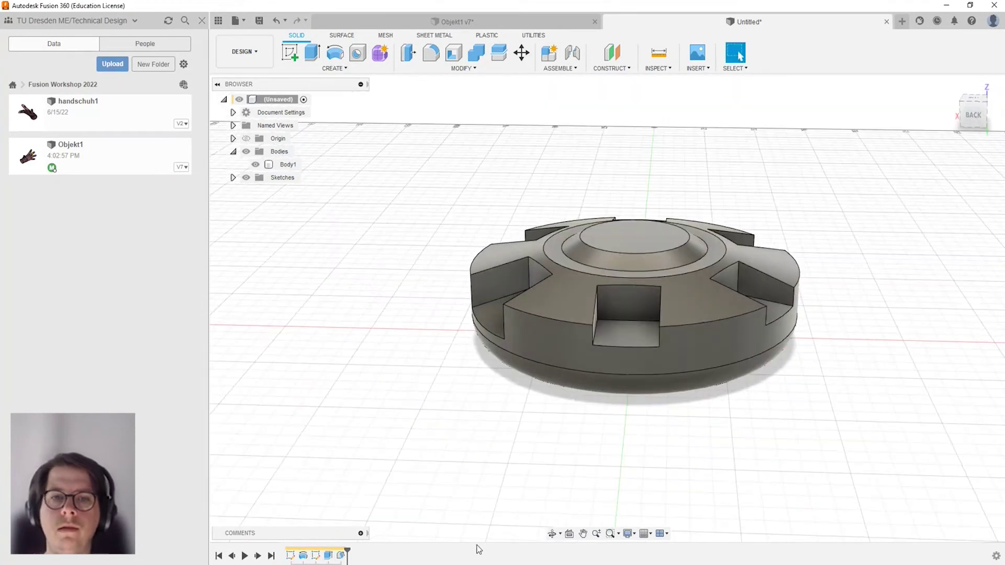
Reopen the first Draft feature from the timeline and reconfirm it unchanged at 15°.
right_click(341, 556)
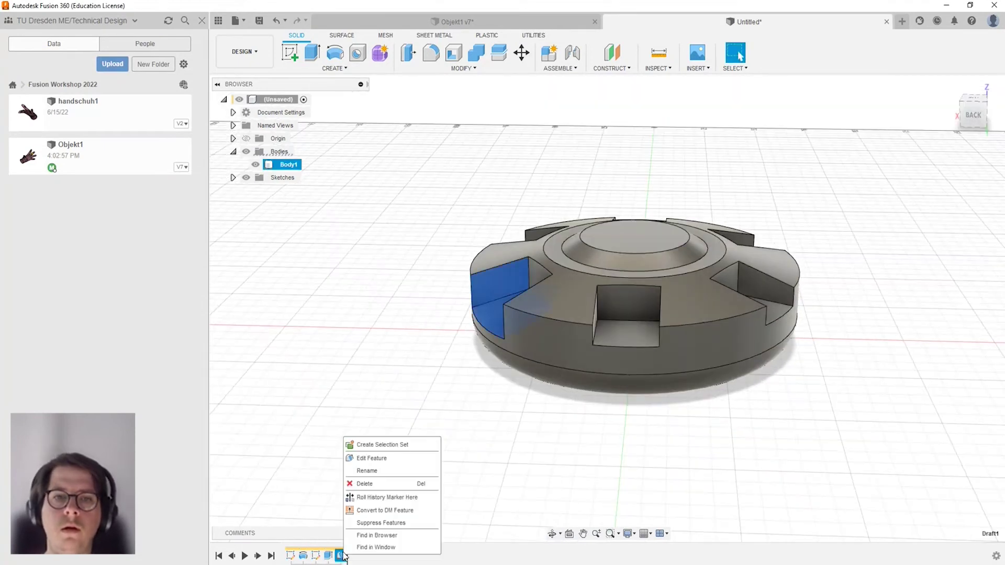
click(382, 457)
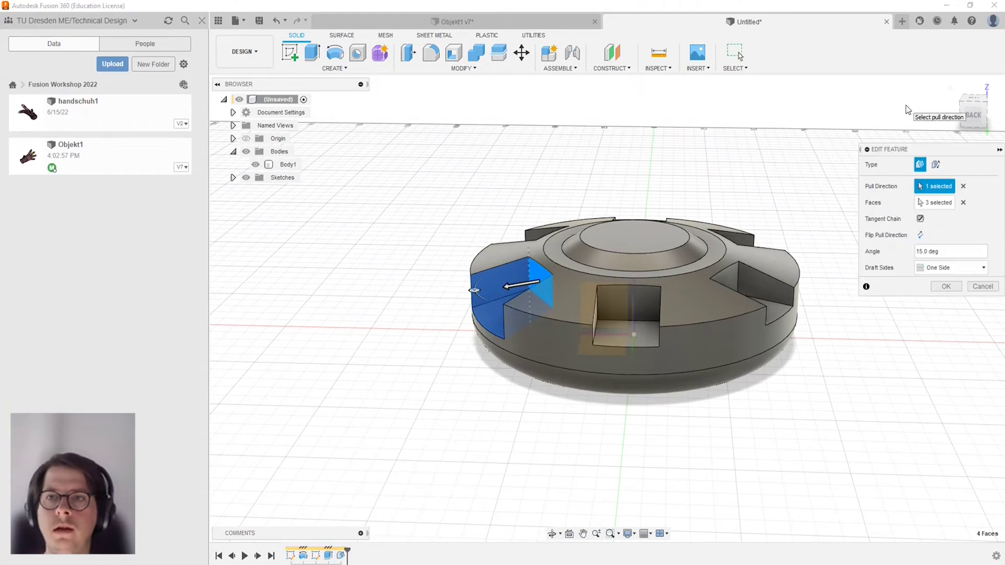
shift+middle_drag(709, 193, 755, 207)
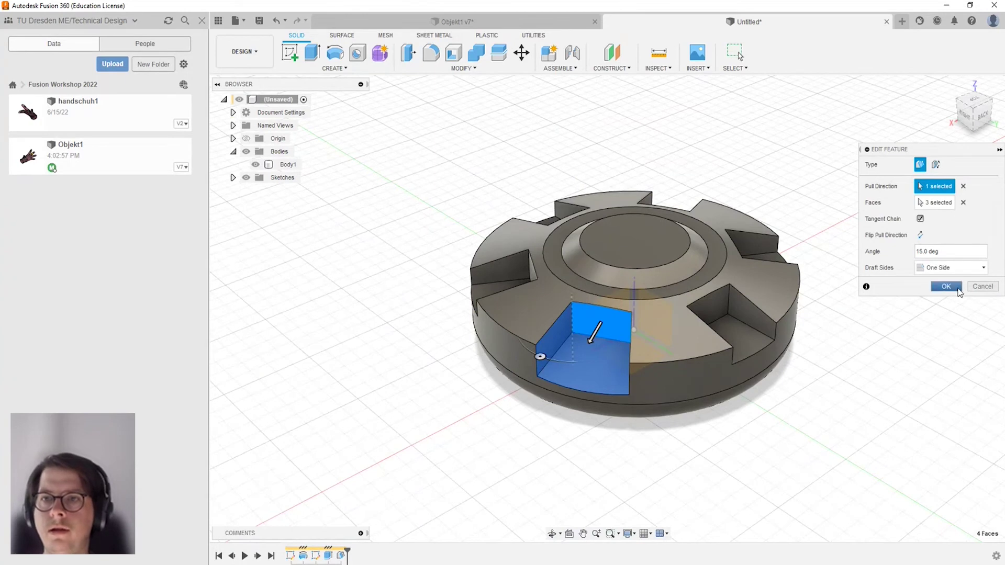
click(946, 286)
click(705, 307)
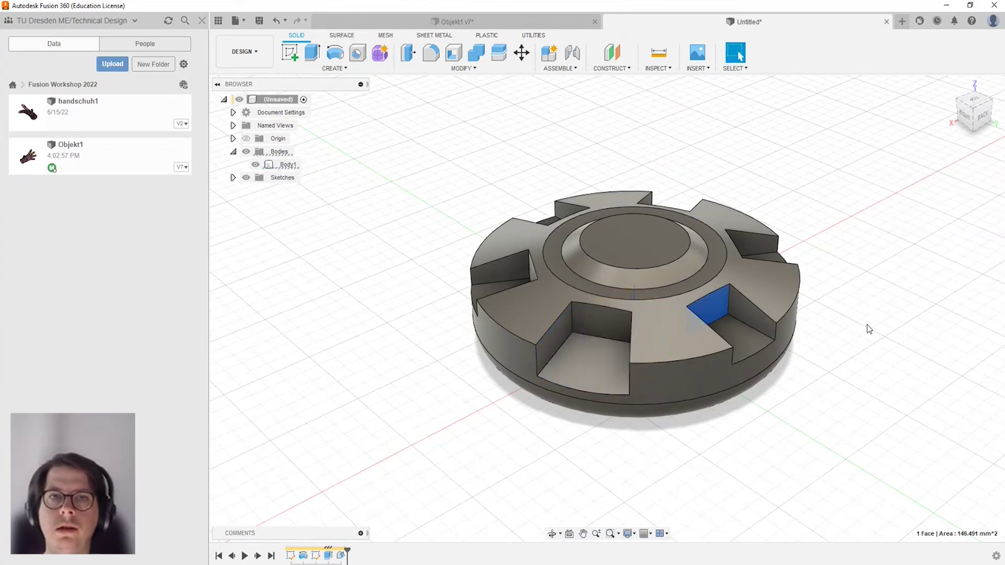
click(453, 68)
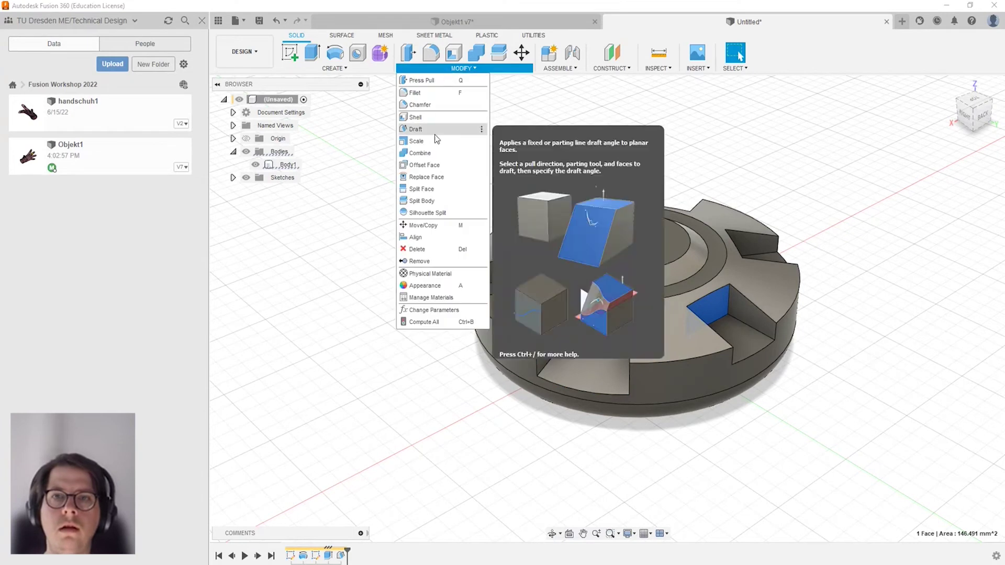
Start a new draft on the second pocket, using its back wall as pull direction and adding walls.
click(904, 312)
mouse_move(905, 311)
shift+middle_down()
mouse_move(756, 330)
mouse_move(809, 303)
mouse_move(692, 360)
shift+middle_up()
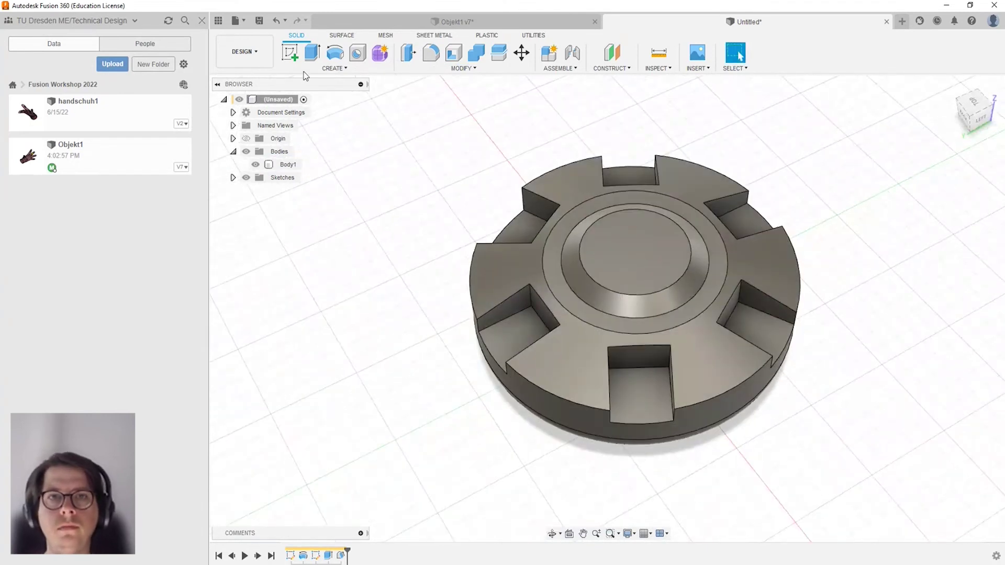
click(462, 69)
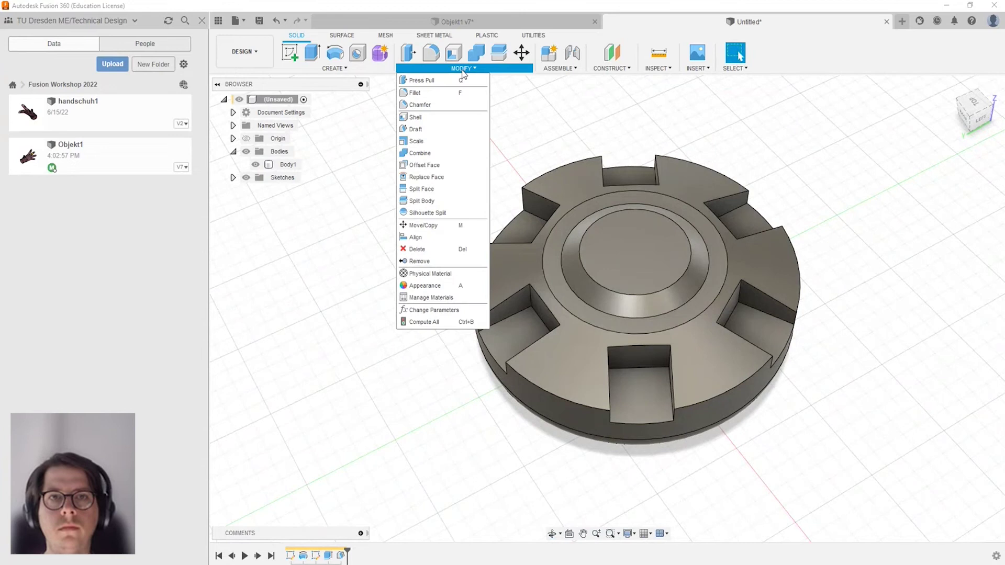
click(442, 130)
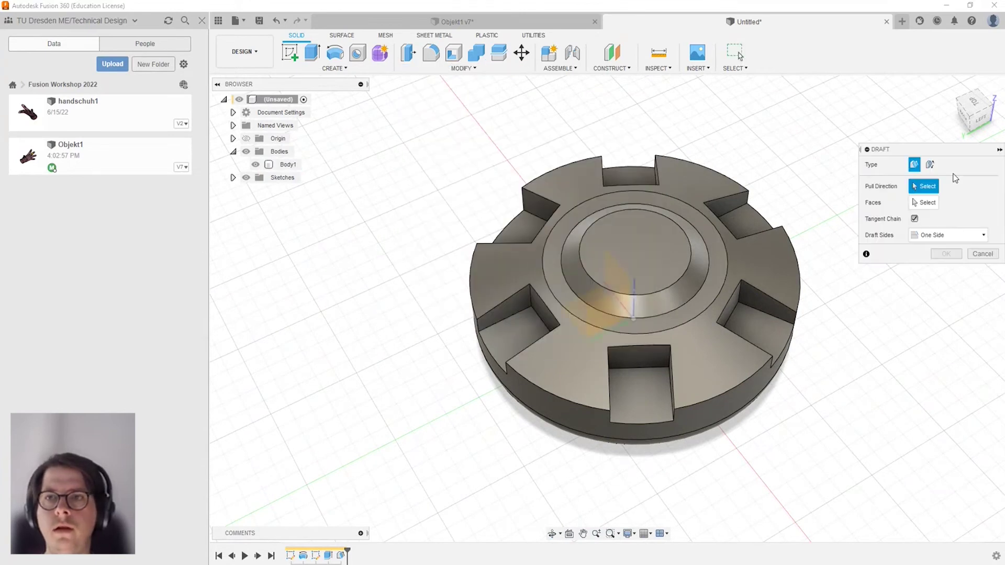
click(643, 358)
shift+middle_drag(643, 358, 629, 321)
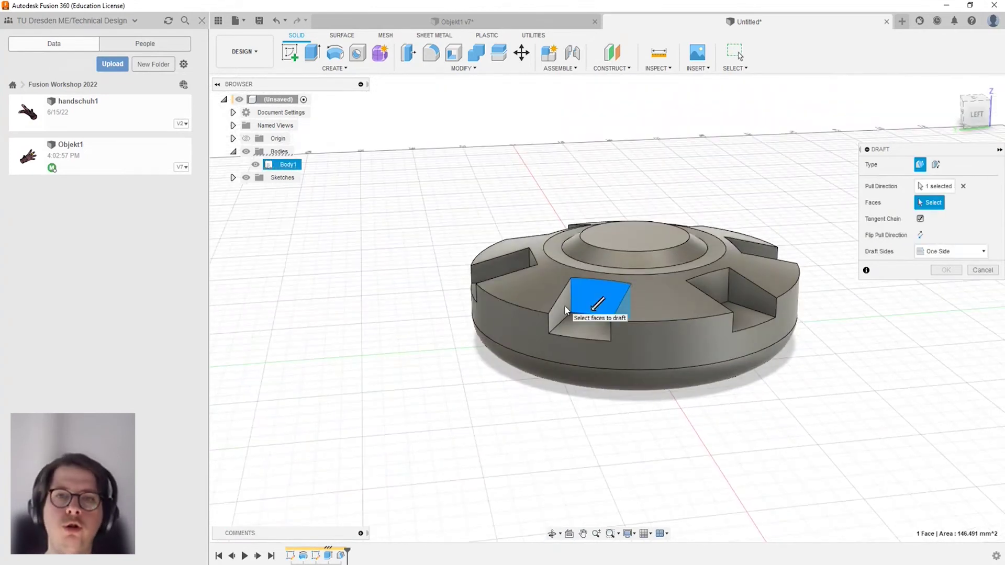
click(561, 320)
click(609, 325)
Add the second pocket's right wall, set the angle to 15° and apply.
shift+middle_drag(623, 322, 681, 321)
click(707, 318)
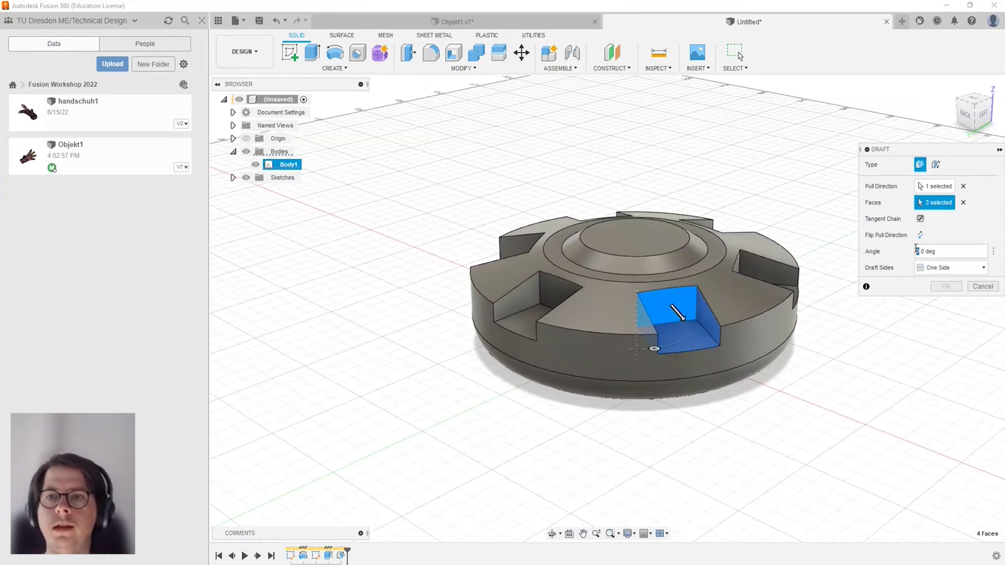
text(15.)
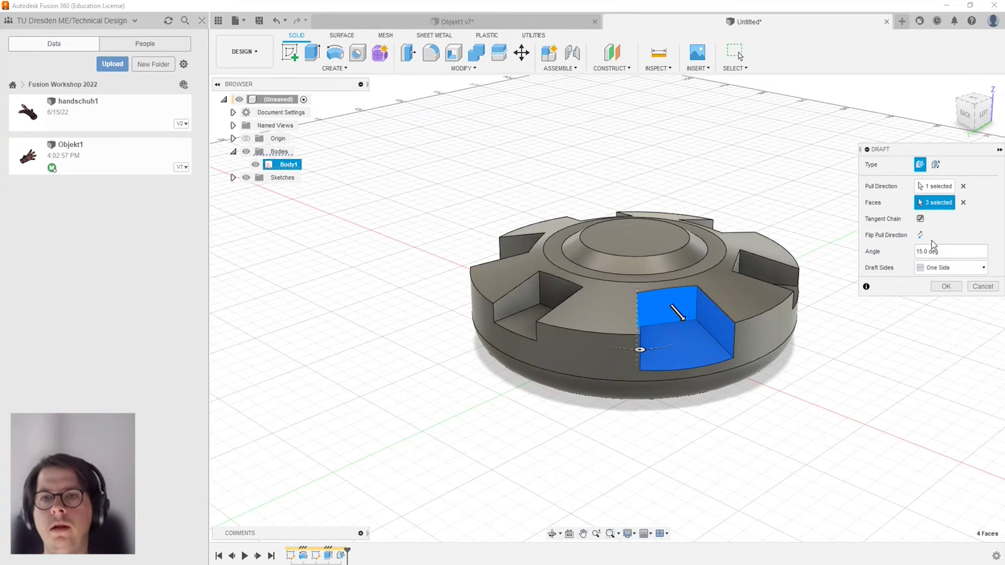
shift+middle_drag(777, 278, 866, 287)
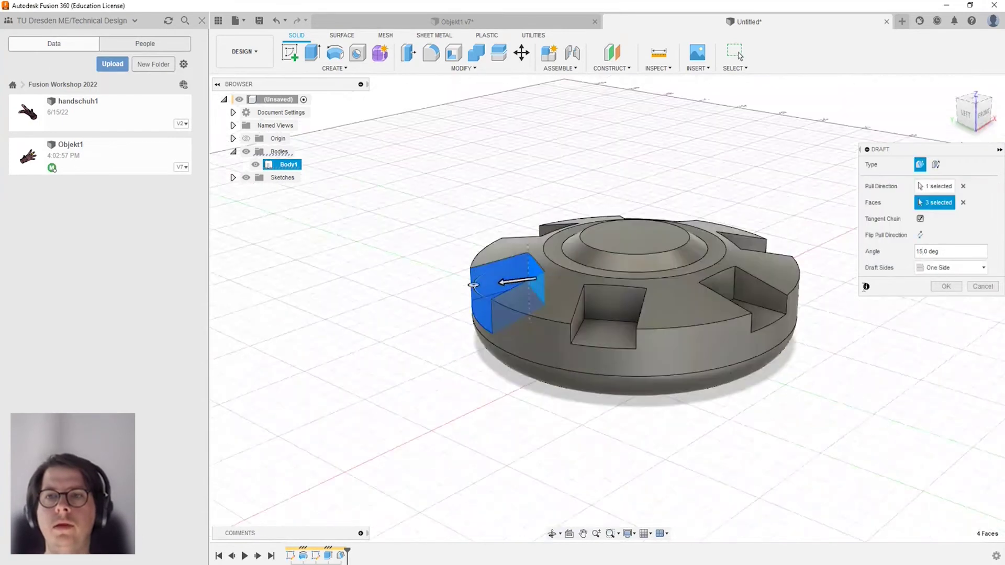
click(946, 287)
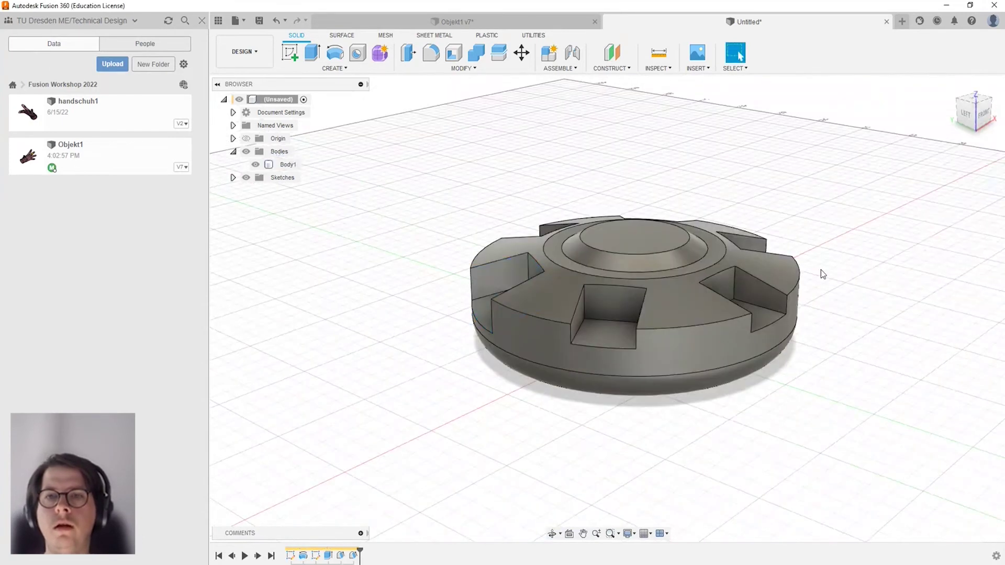
shift+middle_drag(821, 272, 763, 285)
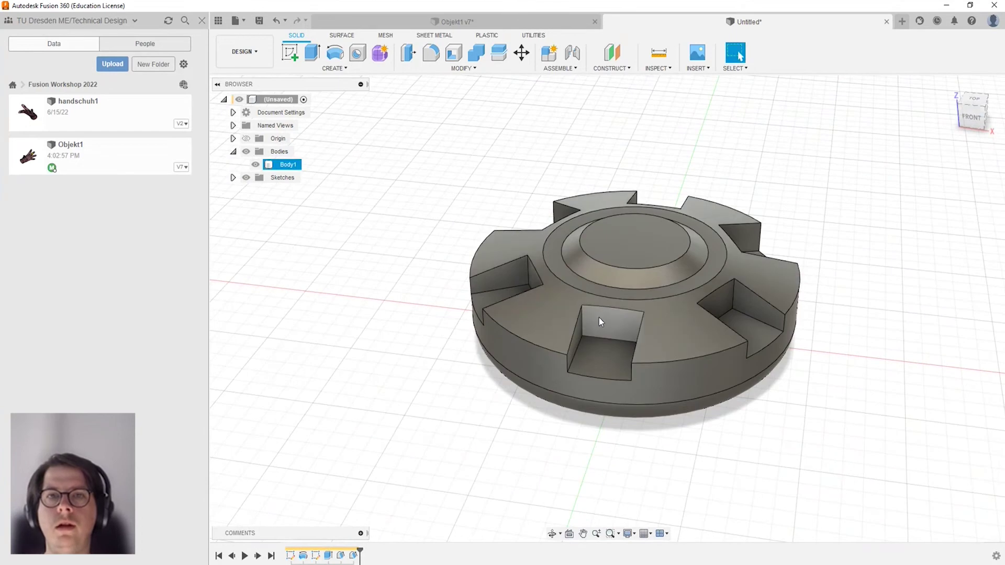
Repeat the 15° draft on another pocket's left wall, floor and right wall.
right_click(491, 152)
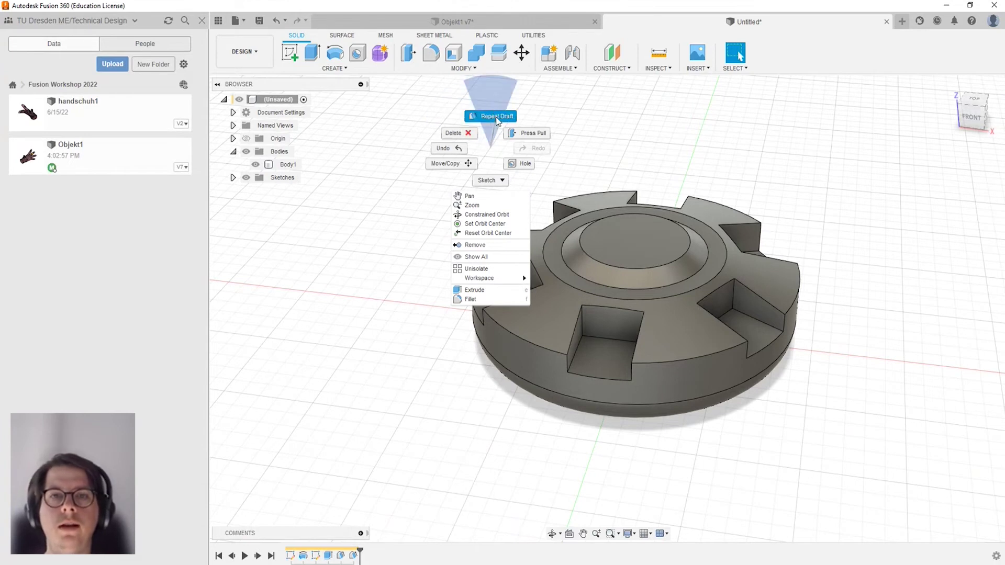
click(497, 116)
click(591, 329)
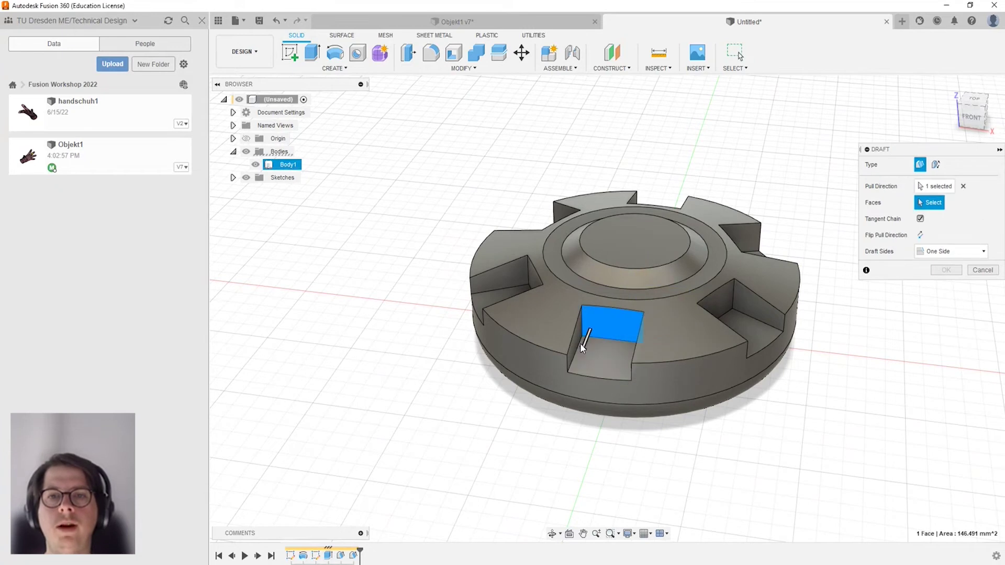
click(574, 345)
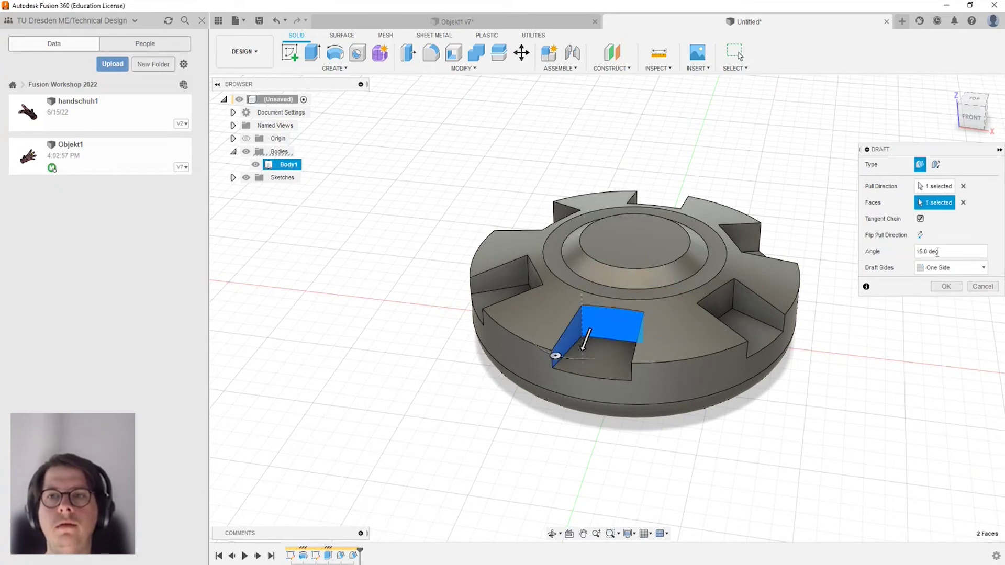
mouse_move(620, 317)
shift+middle_down()
mouse_move(663, 330)
mouse_move(694, 370)
shift+middle_up()
click(693, 366)
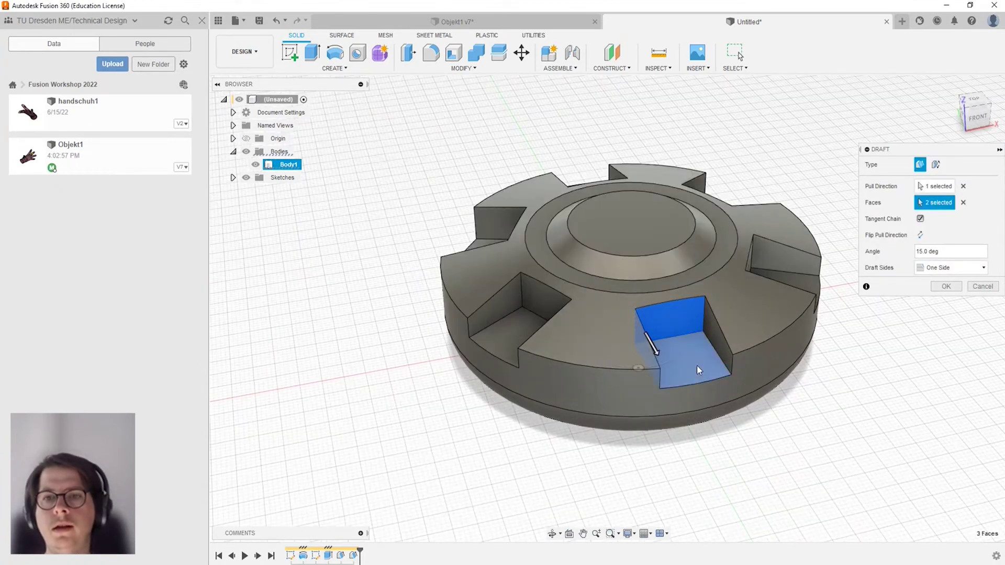
click(721, 344)
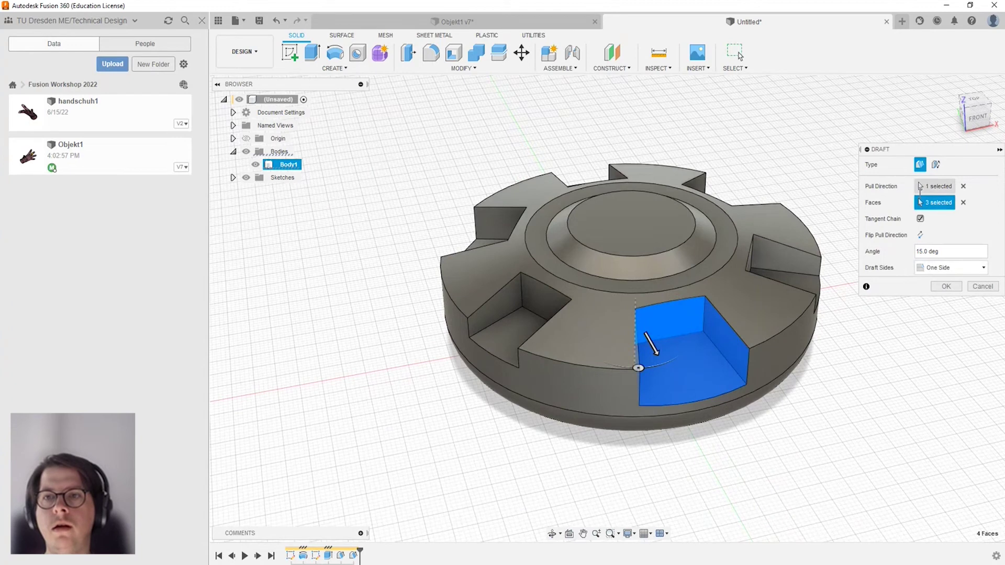
shift+middle_drag(721, 344, 629, 340)
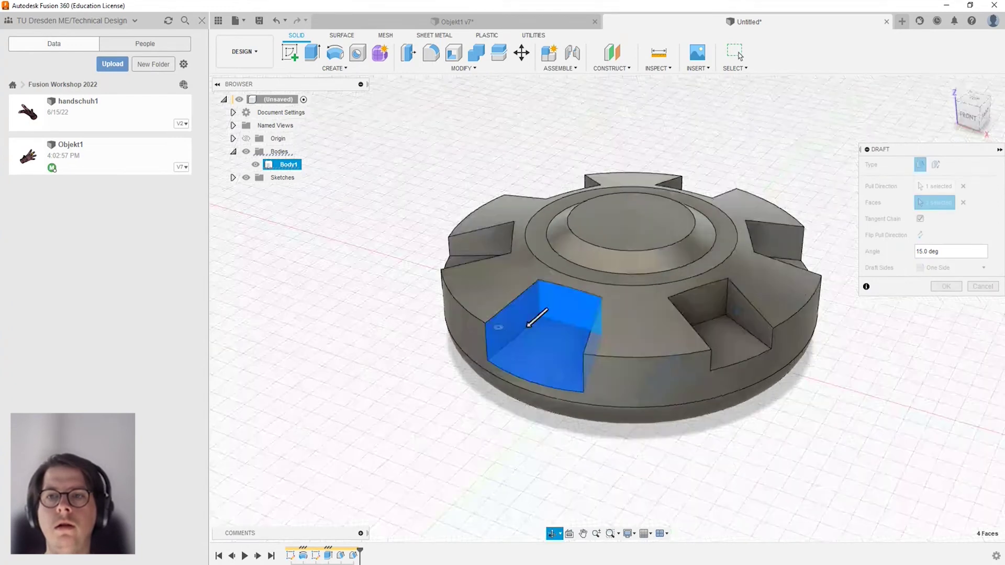
mouse_move(738, 311)
shift+middle_down()
mouse_move(626, 328)
mouse_move(582, 352)
mouse_move(720, 306)
shift+middle_up()
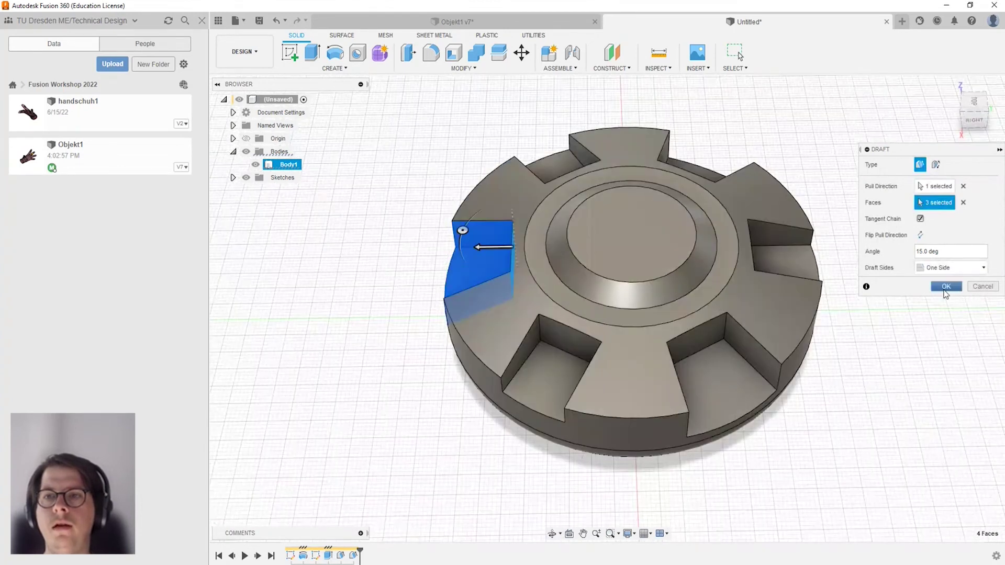
click(947, 287)
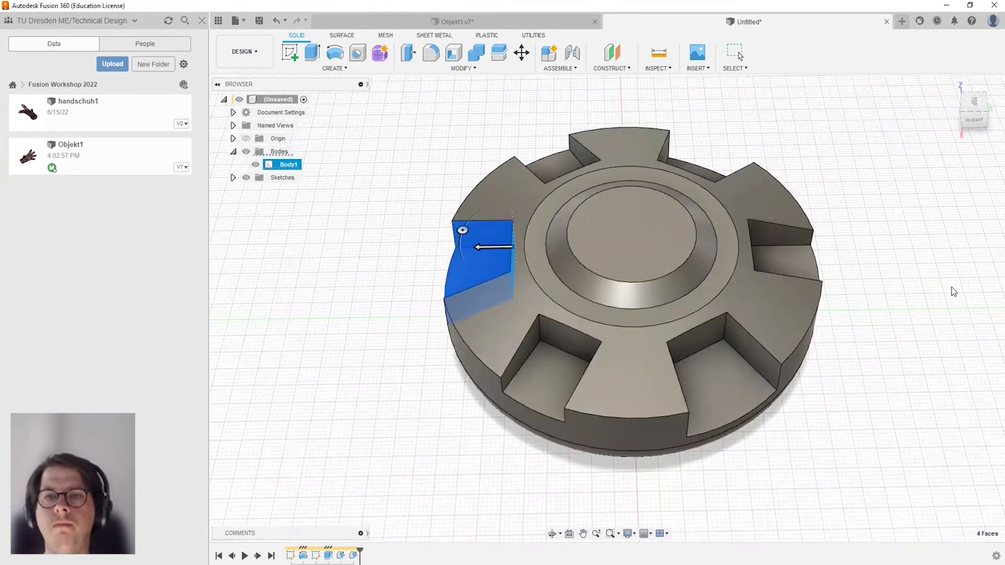
mouse_move(345, 284)
shift+middle_down()
mouse_move(602, 250)
mouse_move(791, 253)
shift+middle_up()
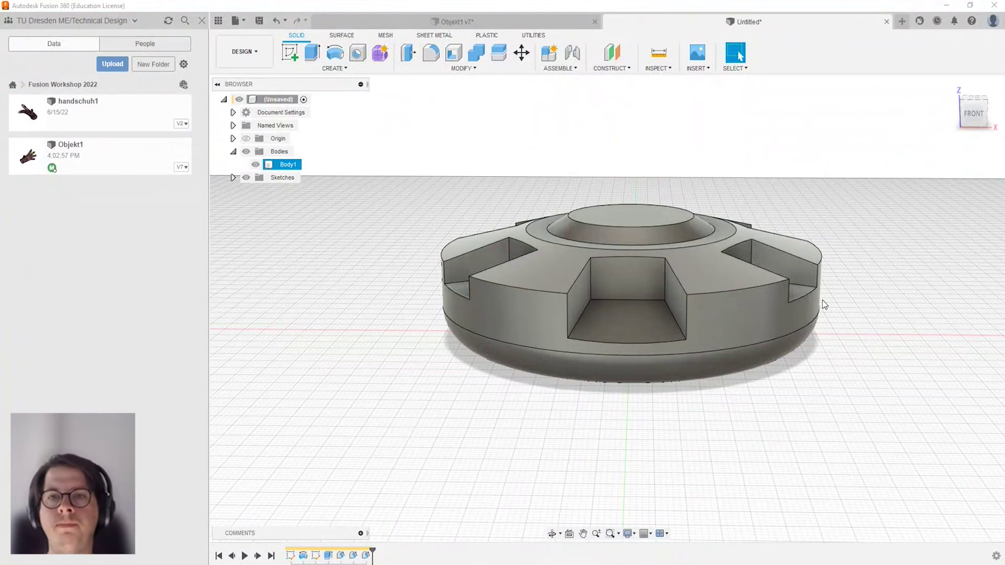
Start a fillet and select the six outer top rim edges between the pockets.
shift+middle_drag(824, 304, 543, 307)
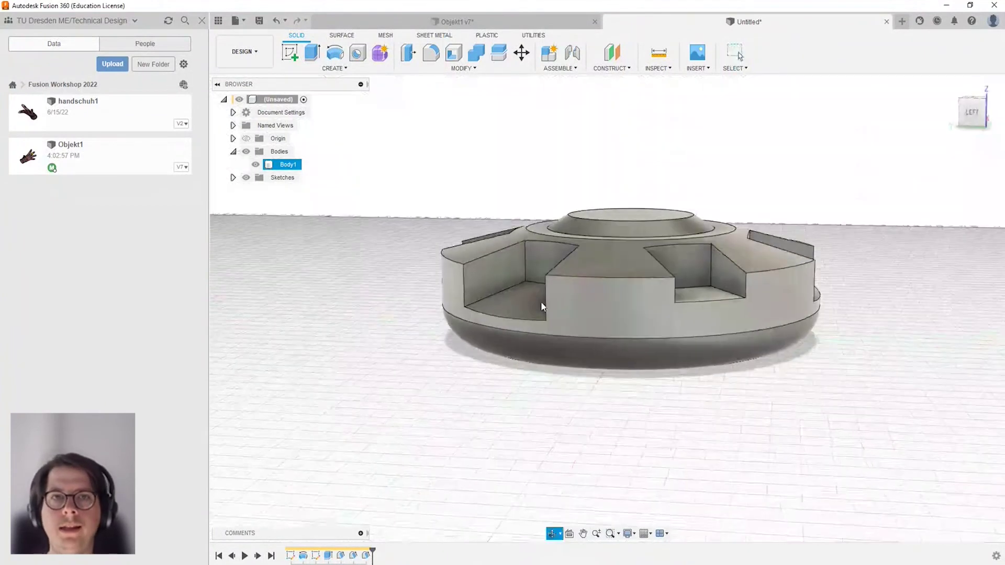
click(432, 55)
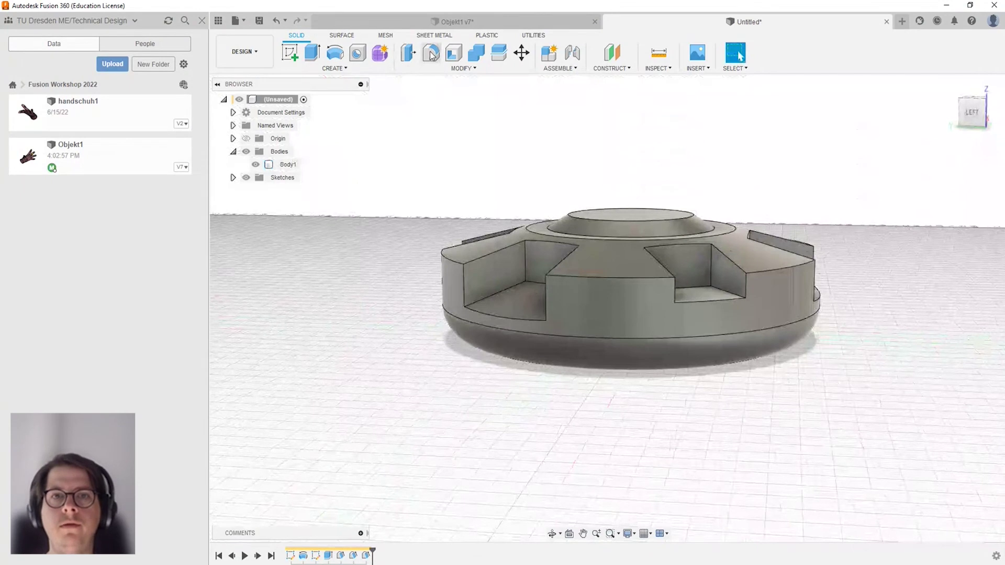
click(451, 262)
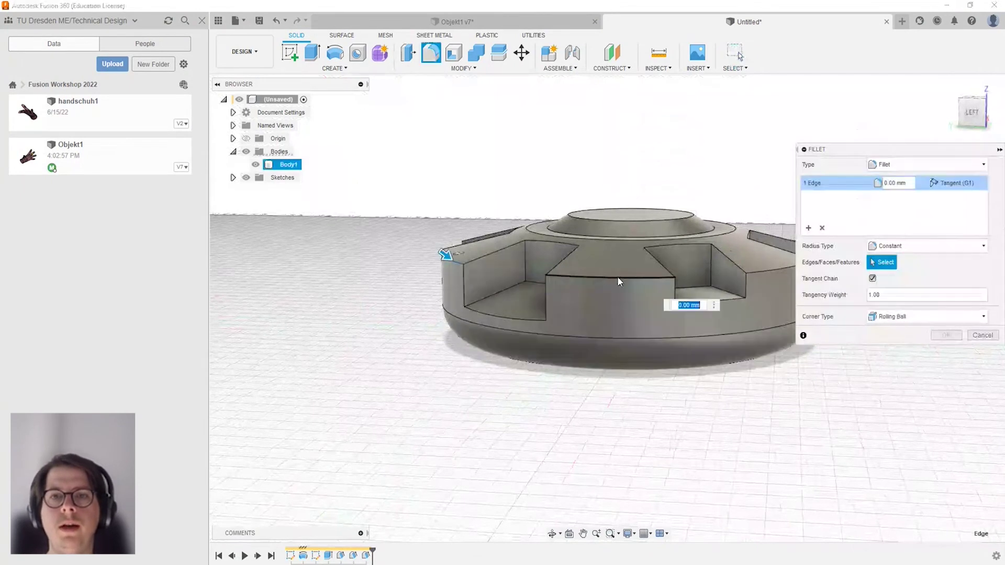
scroll(758, 272, down, 5)
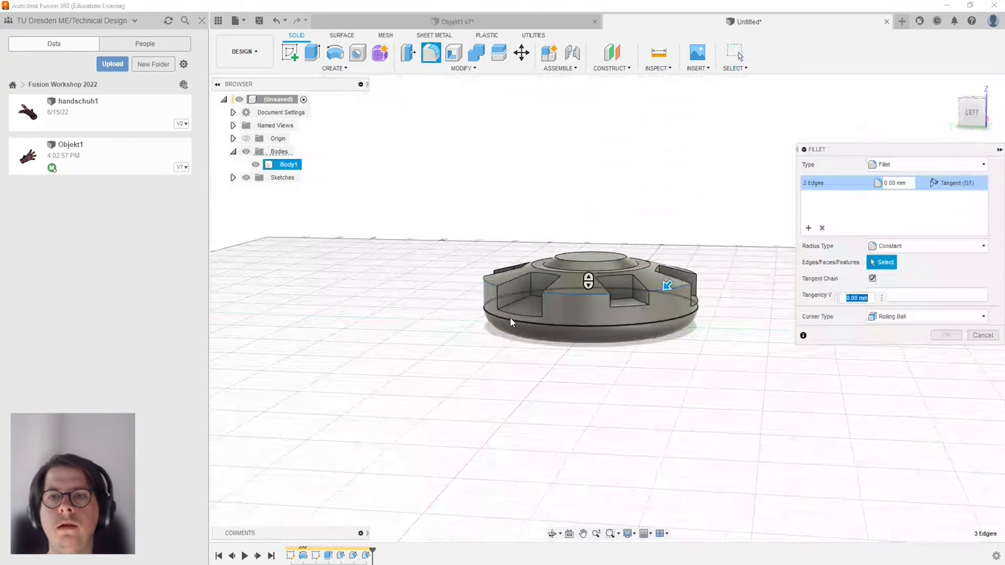
shift+middle_drag(665, 283, 599, 357)
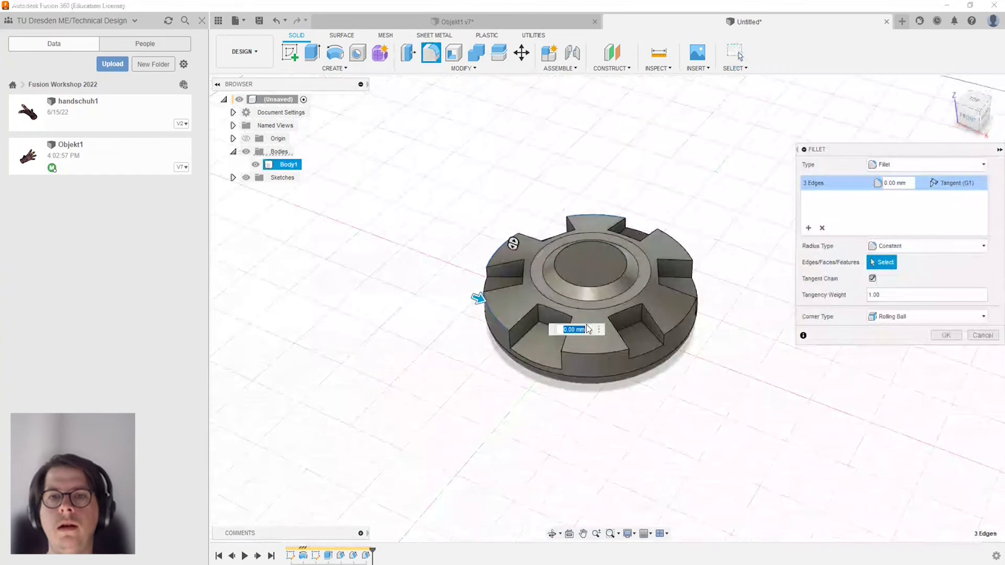
click(598, 353)
click(678, 326)
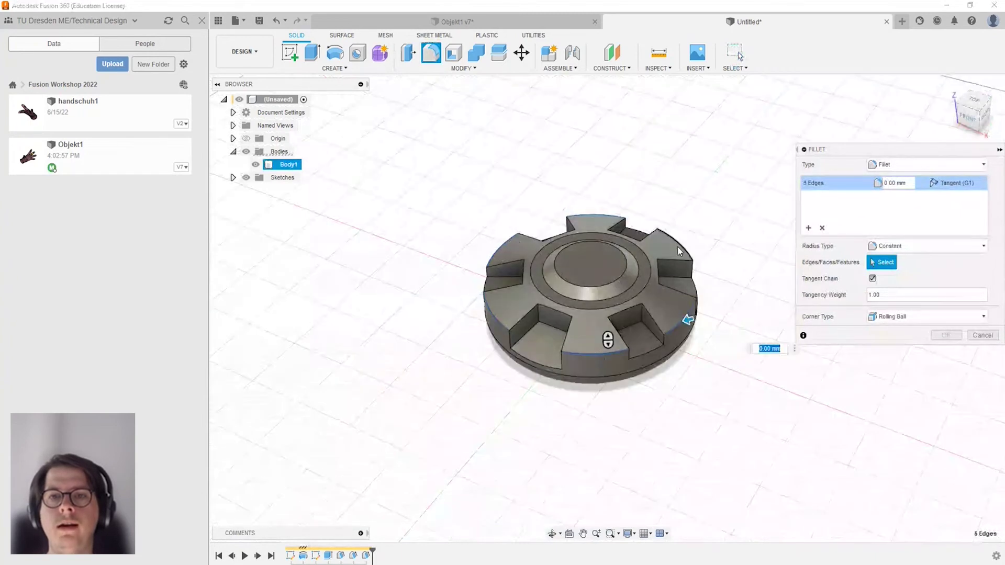
shift+middle_drag(472, 247, 541, 269)
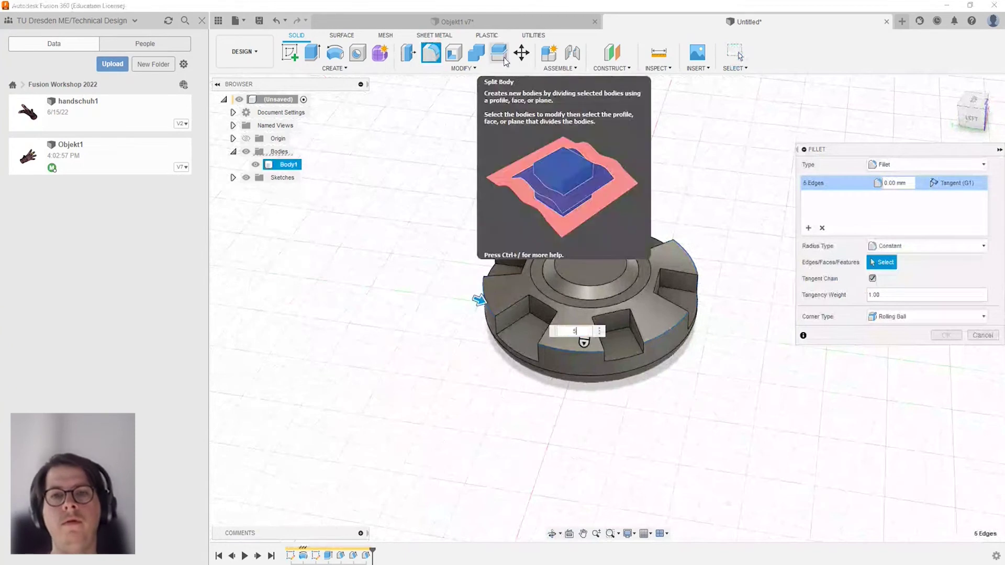
Set the rim fillet radius to 5 mm and orbit to inspect the preview.
text(5)
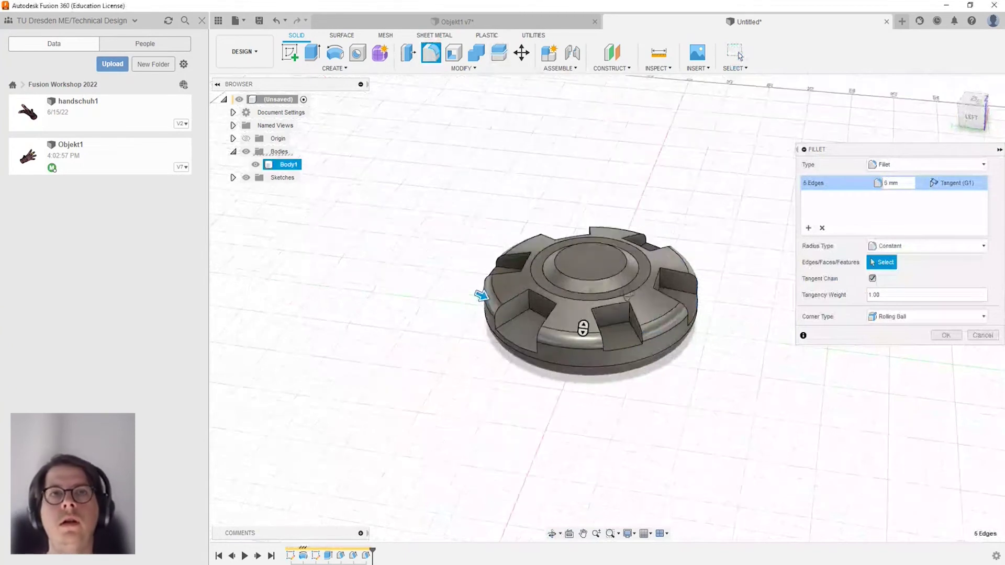
shift+middle_drag(631, 310, 643, 278)
scroll(478, 316, up, 2)
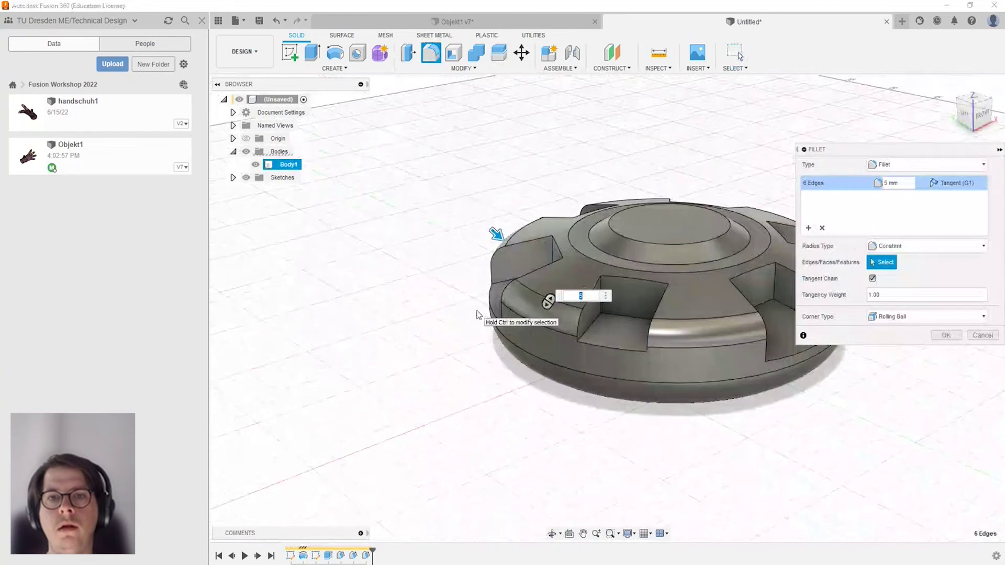
mouse_move(478, 316)
shift+middle_down()
mouse_move(654, 345)
mouse_move(570, 275)
mouse_move(528, 326)
mouse_move(319, 391)
mouse_move(265, 332)
mouse_move(346, 295)
mouse_move(417, 276)
mouse_move(543, 292)
mouse_move(555, 304)
mouse_move(335, 440)
shift+middle_up()
mouse_move(537, 352)
shift+middle_down()
mouse_move(233, 390)
mouse_move(359, 389)
shift+middle_up()
scroll(357, 321, down, 3)
scroll(337, 385, up, 3)
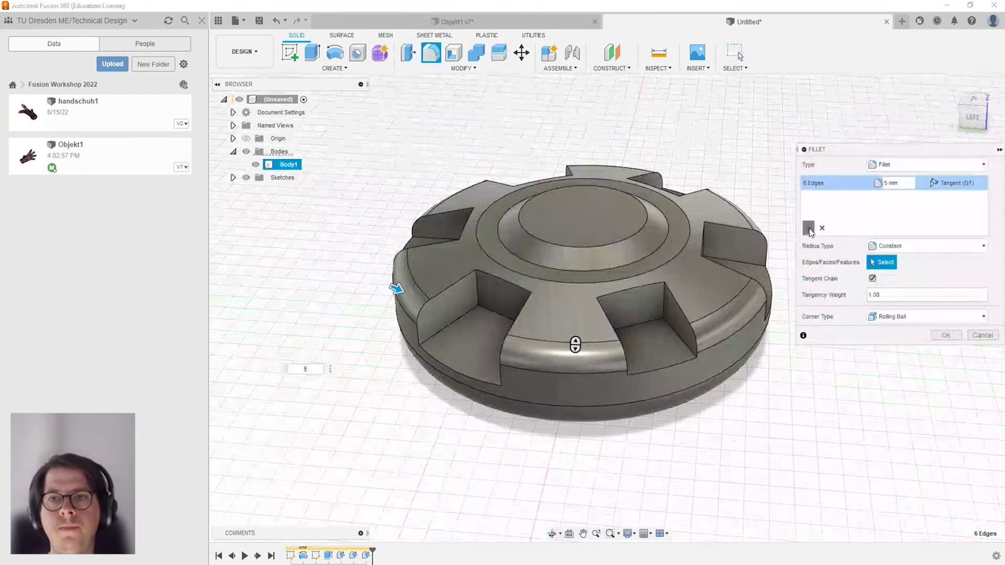
Begin a second fillet set with the floors and walls of the first three pockets.
click(809, 229)
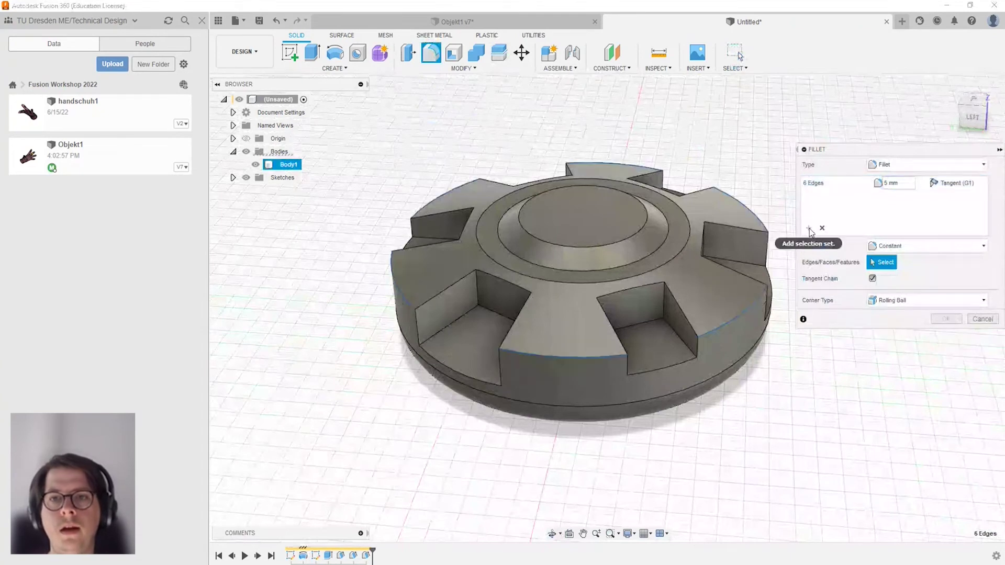
click(652, 332)
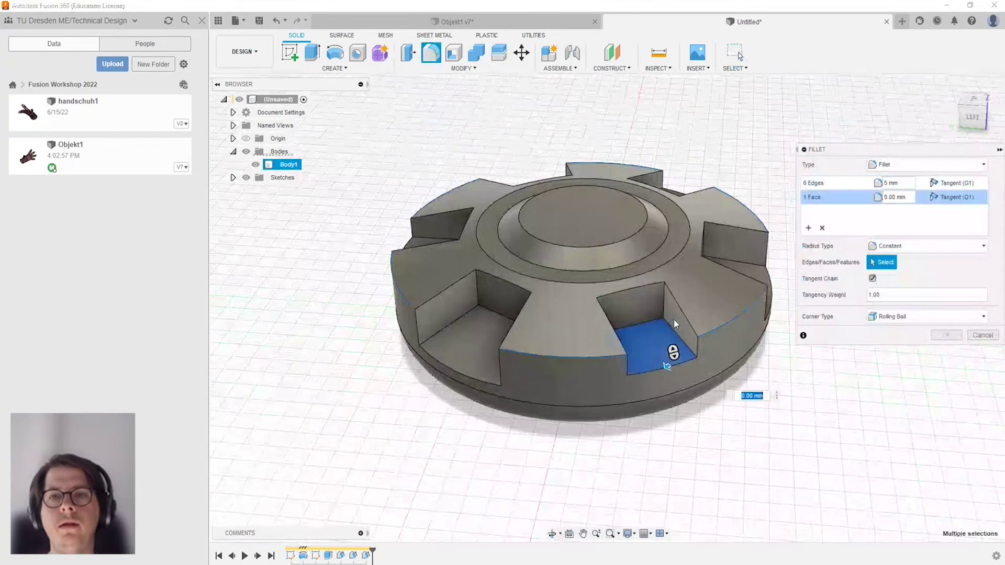
click(648, 306)
shift+middle_drag(648, 313, 483, 319)
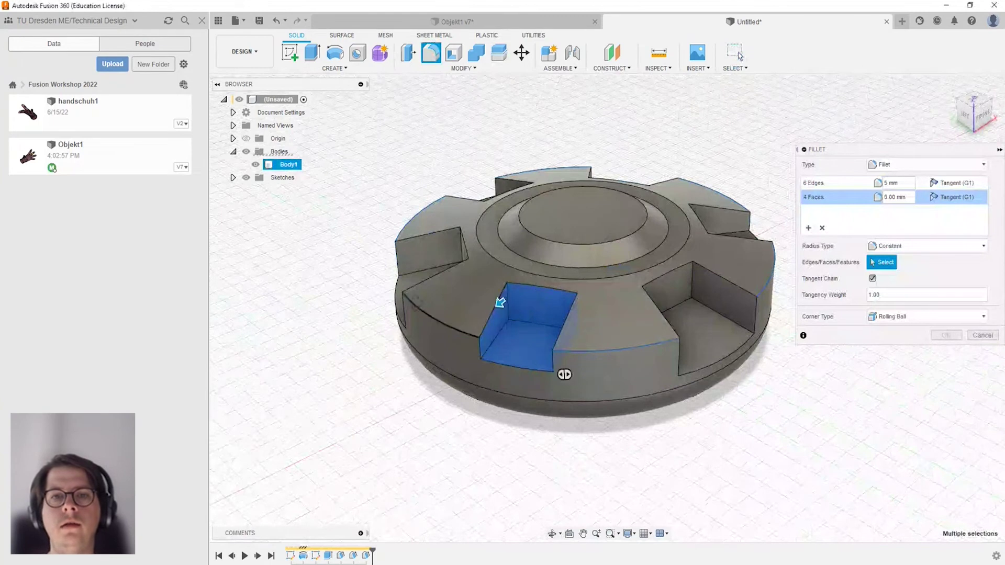
shift+middle_drag(410, 308, 486, 302)
click(617, 361)
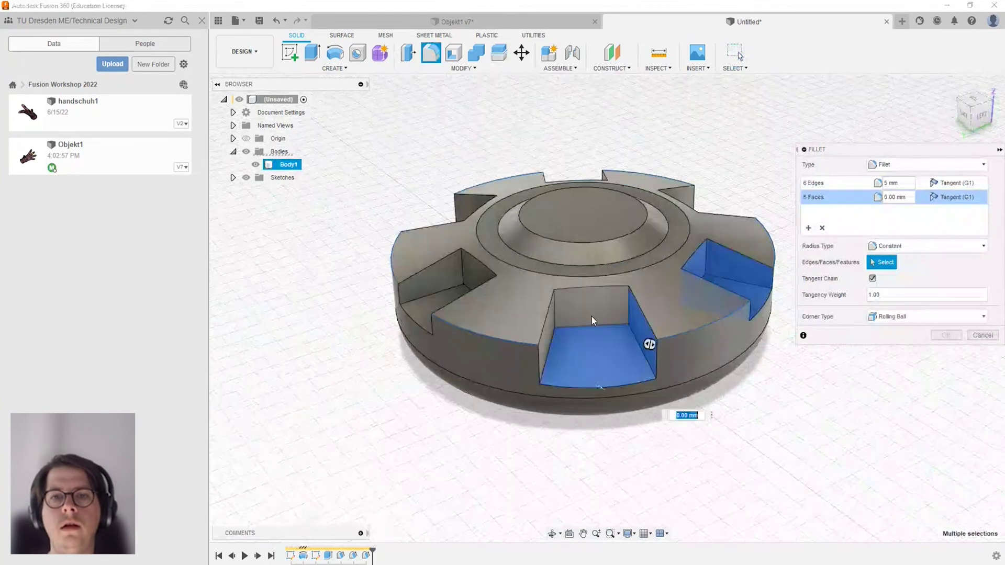
click(592, 316)
click(548, 333)
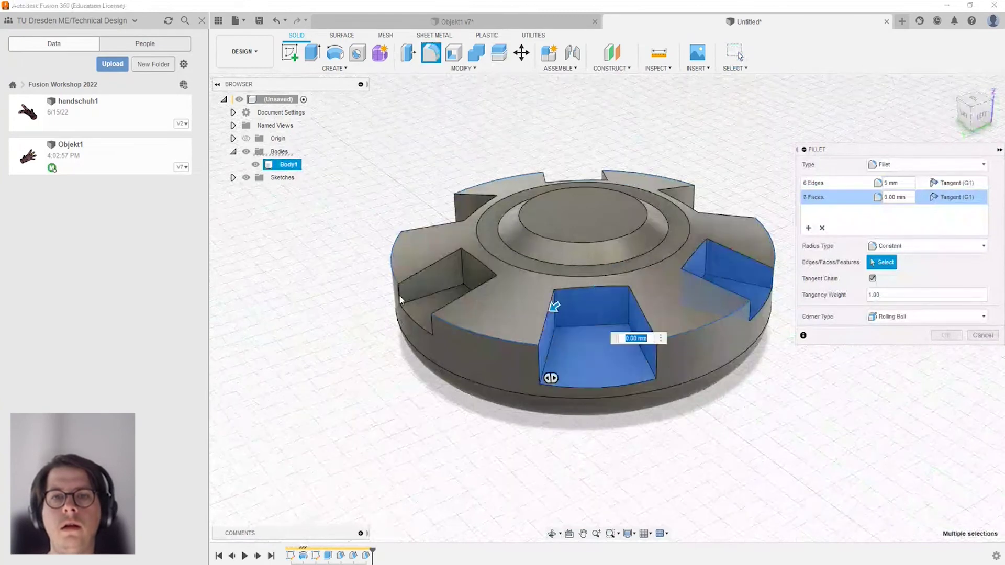
shift+middle_drag(399, 294, 601, 345)
click(602, 345)
click(637, 325)
click(603, 310)
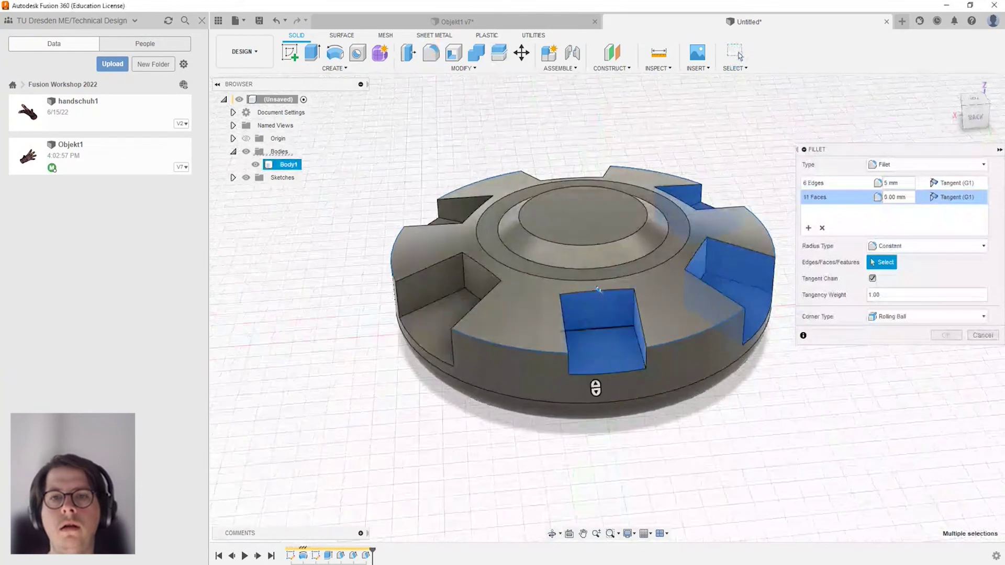
Add the floor and wall faces of the next pockets to the 1 mm set.
shift+middle_drag(600, 331, 502, 322)
click(501, 321)
shift+middle_drag(391, 278, 687, 338)
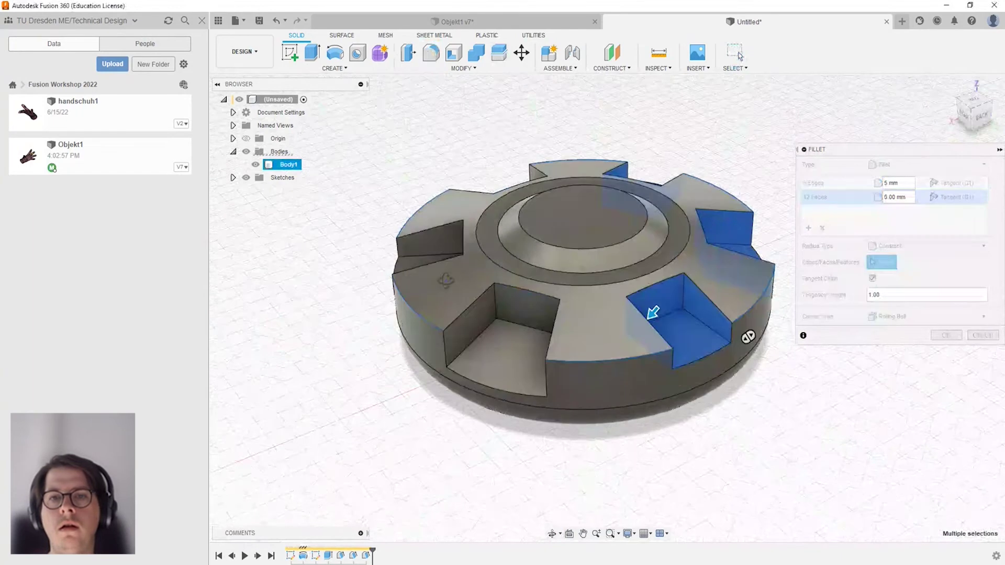
click(651, 363)
click(632, 314)
shift+middle_drag(633, 314, 482, 316)
click(482, 316)
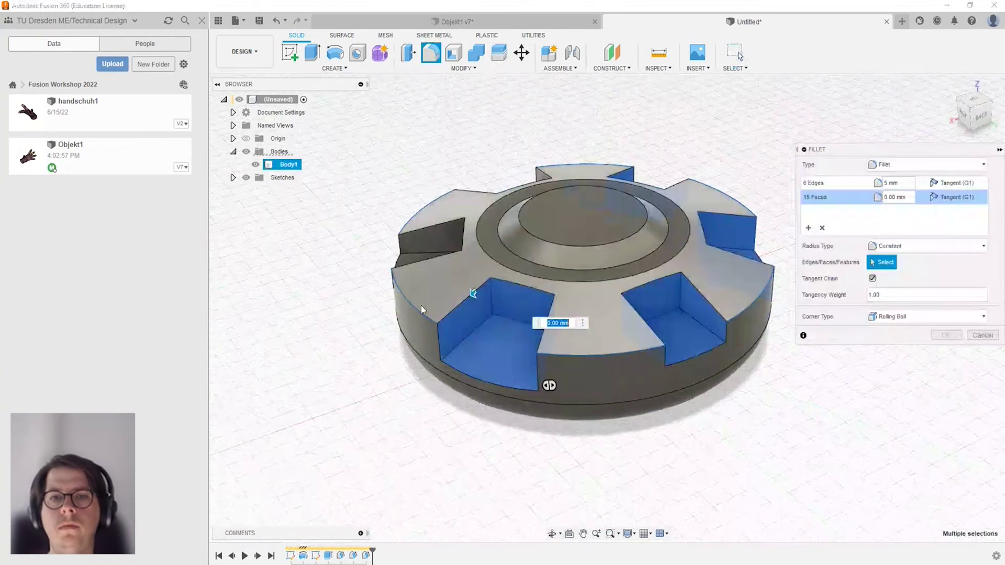
mouse_move(421, 306)
shift+middle_down()
mouse_move(613, 360)
mouse_move(625, 346)
mouse_move(505, 300)
mouse_move(577, 318)
shift+middle_up()
click(585, 344)
click(636, 352)
Finish selecting all 24 pocket faces and review the 1.00 mm preview from several angles.
click(505, 300)
click(474, 277)
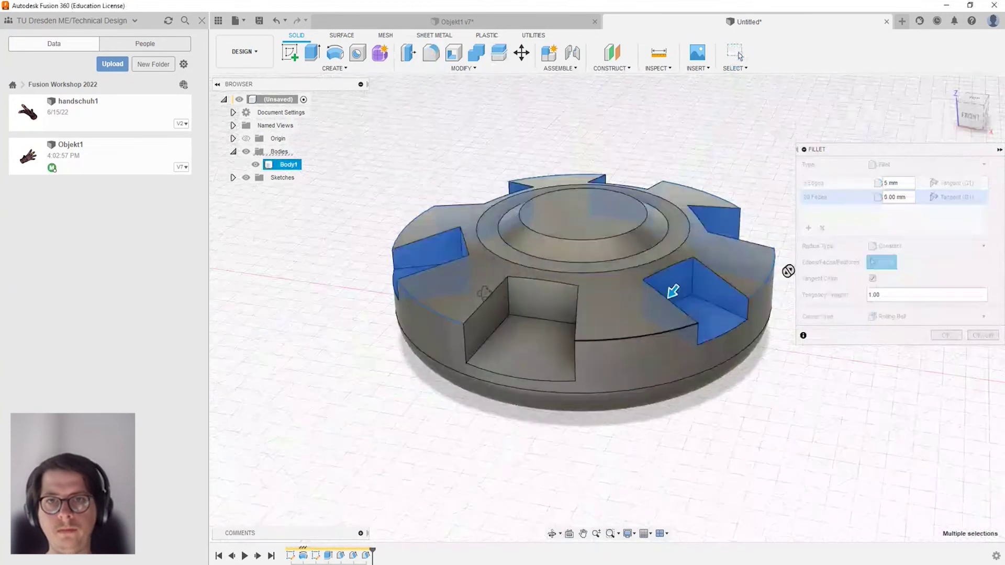
click(621, 329)
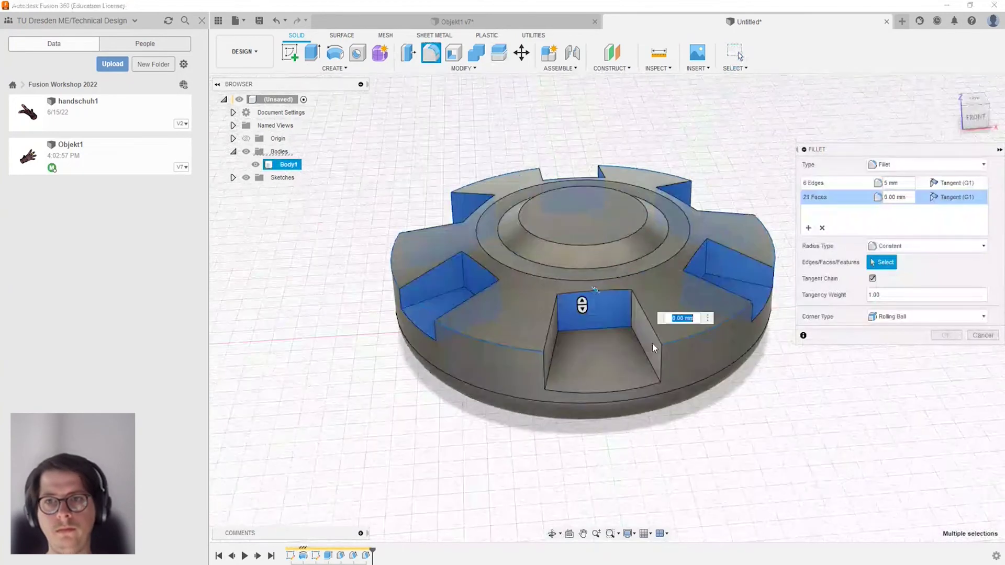
click(653, 343)
click(560, 354)
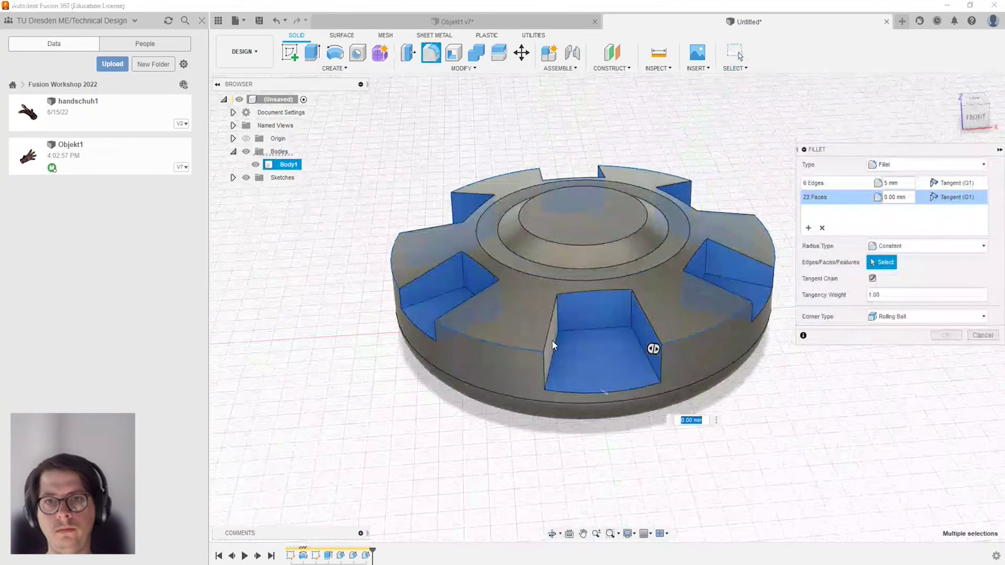
scroll(412, 227, down, 3)
shift+middle_drag(411, 227, 629, 197)
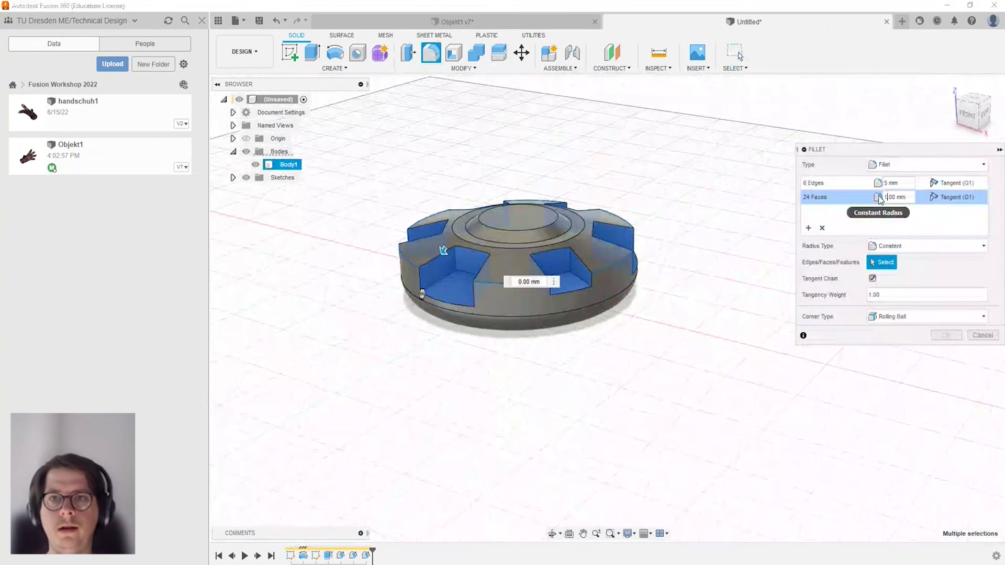
scroll(553, 249, up, 2)
scroll(809, 308, up, 2)
scroll(777, 329, down, 2)
scroll(759, 315, down, 1)
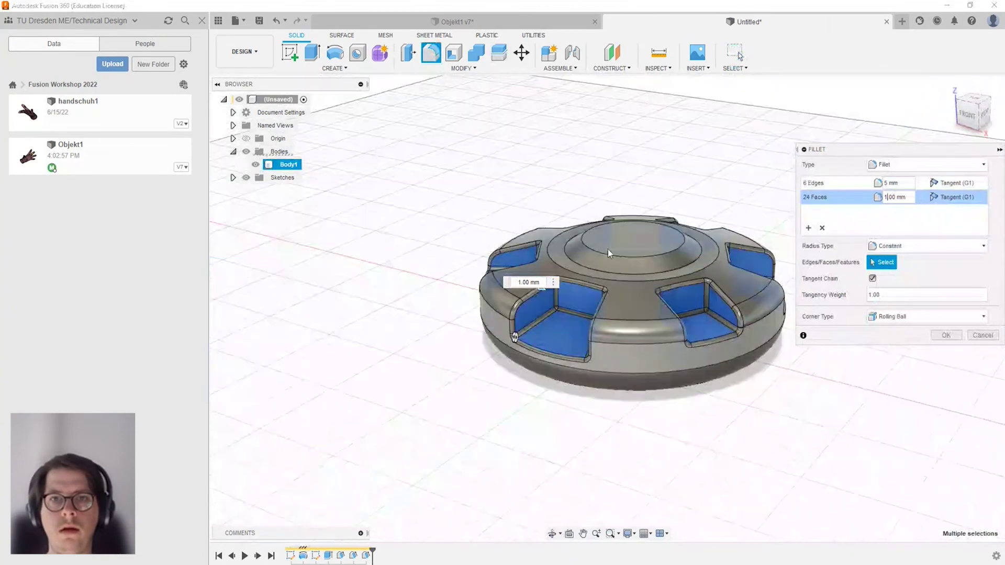
scroll(511, 322, up, 3)
shift+middle_drag(499, 330, 511, 349)
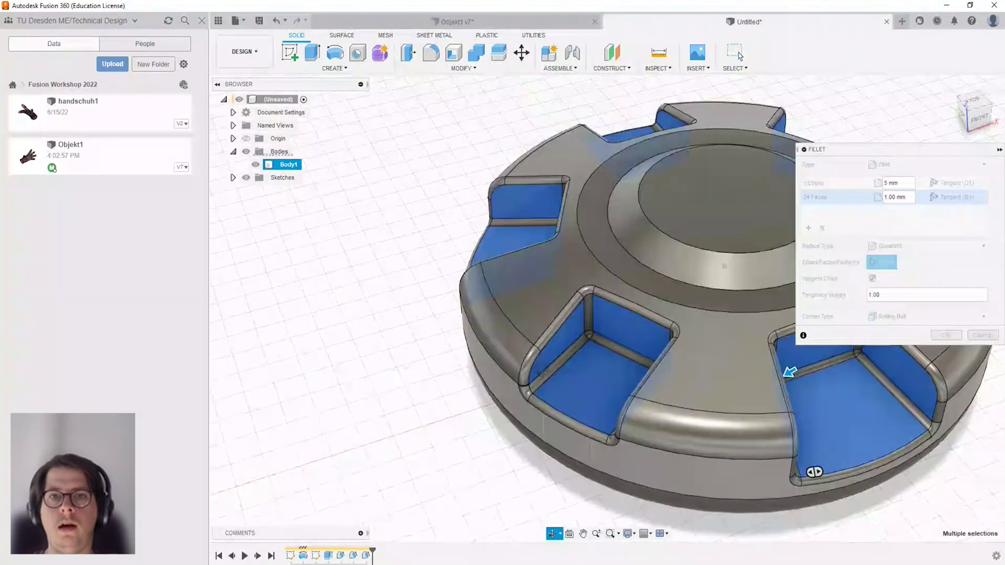
scroll(419, 297, down, 3)
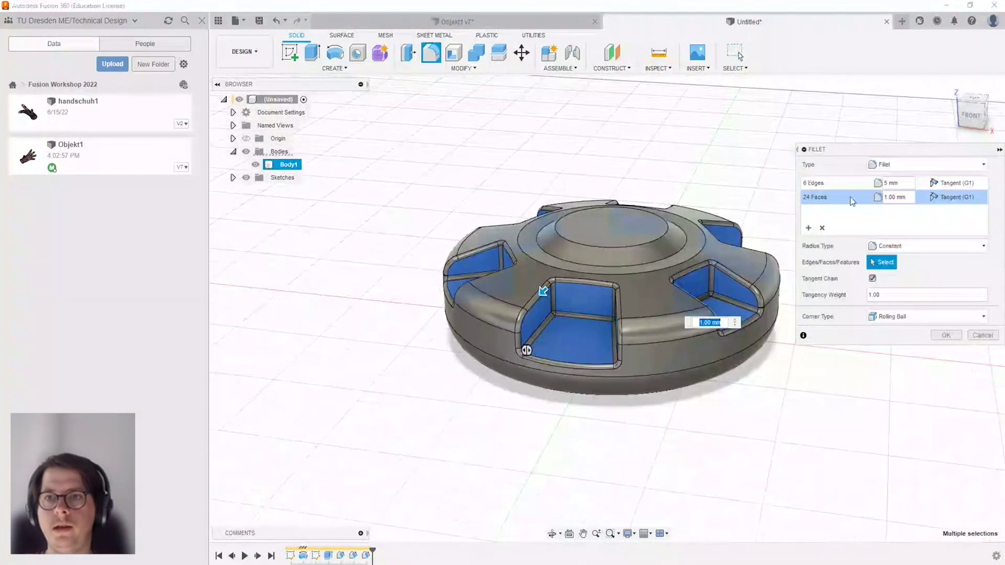
click(929, 318)
click(896, 346)
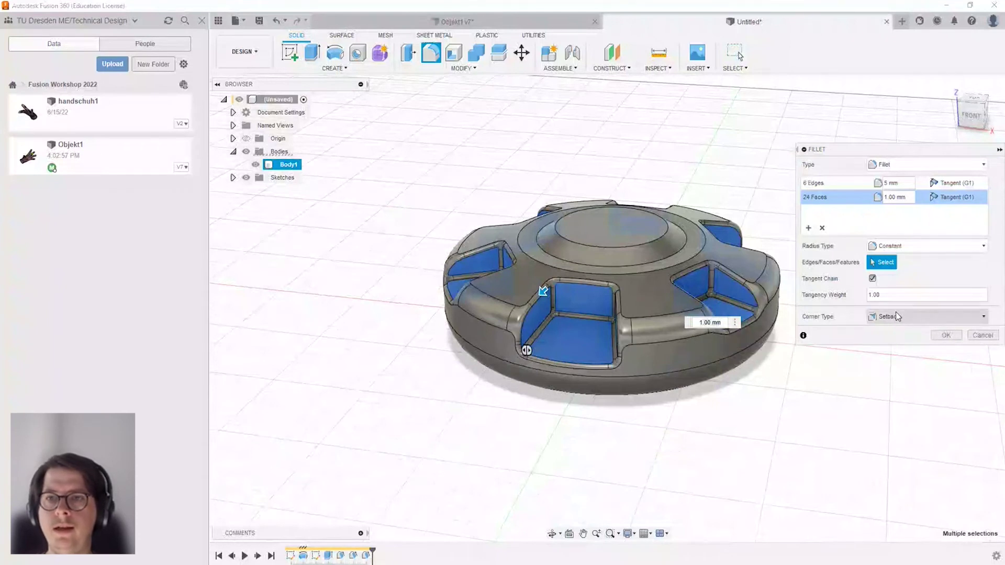
scroll(592, 275, up, 3)
scroll(594, 278, down, 4)
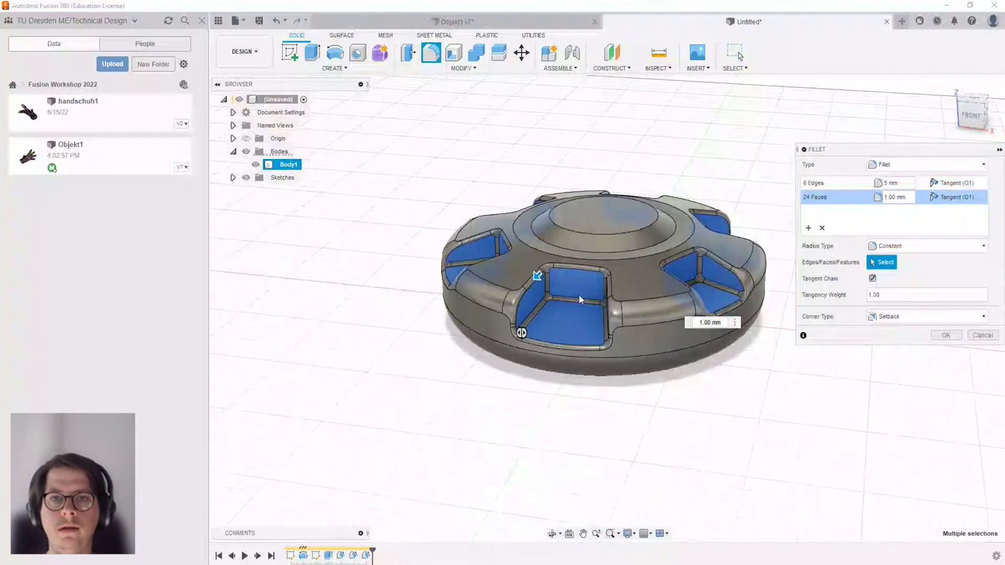
scroll(515, 304, up, 3)
scroll(517, 298, down, 4)
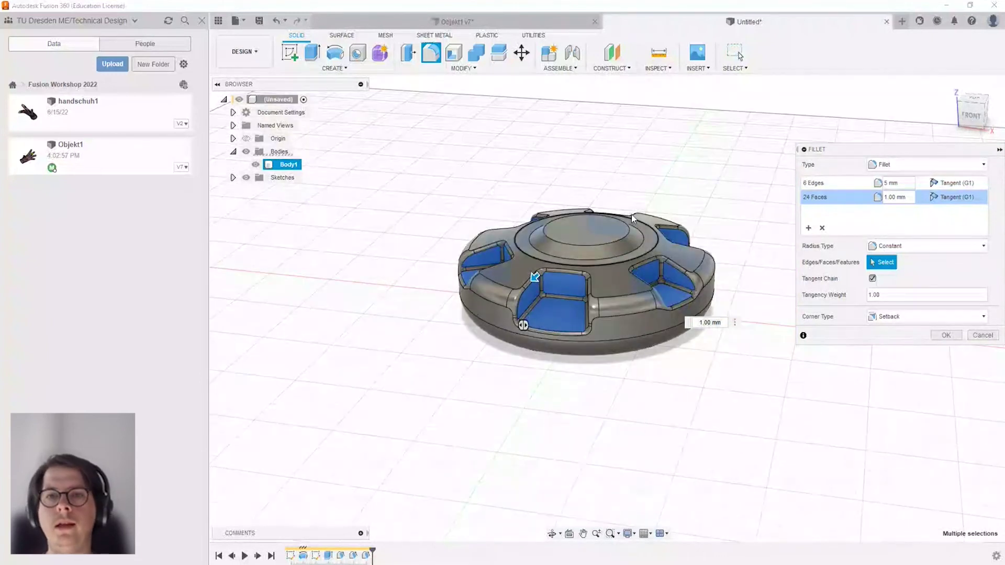
shift+middle_drag(518, 301, 480, 323)
scroll(479, 323, up, 2)
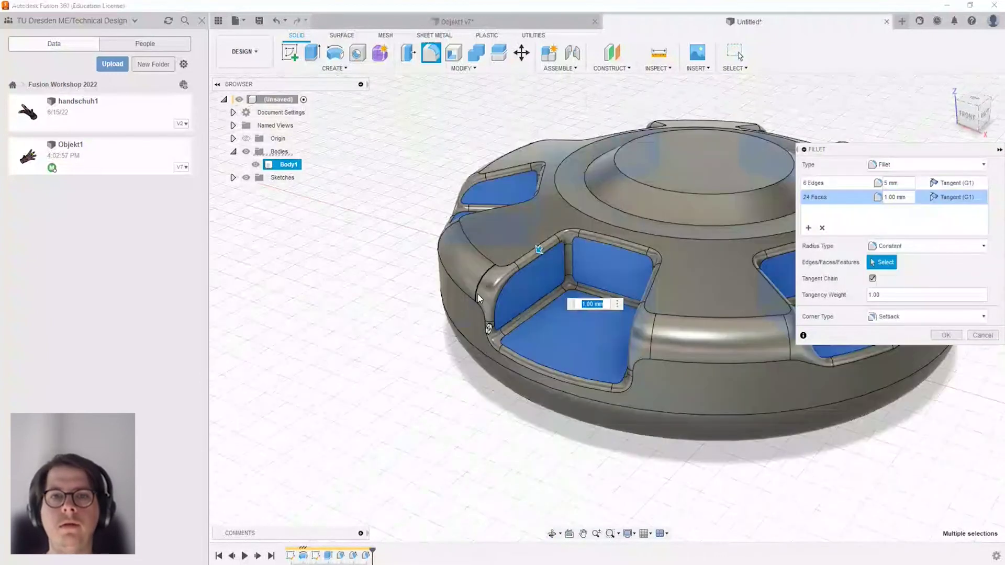
scroll(478, 294, up, 3)
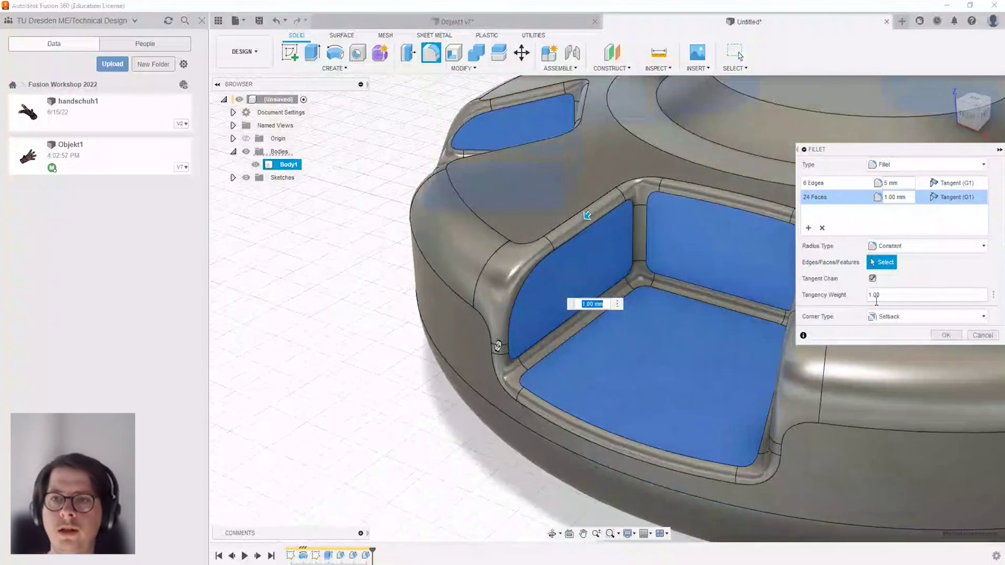
scroll(439, 296, down, 5)
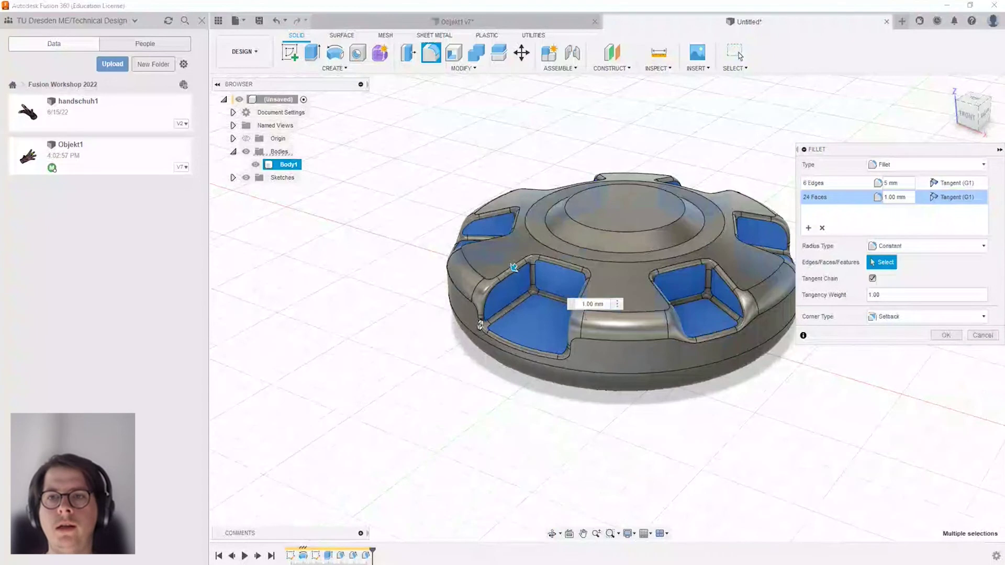
click(914, 315)
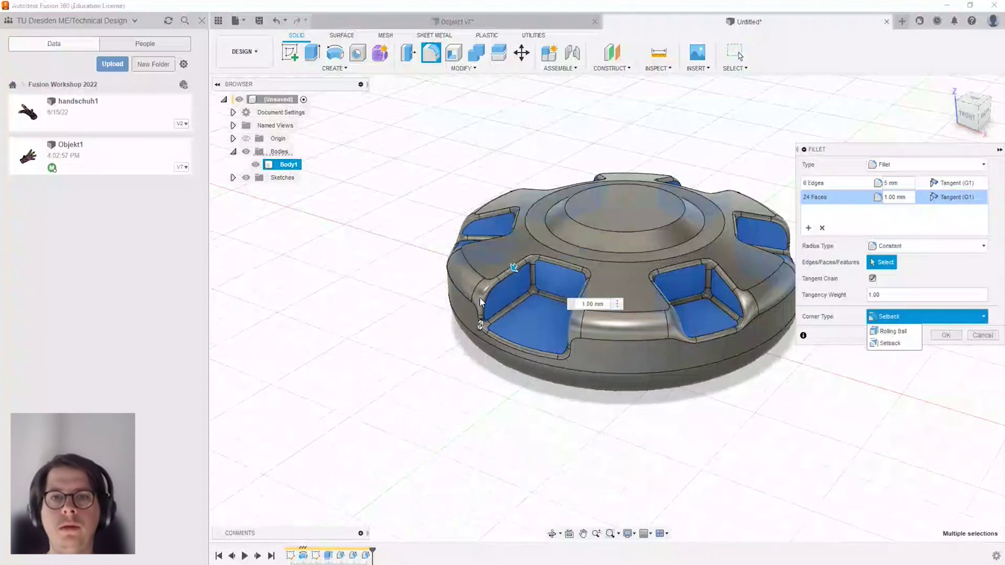
scroll(479, 297, up, 2)
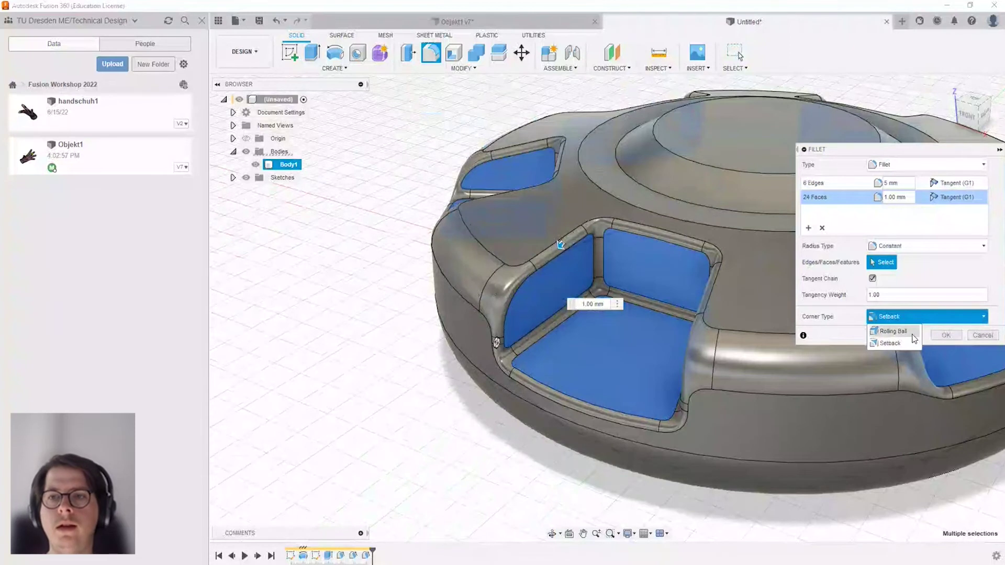
mouse_move(510, 292)
shift+middle_down()
mouse_move(565, 296)
mouse_move(513, 313)
mouse_move(615, 303)
shift+middle_up()
mouse_move(423, 329)
shift+middle_down()
mouse_move(465, 333)
mouse_move(460, 322)
shift+middle_up()
shift+middle_drag(401, 328, 455, 340)
mouse_move(394, 343)
shift+middle_down()
mouse_move(471, 336)
mouse_move(590, 349)
mouse_move(592, 332)
mouse_move(502, 330)
mouse_move(422, 352)
shift+middle_up()
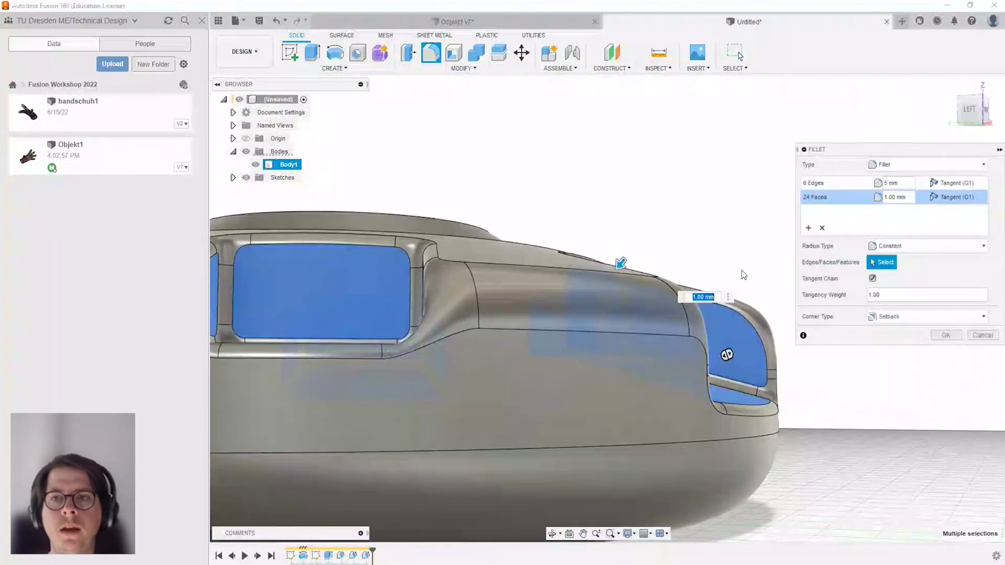
scroll(796, 267, down, 5)
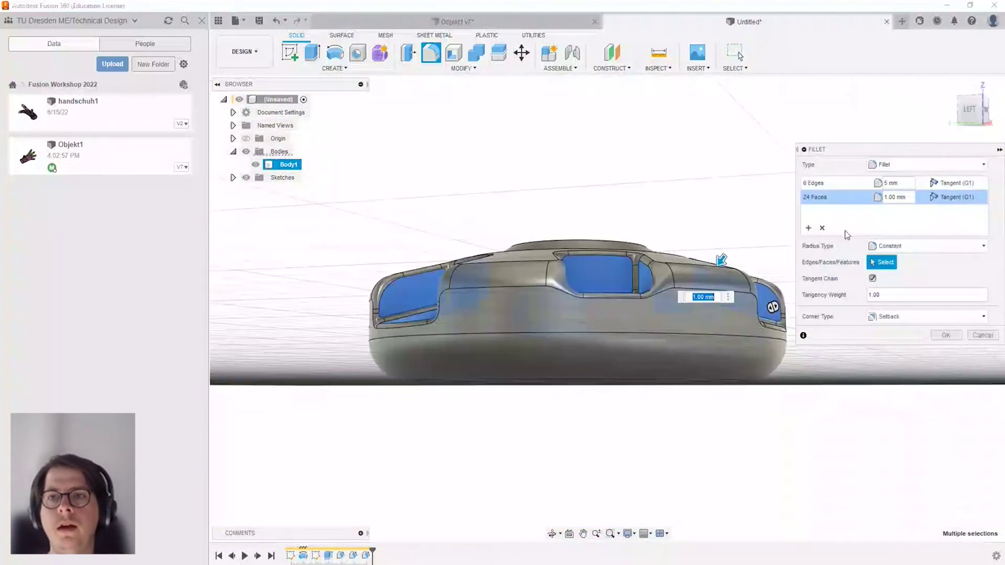
click(891, 316)
click(895, 332)
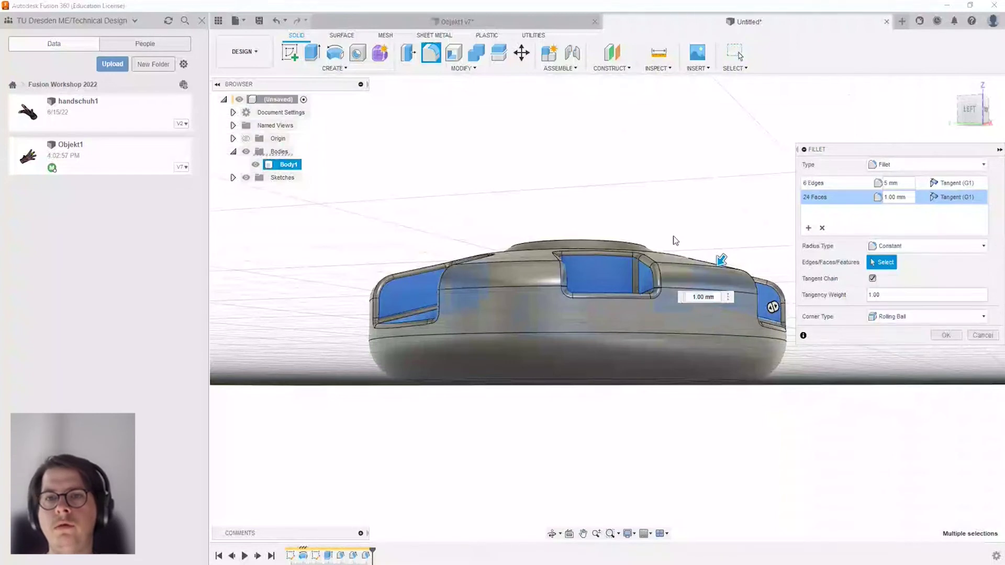
scroll(665, 236, up, 3)
shift+middle_drag(367, 341, 346, 476)
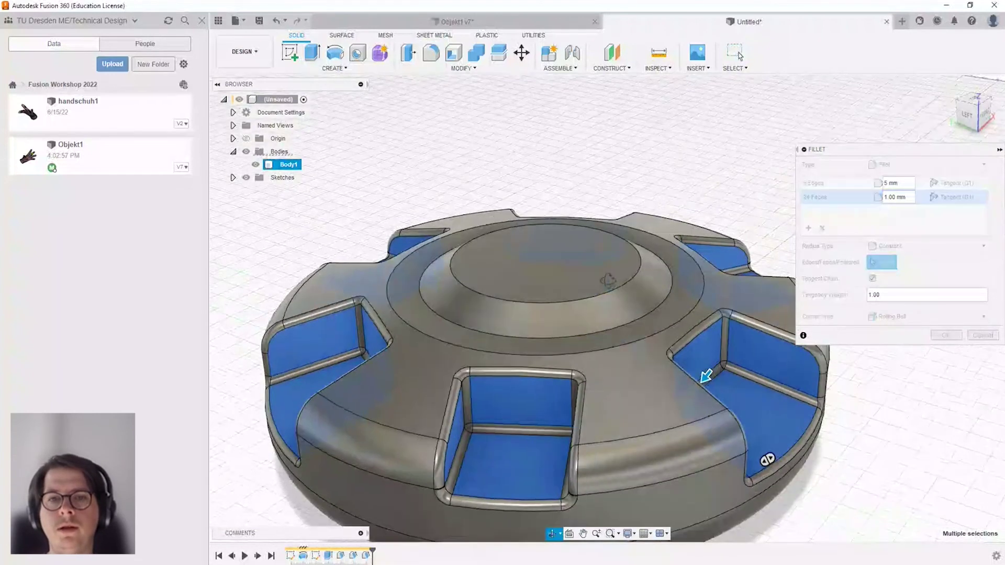
scroll(348, 474, up, 3)
scroll(404, 429, up, 2)
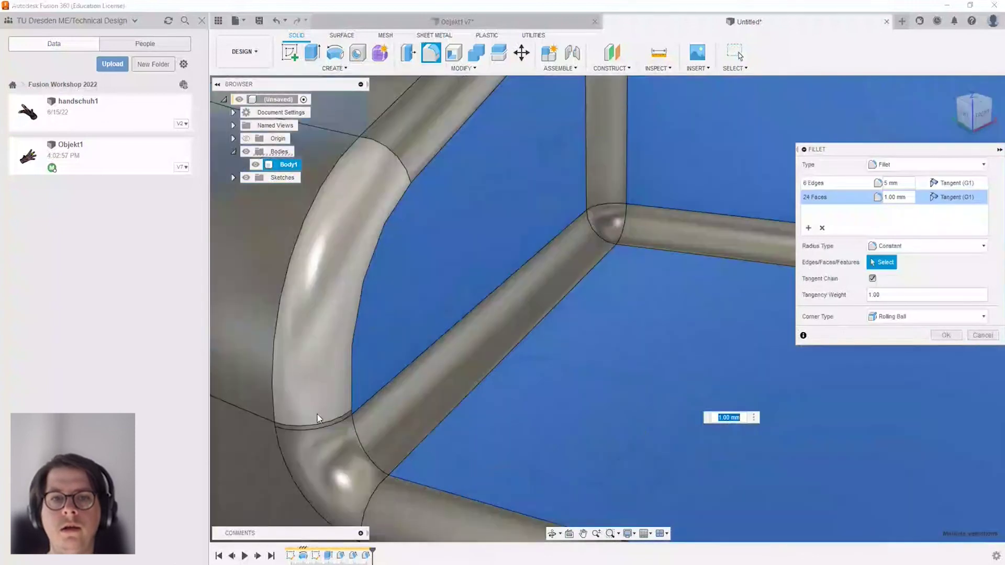
scroll(350, 439, down, 5)
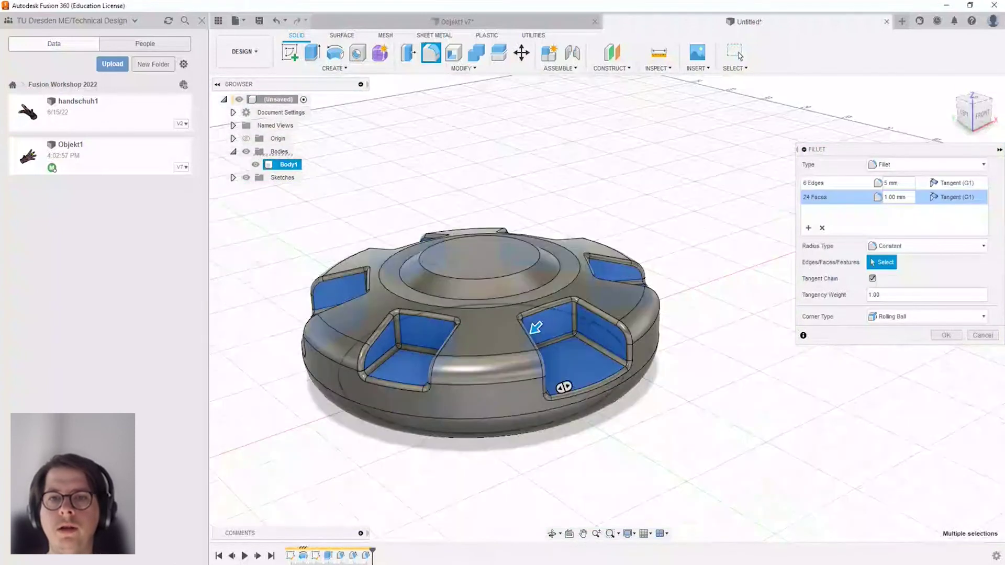
shift+middle_drag(592, 321, 475, 310)
mouse_move(343, 268)
shift+middle_down()
mouse_move(354, 231)
mouse_move(602, 322)
mouse_move(602, 269)
mouse_move(666, 308)
mouse_move(664, 294)
mouse_move(673, 315)
mouse_move(602, 298)
mouse_move(603, 348)
shift+middle_up()
Set the six rim edges' continuity to Curvature (G2).
scroll(685, 267, down, 2)
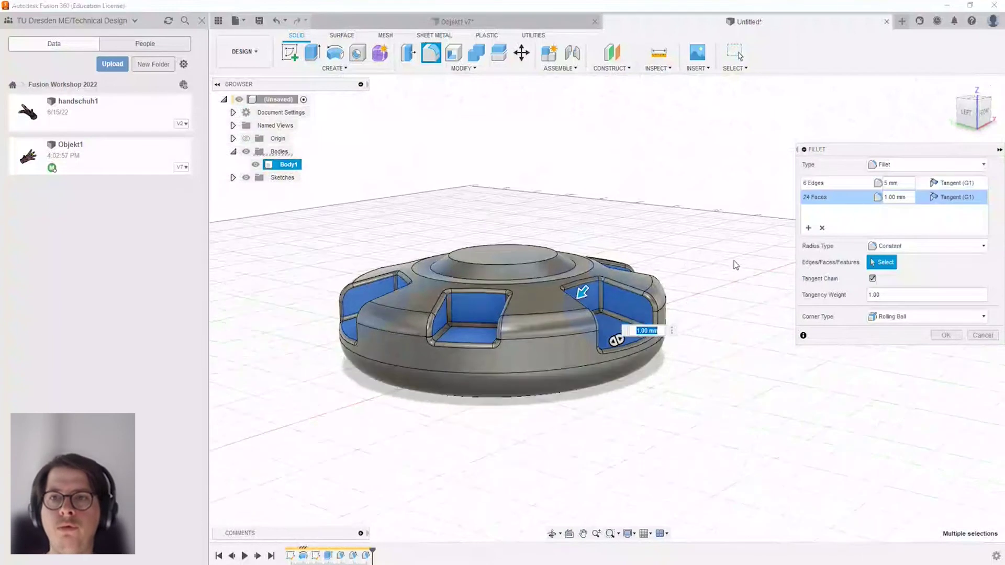
scroll(734, 265, down, 3)
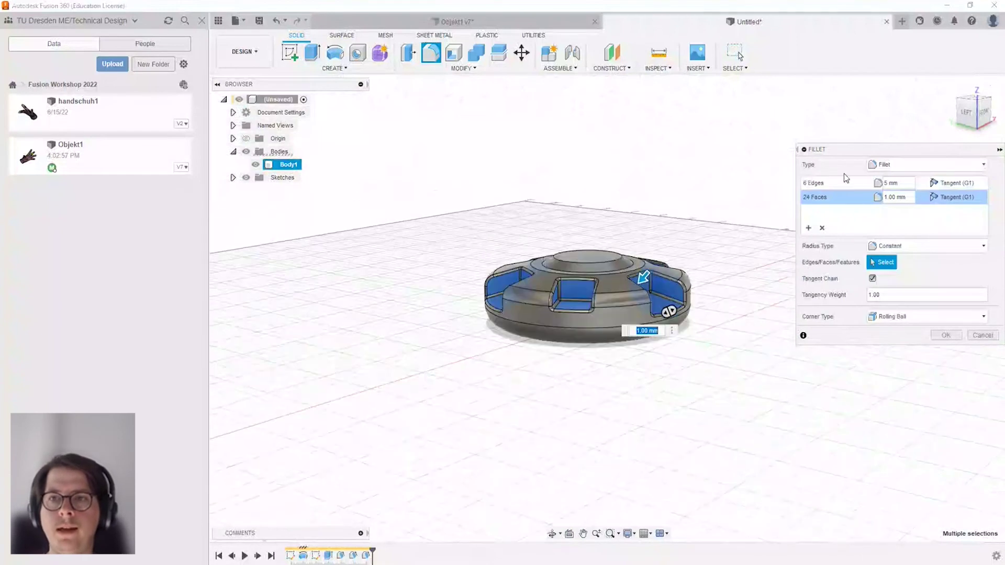
click(961, 183)
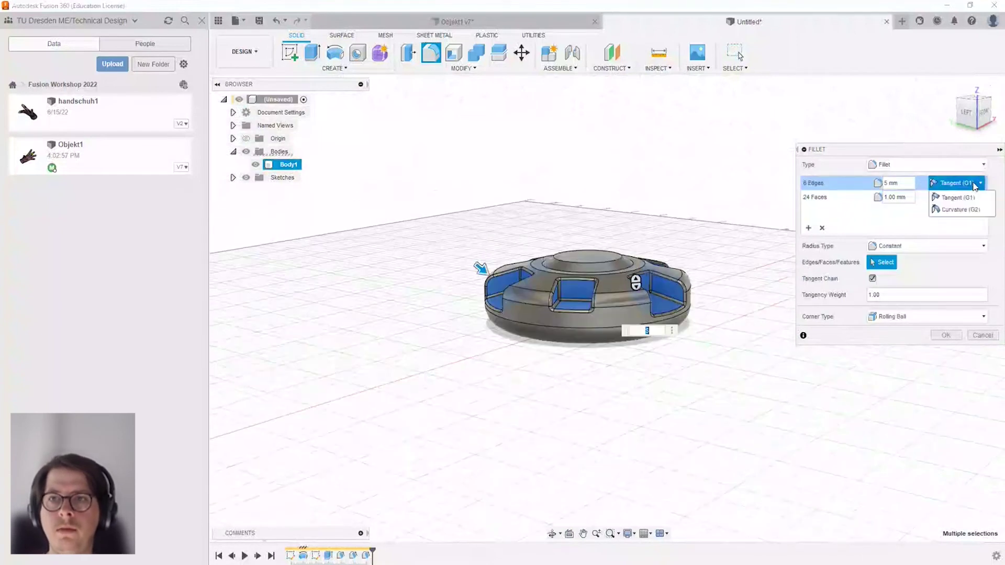
click(967, 210)
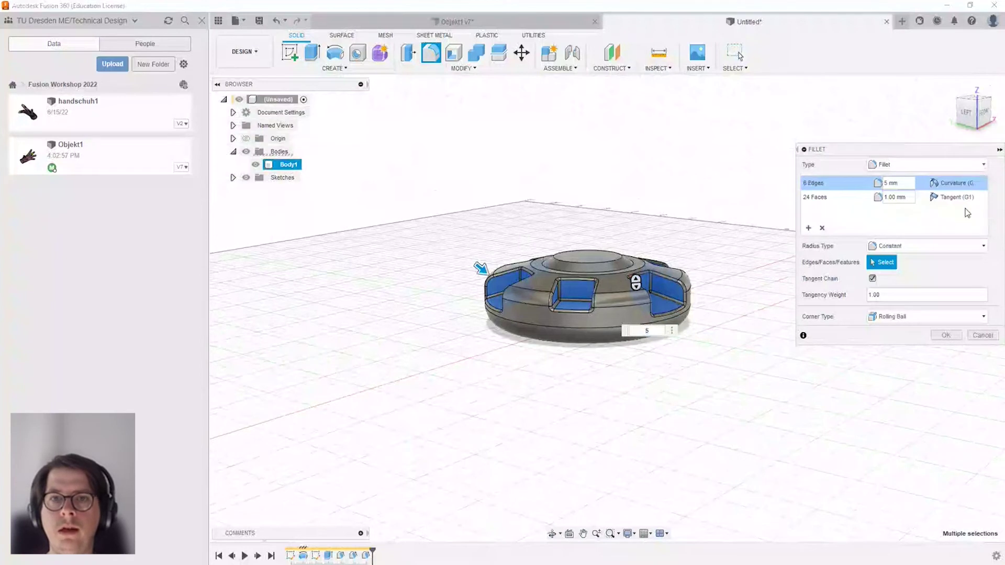
scroll(571, 287, up, 2)
scroll(570, 287, up, 2)
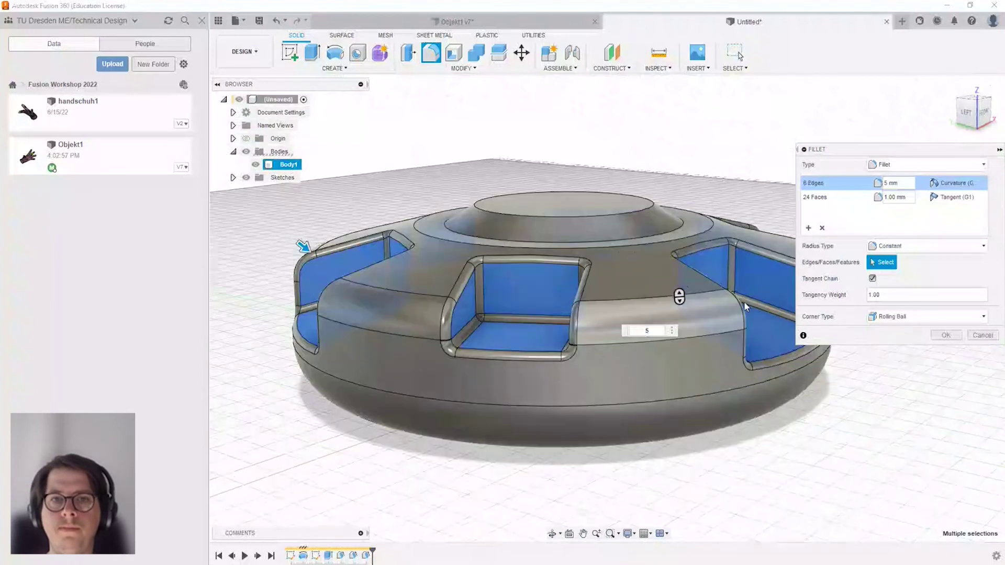
scroll(571, 288, up, 2)
scroll(571, 288, up, 2)
shift+middle_drag(571, 288, 778, 210)
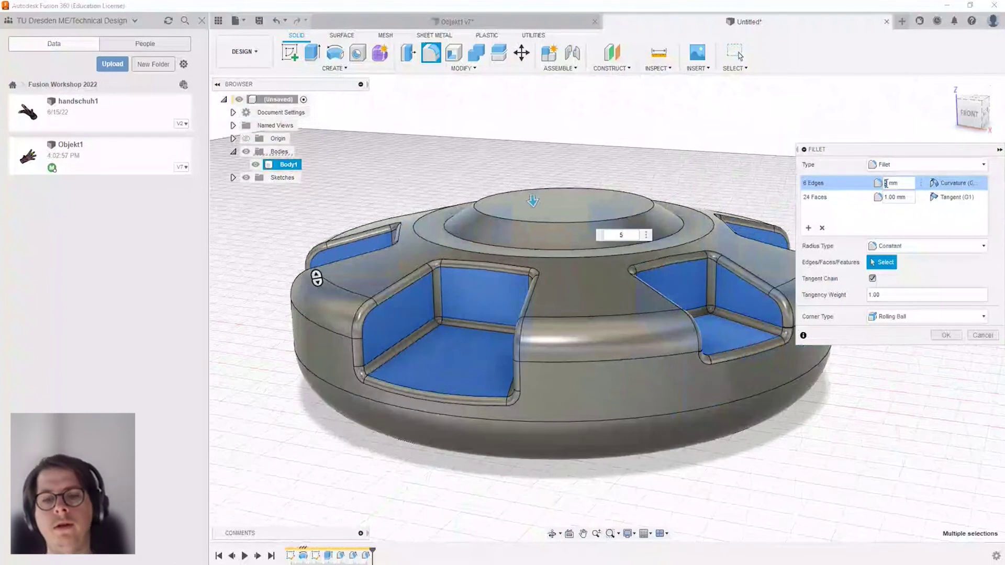
Try a 6 mm rim radius and keep Rolling Ball as the corner style.
text(6)
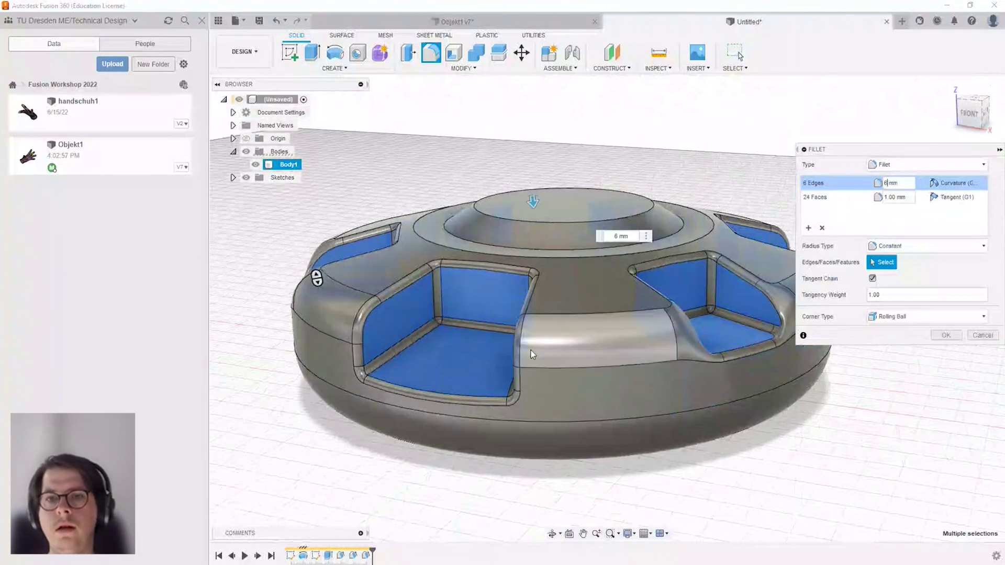
scroll(531, 350, down, 2)
shift+middle_drag(575, 338, 512, 398)
scroll(512, 398, up, 3)
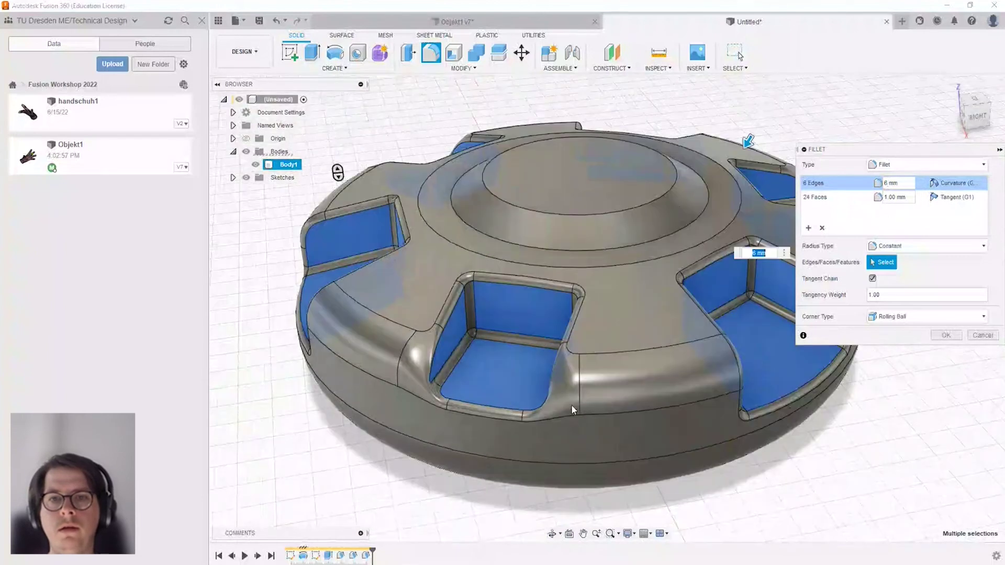
click(922, 316)
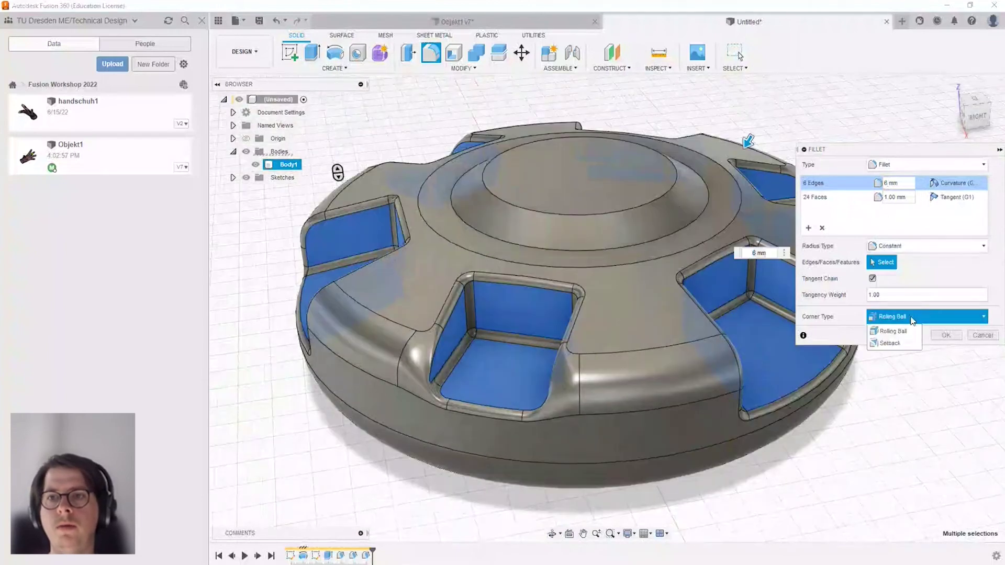
click(914, 320)
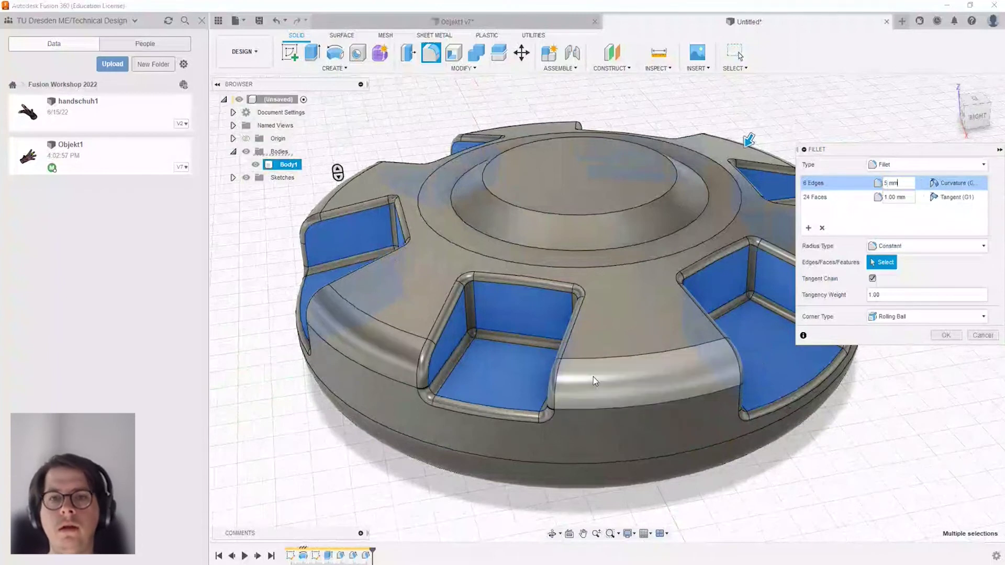
shift+middle_drag(697, 163, 632, 178)
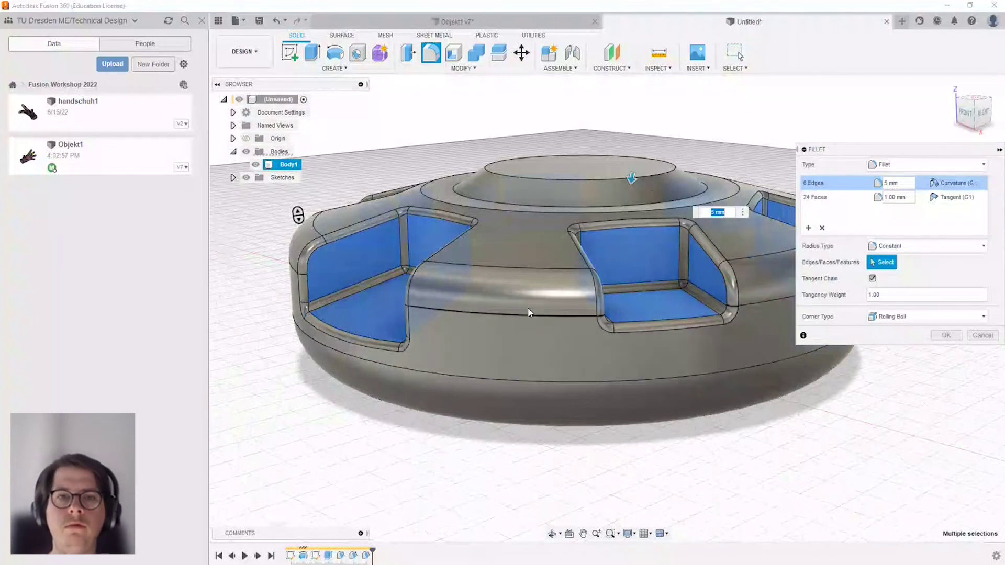
mouse_move(845, 205)
shift+middle_down()
mouse_move(674, 321)
mouse_move(428, 217)
shift+middle_up()
scroll(505, 331, up, 3)
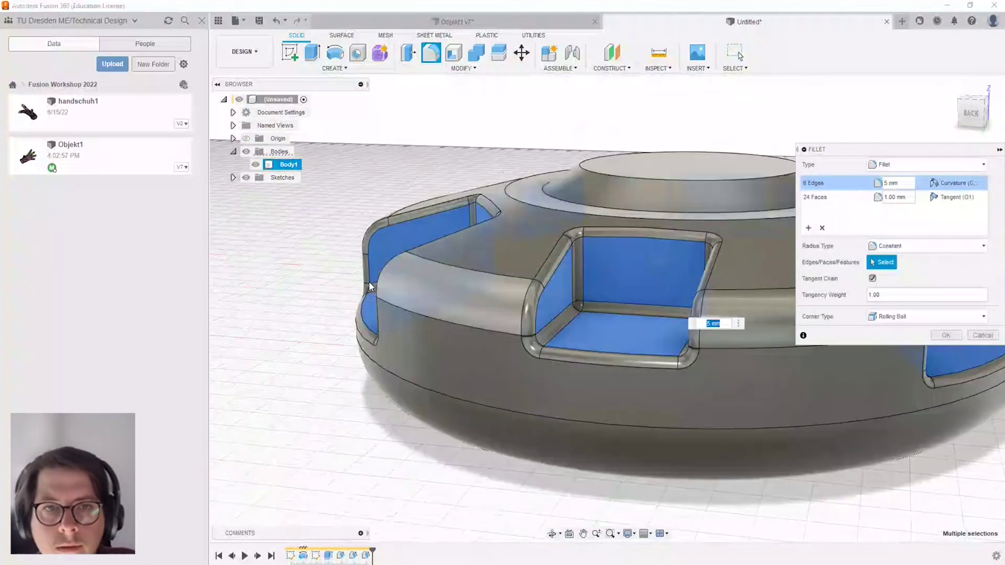
Switch the six rim edges to Tangent and back to Curvature (G2), orbiting to compare.
click(964, 183)
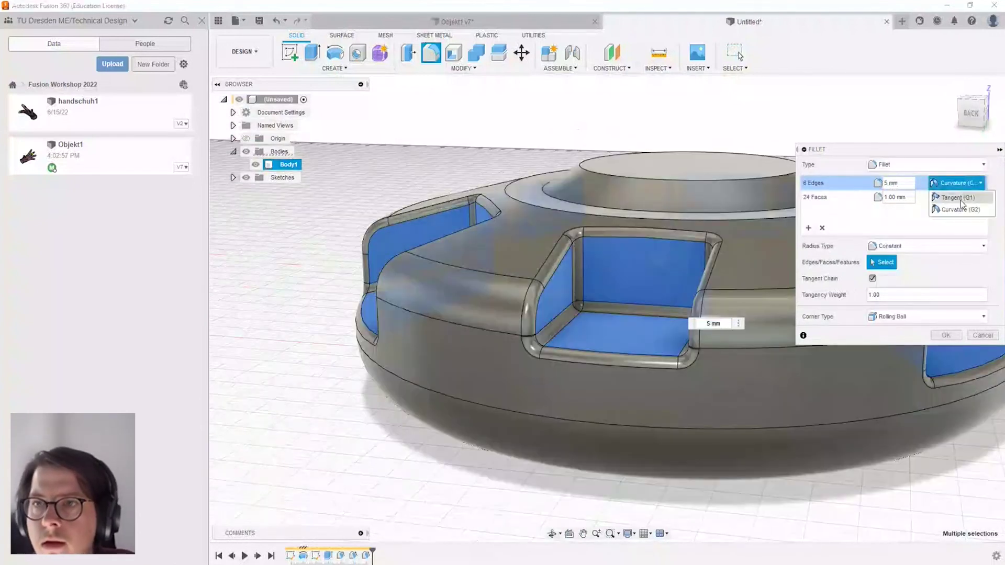
click(958, 198)
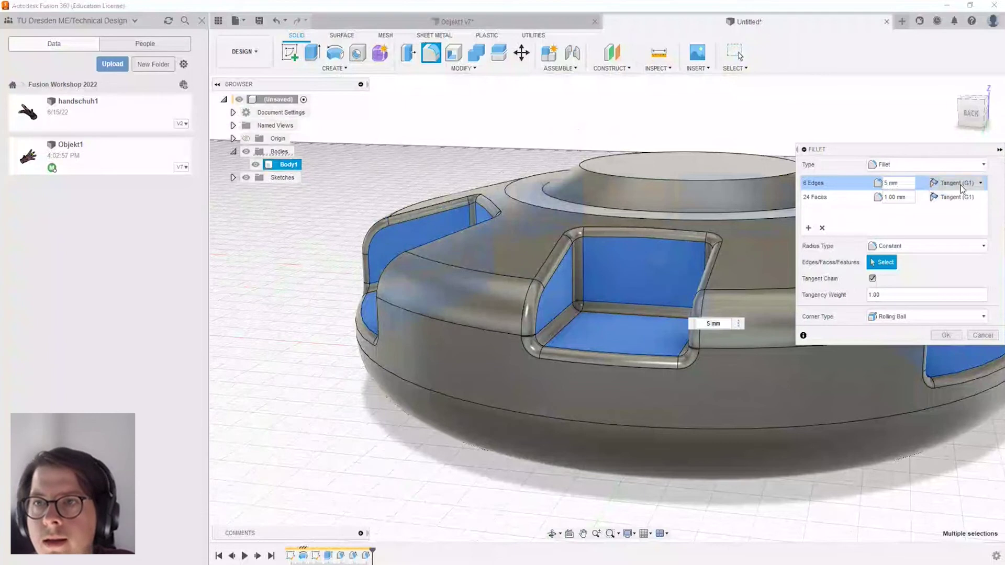
click(958, 183)
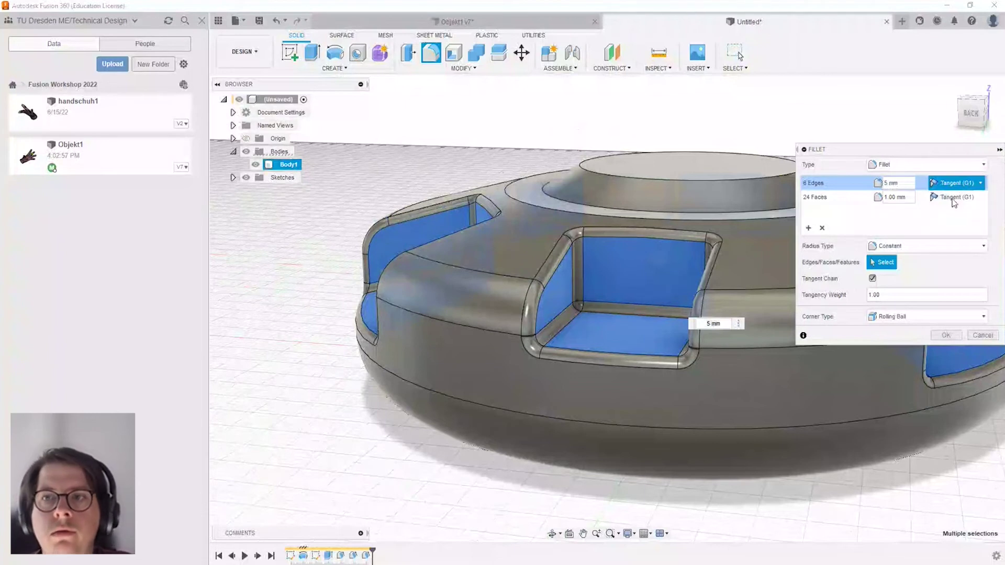
click(960, 210)
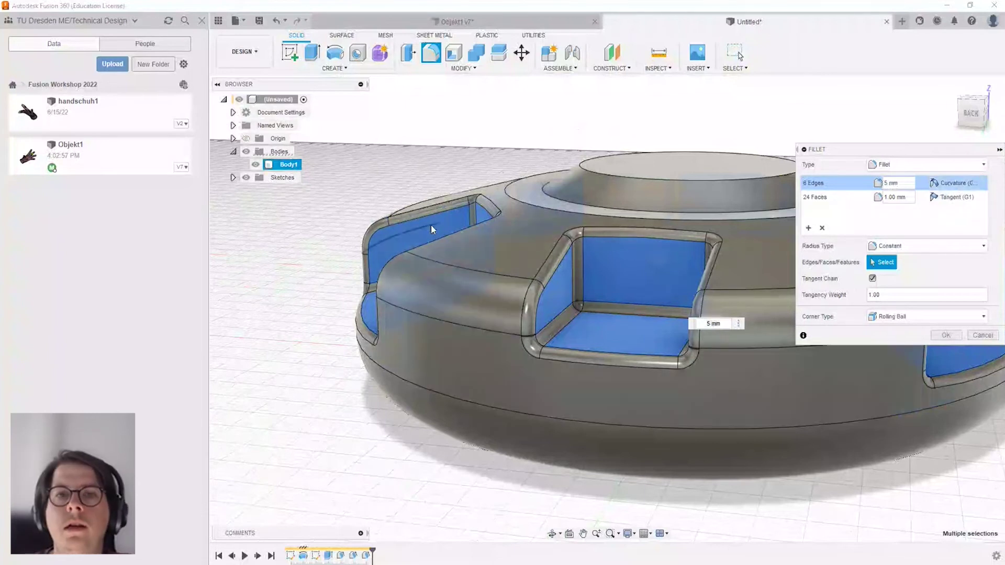
mouse_move(432, 228)
shift+middle_down()
mouse_move(564, 226)
mouse_move(529, 233)
shift+middle_up()
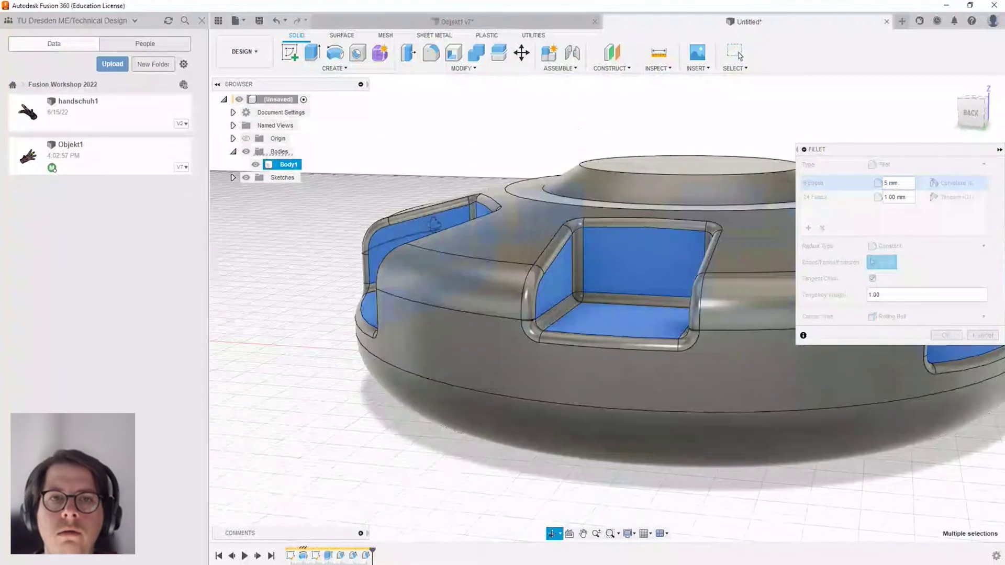
scroll(486, 240, up, 3)
scroll(551, 216, down, 1)
scroll(550, 217, down, 5)
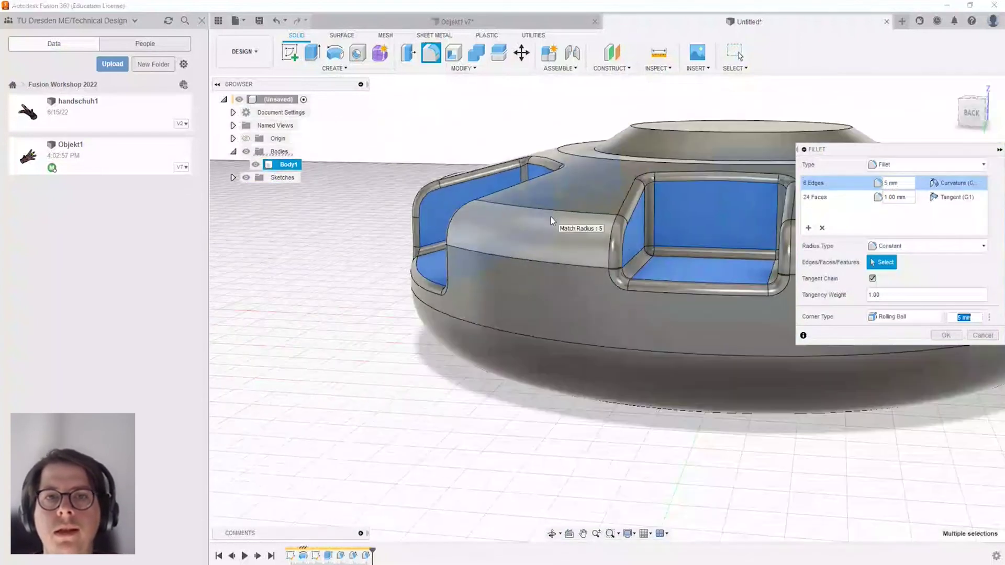
mouse_move(495, 251)
shift+middle_down()
mouse_move(458, 252)
mouse_move(424, 173)
mouse_move(407, 191)
mouse_move(418, 186)
shift+middle_up()
scroll(434, 225, up, 2)
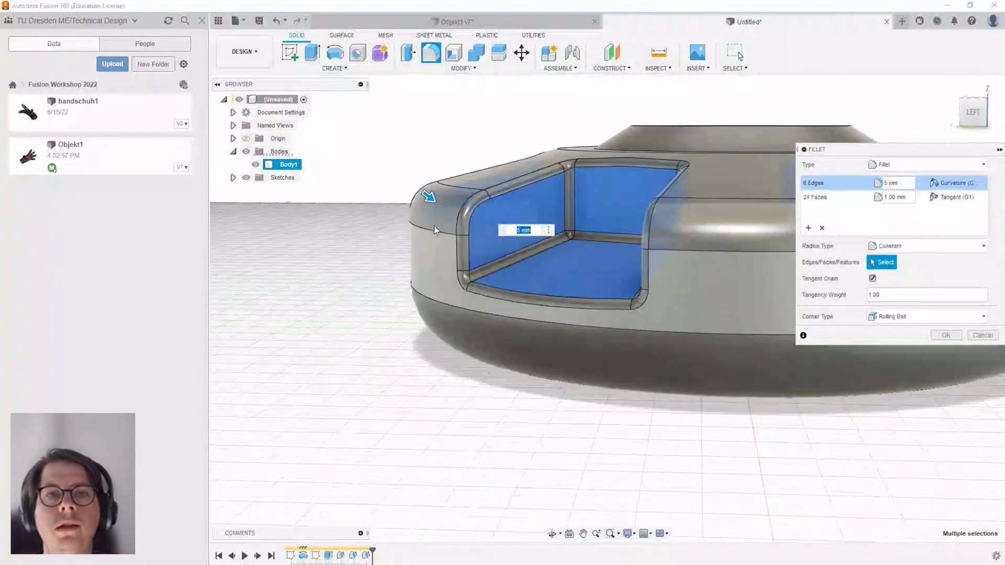
scroll(435, 225, up, 2)
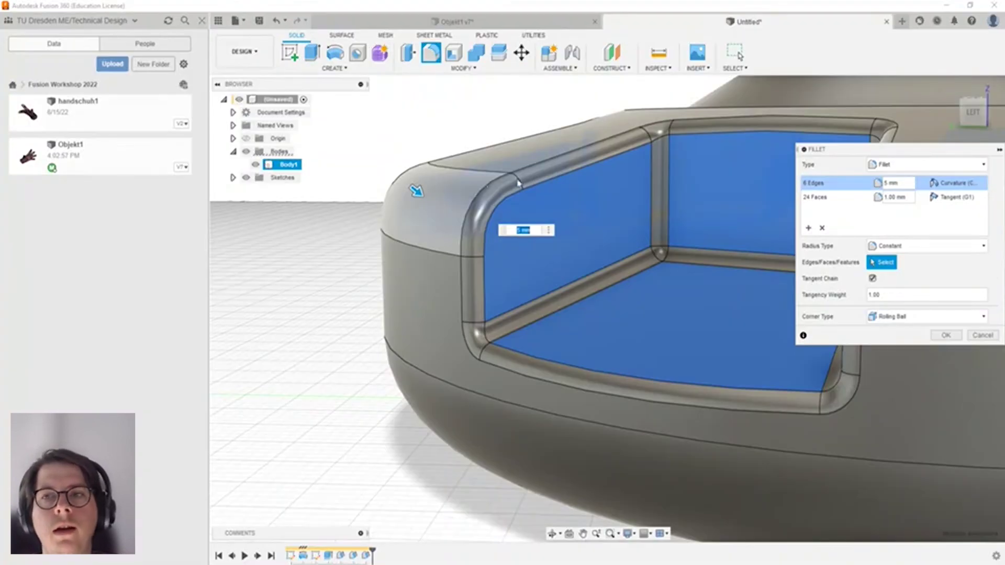
Confirm G2 on the 5 mm edges and keep the 1 mm faces at Tangent (G1).
click(963, 184)
click(956, 199)
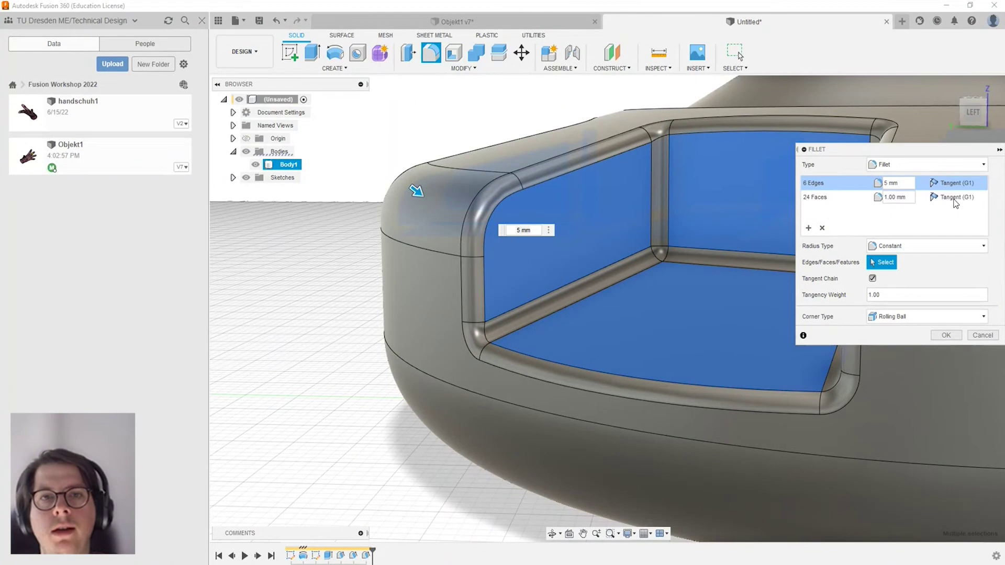
click(957, 183)
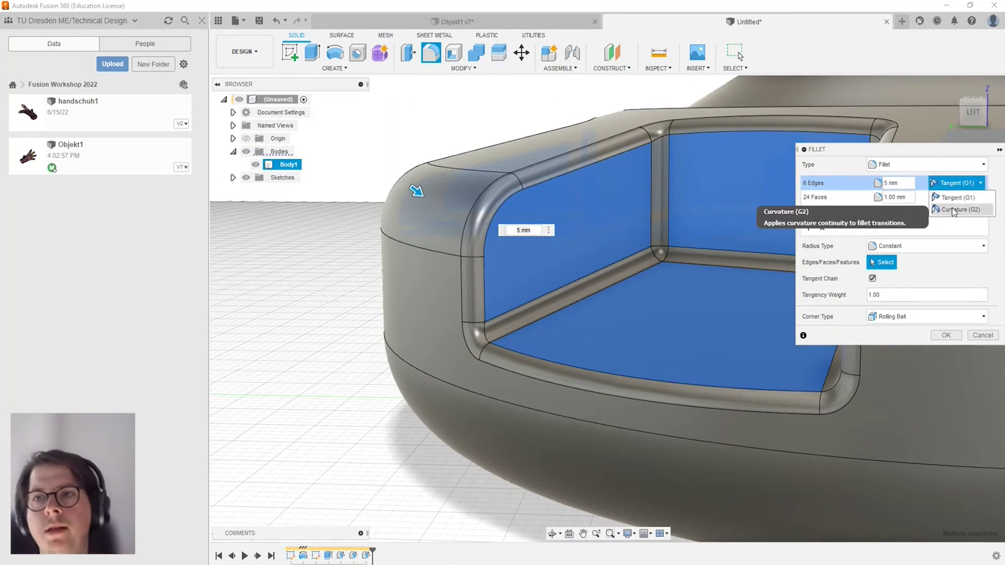
click(954, 210)
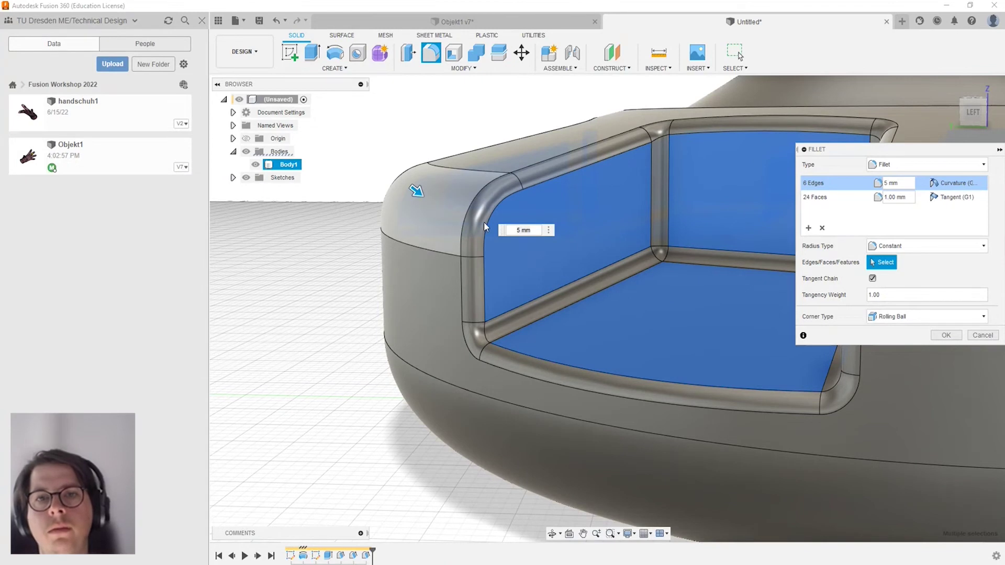
scroll(484, 222, down, 3)
scroll(484, 221, down, 3)
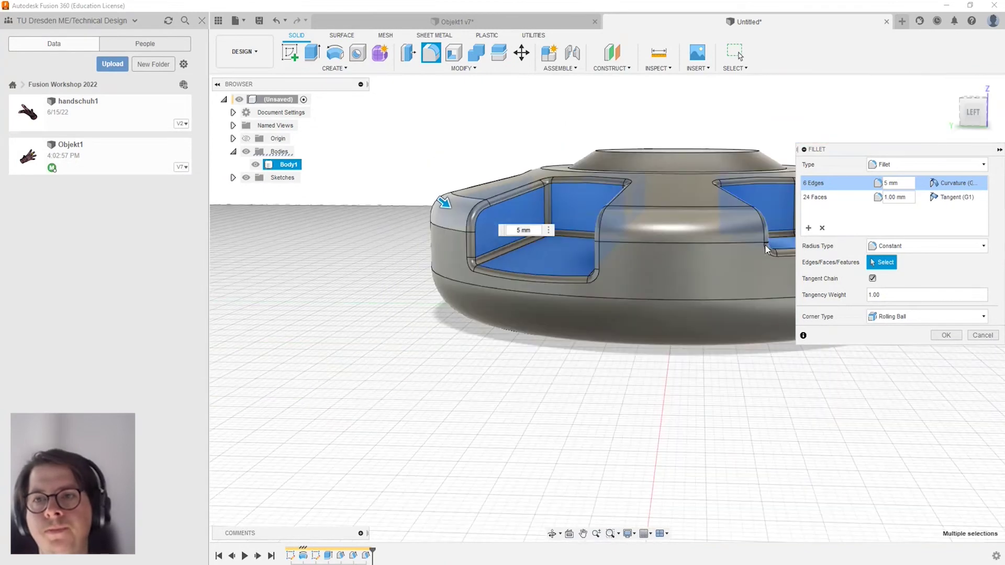
click(981, 199)
click(969, 225)
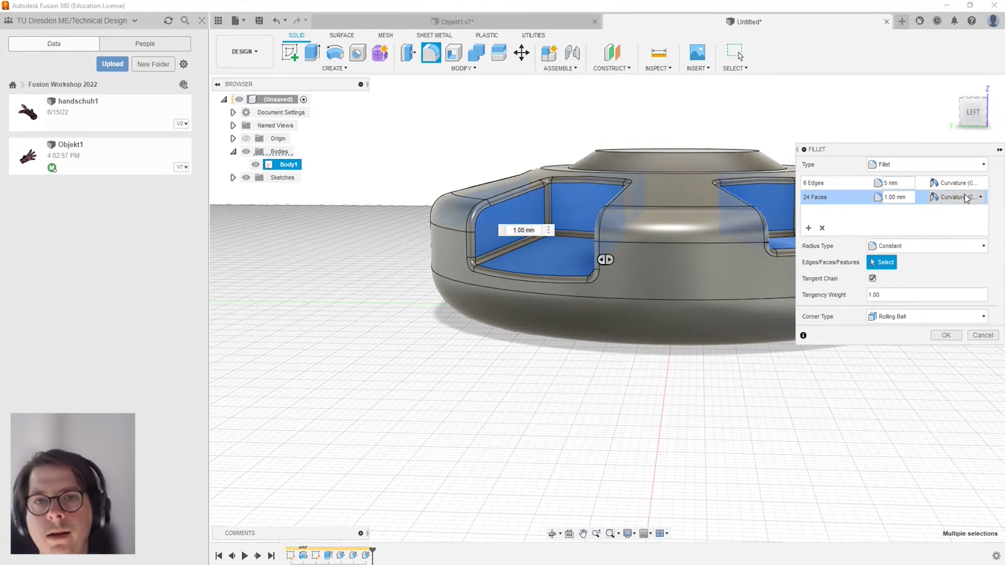
click(967, 197)
click(966, 211)
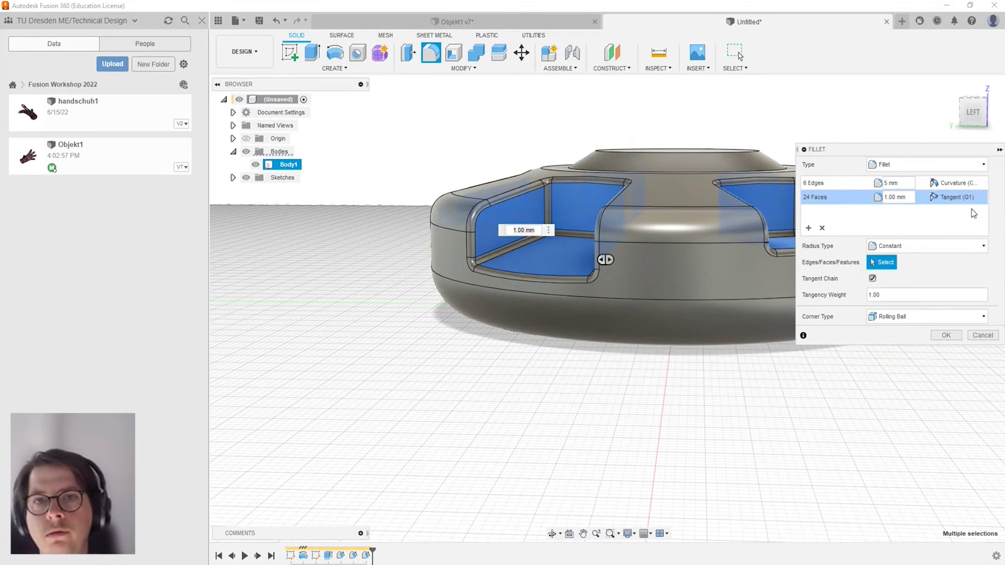
scroll(458, 241, down, 3)
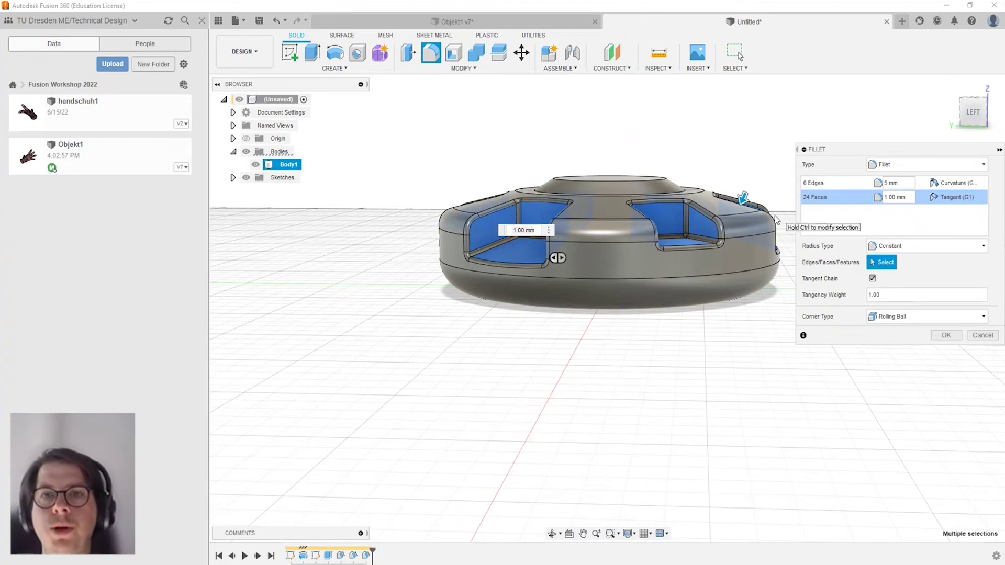
shift+middle_drag(681, 220, 670, 241)
shift+middle_drag(508, 374, 478, 298)
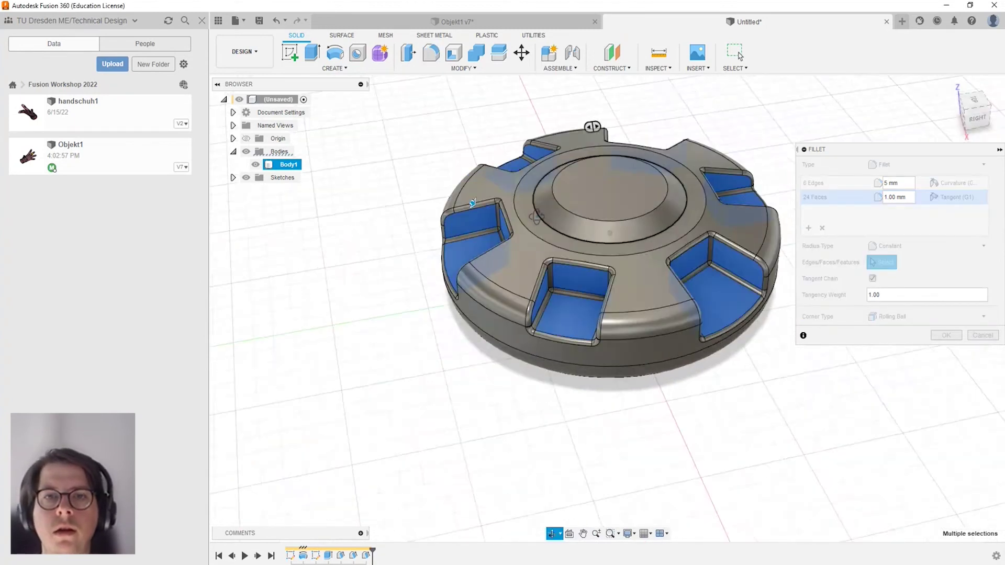
scroll(449, 294, up, 5)
scroll(463, 258, down, 3)
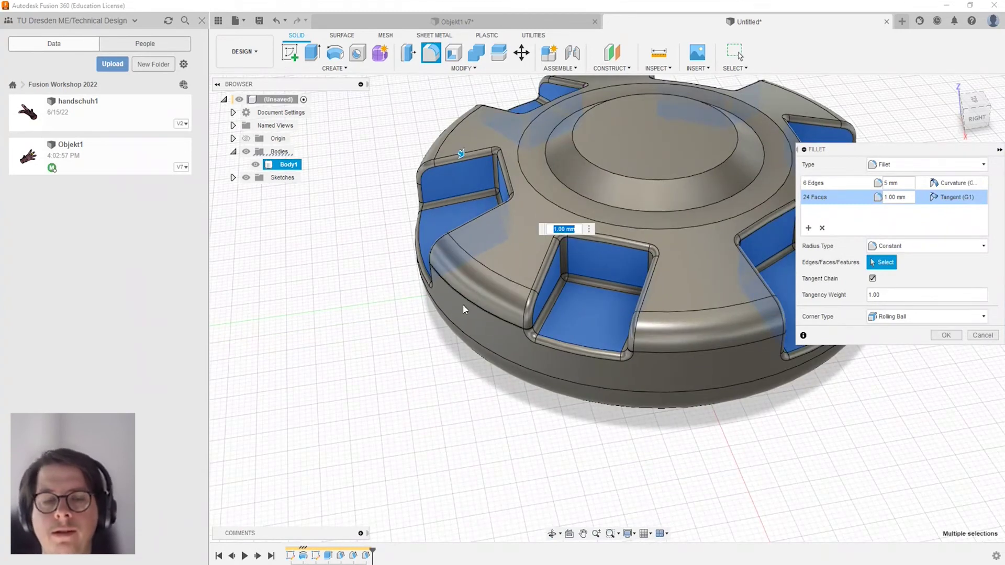
Apply the 5 mm rim and 1 mm pocket fillets and view the disc from above.
click(946, 336)
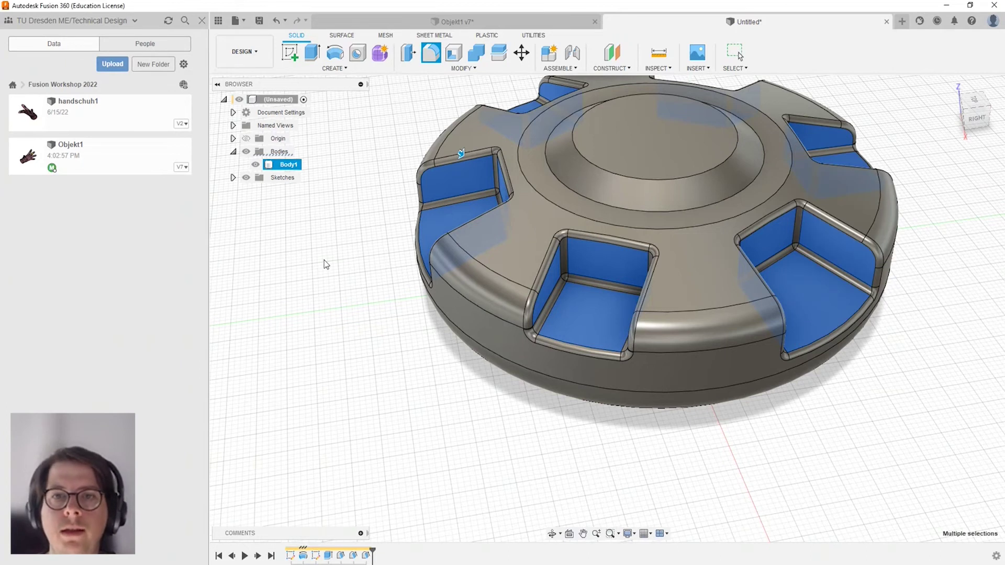
key(Escape)
scroll(761, 213, down, 3)
mouse_move(599, 272)
shift+middle_down()
mouse_move(765, 234)
mouse_move(869, 184)
mouse_move(878, 202)
mouse_move(860, 231)
mouse_move(691, 209)
mouse_move(533, 236)
shift+middle_up()
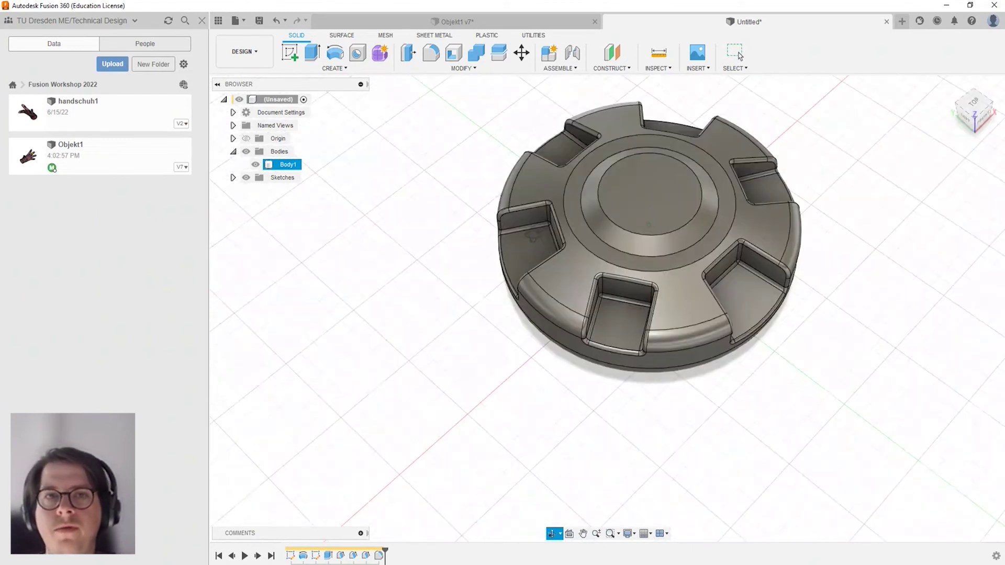
key(Escape)
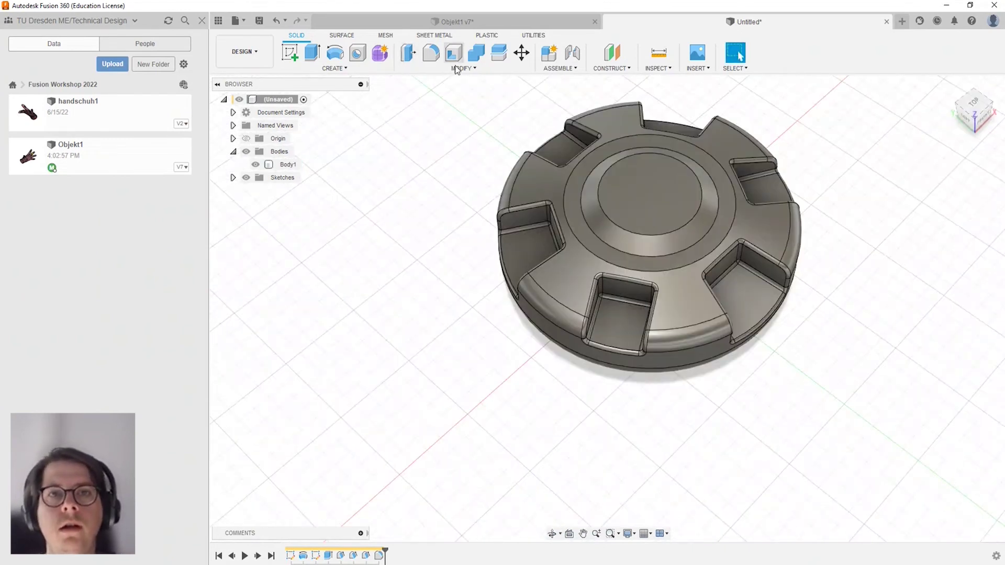
Start a 1 mm chamfer on the inner and outer circular top edges.
click(459, 69)
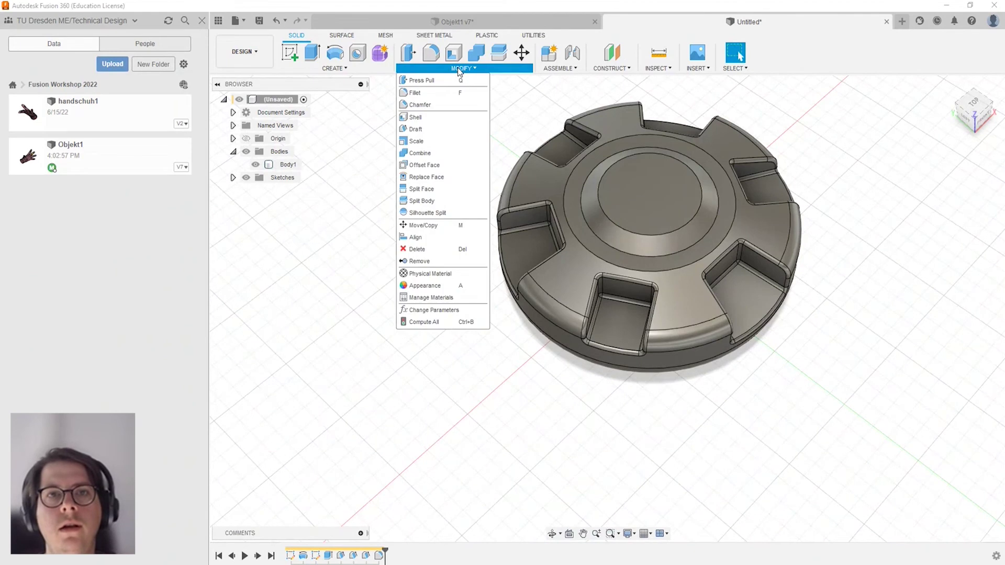
click(431, 105)
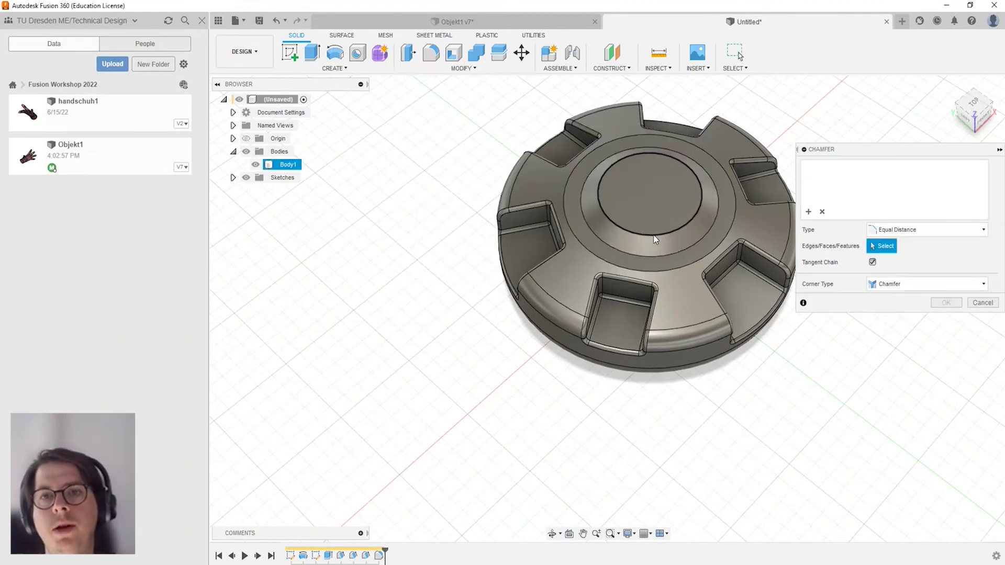
click(649, 253)
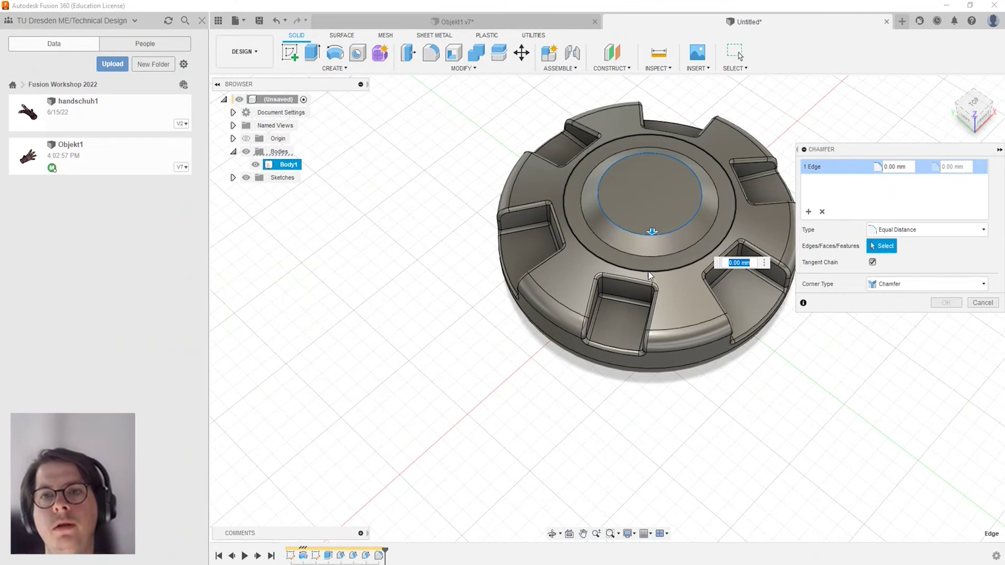
click(649, 272)
text(1)
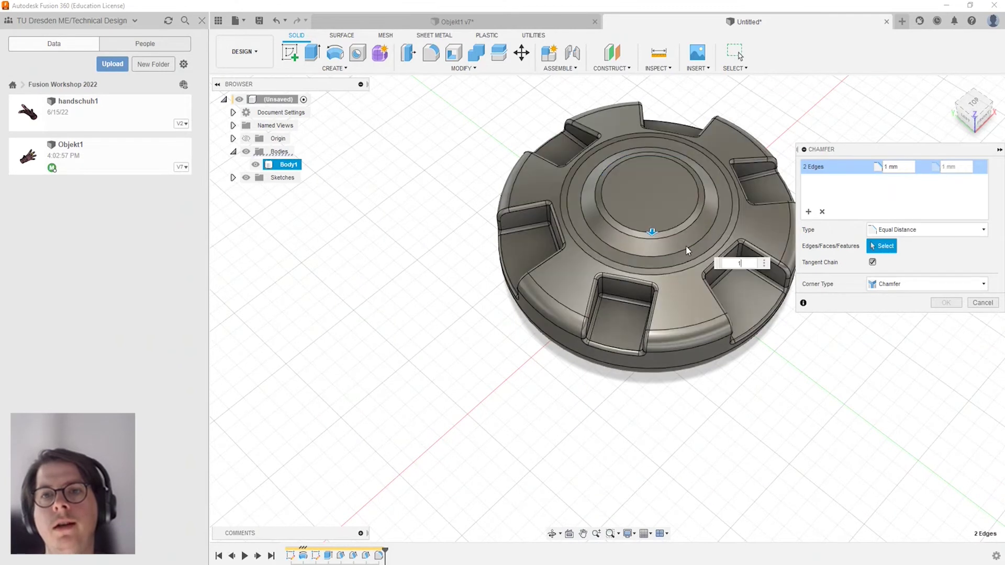
Check the chamfer preview, keep the Equal Distance type, and apply it.
shift+middle_drag(653, 232, 675, 164)
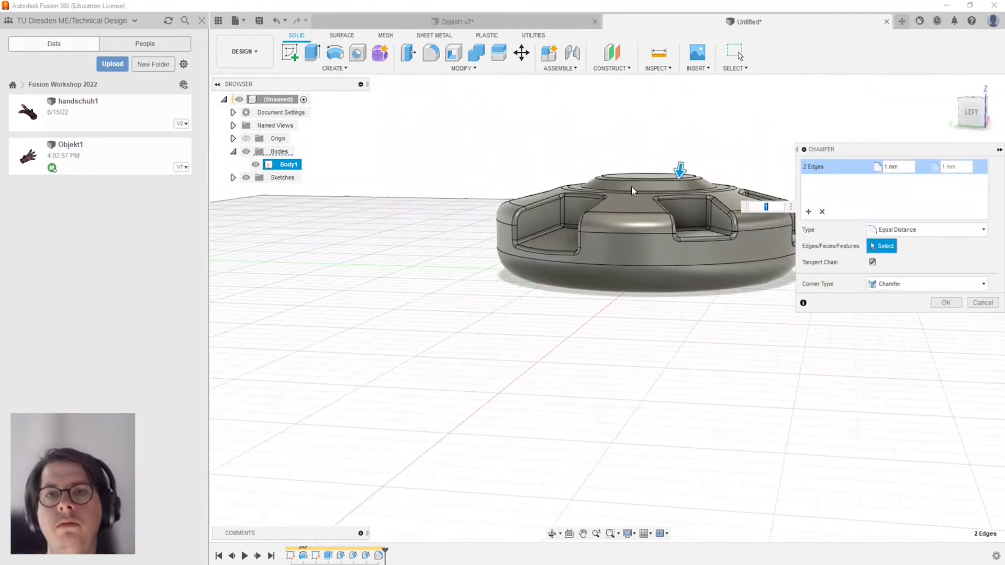
scroll(614, 176, up, 5)
shift+middle_drag(614, 175, 558, 209)
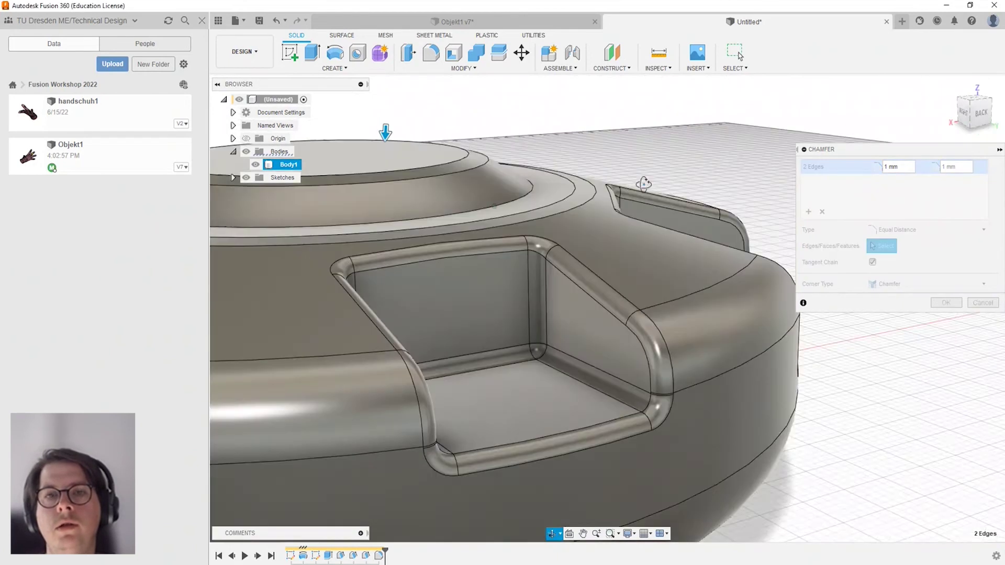
scroll(557, 204, down, 4)
mouse_move(624, 180)
shift+middle_down()
mouse_move(476, 151)
mouse_move(386, 152)
shift+middle_up()
scroll(357, 156, up, 3)
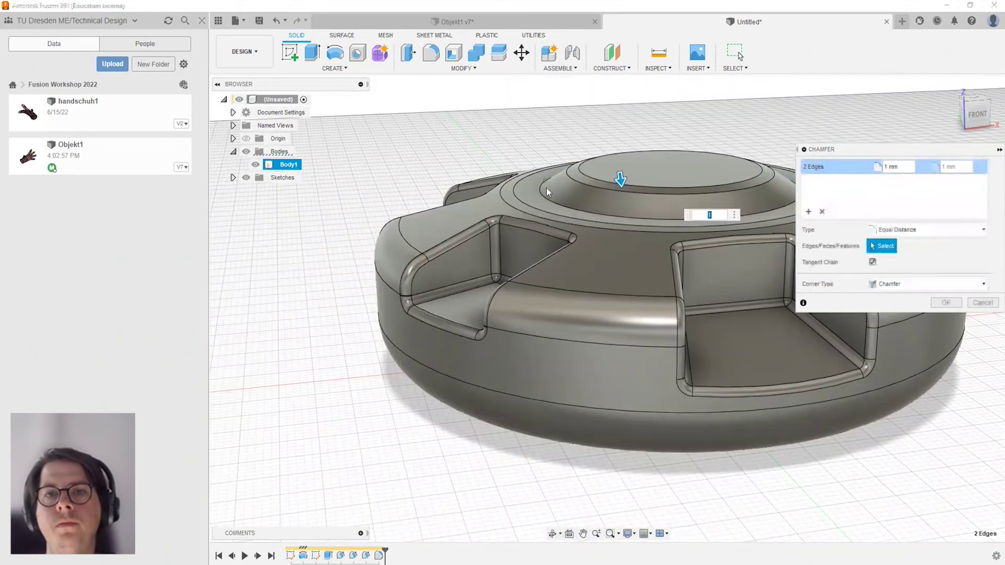
scroll(520, 191, up, 5)
scroll(520, 191, down, 5)
shift+middle_drag(520, 191, 576, 199)
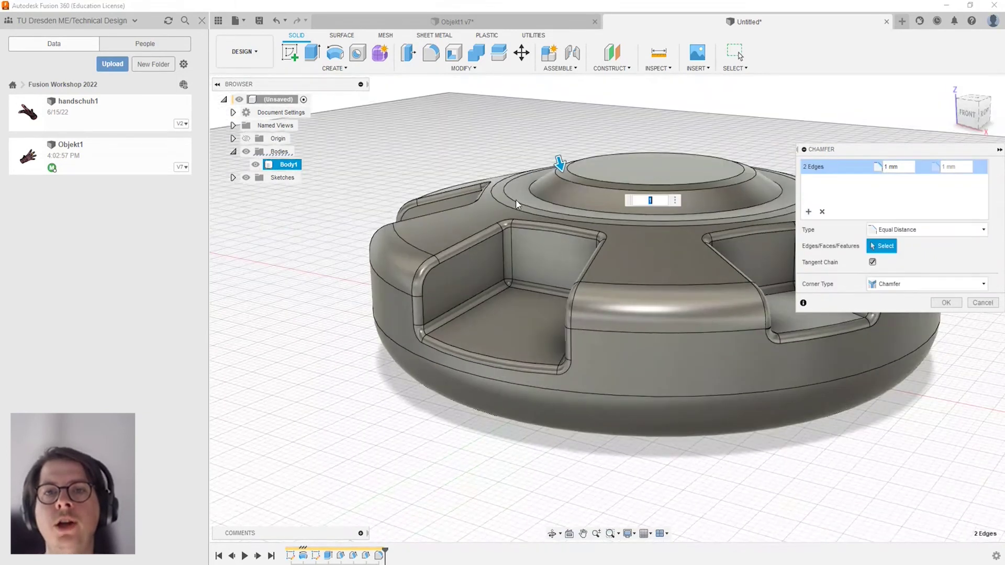
scroll(522, 184, down, 3)
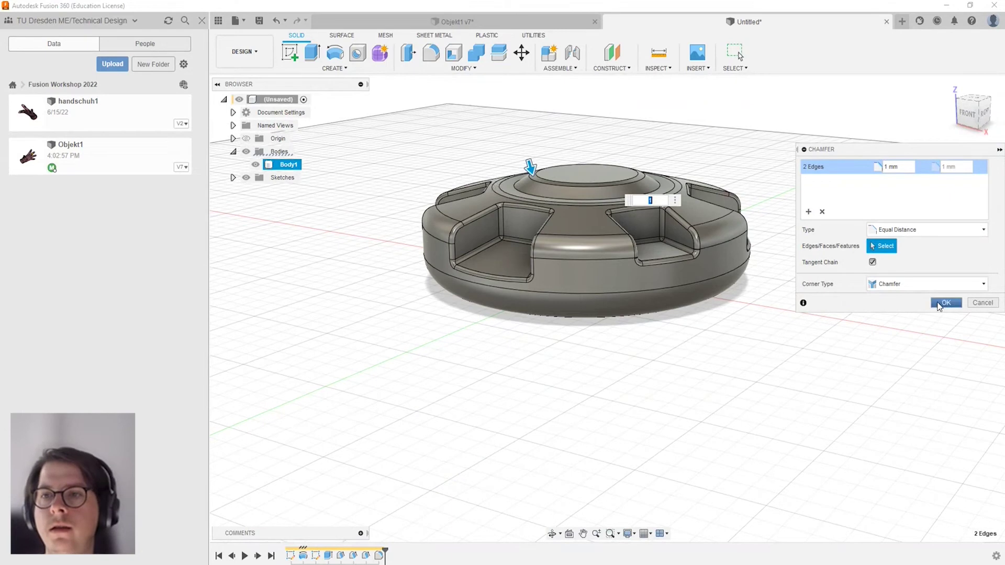
click(900, 232)
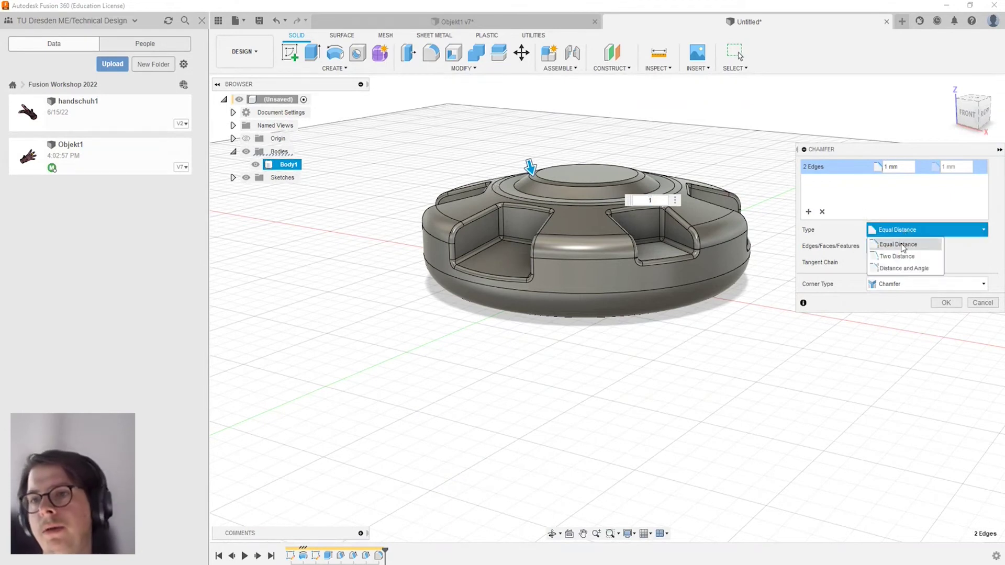
click(907, 229)
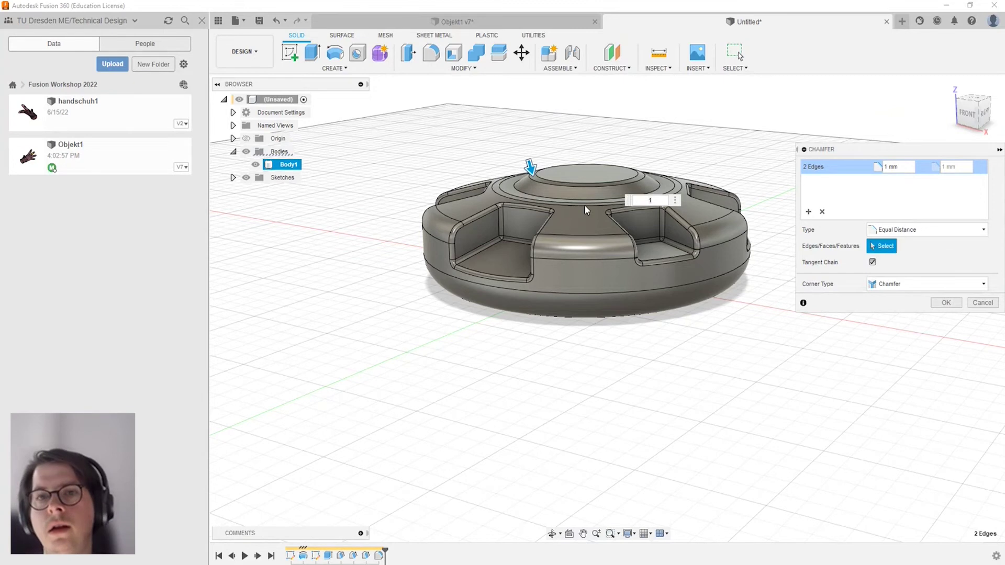
scroll(585, 205, up, 3)
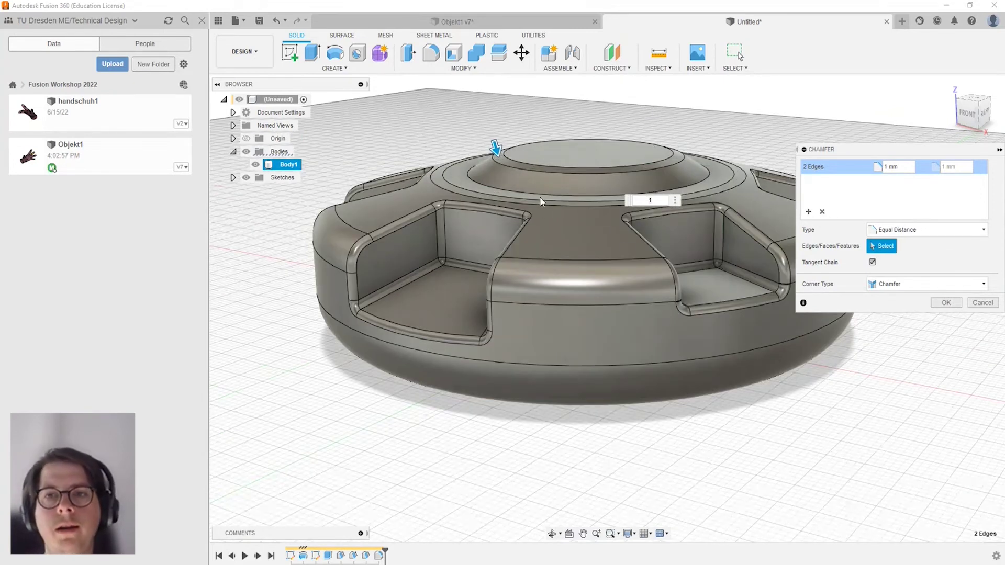
click(960, 303)
scroll(595, 205, down, 3)
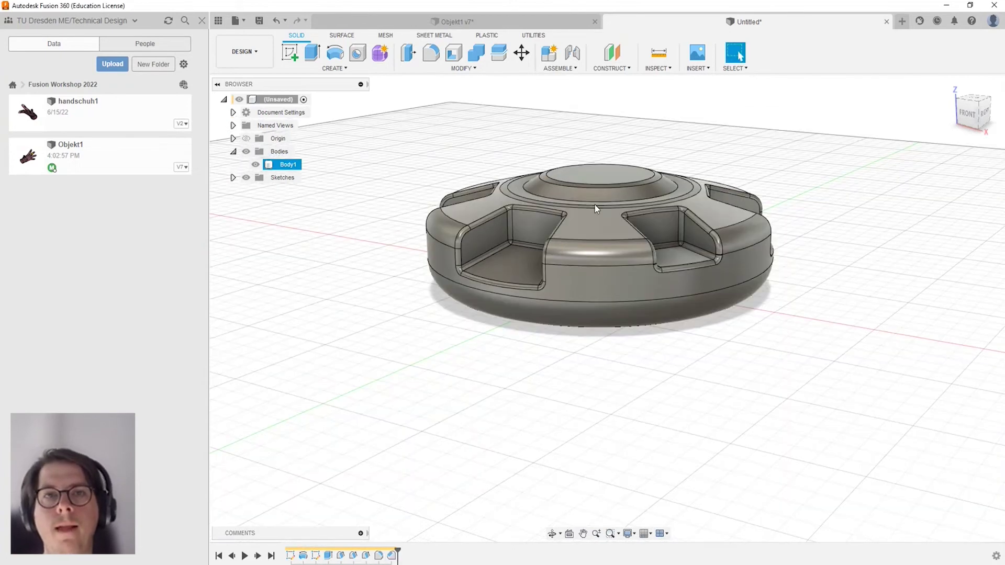
click(457, 68)
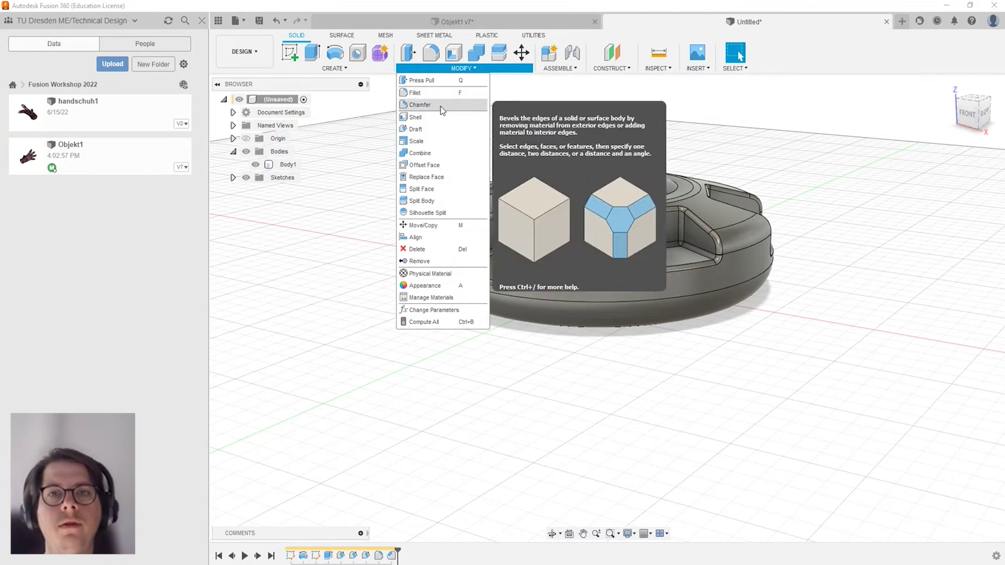
click(852, 161)
mouse_move(853, 161)
shift+middle_down()
mouse_move(576, 199)
mouse_move(627, 151)
mouse_move(633, 159)
shift+middle_up()
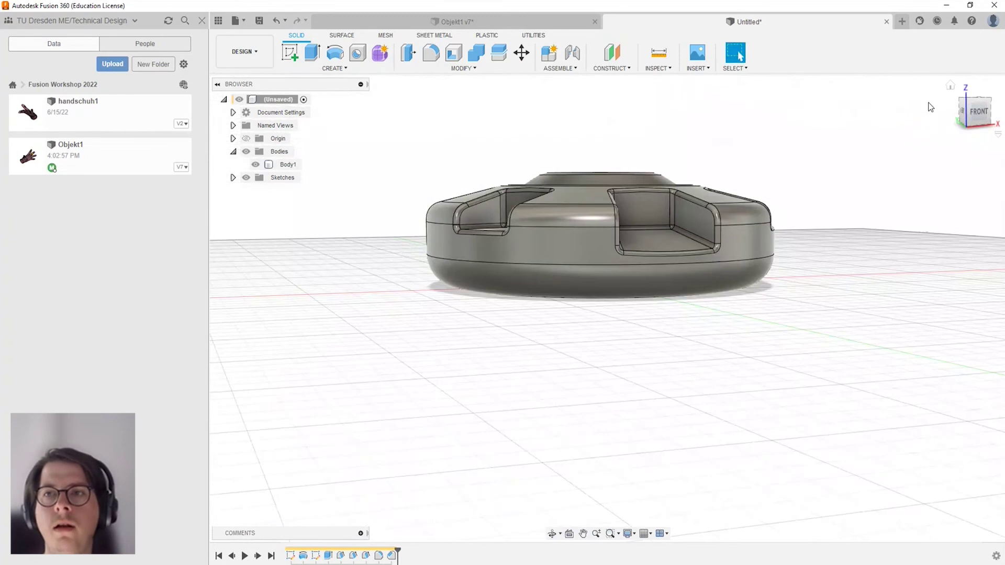
click(975, 111)
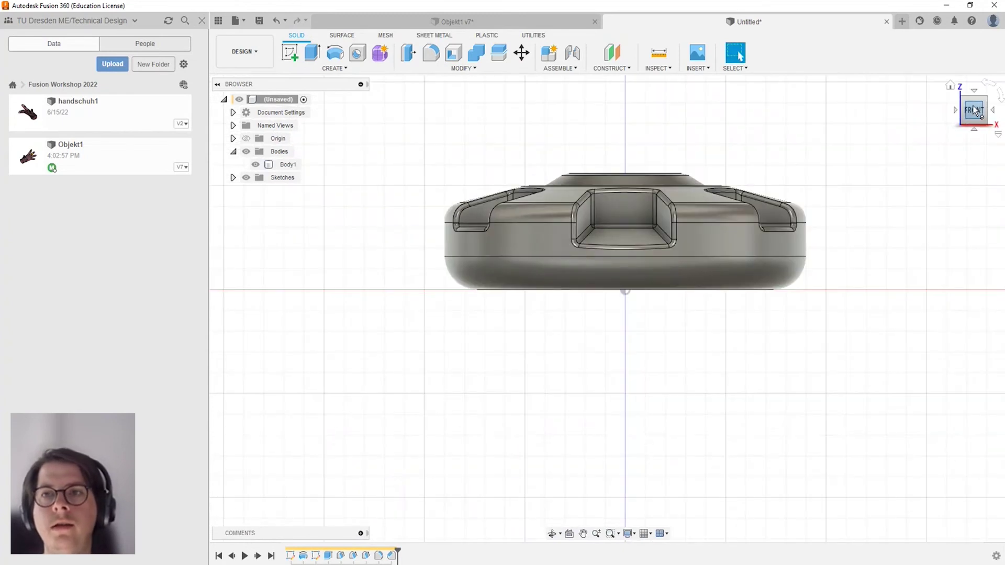
click(952, 86)
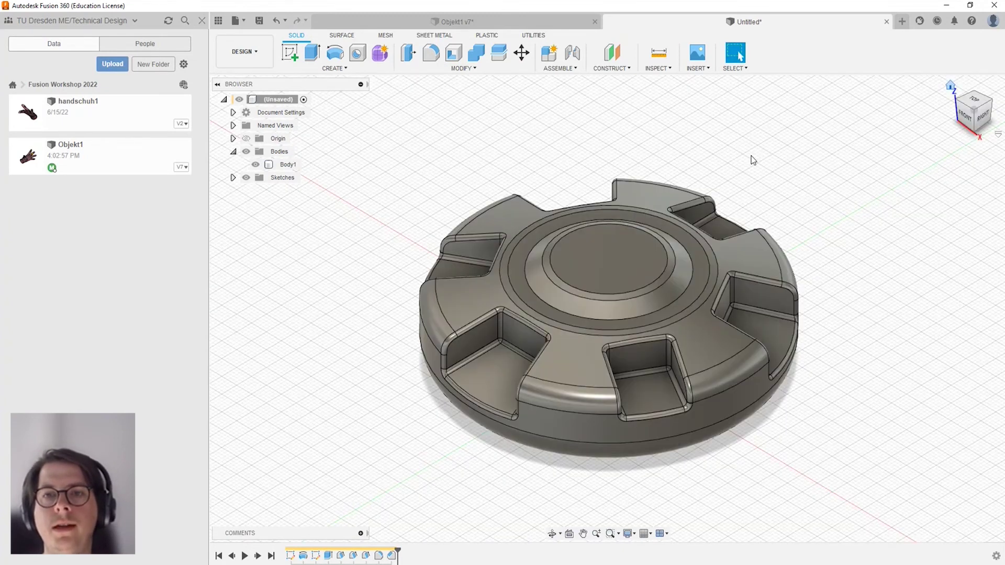
click(967, 117)
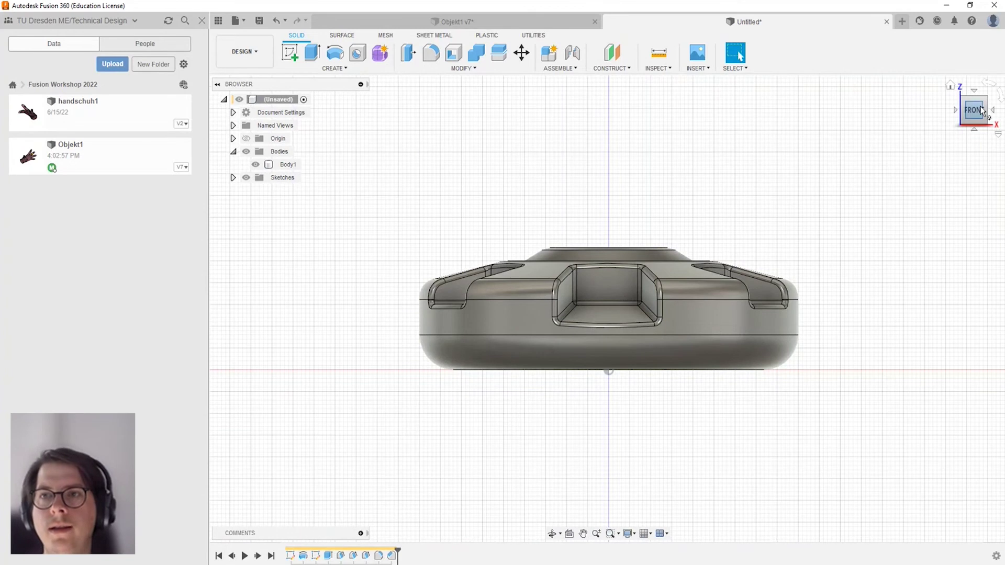
scroll(534, 186, down, 2)
scroll(801, 220, up, 2)
scroll(826, 204, up, 1)
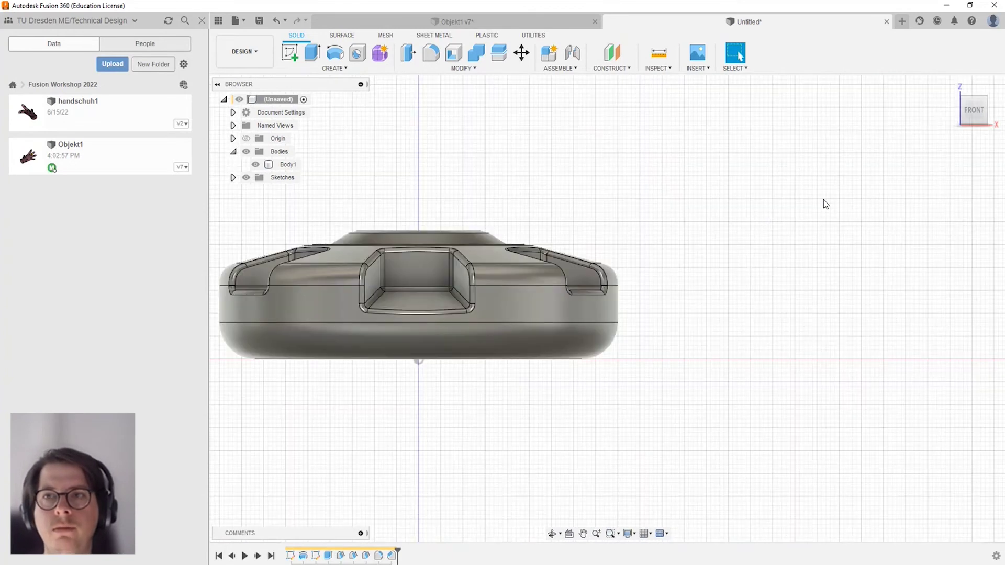
scroll(588, 281, up, 2)
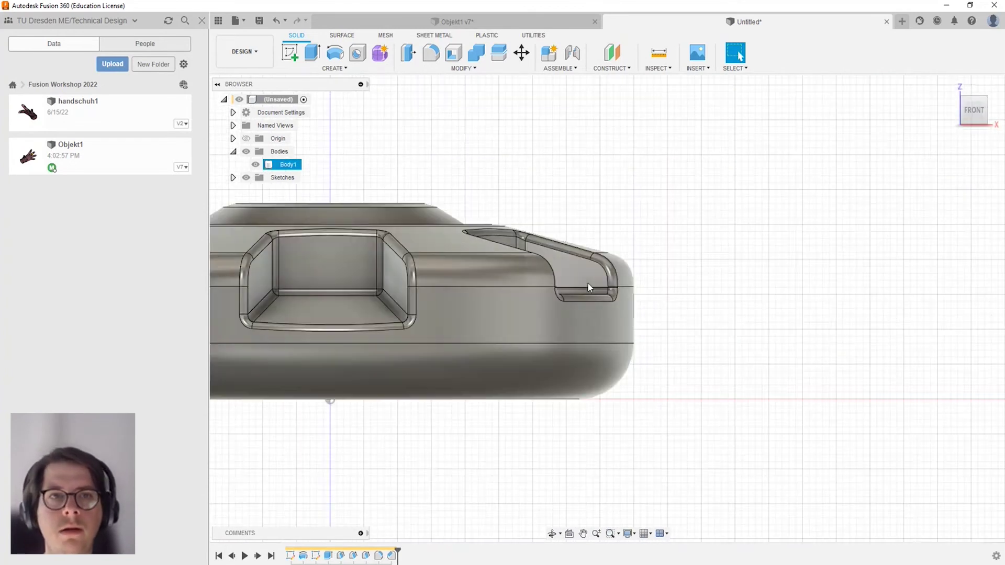
scroll(588, 282, down, 4)
click(285, 167)
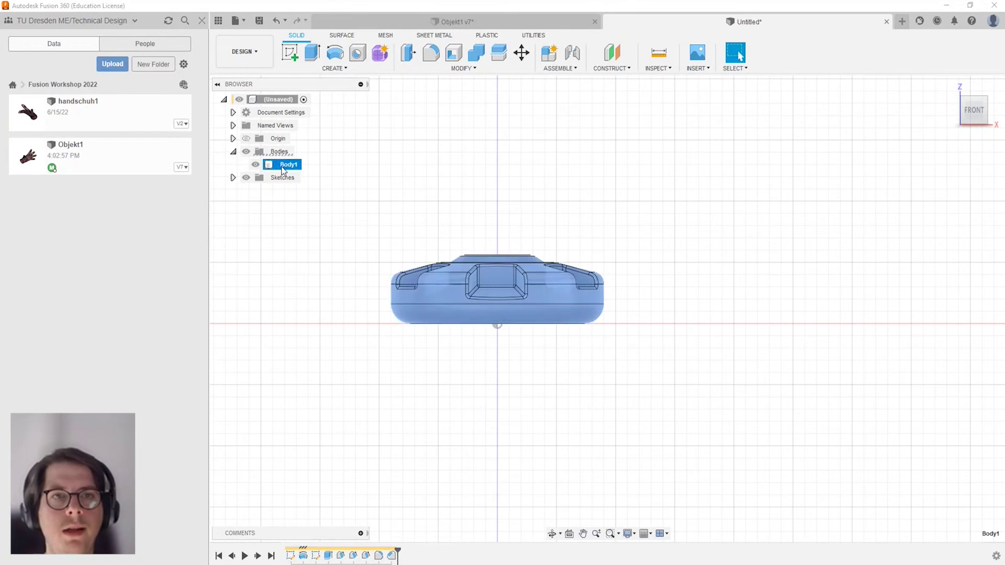
click(417, 174)
scroll(467, 189, up, 1)
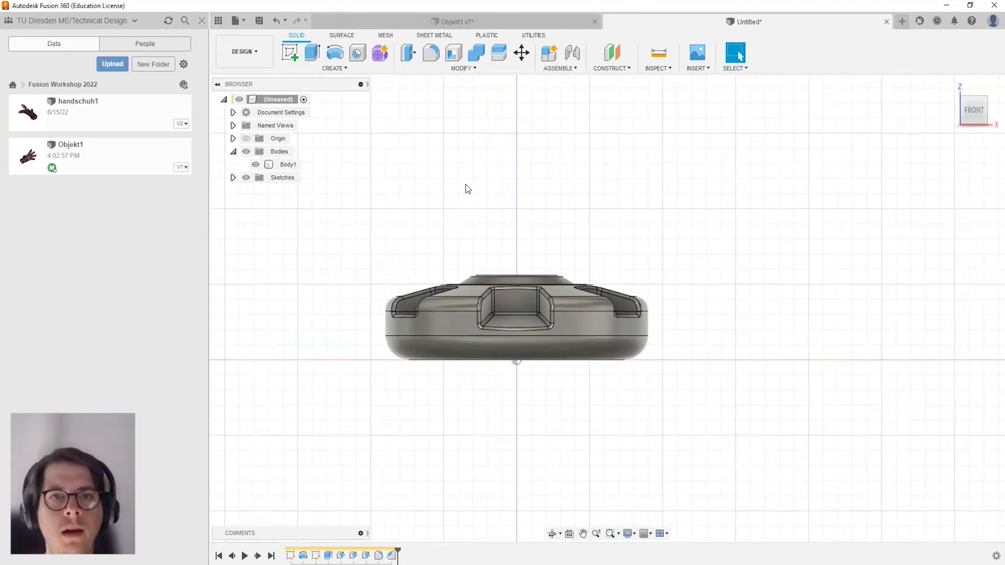
scroll(429, 191, down, 2)
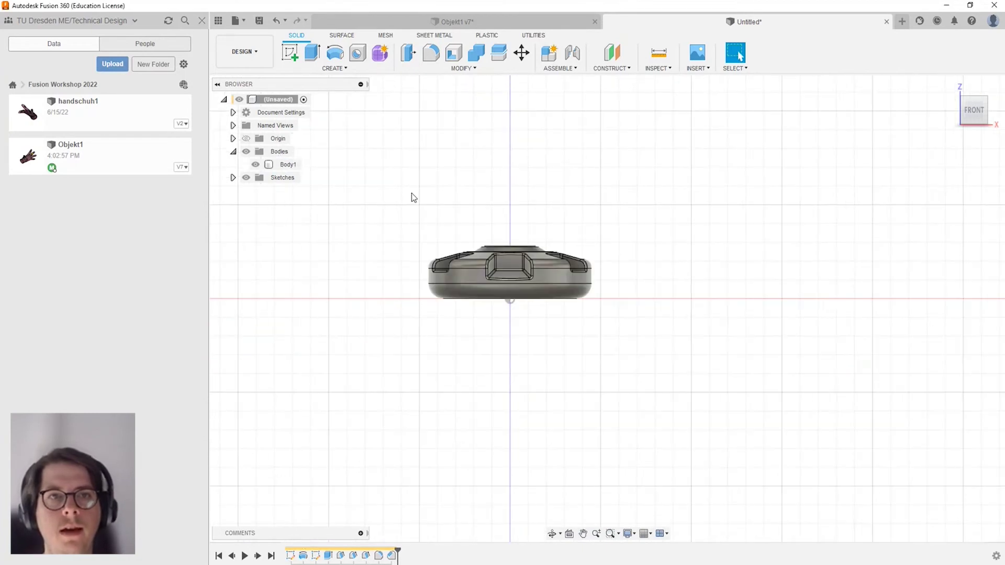
click(282, 165)
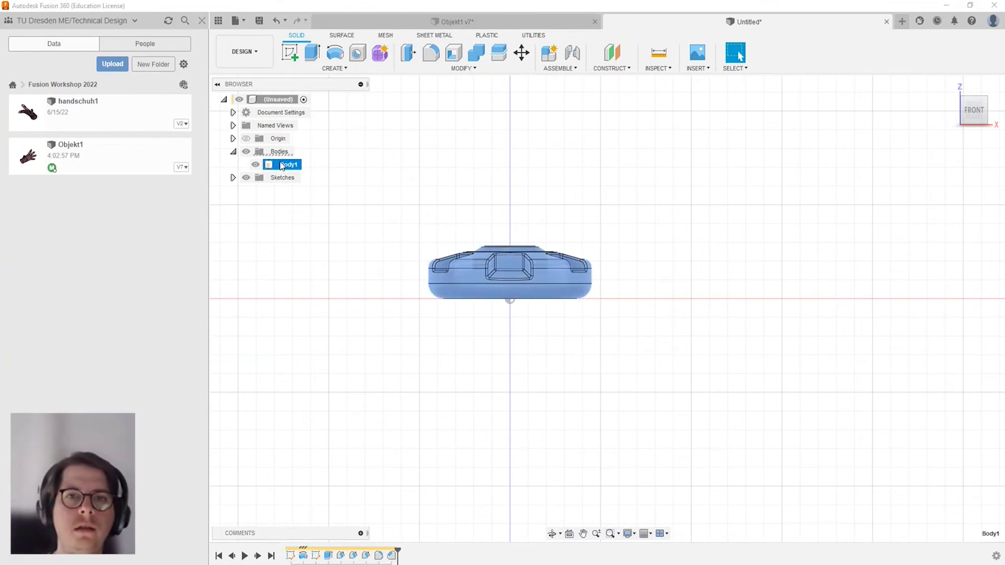
key(F6)
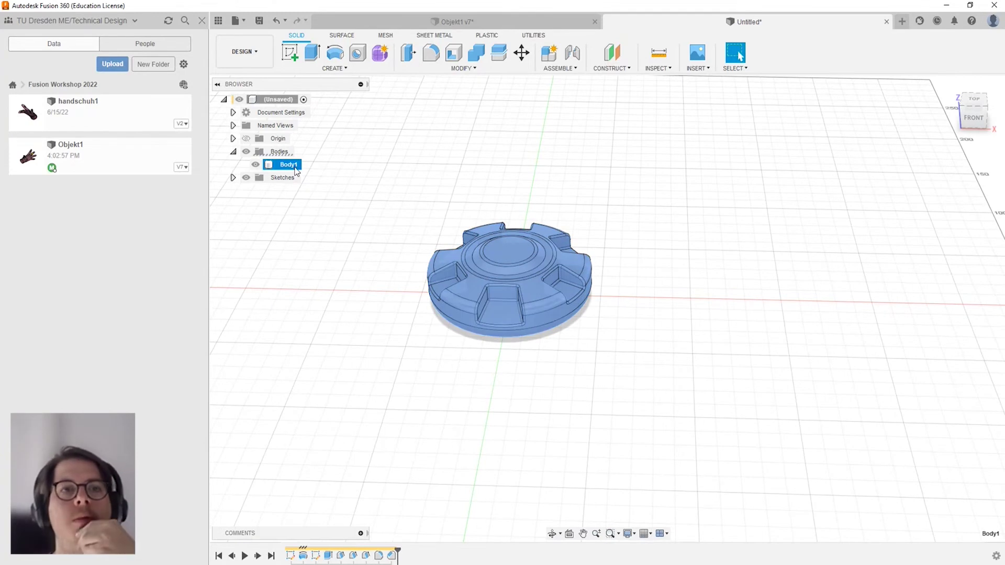
click(392, 156)
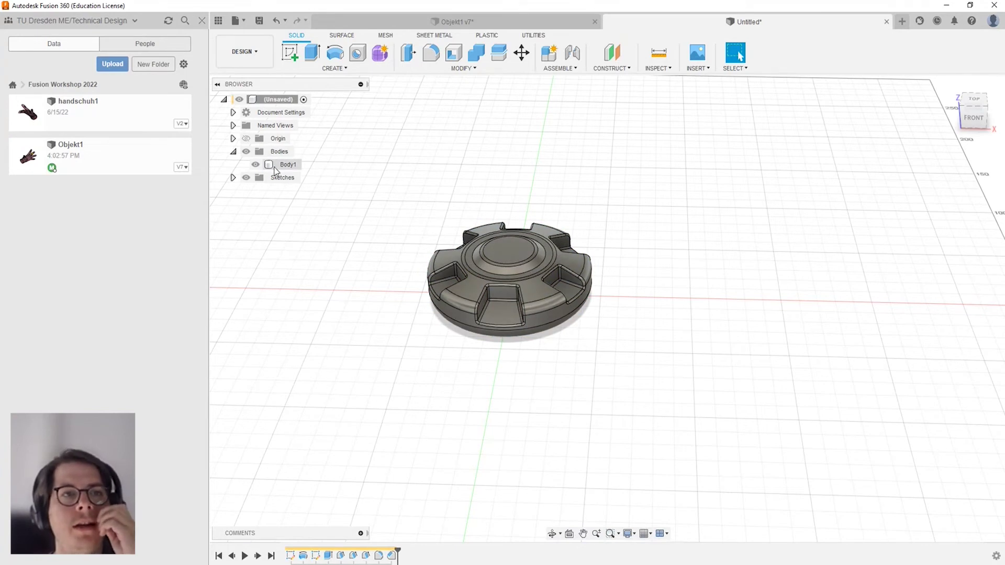
click(283, 166)
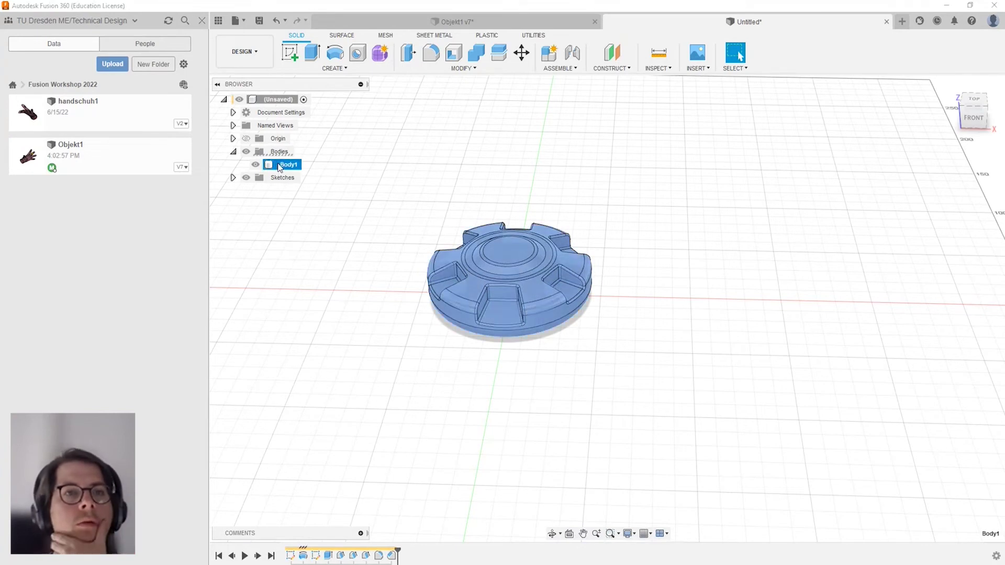
right_click(261, 242)
click(326, 221)
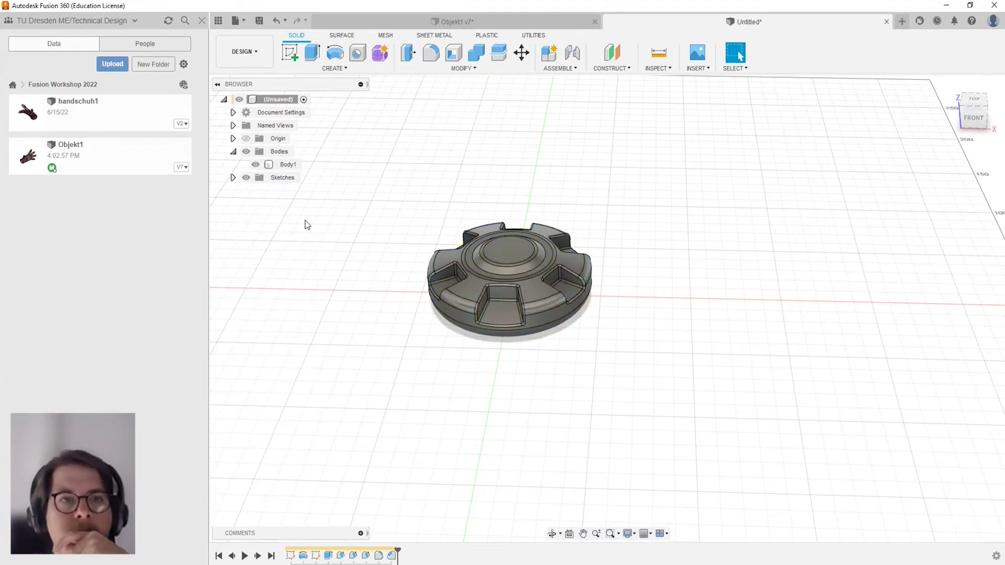
click(279, 171)
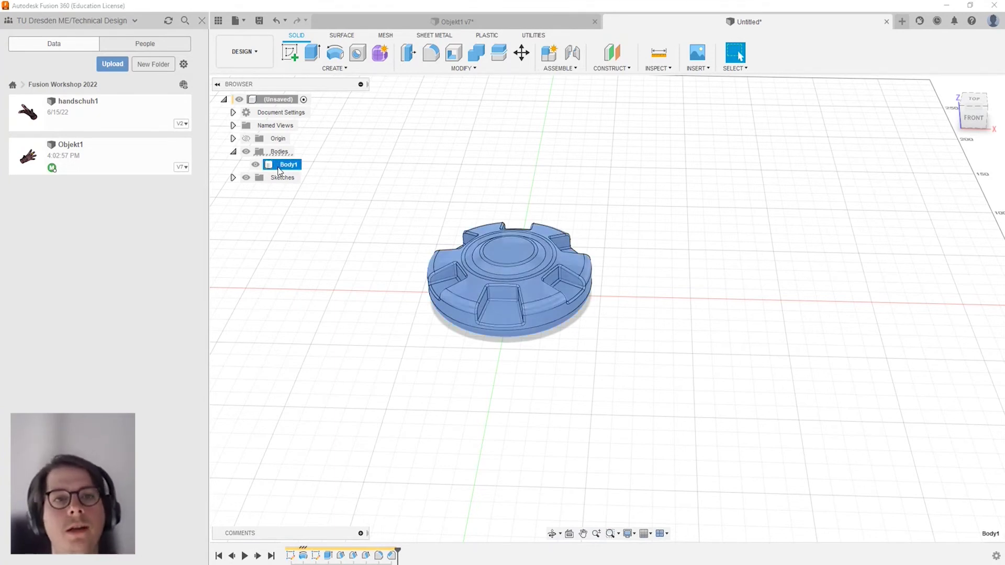
click(409, 225)
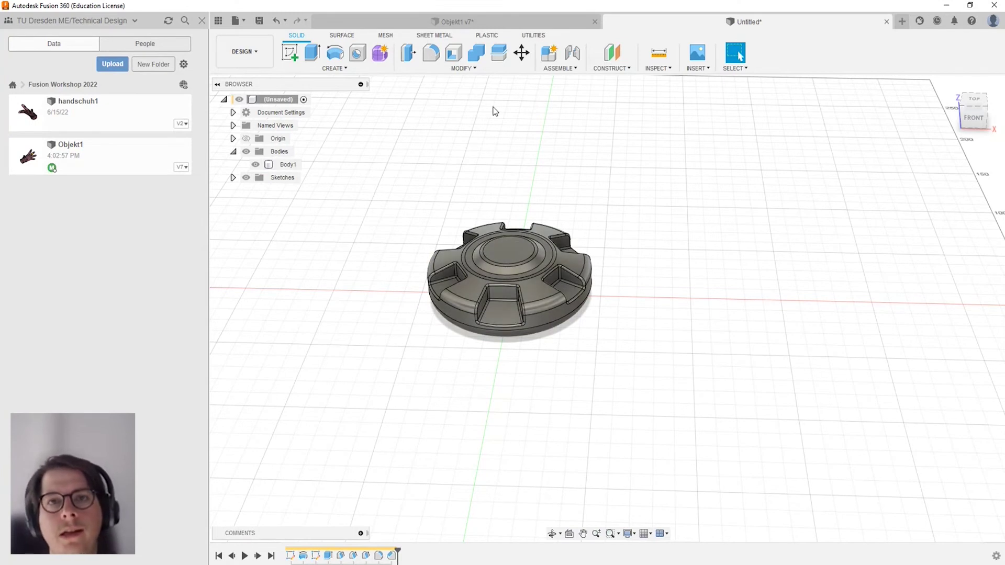
Open and close the Assemble menu, then bring up Body1's context menu in the browser.
click(575, 69)
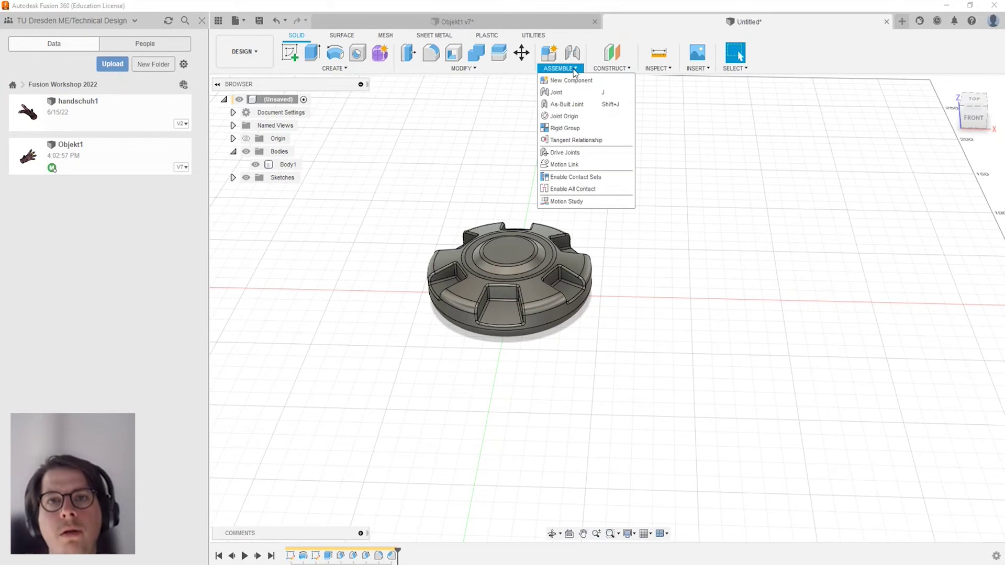
scroll(738, 311, up, 5)
scroll(722, 278, down, 5)
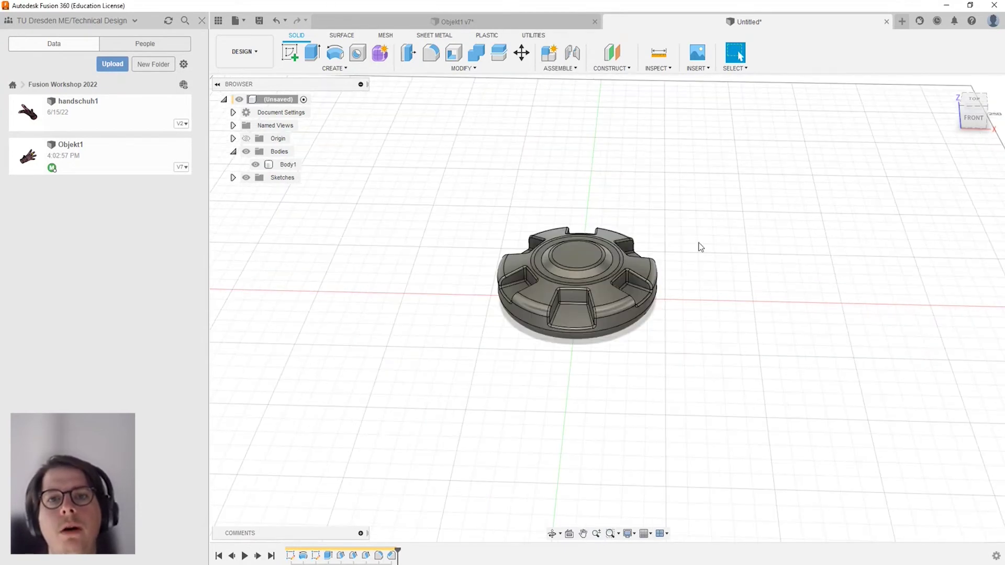
scroll(524, 215, up, 3)
click(287, 165)
click(443, 214)
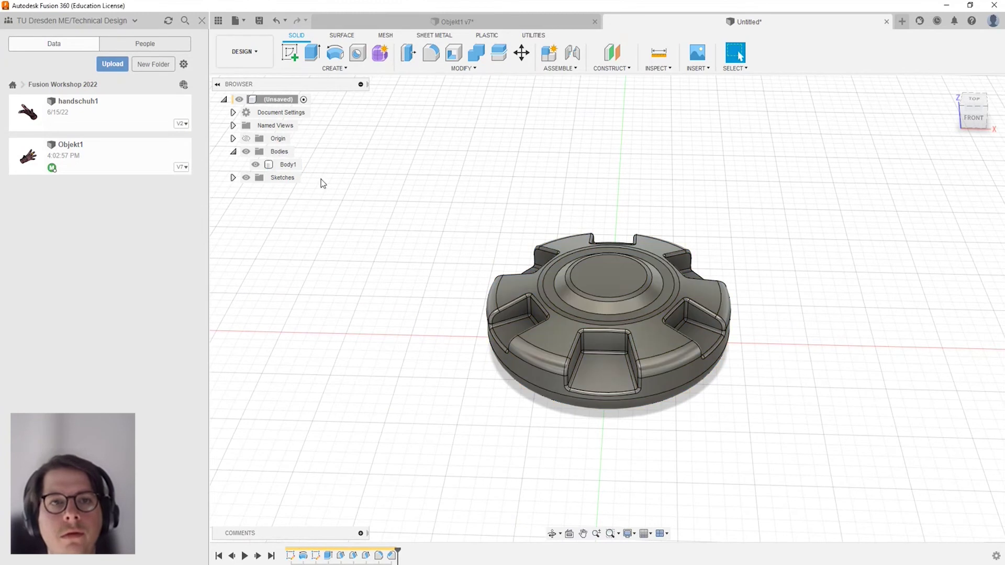
right_click(292, 167)
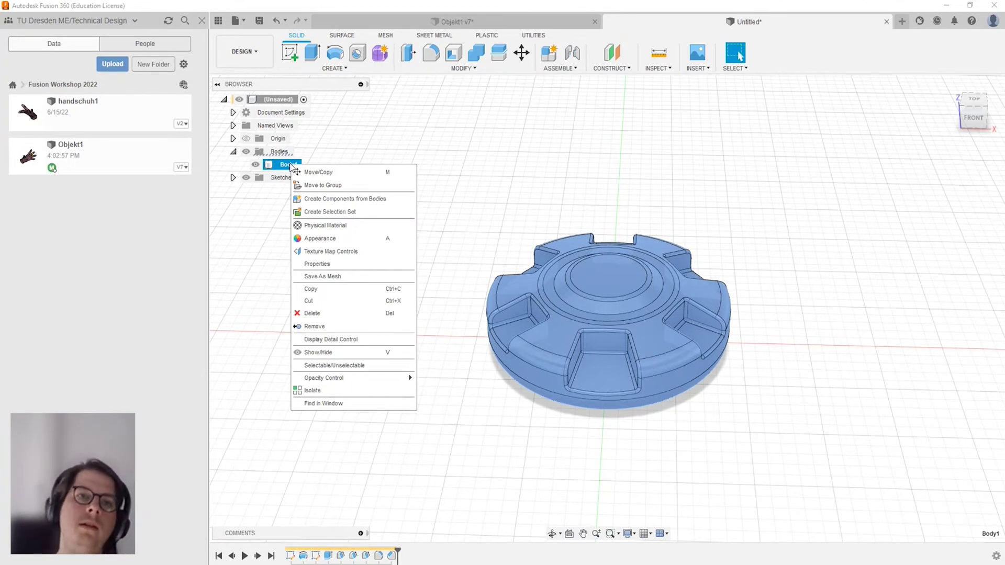
Convert Body1 into Component1:1 and expand its folders to find Body1 inside.
click(357, 204)
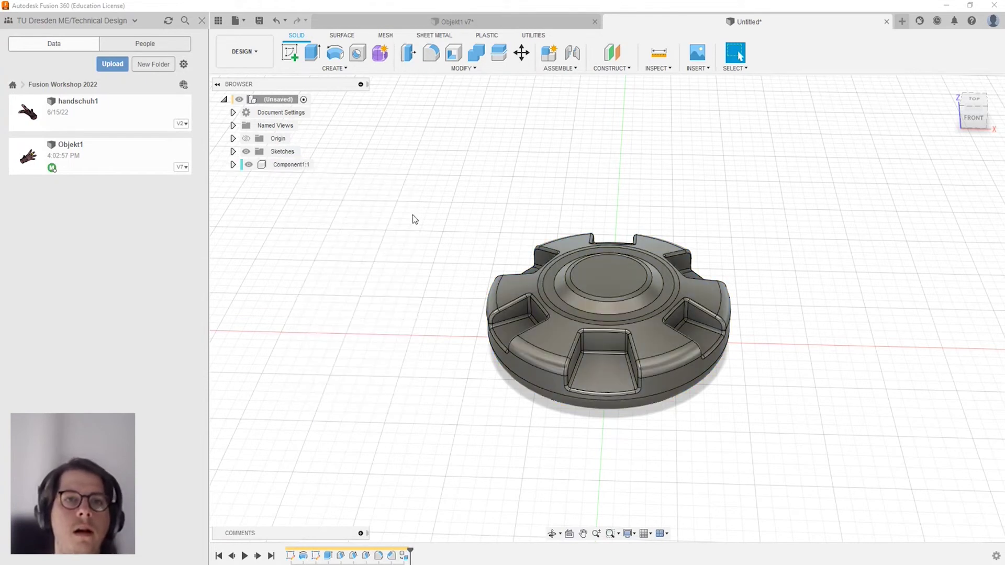
mouse_move(291, 164)
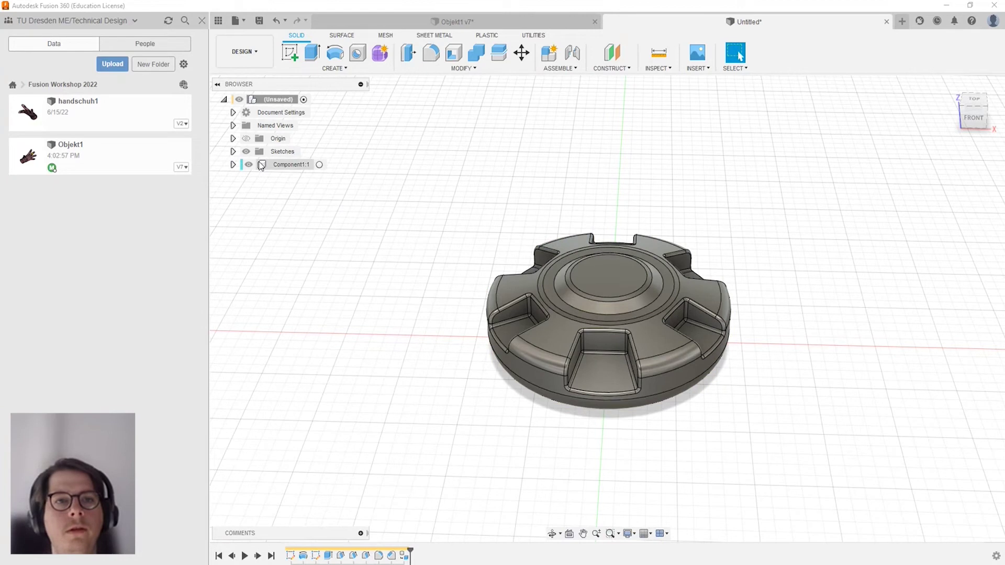
click(234, 165)
click(280, 167)
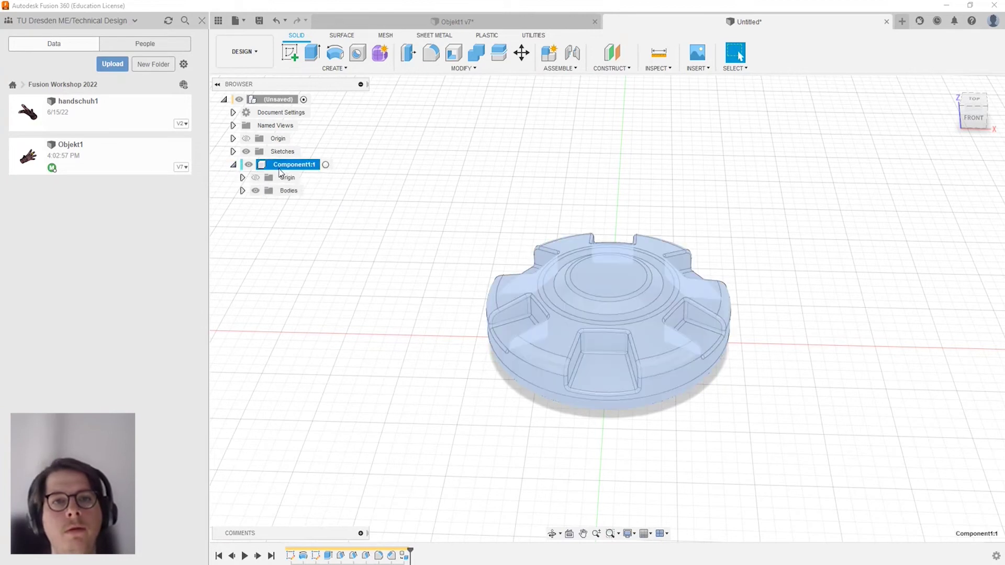
click(243, 178)
click(243, 178)
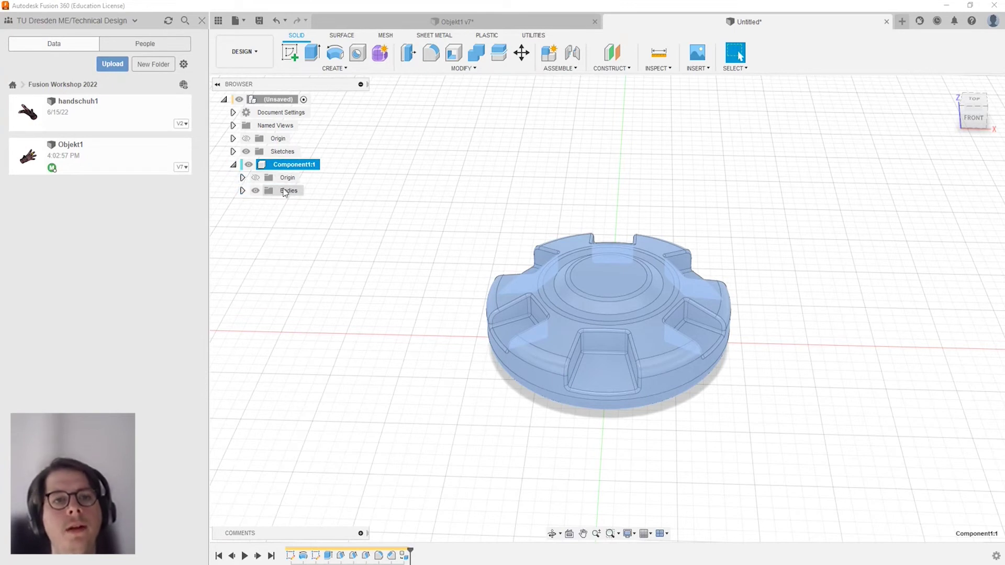
click(243, 191)
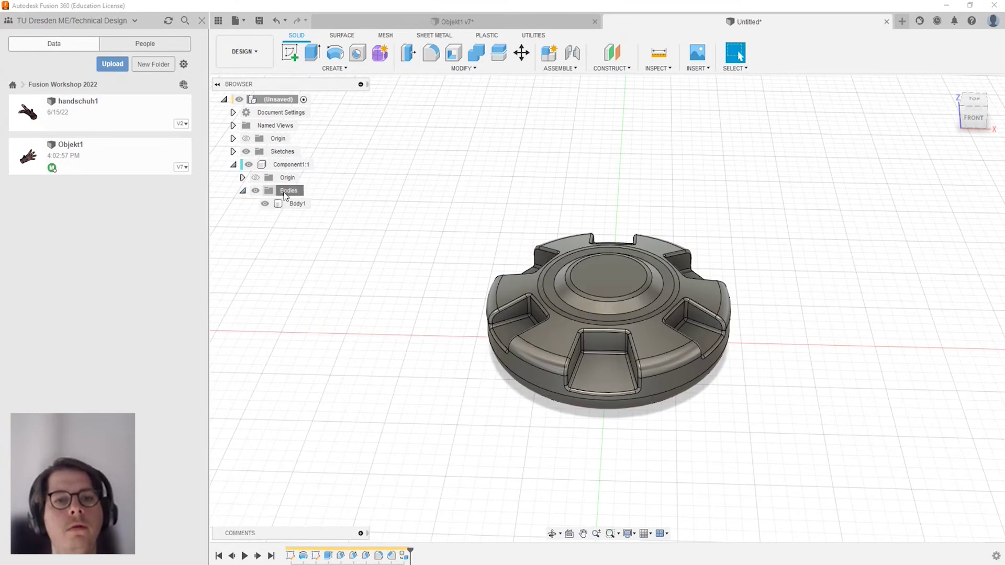
click(294, 204)
click(502, 250)
Orbit around the disc, then snap to the FRONT view.
mouse_move(551, 218)
shift+middle_down()
mouse_move(579, 207)
mouse_move(504, 191)
mouse_move(462, 190)
mouse_move(424, 206)
mouse_move(568, 280)
mouse_move(621, 220)
mouse_move(697, 185)
shift+middle_up()
mouse_move(749, 164)
shift+middle_down()
mouse_move(545, 224)
mouse_move(513, 199)
mouse_move(578, 183)
mouse_move(635, 186)
mouse_move(501, 188)
shift+middle_up()
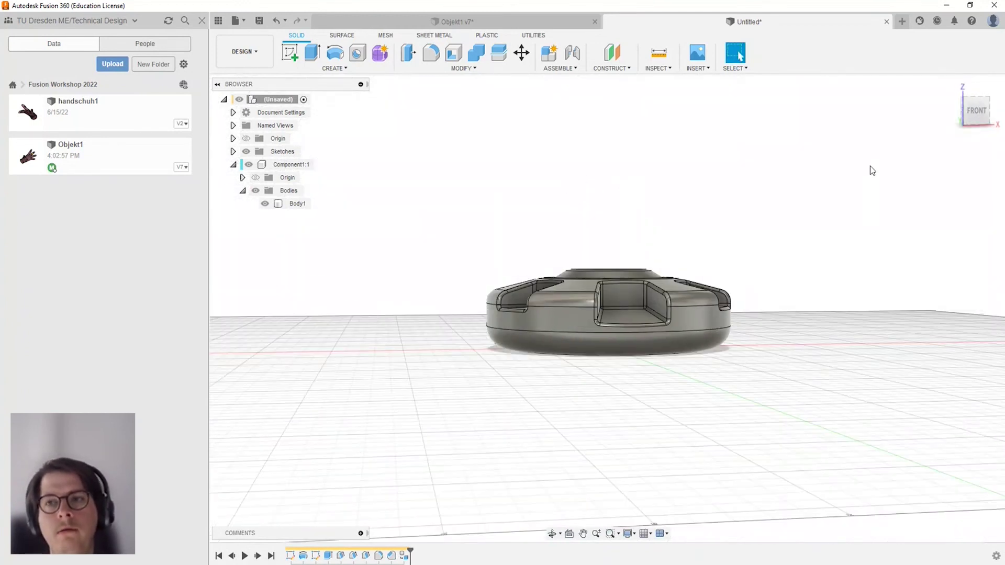
click(976, 112)
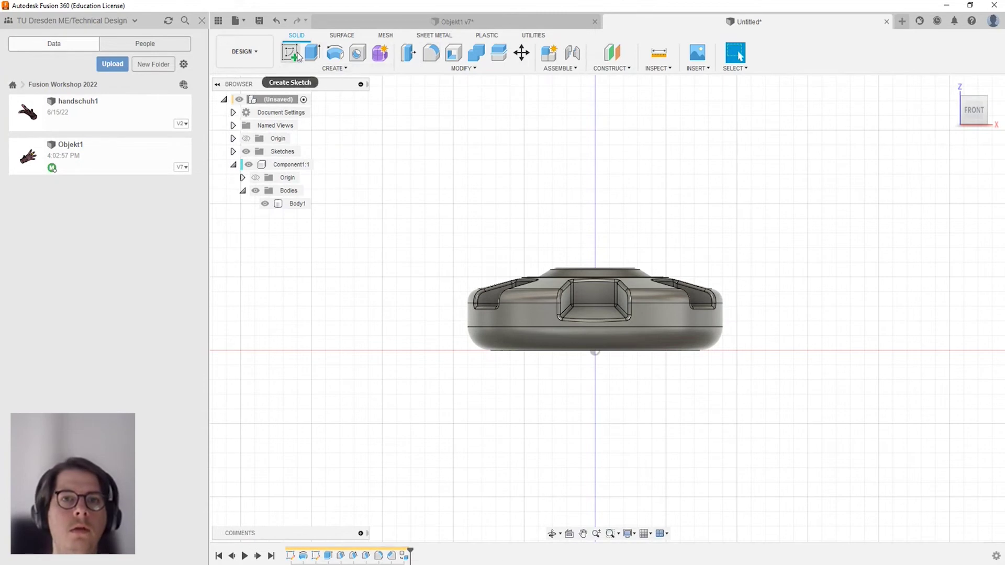
Start a sketch on the XZ front plane and zoom in on the disc.
click(290, 52)
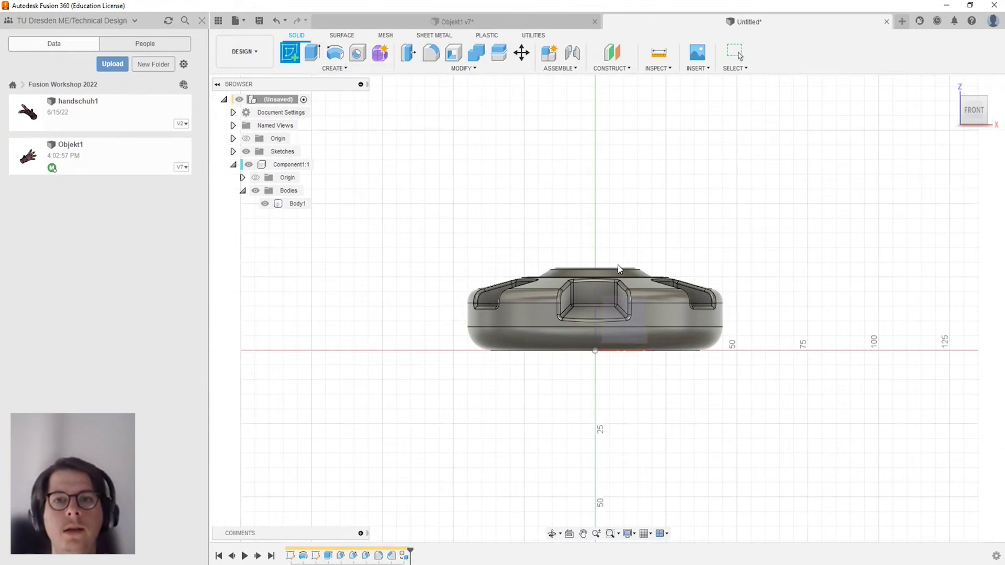
click(626, 332)
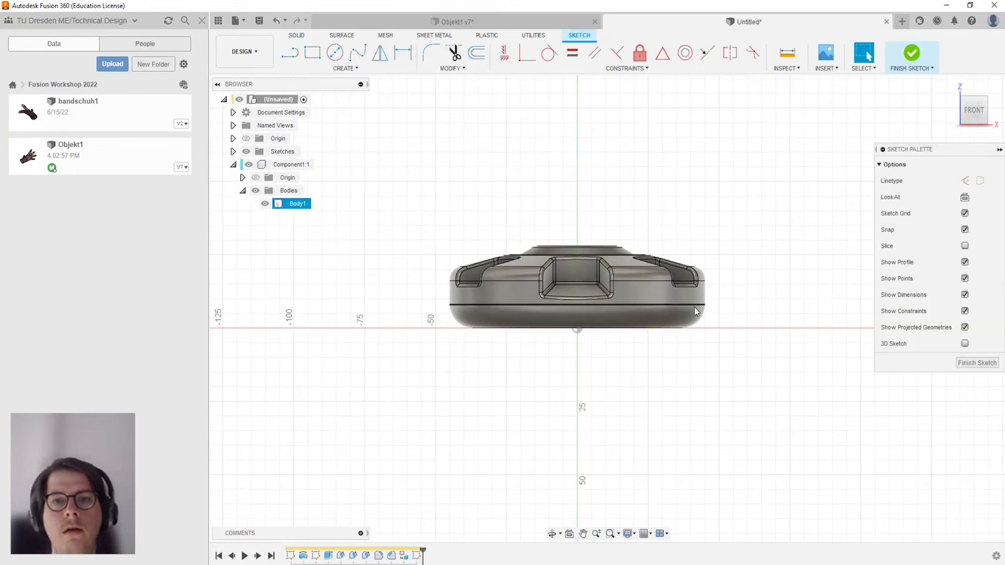
scroll(435, 309, up, 3)
scroll(441, 303, up, 2)
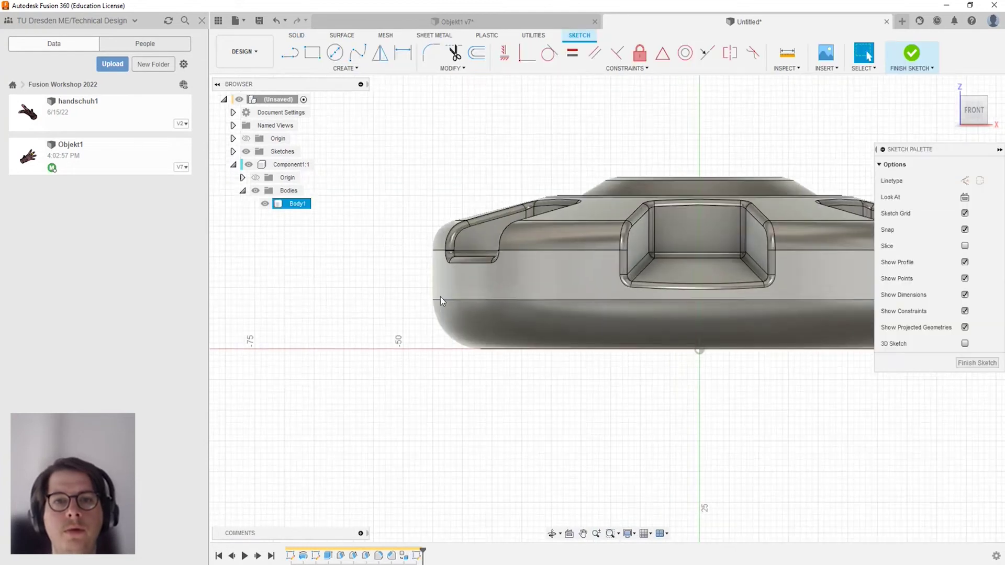
scroll(441, 304, up, 2)
scroll(435, 303, down, 4)
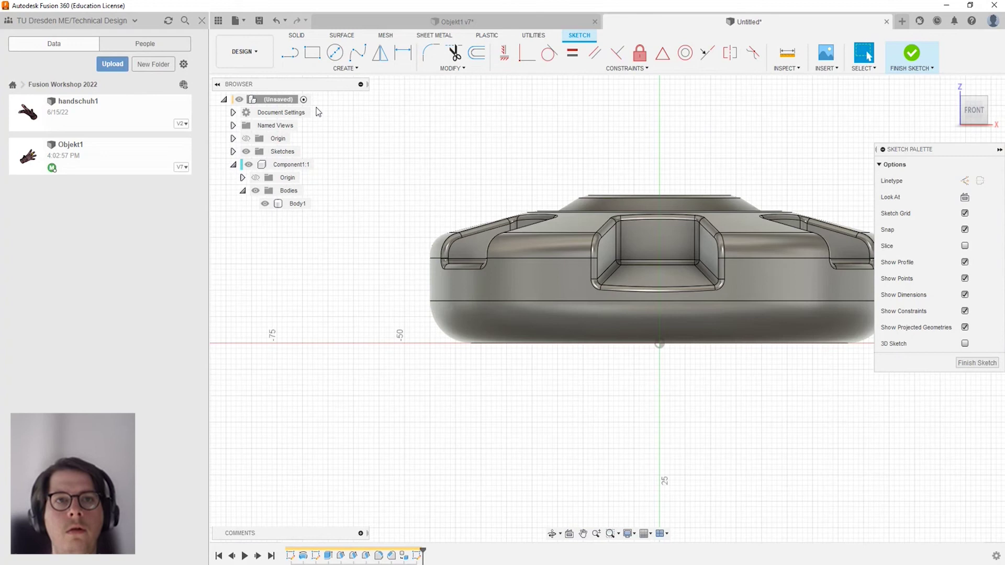
click(341, 69)
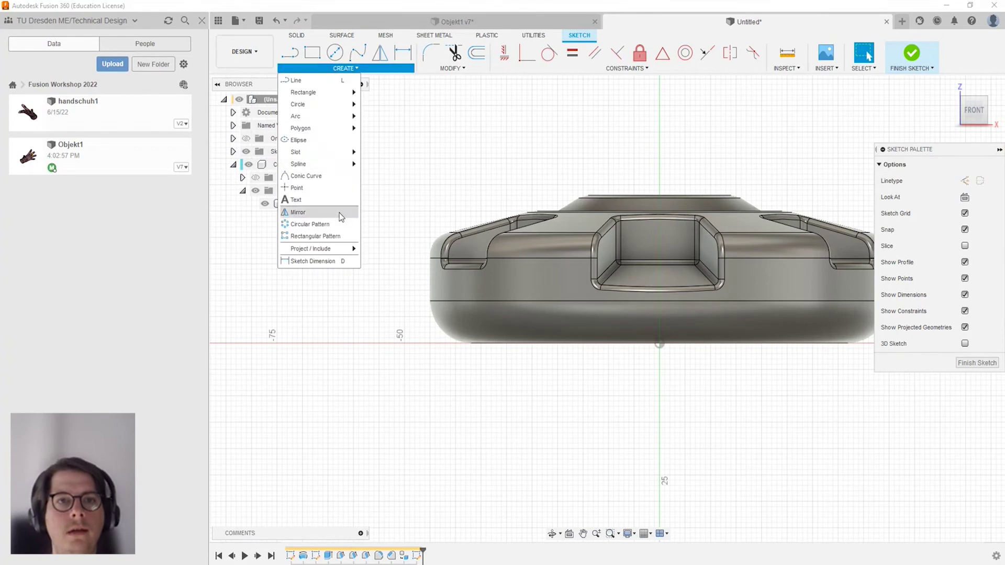
Project the disc's edge into the front-plane sketch as a horizontal line.
click(373, 251)
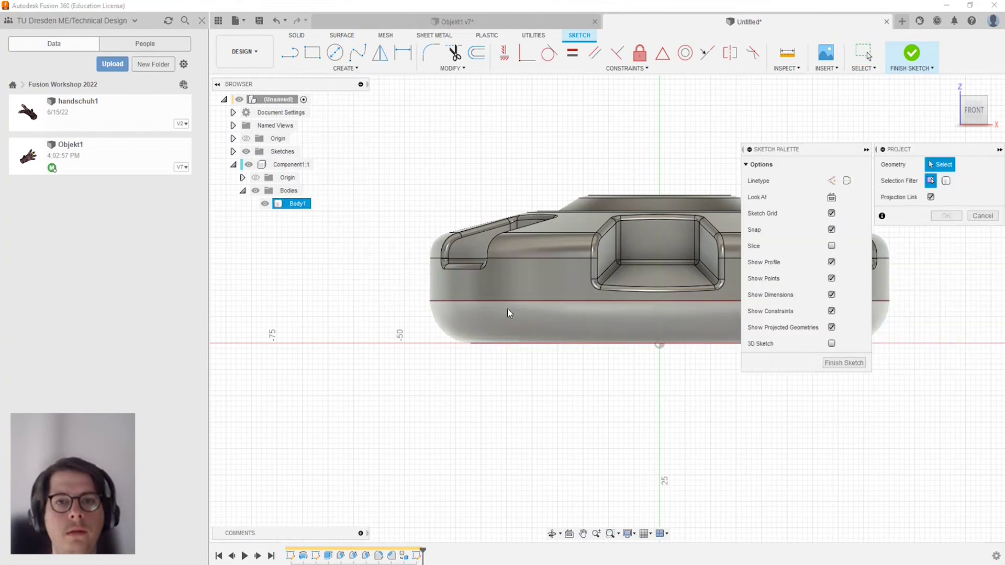
click(506, 301)
scroll(388, 303, down, 3)
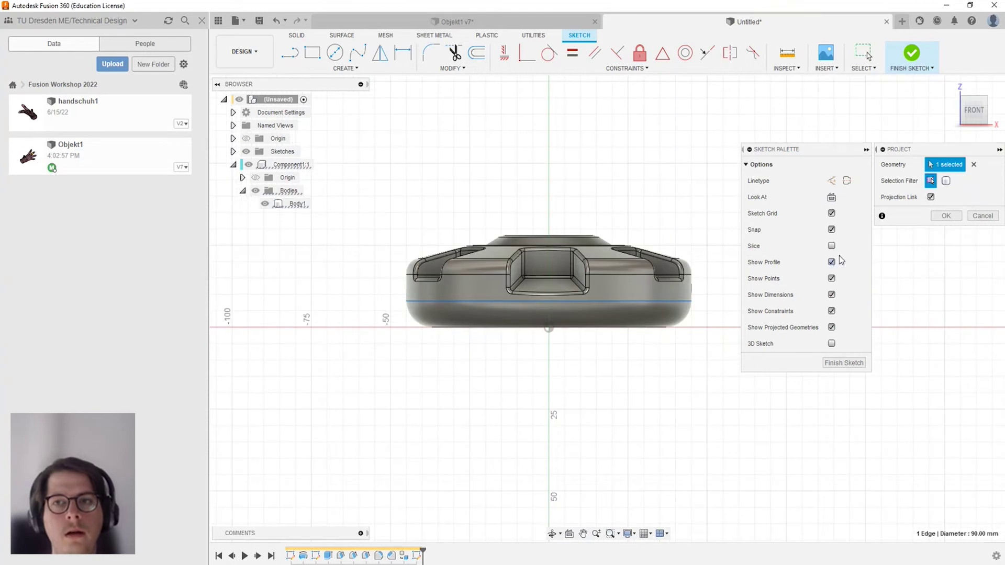
click(941, 217)
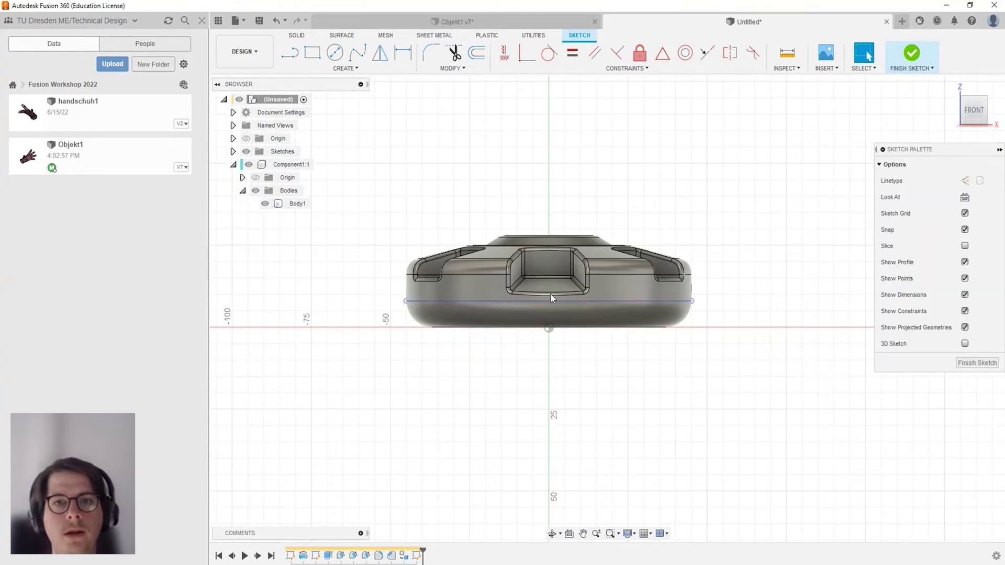
click(551, 294)
scroll(426, 302, up, 3)
scroll(425, 301, up, 1)
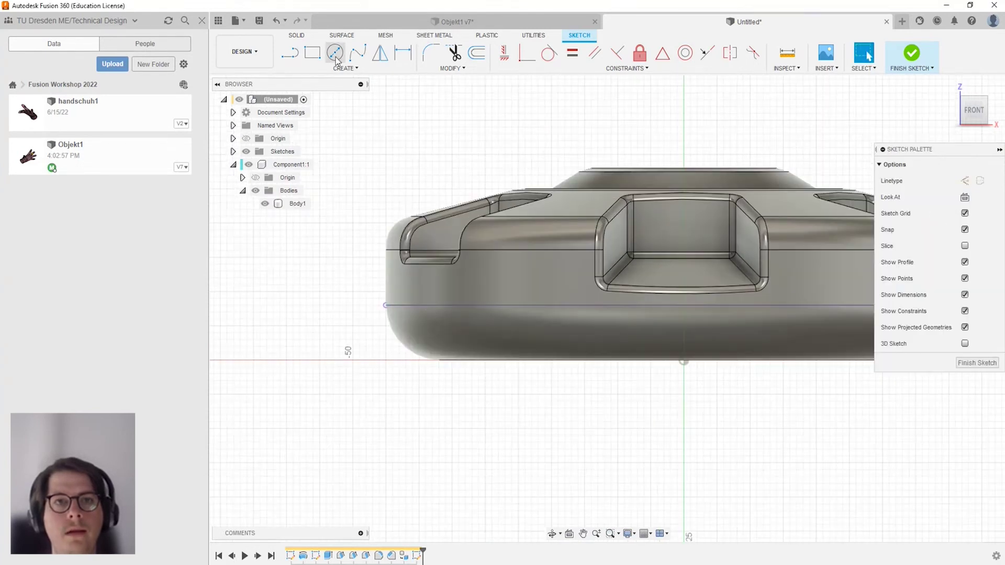
scroll(438, 304, up, 2)
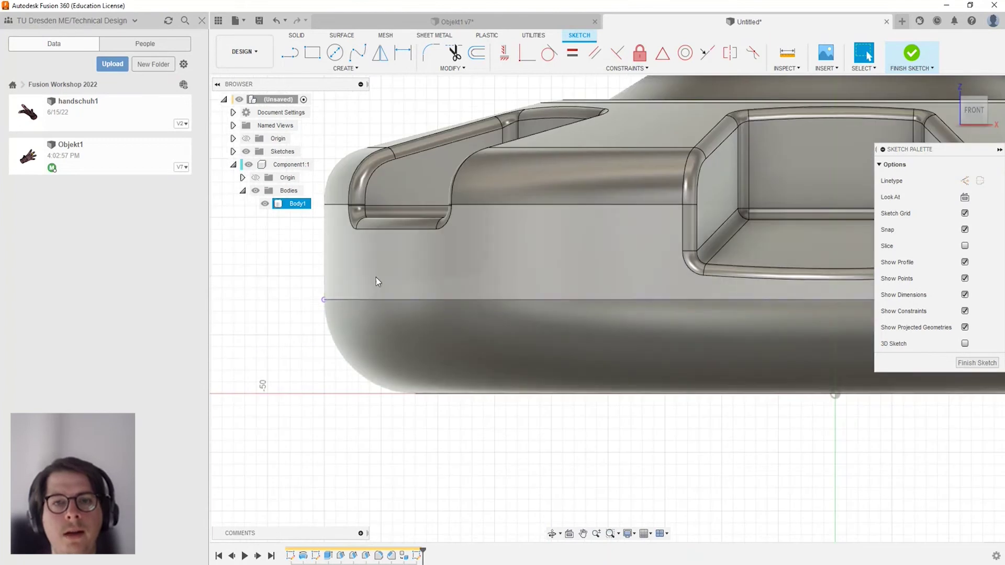
scroll(376, 278, down, 2)
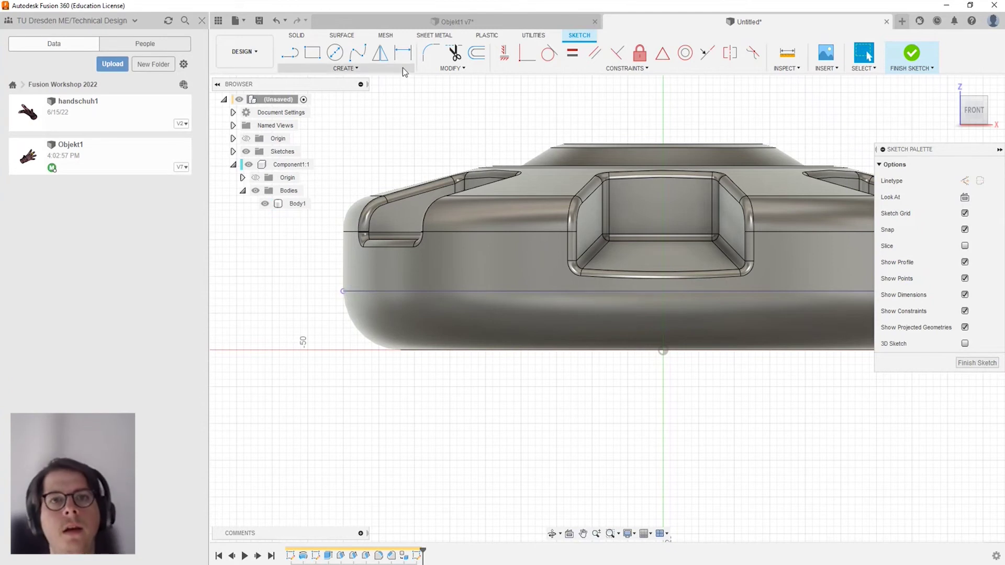
click(369, 69)
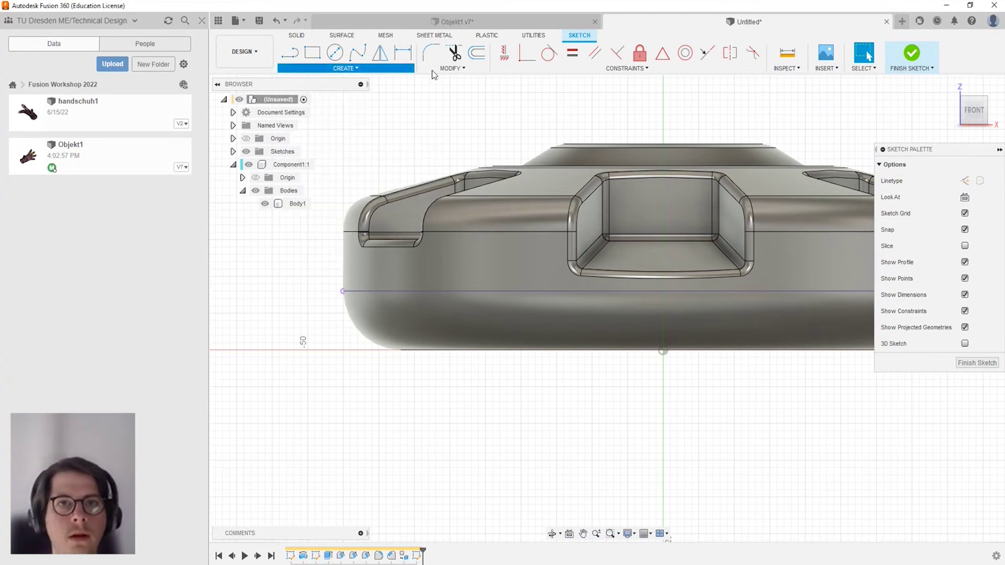
Offset the horizontal line 1 mm upward, then finish the sketch.
click(478, 54)
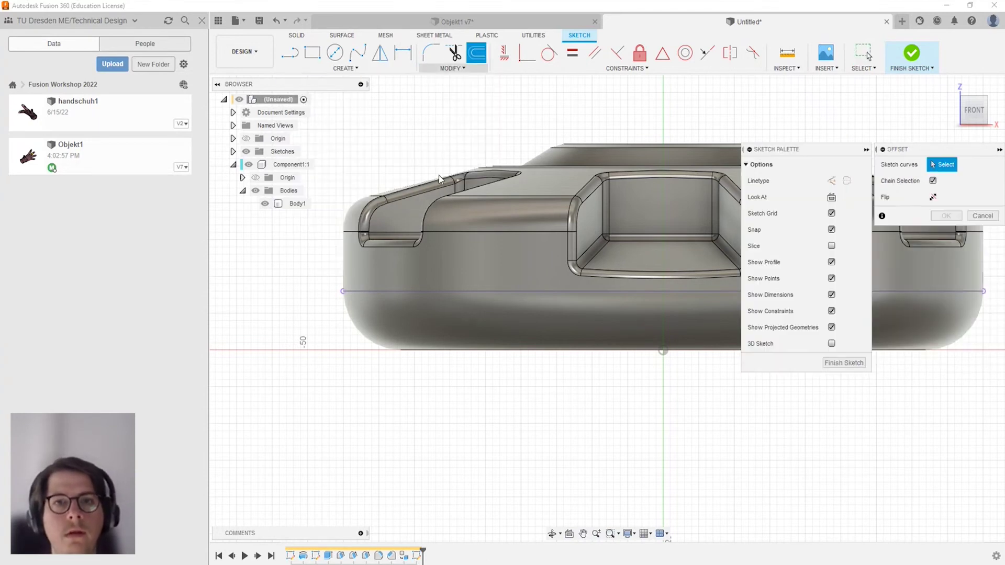
click(376, 292)
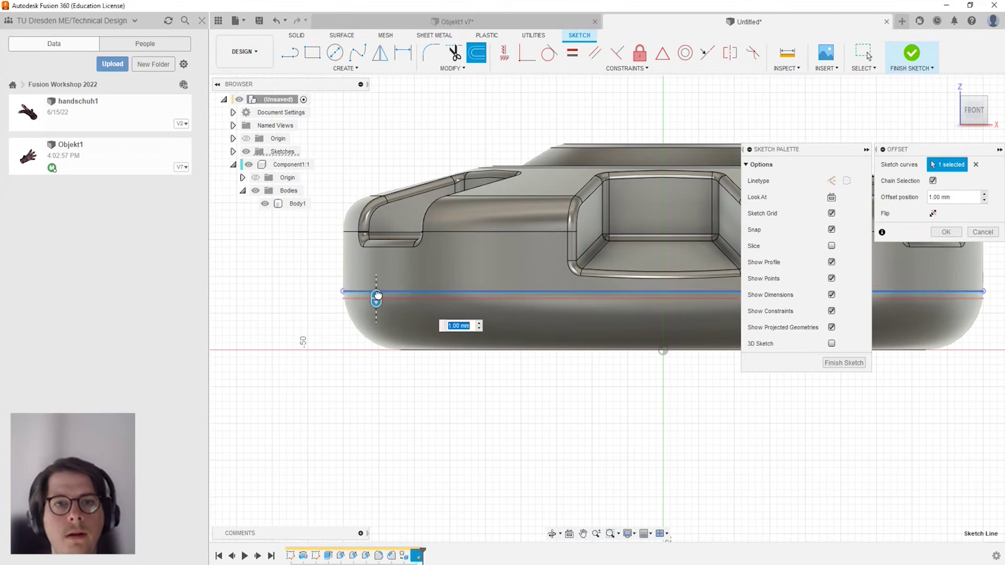
drag(375, 298, 378, 281)
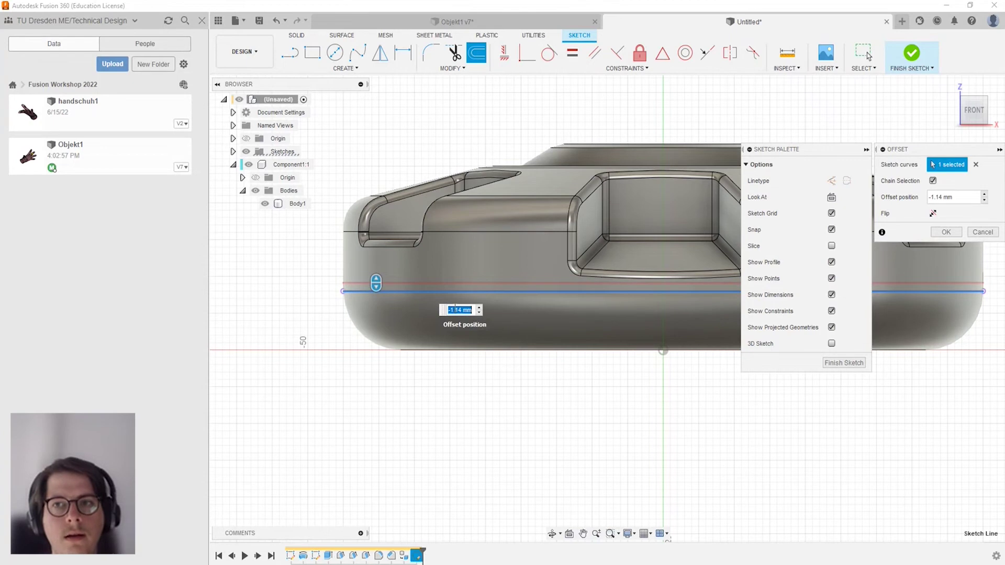
click(934, 213)
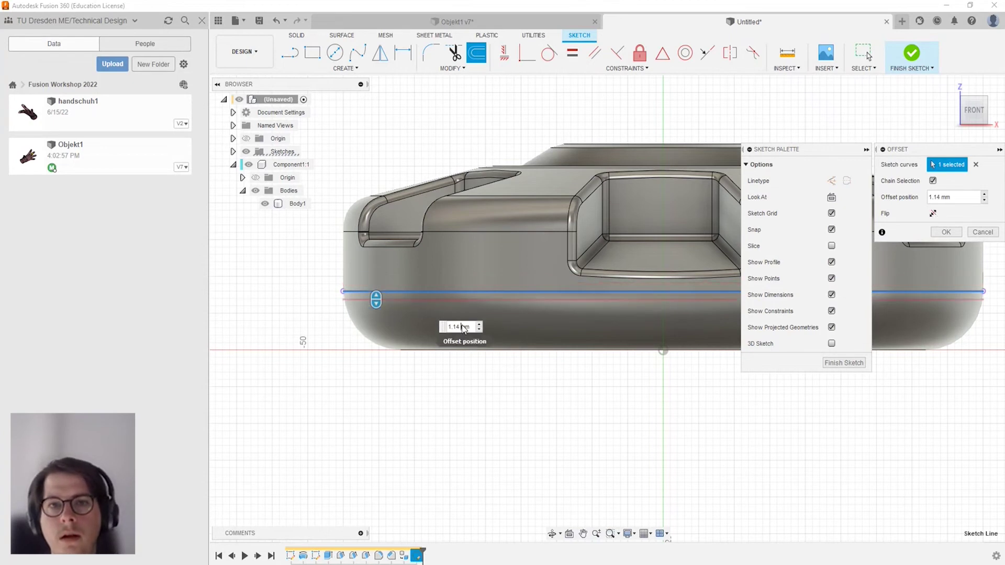
drag(454, 327, 447, 329)
text(1)
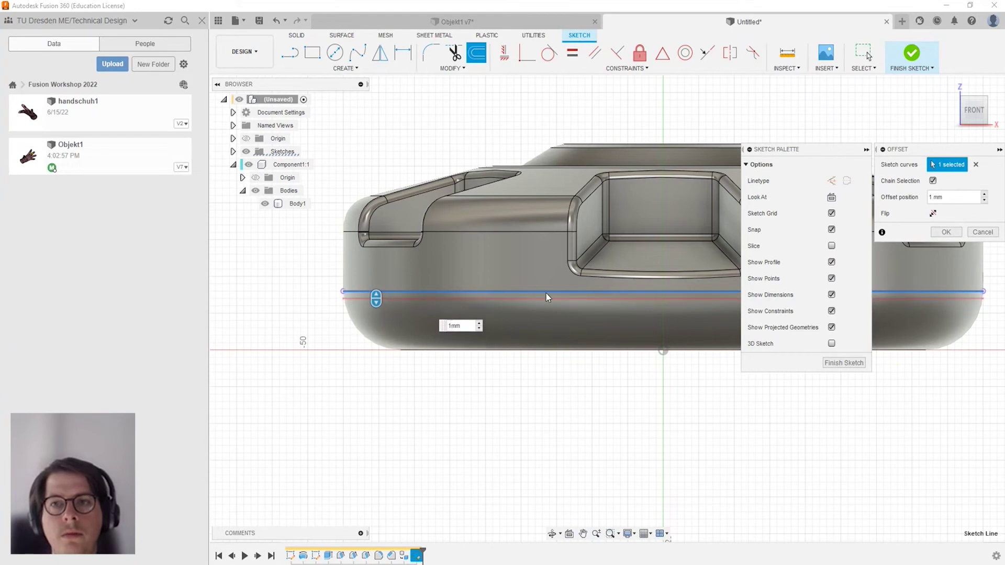
click(932, 213)
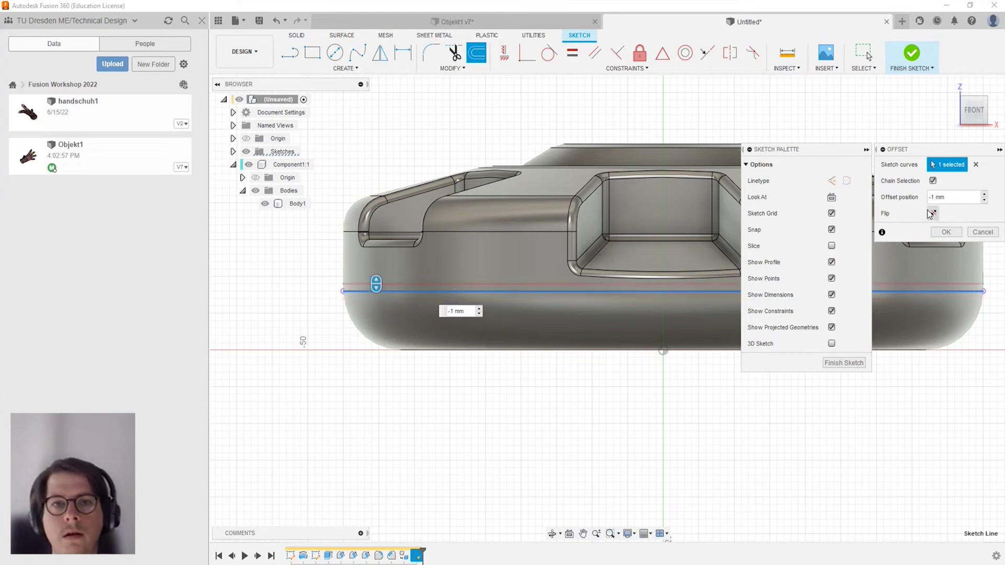
scroll(346, 289, down, 2)
scroll(347, 289, down, 2)
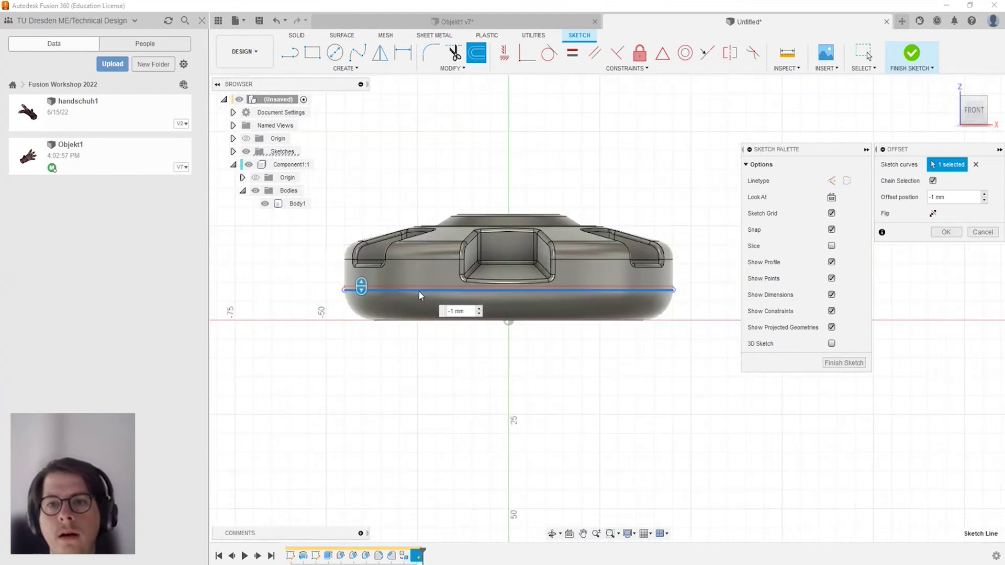
scroll(662, 274, up, 4)
click(954, 235)
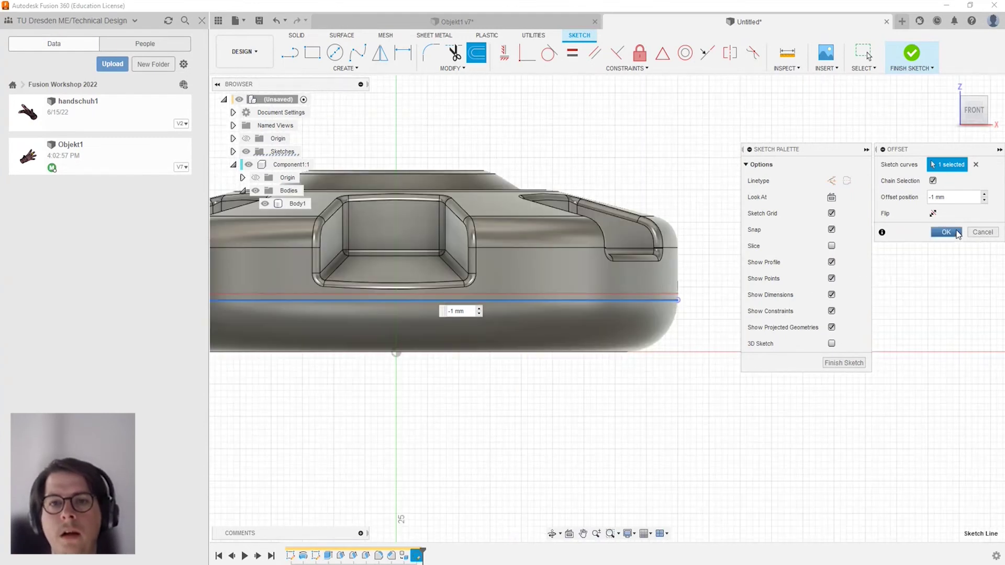
scroll(640, 295, down, 3)
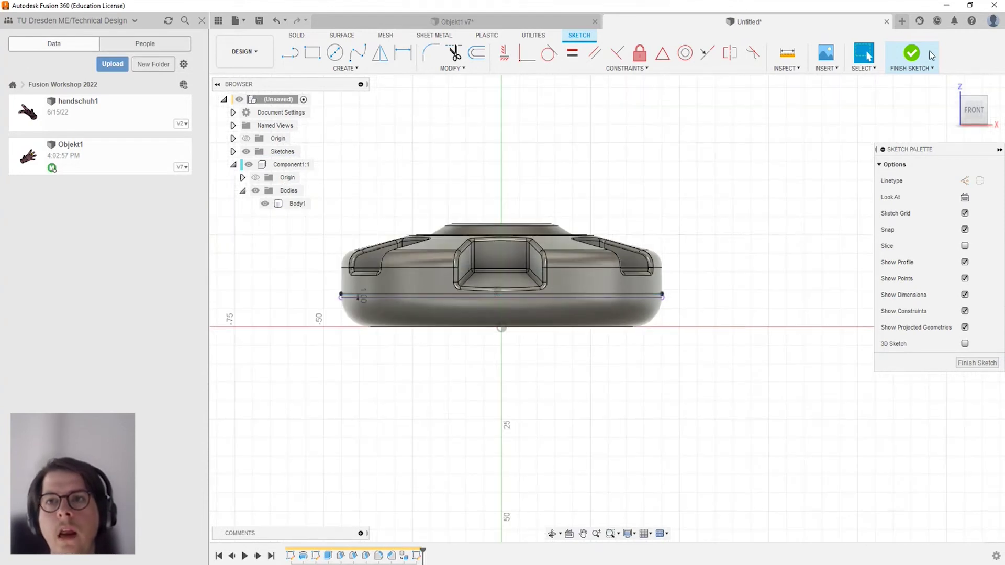
click(914, 55)
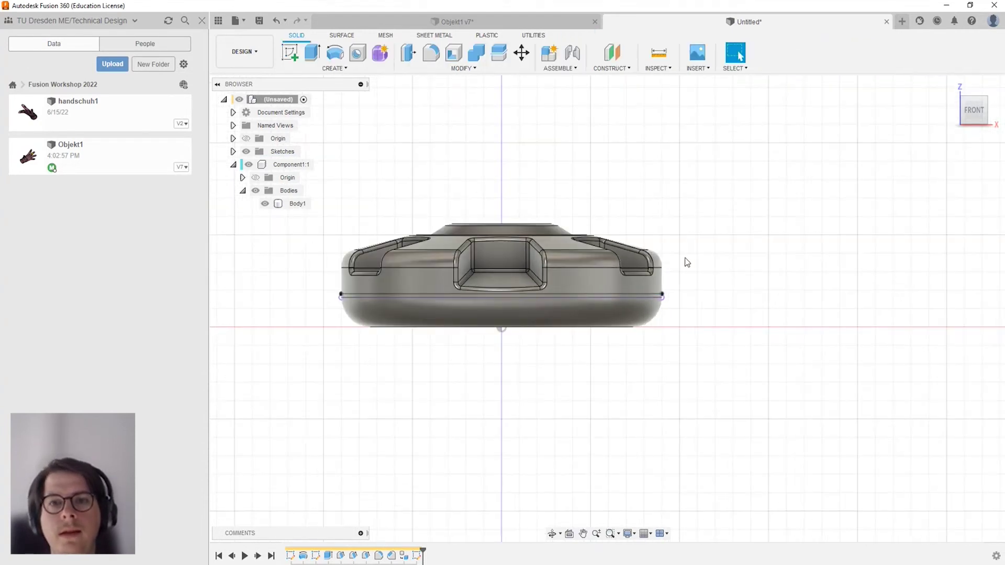
Orbit to a low side view of the disc and open the MODIFY menu.
mouse_move(713, 283)
shift+middle_down()
mouse_move(768, 264)
mouse_move(767, 304)
shift+middle_up()
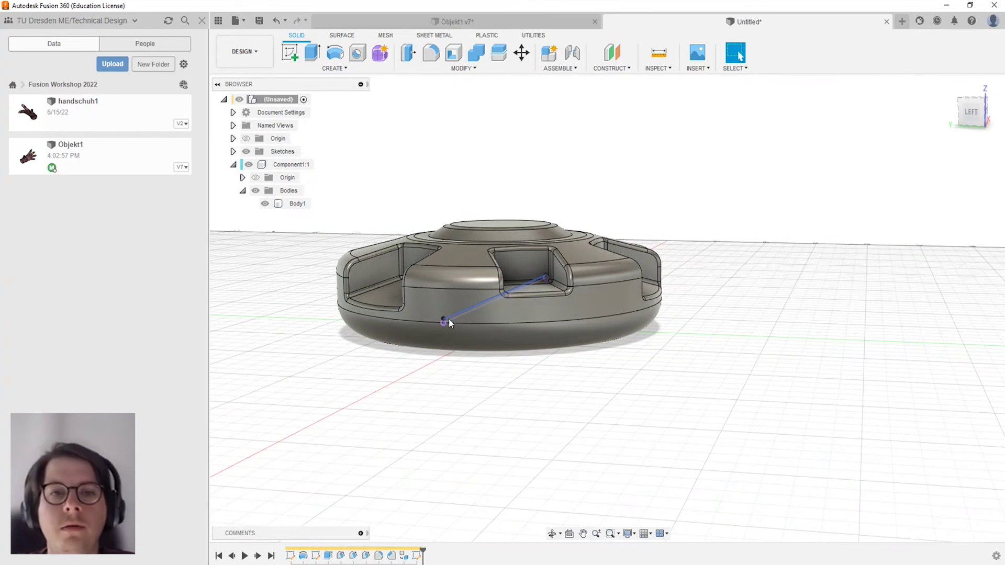
scroll(448, 319, up, 3)
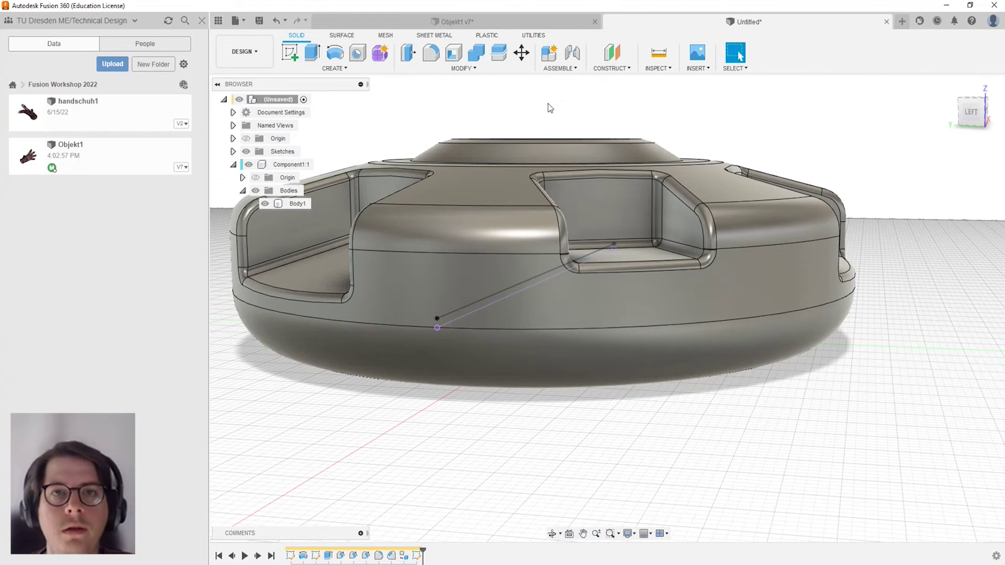
click(463, 69)
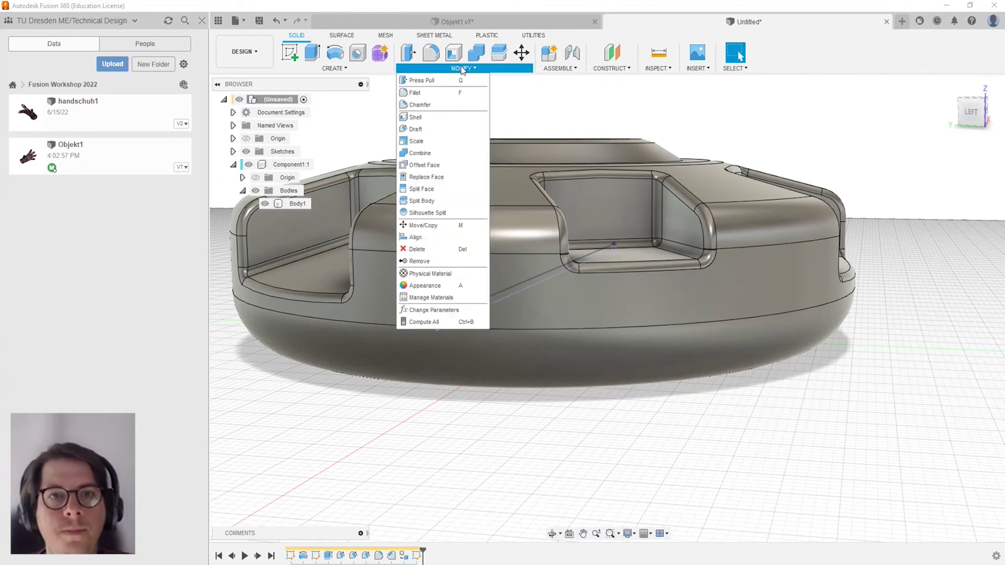
Start Split Body with the disc as the body and the offset line as splitting tool.
click(439, 202)
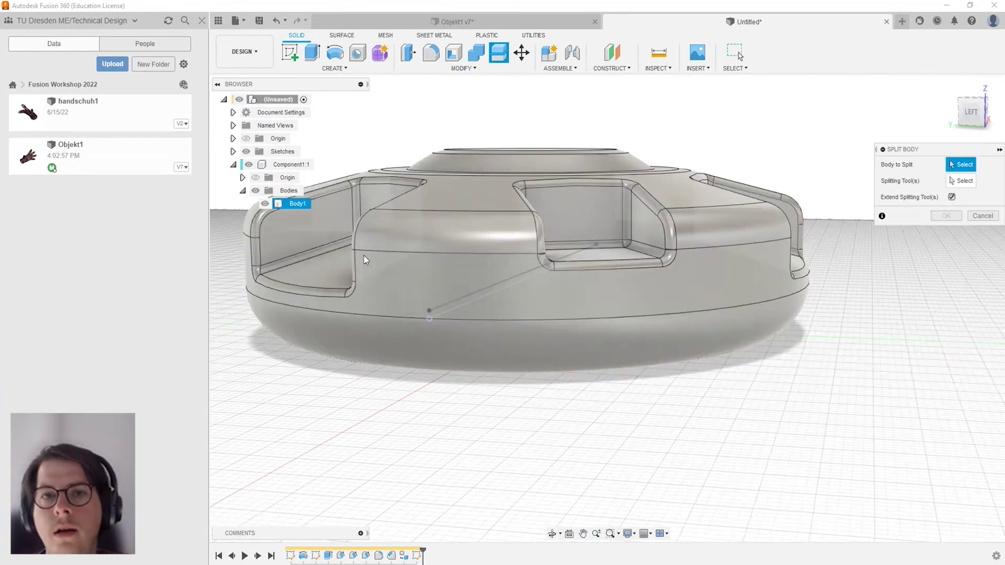
scroll(365, 260, down, 3)
click(555, 259)
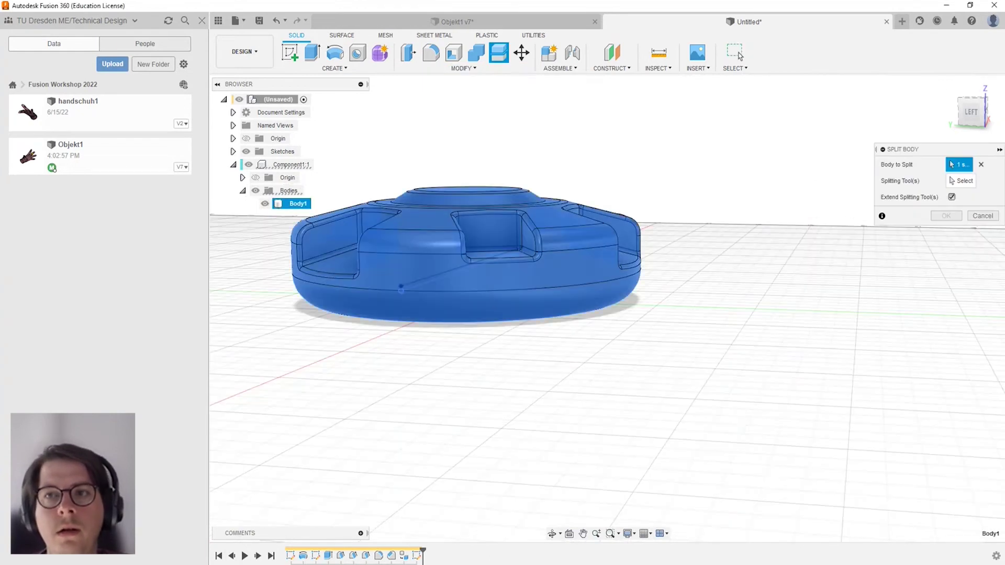
click(953, 183)
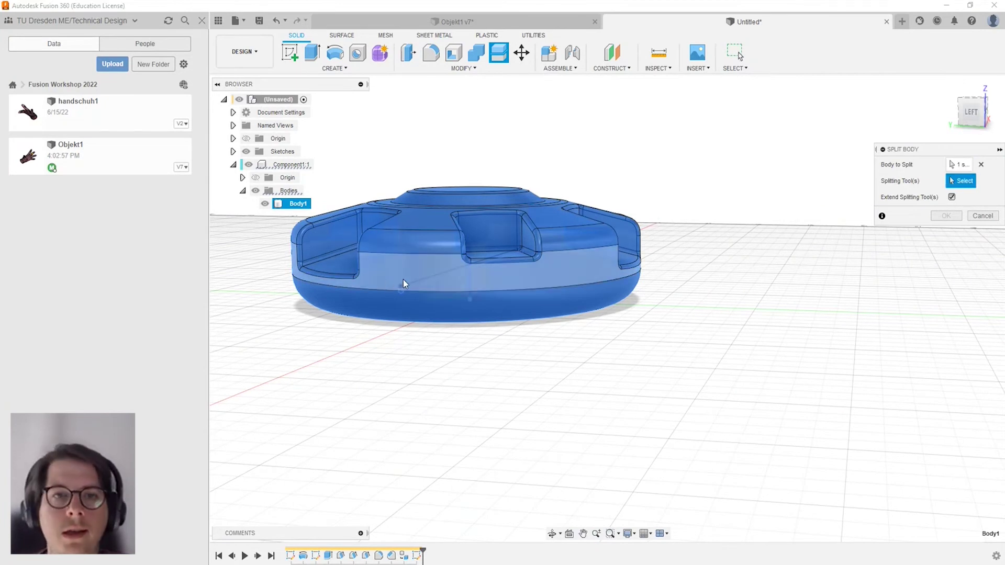
click(418, 287)
Keep Extend Splitting Tool(s) on and confirm the split into Body1 and Body2.
mouse_move(716, 282)
shift+middle_down()
mouse_move(555, 307)
mouse_move(731, 301)
shift+middle_up()
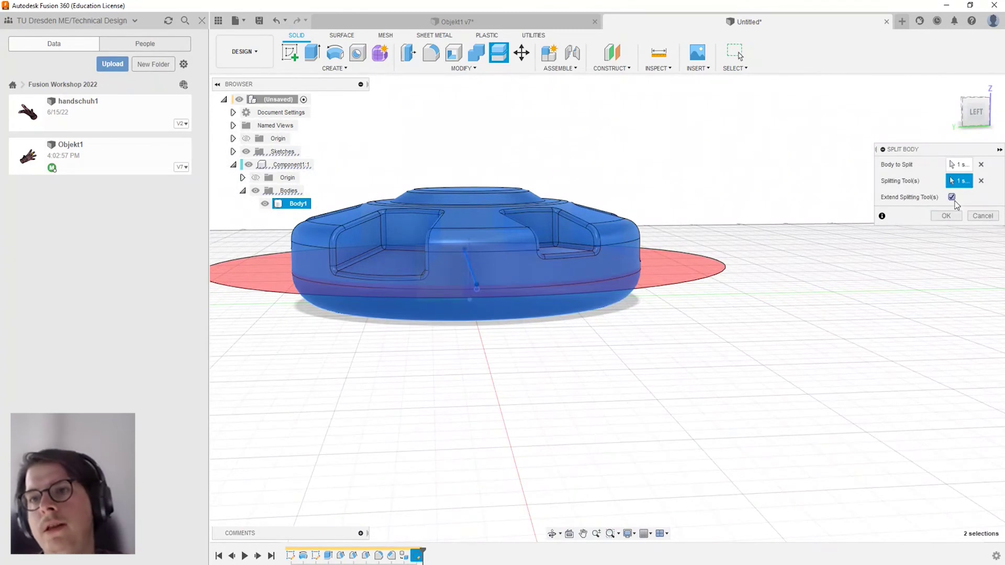
click(953, 197)
click(952, 198)
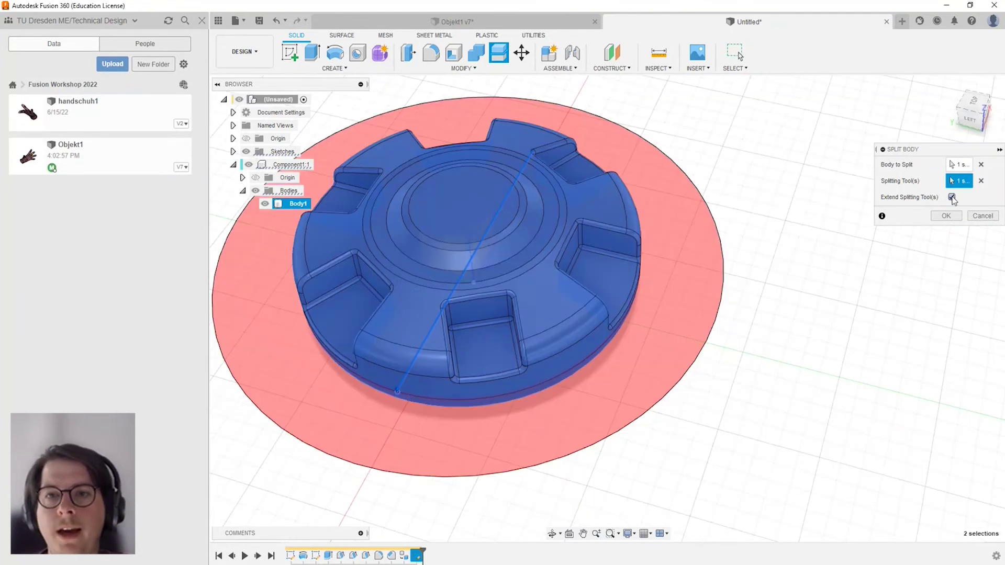
click(953, 197)
click(952, 197)
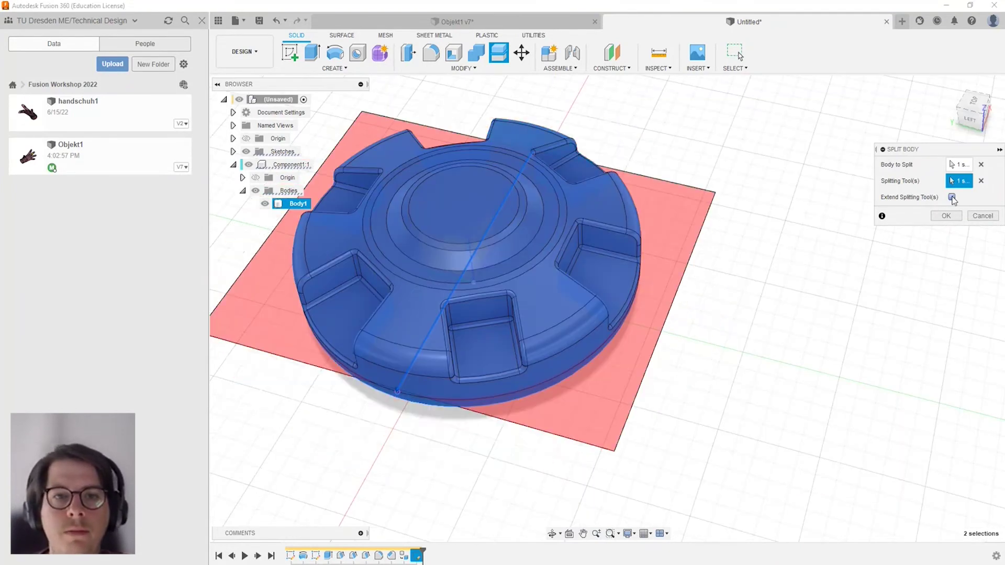
click(952, 198)
mouse_move(729, 303)
shift+middle_down()
mouse_move(684, 287)
mouse_move(702, 258)
mouse_move(795, 274)
shift+middle_up()
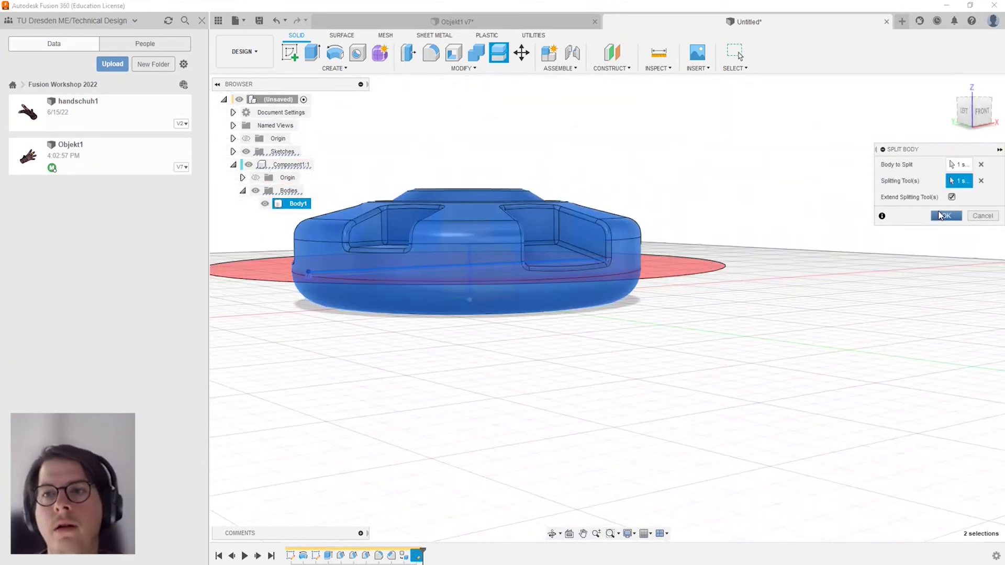
click(946, 215)
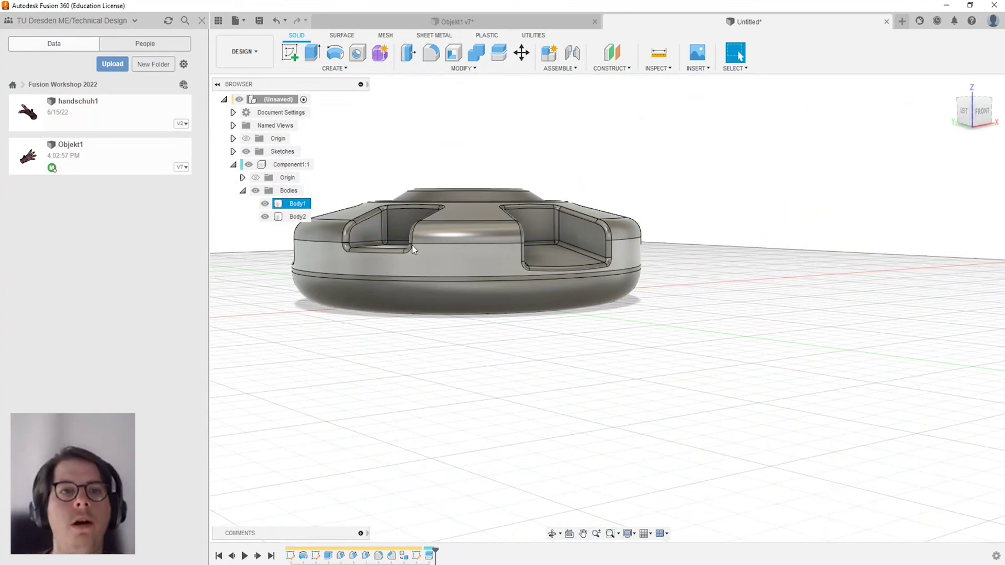
Select Body1 and Body2 in the browser, then hide Body1.
key(Escape)
click(288, 204)
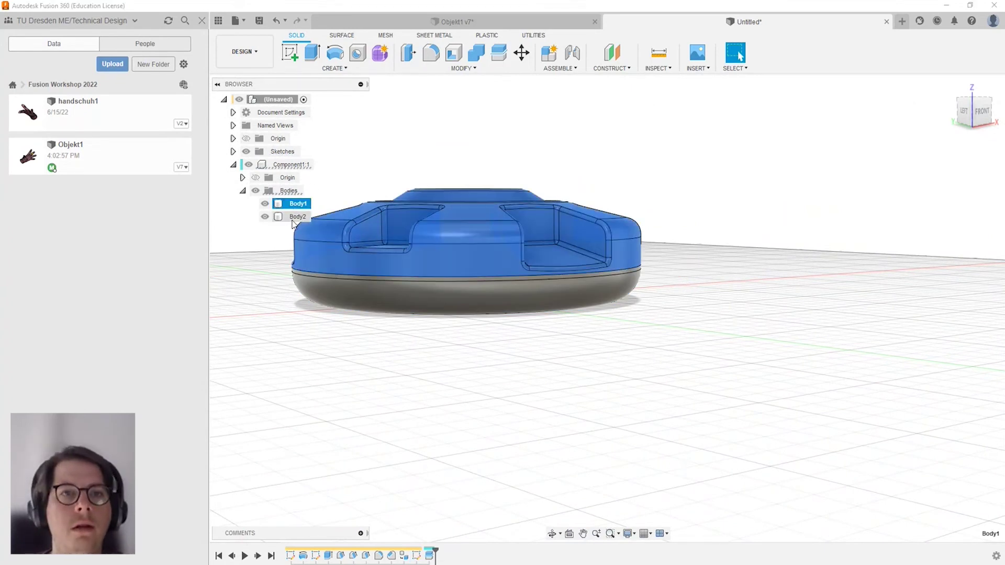
click(288, 216)
click(264, 204)
click(595, 202)
shift+middle_drag(594, 201, 493, 220)
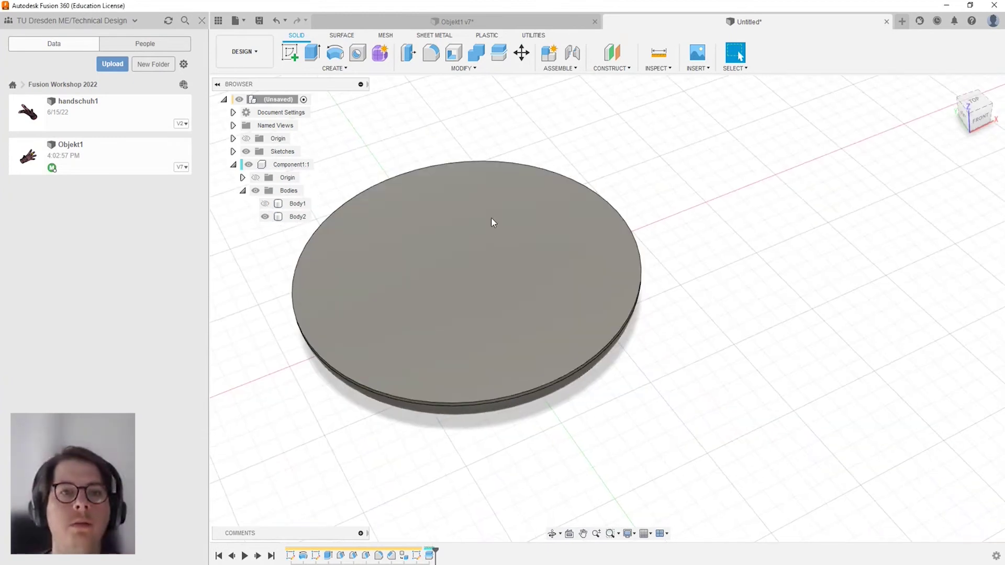
Toggle each body's visibility to inspect them, leaving only the thin Body2 shown.
click(264, 217)
click(265, 217)
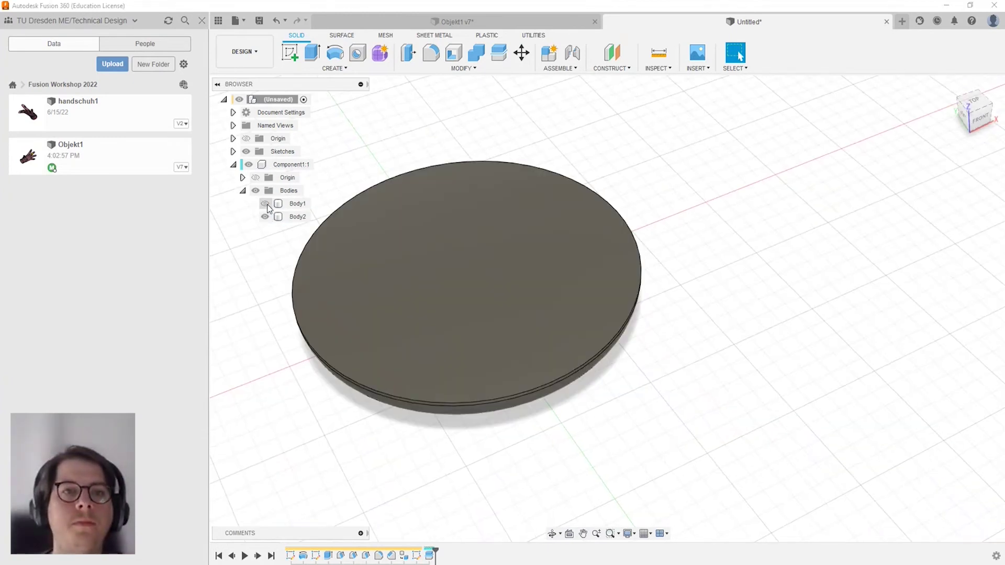
click(265, 217)
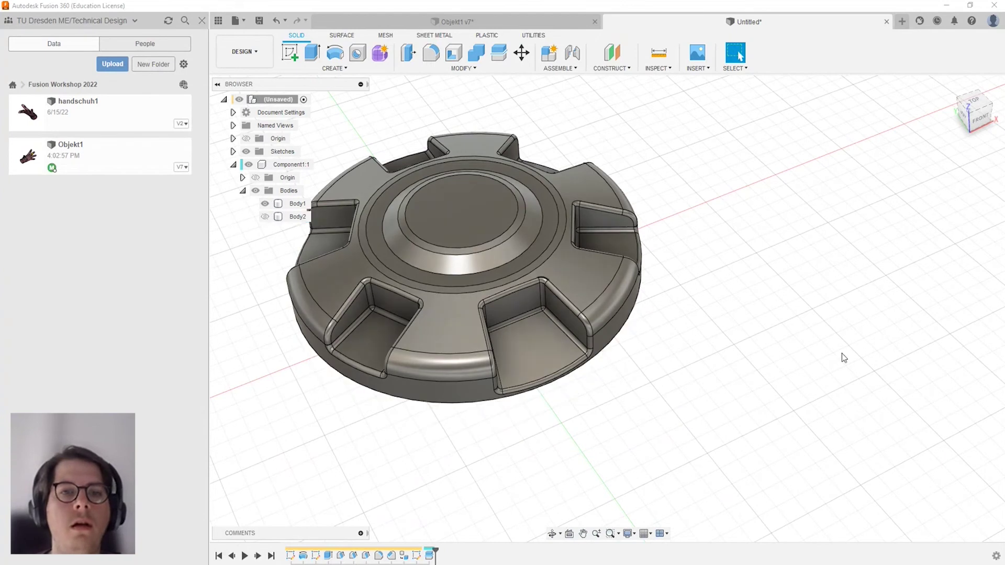
shift+middle_drag(812, 347, 782, 294)
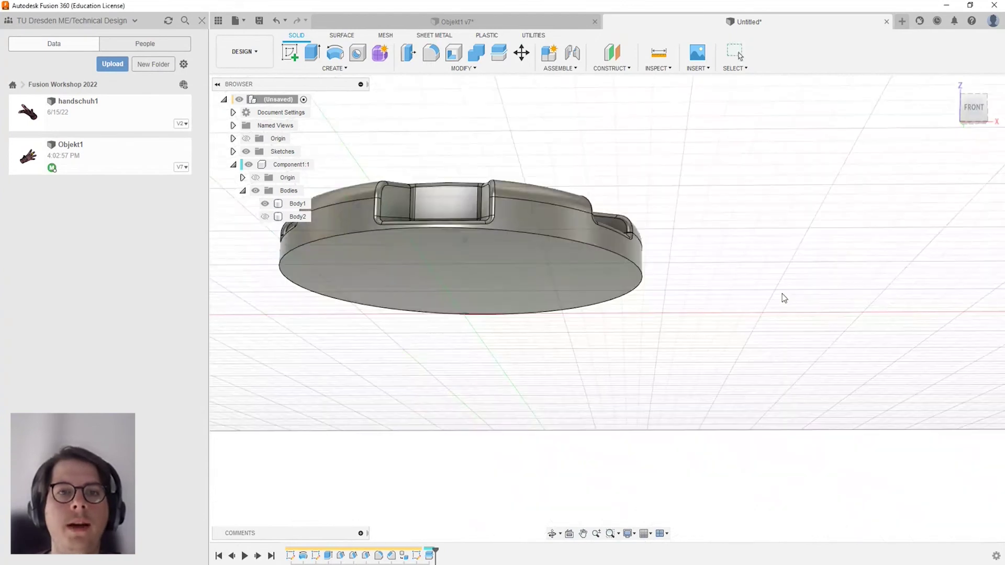
click(265, 217)
click(265, 203)
shift+middle_drag(682, 155, 683, 235)
scroll(683, 235, down, 3)
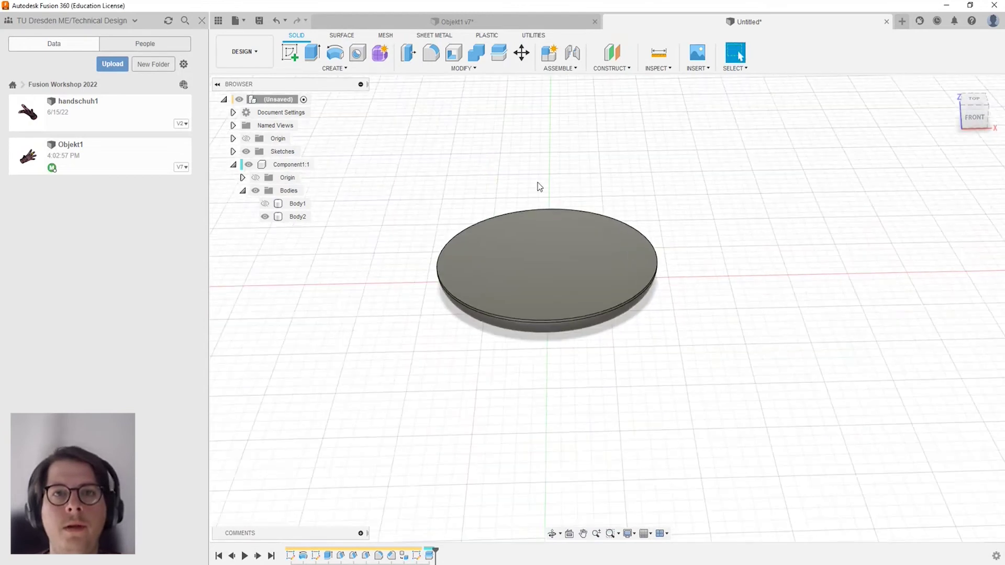
scroll(576, 157, up, 4)
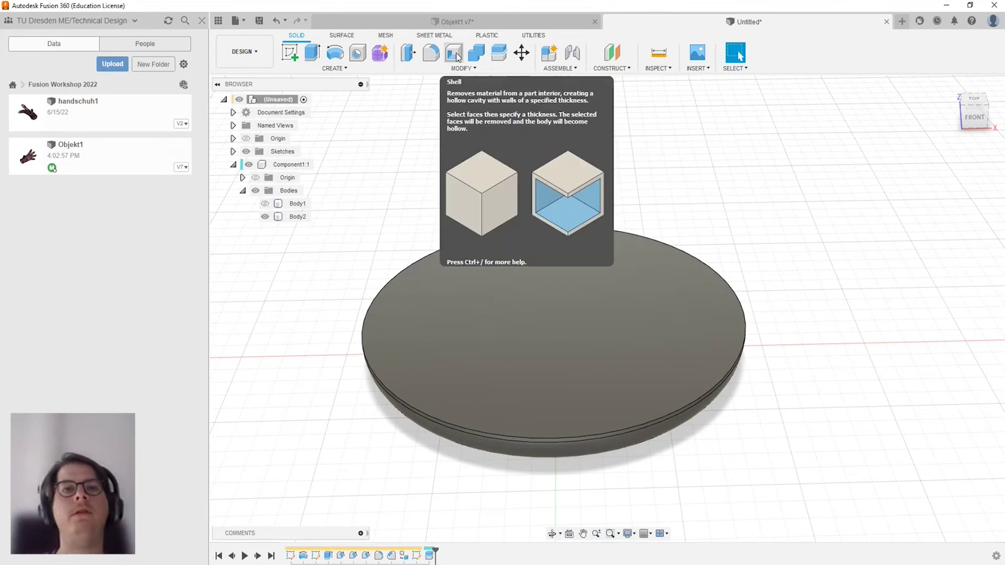
mouse_move(454, 52)
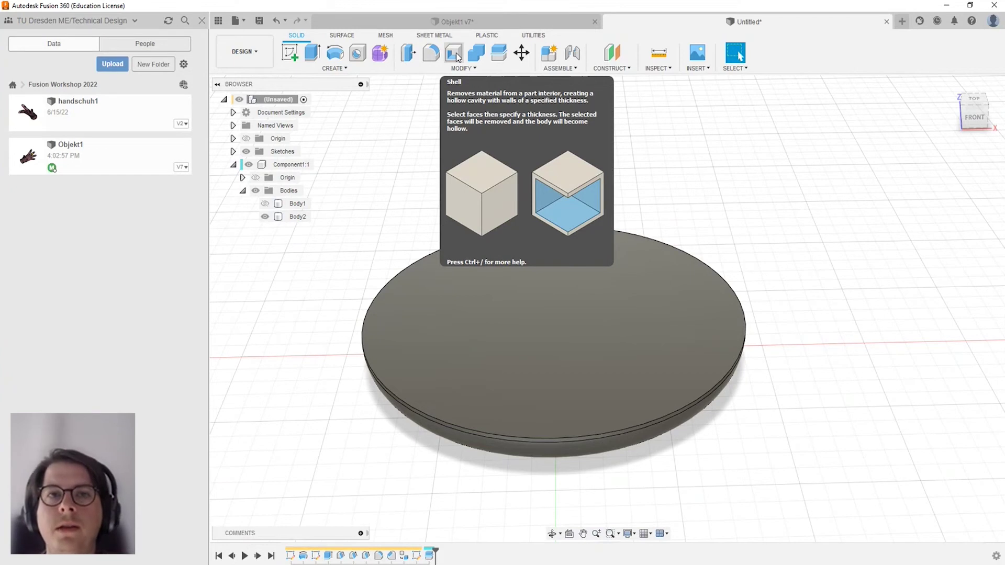
Shell Body2 by removing its top face, with 3 mm inside thickness.
click(457, 57)
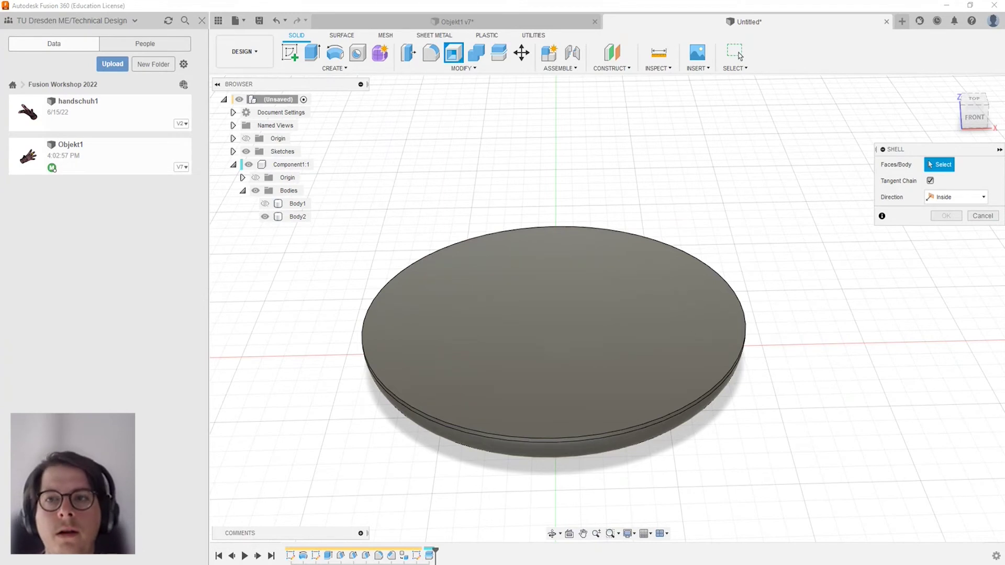
click(668, 291)
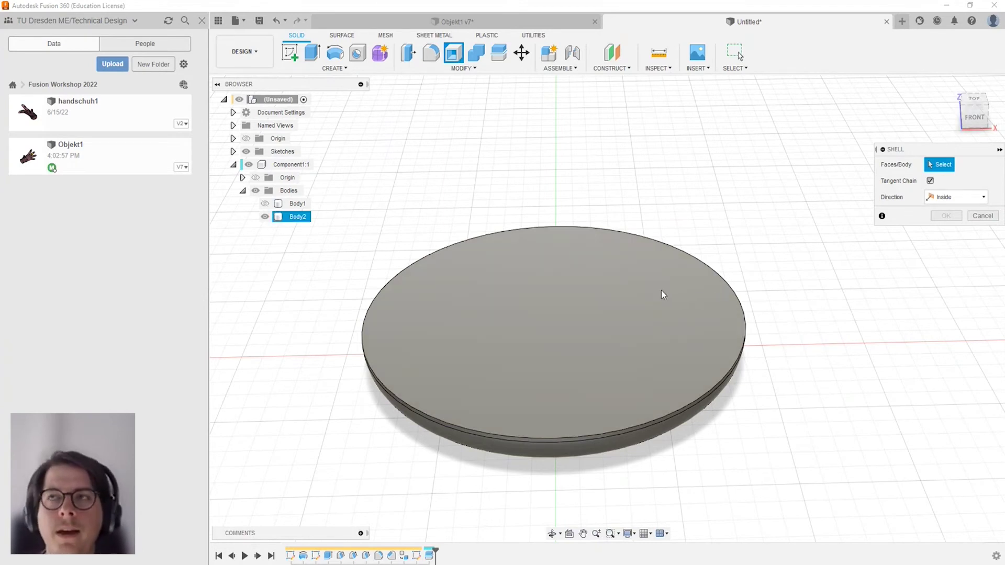
click(582, 312)
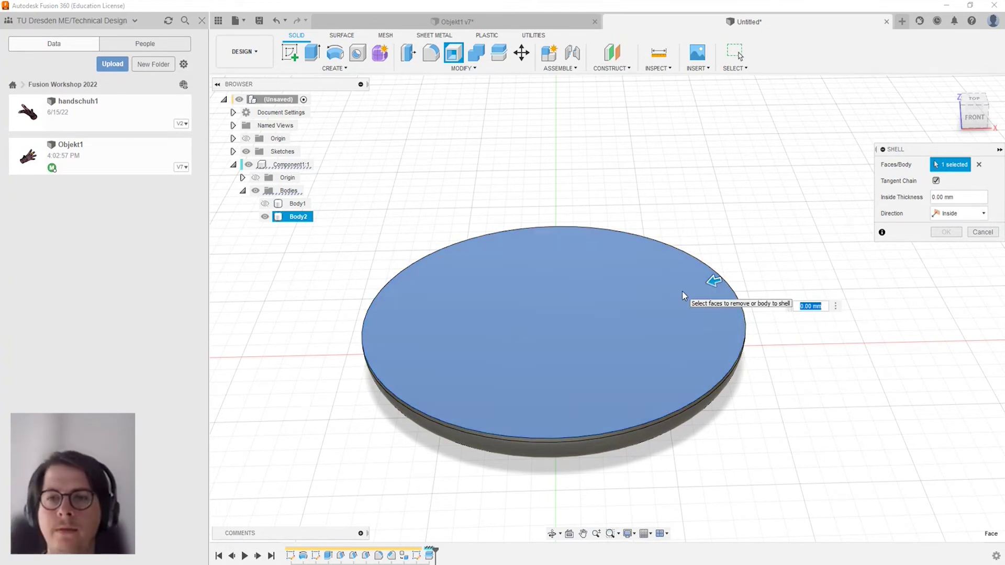
text(1)
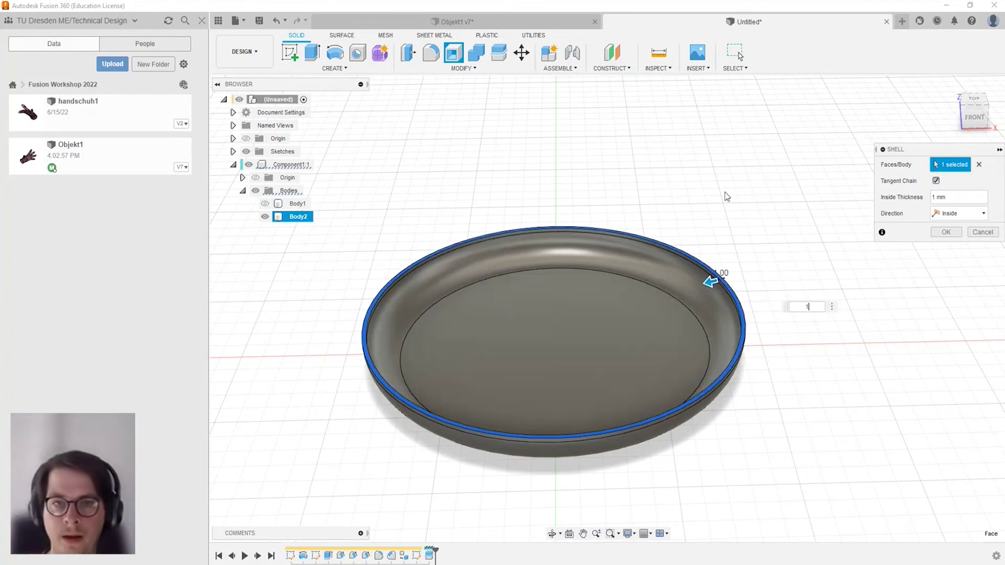
drag(809, 307, 796, 307)
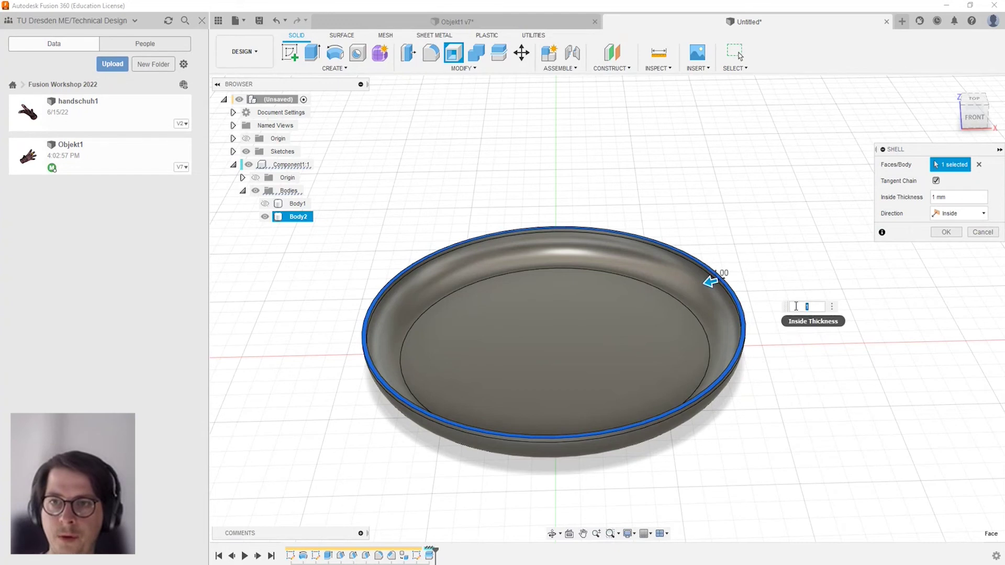
text(3)
key(Return)
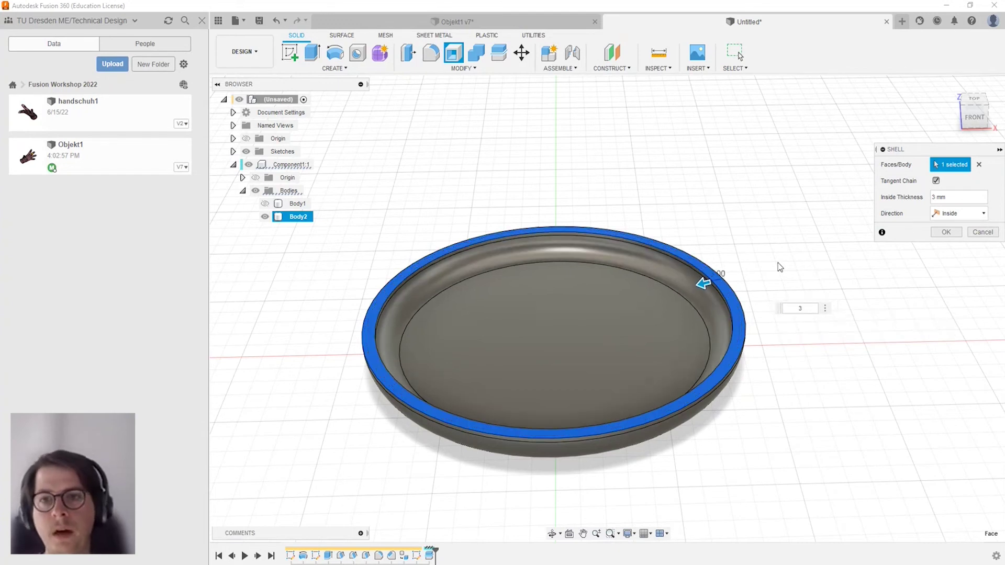
mouse_move(749, 263)
shift+middle_down()
mouse_move(787, 281)
mouse_move(806, 251)
mouse_move(702, 243)
mouse_move(746, 231)
mouse_move(752, 278)
shift+middle_up()
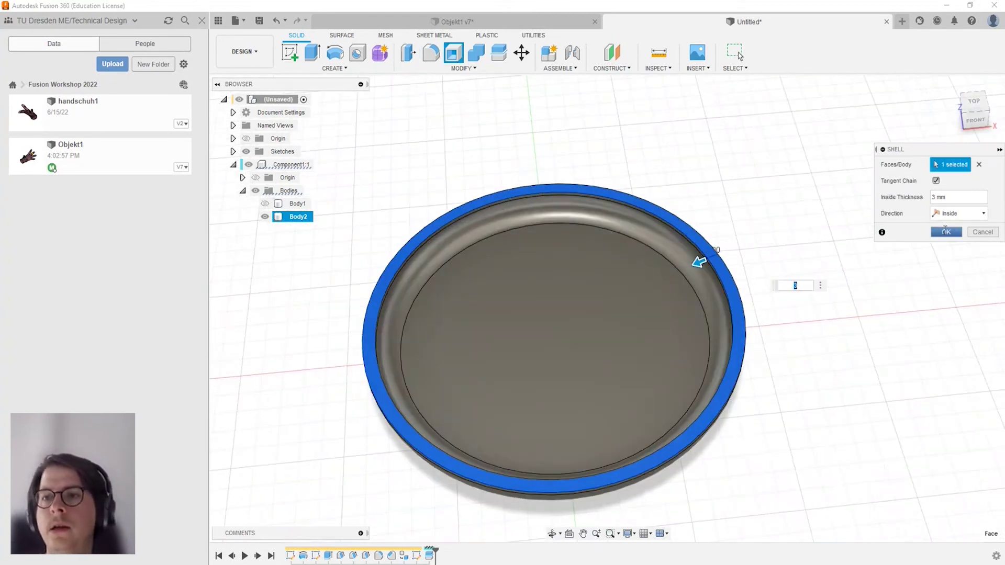
click(936, 234)
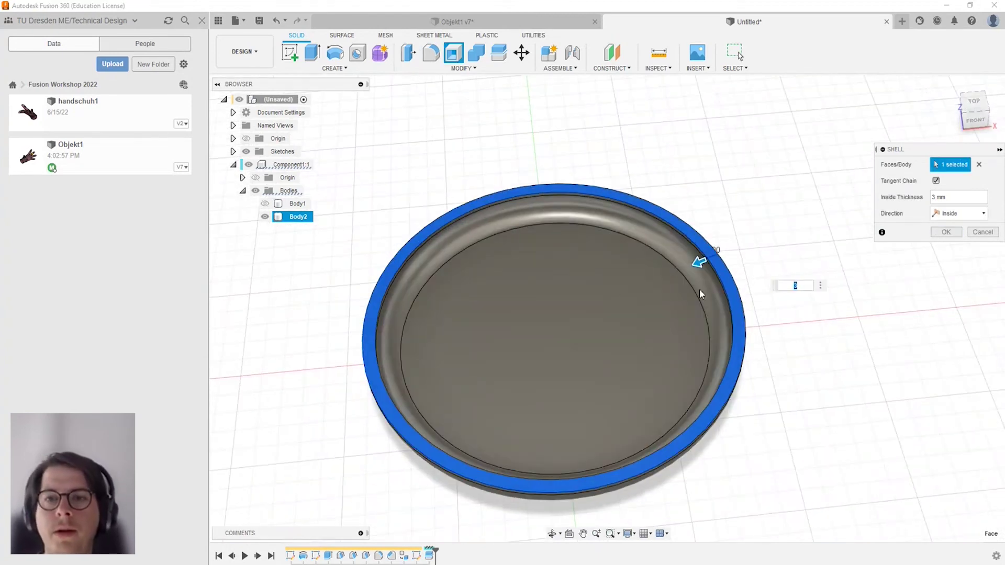
click(947, 233)
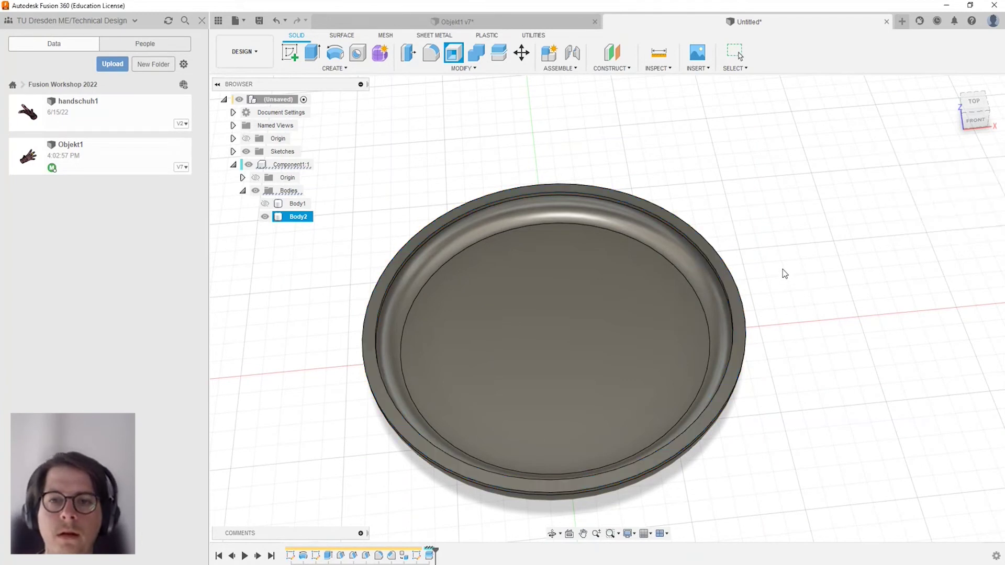
shift+middle_drag(783, 274, 784, 289)
mouse_move(778, 274)
shift+middle_down()
mouse_move(779, 249)
mouse_move(754, 283)
mouse_move(693, 170)
shift+middle_up()
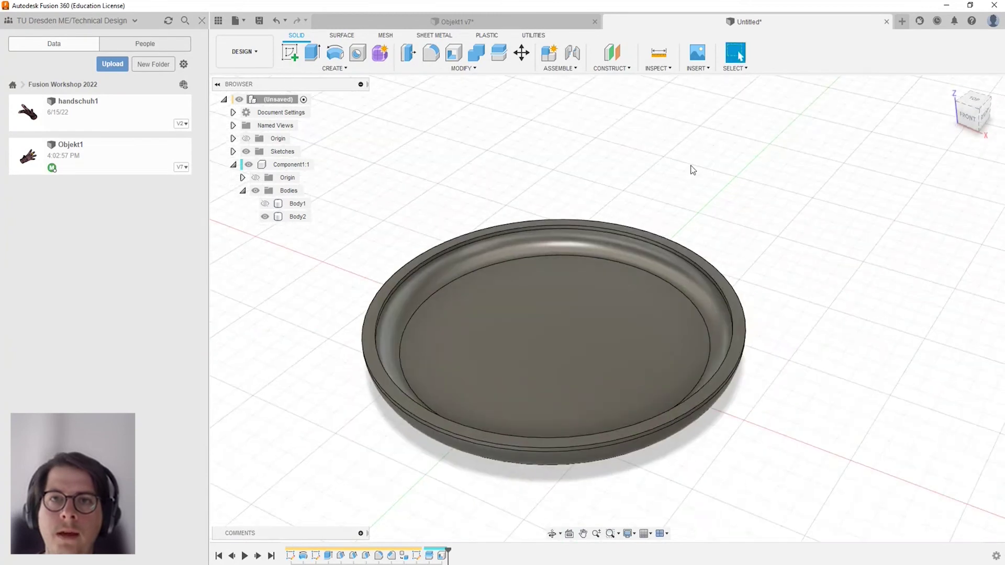
click(630, 65)
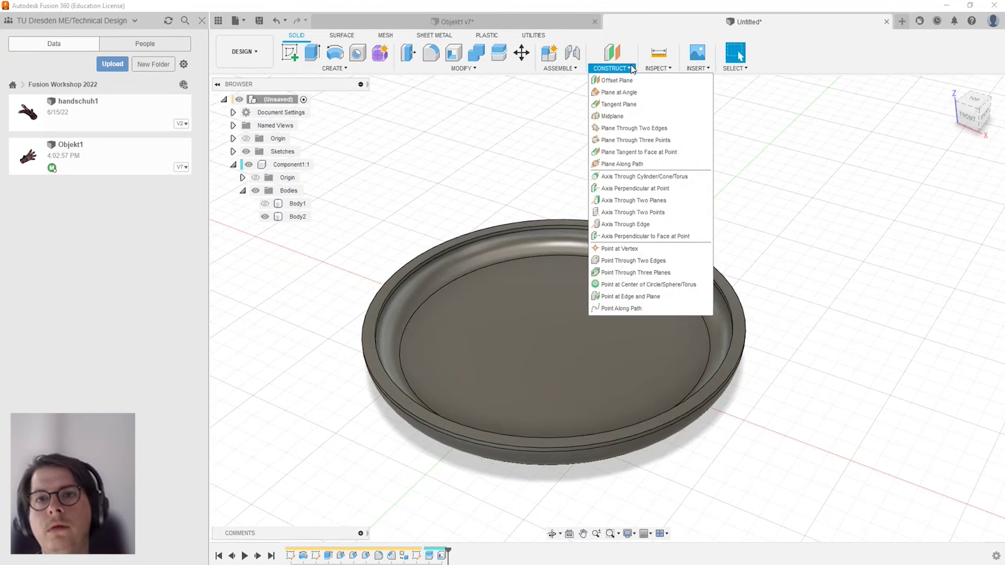
click(668, 71)
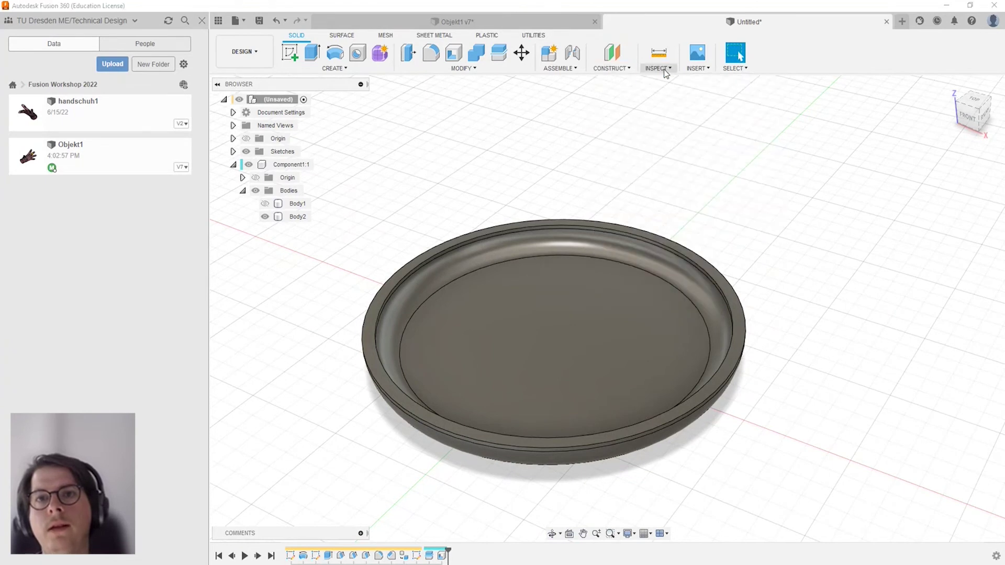
Add a Section Analysis along the XZ plane and orbit to view the hatched profile.
click(664, 69)
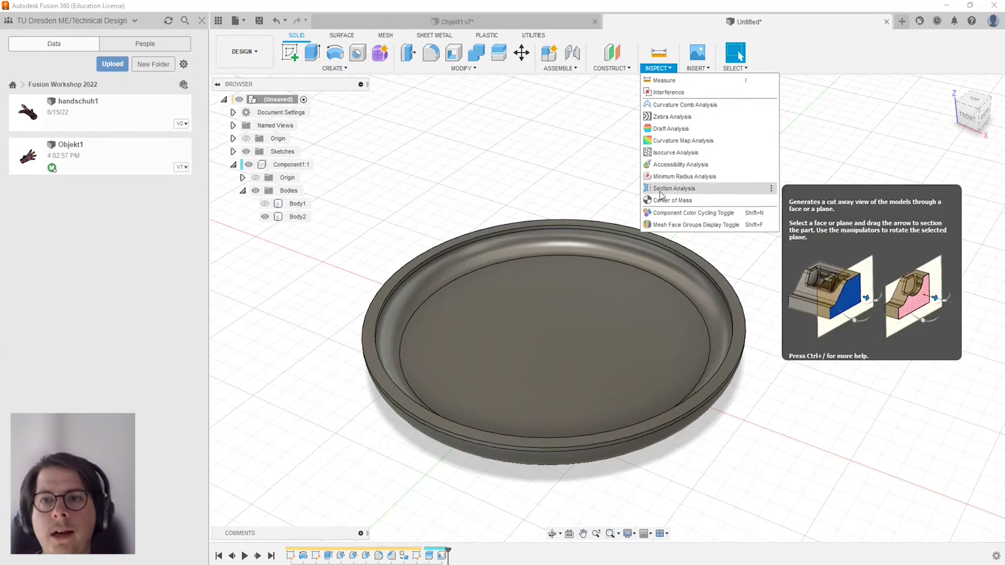
mouse_move(674, 189)
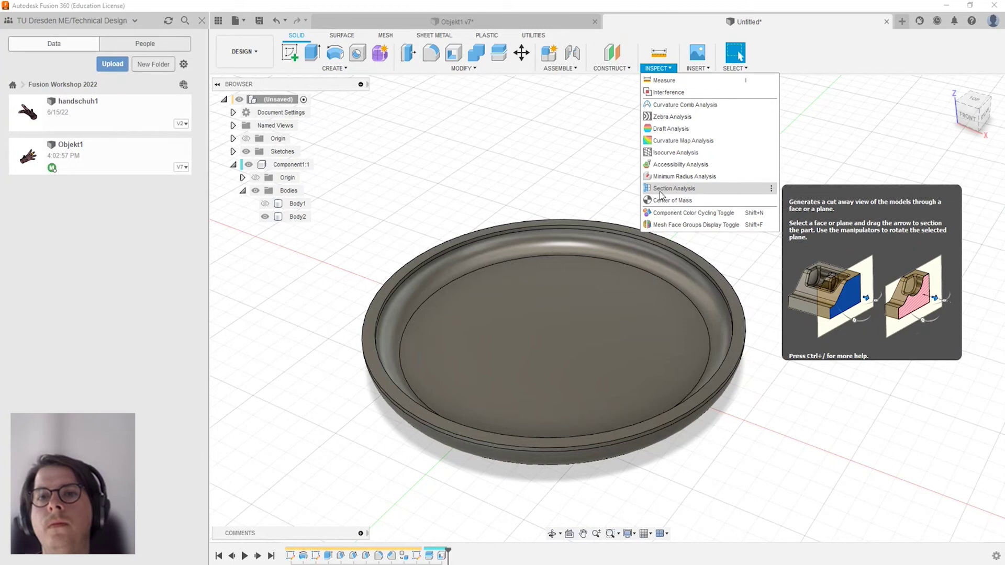
click(661, 196)
click(587, 333)
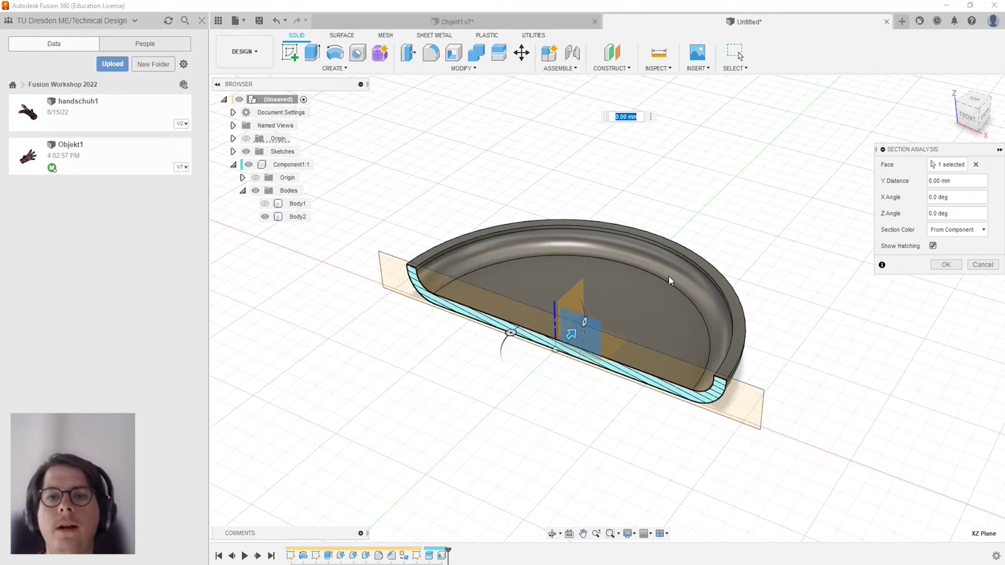
mouse_move(670, 280)
shift+middle_down()
mouse_move(725, 231)
mouse_move(934, 285)
shift+middle_up()
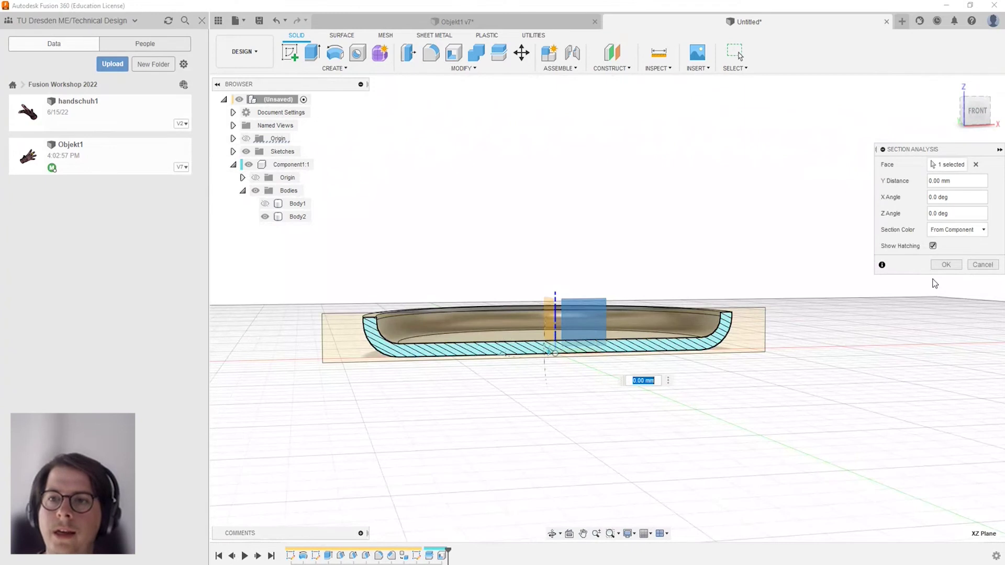
click(947, 264)
scroll(681, 283, down, 2)
click(685, 286)
mouse_move(685, 286)
shift+middle_down()
mouse_move(680, 298)
mouse_move(725, 294)
mouse_move(685, 306)
mouse_move(637, 295)
mouse_move(637, 283)
mouse_move(651, 299)
shift+middle_up()
scroll(469, 314, up, 2)
Show Body1 again and orbit to a front-right view.
scroll(506, 293, down, 1)
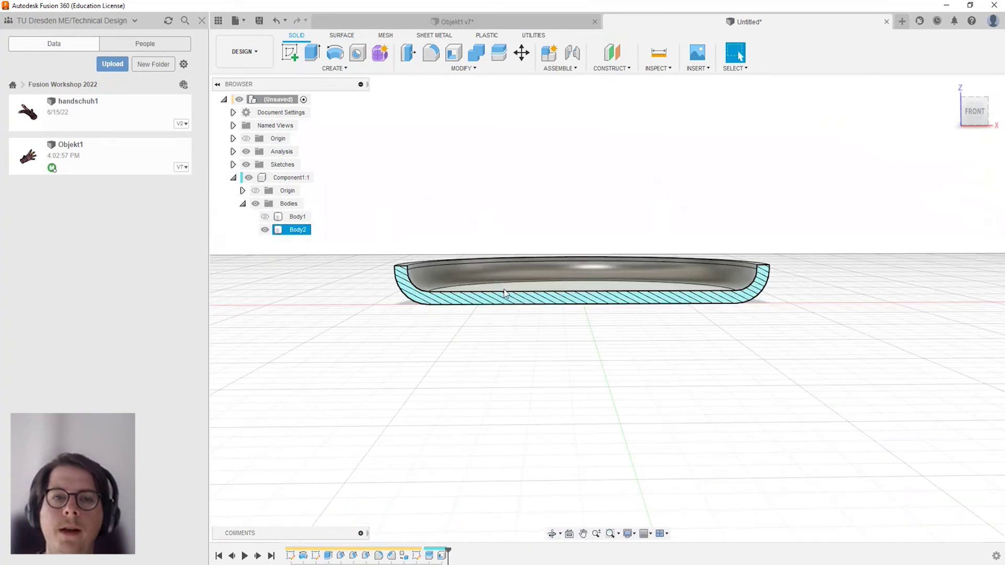
click(265, 217)
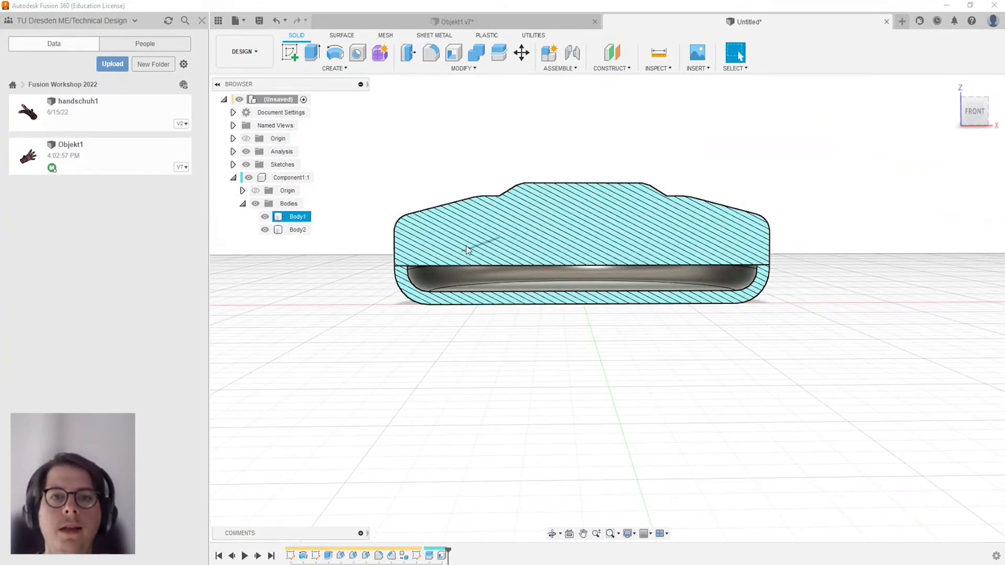
shift+middle_drag(689, 257, 610, 268)
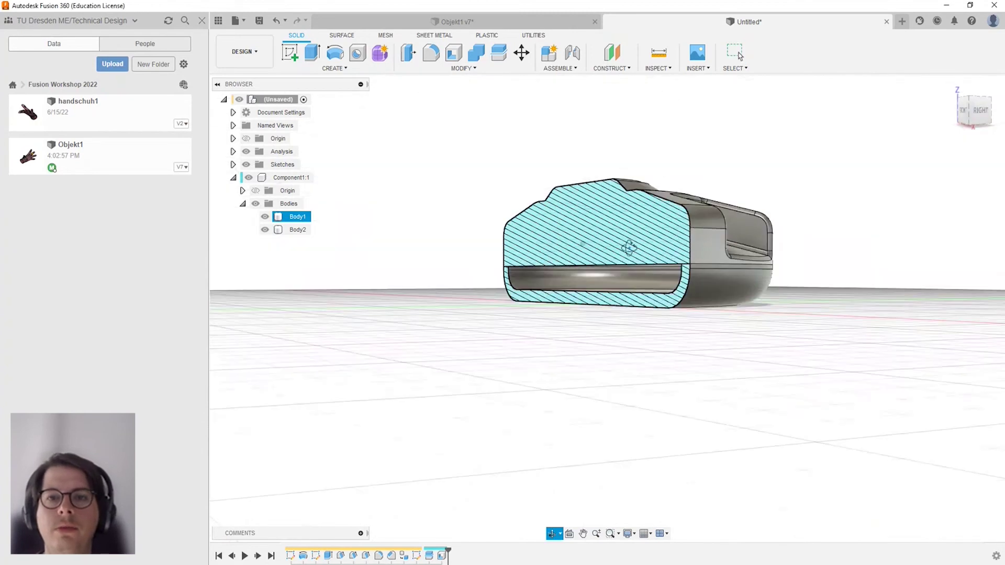
click(610, 268)
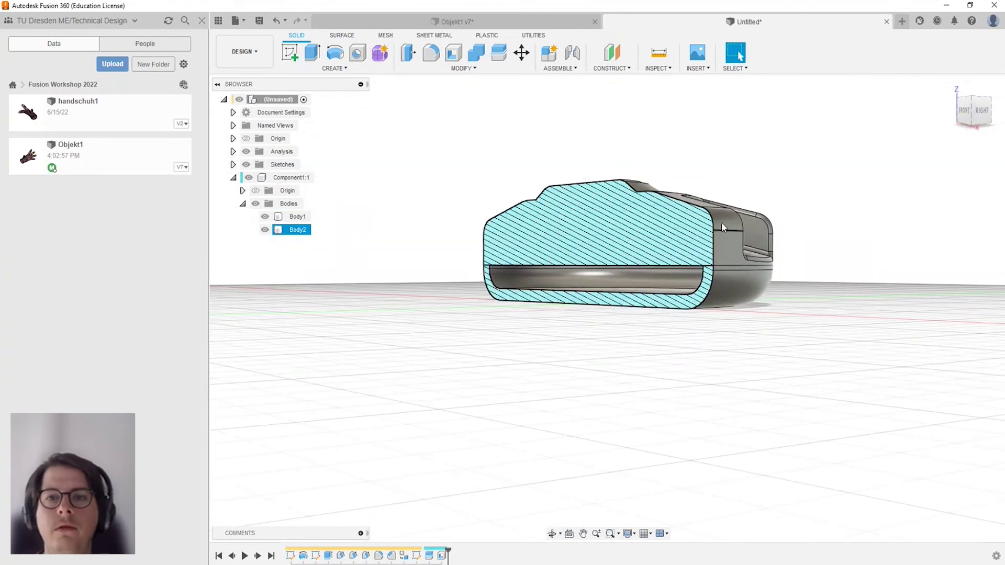
Shell Body1 through its open face with a 3 mm inside thickness.
click(454, 53)
shift+middle_drag(607, 267, 601, 272)
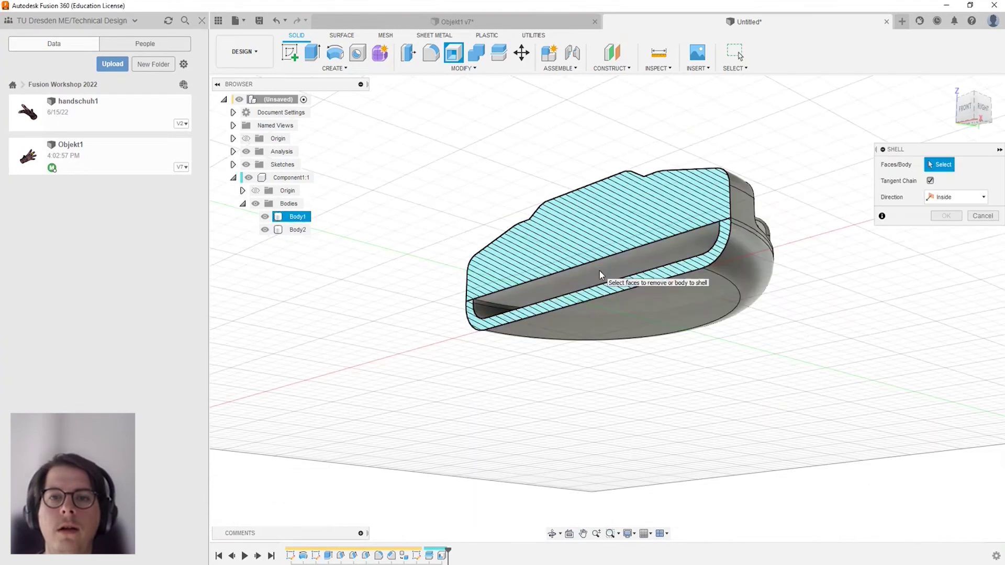
click(601, 272)
text(3)
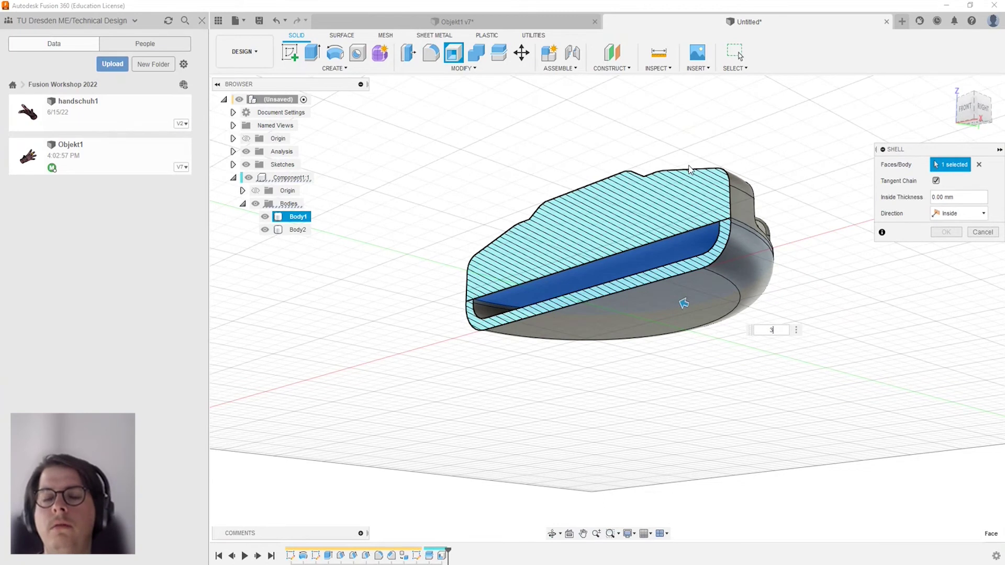
click(965, 108)
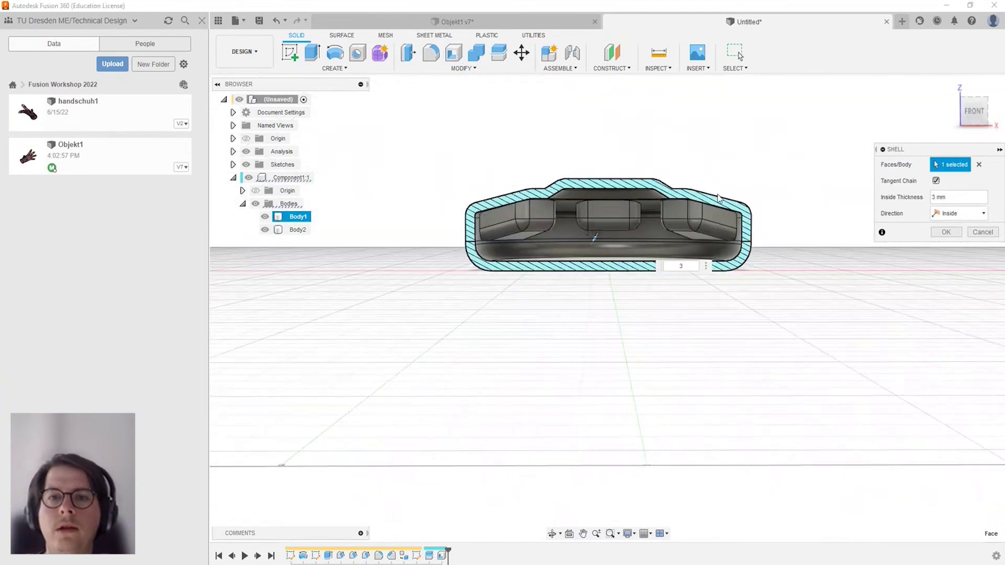
scroll(654, 210, up, 5)
mouse_move(681, 185)
shift+middle_down()
mouse_move(624, 245)
mouse_move(681, 246)
shift+middle_up()
click(943, 231)
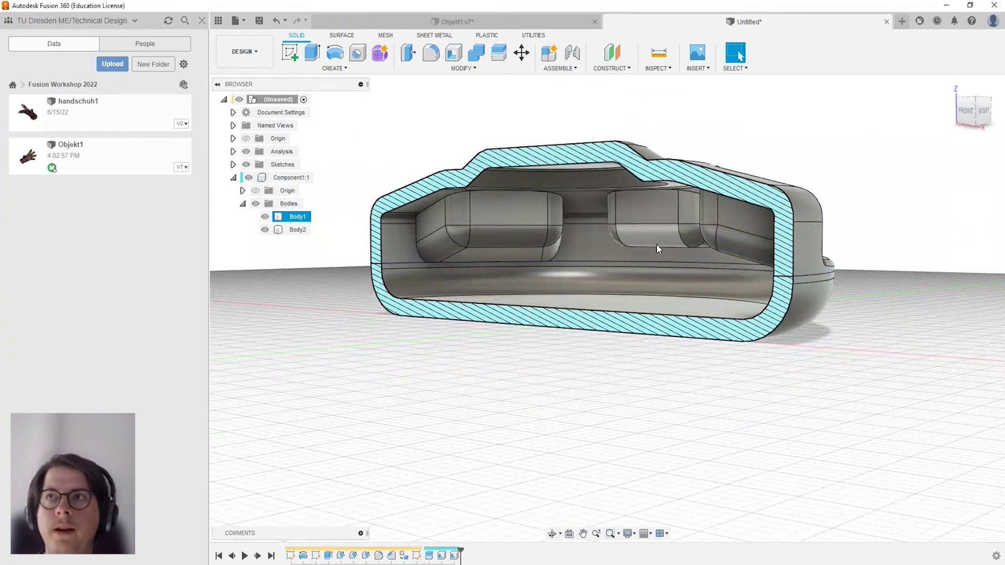
Orbit and zoom around the hollow shelled part, viewing it from the side and front.
scroll(657, 244, up, 1)
scroll(659, 245, up, 1)
mouse_move(656, 257)
shift+middle_down()
mouse_move(776, 248)
mouse_move(543, 270)
mouse_move(592, 283)
shift+middle_up()
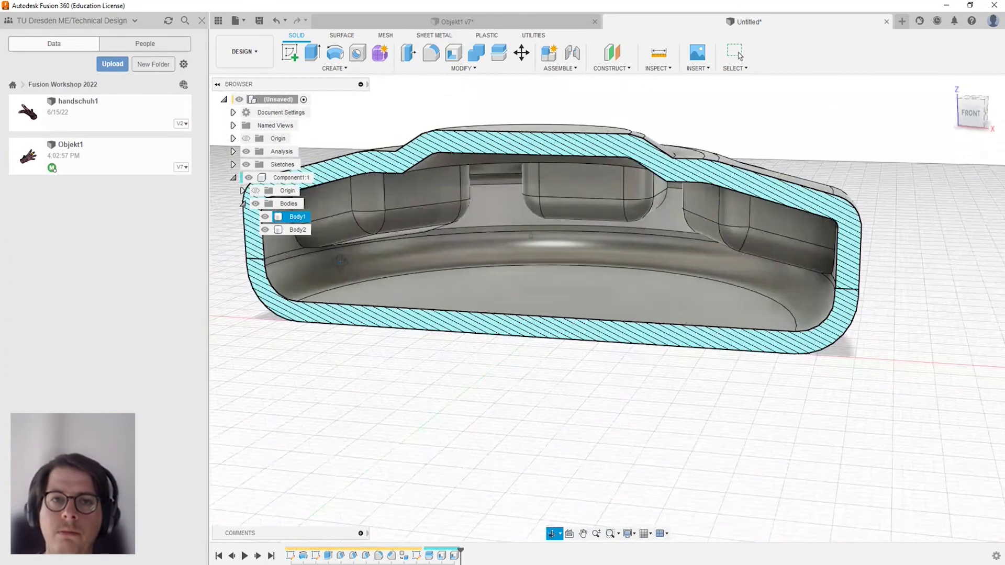
scroll(591, 282, down, 2)
scroll(628, 288, up, 3)
mouse_move(673, 285)
shift+middle_down()
mouse_move(626, 306)
mouse_move(718, 285)
mouse_move(737, 292)
mouse_move(673, 291)
shift+middle_up()
scroll(497, 307, down, 3)
click(297, 216)
scroll(446, 274, up, 5)
scroll(629, 301, down, 3)
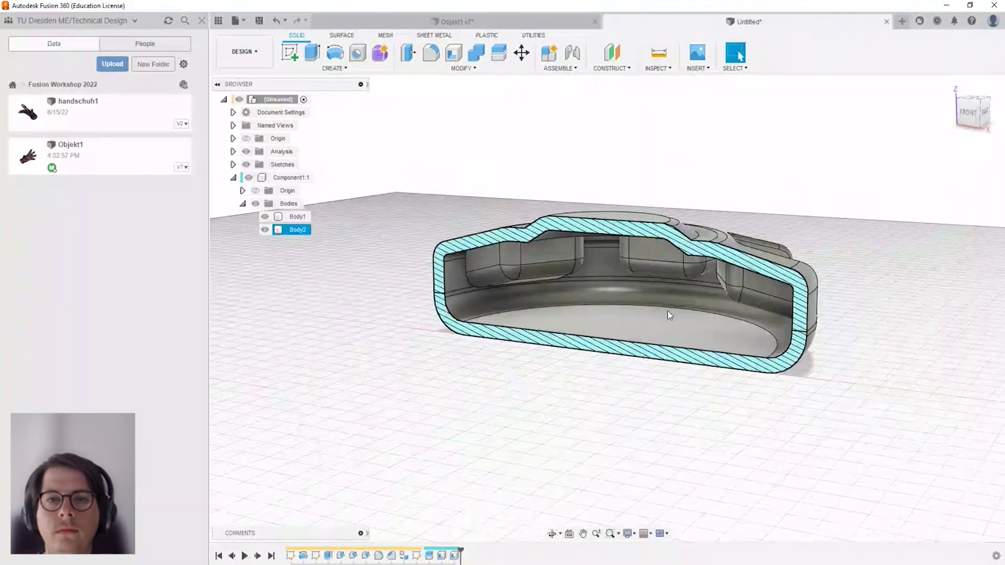
click(583, 208)
mouse_move(613, 199)
shift+middle_down()
mouse_move(656, 186)
mouse_move(618, 241)
shift+middle_up()
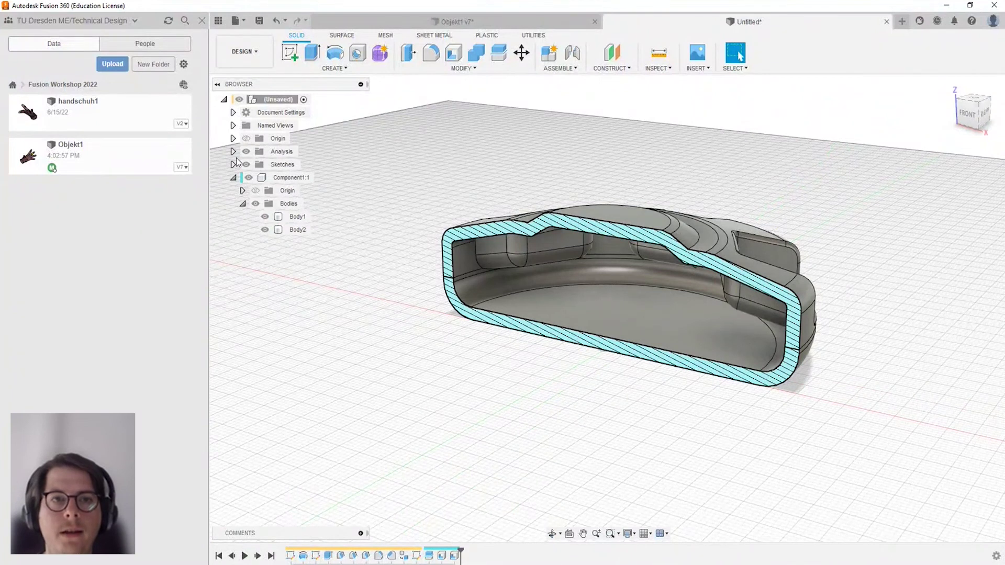
Expand the analyses to reveal Section1 and inspect the model's other side.
click(233, 152)
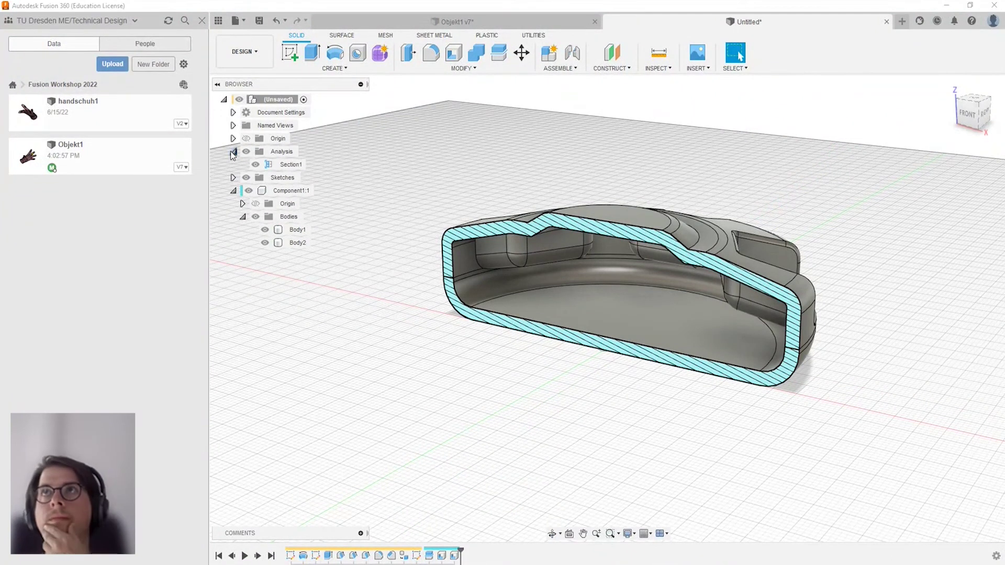
click(297, 230)
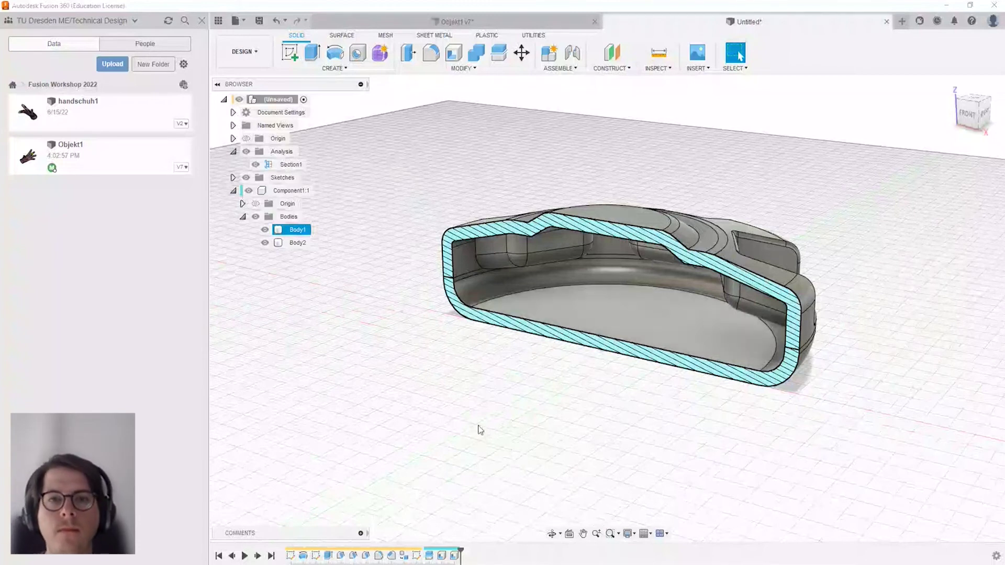
click(466, 409)
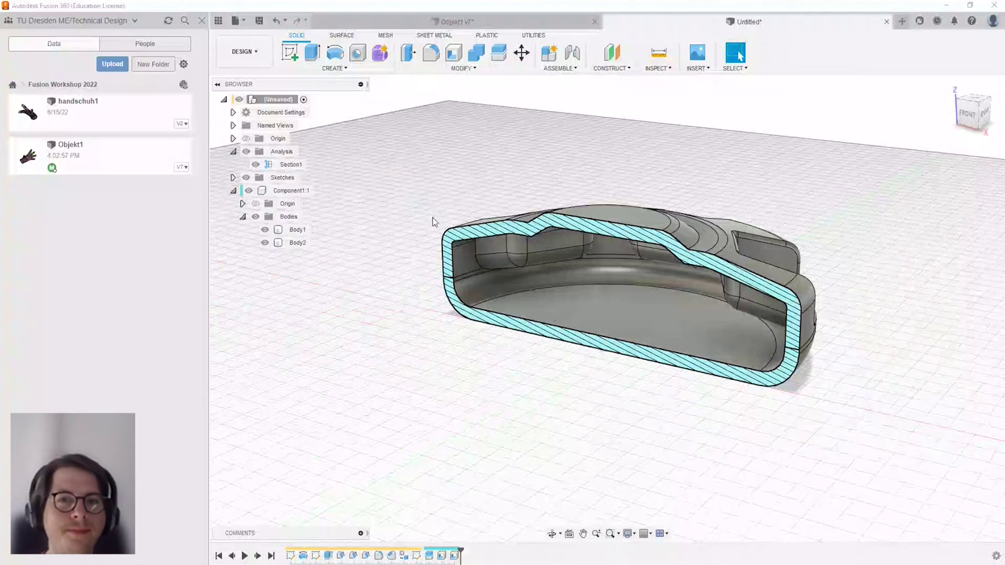
mouse_move(745, 213)
shift+middle_down()
mouse_move(410, 206)
mouse_move(447, 177)
mouse_move(440, 211)
mouse_move(370, 235)
shift+middle_up()
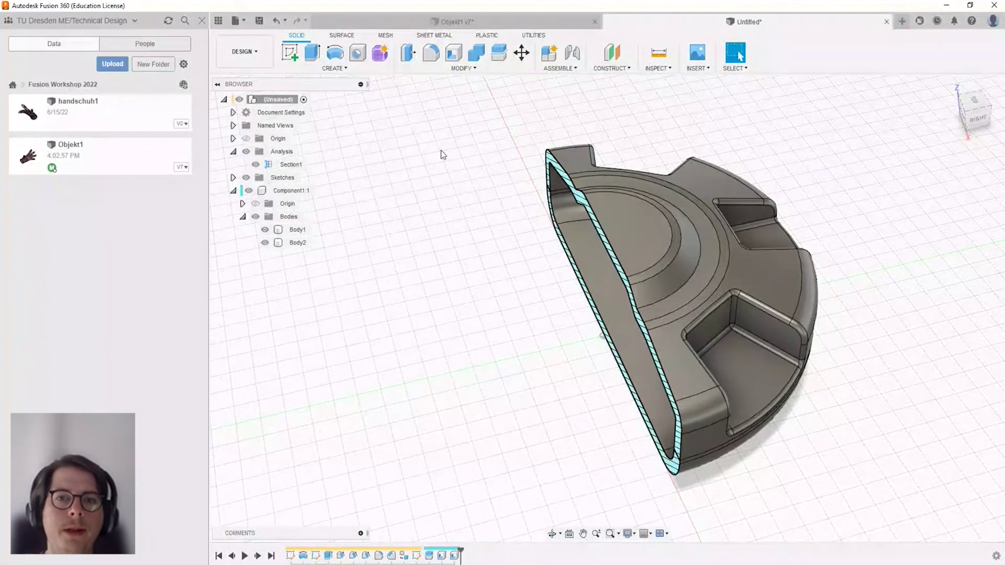
scroll(595, 256, up, 5)
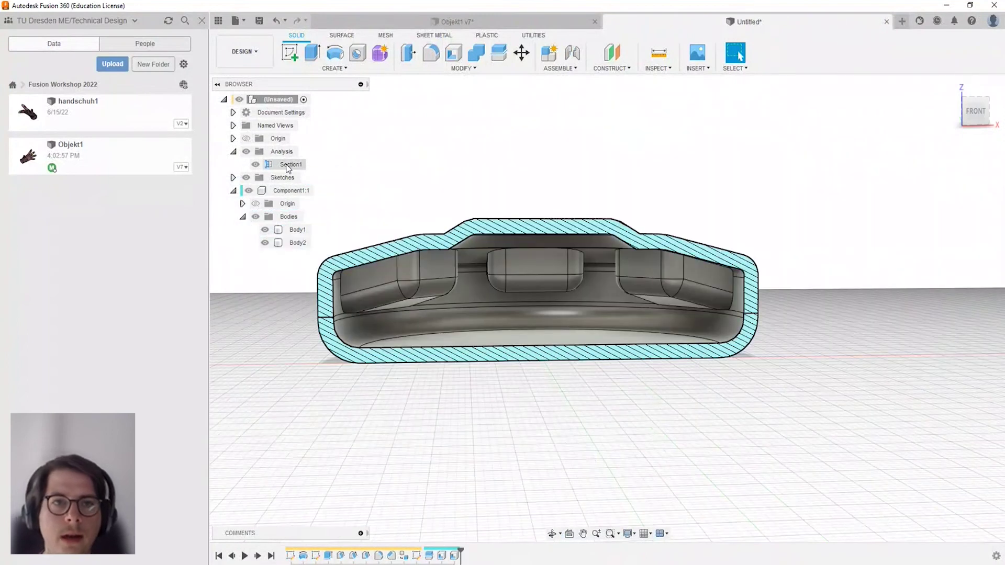
Select the Analysis folder and toggle the Section1 cut's visibility off and back on.
click(282, 152)
click(246, 153)
click(259, 164)
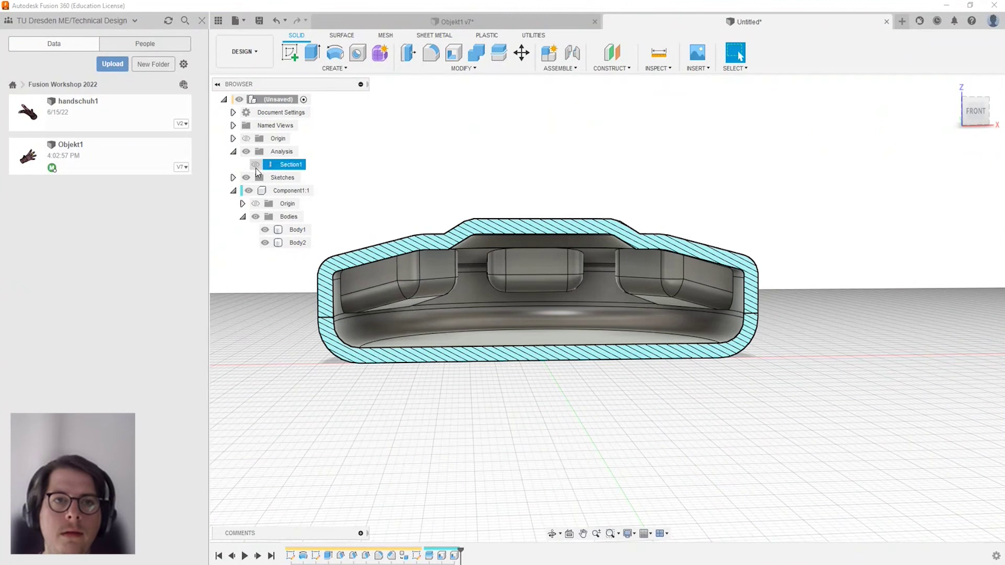
click(256, 165)
click(288, 165)
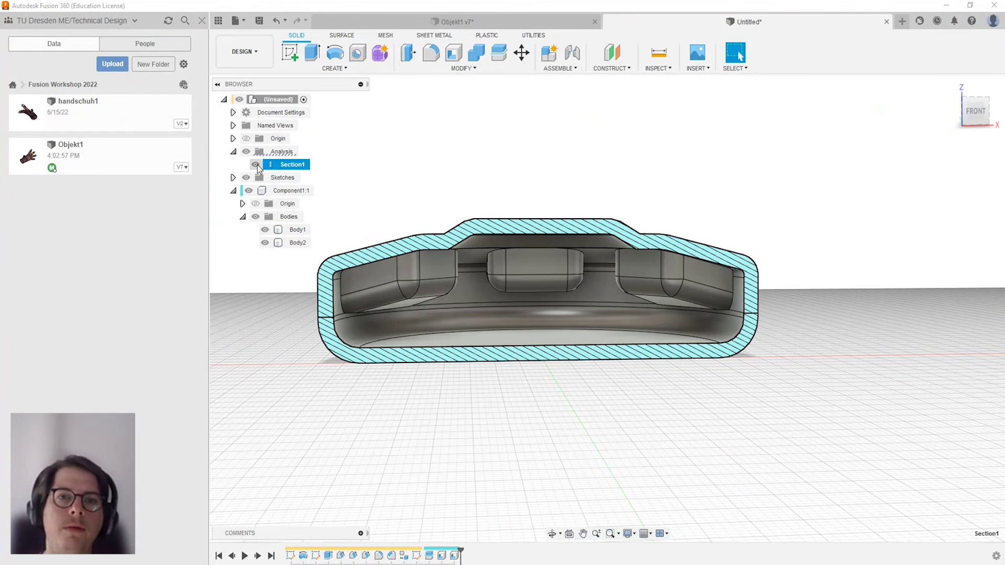
Hide Section1 and orbit to inspect the full uncut disc from above and the side.
click(256, 165)
scroll(904, 390, down, 3)
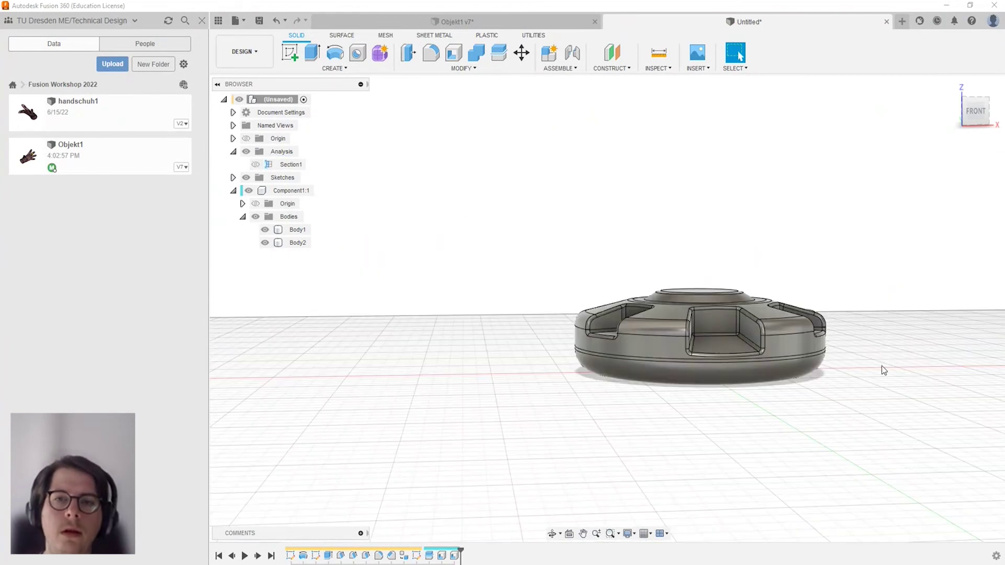
mouse_move(878, 375)
shift+middle_down()
mouse_move(816, 405)
mouse_move(806, 367)
shift+middle_up()
scroll(816, 404, up, 3)
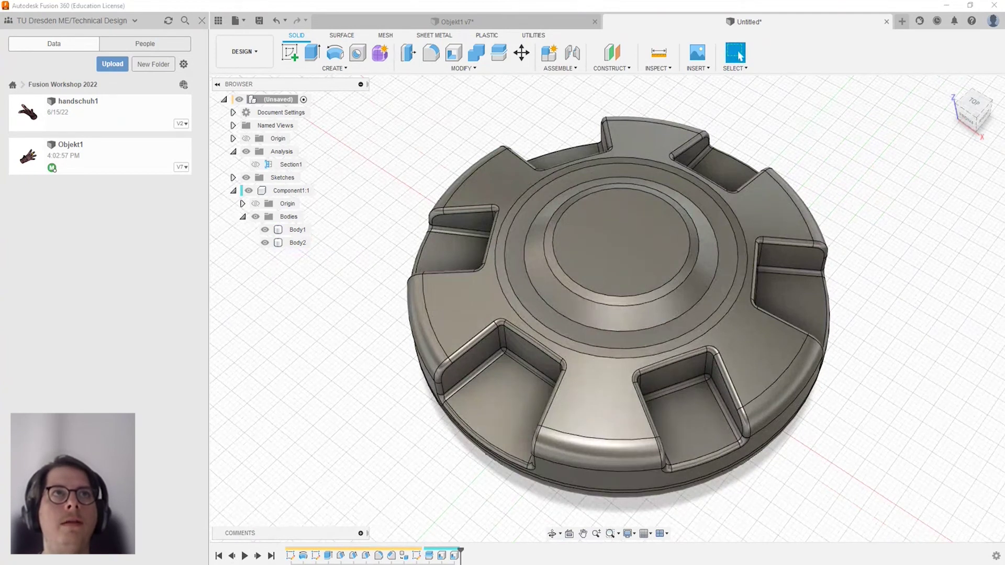
scroll(458, 135, down, 2)
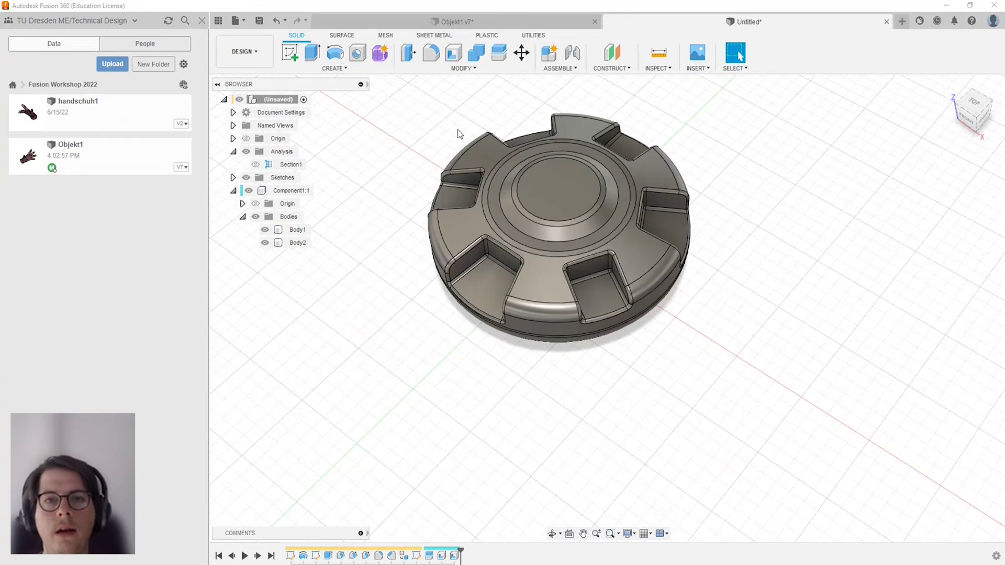
click(624, 217)
mouse_move(624, 218)
shift+middle_down()
mouse_move(736, 168)
mouse_move(835, 182)
mouse_move(774, 207)
mouse_move(711, 166)
mouse_move(625, 169)
mouse_move(607, 189)
mouse_move(523, 225)
shift+middle_up()
key(Escape)
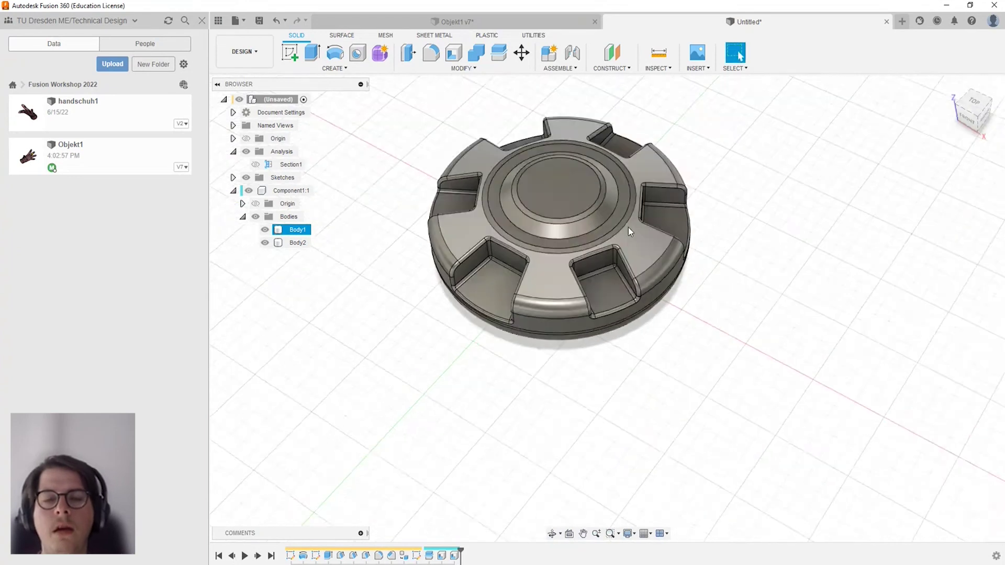
Orbit to a straight-down top view of the six-pocket disc and re-show the project data panel.
scroll(505, 239, down, 3)
scroll(506, 238, down, 2)
scroll(506, 239, up, 3)
scroll(506, 238, up, 2)
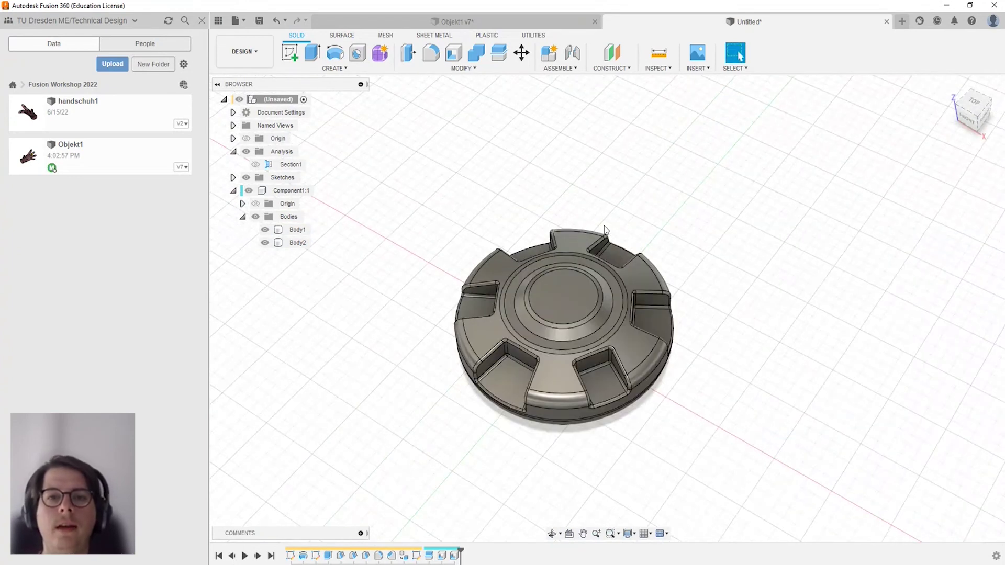
mouse_move(710, 279)
shift+middle_down()
mouse_move(716, 231)
mouse_move(762, 215)
mouse_move(787, 231)
mouse_move(770, 283)
mouse_move(825, 278)
mouse_move(653, 209)
mouse_move(669, 249)
mouse_move(513, 279)
shift+middle_up()
click(513, 279)
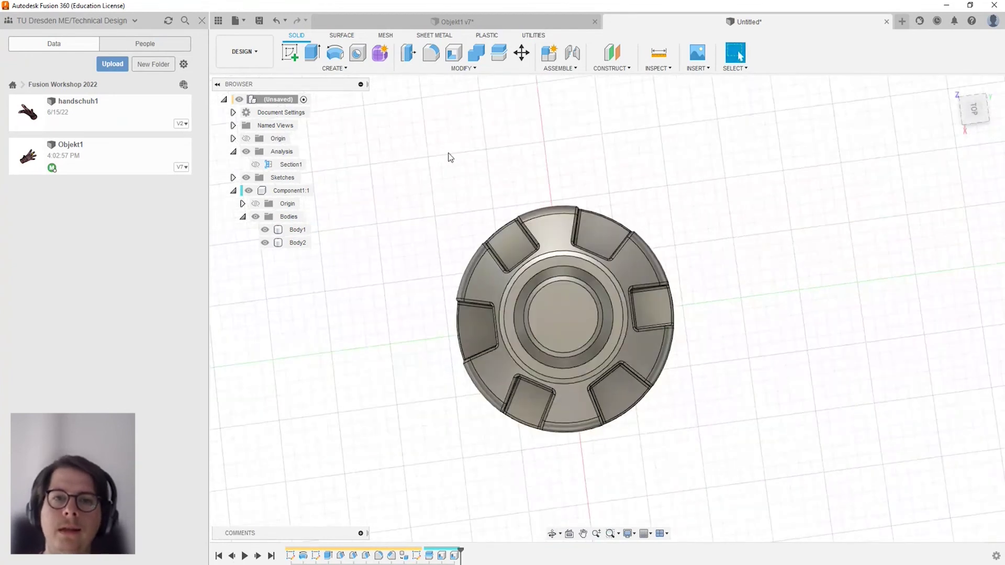
scroll(658, 202, down, 3)
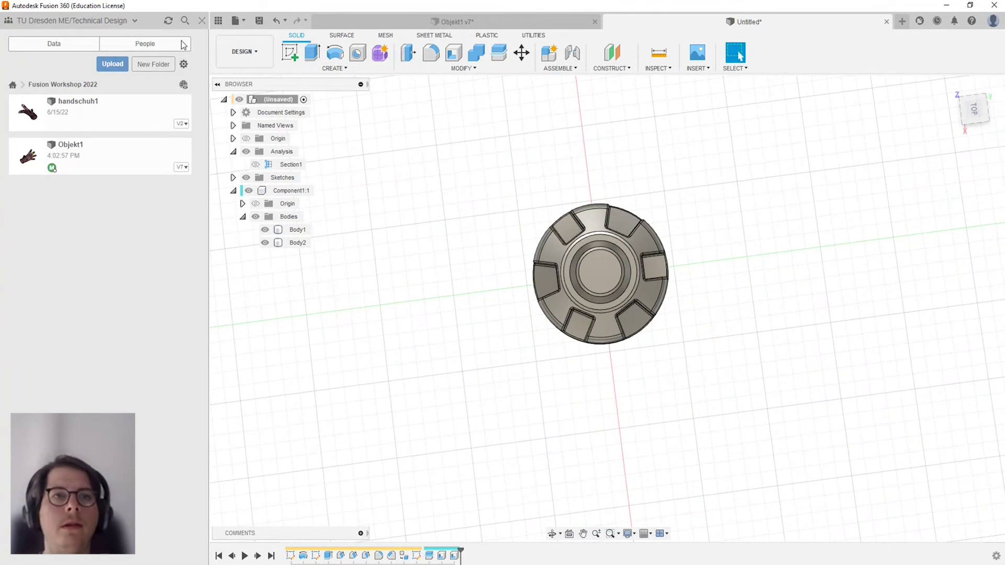
click(213, 21)
click(10, 21)
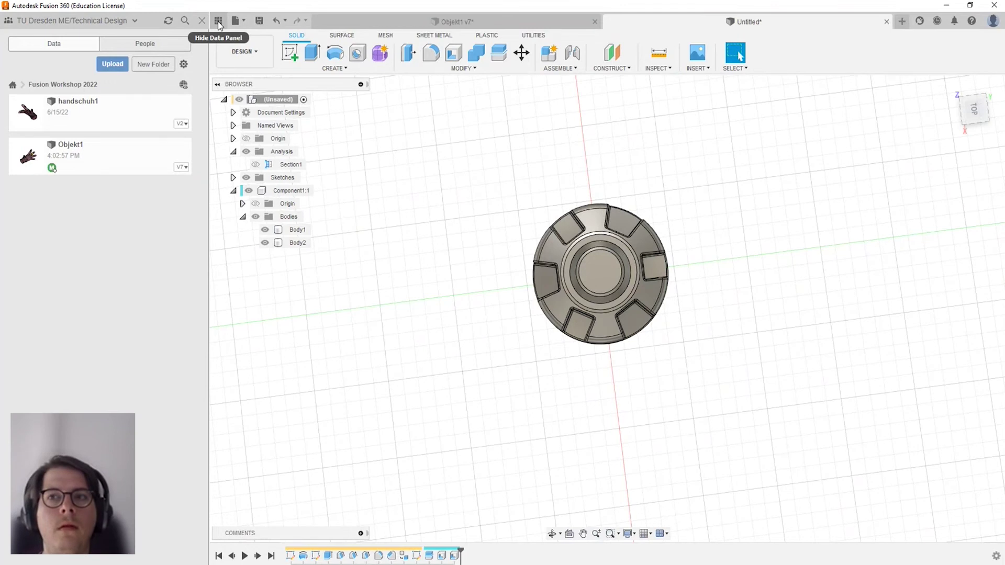
click(218, 22)
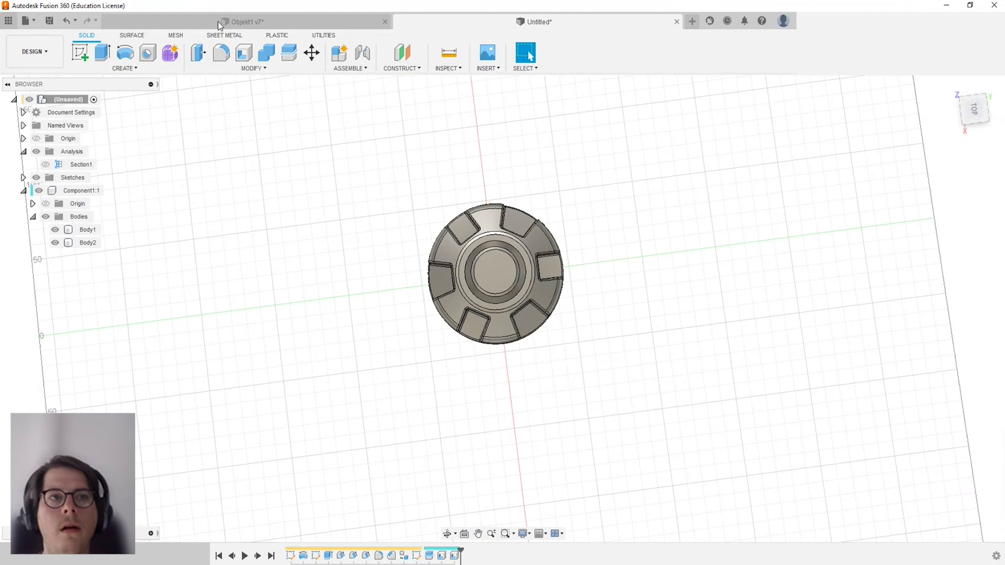
click(9, 22)
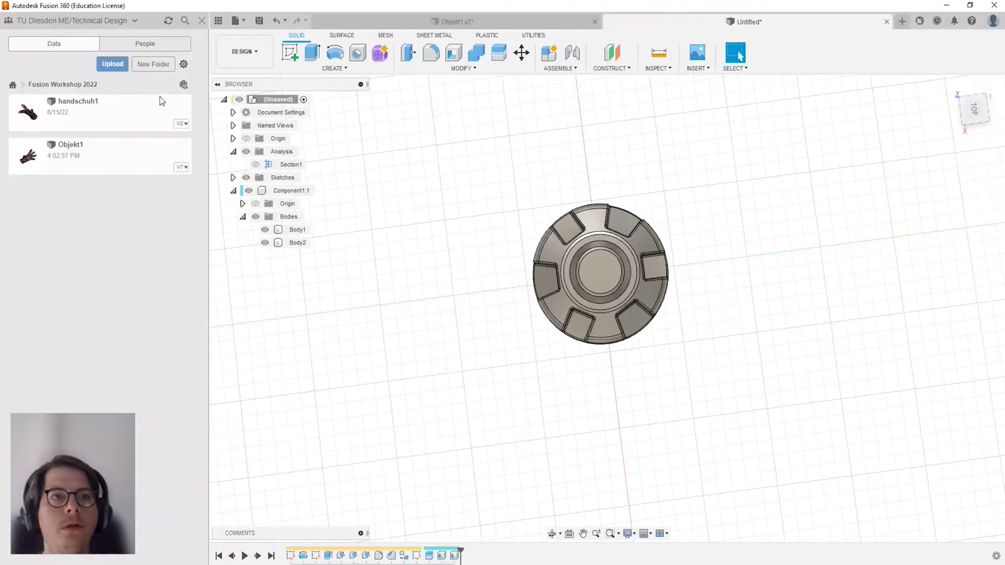
click(12, 85)
scroll(95, 386, up, 3)
scroll(76, 309, up, 5)
scroll(74, 293, down, 2)
scroll(75, 296, down, 3)
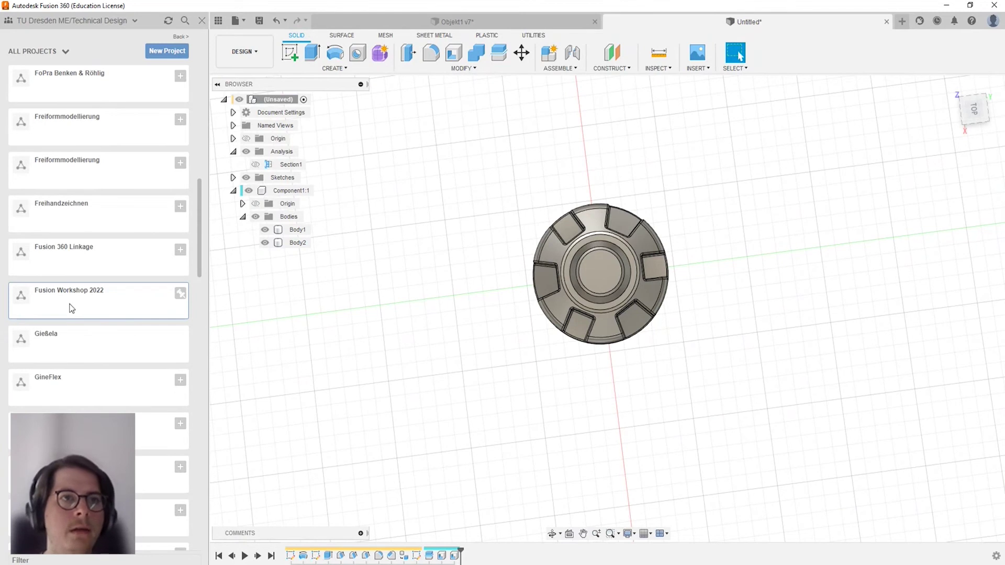
click(72, 298)
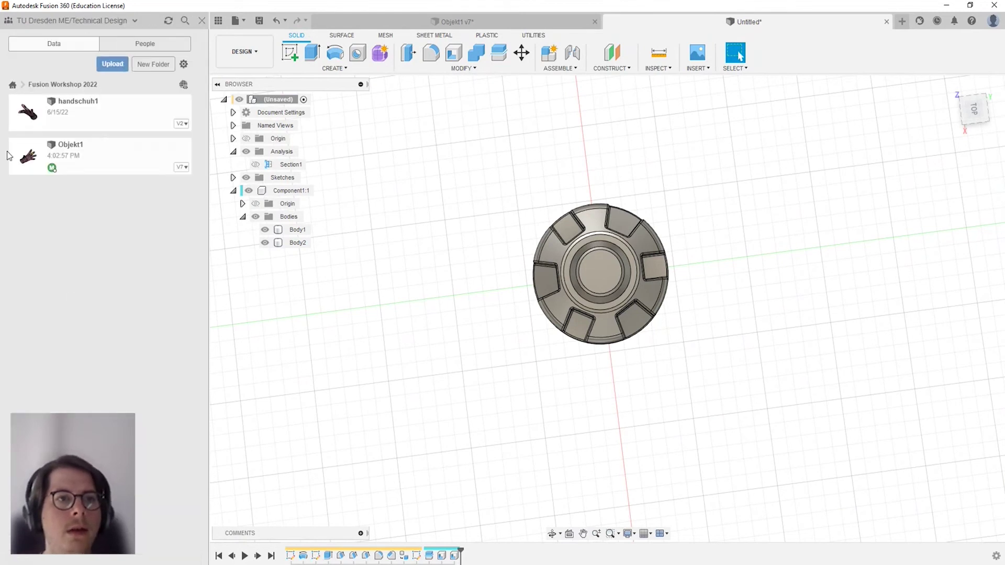
shift+middle_drag(749, 334, 725, 318)
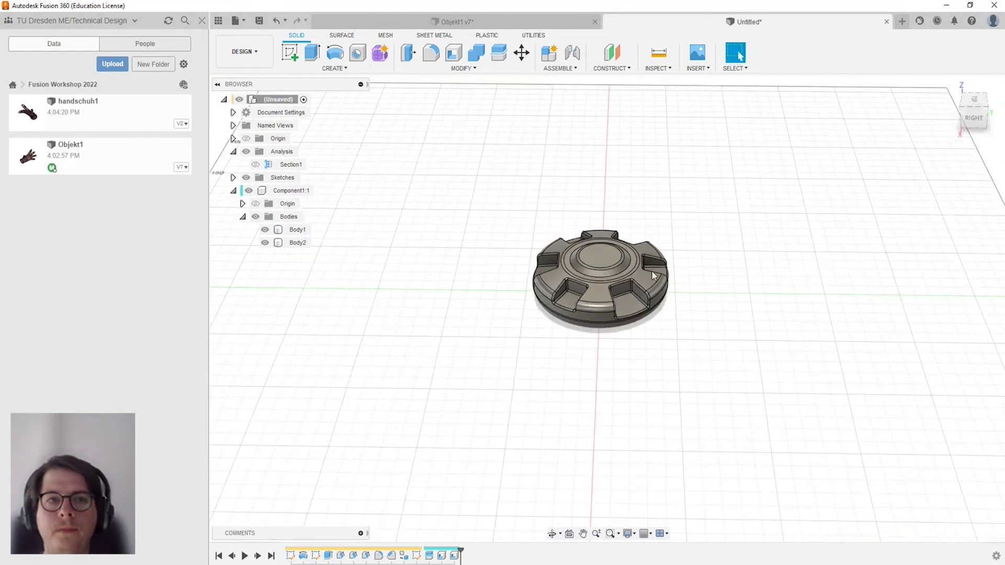
Add the 18 MB handschuh.obj from File Explorer and upload it to Fusion Workshop 2022.
click(107, 68)
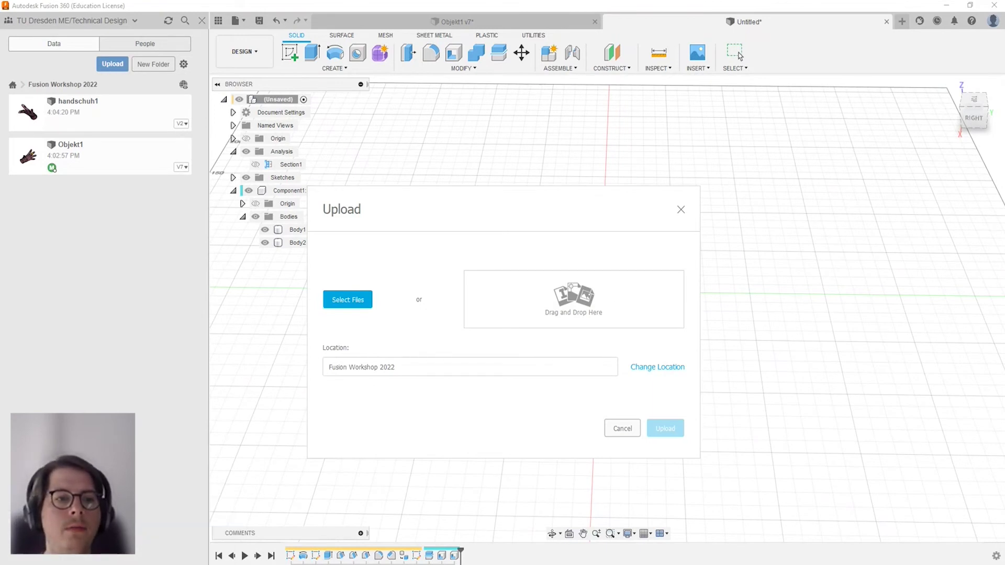
click(370, 298)
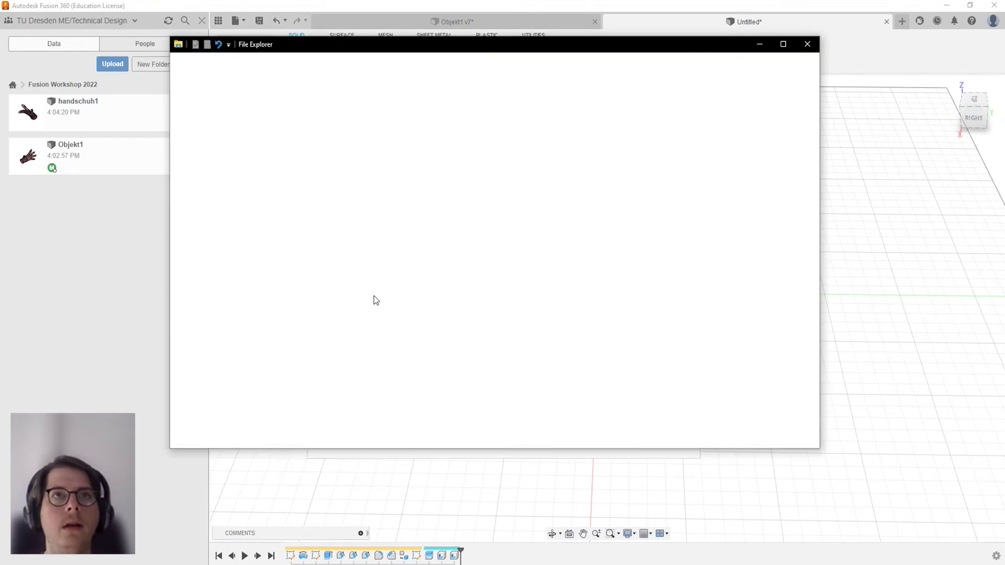
drag(482, 43, 482, 0)
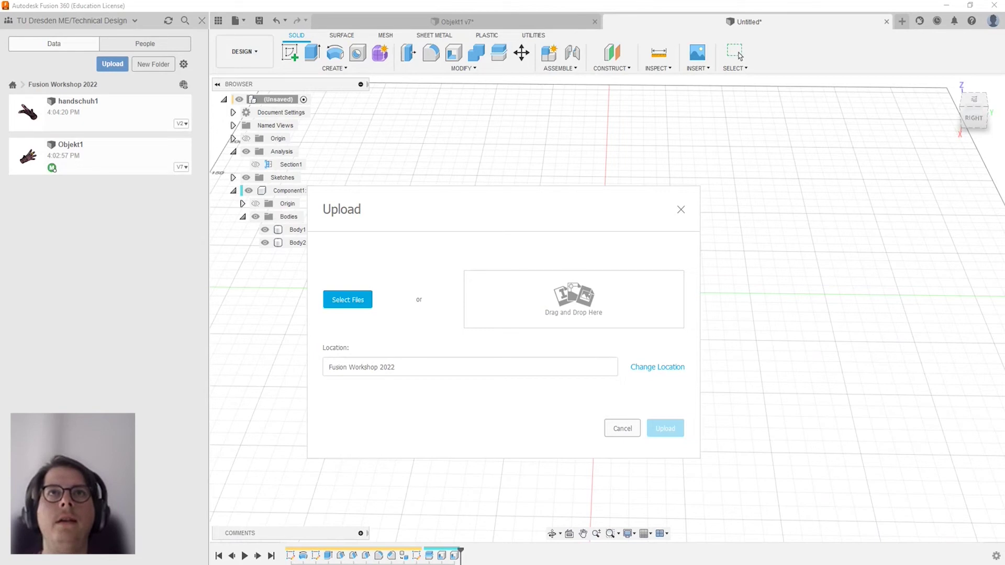
drag(495, 191, 542, 189)
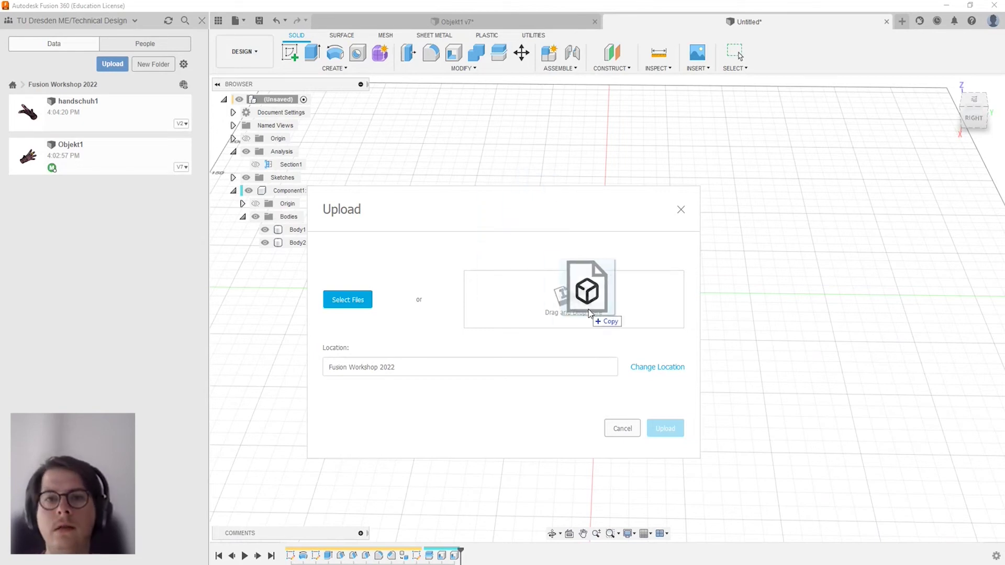
drag(542, 189, 589, 310)
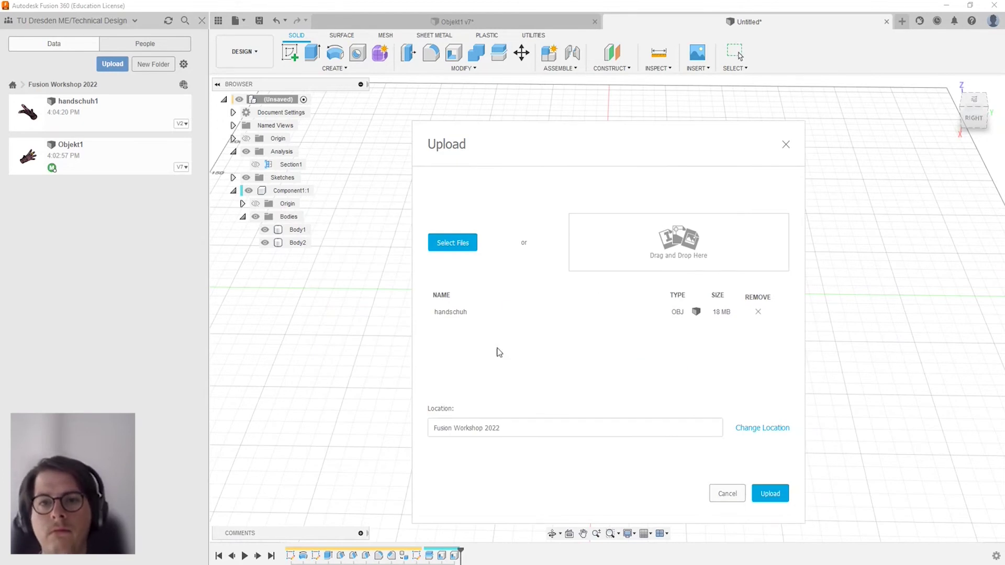
click(781, 498)
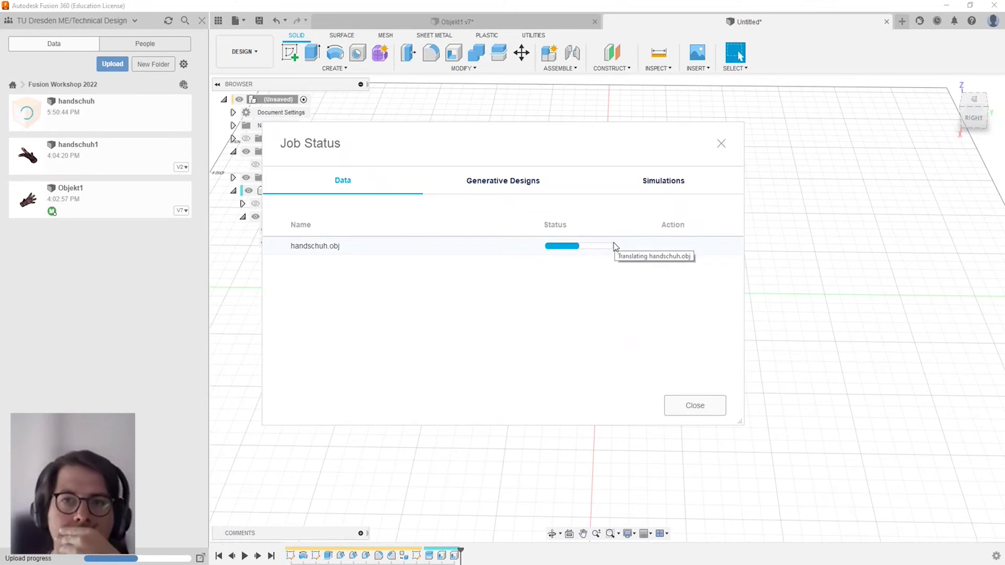
click(694, 406)
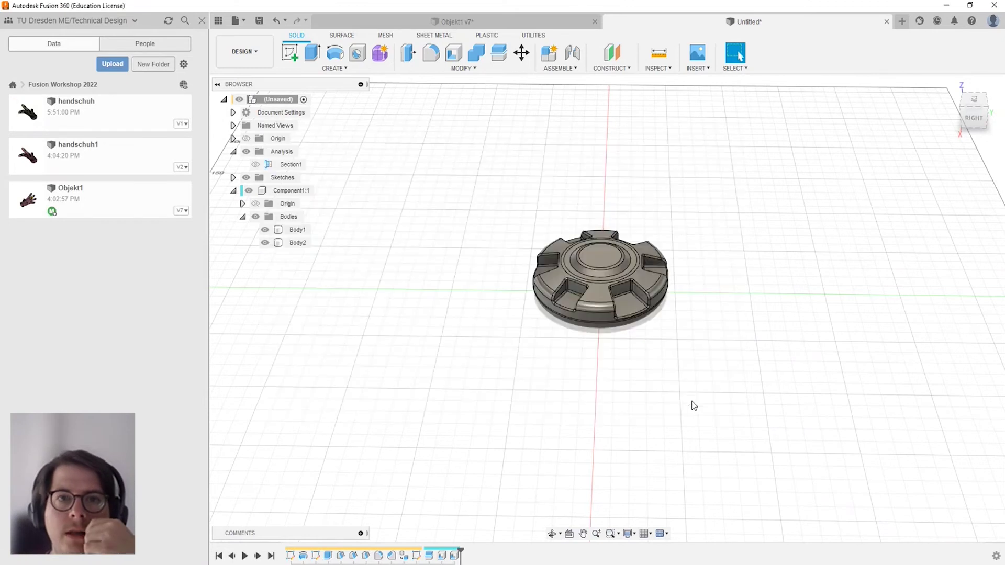
click(125, 115)
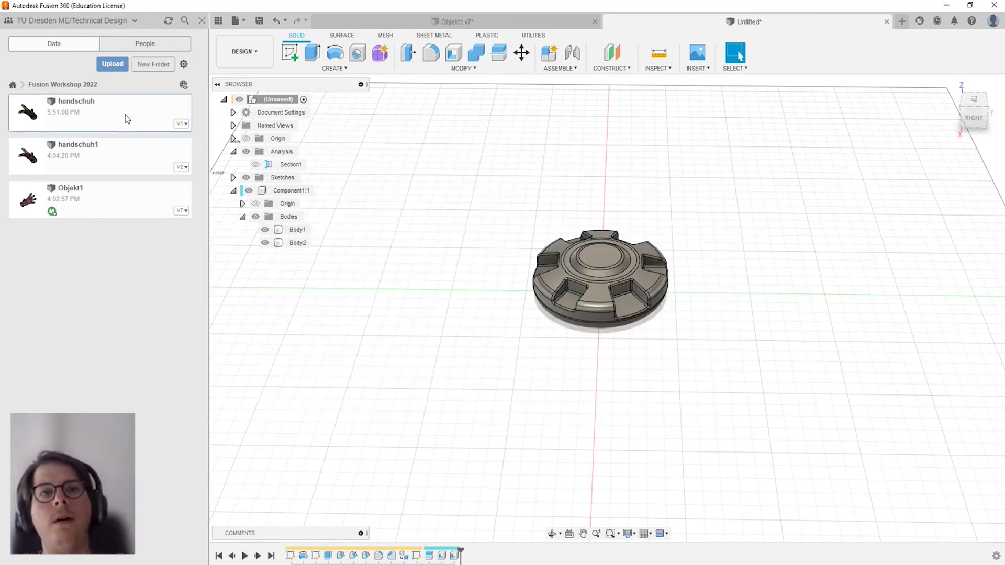
click(100, 248)
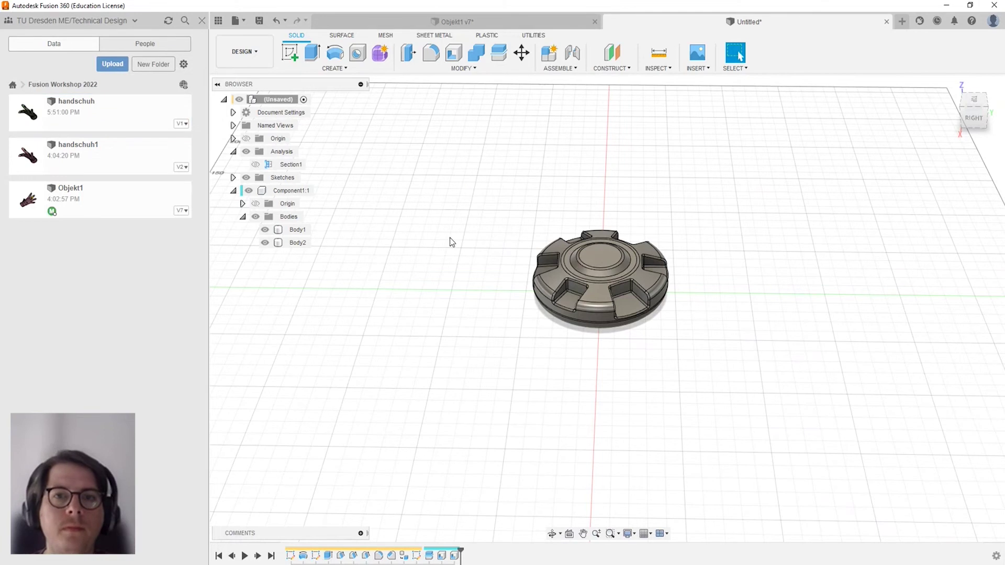
scroll(493, 234, down, 3)
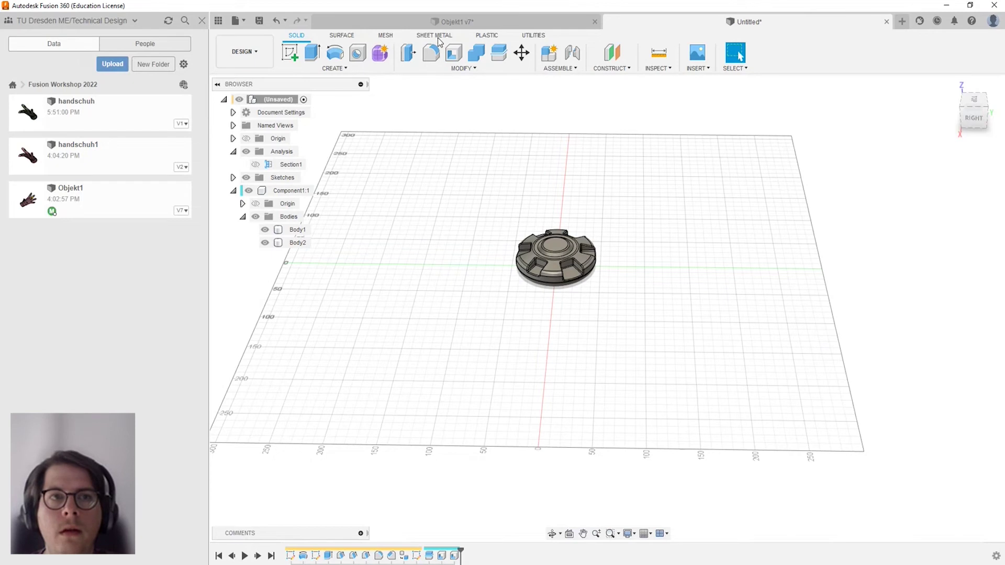
click(73, 117)
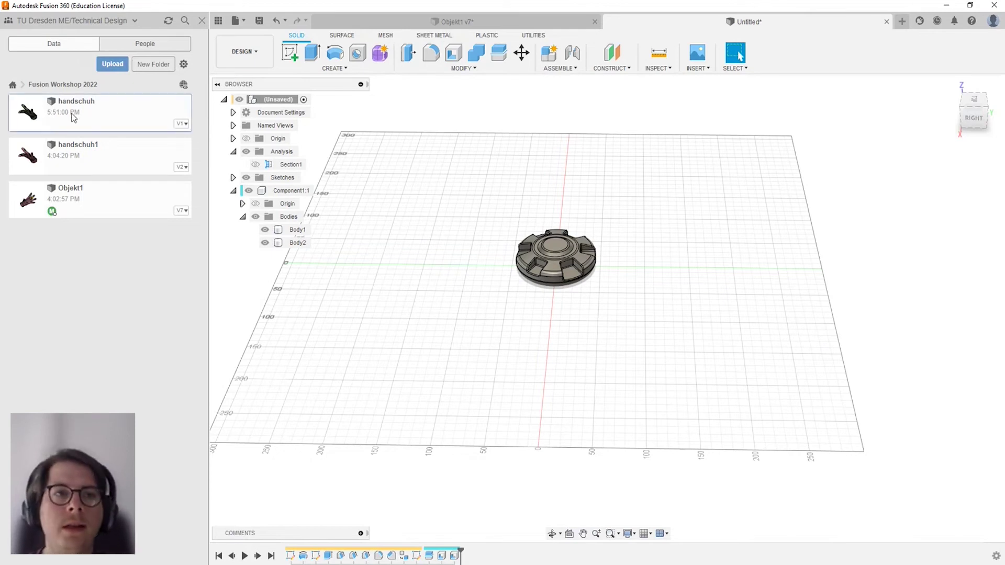
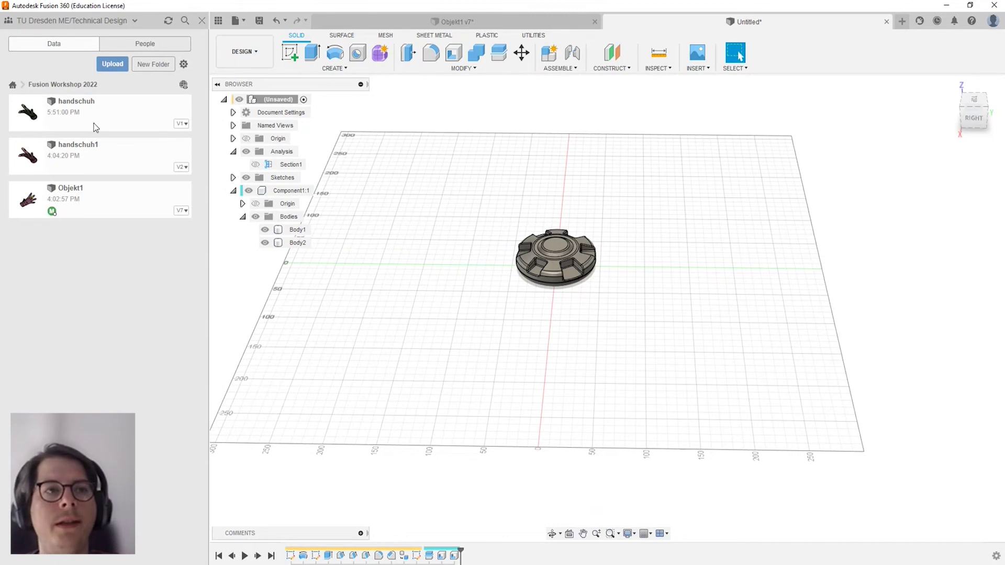
Open the handschuh glove design from the Data panel and orbit to a front view.
double_click(91, 108)
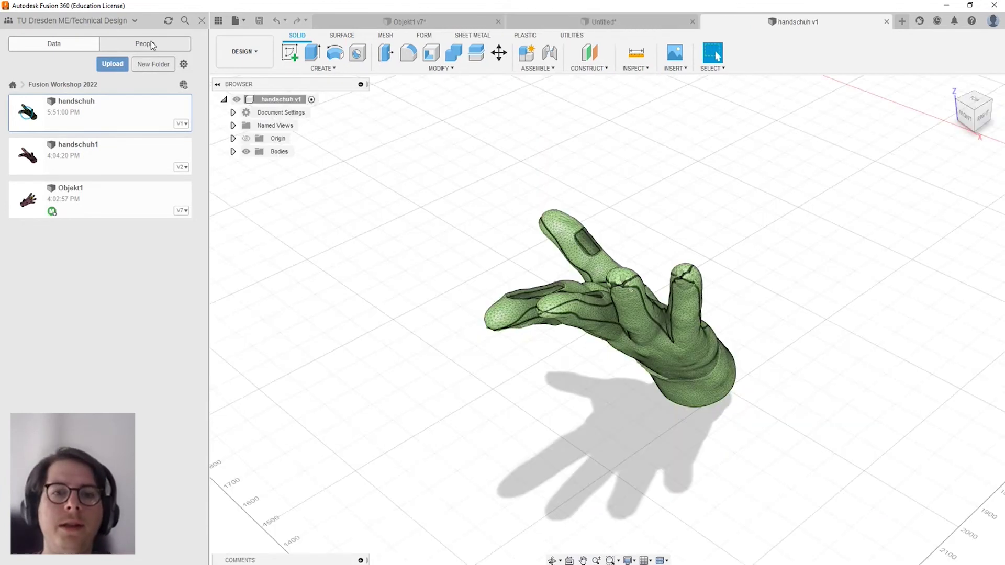
shift+middle_drag(733, 343, 460, 316)
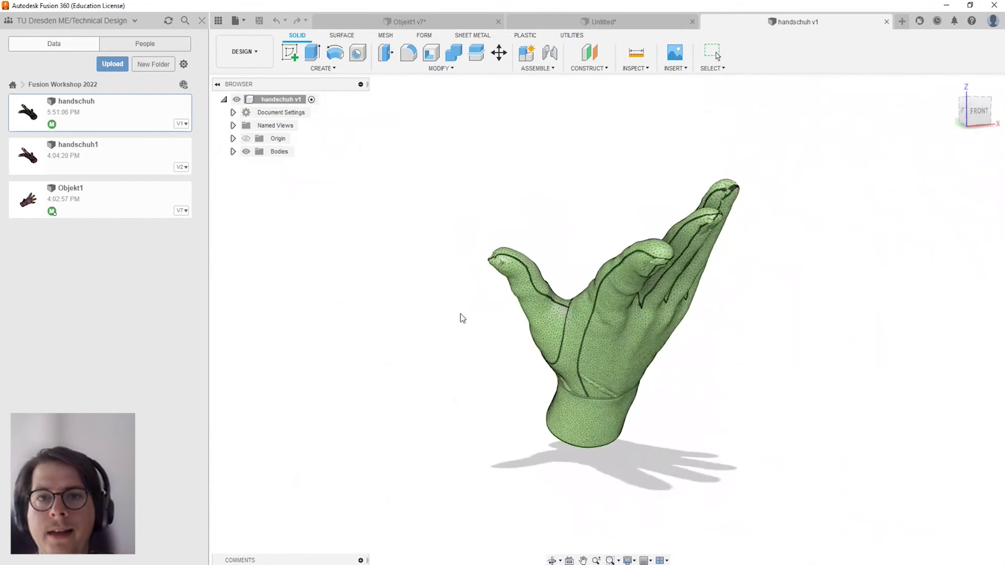
scroll(622, 285, up, 3)
scroll(389, 304, down, 5)
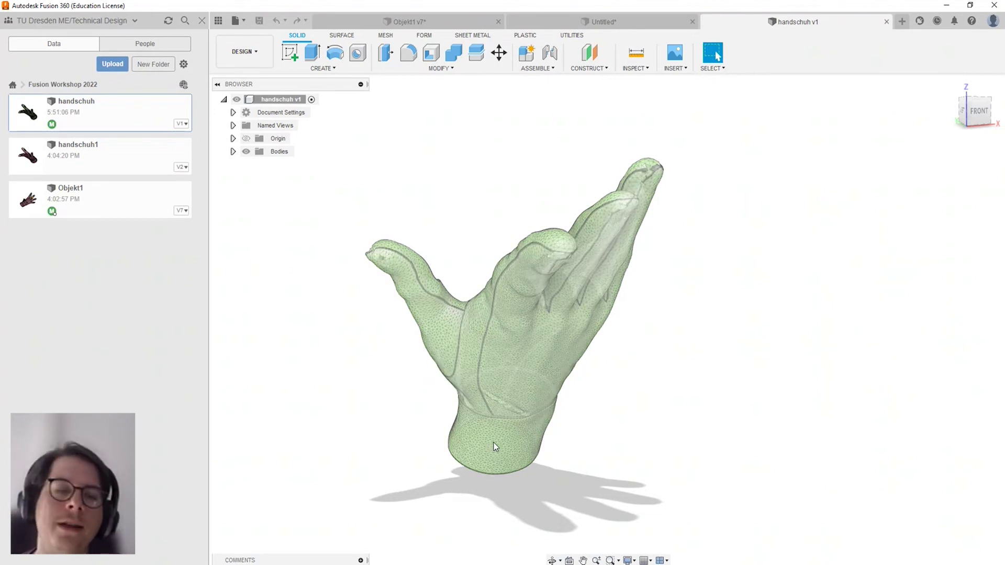
Turn on Capture Design History for the handschuh v1 root node.
right_click(276, 104)
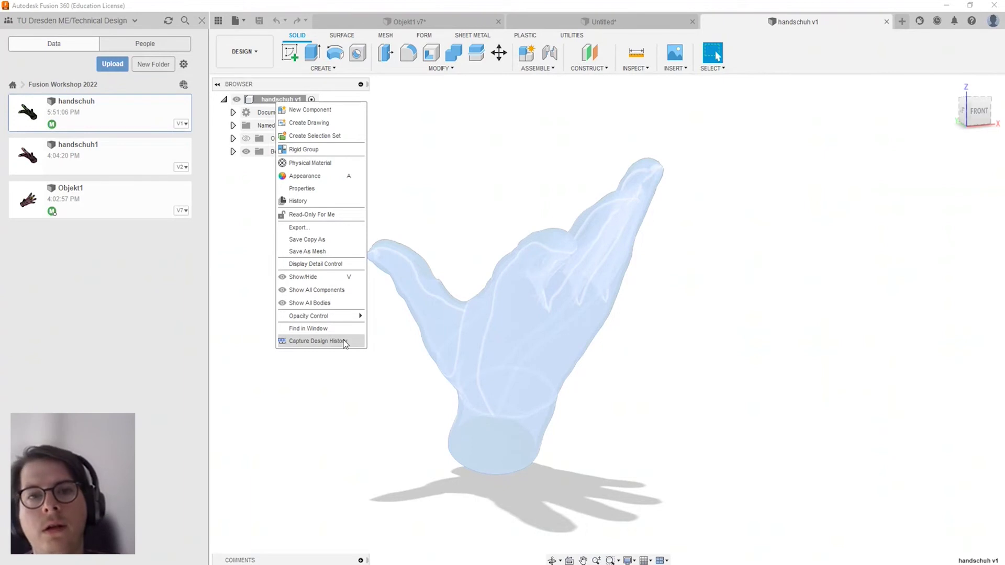
click(344, 341)
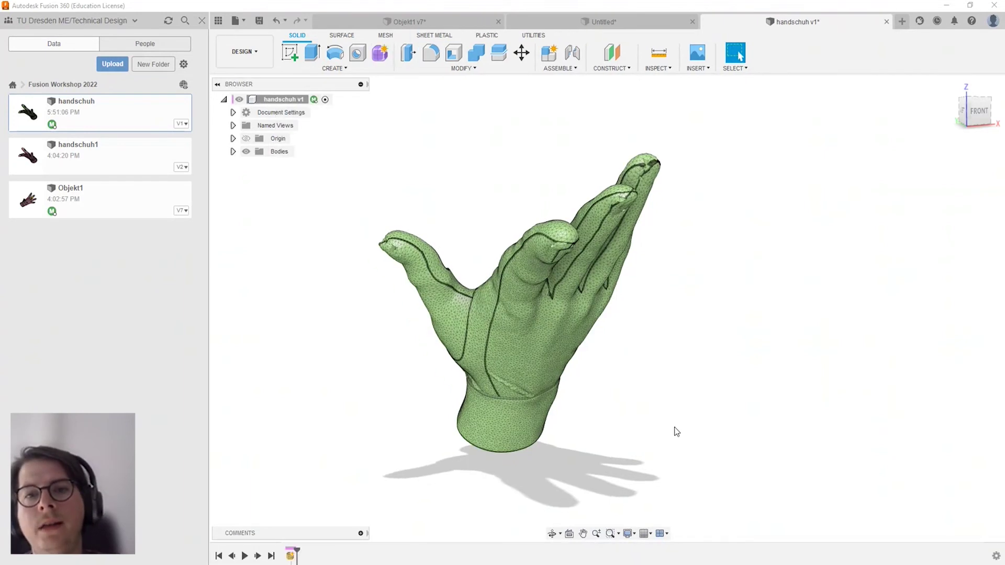
shift+middle_drag(677, 432, 734, 426)
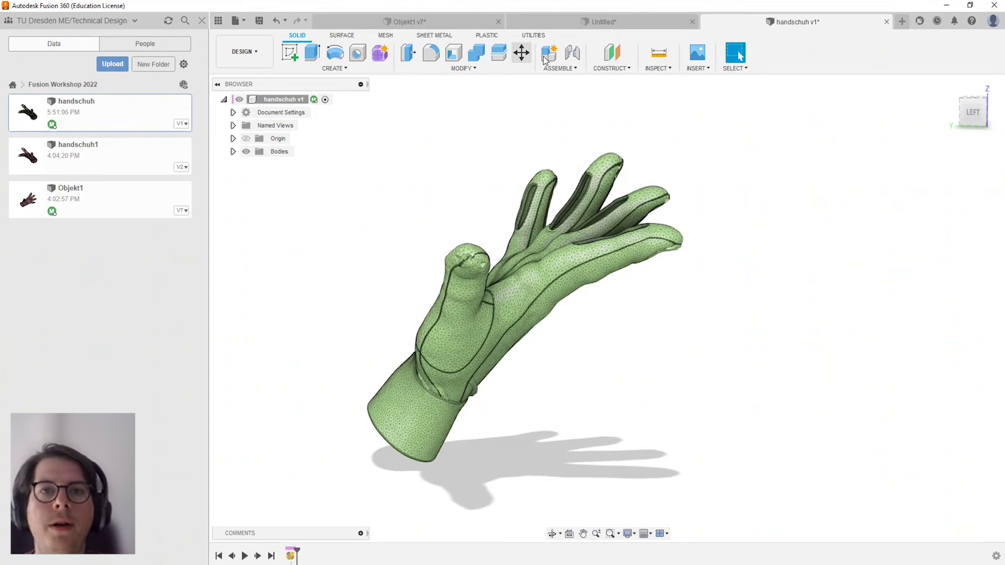
Briefly start and cancel Move, then bring up the Modify tools list.
click(522, 52)
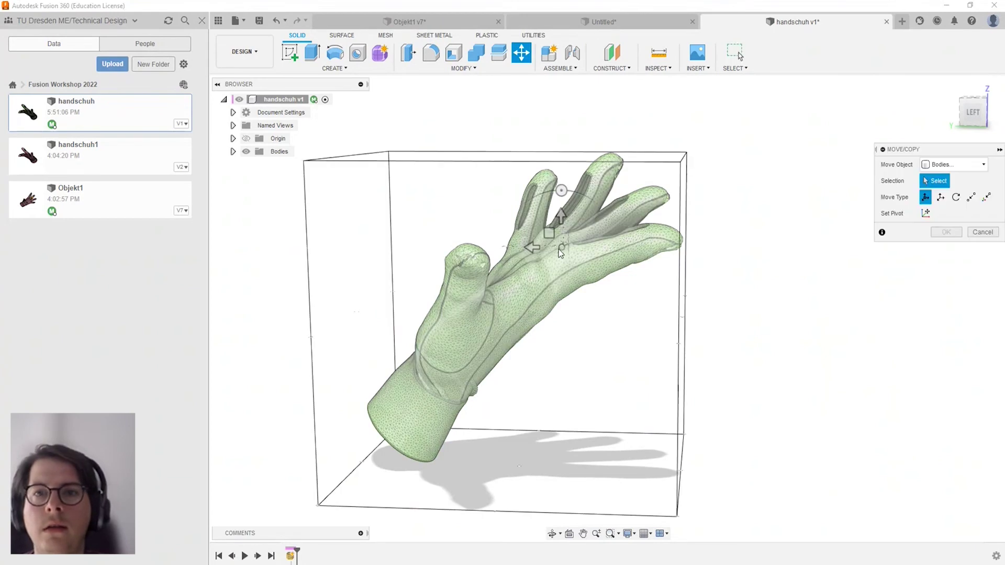
click(982, 232)
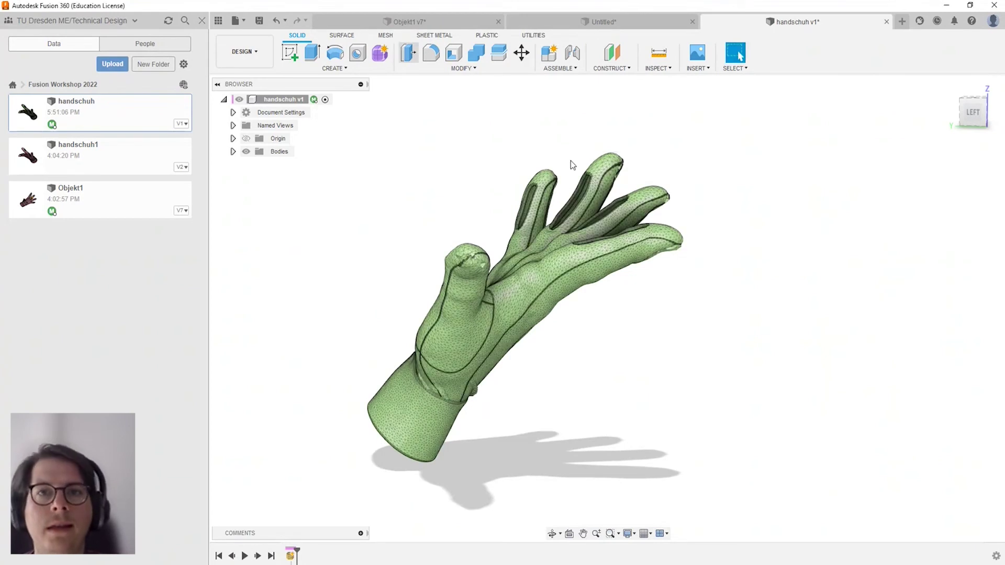
click(445, 70)
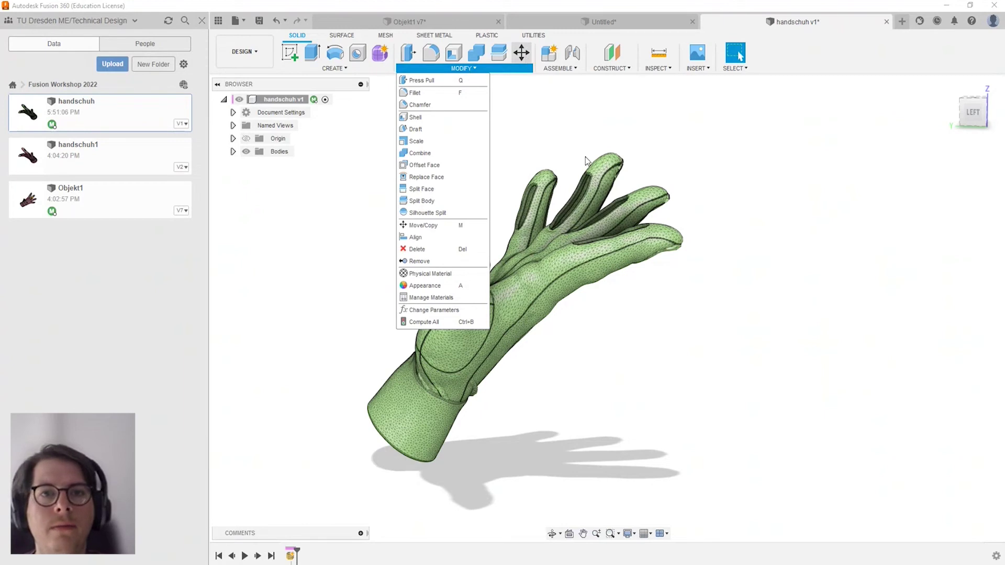
Scale the glove body by a factor of 0.100, after cancelling an accidental Draft.
click(415, 129)
click(982, 254)
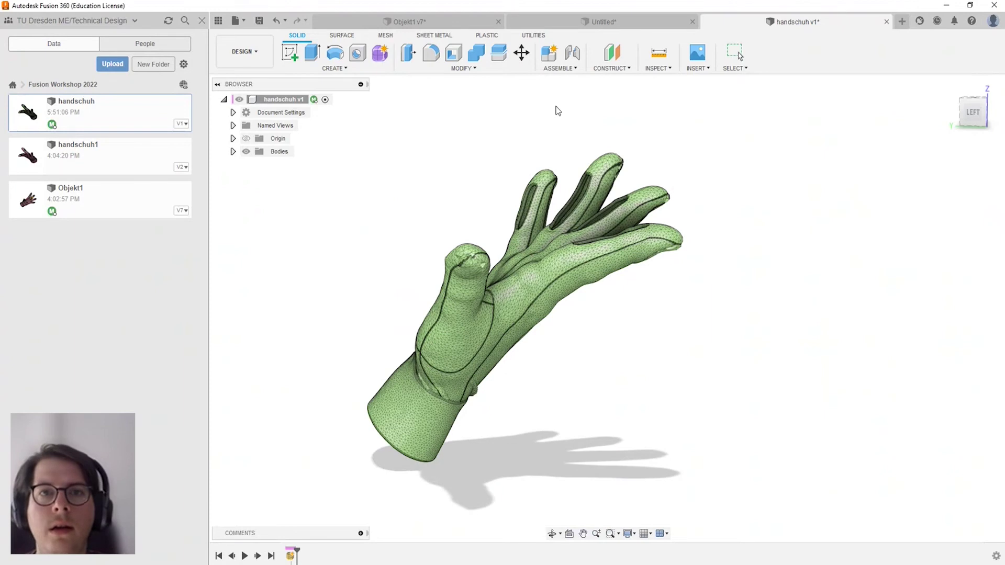
click(463, 68)
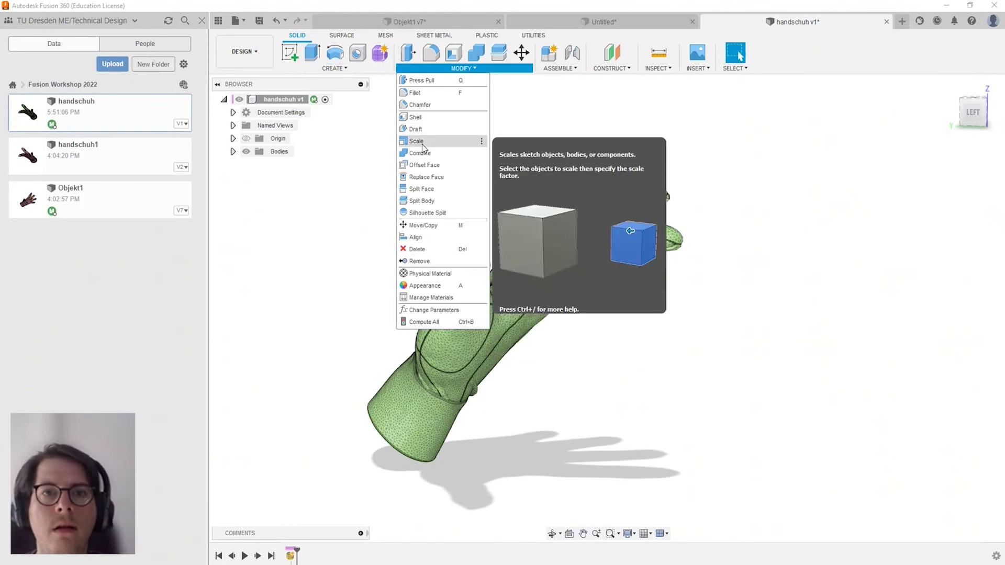
click(417, 141)
click(540, 266)
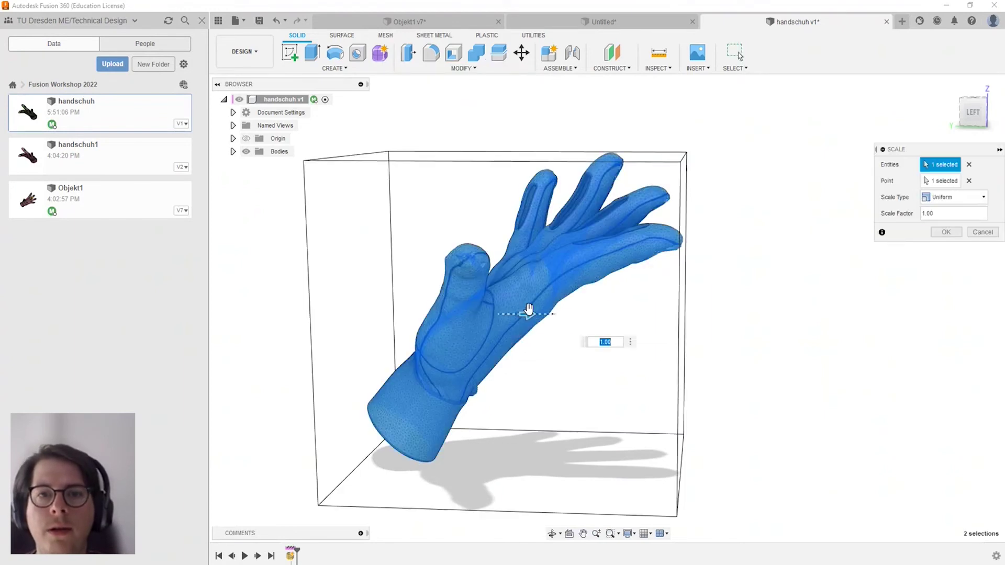
click(605, 343)
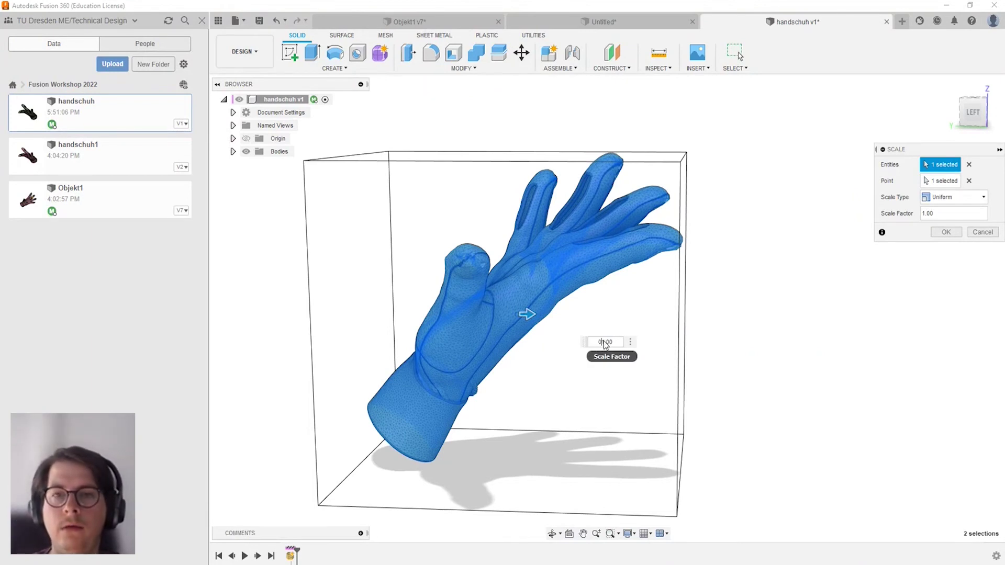
text(.)
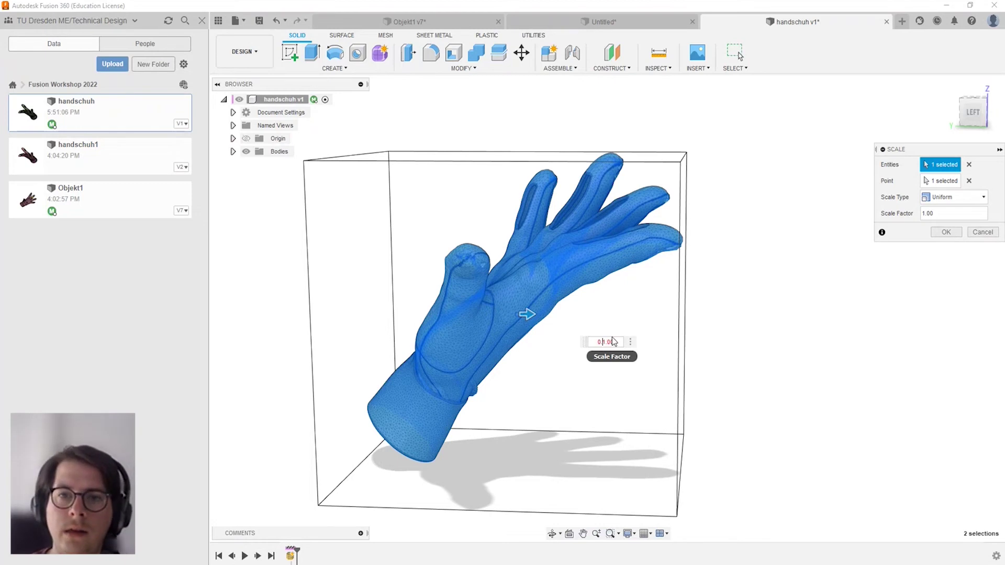
key(shift+Right)
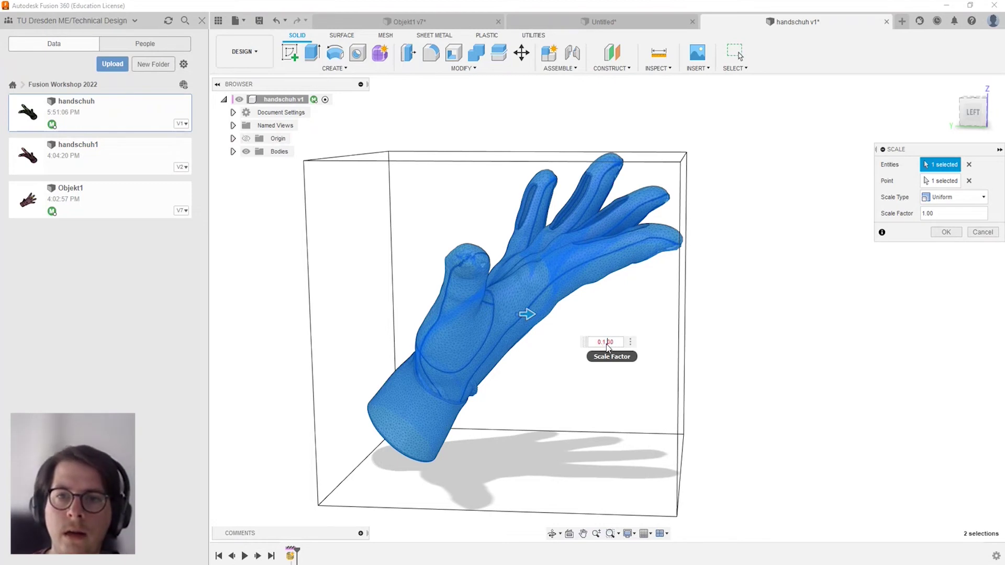
key(Delete)
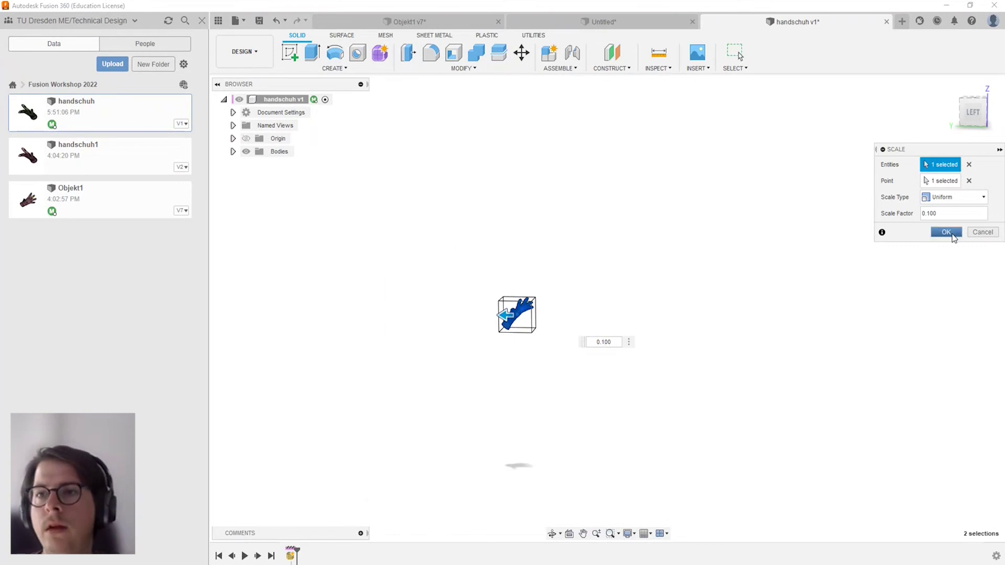
click(947, 232)
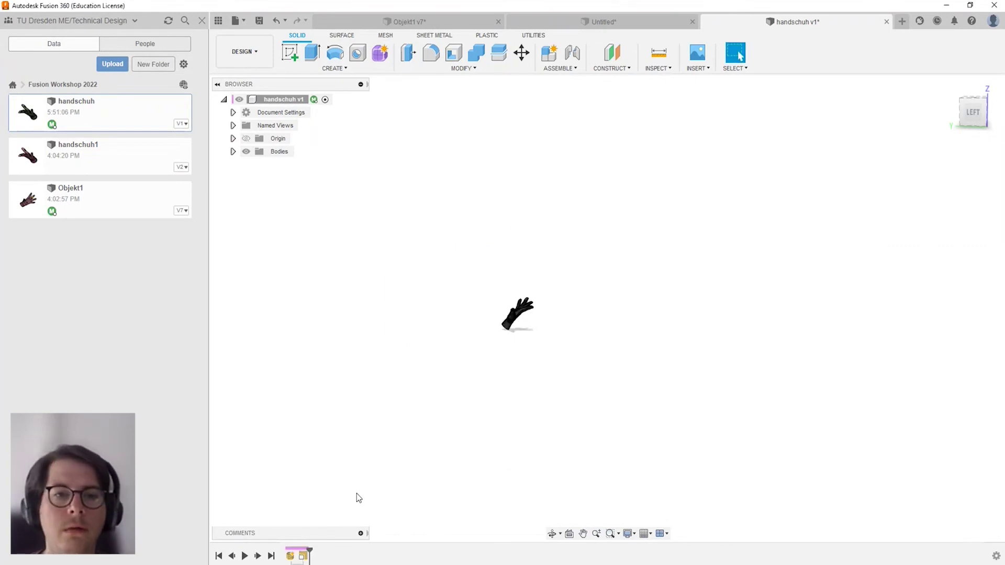
Delete the Scale feature from the timeline, then undo the deletion.
click(304, 558)
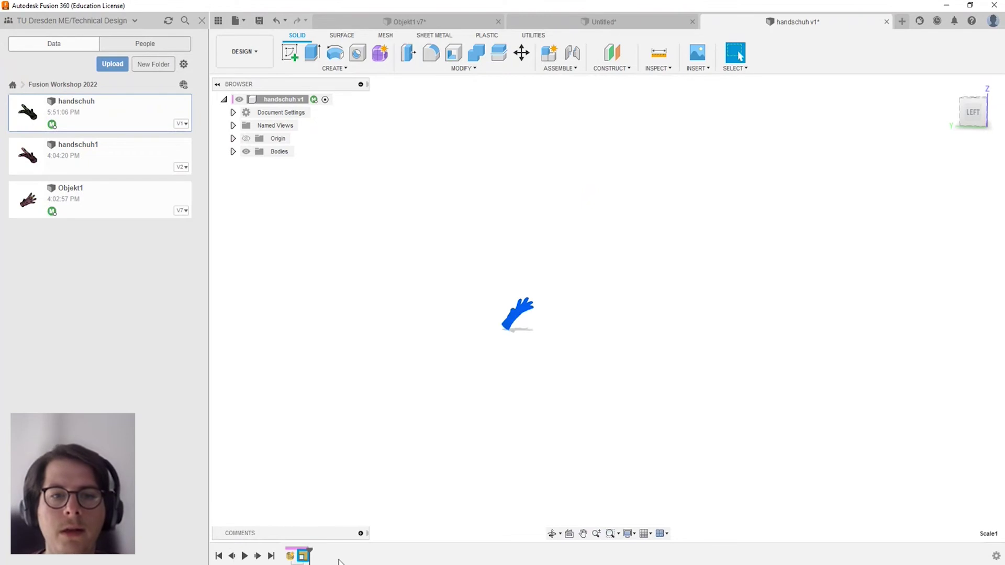
right_click(309, 559)
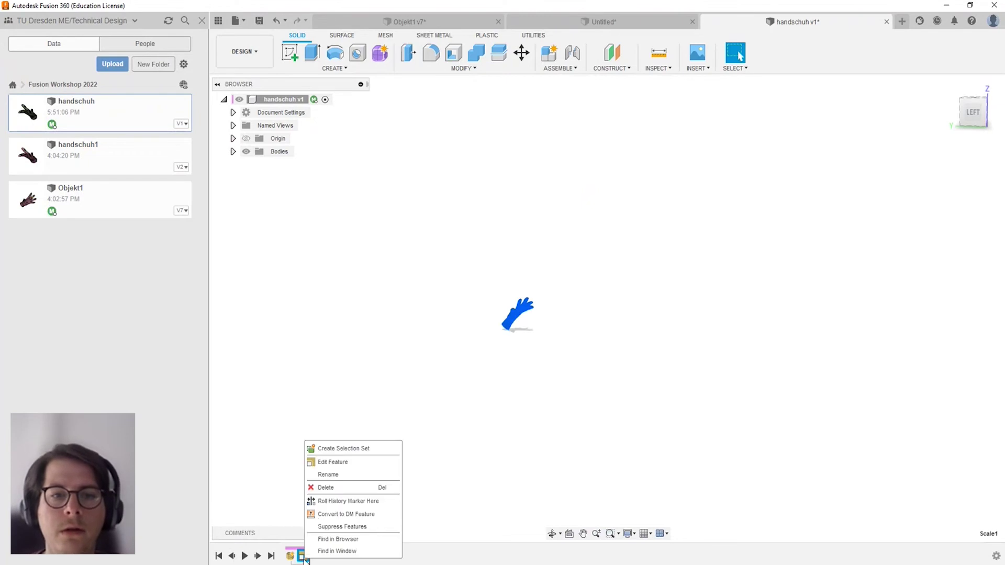
click(326, 488)
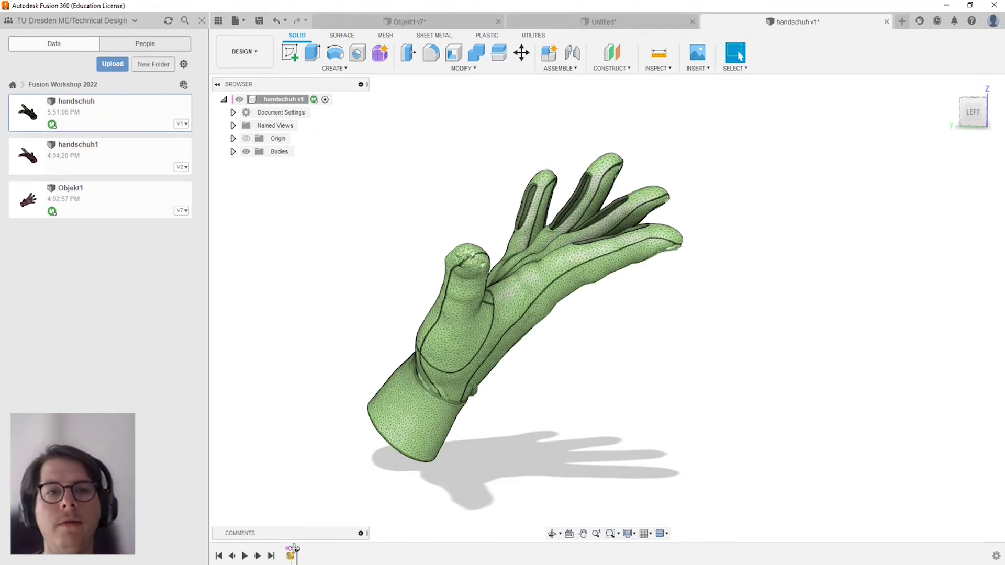
click(276, 22)
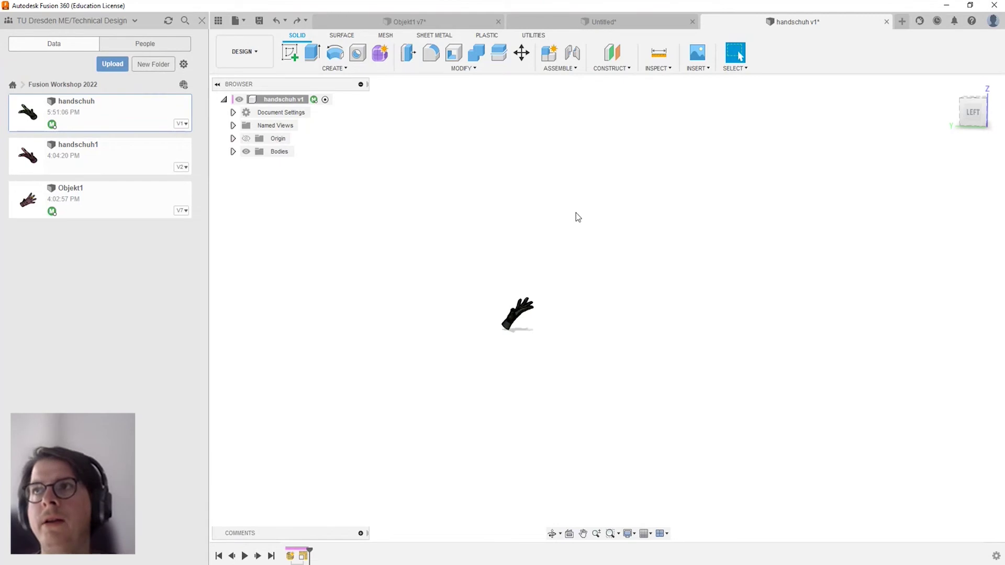
scroll(524, 319, up, 2)
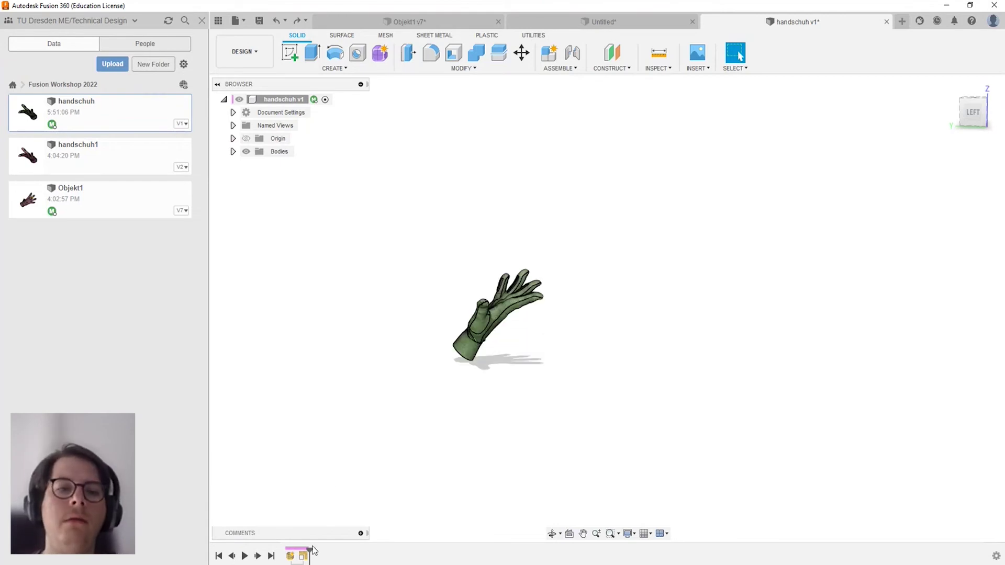
scroll(466, 338, up, 3)
scroll(466, 337, up, 2)
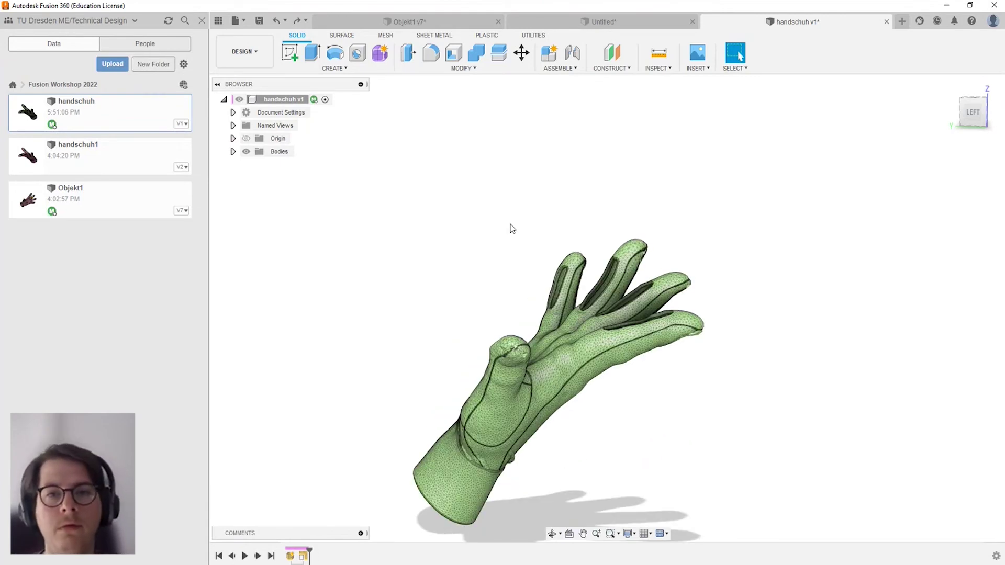
key(F6)
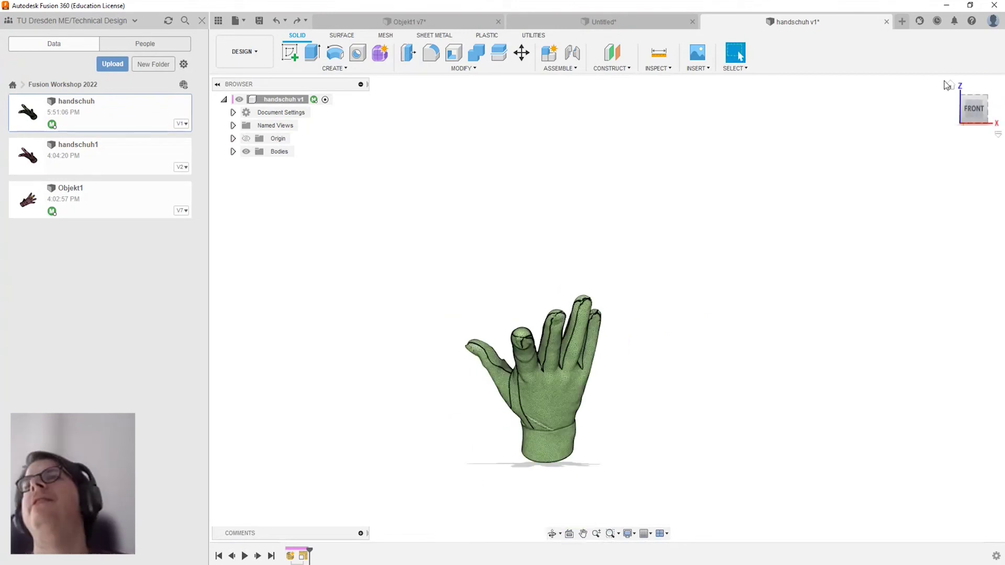
shift+middle_drag(465, 287, 516, 303)
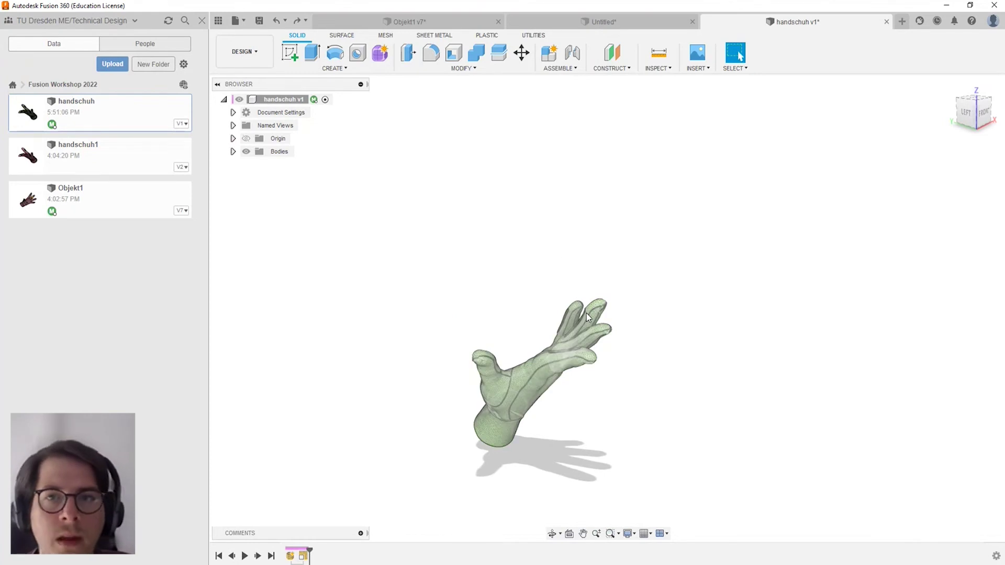
scroll(489, 451, up, 4)
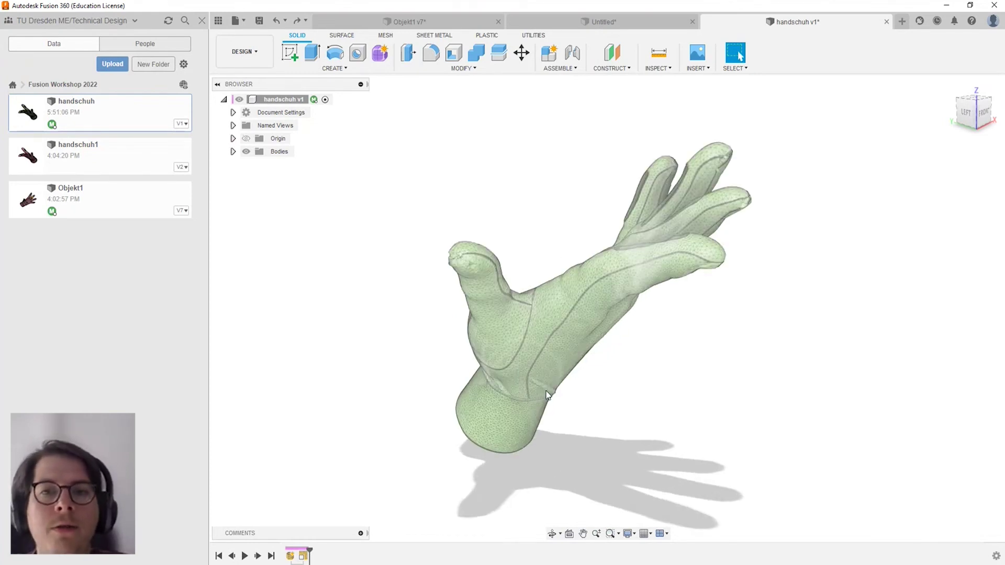
mouse_move(722, 369)
mouse_down()
mouse_move(727, 384)
mouse_move(635, 353)
mouse_move(552, 348)
mouse_move(483, 377)
mouse_up()
key(Escape)
scroll(482, 377, down, 3)
shift+middle_drag(652, 348, 619, 364)
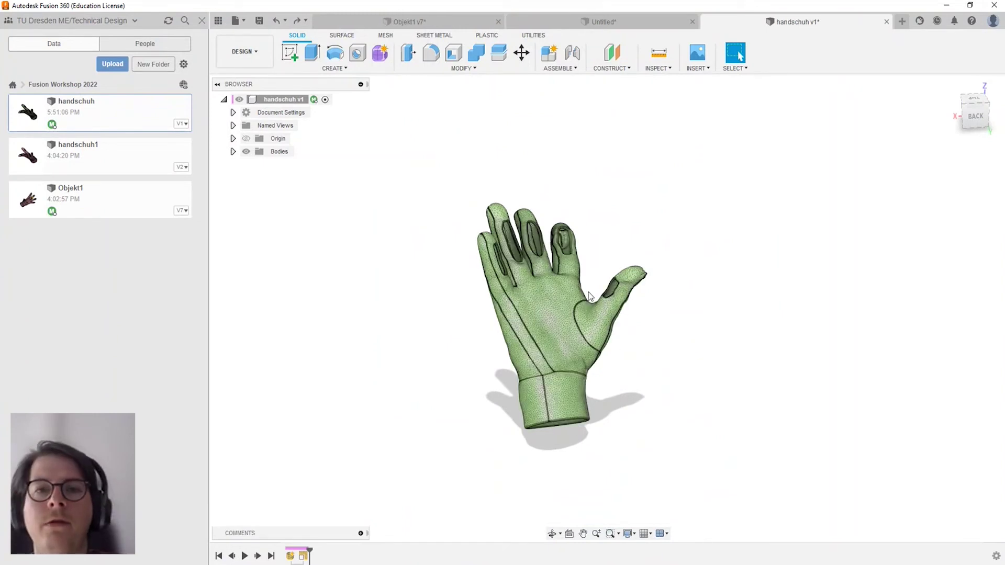
mouse_move(709, 366)
shift+middle_down()
mouse_move(579, 341)
mouse_move(597, 321)
mouse_move(624, 340)
mouse_move(684, 311)
mouse_move(775, 334)
mouse_move(862, 316)
mouse_move(787, 330)
mouse_move(325, 337)
mouse_move(451, 353)
mouse_move(590, 325)
shift+middle_up()
mouse_move(562, 291)
shift+middle_down()
mouse_move(524, 335)
mouse_move(570, 341)
mouse_move(445, 314)
mouse_move(429, 278)
mouse_move(443, 313)
mouse_move(415, 134)
mouse_move(628, 291)
mouse_move(583, 266)
mouse_move(588, 245)
mouse_move(651, 261)
mouse_move(621, 285)
mouse_move(388, 99)
shift+middle_up()
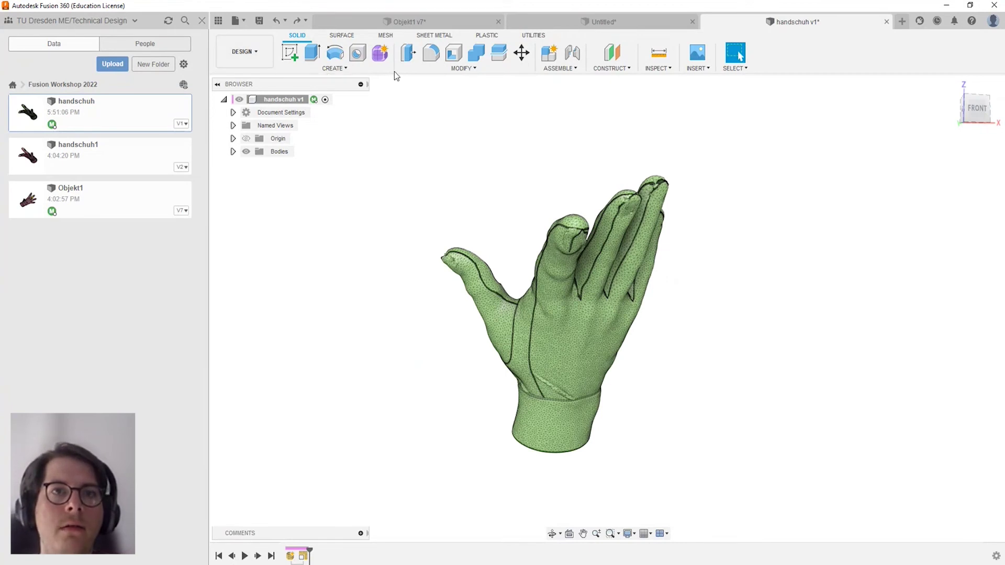
Save a new glove version with the description 'Skaliert 1:10'.
click(259, 19)
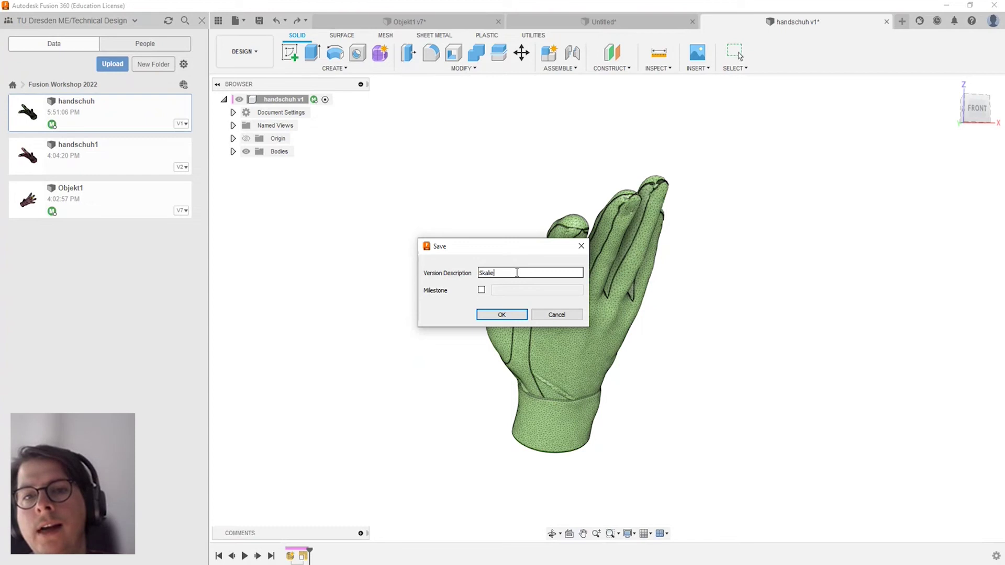
text(Skaliert 1:1)
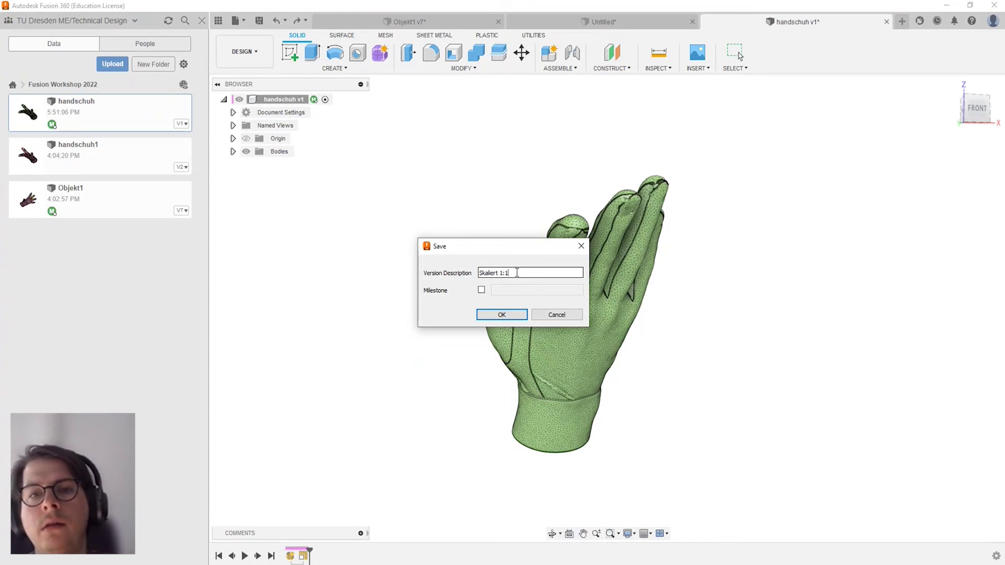
text(0)
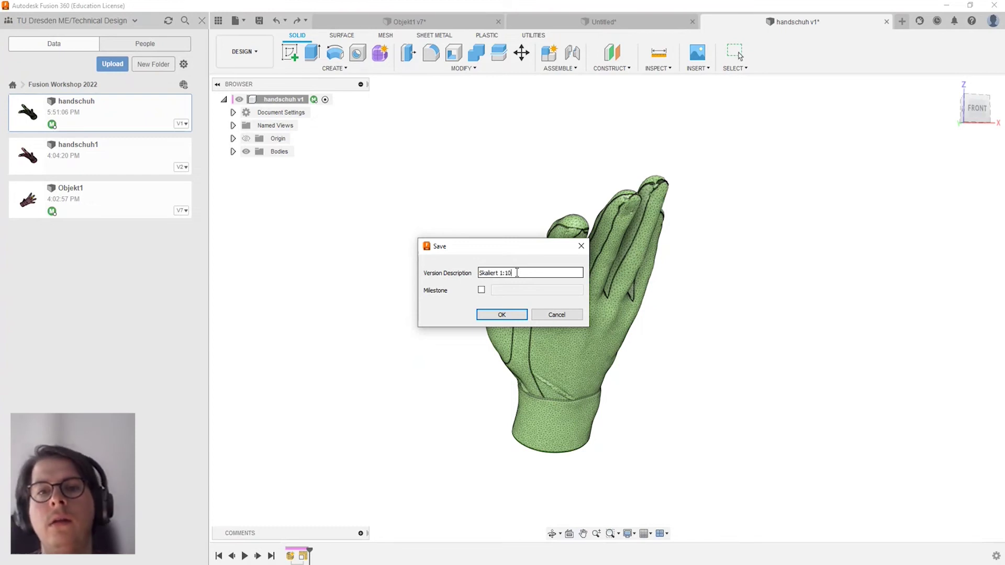
click(512, 316)
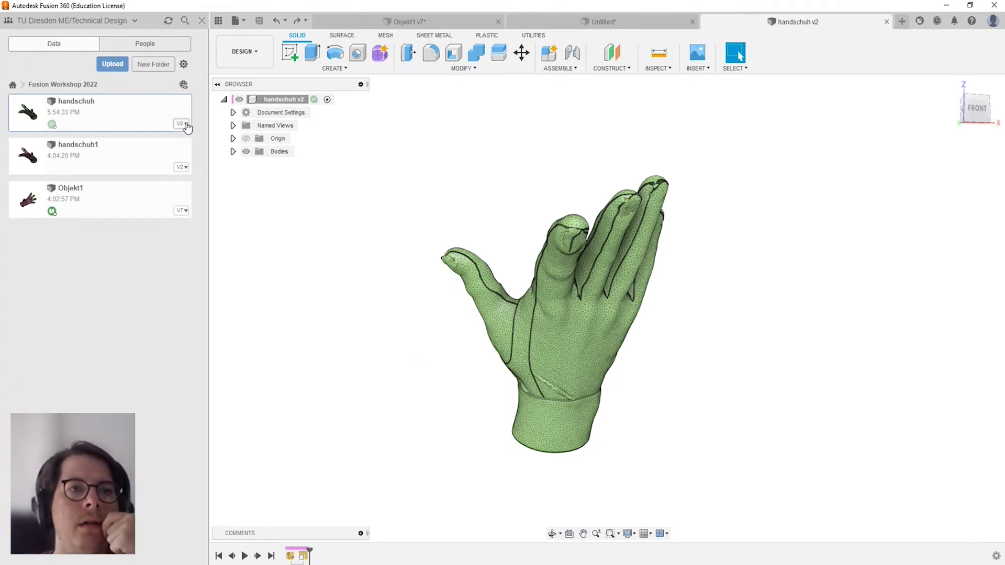
click(186, 125)
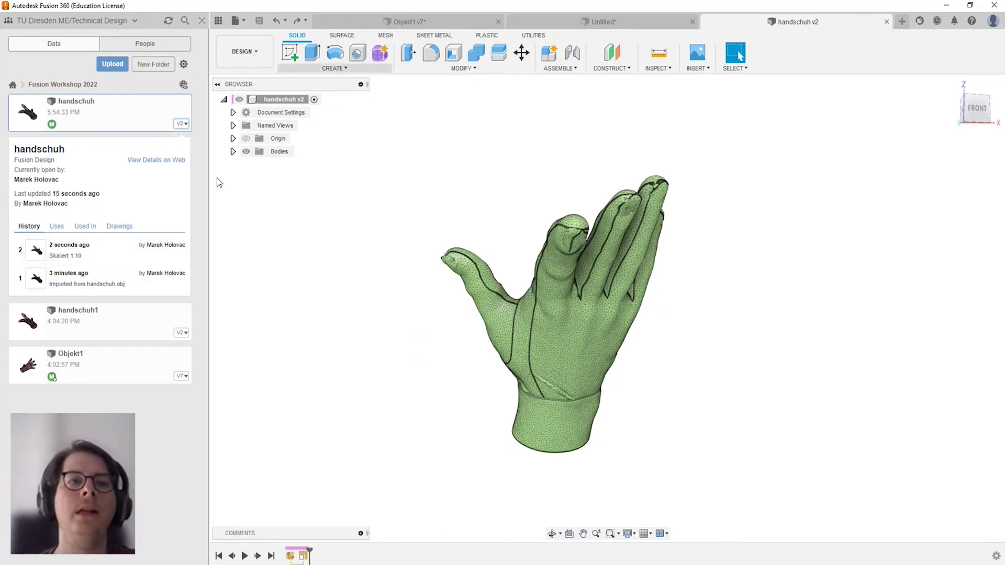
mouse_move(96, 278)
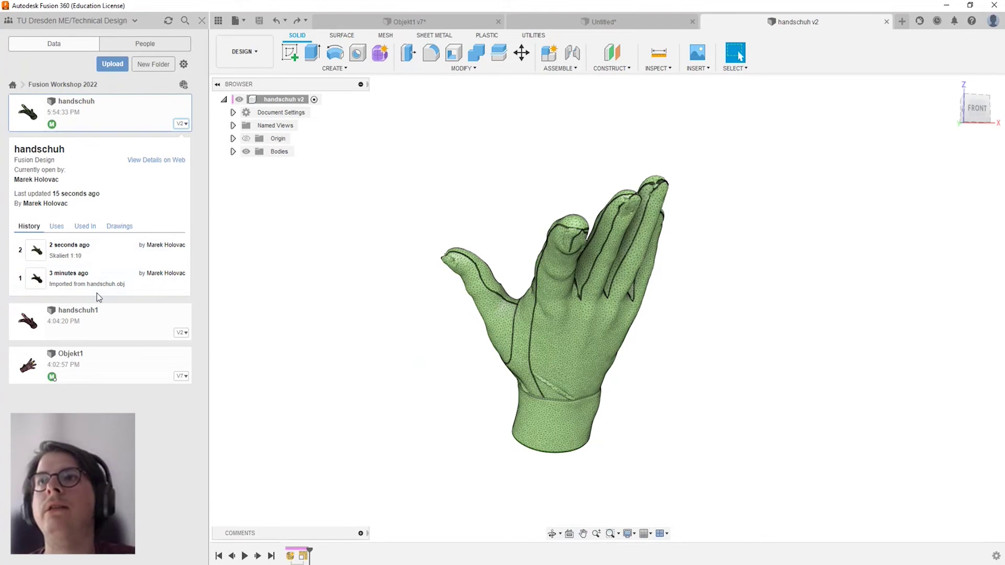
click(184, 127)
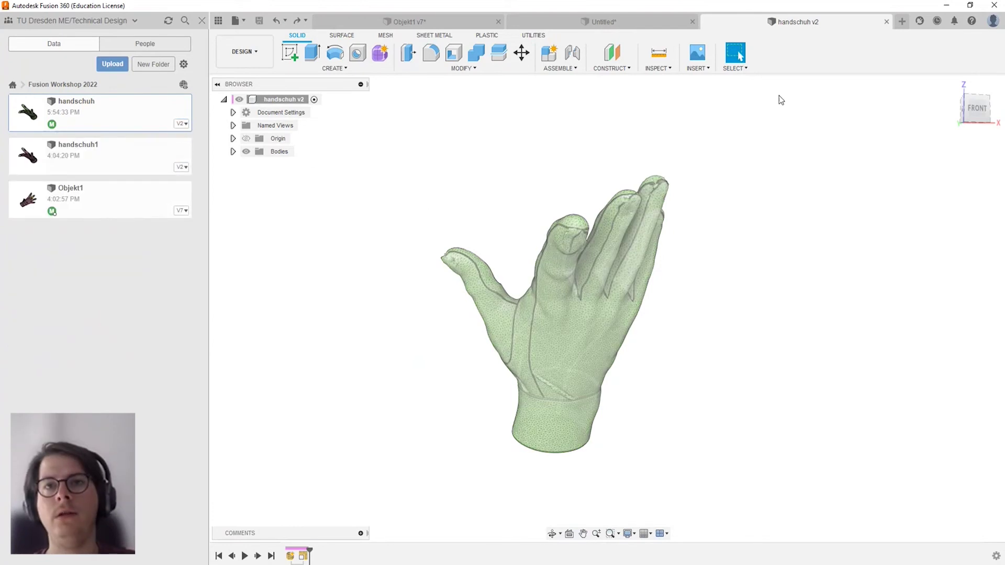
Save the Untitled disc design as 'Design' (Design1) in Fusion Workshop 2022.
click(664, 27)
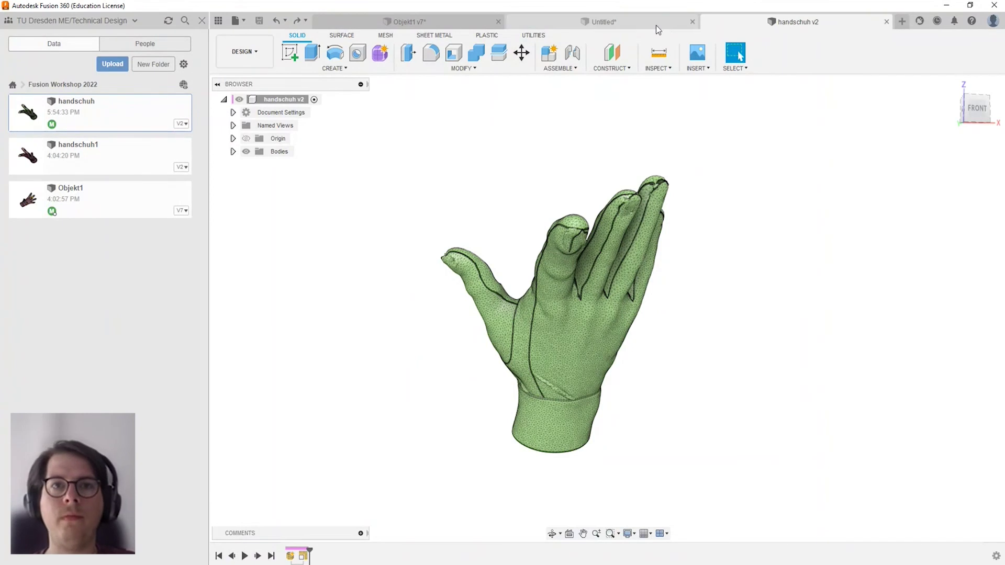
scroll(512, 288, up, 3)
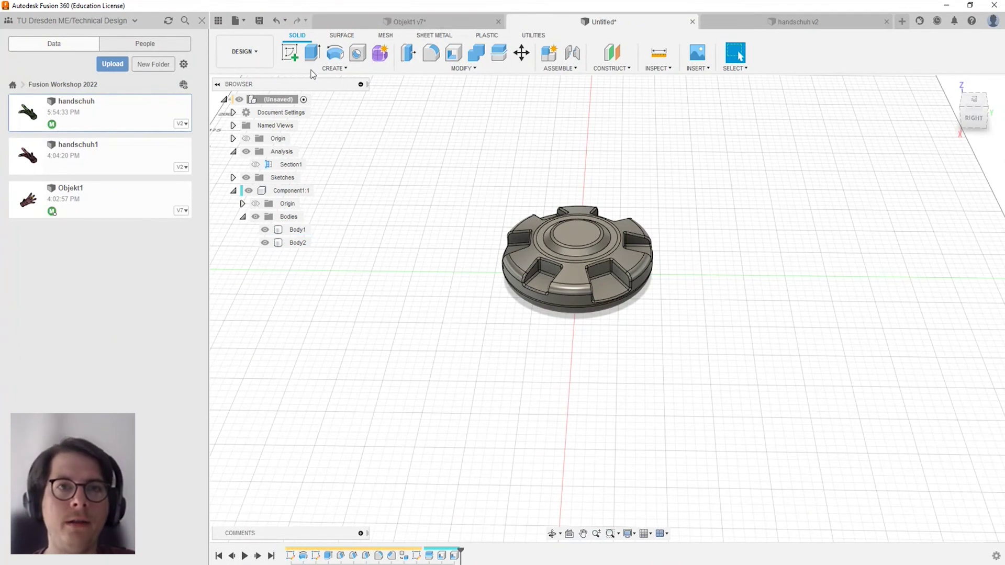
click(259, 21)
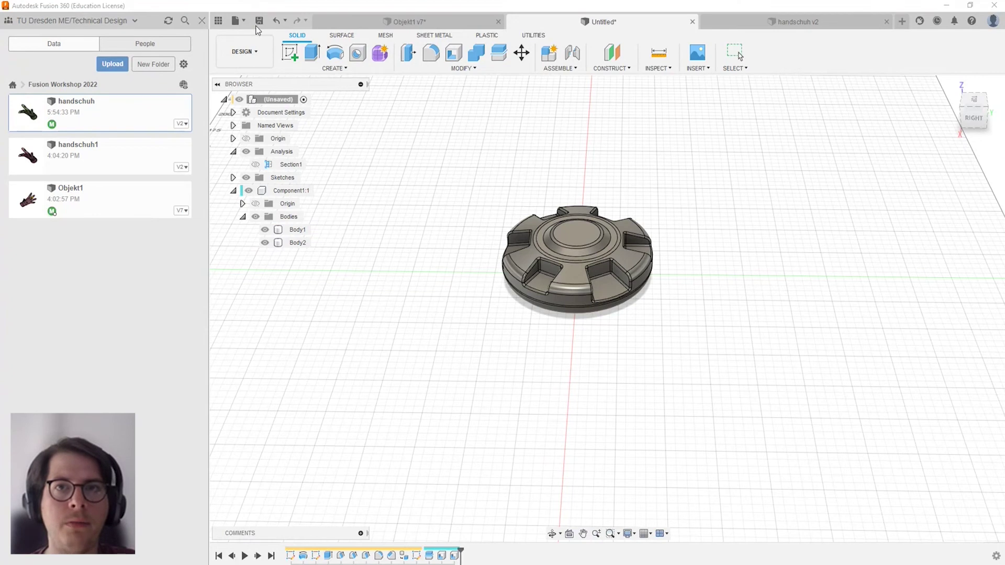
text(D)
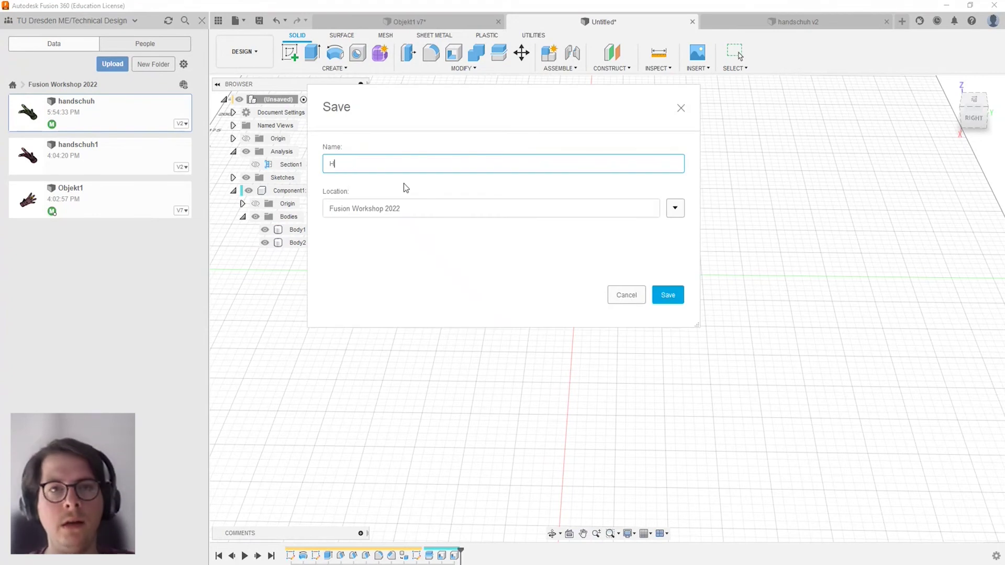
text(esign1)
key(Return)
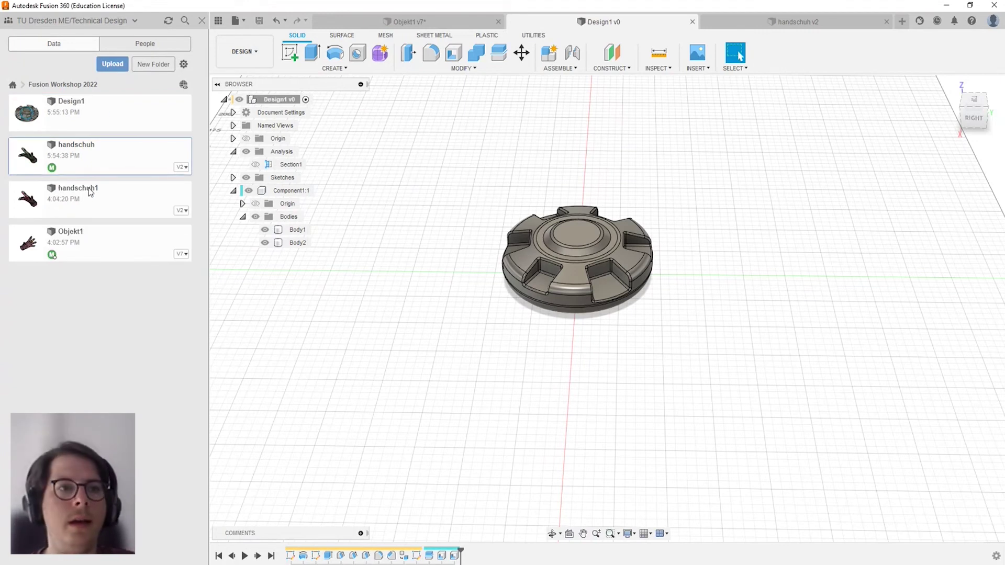
Insert the handschuh v2 glove design into the disc design.
drag(96, 164, 344, 233)
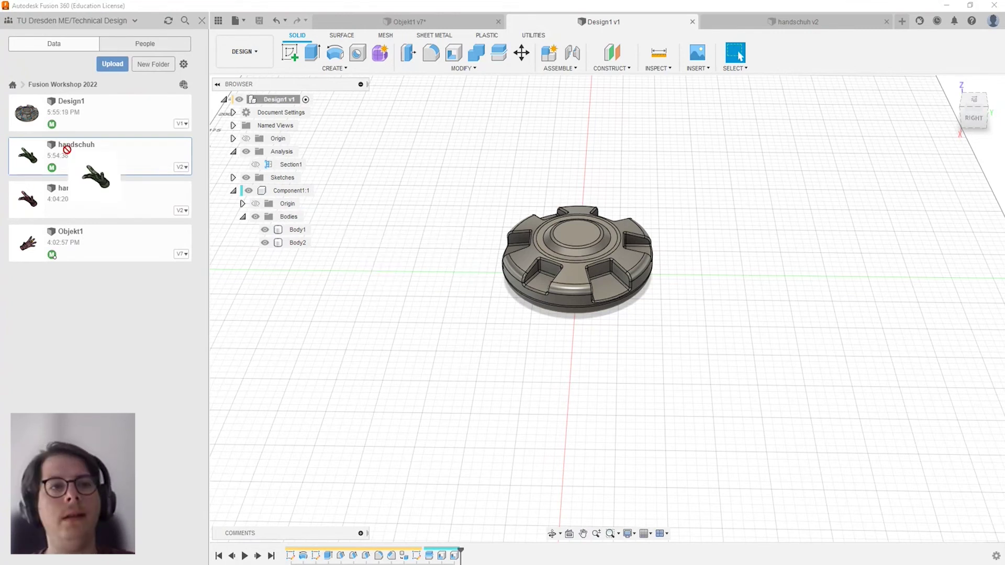
drag(345, 234, 454, 210)
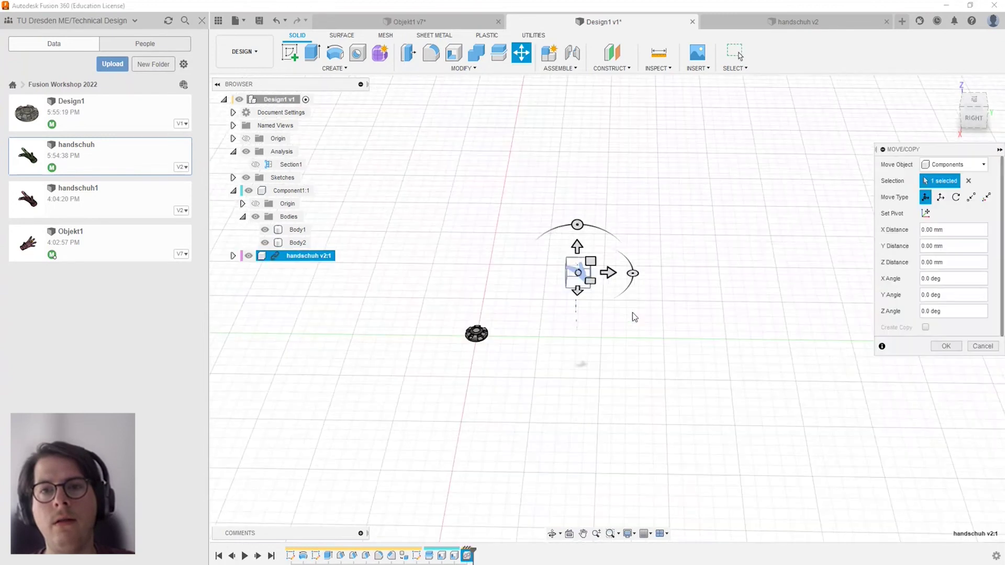
mouse_move(512, 341)
shift+middle_down()
mouse_move(520, 328)
mouse_move(398, 330)
mouse_move(680, 337)
mouse_move(582, 322)
mouse_move(520, 274)
mouse_move(594, 324)
mouse_move(576, 325)
mouse_move(622, 288)
shift+middle_up()
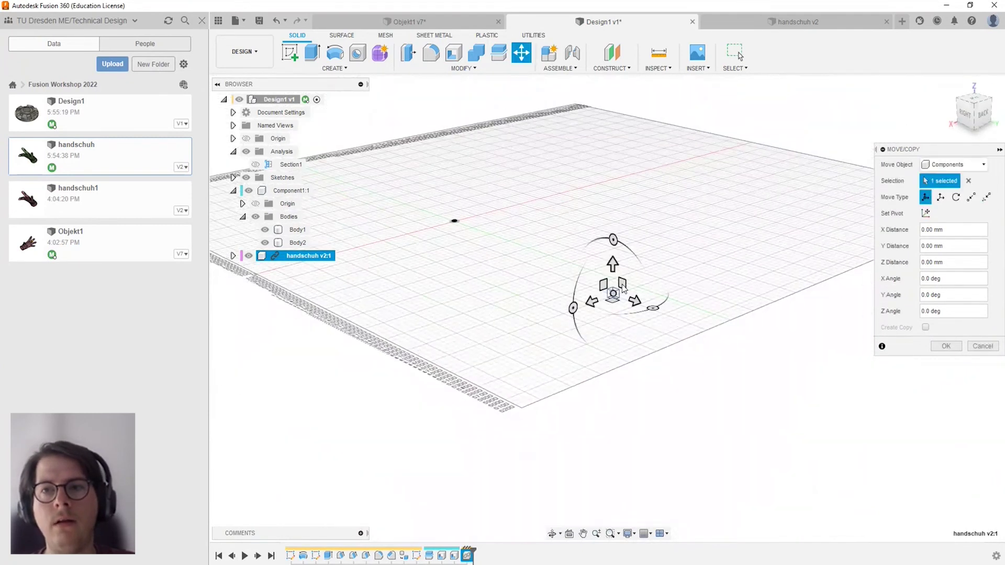
Move the glove along X, Z and Y so it sits over the disc.
mouse_move(589, 302)
mouse_down()
mouse_move(393, 361)
mouse_move(438, 357)
mouse_up()
drag(461, 321, 451, 216)
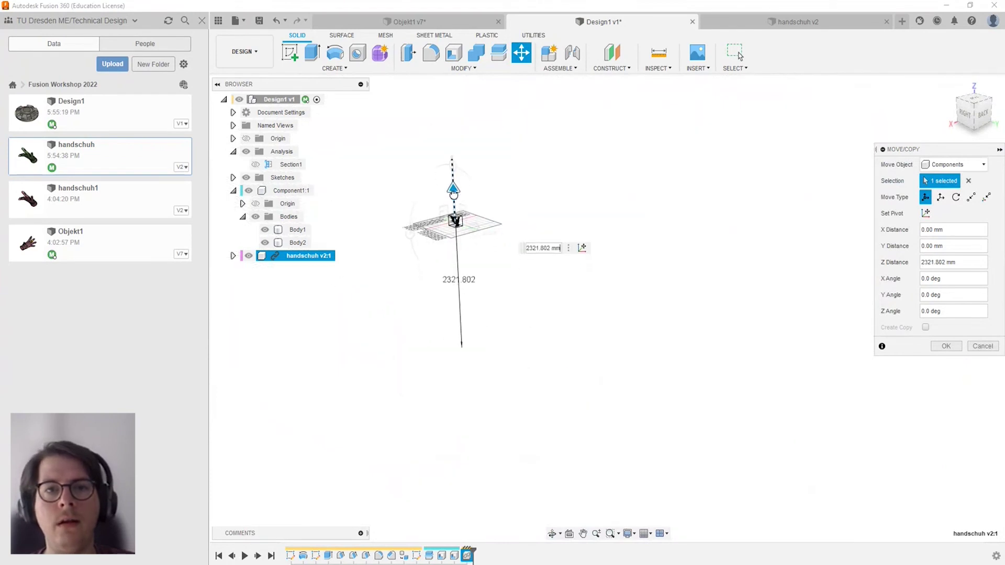
mouse_move(451, 217)
shift+middle_down()
mouse_move(501, 259)
mouse_move(572, 254)
shift+middle_up()
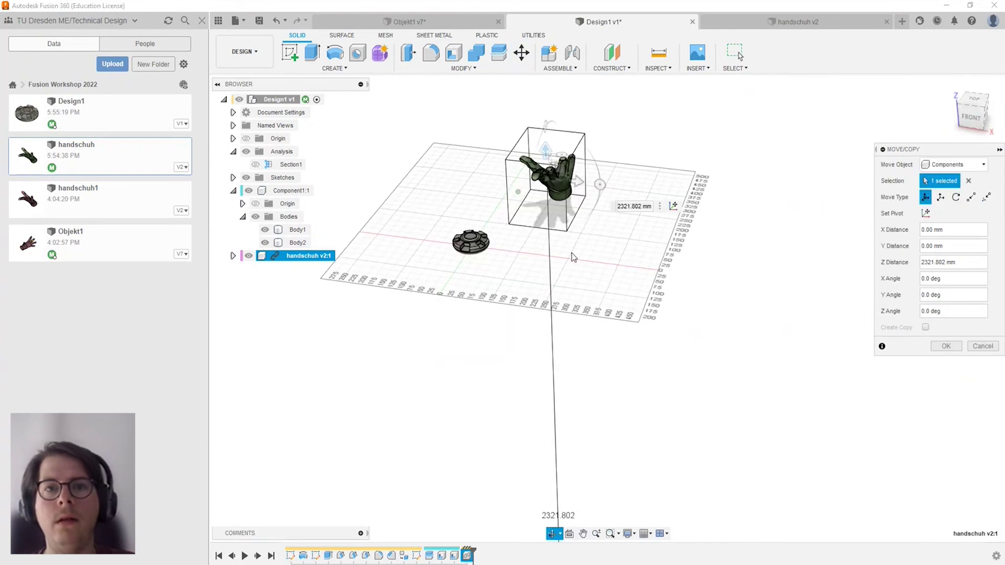
drag(579, 181, 557, 150)
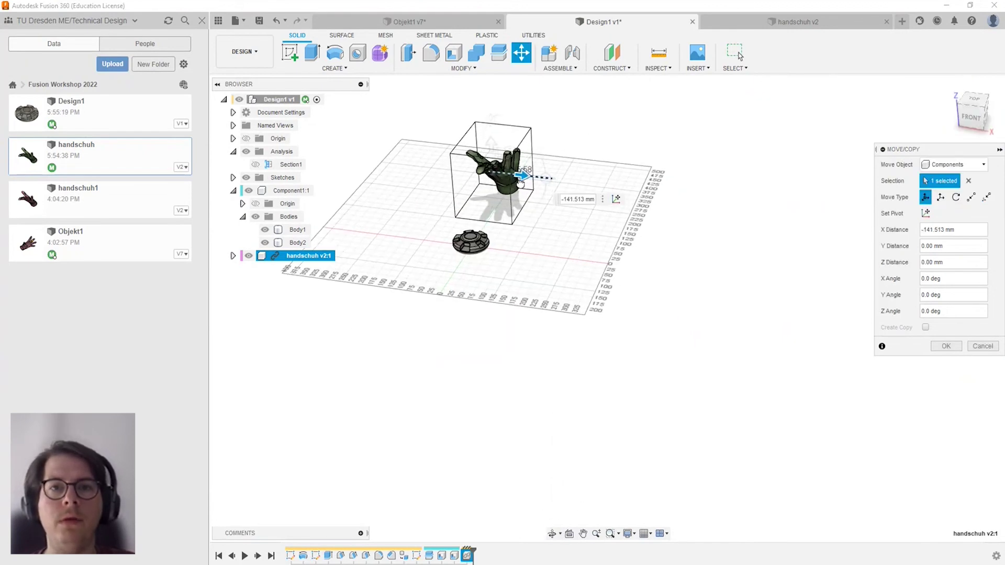
shift+middle_drag(564, 110, 544, 186)
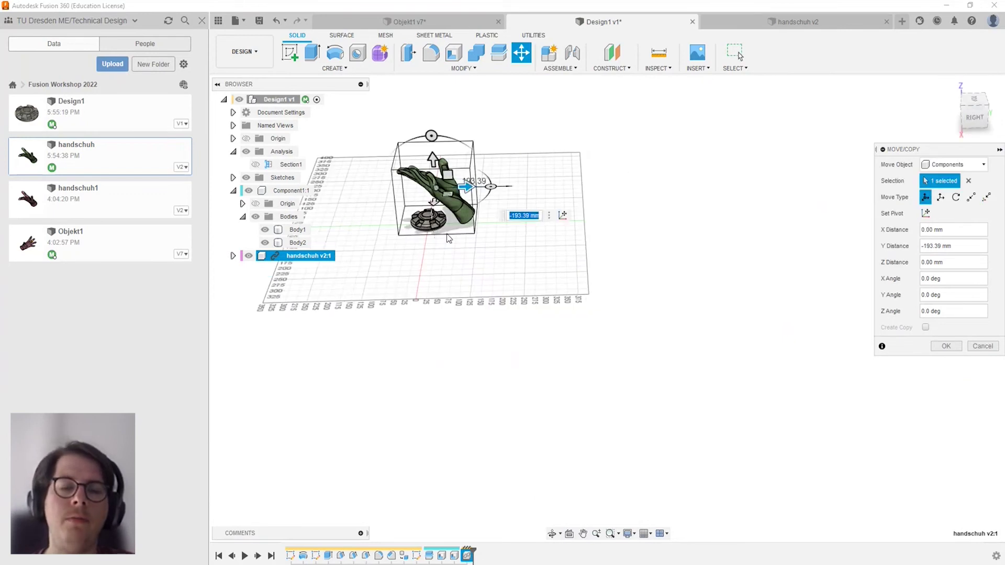
drag(511, 202, 425, 239)
scroll(425, 240, up, 3)
mouse_move(427, 241)
shift+middle_down()
mouse_move(521, 202)
mouse_move(505, 233)
mouse_move(510, 218)
mouse_move(491, 199)
mouse_move(451, 233)
mouse_move(458, 267)
shift+middle_up()
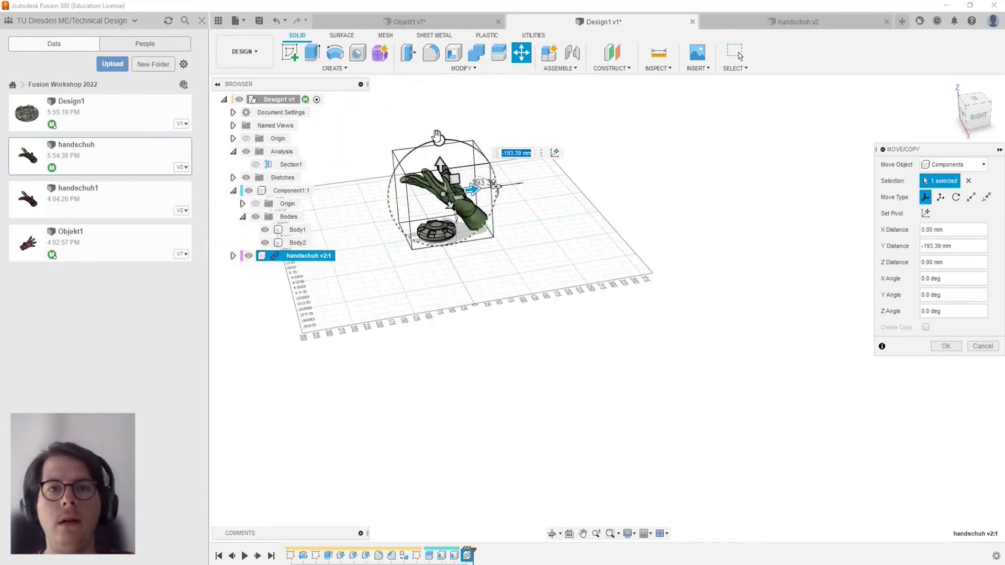
Rotate the glove about the X axis, adjusting its tilt to -135 degrees.
mouse_move(442, 139)
mouse_down()
mouse_move(481, 152)
mouse_move(410, 248)
mouse_up()
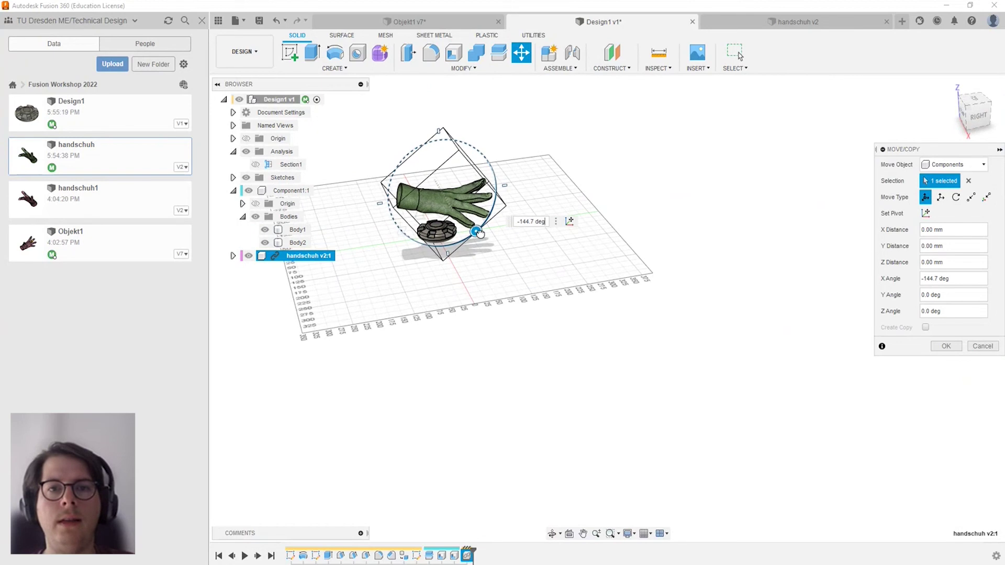
mouse_move(410, 247)
shift+middle_down()
mouse_move(569, 252)
mouse_move(445, 234)
shift+middle_up()
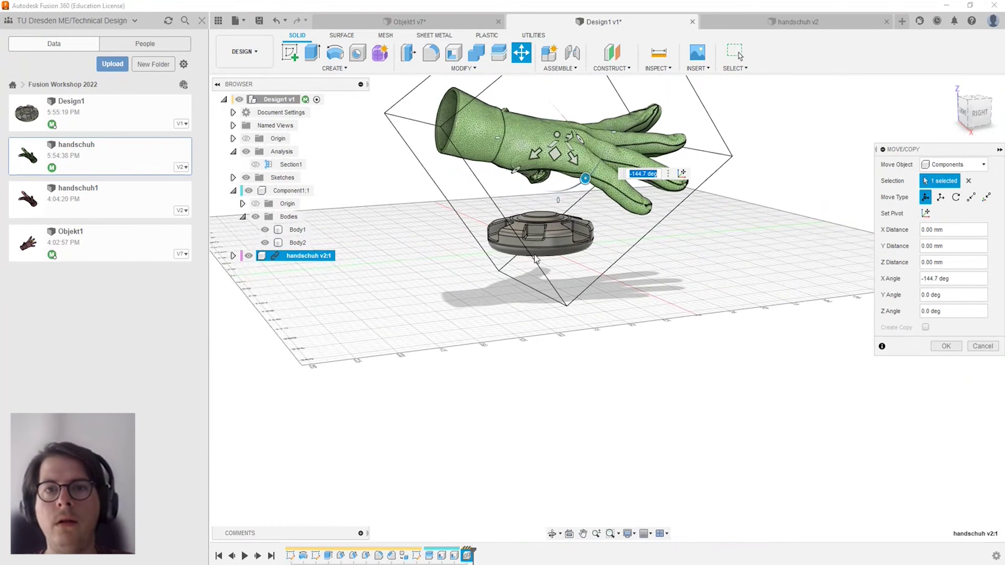
scroll(521, 283, down, 3)
scroll(522, 283, down, 2)
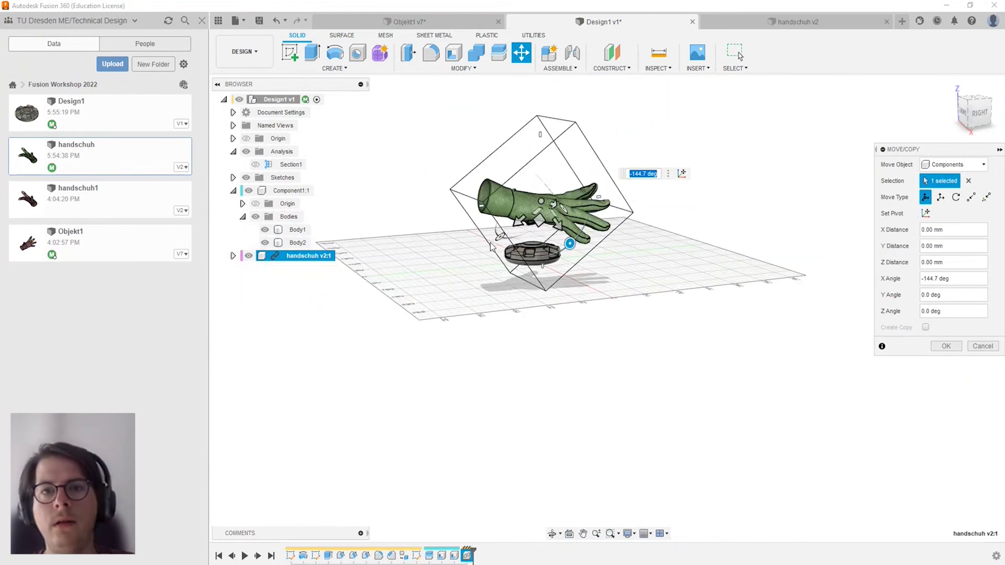
shift+middle_drag(612, 256, 573, 250)
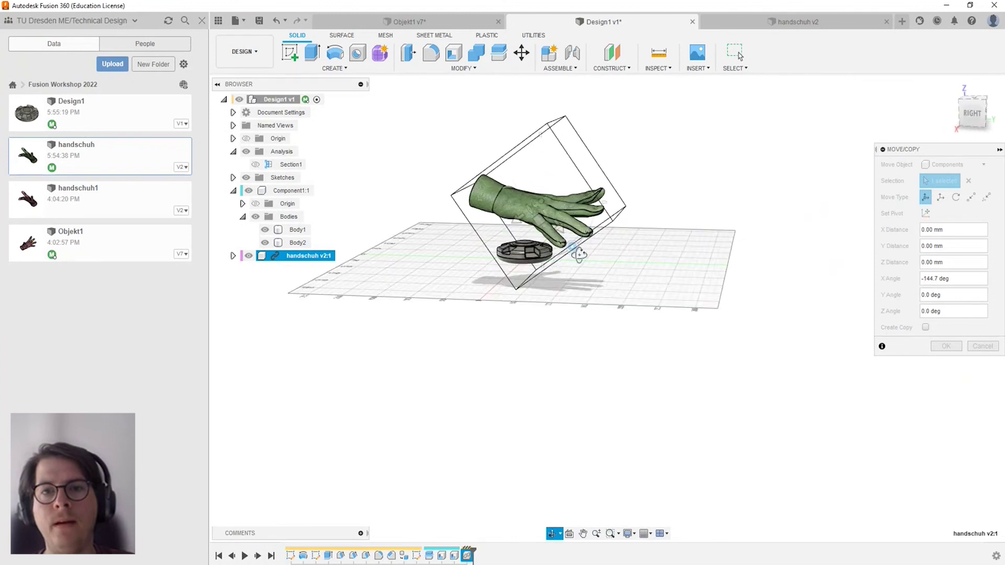
drag(572, 250, 579, 242)
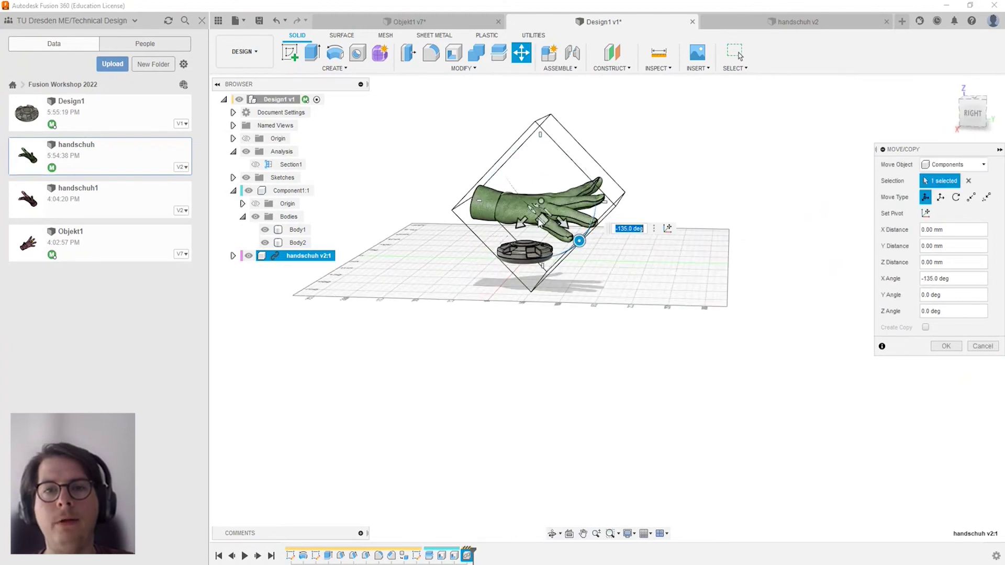
Shift the glove along Y and lower it onto the disc.
drag(526, 218, 501, 250)
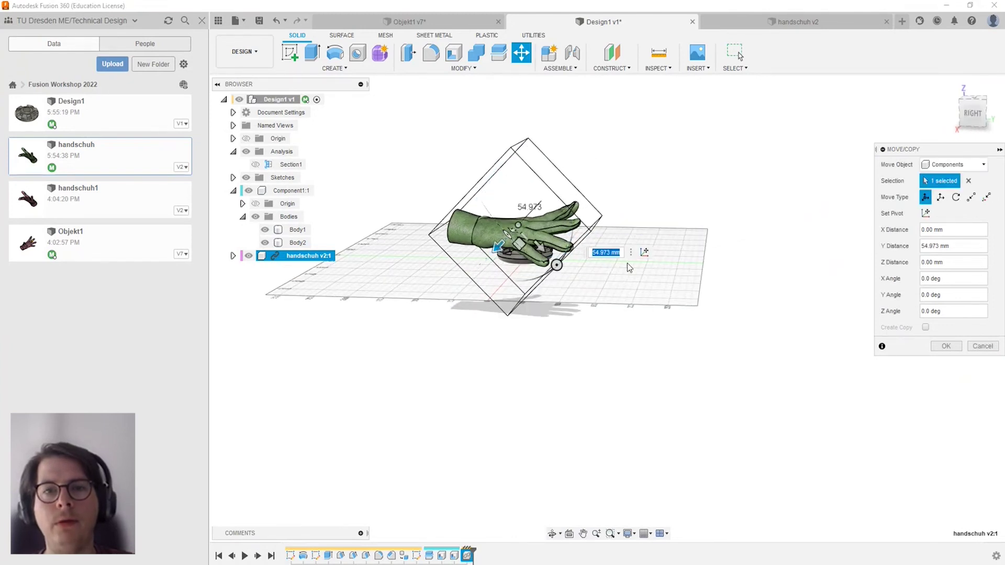
mouse_move(537, 295)
shift+middle_down()
mouse_move(447, 294)
mouse_move(485, 243)
shift+middle_up()
scroll(485, 243, up, 3)
scroll(526, 278, up, 3)
shift+middle_drag(526, 278, 569, 208)
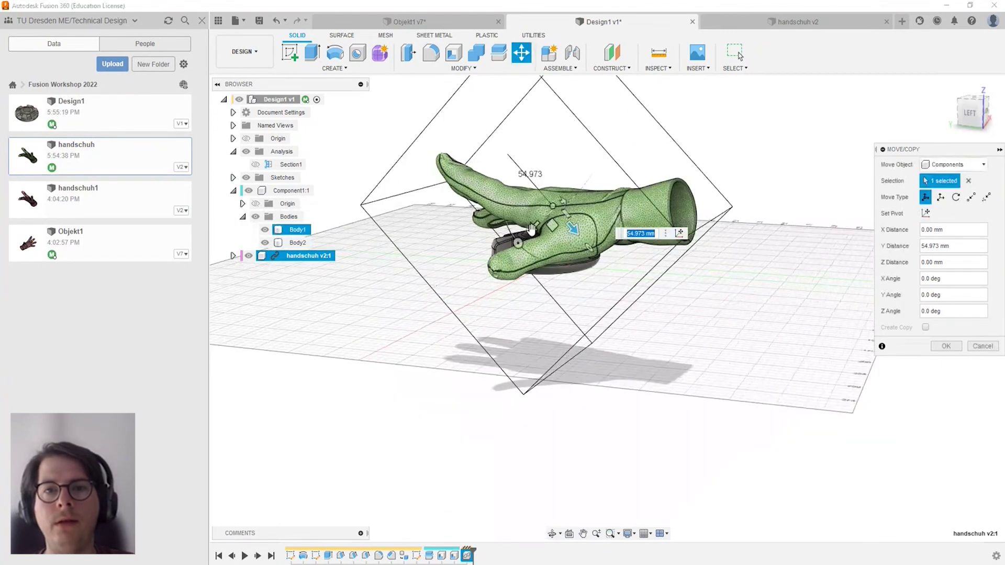
mouse_move(569, 209)
mouse_down()
mouse_move(577, 221)
mouse_move(622, 215)
mouse_up()
mouse_move(407, 275)
shift+middle_down()
mouse_move(500, 317)
mouse_move(603, 193)
shift+middle_up()
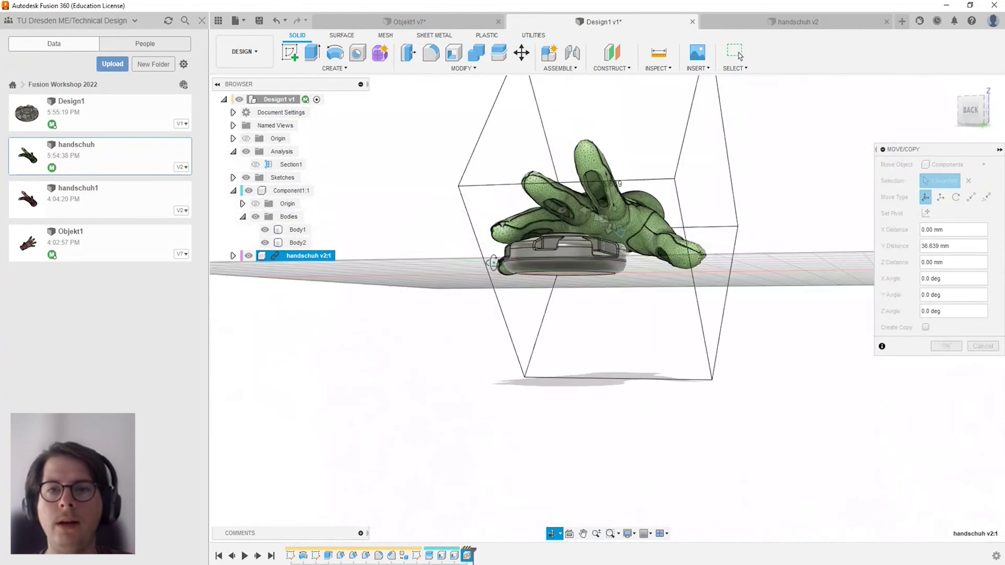
Fine-tune the glove's height and tilt to -4.6° about X, then confirm.
drag(576, 194, 636, 216)
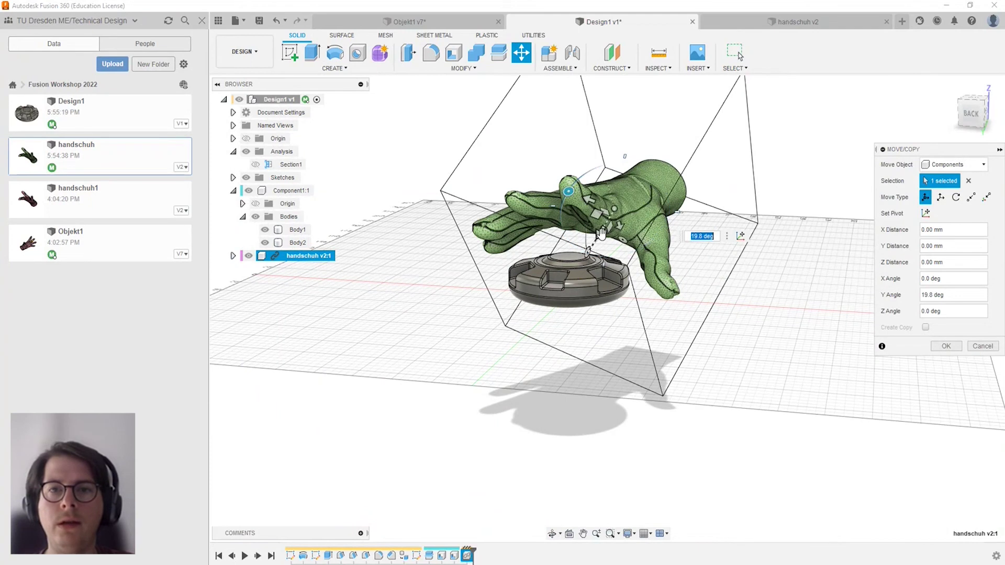
drag(602, 234, 602, 220)
mouse_move(602, 220)
shift+middle_down()
mouse_move(451, 275)
mouse_move(616, 249)
shift+middle_up()
mouse_move(629, 260)
mouse_down()
mouse_move(642, 268)
mouse_move(617, 230)
mouse_up()
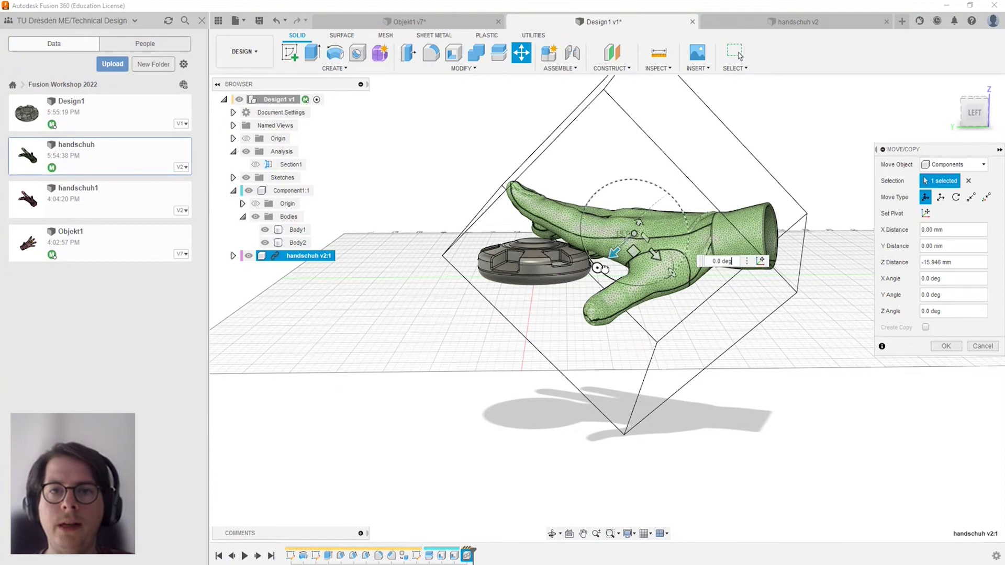
drag(601, 269, 468, 272)
mouse_move(469, 272)
shift+middle_down()
mouse_move(793, 275)
mouse_move(784, 261)
mouse_move(628, 262)
shift+middle_up()
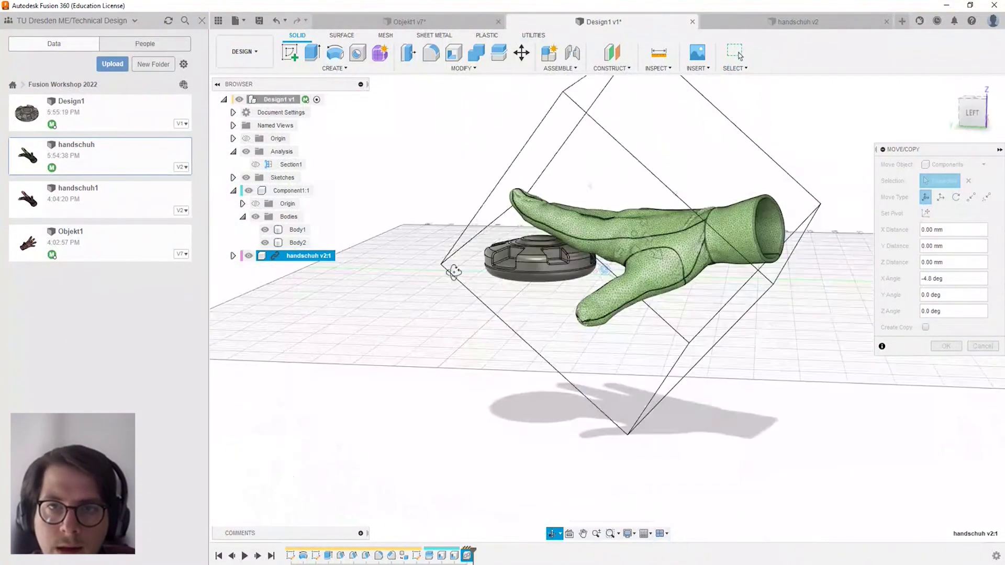
shift+middle_drag(448, 269, 447, 247)
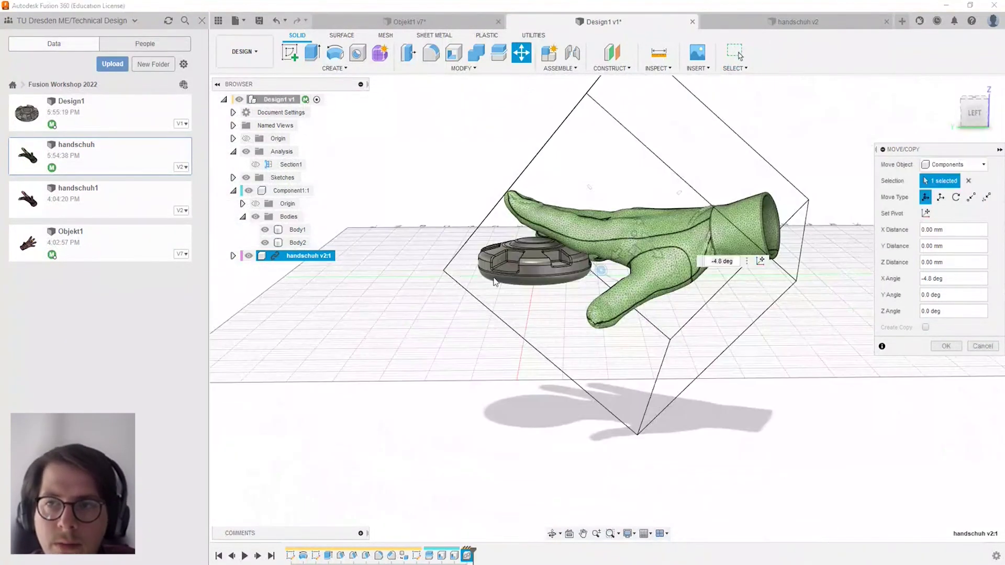
click(937, 343)
Scale the disc's Body1 and Body2 uniformly by 0.5.
scroll(635, 245, up, 2)
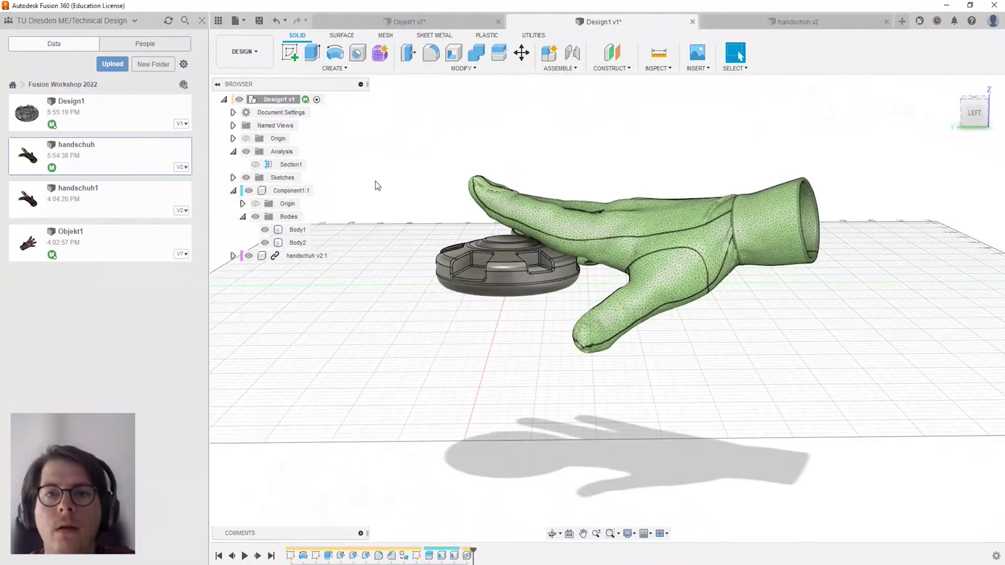
shift+middle_drag(376, 181, 452, 280)
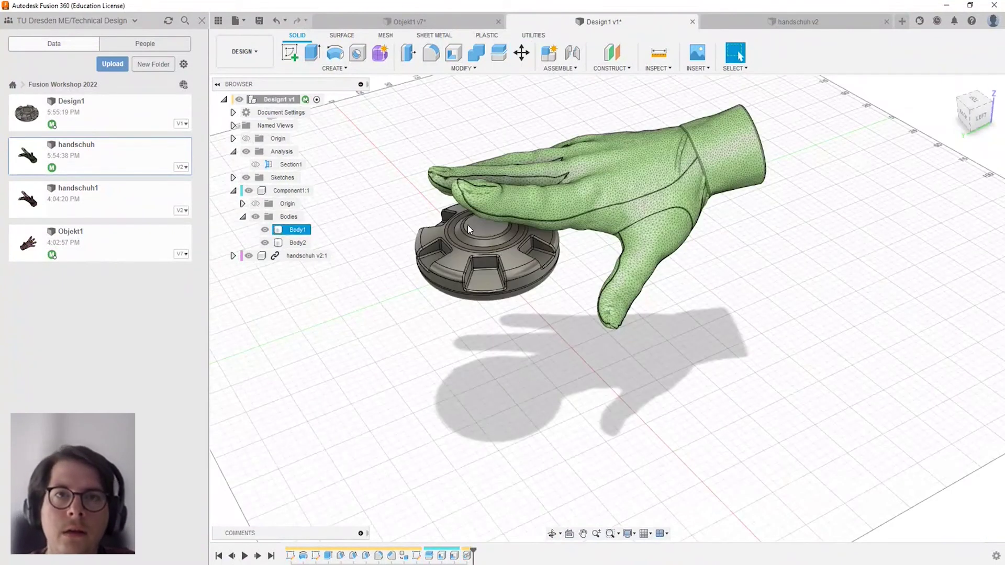
click(456, 68)
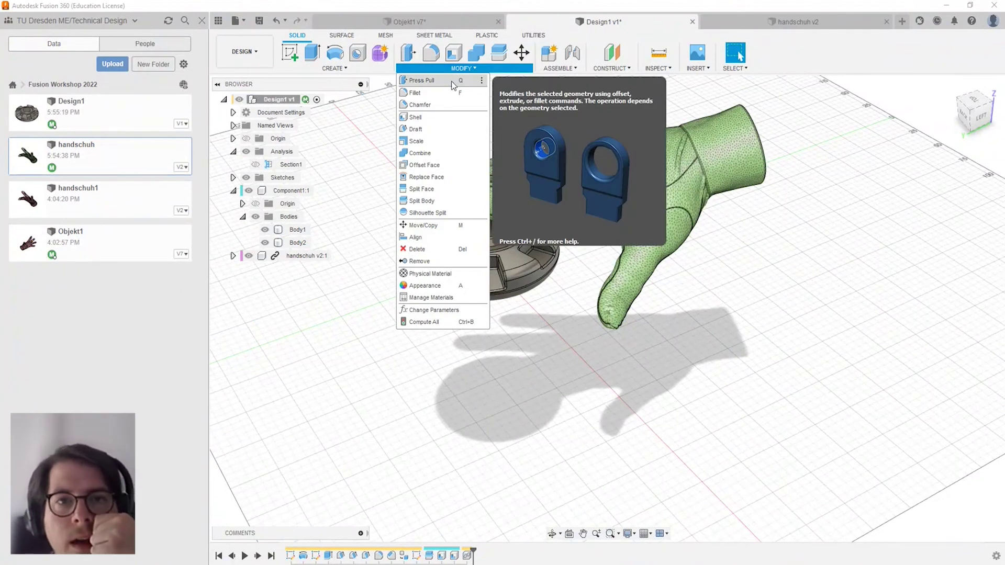
click(445, 141)
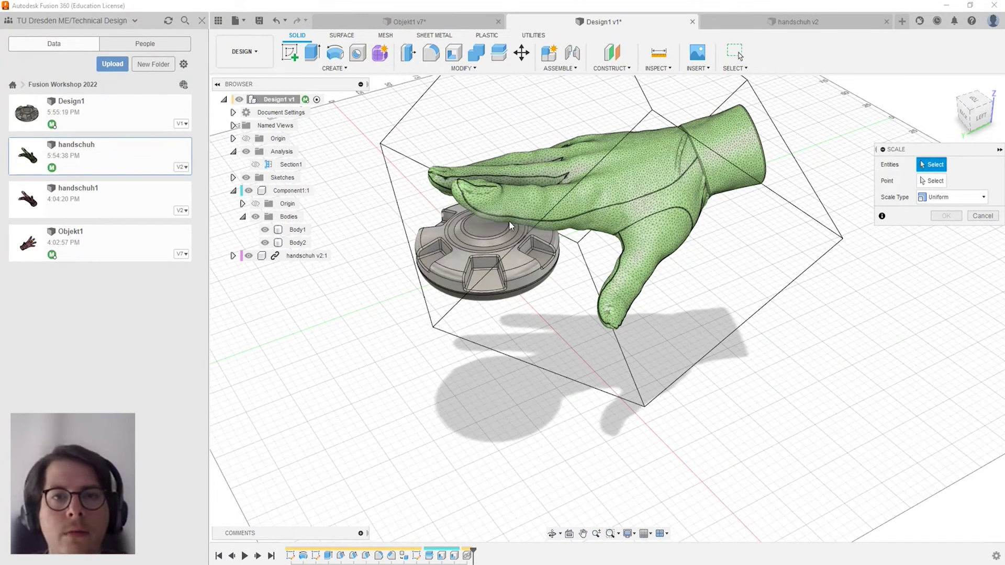
click(483, 243)
click(468, 300)
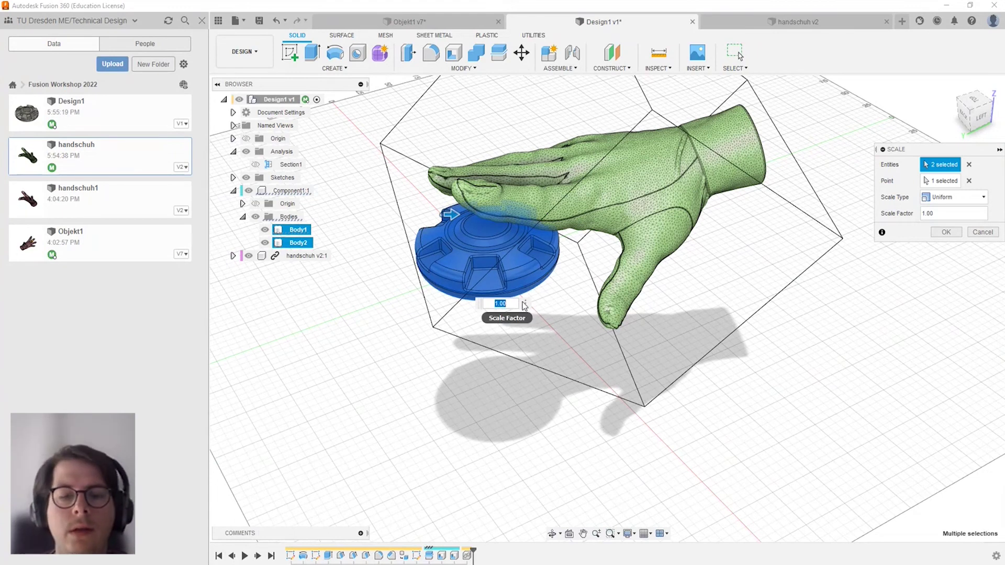
text(0.5)
key(Return)
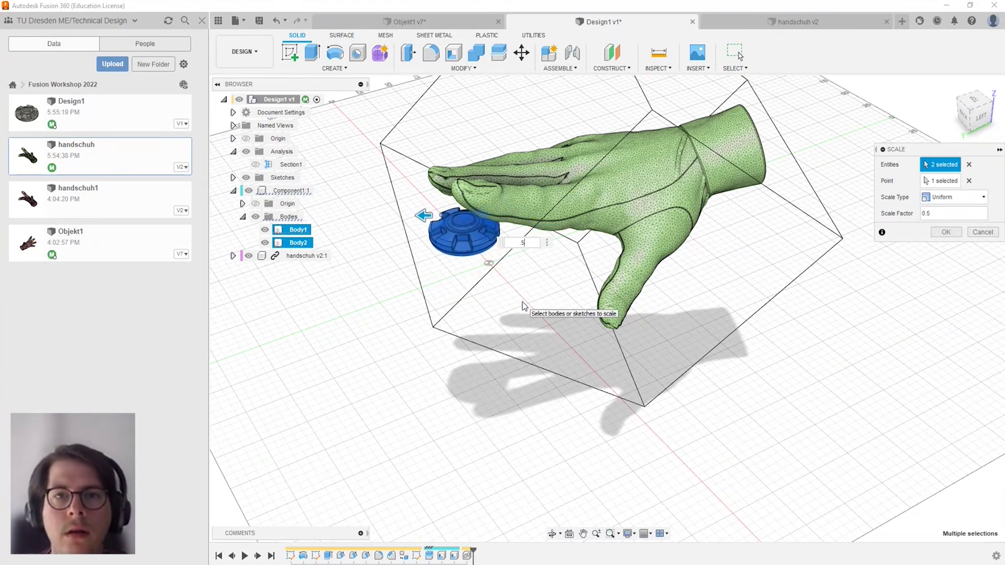
mouse_move(515, 210)
shift+middle_down()
mouse_move(597, 168)
mouse_move(437, 194)
shift+middle_up()
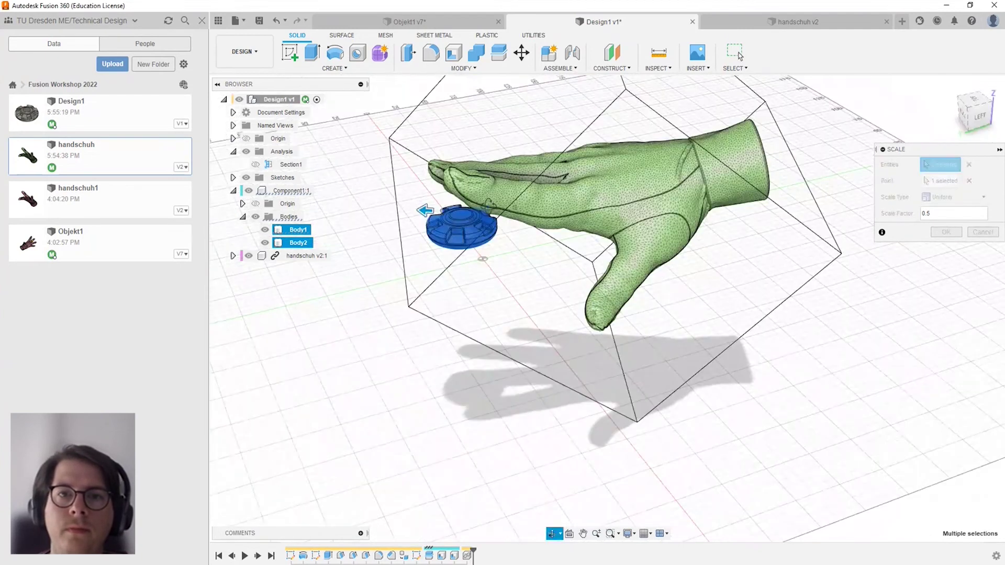
key(Return)
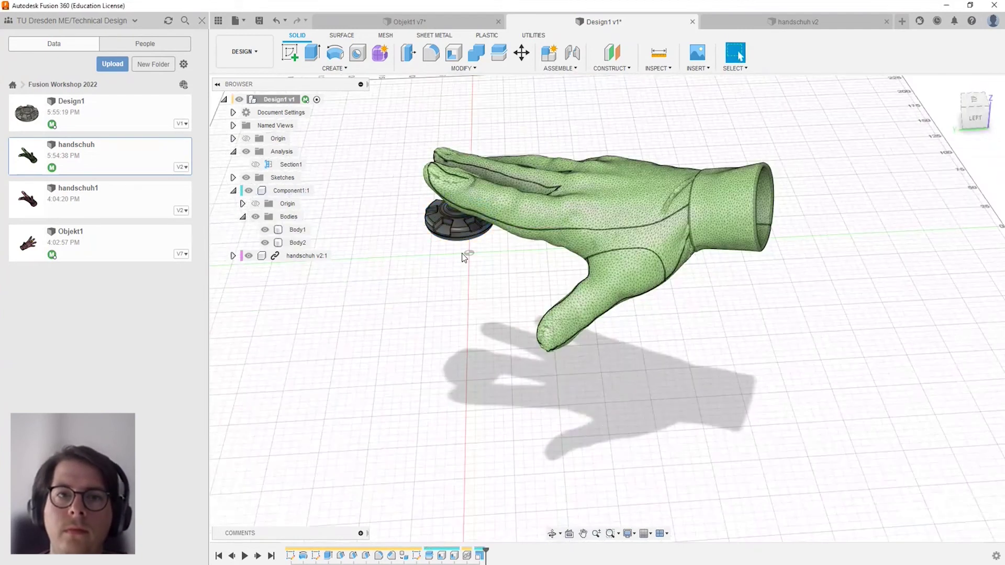
scroll(496, 260, up, 2)
shift+middle_drag(557, 295, 555, 246)
click(314, 256)
click(439, 169)
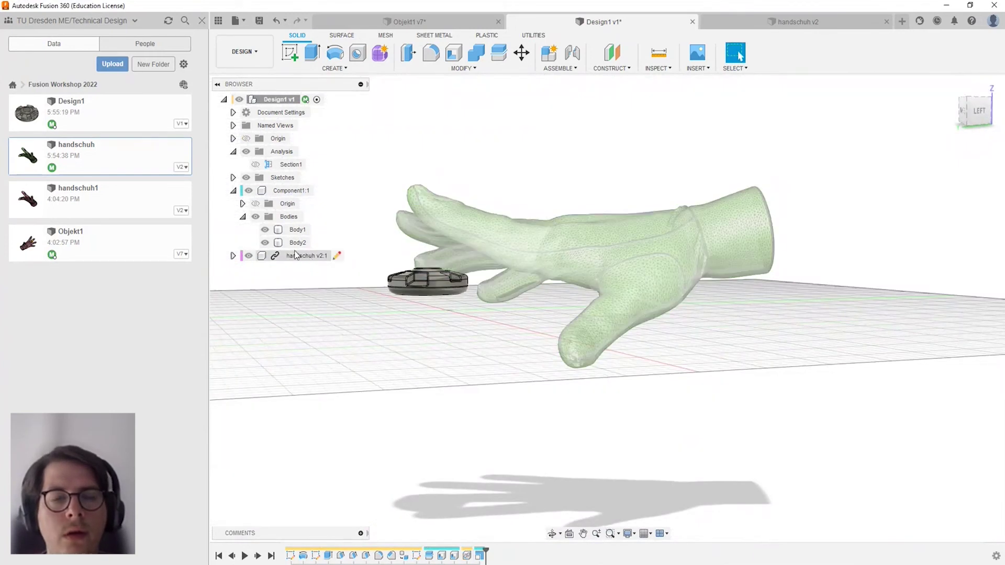
click(819, 21)
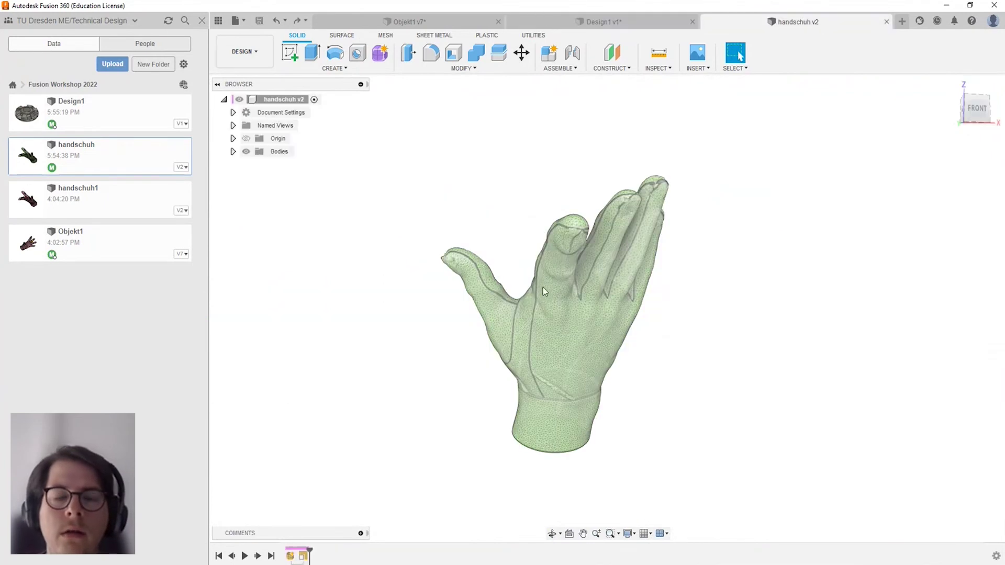
click(584, 23)
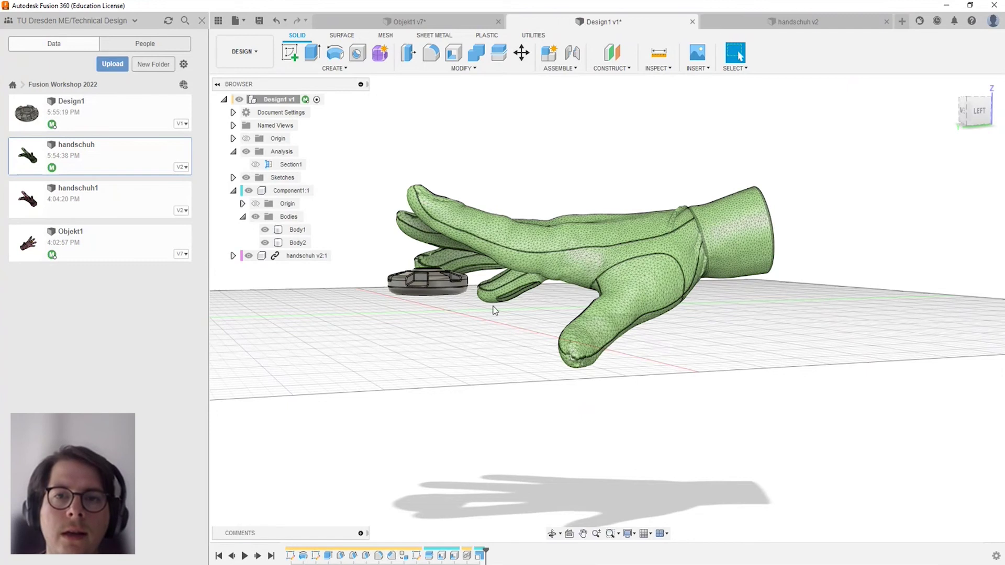
mouse_move(493, 306)
shift+middle_down()
mouse_move(692, 319)
mouse_move(618, 342)
mouse_move(615, 499)
shift+middle_up()
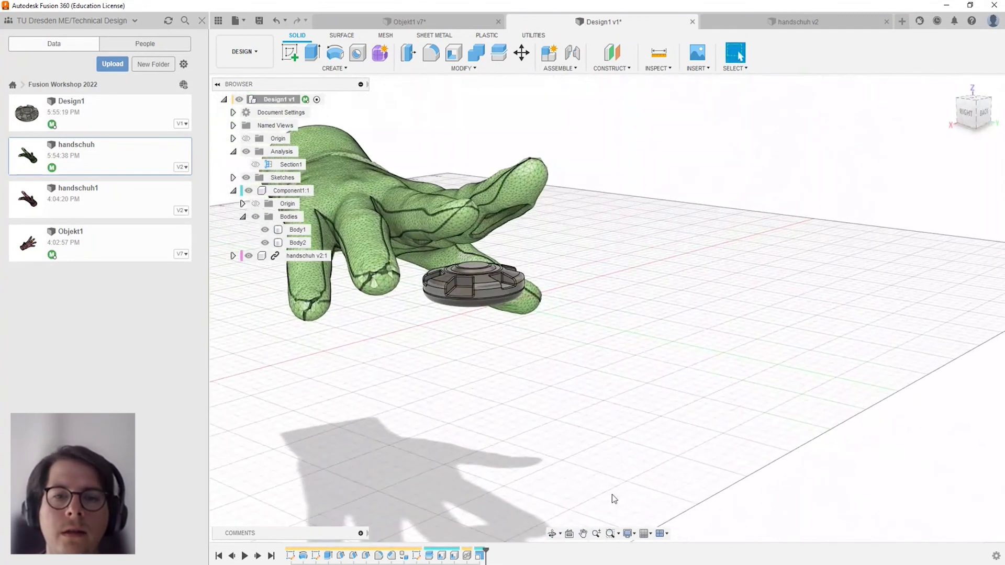
click(482, 556)
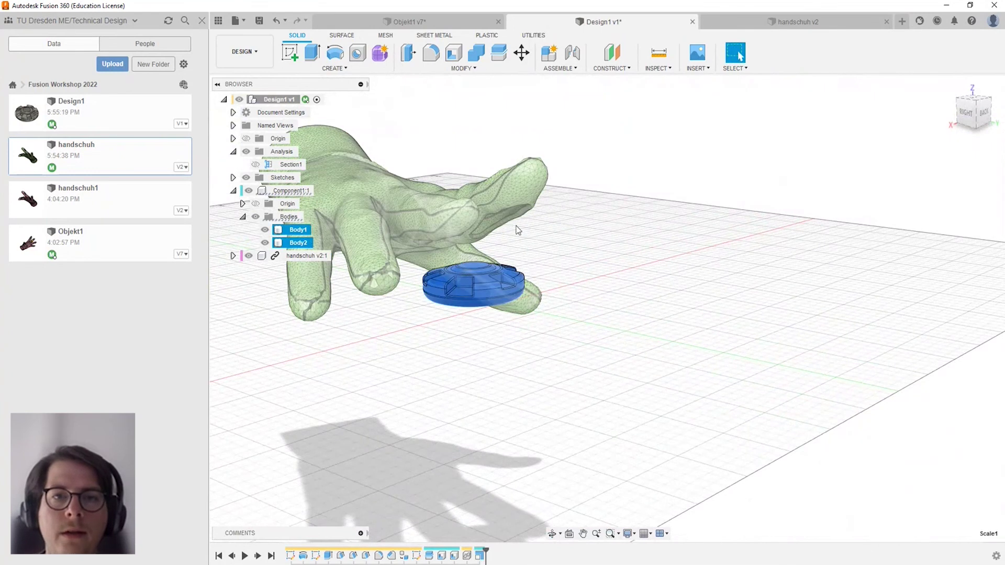
scroll(794, 312, down, 1)
mouse_move(644, 295)
shift+middle_down()
mouse_move(717, 307)
mouse_move(693, 256)
mouse_move(637, 253)
mouse_move(476, 296)
mouse_move(466, 445)
shift+middle_up()
click(694, 282)
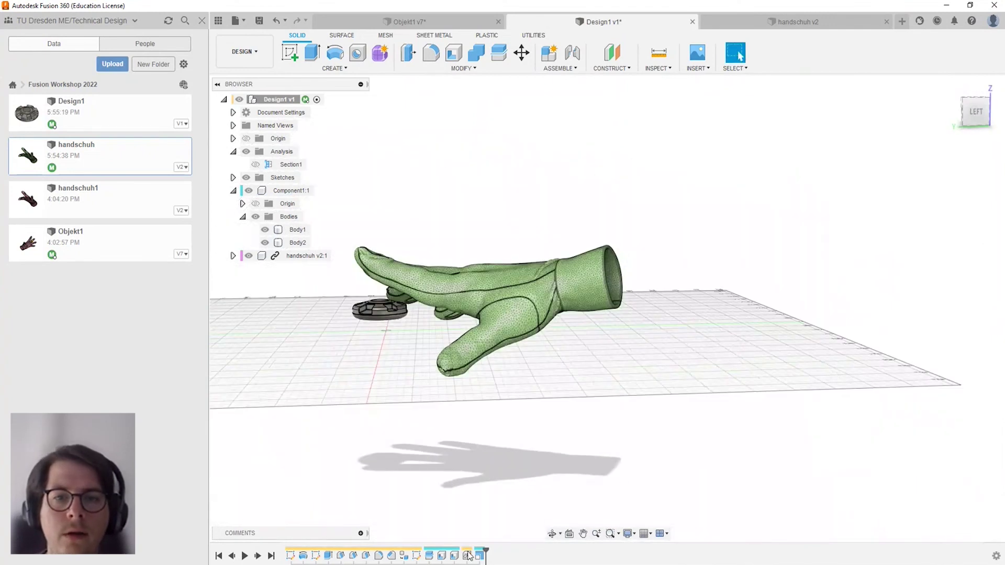
Start a Move in Components mode with the handschuh v2:1 glove selected.
click(522, 53)
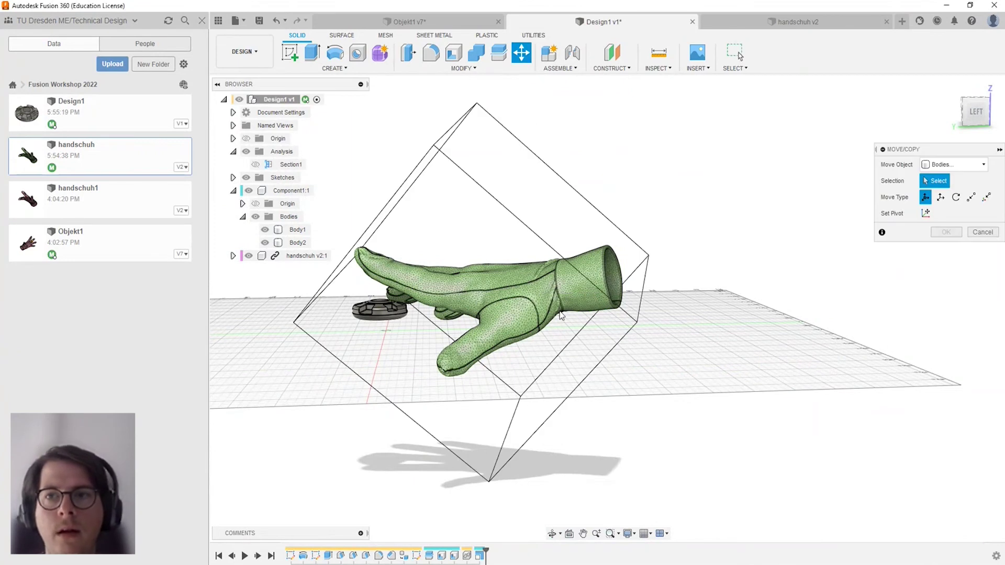
click(956, 165)
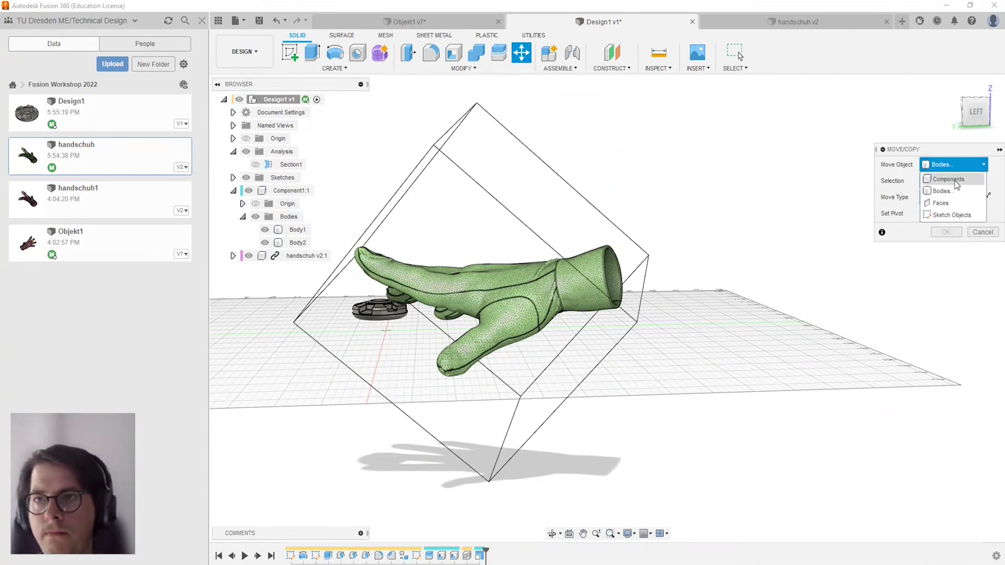
click(955, 181)
click(555, 293)
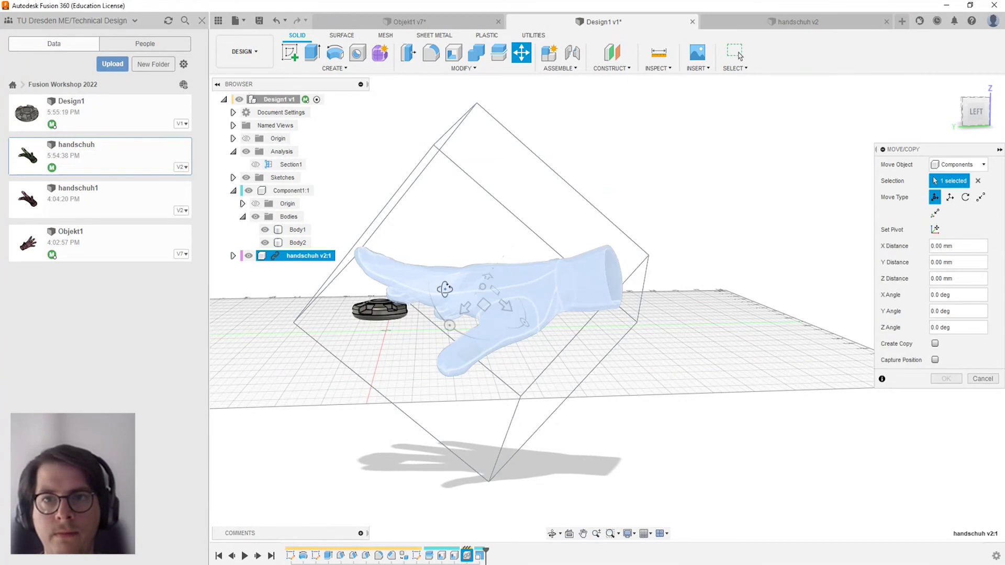
Shift the glove along Z, settling at about 75.91 mm.
shift+middle_drag(444, 289, 466, 321)
drag(466, 321, 354, 344)
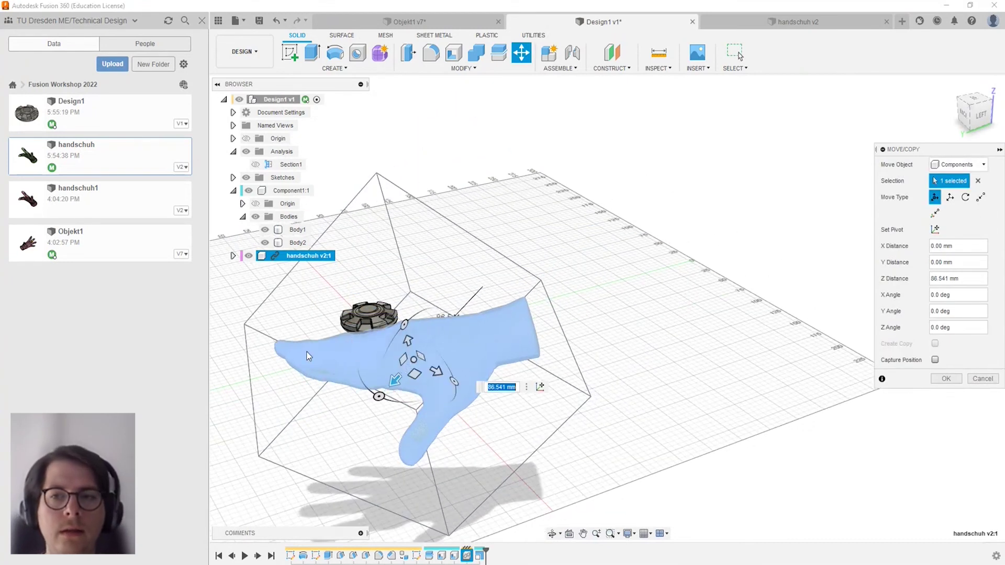
shift+middle_drag(307, 357, 415, 337)
shift+middle_drag(476, 308, 390, 367)
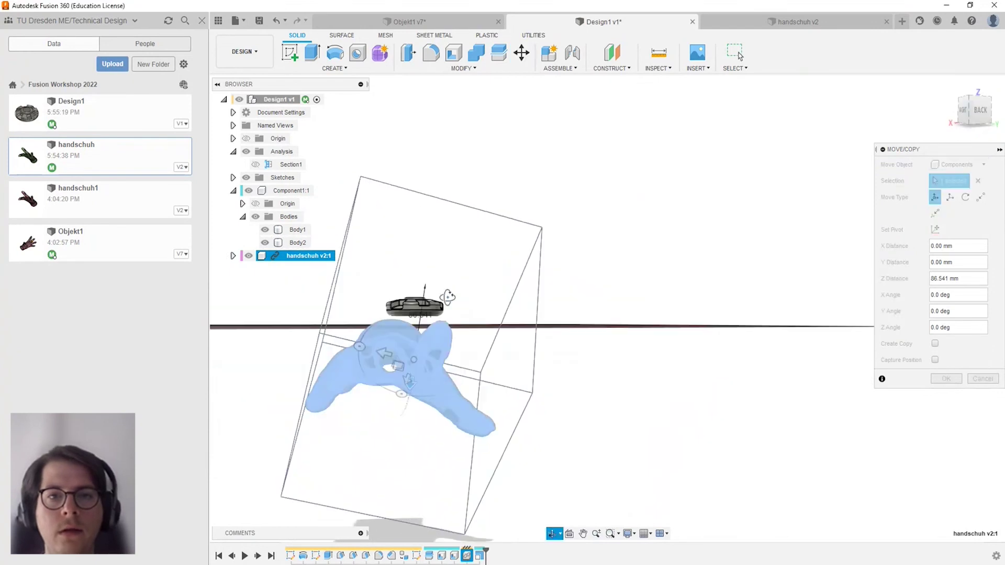
scroll(391, 368, up, 1)
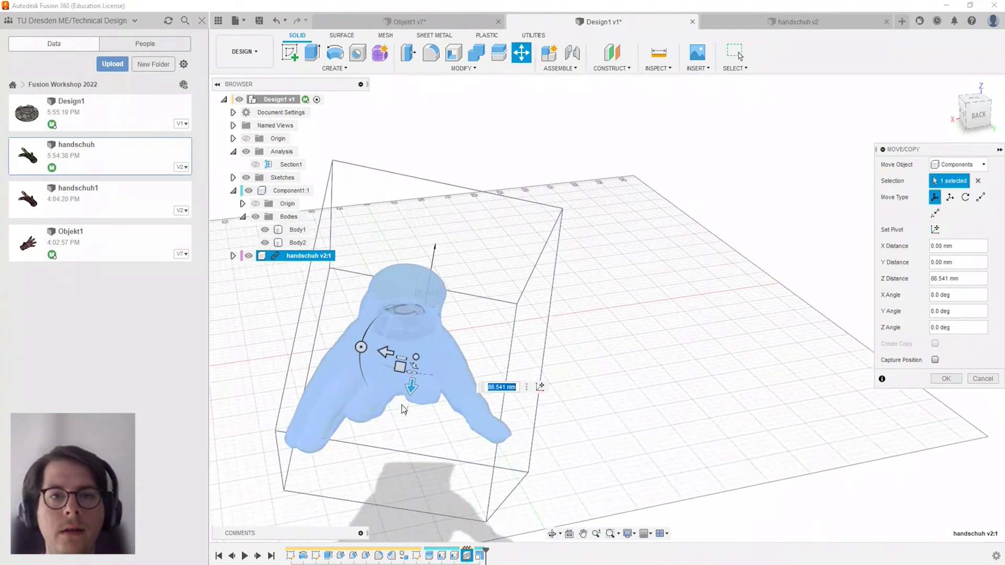
drag(411, 389, 411, 400)
mouse_move(390, 278)
shift+middle_down()
mouse_move(432, 285)
mouse_move(435, 256)
shift+middle_up()
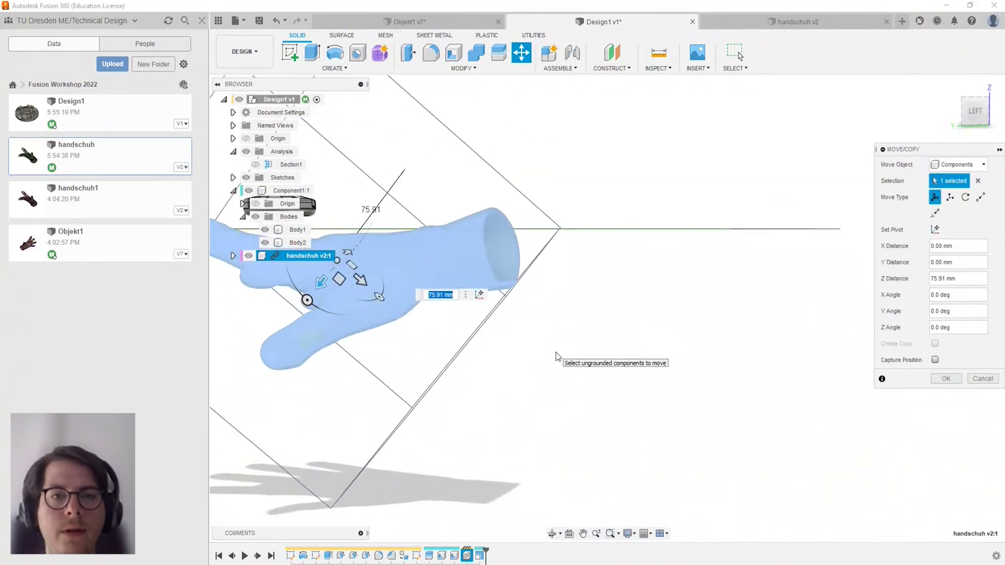
Shift the glove 44.574 mm along X so the disc is above the hand, and confirm.
shift+middle_drag(408, 188, 435, 203)
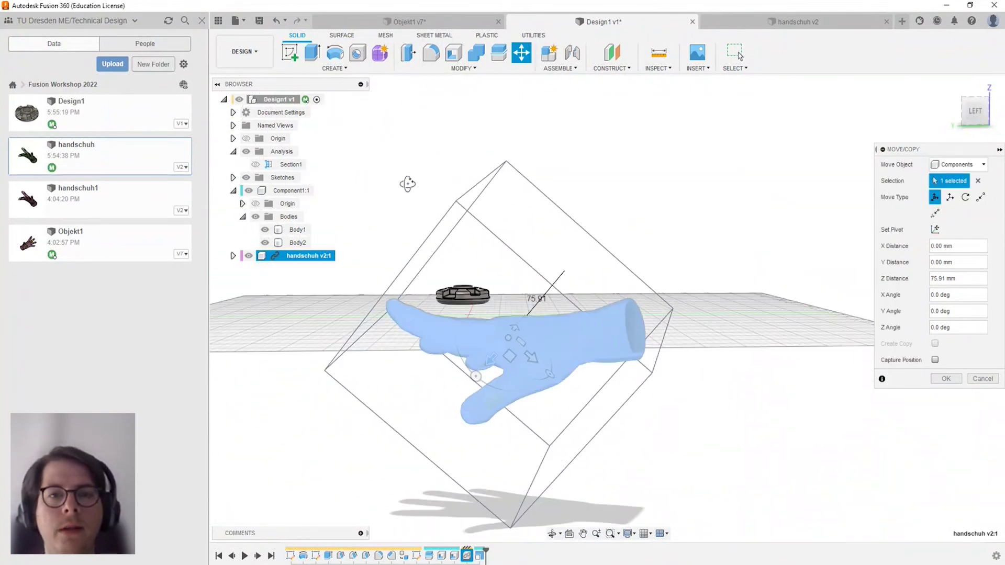
scroll(440, 299, up, 1)
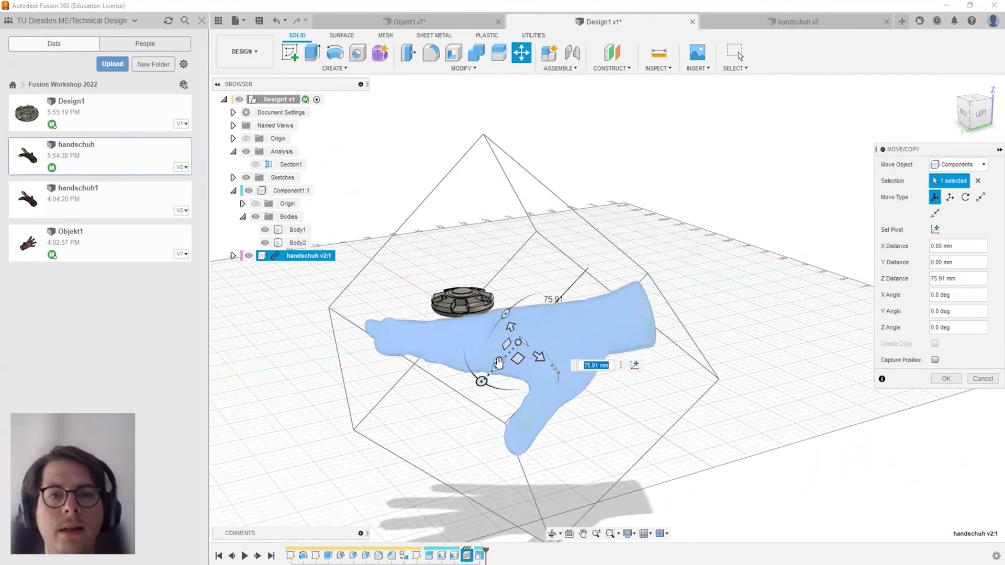
drag(499, 362, 469, 381)
mouse_move(484, 358)
shift+middle_down()
mouse_move(394, 289)
mouse_move(464, 352)
shift+middle_up()
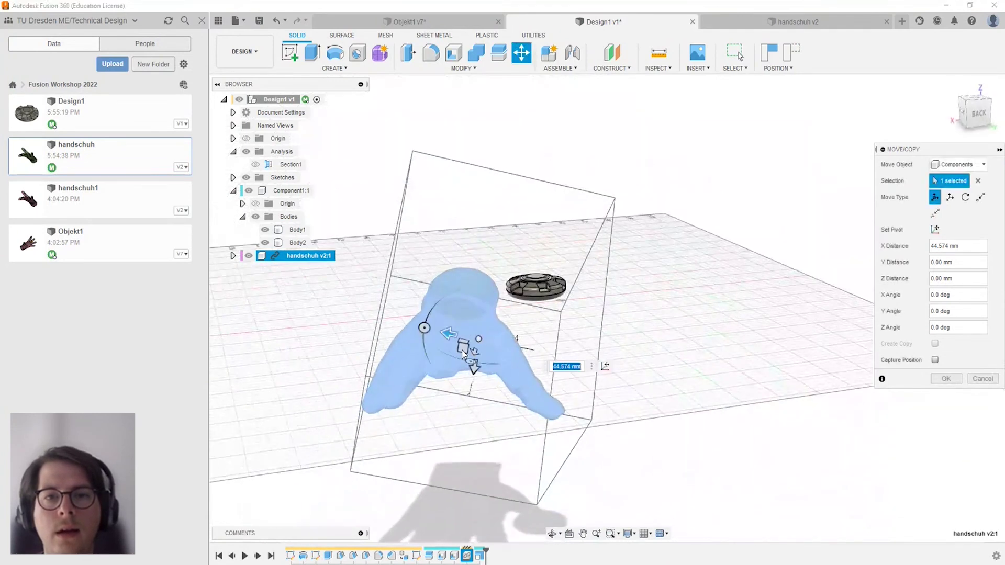
mouse_move(474, 372)
mouse_down()
mouse_move(464, 338)
mouse_move(507, 301)
mouse_move(523, 321)
mouse_up()
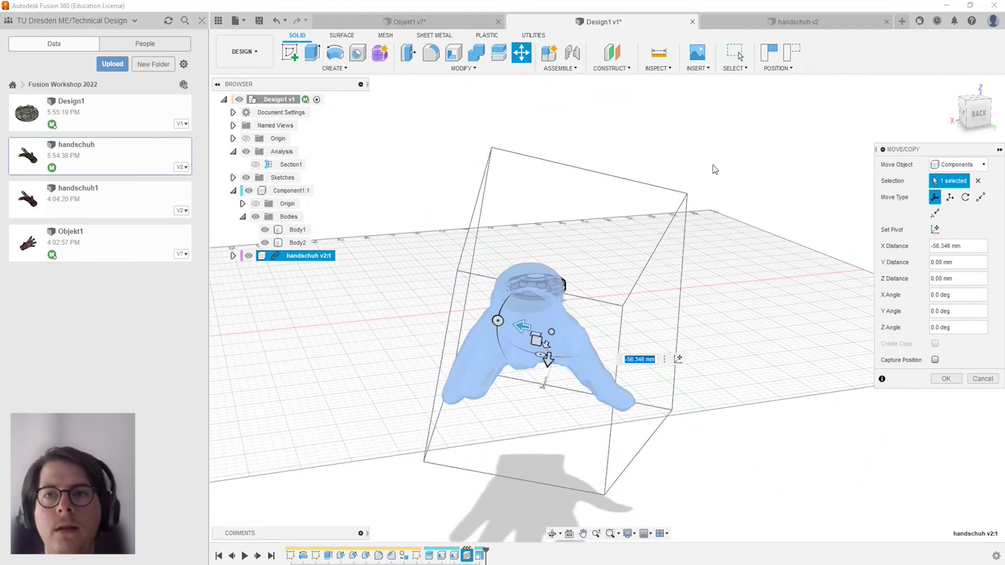
click(948, 379)
shift+middle_drag(759, 292, 659, 287)
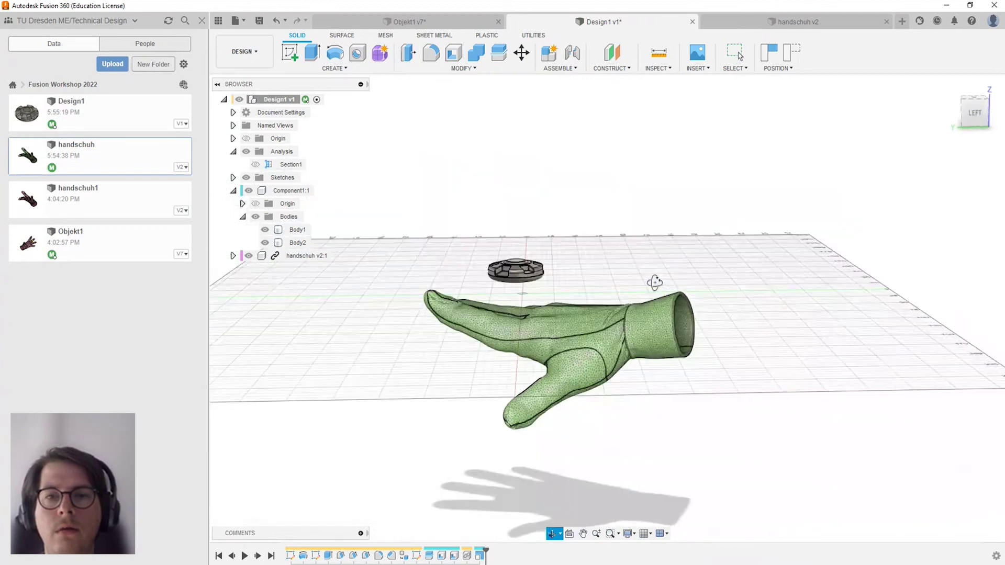
Free-move the glove component, rotating it -25.5° about Z.
click(586, 351)
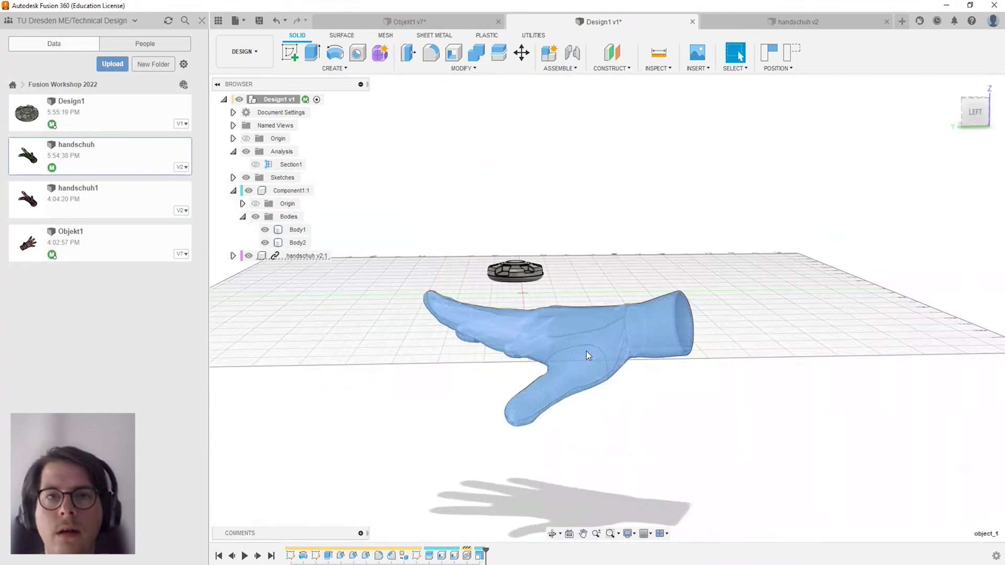
click(521, 54)
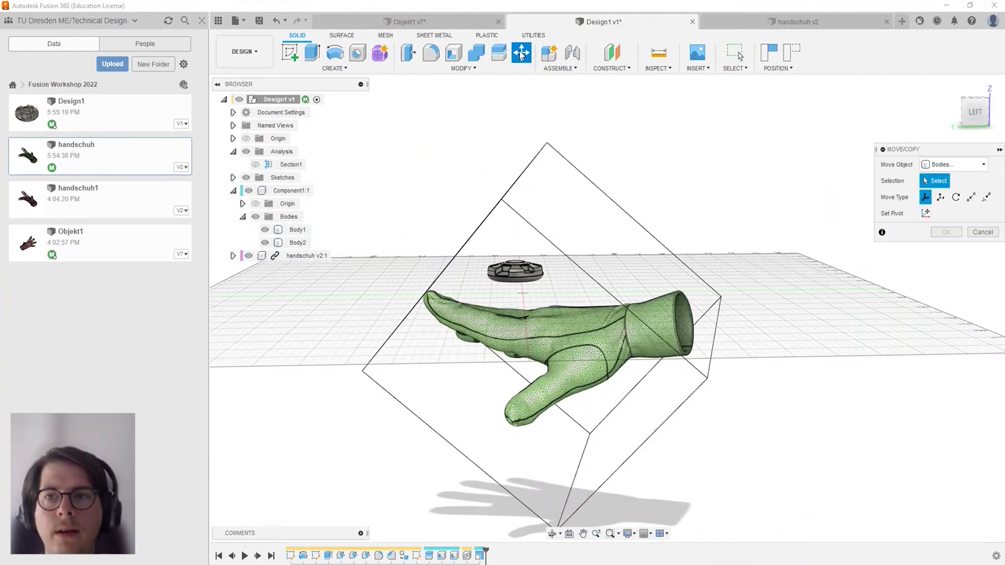
click(942, 197)
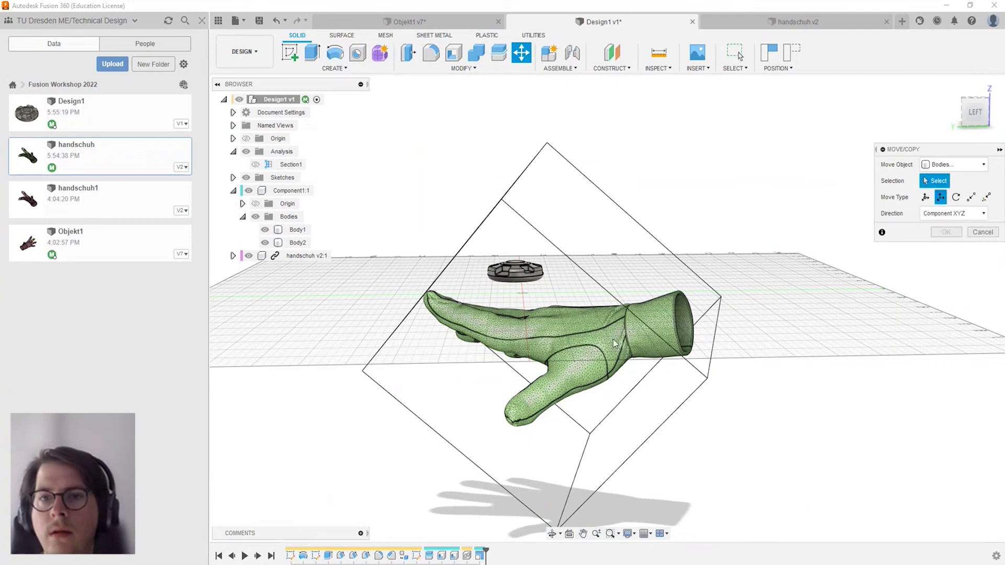
click(979, 164)
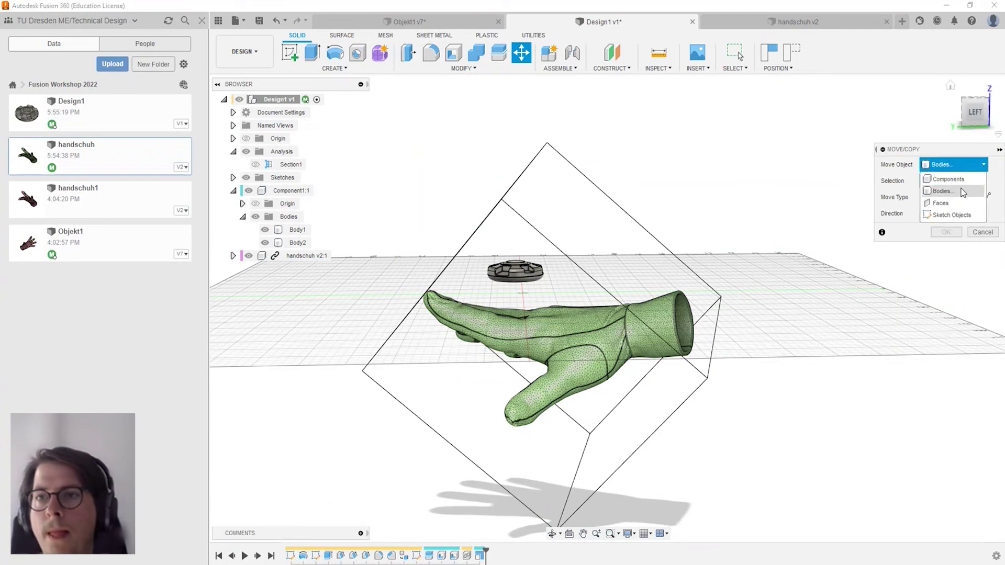
click(948, 179)
click(480, 331)
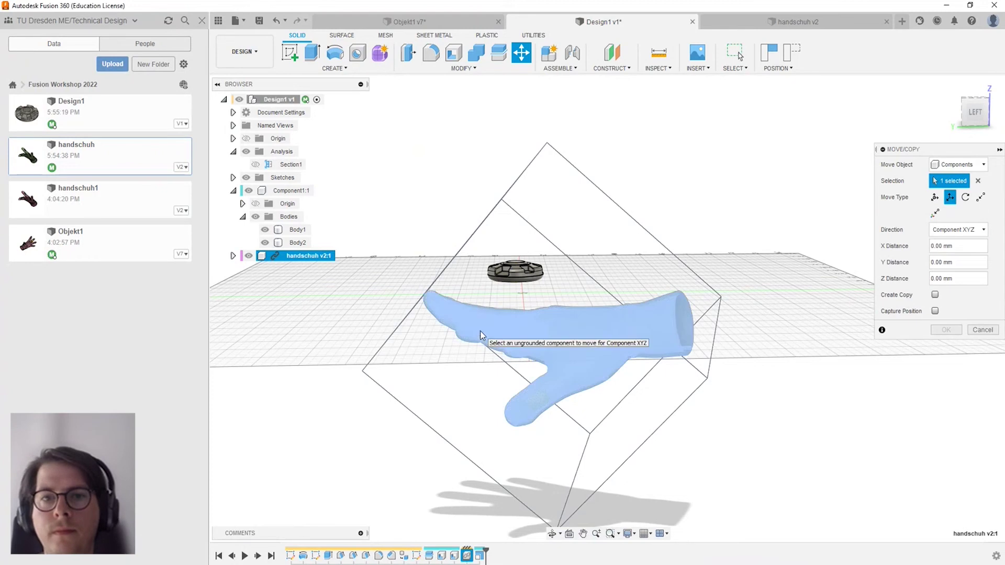
click(935, 198)
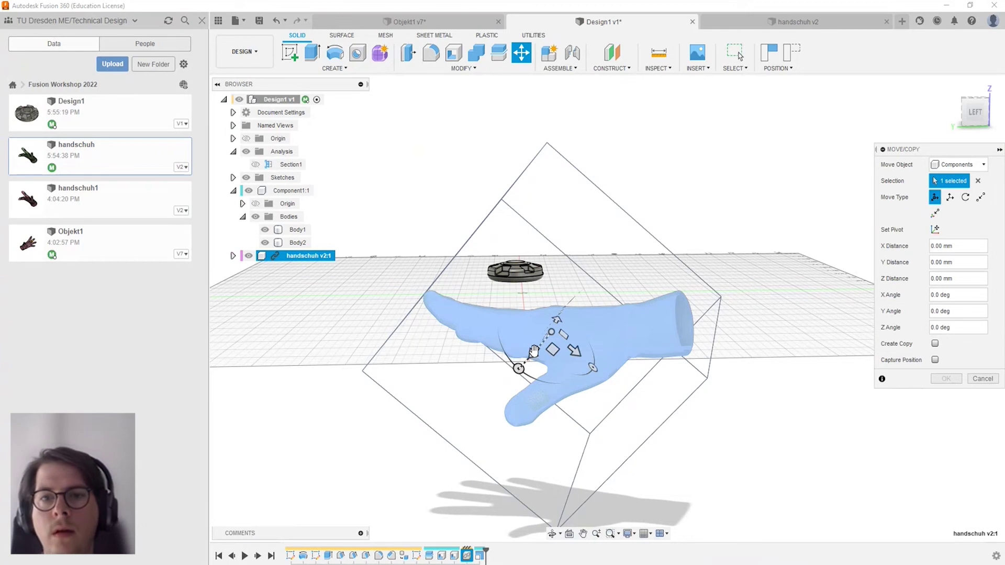
drag(592, 368, 642, 298)
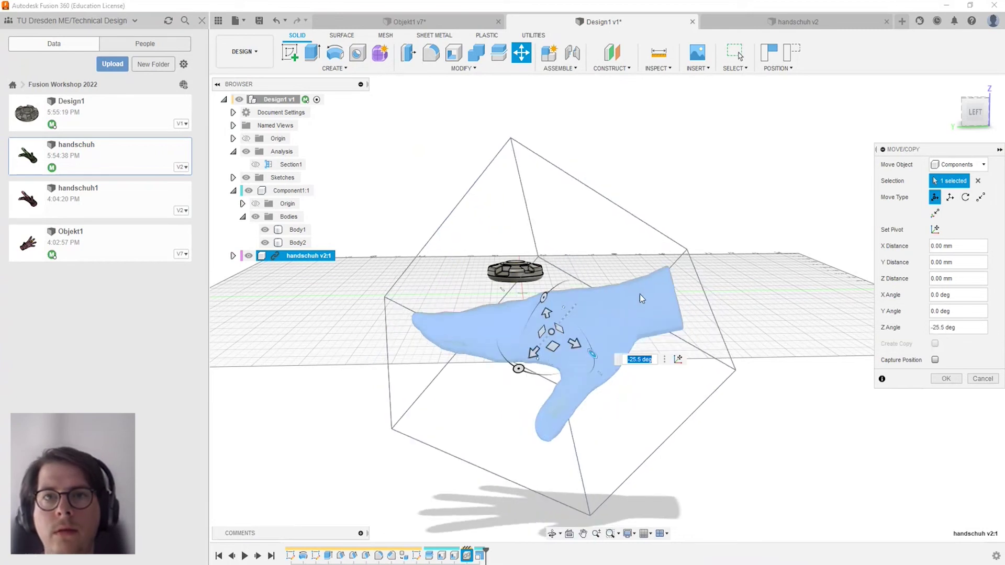
click(946, 379)
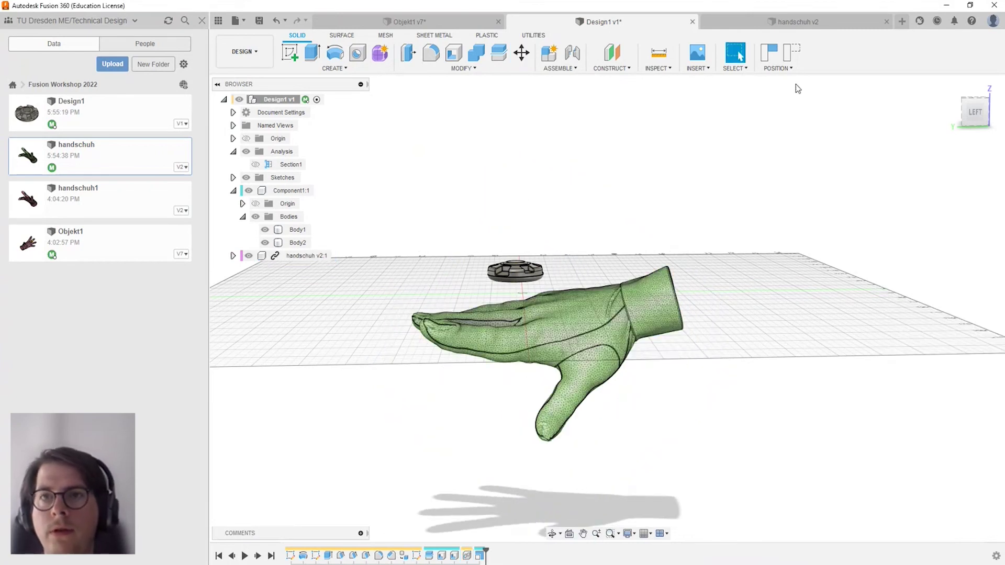
Reopen Move on the glove and cancel it without changes.
click(553, 369)
click(525, 53)
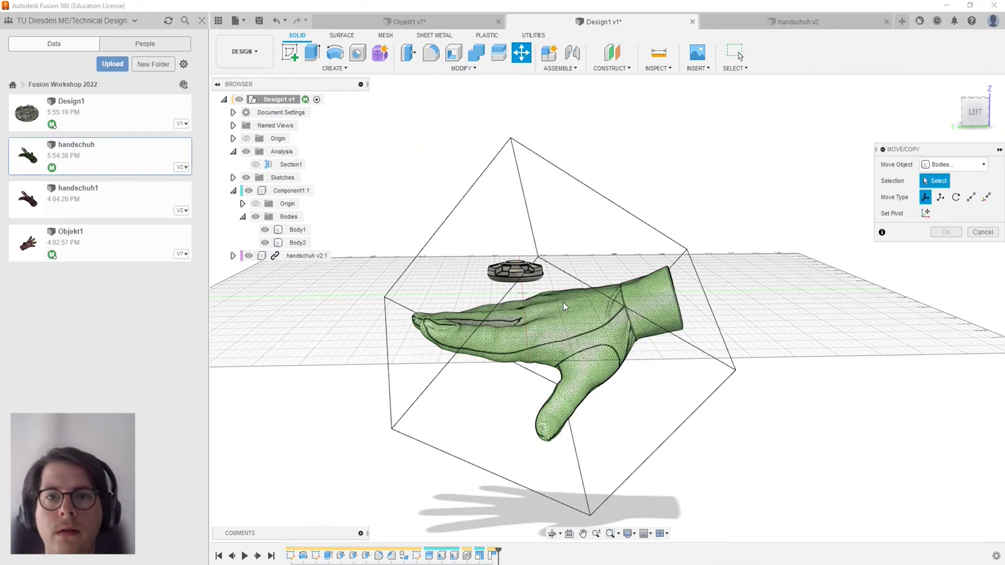
click(985, 231)
shift+middle_drag(508, 374, 581, 286)
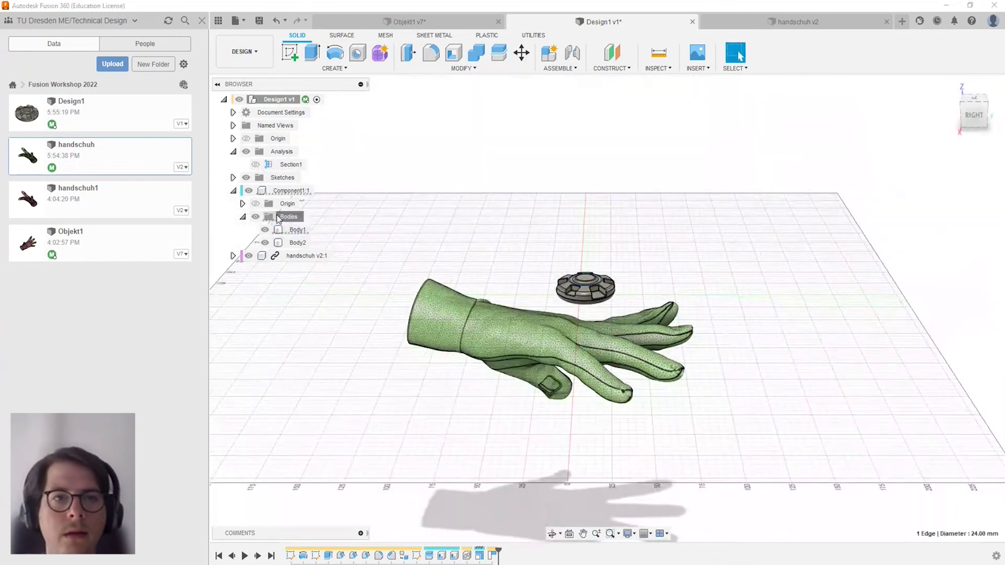
Select Component1:1 and slide the disc down onto the back of the hand.
click(283, 190)
right_click(283, 190)
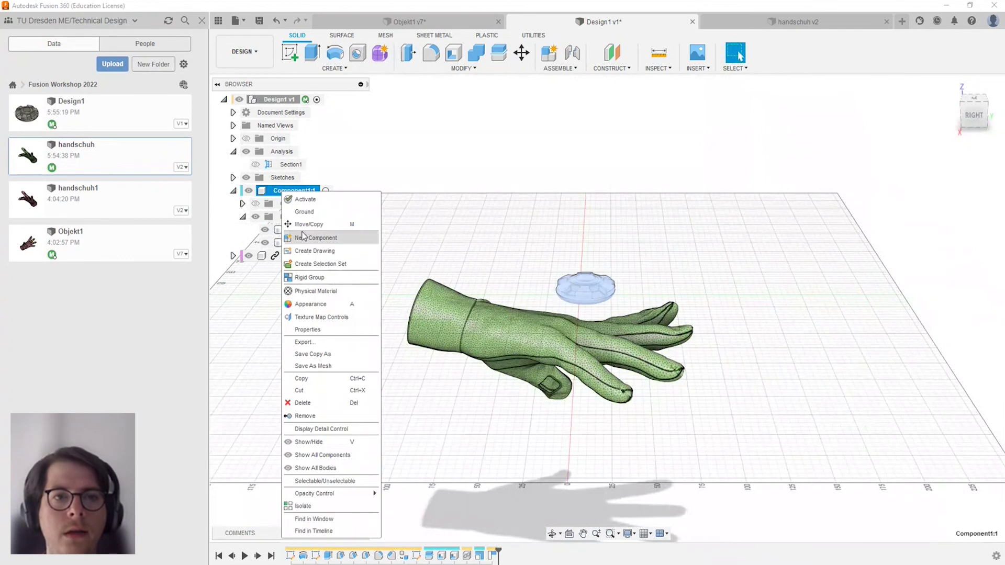
key(Escape)
key(m)
mouse_move(586, 233)
mouse_down()
mouse_move(585, 281)
mouse_move(550, 309)
mouse_up()
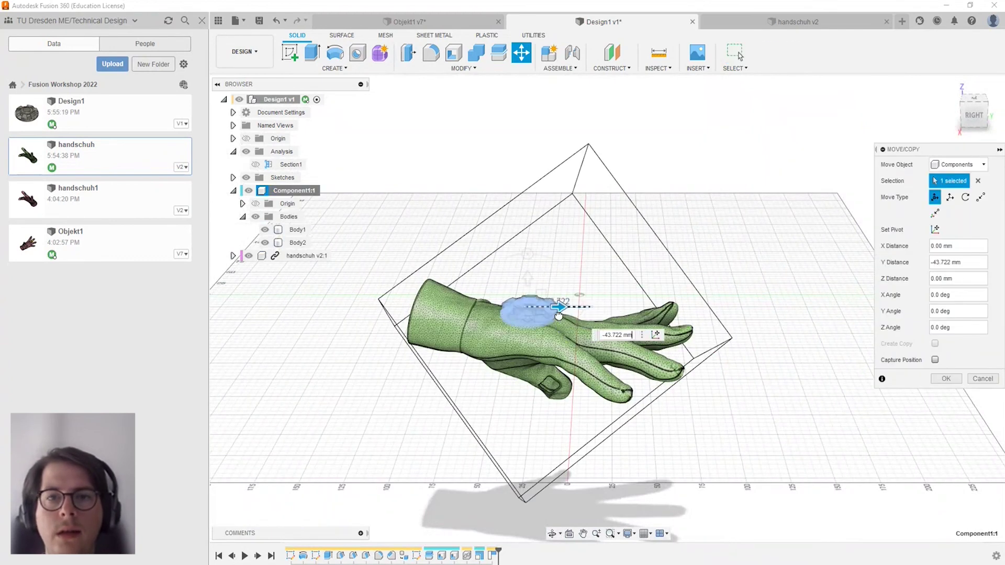
mouse_move(695, 411)
shift+middle_down()
mouse_move(594, 361)
mouse_move(586, 372)
mouse_move(449, 377)
mouse_move(524, 340)
mouse_move(576, 302)
mouse_move(572, 294)
mouse_move(476, 359)
mouse_move(543, 353)
mouse_move(643, 428)
shift+middle_up()
scroll(586, 372, up, 3)
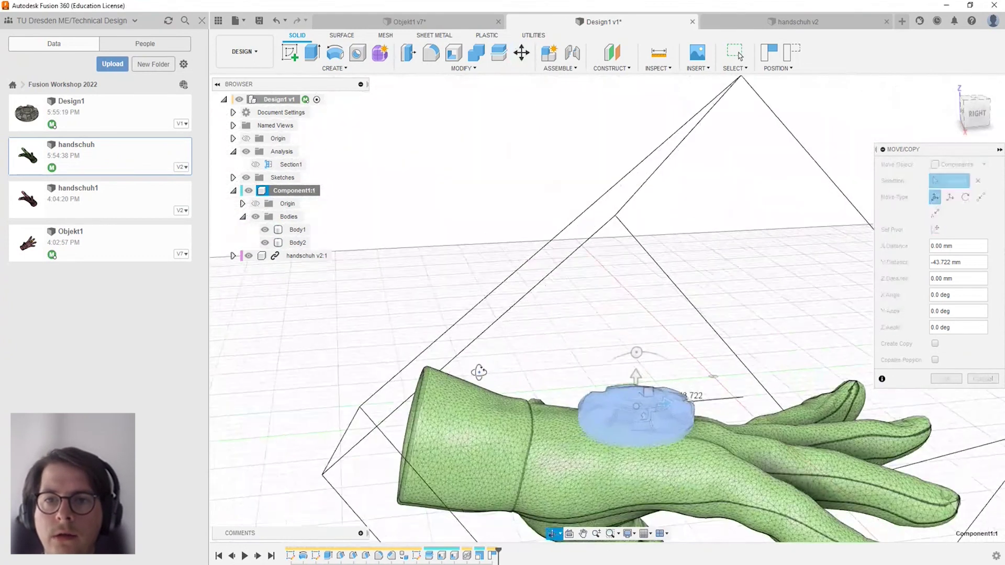
Tilt the disc about its X and Y axes to match the hand's slope.
drag(636, 355, 647, 352)
scroll(601, 442, up, 2)
scroll(601, 442, up, 2)
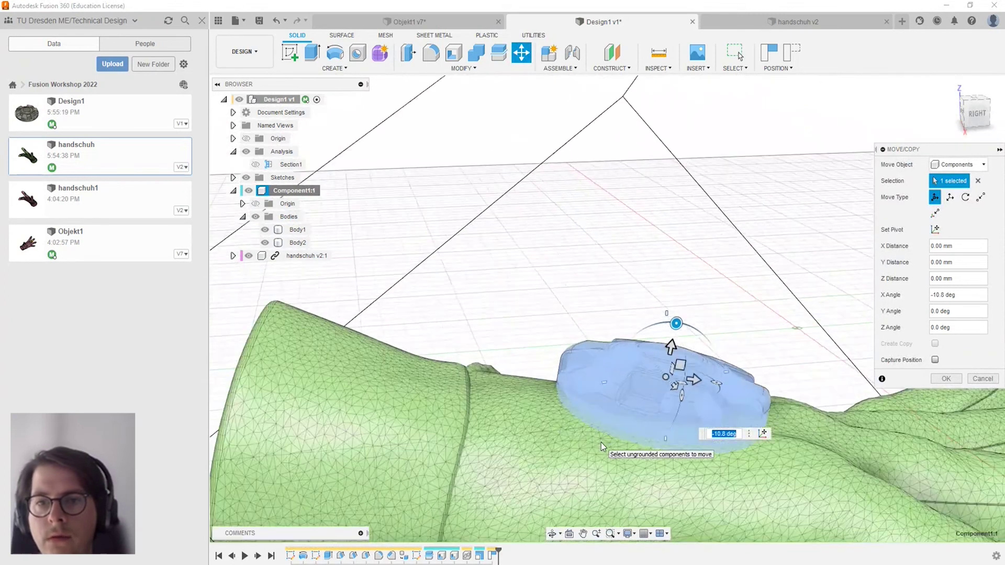
shift+middle_drag(601, 442, 674, 460)
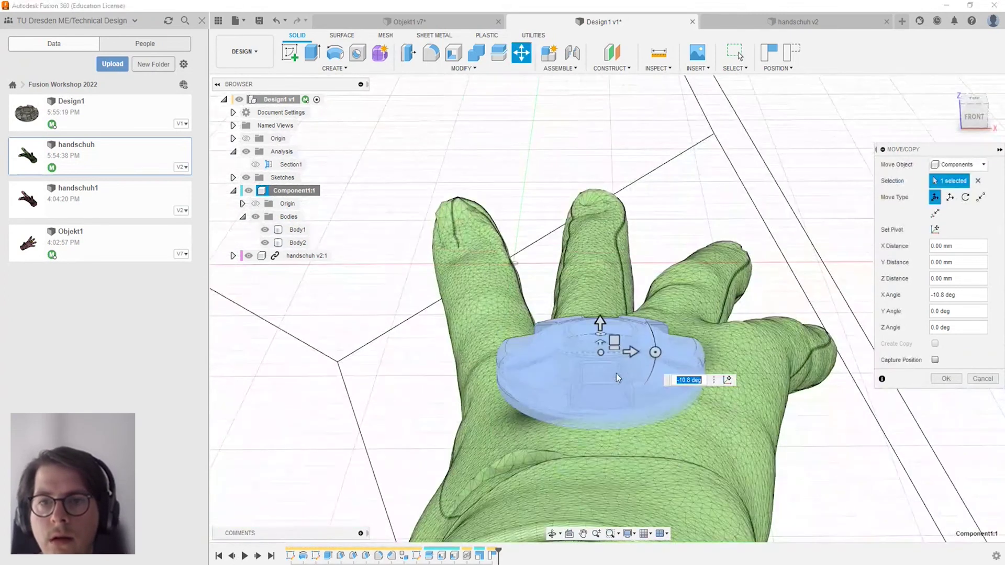
drag(654, 352, 654, 349)
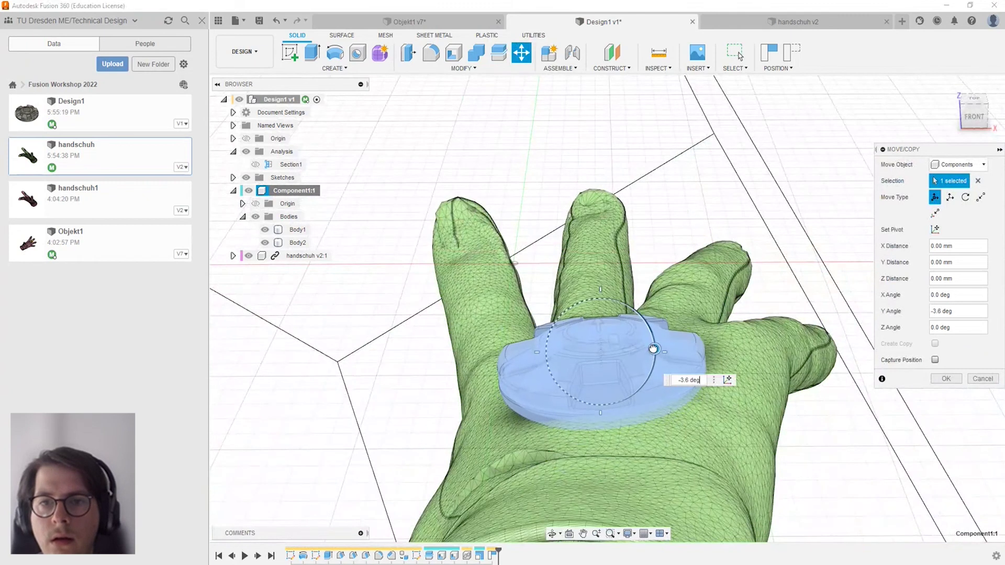
shift+middle_drag(654, 347, 498, 362)
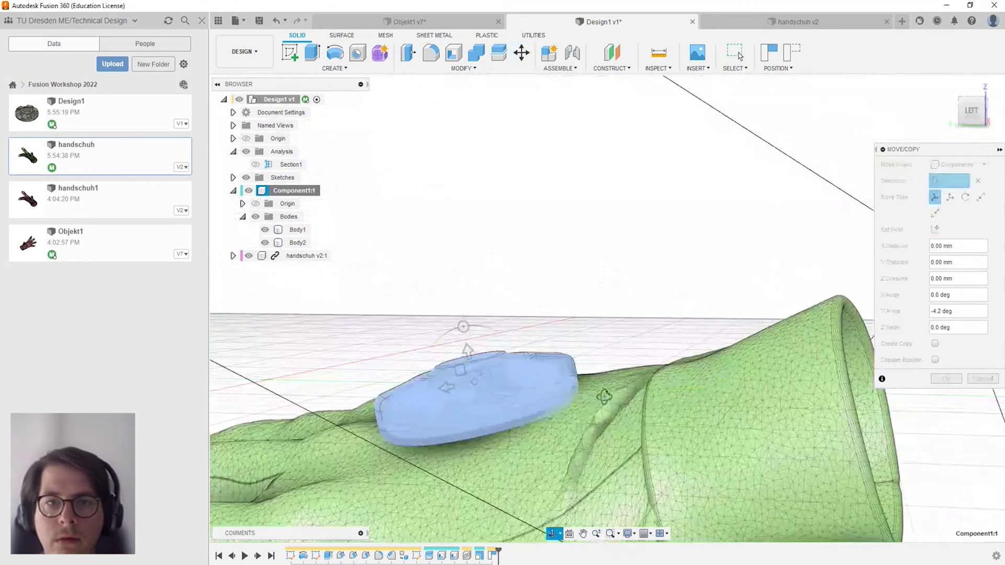
drag(446, 327, 445, 330)
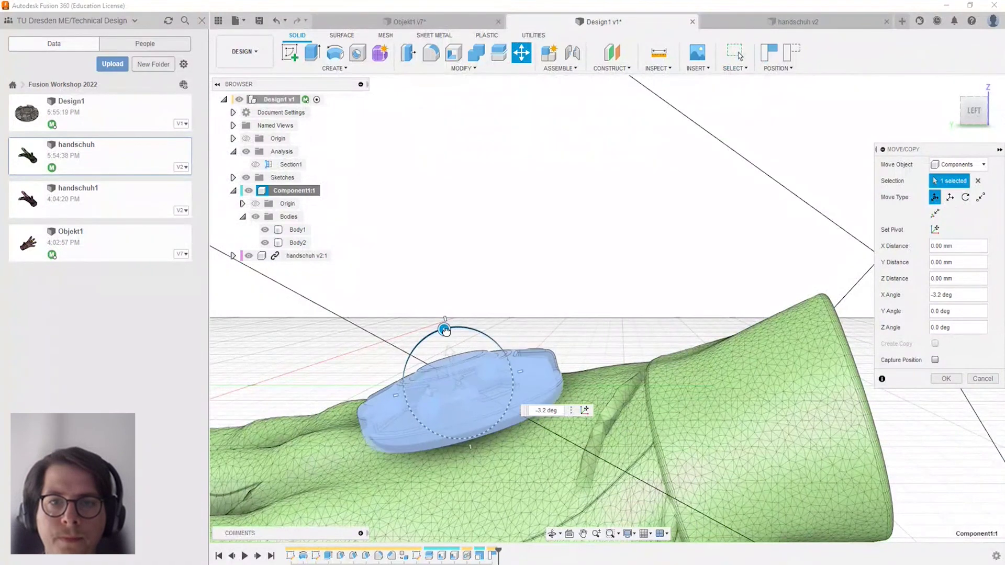
drag(425, 390, 443, 386)
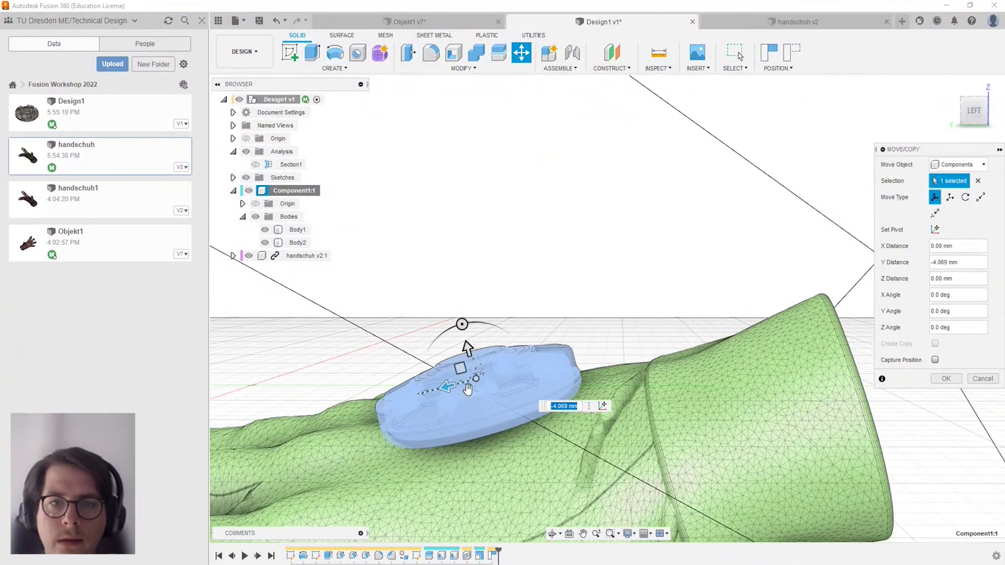
Fine-tune the disc with a -6° tilt and a 1.76 mm Z shift to seat it.
mouse_move(466, 385)
shift+middle_down()
mouse_move(561, 372)
mouse_move(841, 457)
shift+middle_up()
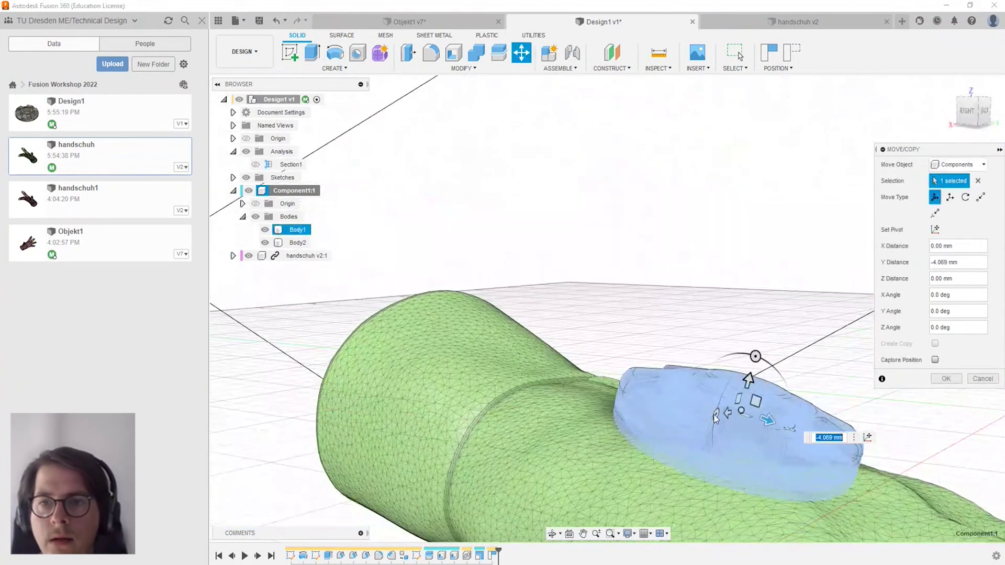
click(715, 413)
drag(716, 408, 716, 408)
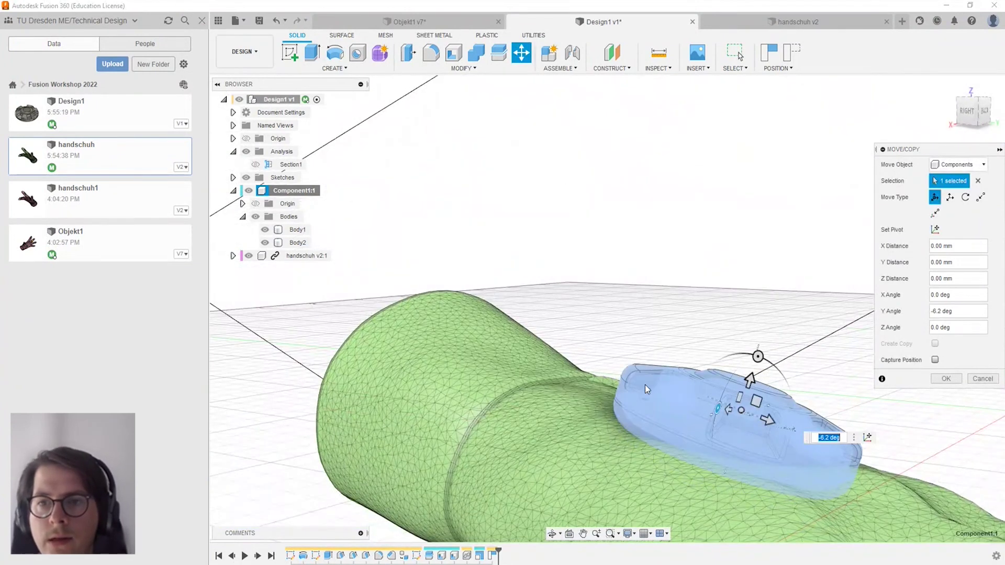
drag(750, 378, 748, 372)
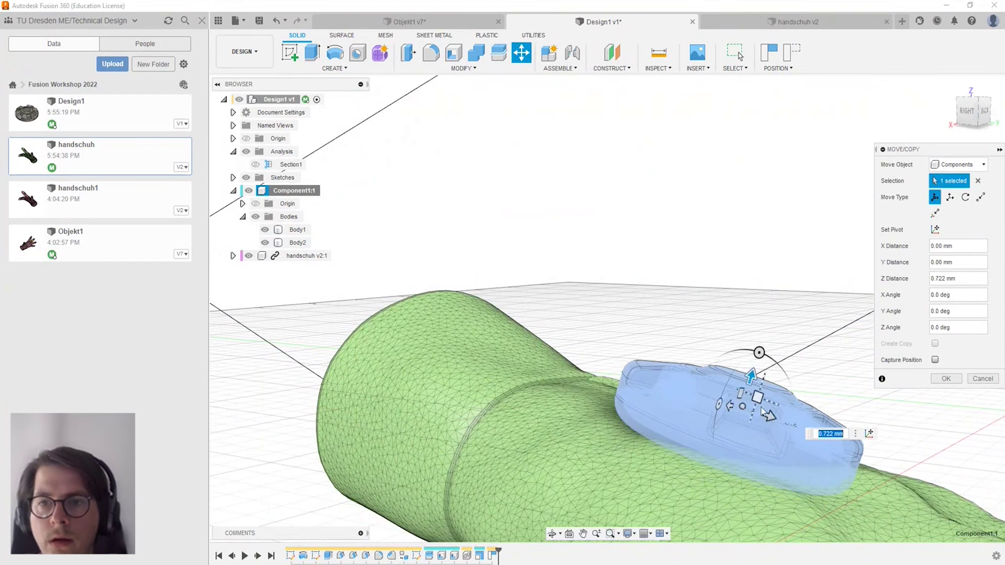
drag(749, 407, 700, 394)
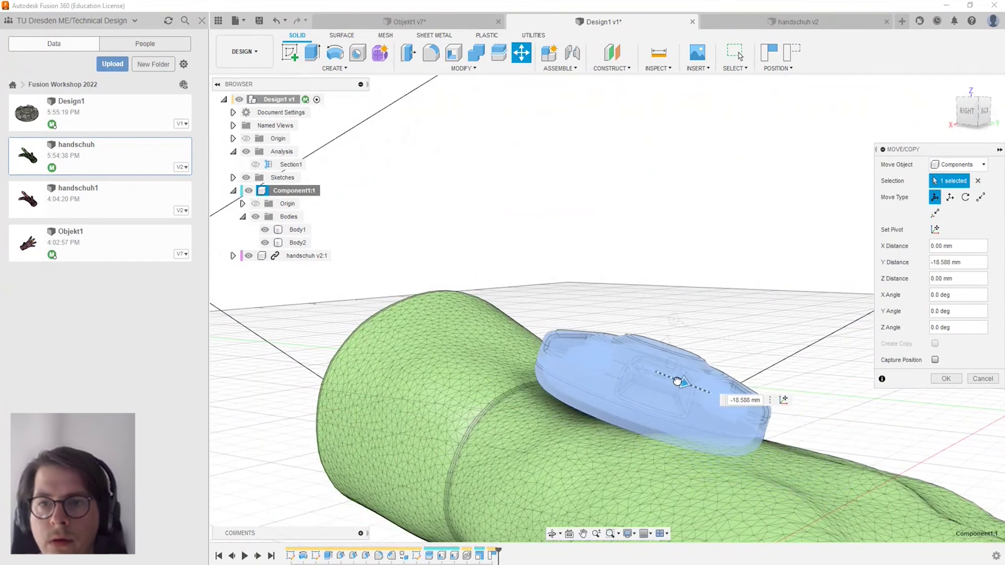
mouse_move(644, 421)
shift+middle_down()
mouse_move(492, 430)
mouse_move(539, 422)
shift+middle_up()
drag(611, 341, 615, 342)
text(0)
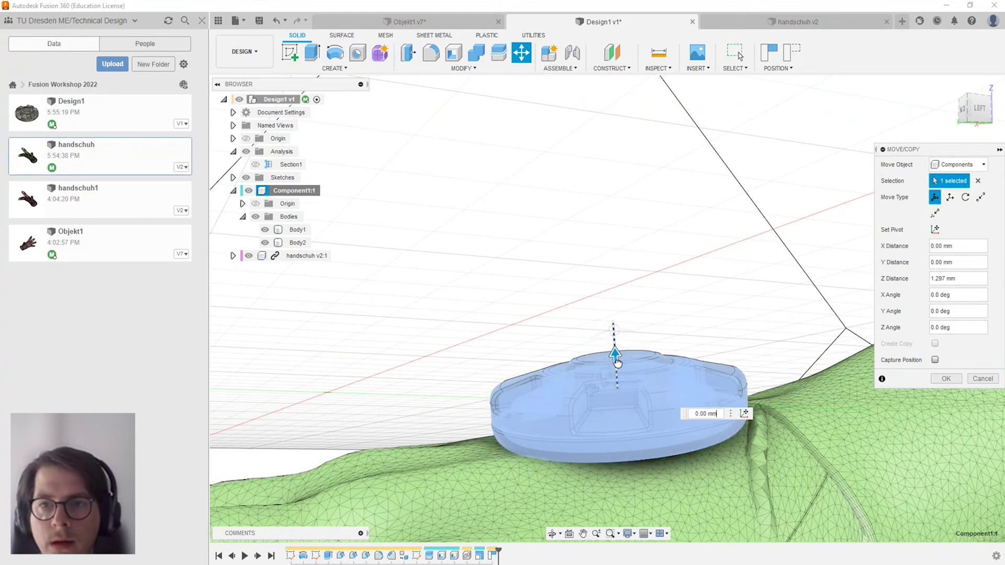
drag(618, 365, 616, 351)
mouse_move(579, 462)
shift+middle_down()
mouse_move(735, 477)
mouse_move(968, 412)
shift+middle_up()
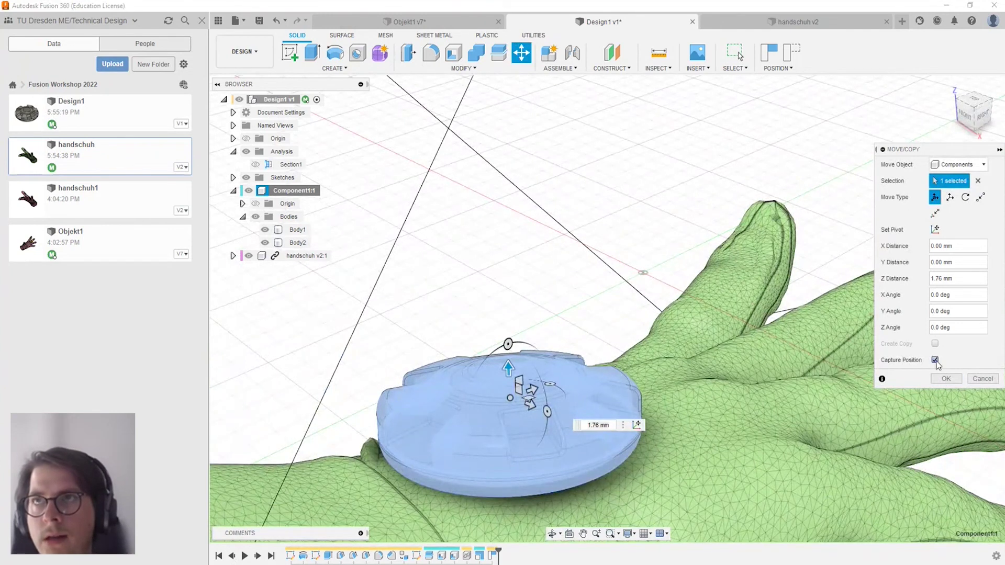
Commit the disc's new position on the back of the glove.
click(929, 383)
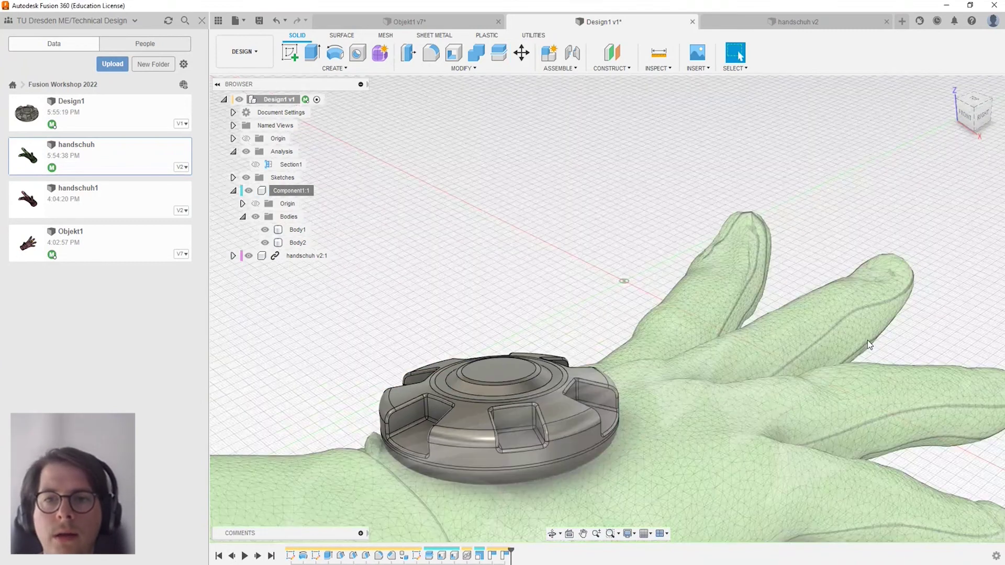
scroll(776, 348, down, 3)
click(776, 348)
mouse_move(776, 348)
shift+middle_down()
mouse_move(871, 410)
mouse_move(912, 395)
mouse_move(879, 364)
mouse_move(617, 449)
mouse_move(607, 378)
mouse_move(693, 362)
mouse_move(906, 407)
mouse_move(882, 354)
mouse_move(853, 352)
mouse_move(881, 358)
mouse_move(896, 376)
shift+middle_up()
scroll(606, 378, down, 5)
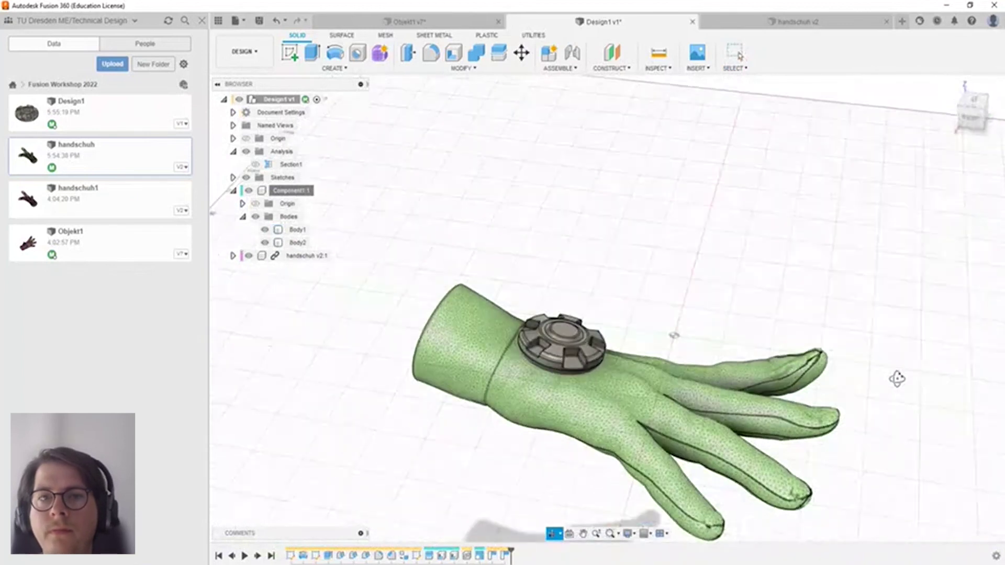
Turn the view to face the glove from behind and show the Construct tool list.
click(977, 105)
scroll(697, 287, down, 5)
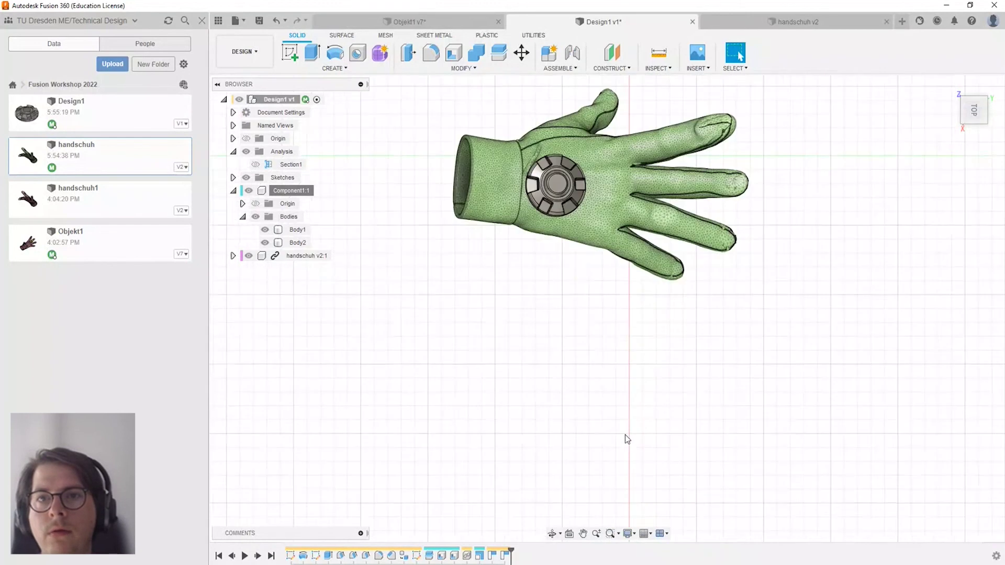
scroll(730, 175, up, 3)
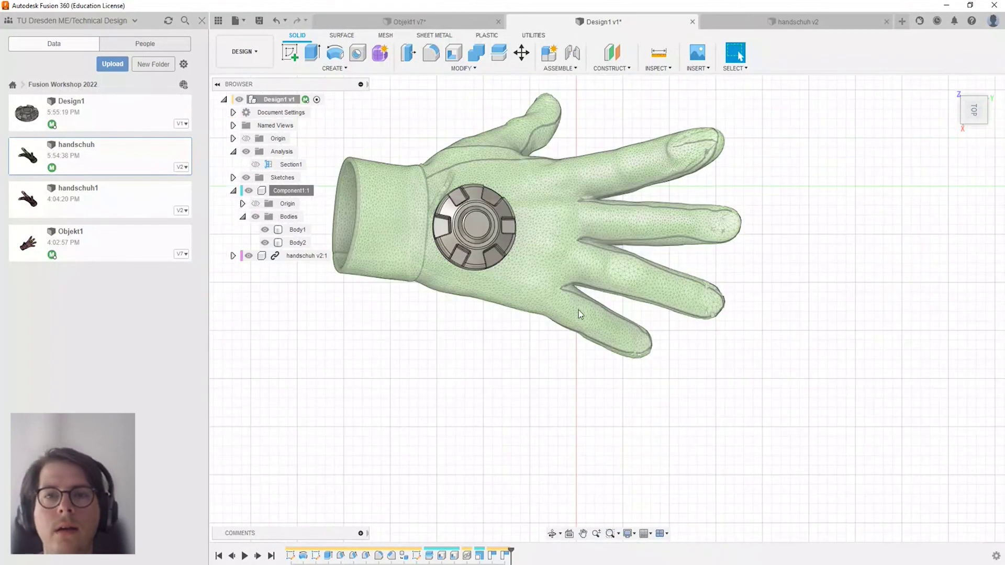
shift+middle_drag(579, 310, 648, 285)
key(Escape)
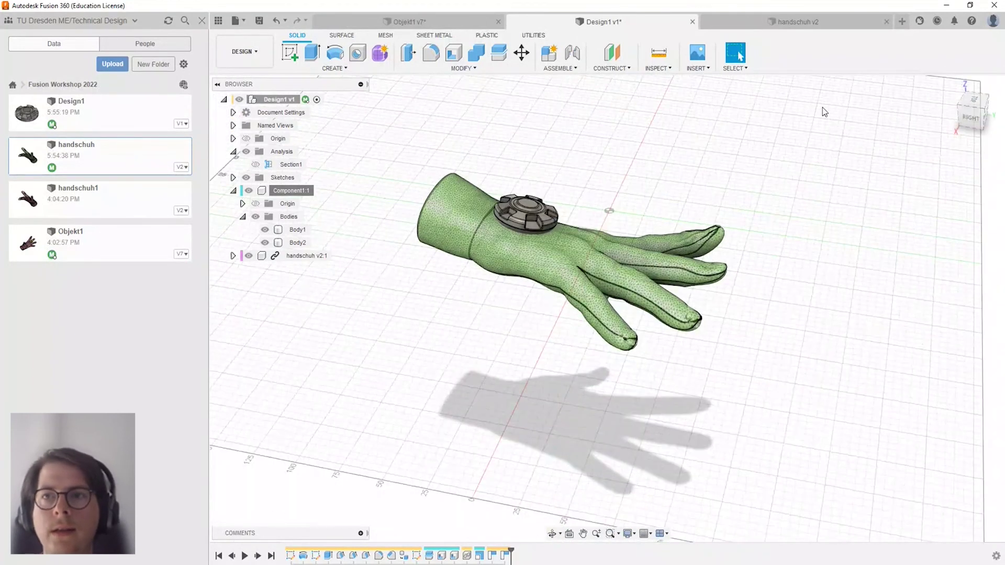
click(962, 117)
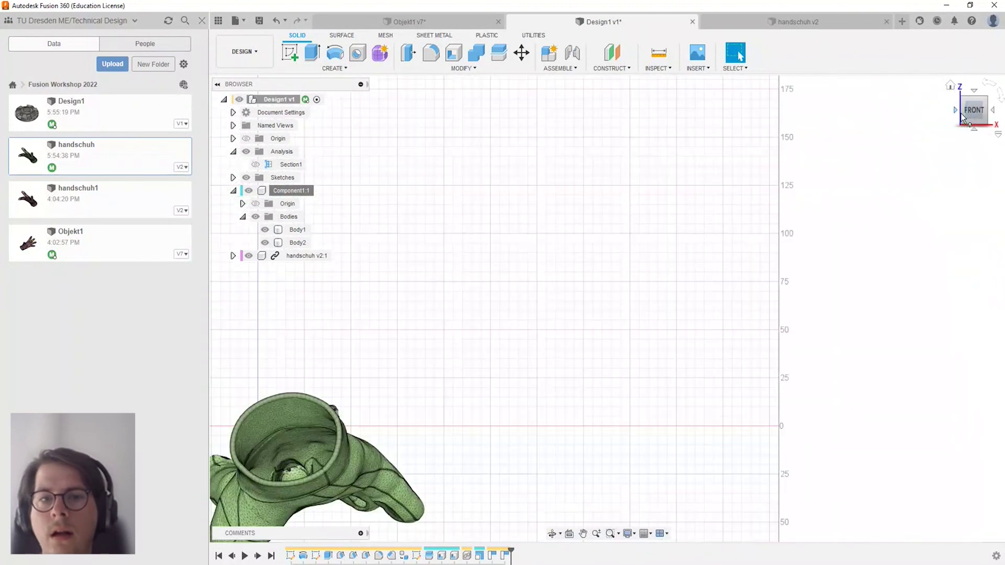
shift+middle_drag(457, 419, 309, 428)
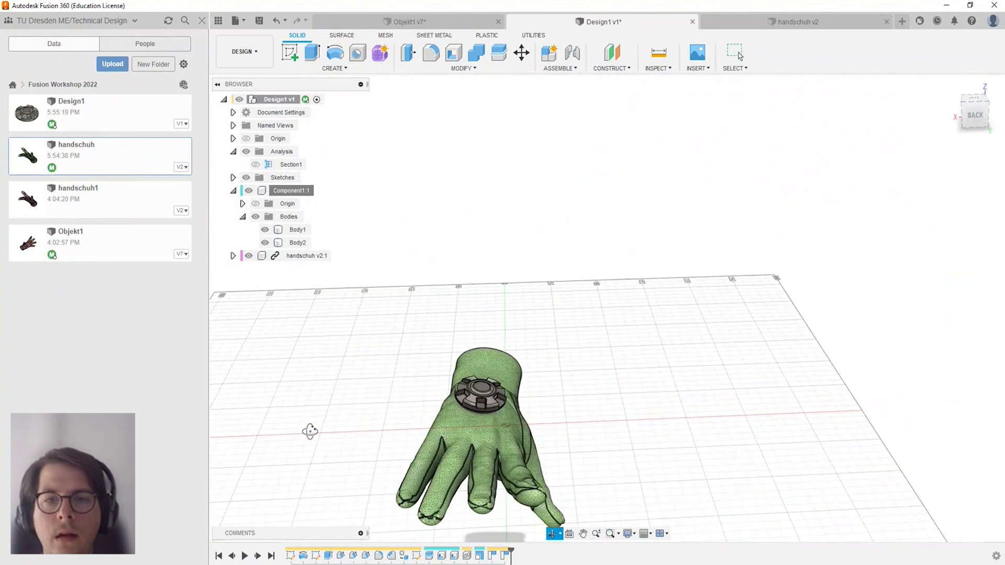
click(975, 115)
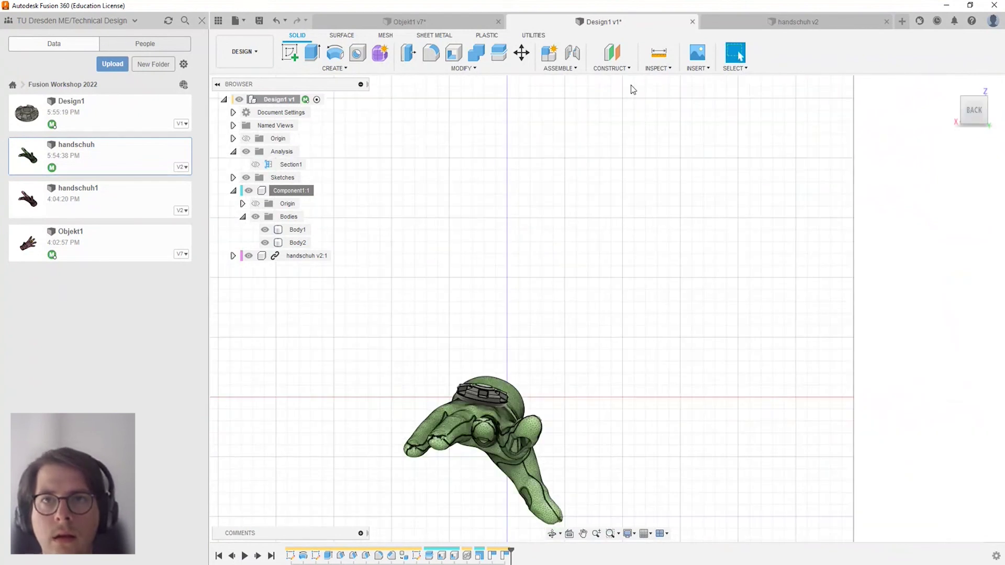
click(625, 69)
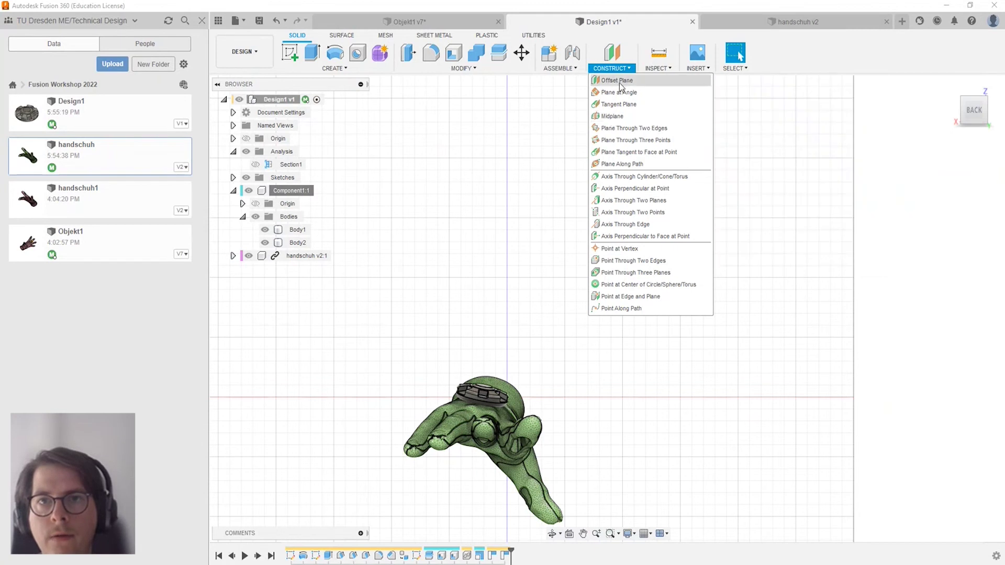
Create an offset plane 64.106 mm from the XZ plane, crossing the fingers.
click(628, 80)
shift+middle_drag(608, 352, 373, 382)
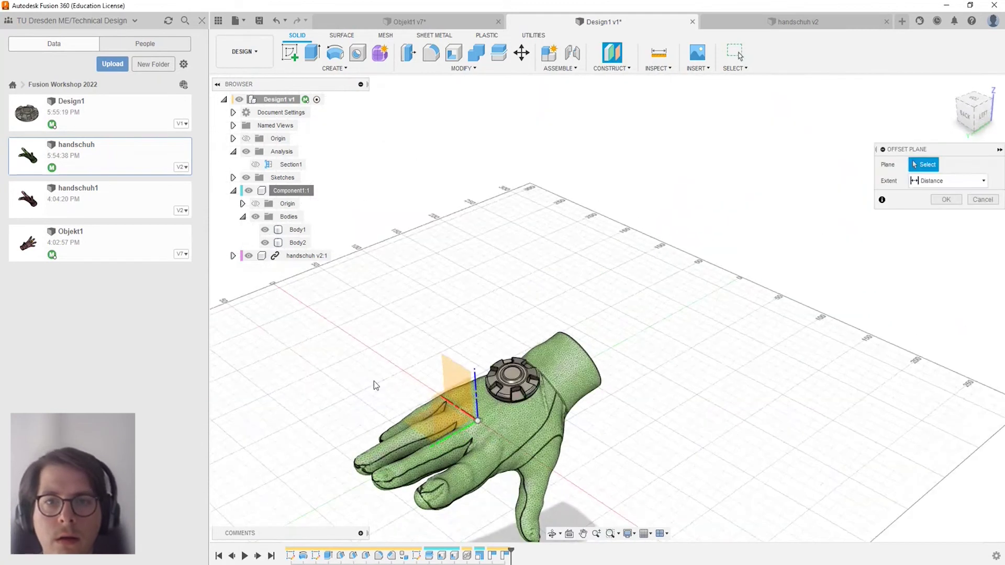
click(455, 386)
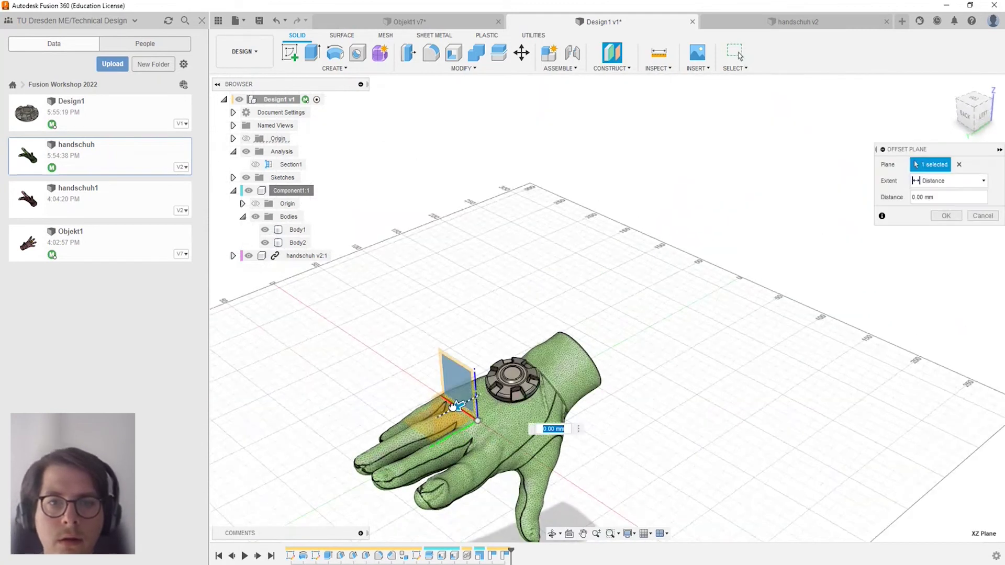
drag(454, 408, 408, 473)
scroll(408, 473, up, 5)
mouse_move(409, 473)
shift+middle_down()
mouse_move(538, 470)
mouse_move(407, 466)
shift+middle_up()
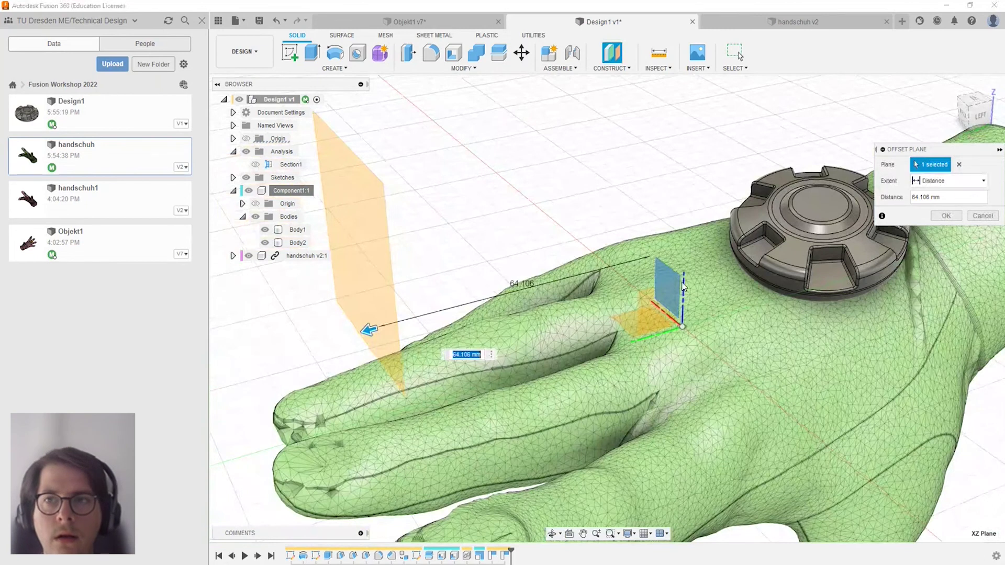
click(947, 216)
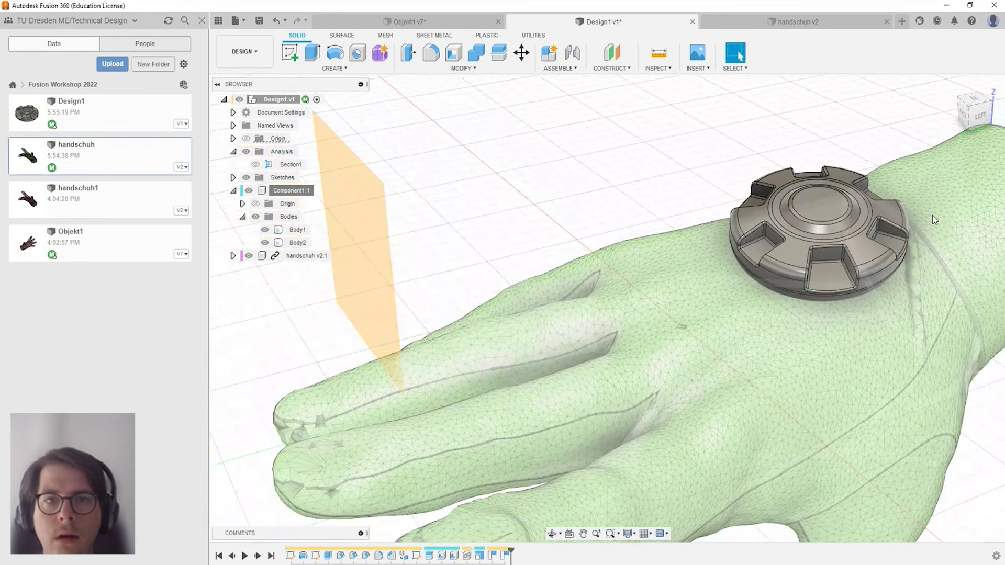
scroll(486, 300, down, 5)
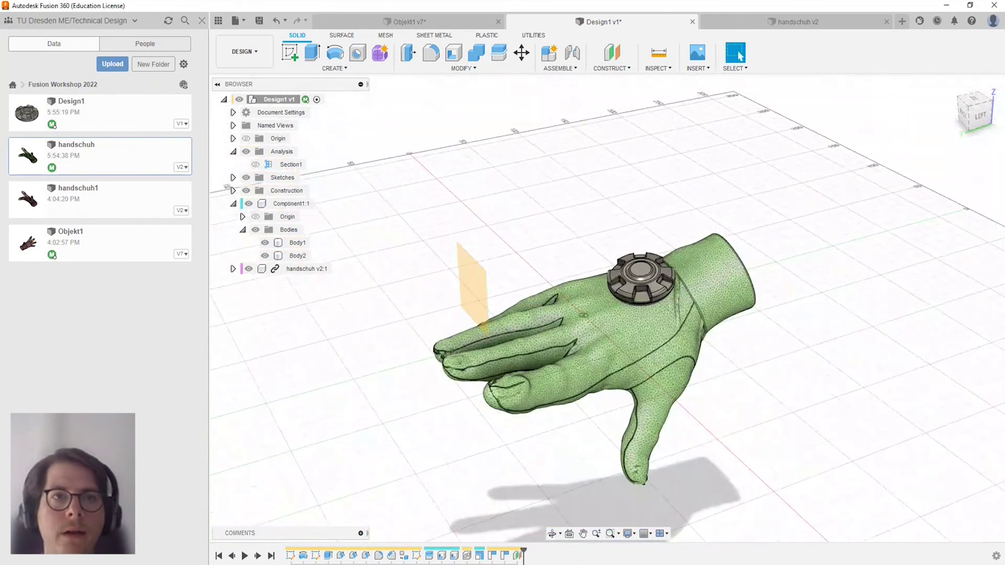
click(294, 55)
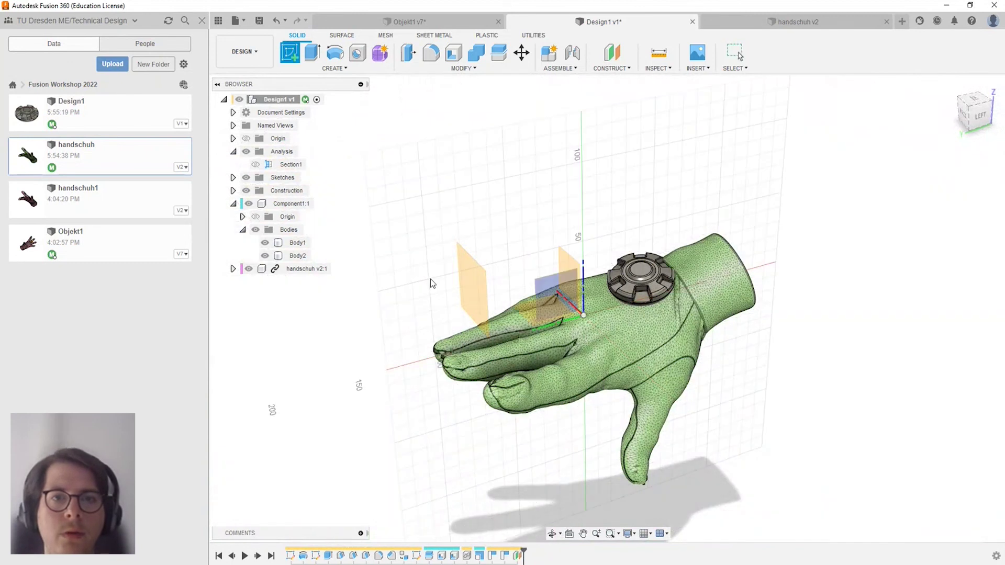
Sketch on the offset plane, cancel a trial projection, and view the glove's back.
click(471, 294)
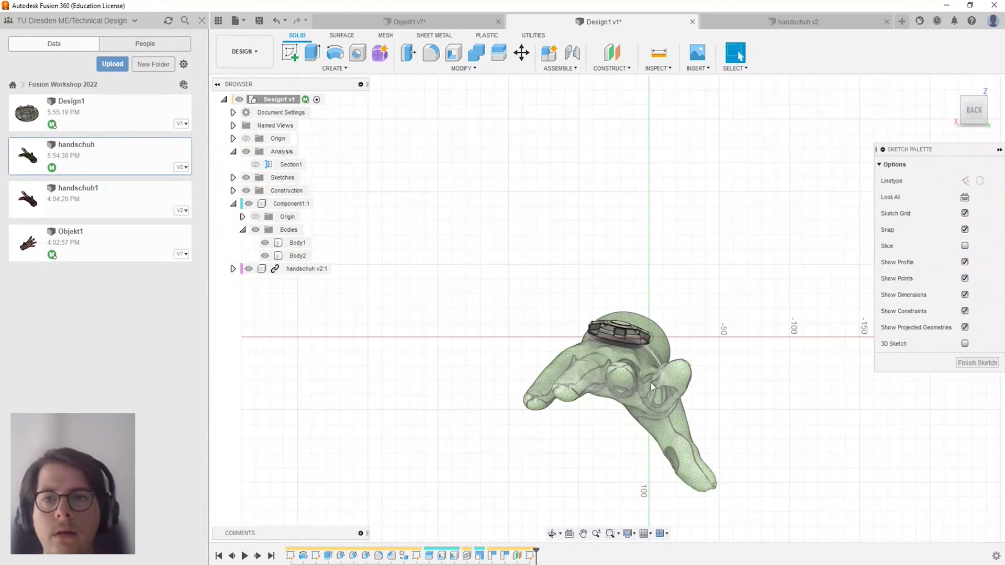
click(334, 68)
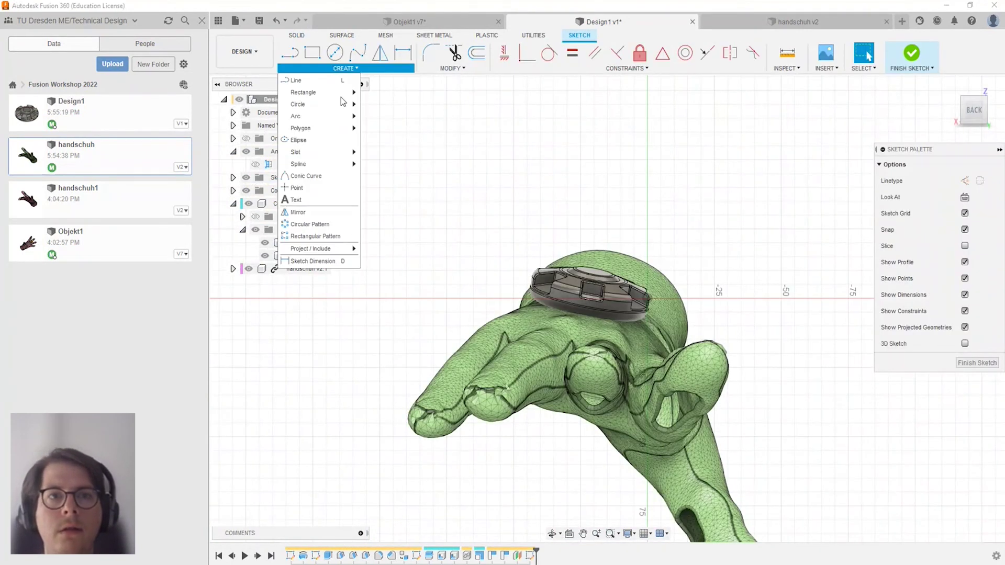
mouse_move(311, 249)
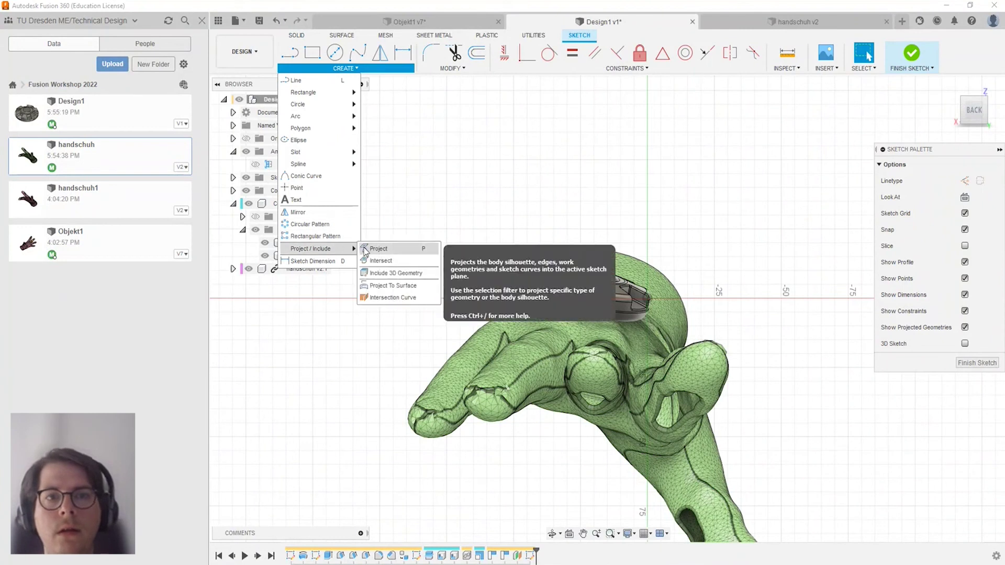
click(366, 252)
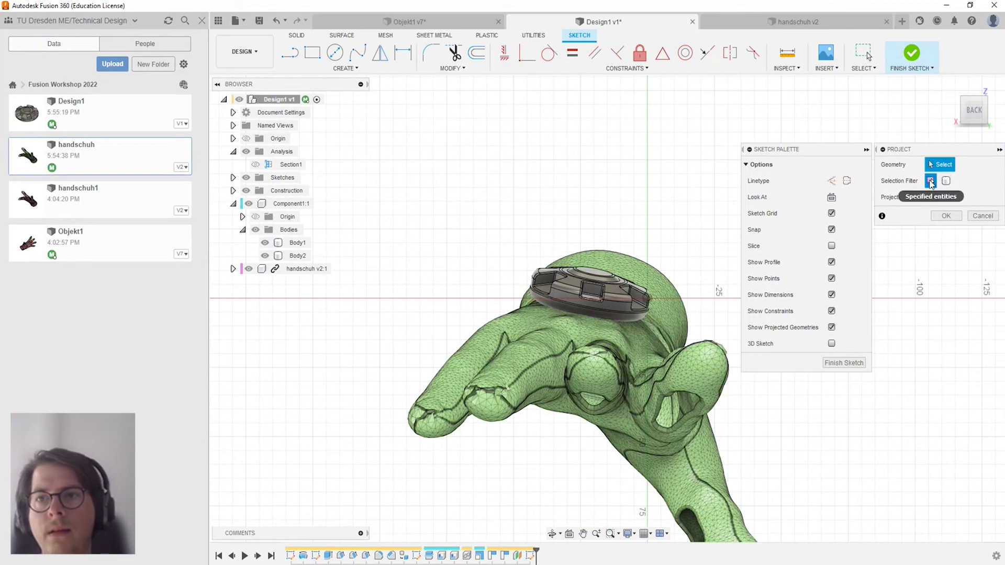
shift+middle_drag(589, 367, 606, 360)
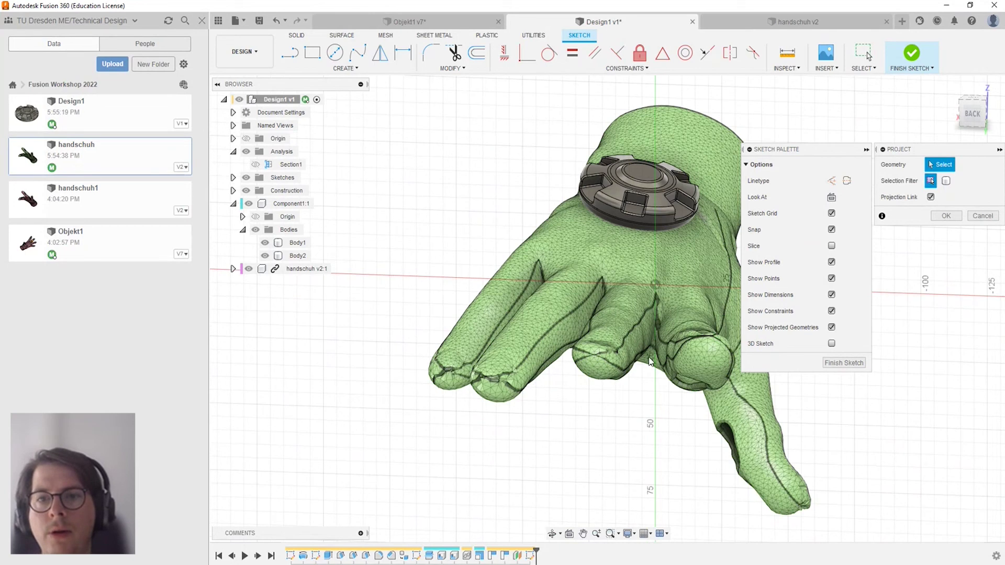
click(984, 216)
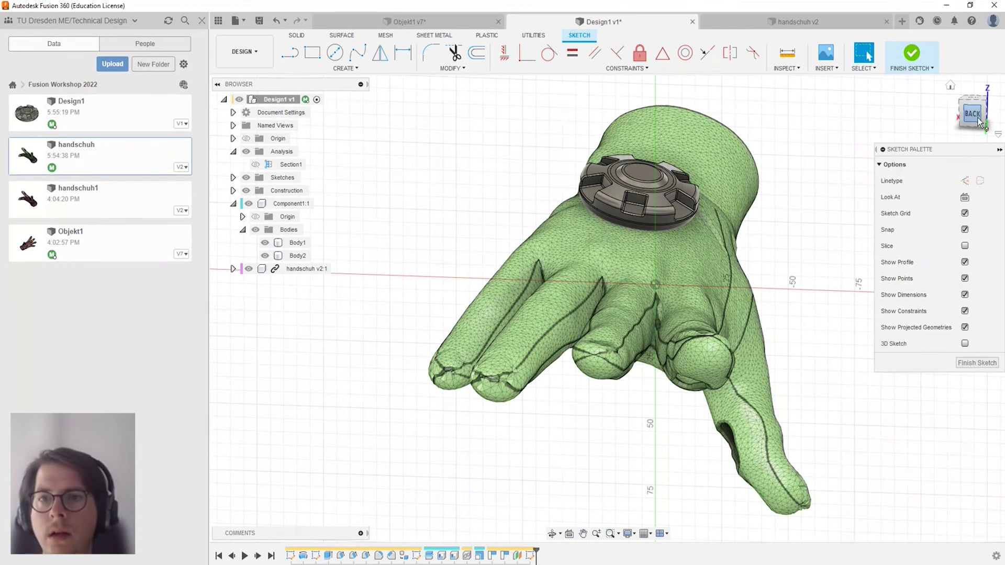
click(979, 120)
Draw a circle around the finger and offset it 2 mm outward into a ring.
scroll(668, 341, up, 3)
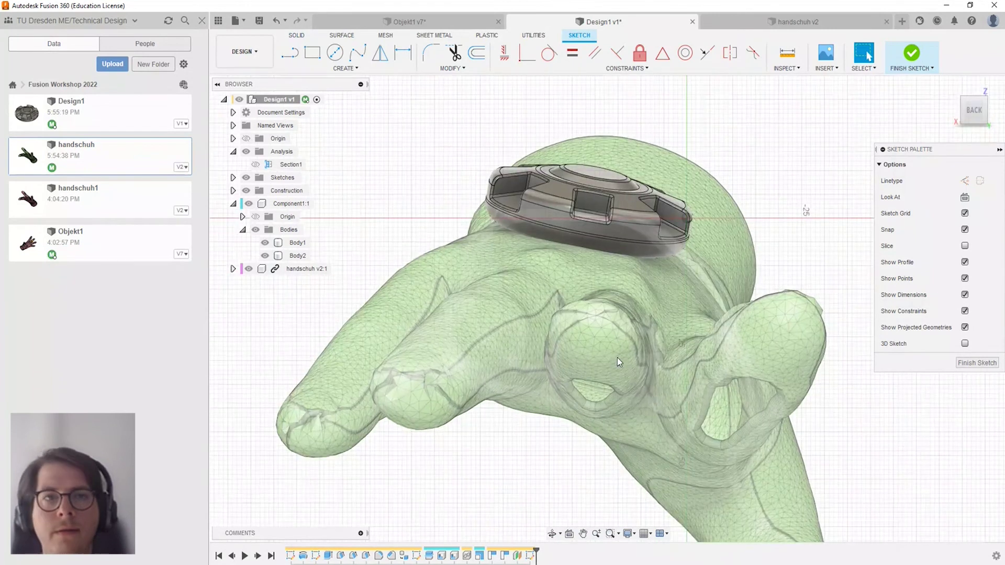
click(337, 52)
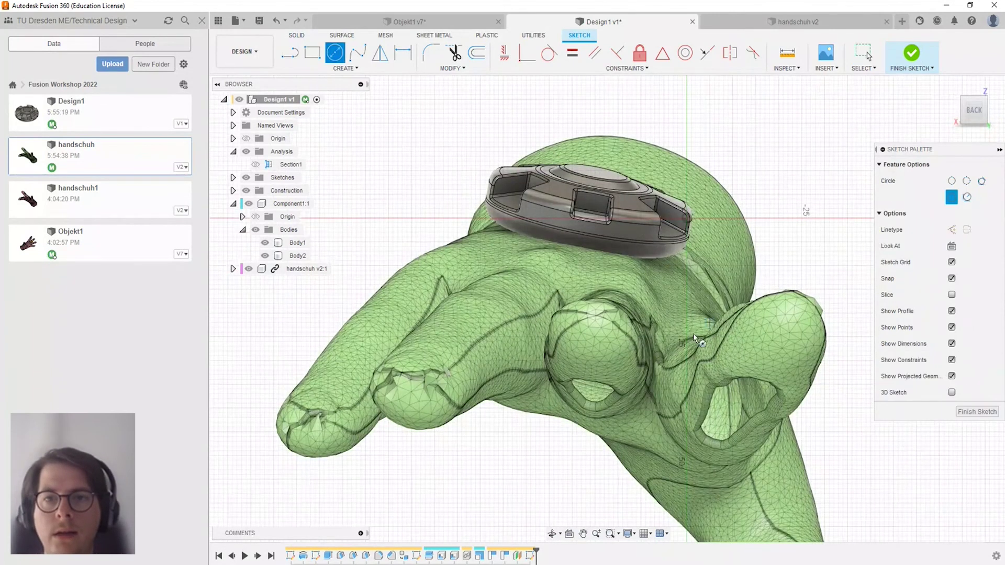
click(637, 317)
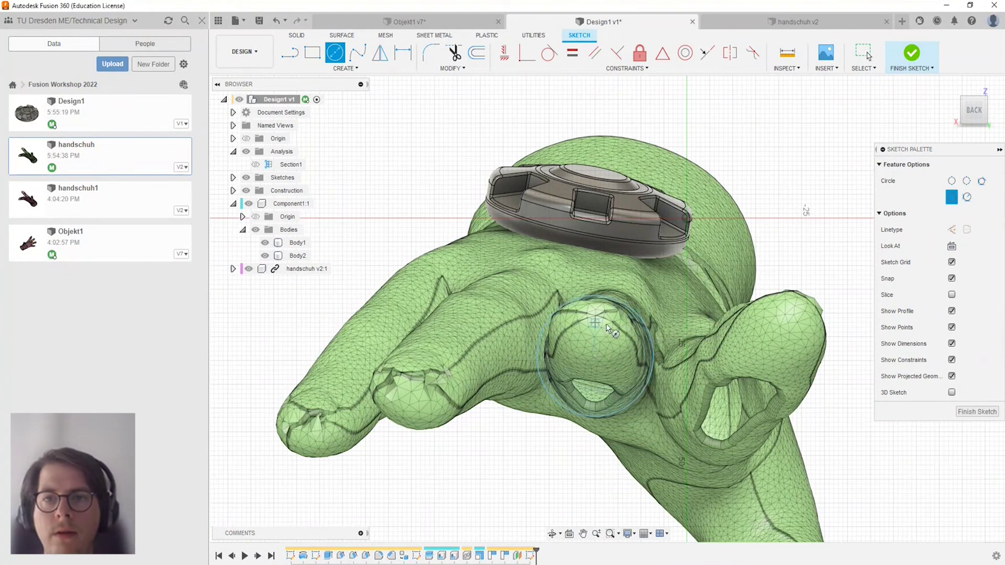
click(477, 53)
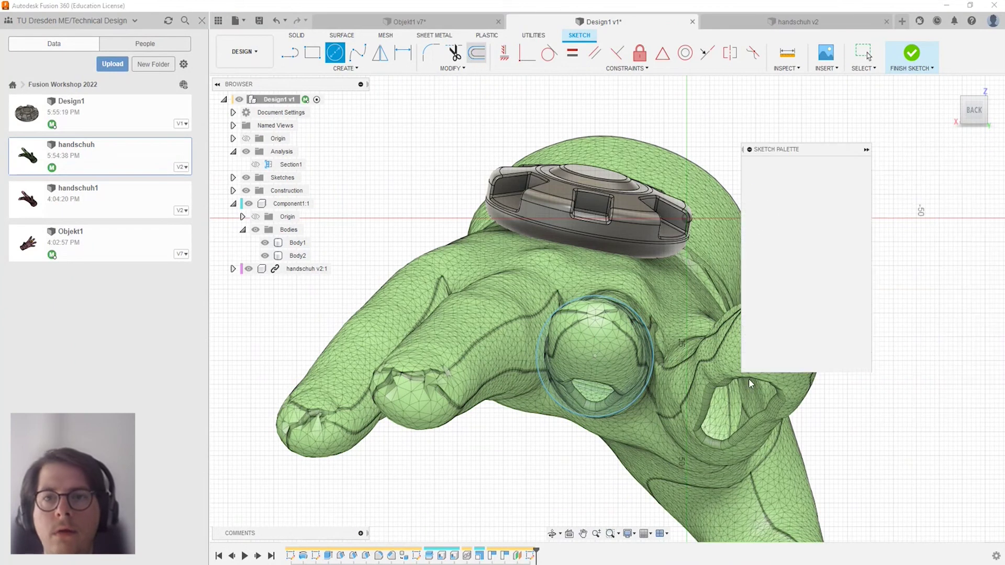
click(654, 361)
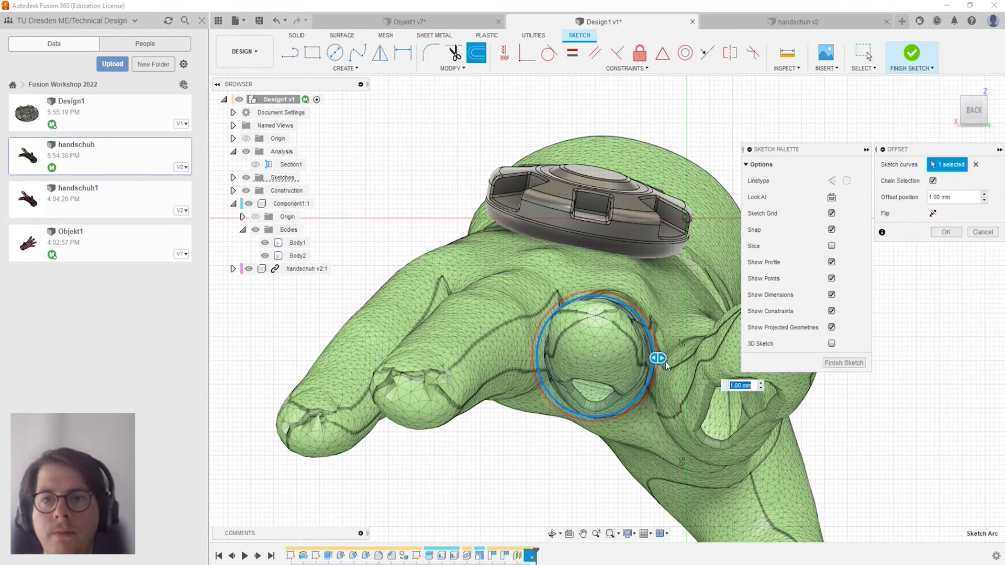
drag(660, 358, 668, 359)
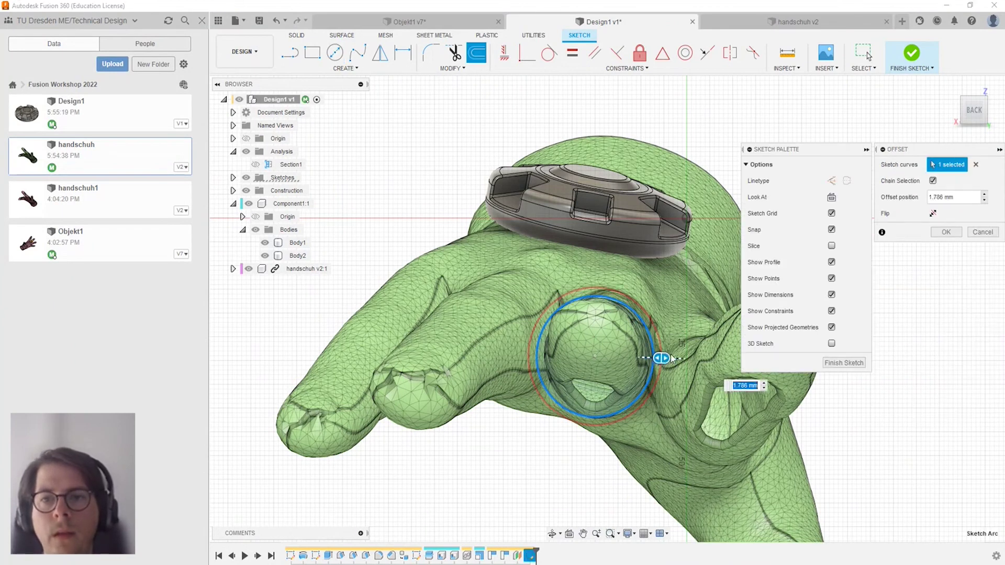
text(2)
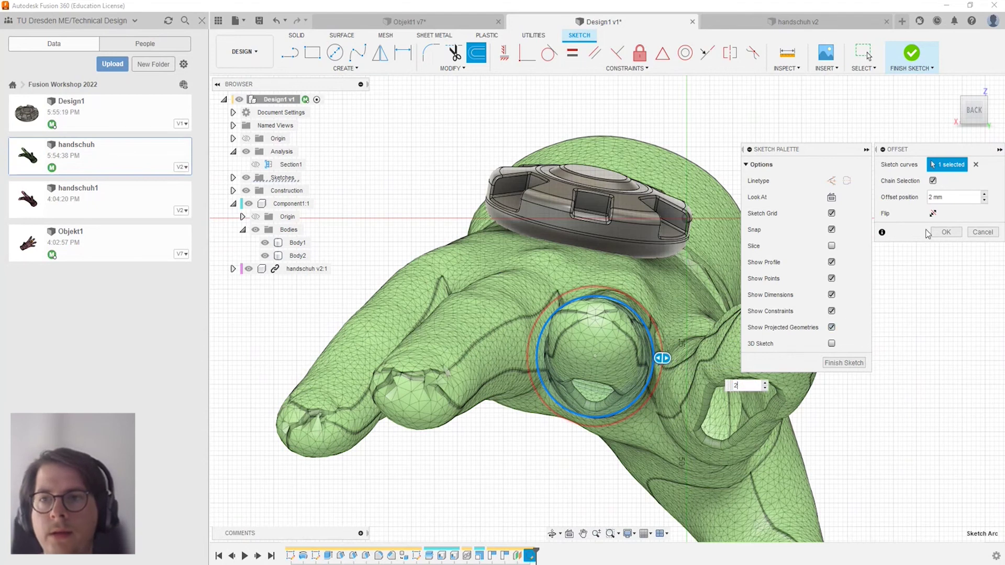
click(943, 233)
Finish the ring sketch and hide the layout grid.
mouse_move(767, 333)
shift+middle_down()
mouse_move(655, 388)
mouse_move(617, 391)
mouse_move(608, 367)
mouse_move(629, 387)
mouse_move(754, 346)
mouse_move(725, 322)
shift+middle_up()
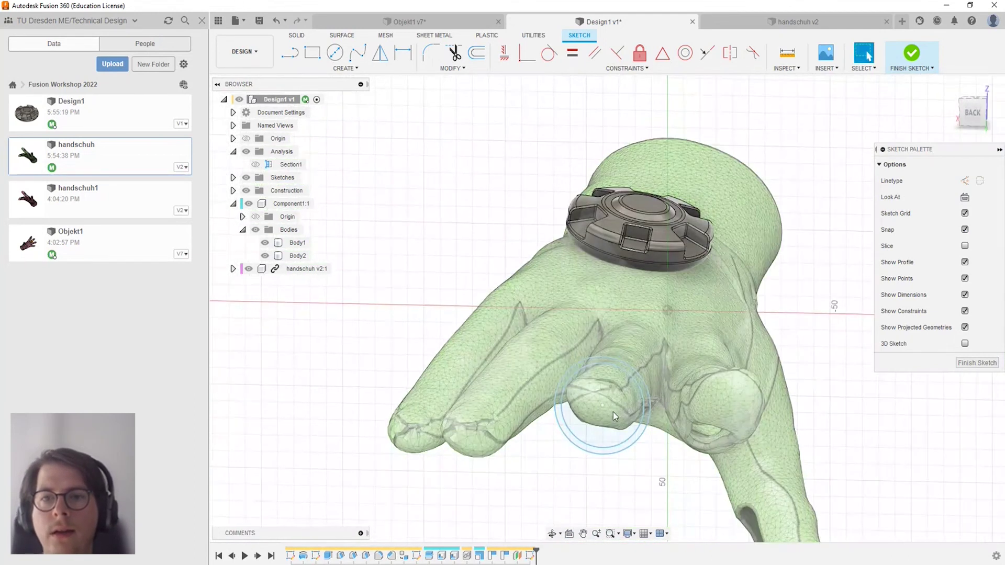
scroll(614, 413, up, 3)
click(910, 53)
mouse_move(731, 310)
shift+middle_down()
mouse_move(697, 347)
mouse_move(648, 351)
shift+middle_up()
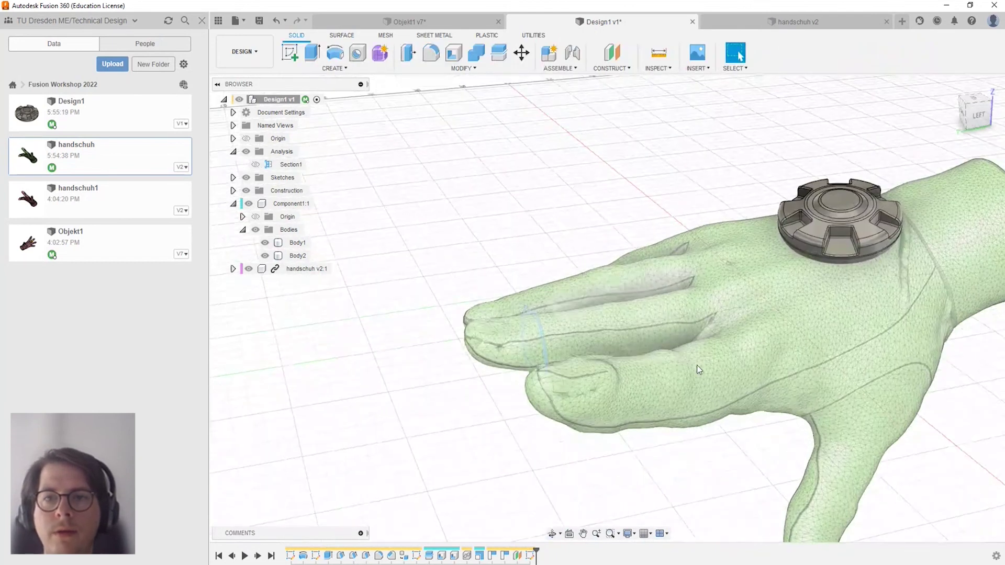
scroll(697, 365, down, 2)
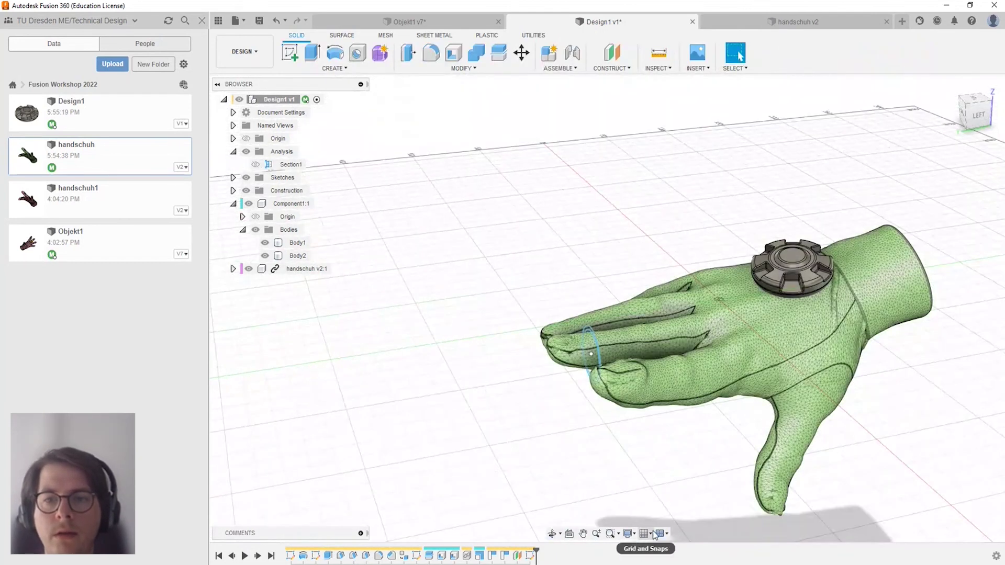
click(652, 532)
click(649, 470)
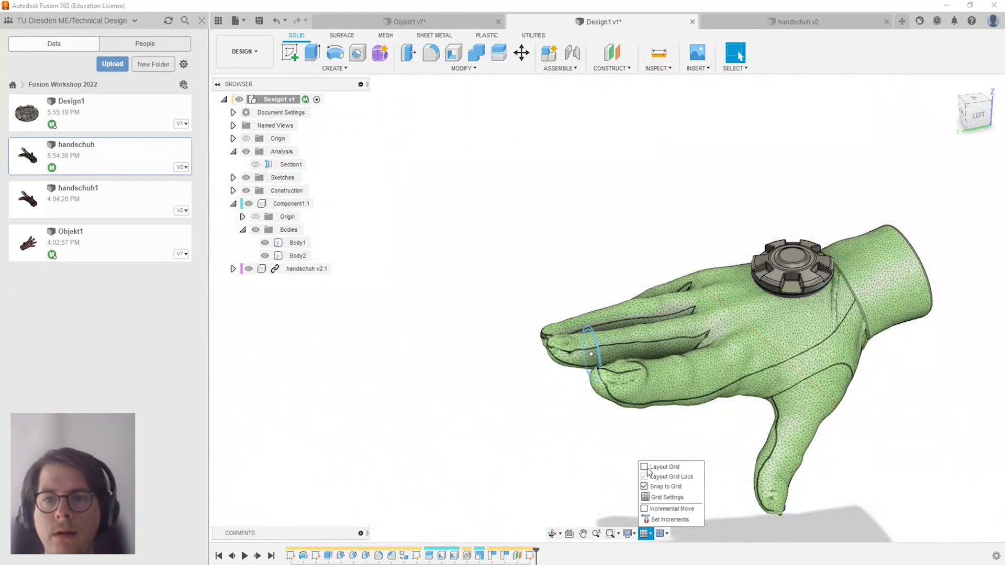
scroll(608, 266, up, 2)
scroll(592, 252, up, 3)
Roll the timeline back to after Shell2, then cancel a move of the glove faces.
mouse_move(623, 358)
shift+middle_down()
mouse_move(640, 311)
mouse_move(628, 321)
shift+middle_up()
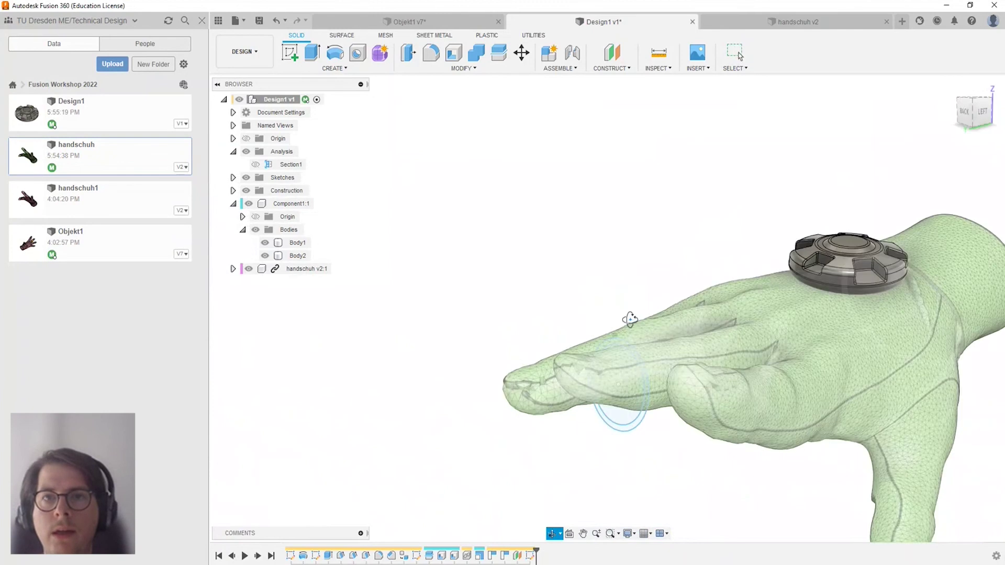
click(625, 69)
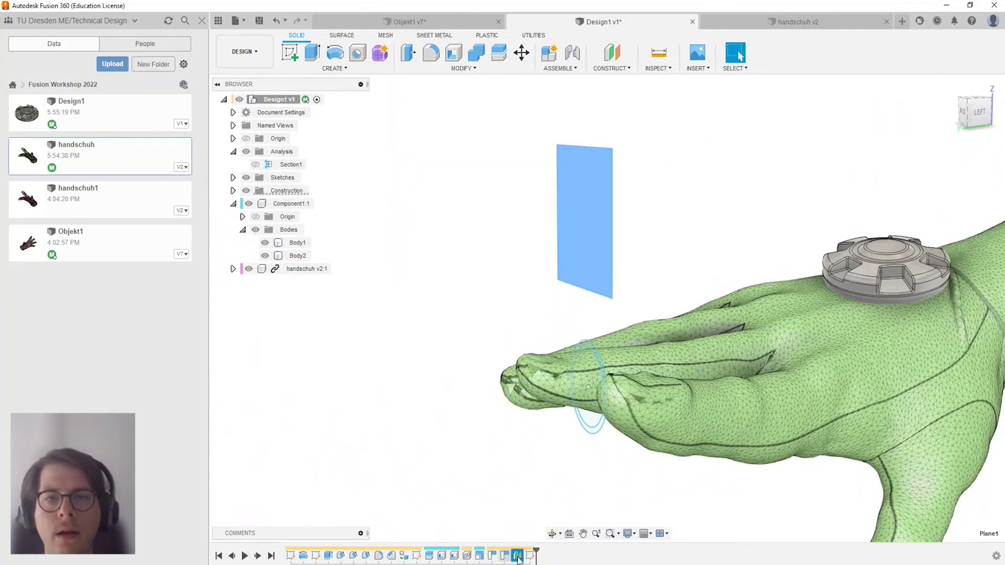
mouse_move(535, 552)
mouse_down()
mouse_move(469, 550)
mouse_move(522, 551)
mouse_up()
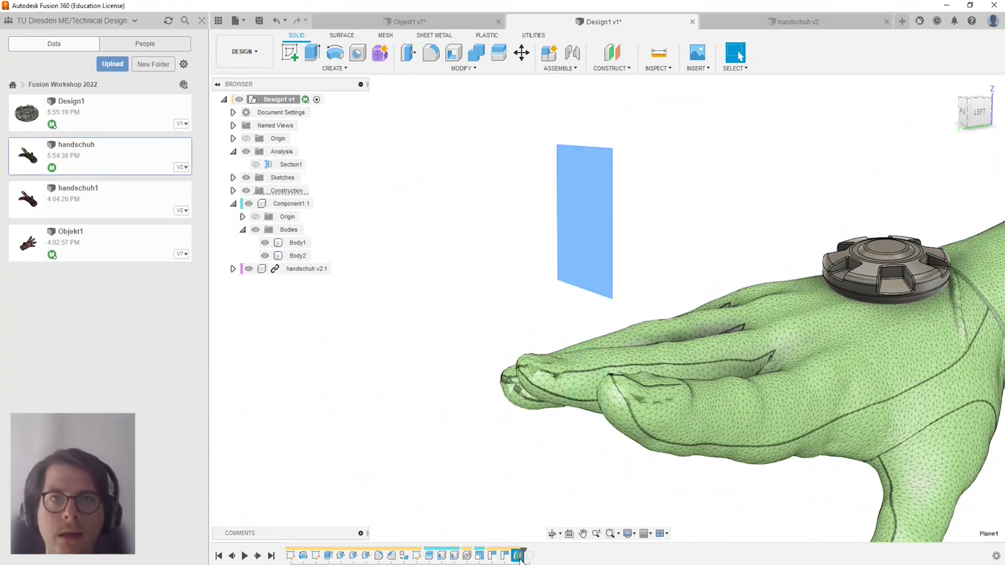
click(528, 56)
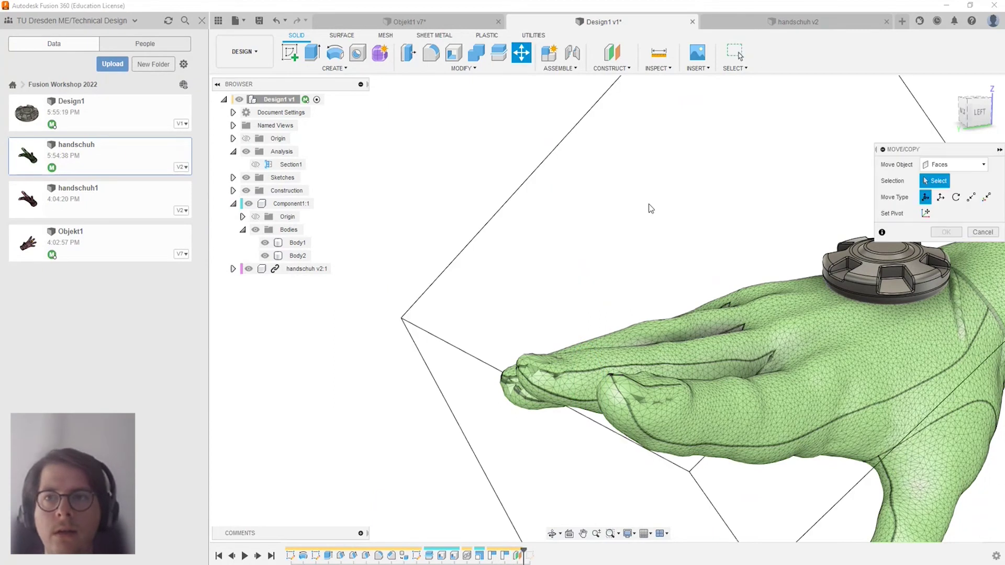
scroll(651, 208, down, 5)
click(958, 166)
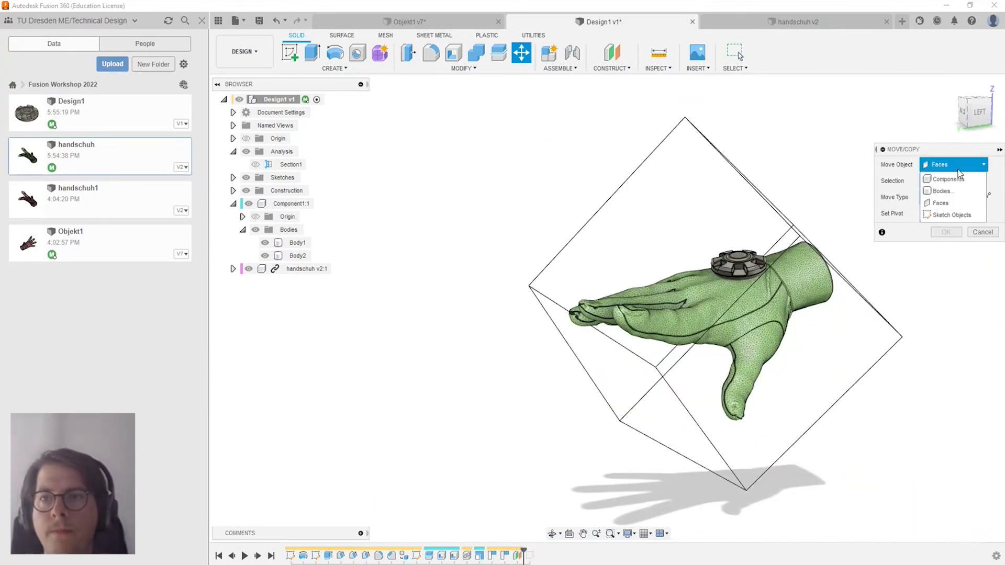
click(983, 232)
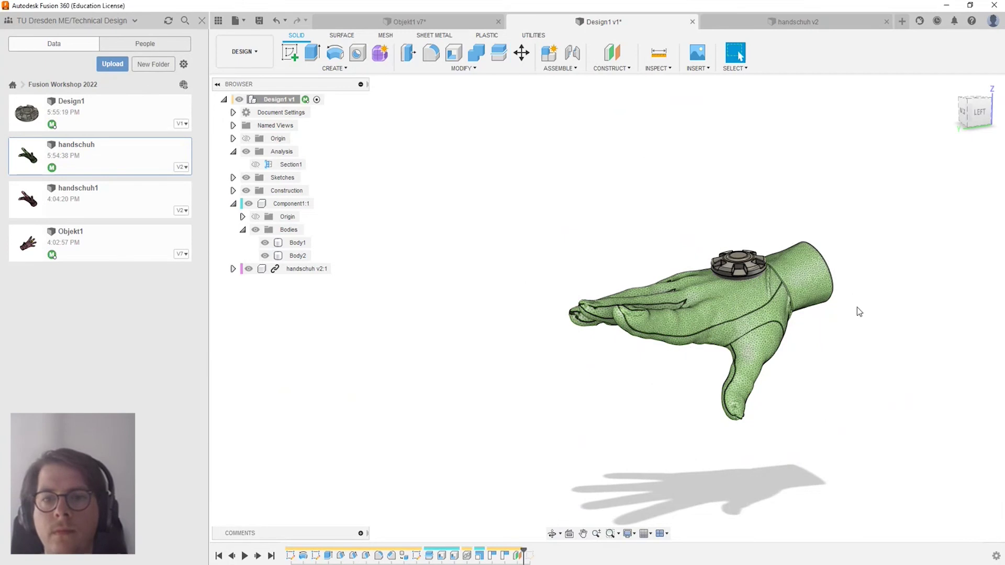
right_click(517, 557)
Edit the offset plane feature, keep its Distance extent, and close without changes.
click(546, 460)
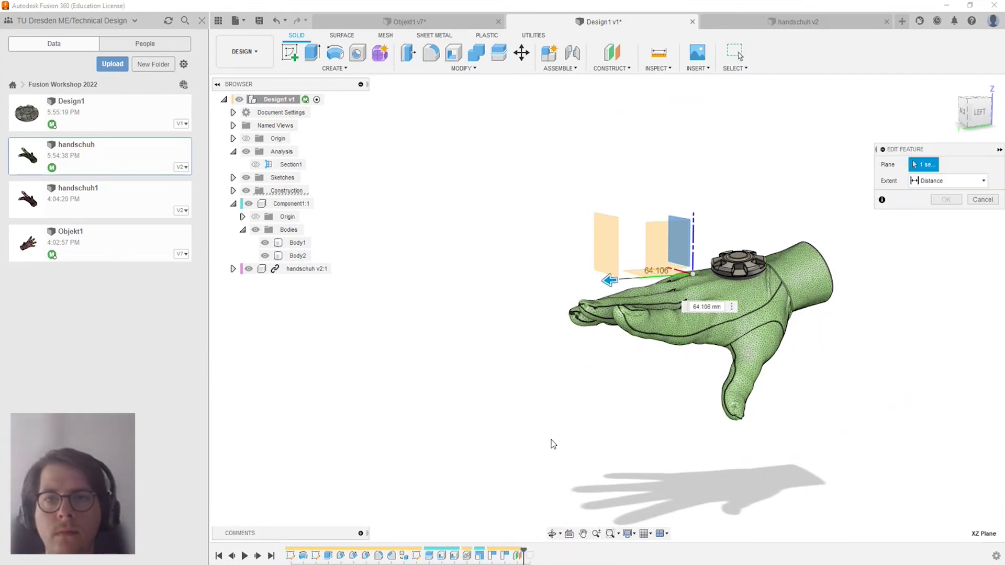
click(948, 180)
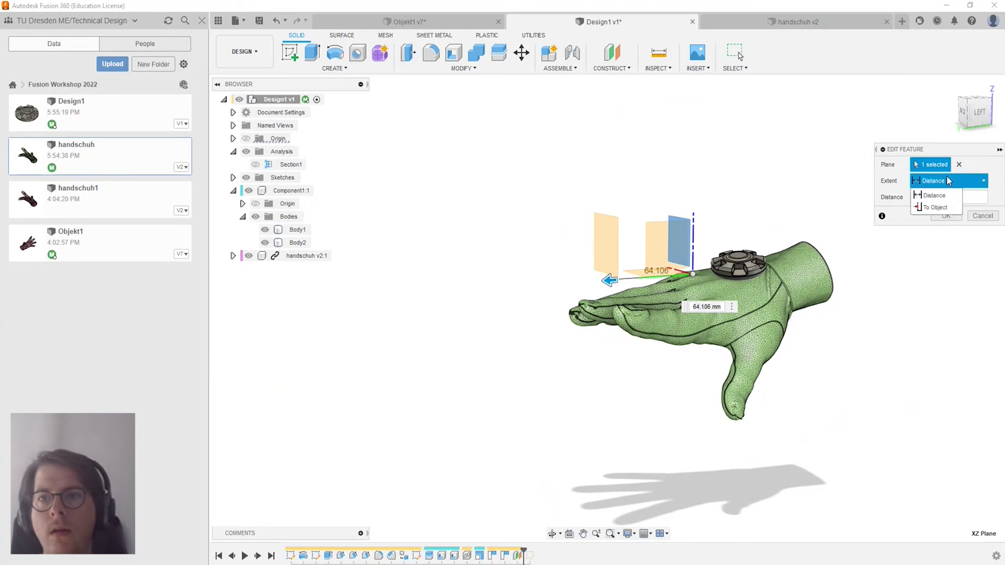
click(949, 181)
click(983, 216)
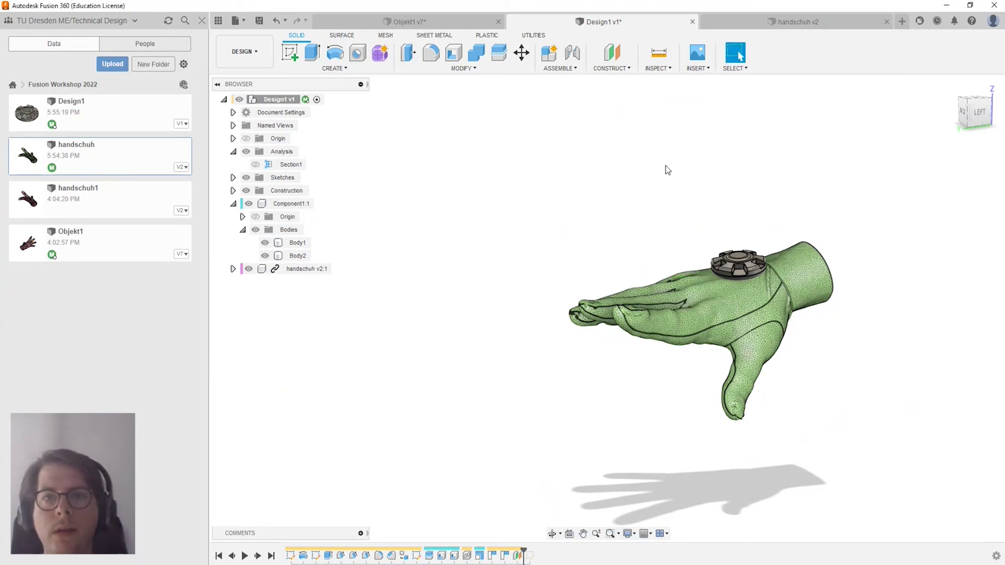
Try Plane at Angle, show Plane1 from the Construction folder, then cancel the command.
click(622, 65)
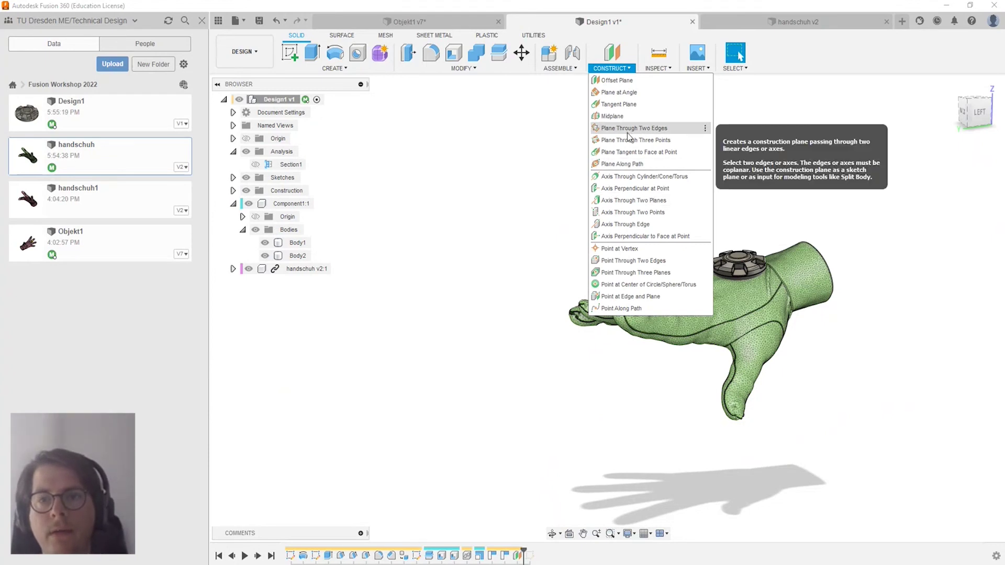
click(620, 93)
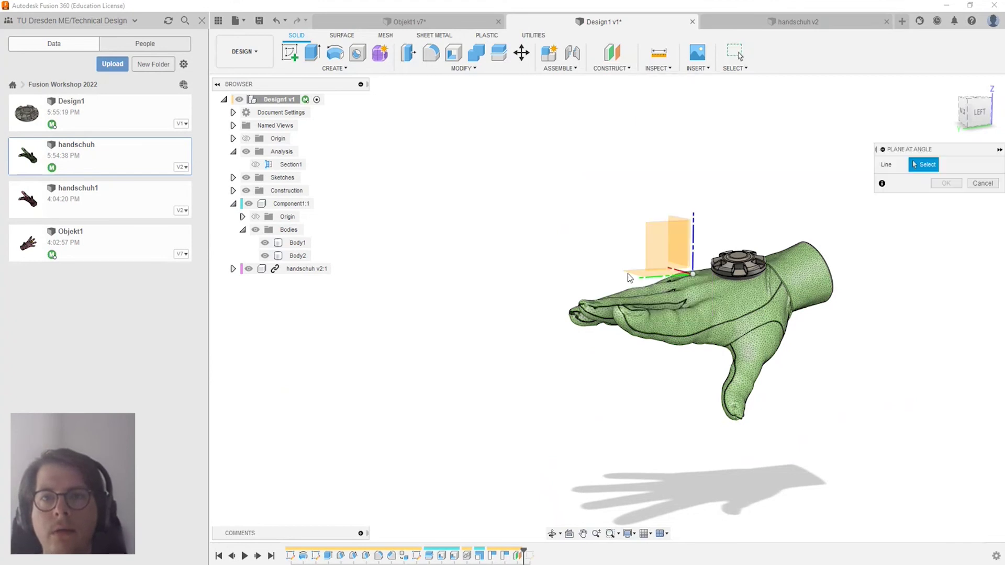
shift+middle_drag(636, 260, 603, 324)
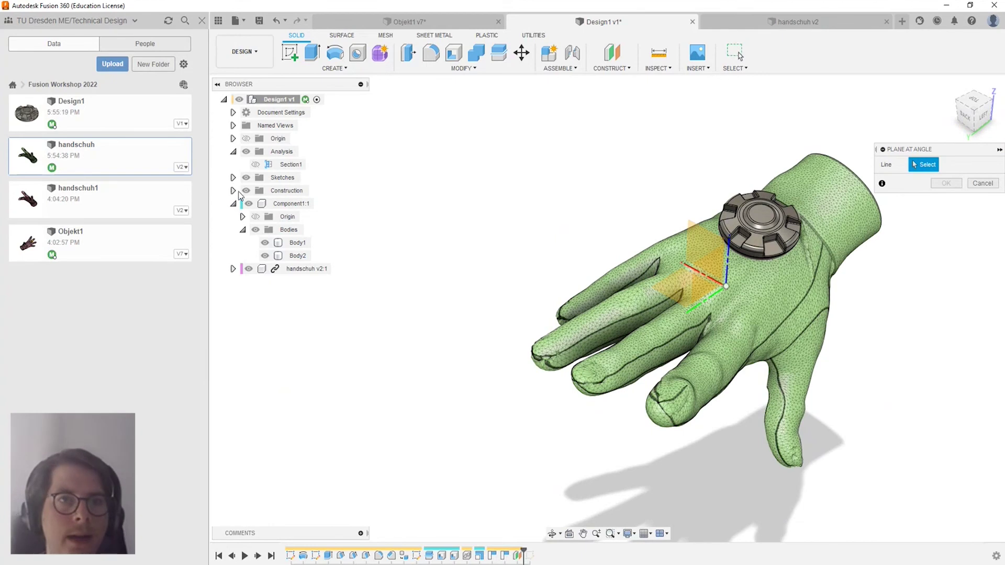
click(234, 191)
click(256, 204)
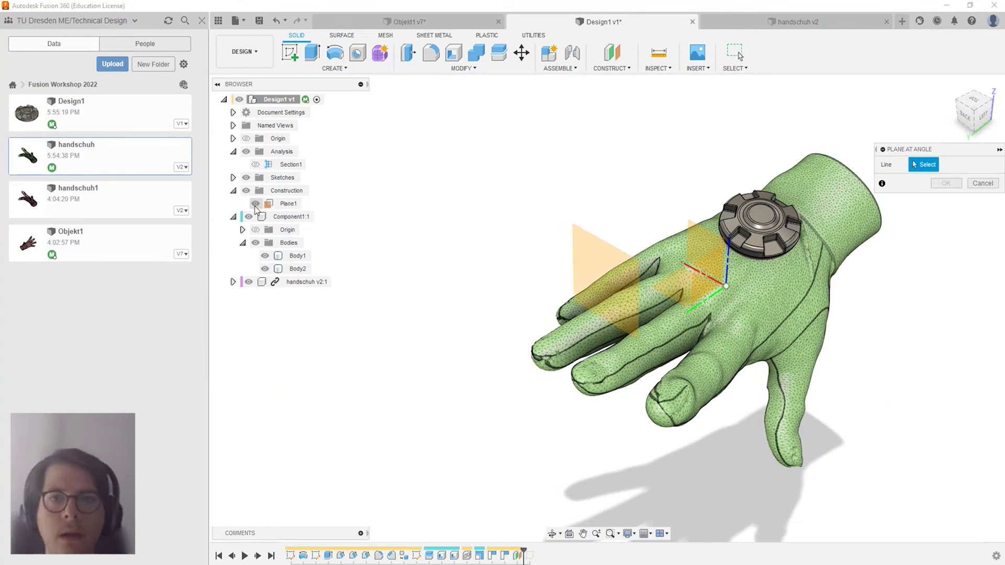
click(966, 184)
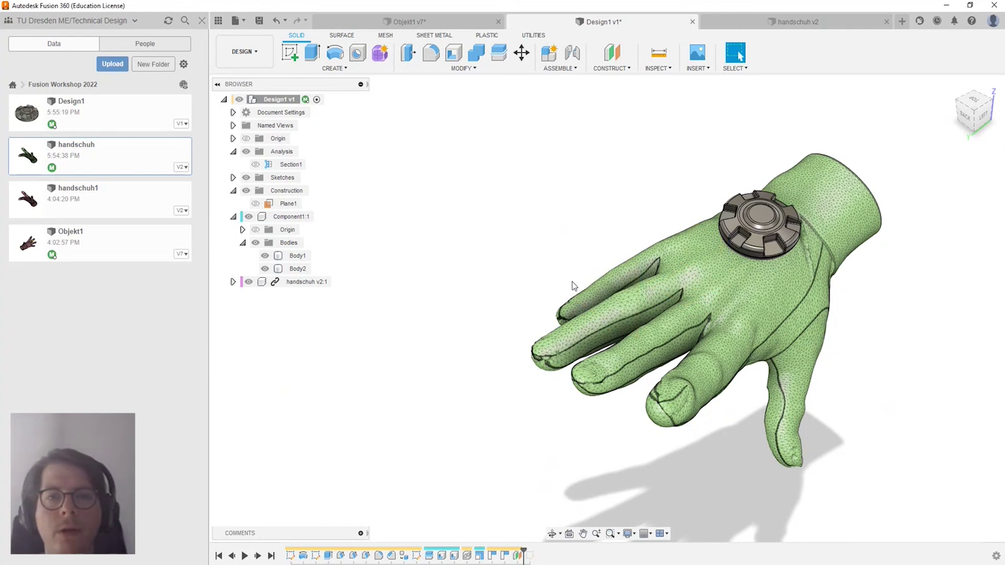
scroll(573, 286, up, 3)
shift+middle_drag(610, 341, 606, 321)
Make Plane1 visible and clear its selection.
click(255, 203)
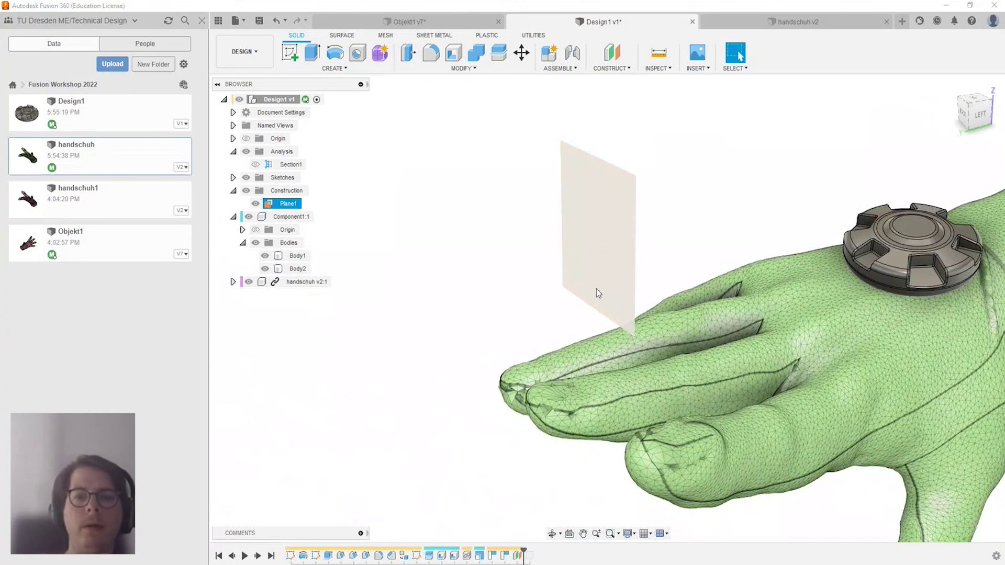
key(Escape)
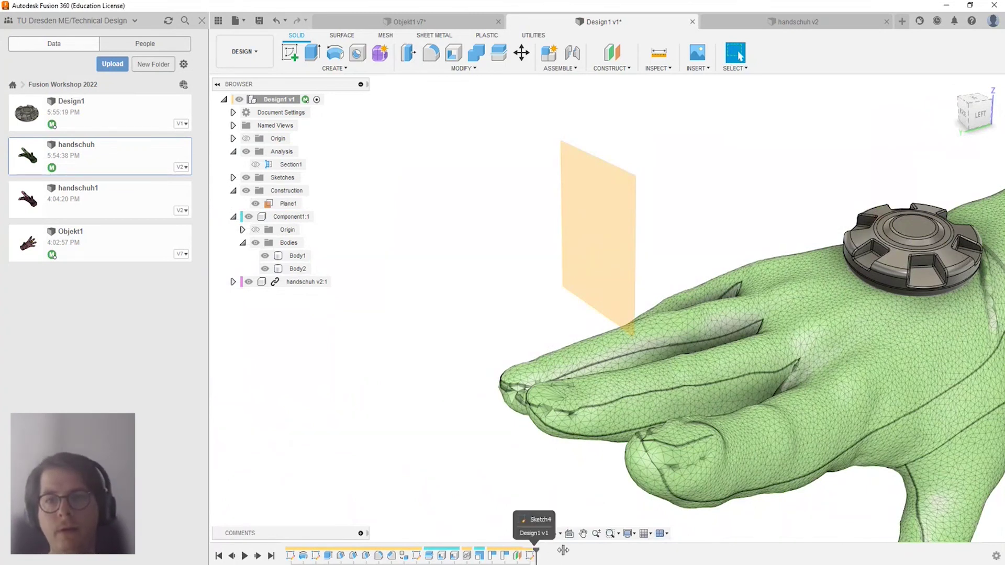
scroll(604, 279, down, 3)
scroll(624, 390, up, 5)
scroll(635, 422, up, 2)
Extrude the finger ring profile -26.417 mm as a new body, Body2.
click(634, 421)
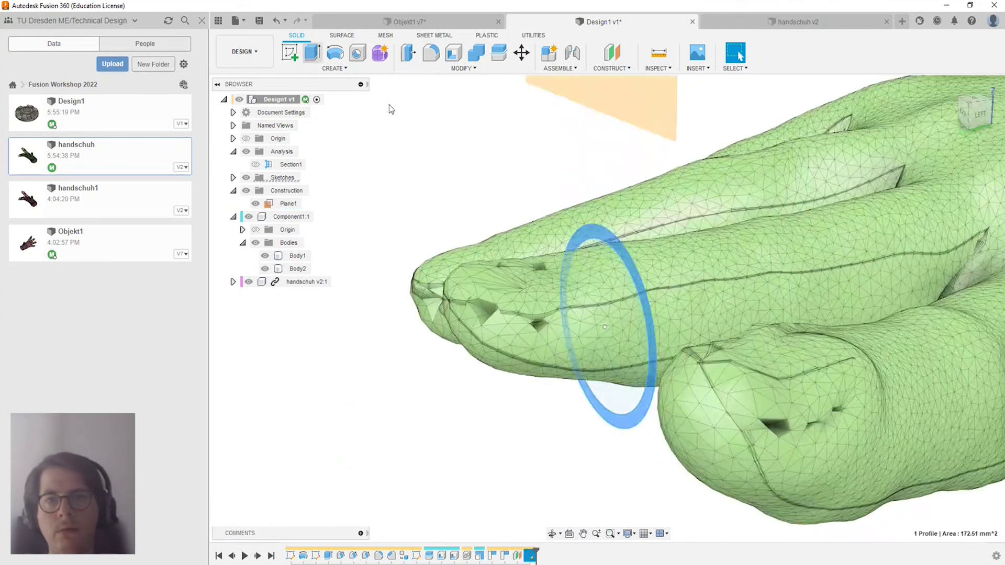
key(e)
mouse_move(608, 322)
mouse_down()
mouse_move(628, 285)
mouse_move(717, 278)
mouse_move(697, 273)
mouse_up()
mouse_move(696, 273)
shift+middle_down()
mouse_move(631, 328)
mouse_move(503, 368)
mouse_move(627, 369)
mouse_move(634, 293)
shift+middle_up()
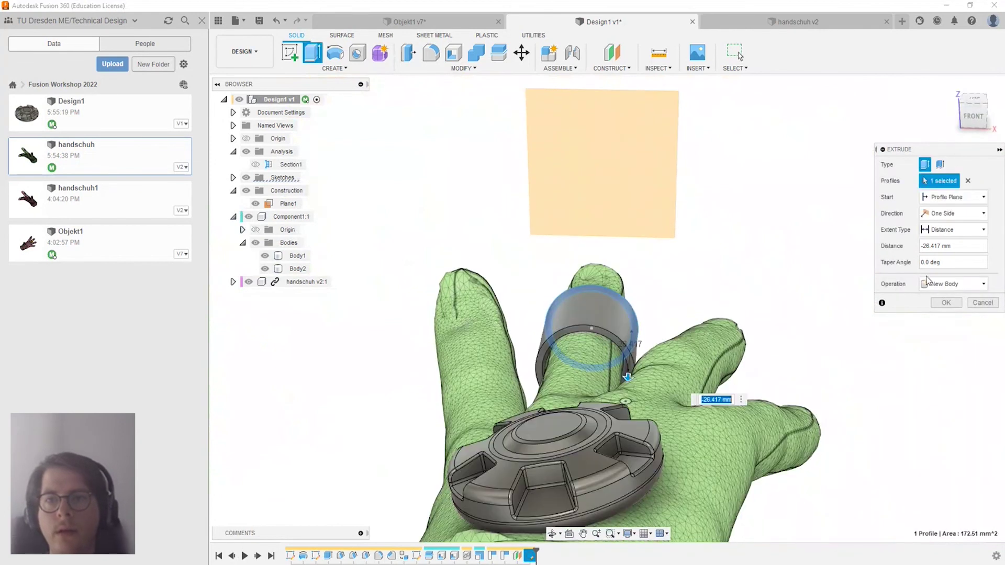
click(936, 308)
click(579, 316)
mouse_move(579, 316)
shift+middle_down()
mouse_move(583, 341)
mouse_move(760, 287)
shift+middle_up()
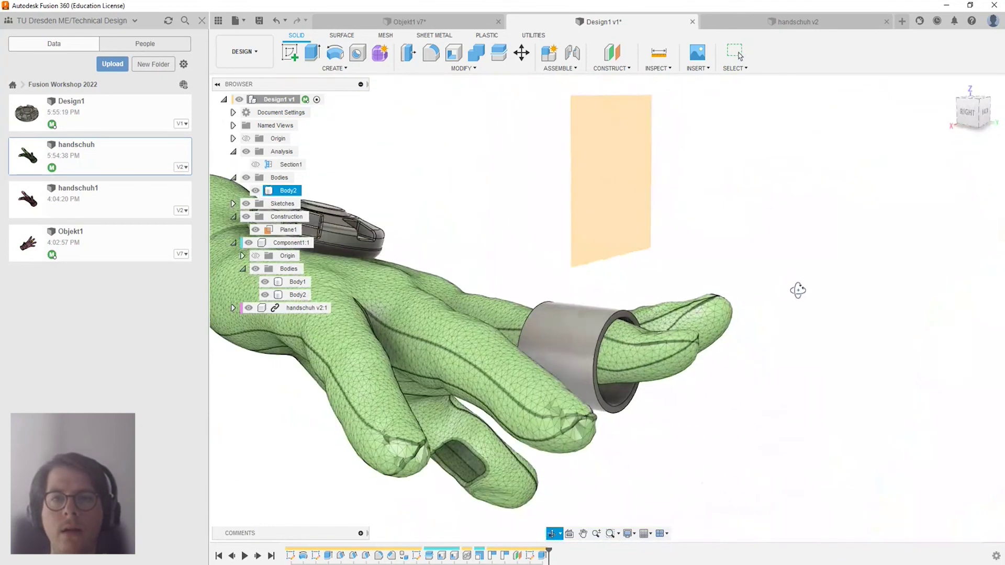
Reopen the ring sketch, Sketch4, for editing from the timeline.
drag(759, 287, 768, 292)
key(Escape)
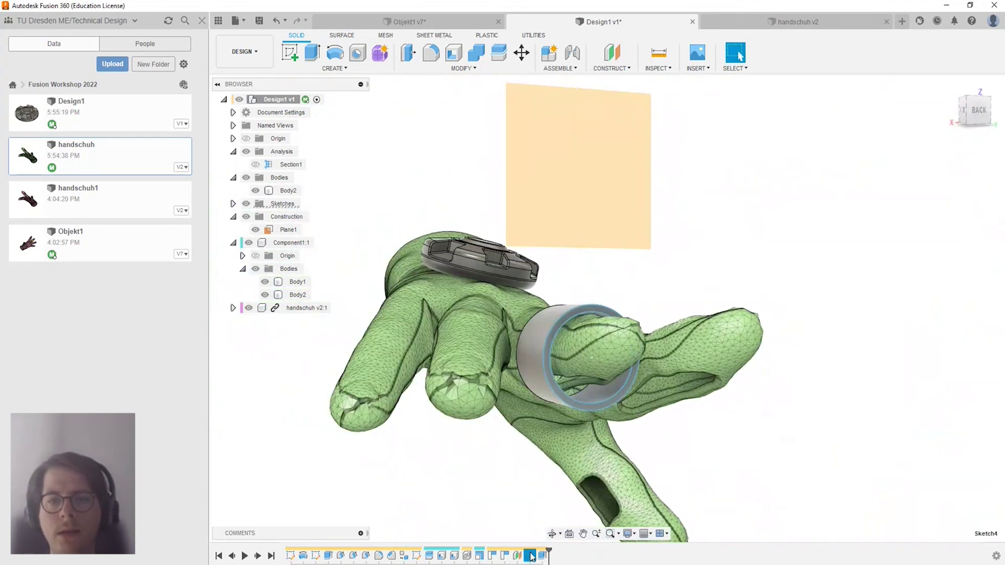
right_click(530, 556)
click(563, 441)
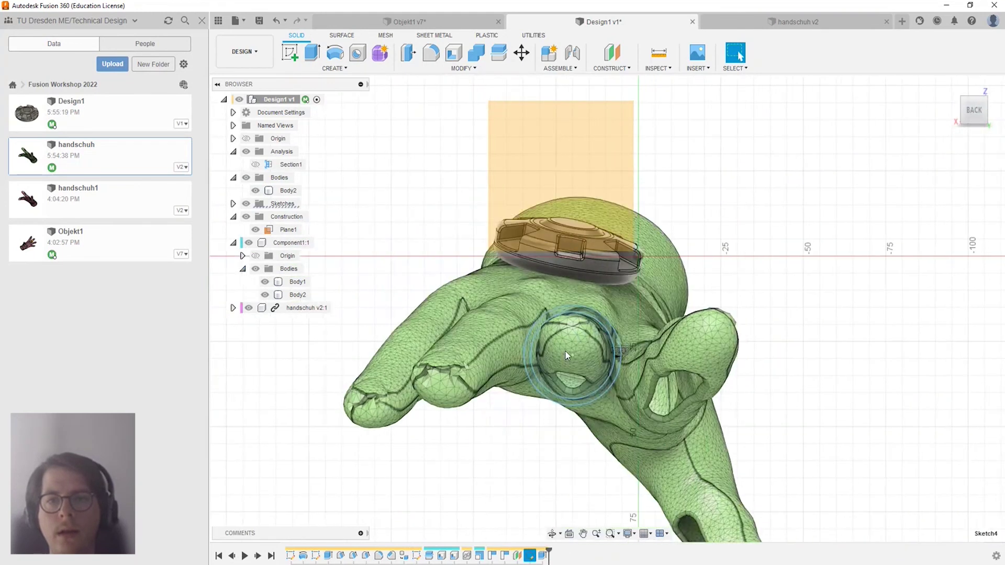
scroll(605, 369, up, 5)
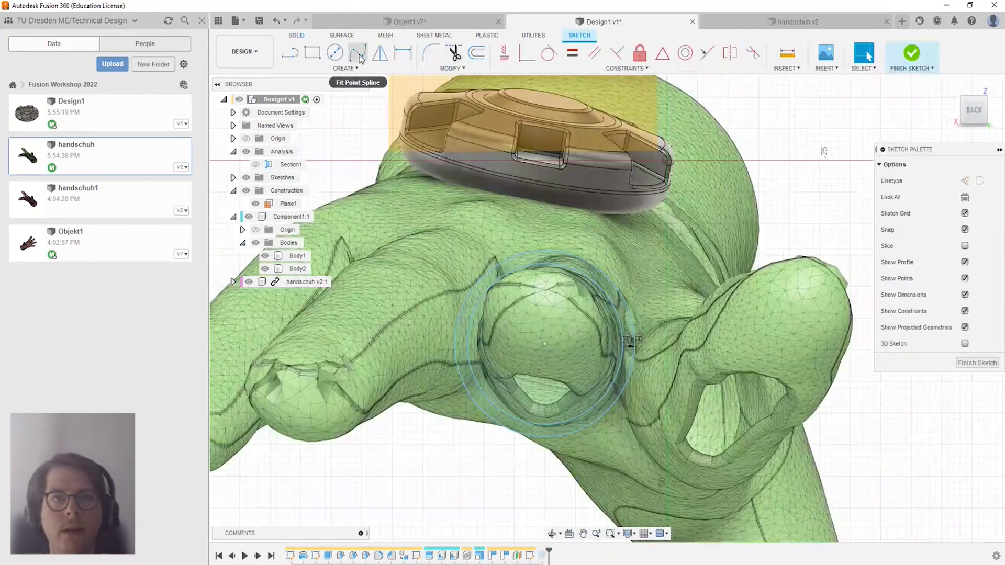
Dimension the finger circle to a 22 mm diameter and finish the sketch.
click(400, 56)
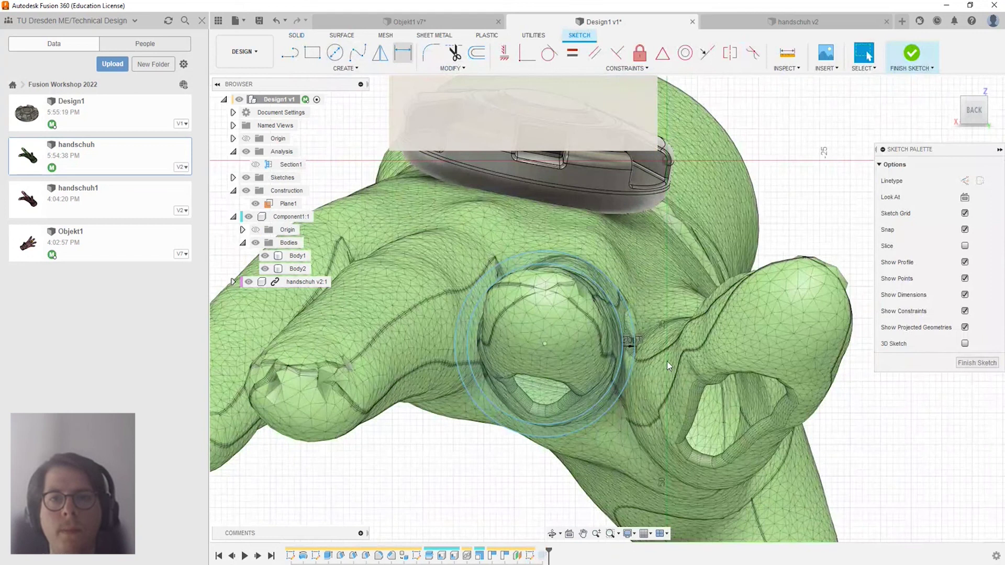
click(607, 390)
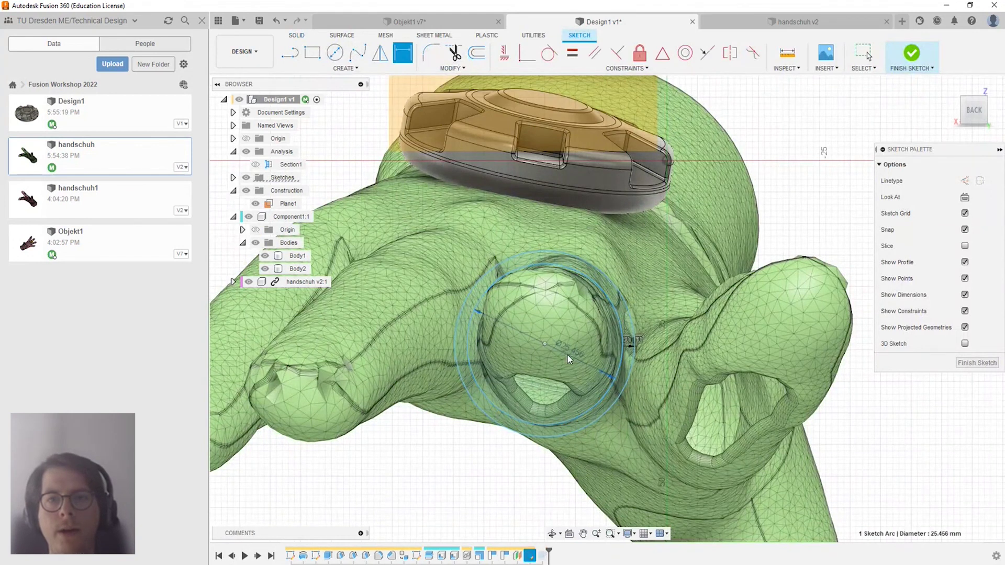
click(568, 355)
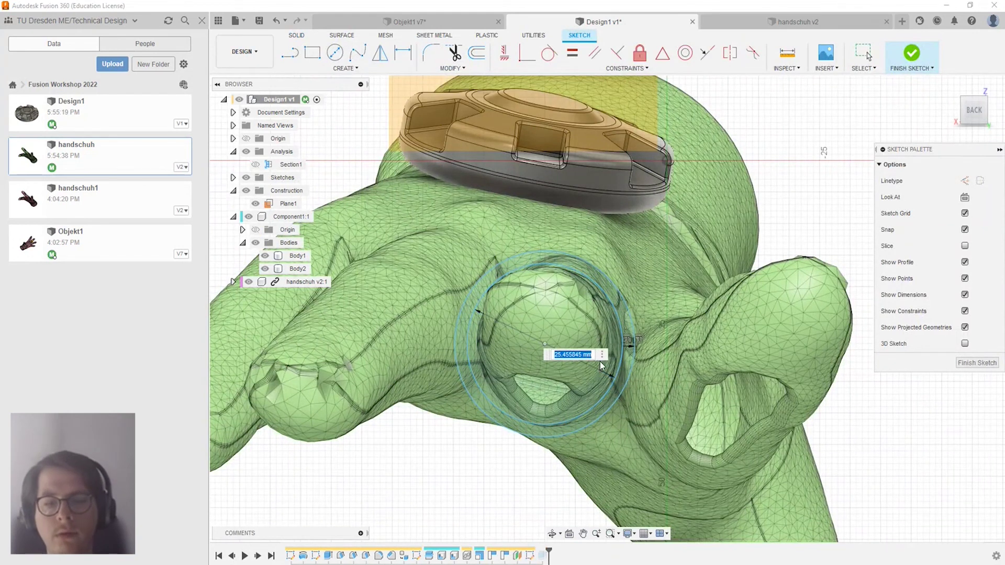
text(22)
key(Return)
mouse_move(978, 105)
click(921, 53)
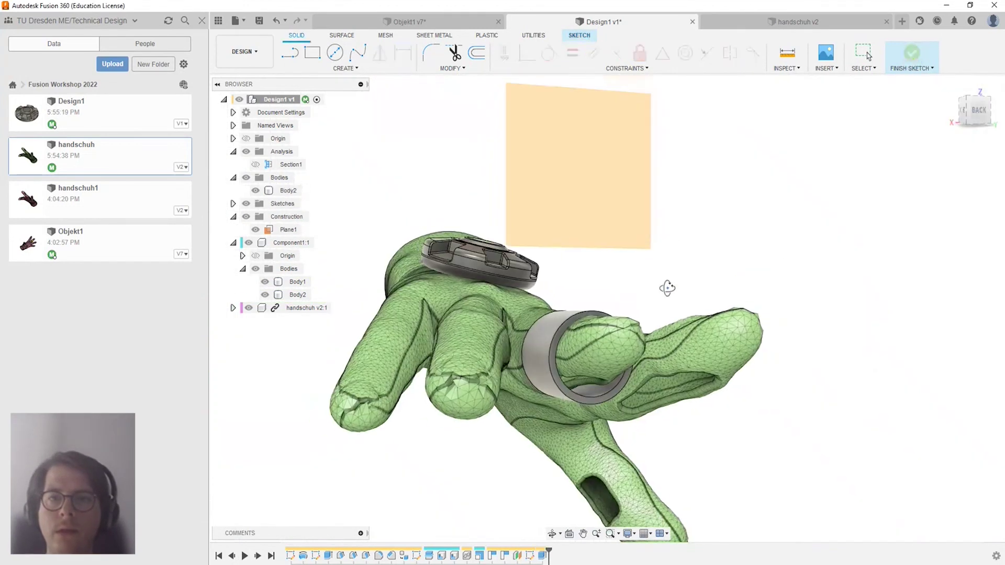
mouse_move(646, 268)
shift+middle_down()
mouse_move(653, 253)
mouse_move(671, 274)
shift+middle_up()
scroll(680, 303, up, 5)
scroll(675, 324, down, 3)
shift+middle_drag(674, 330, 629, 281)
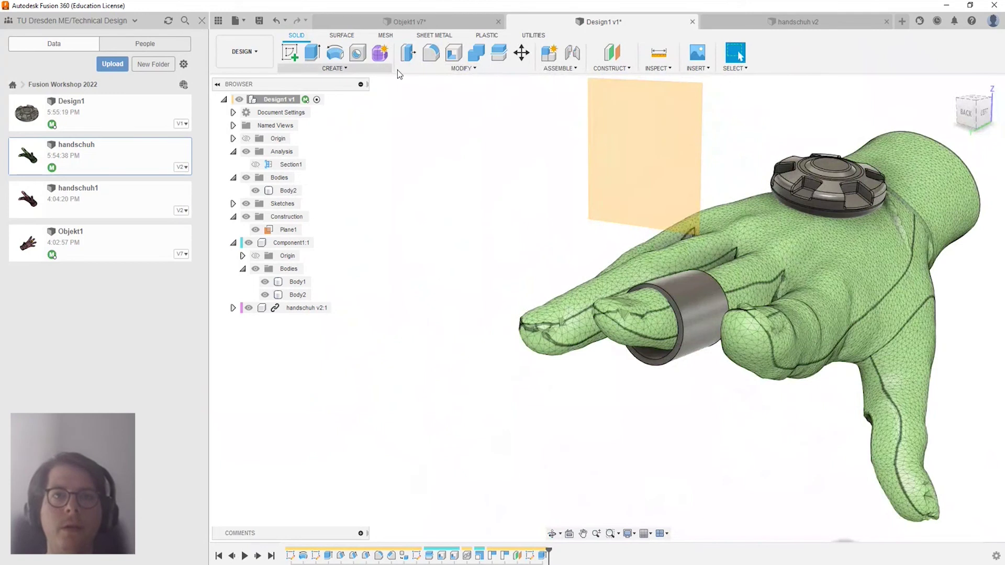
Draft the first ring's outer face from its end edge, angle set to 0 deg.
click(433, 70)
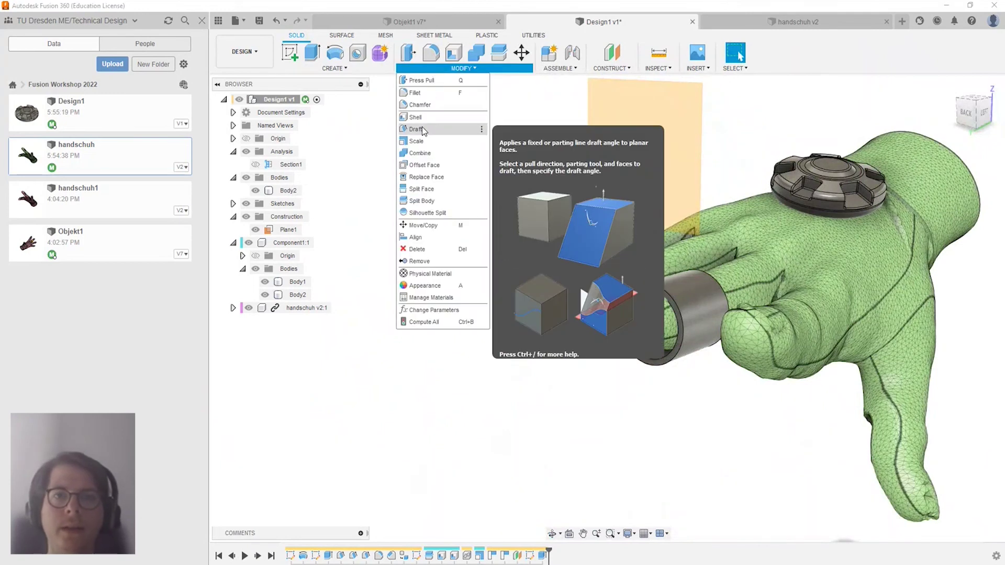
click(422, 128)
click(681, 319)
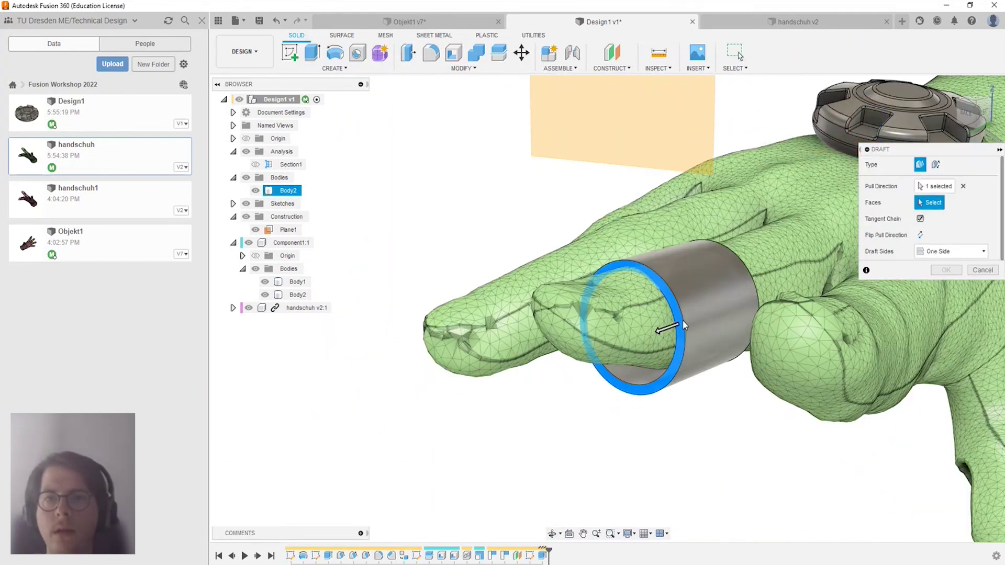
scroll(702, 299, up, 3)
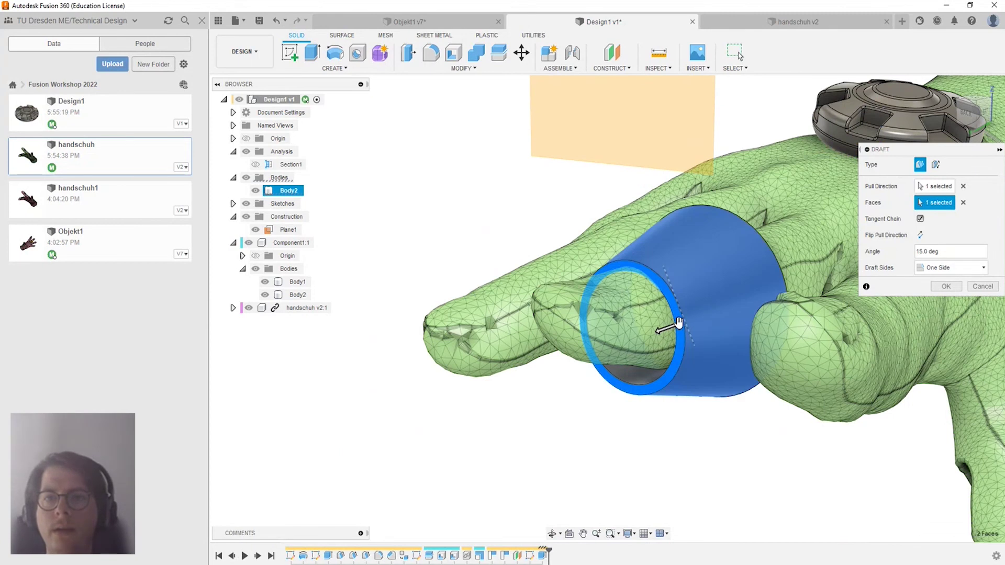
shift+middle_drag(679, 320, 672, 318)
mouse_move(661, 302)
shift+middle_down()
mouse_move(618, 323)
mouse_move(668, 317)
mouse_move(638, 317)
shift+middle_up()
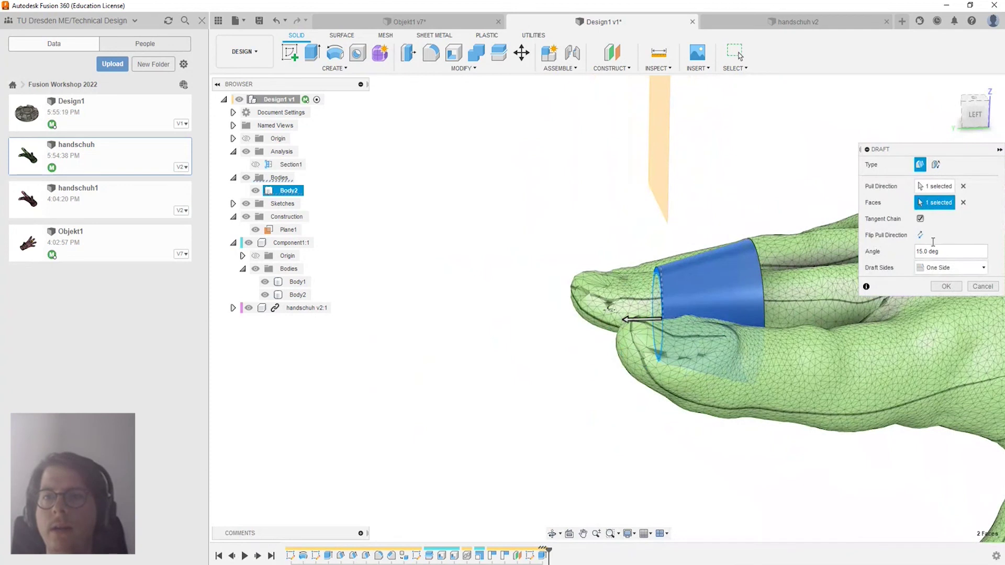
mouse_move(722, 259)
shift+middle_down()
mouse_move(817, 279)
mouse_move(906, 274)
shift+middle_up()
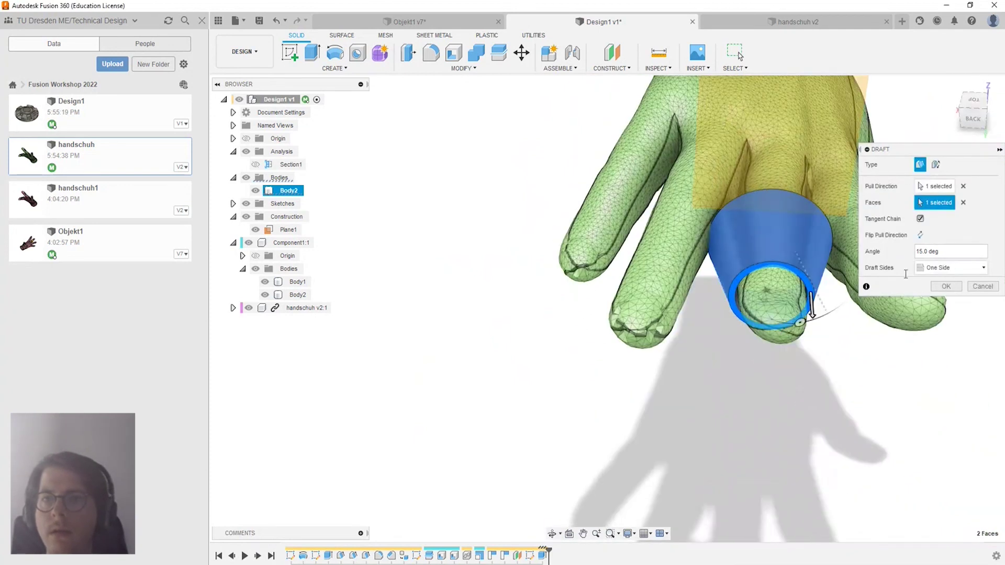
drag(820, 315, 813, 321)
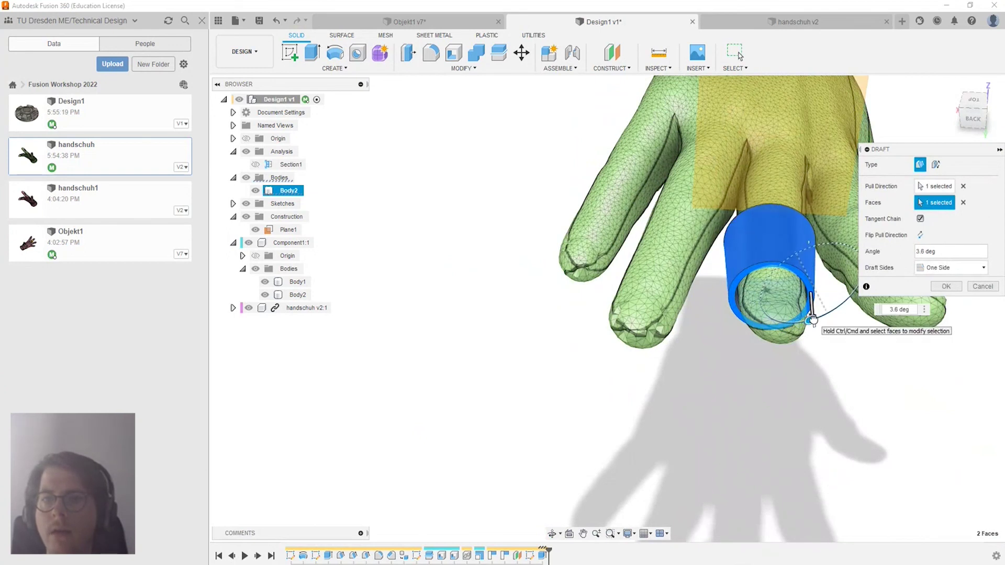
mouse_move(761, 299)
shift+middle_down()
mouse_move(724, 280)
mouse_move(747, 283)
mouse_move(579, 285)
mouse_move(550, 301)
mouse_move(576, 304)
shift+middle_up()
key(Return)
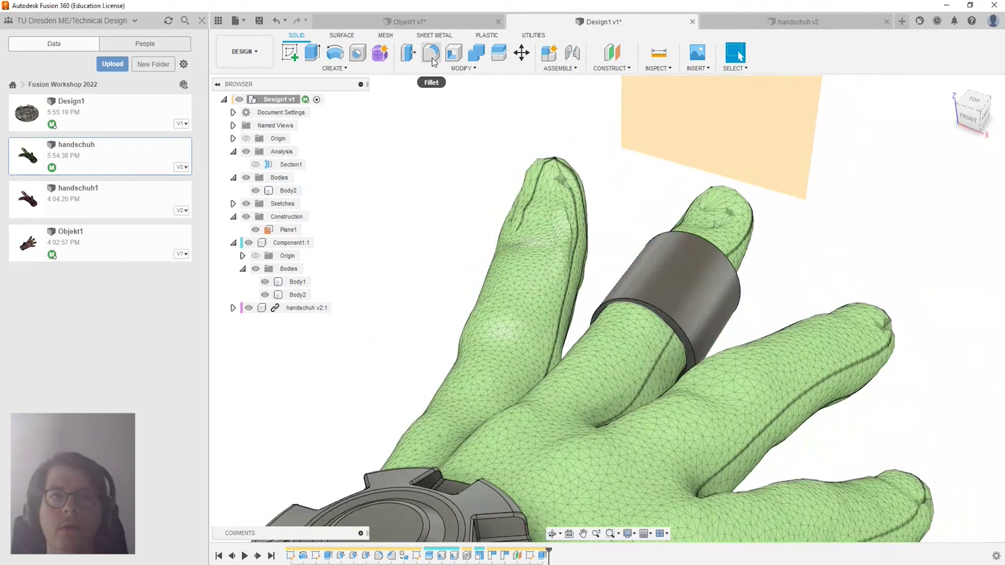
Draft the second ring's outer face at -2.5 deg, pulling from its edge.
click(462, 68)
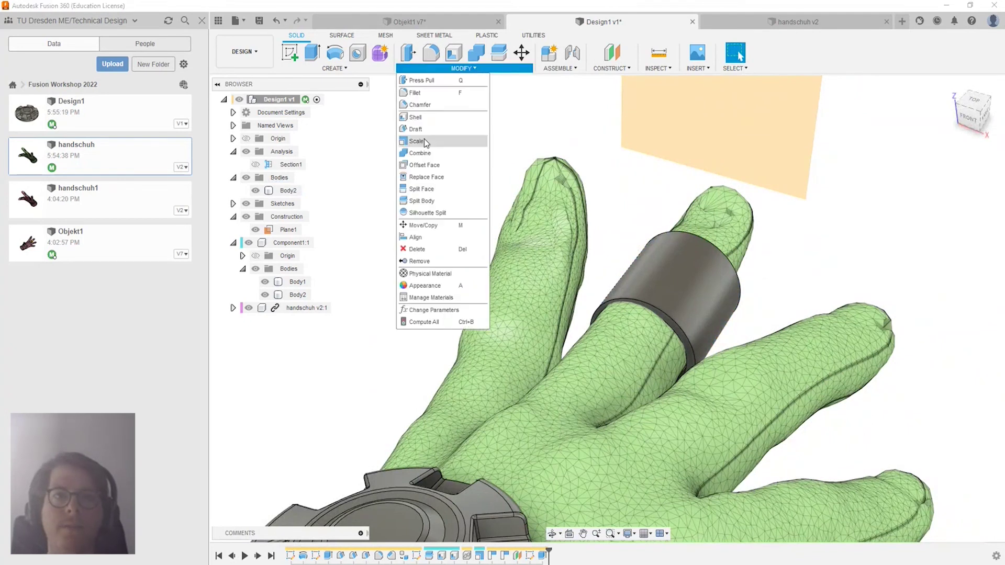
click(416, 128)
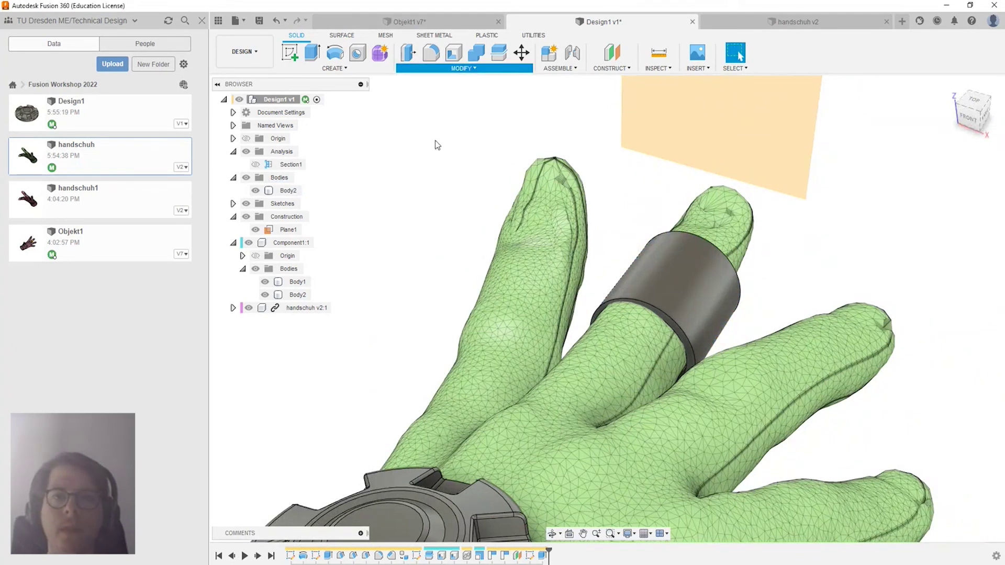
click(680, 339)
click(692, 300)
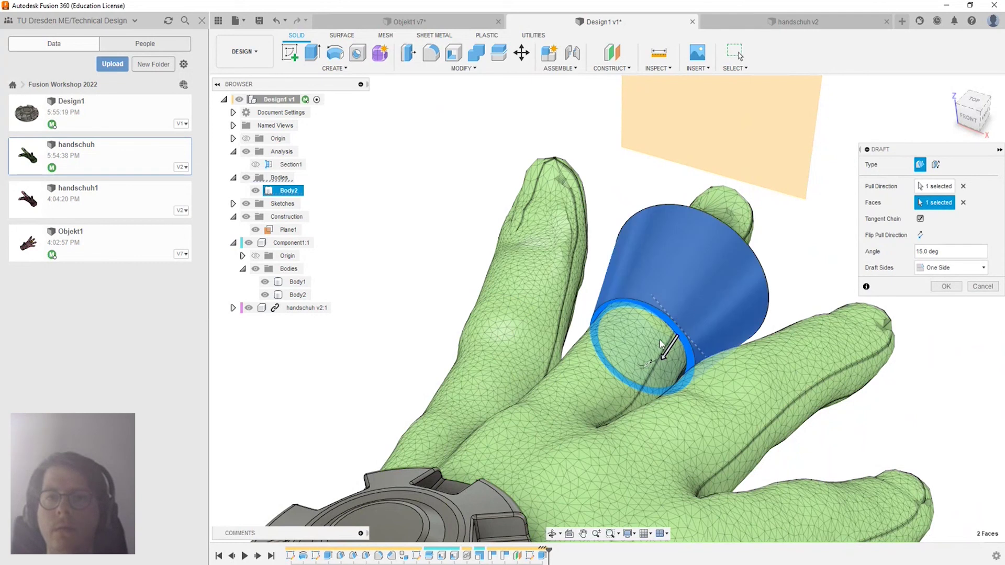
mouse_move(646, 369)
shift+middle_down()
mouse_move(827, 256)
mouse_move(803, 281)
shift+middle_up()
drag(787, 334, 785, 313)
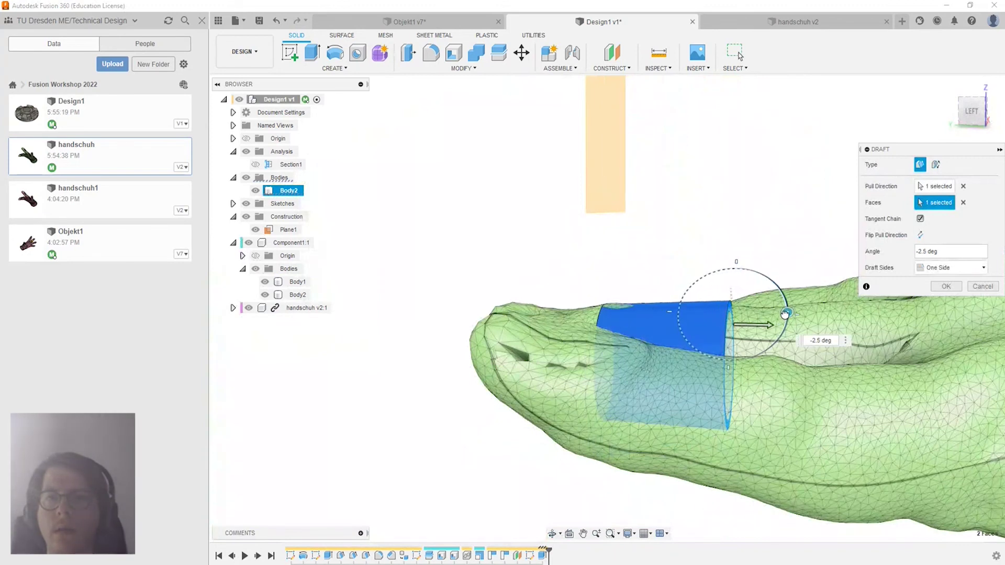
shift+middle_drag(612, 280, 669, 262)
scroll(326, 351, up, 3)
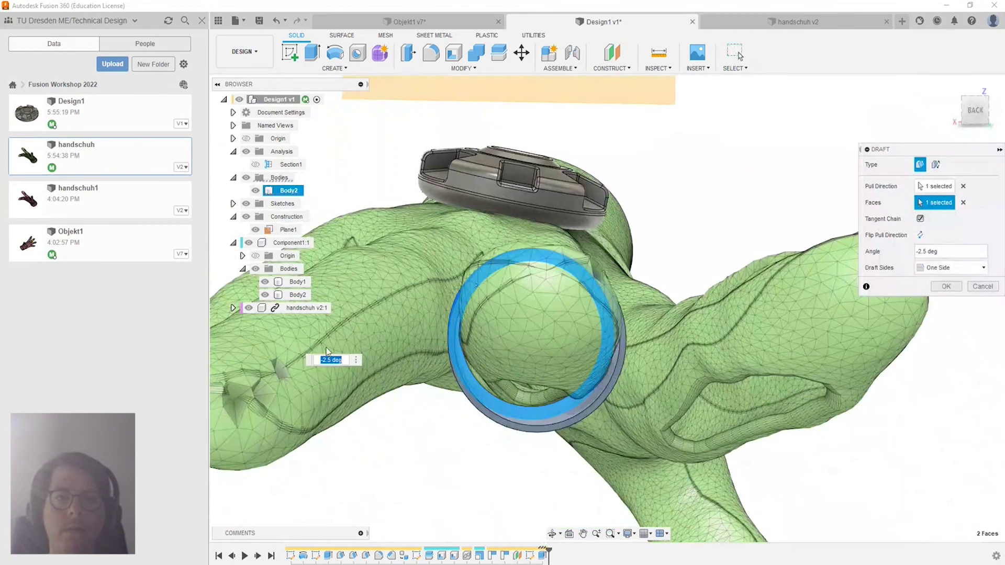
mouse_move(500, 401)
shift+middle_down()
mouse_move(467, 411)
mouse_move(455, 402)
shift+middle_up()
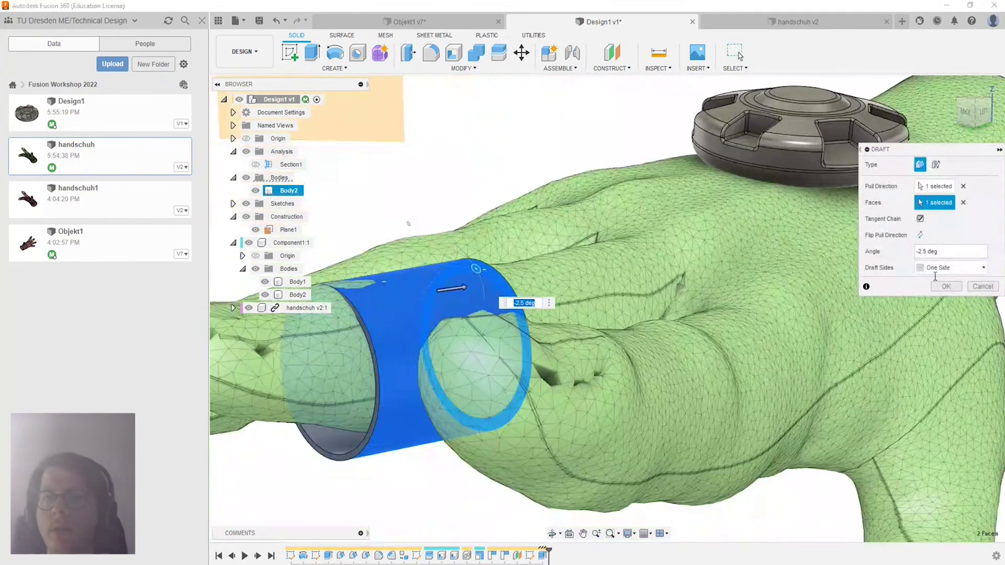
key(Return)
key(F6)
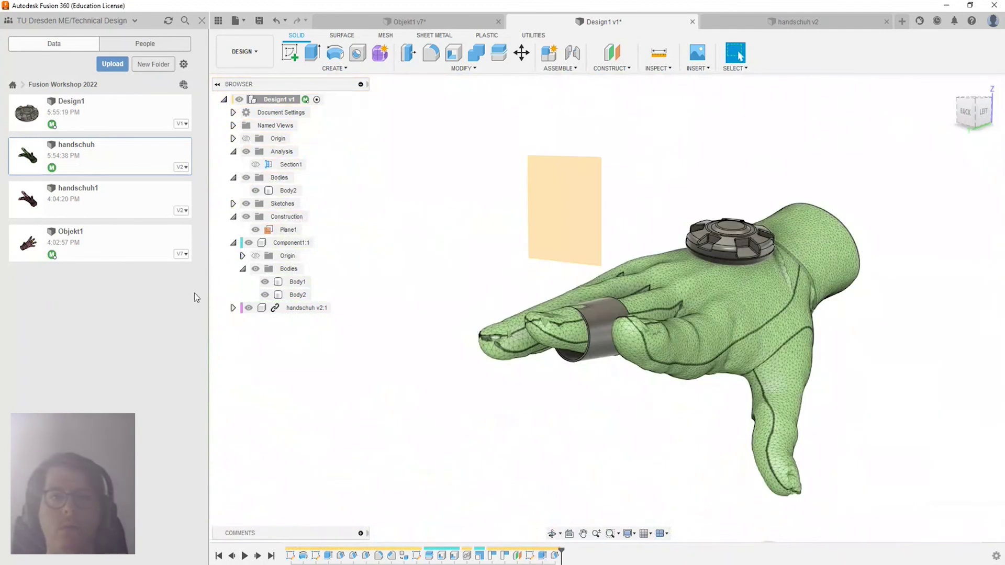
Hide the handschuh glove, align to the Left view, and sketch on the side origin plane.
click(248, 308)
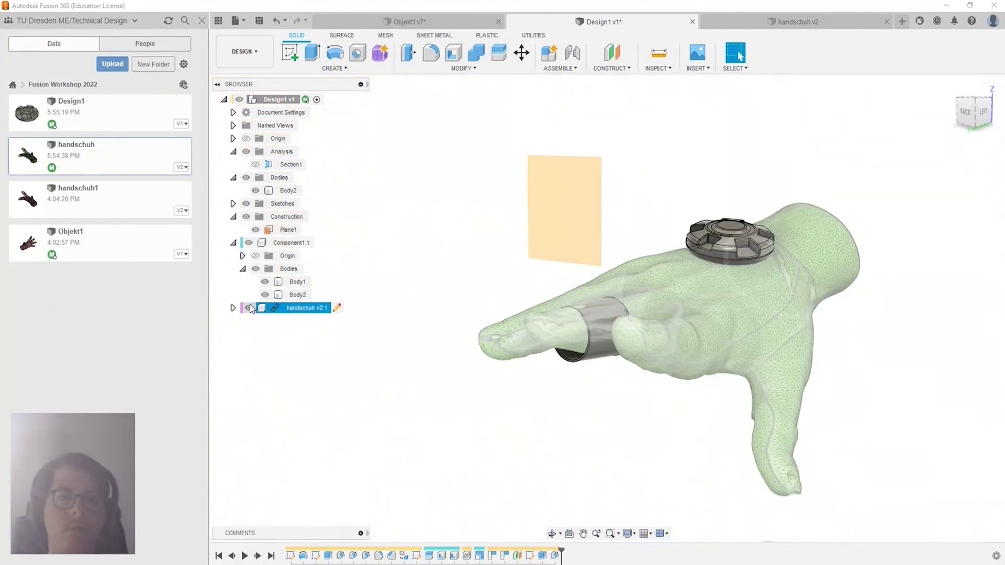
mouse_move(740, 368)
shift+middle_down()
mouse_move(646, 359)
mouse_move(655, 359)
shift+middle_up()
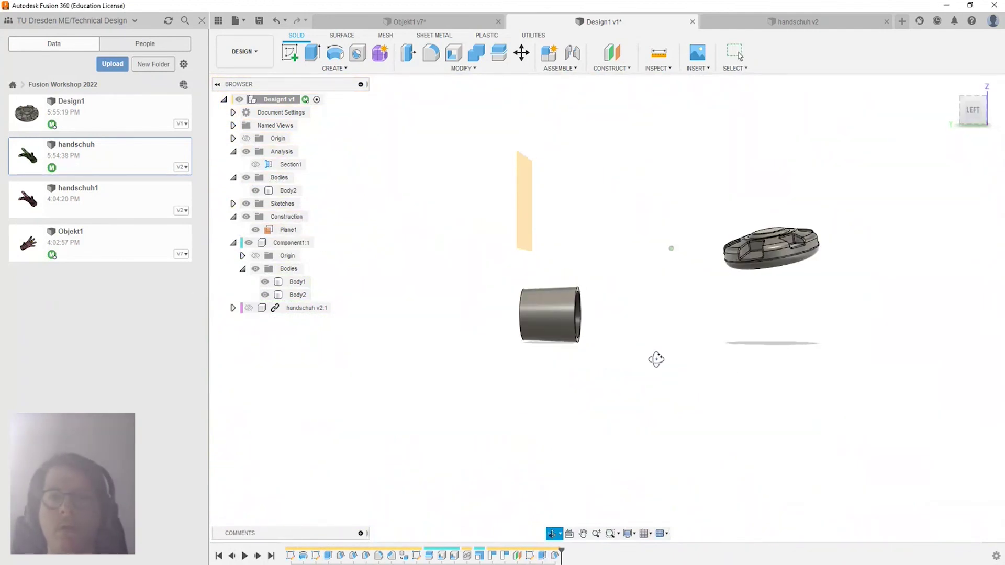
click(975, 120)
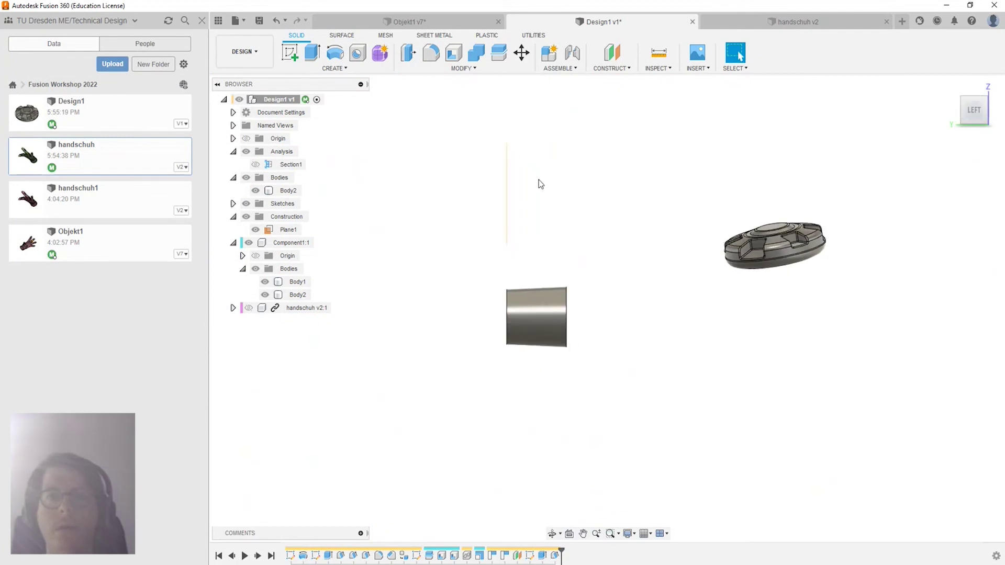
click(291, 52)
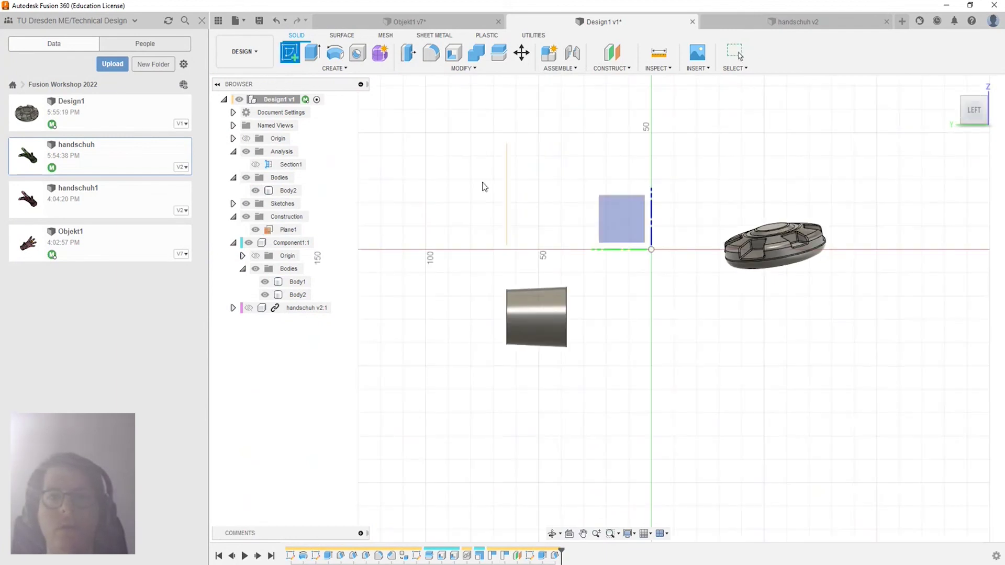
click(615, 211)
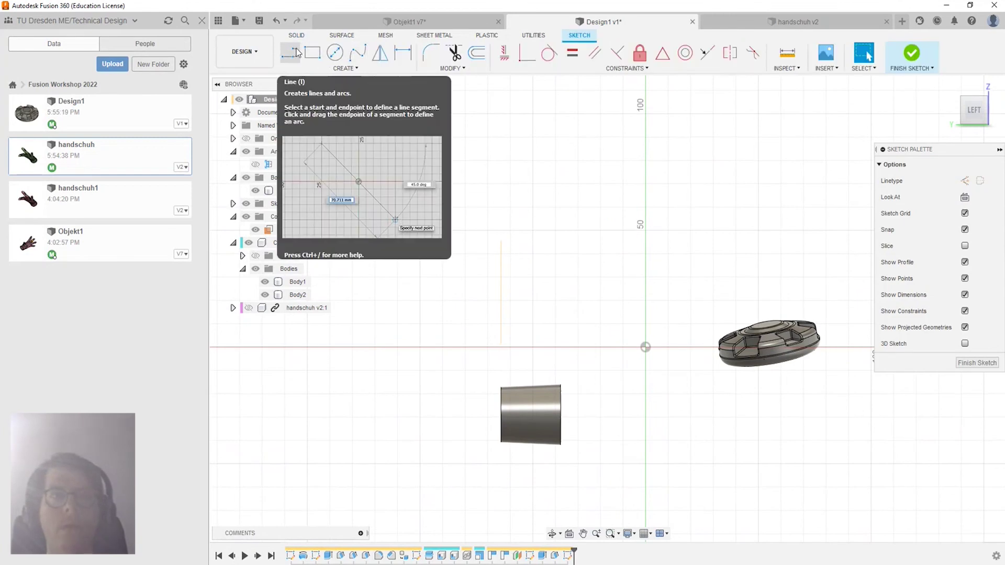
Start the Line tool, discarding an unwanted first line at the ring's edge.
click(297, 52)
scroll(527, 419, up, 5)
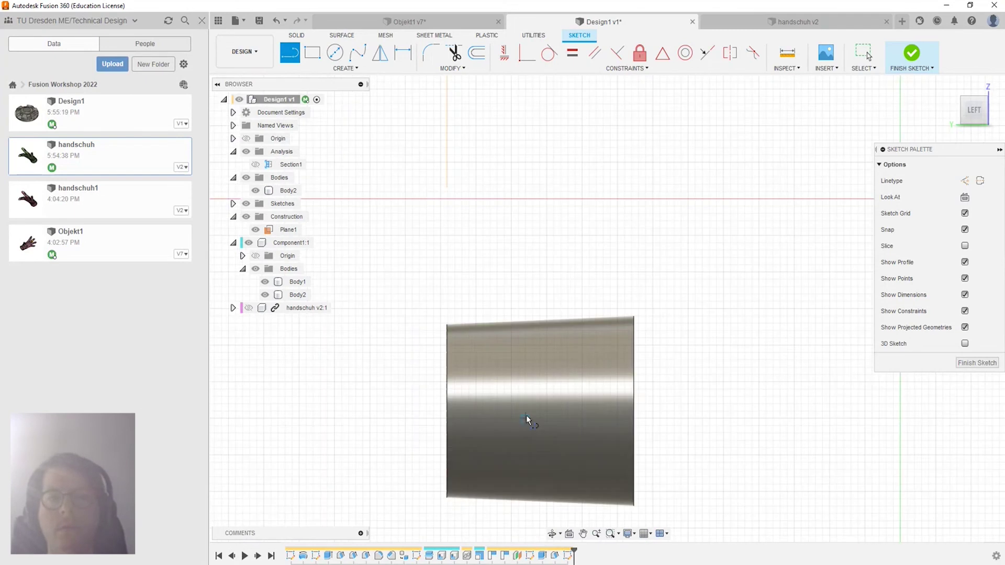
click(434, 331)
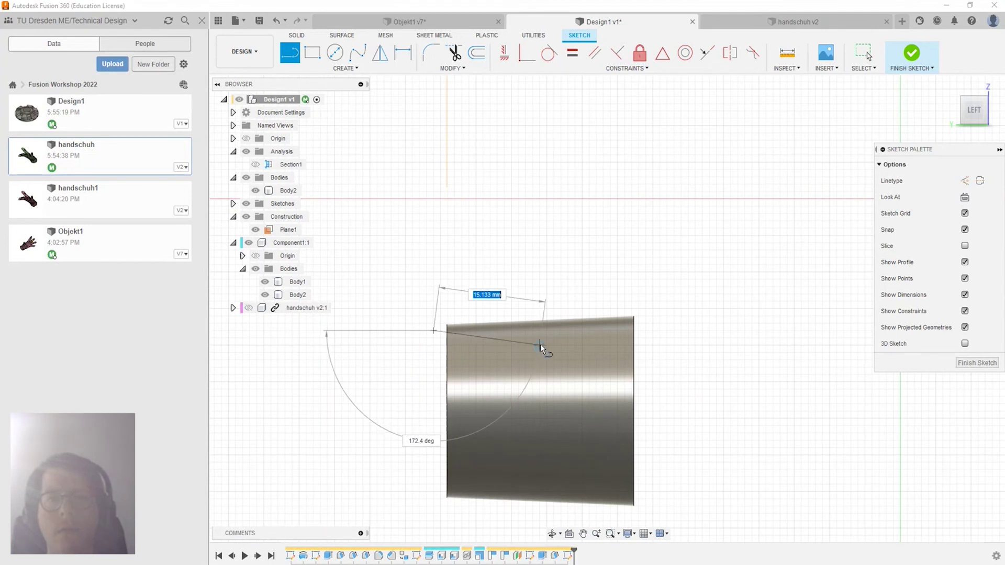
key(Escape)
right_click(430, 343)
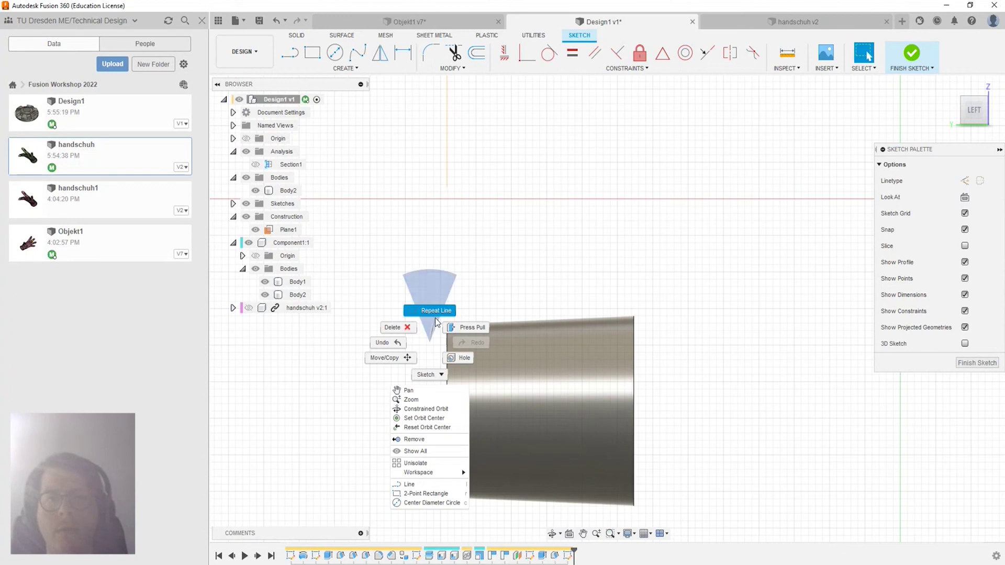
click(434, 311)
Draw a stepped line chain across the ring with a 9 mm step, then finish the sketch.
click(440, 346)
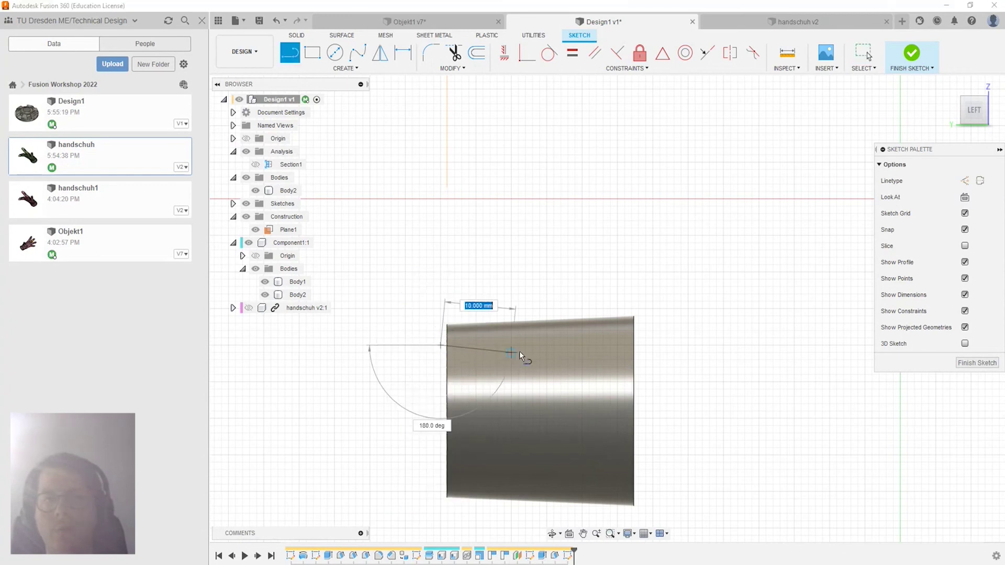
click(540, 354)
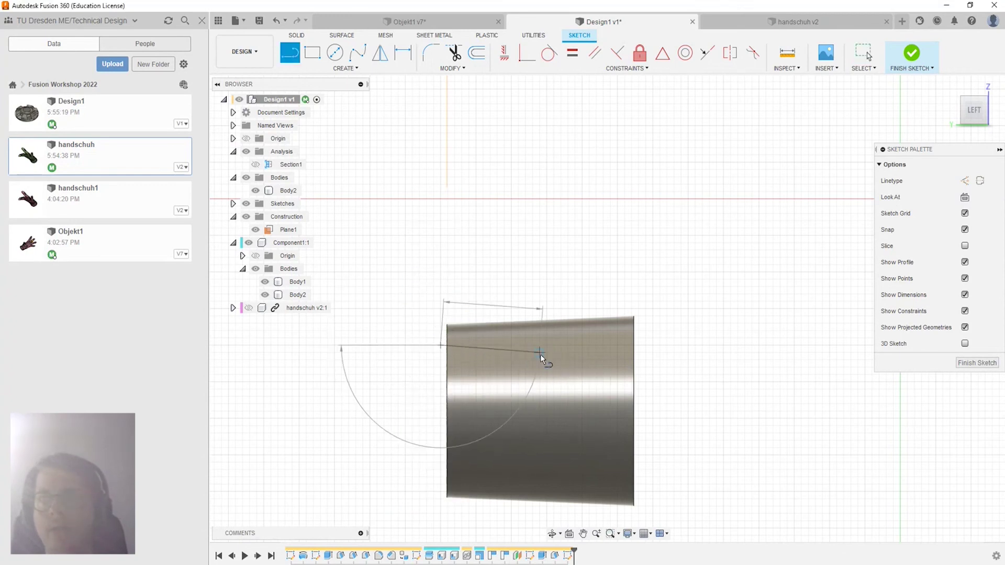
scroll(540, 354, down, 3)
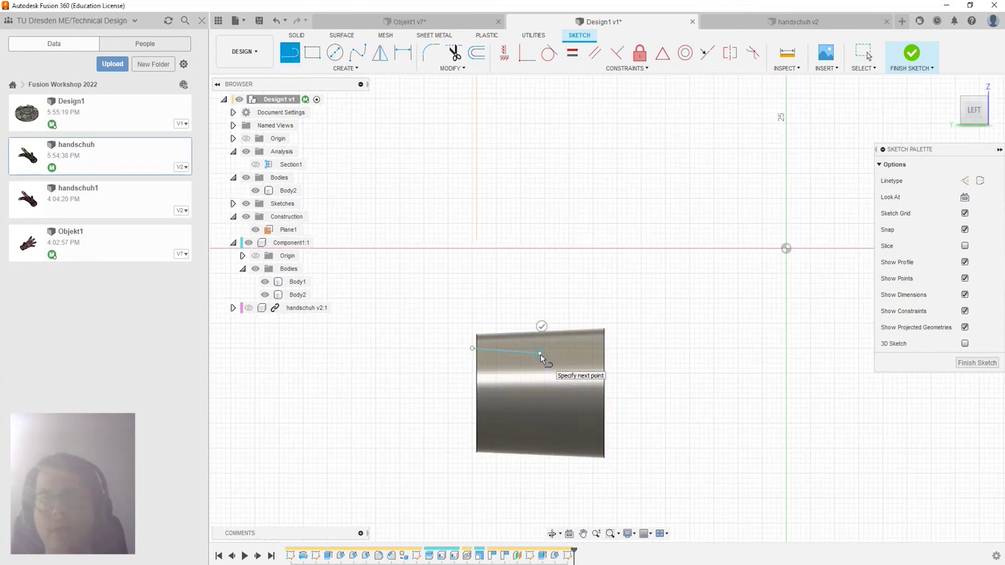
click(540, 454)
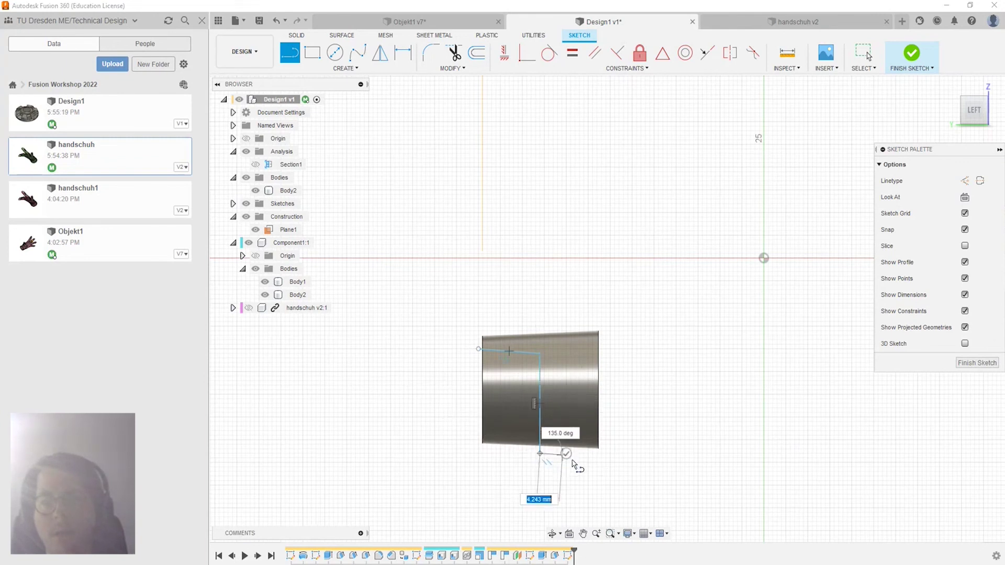
click(579, 453)
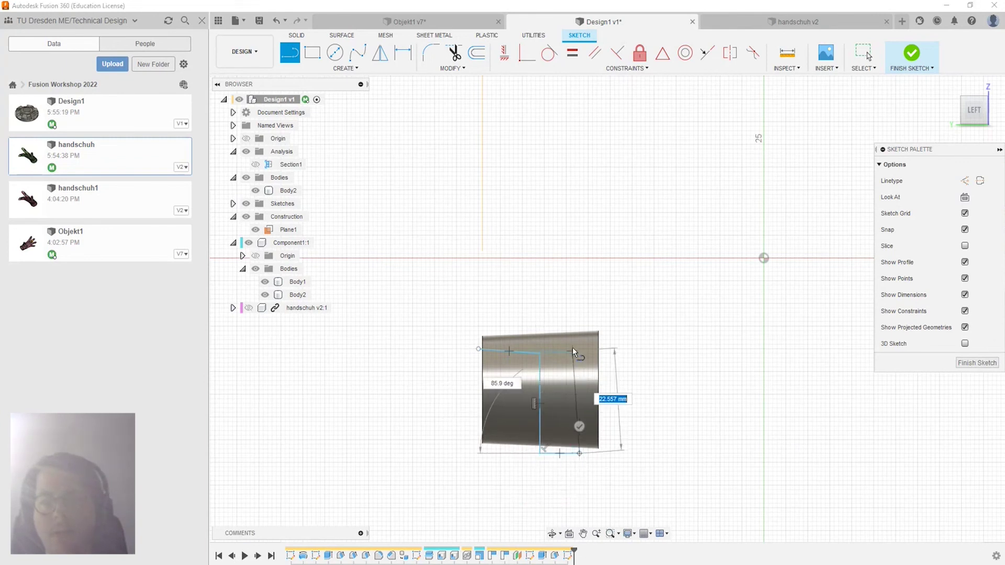
click(579, 354)
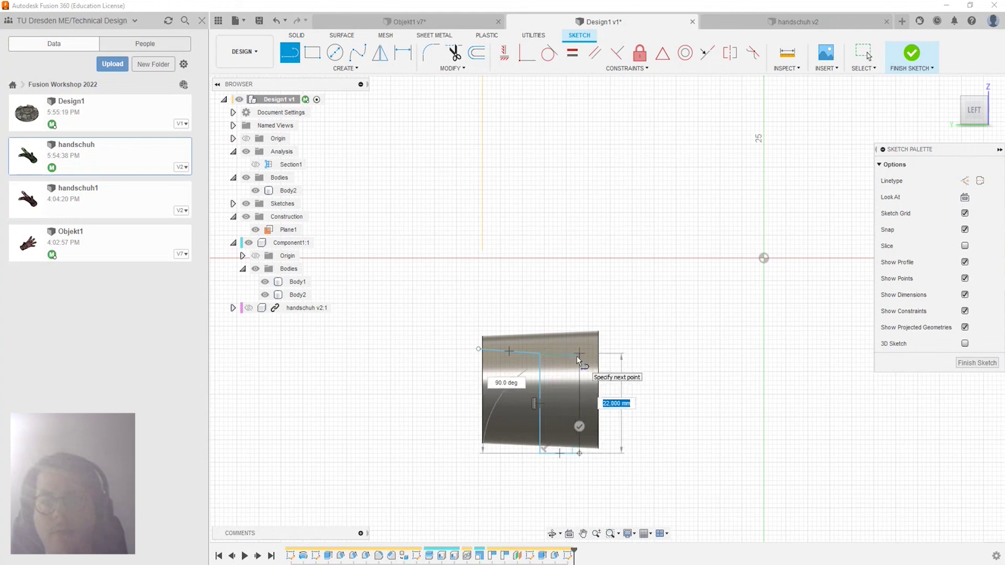
click(614, 339)
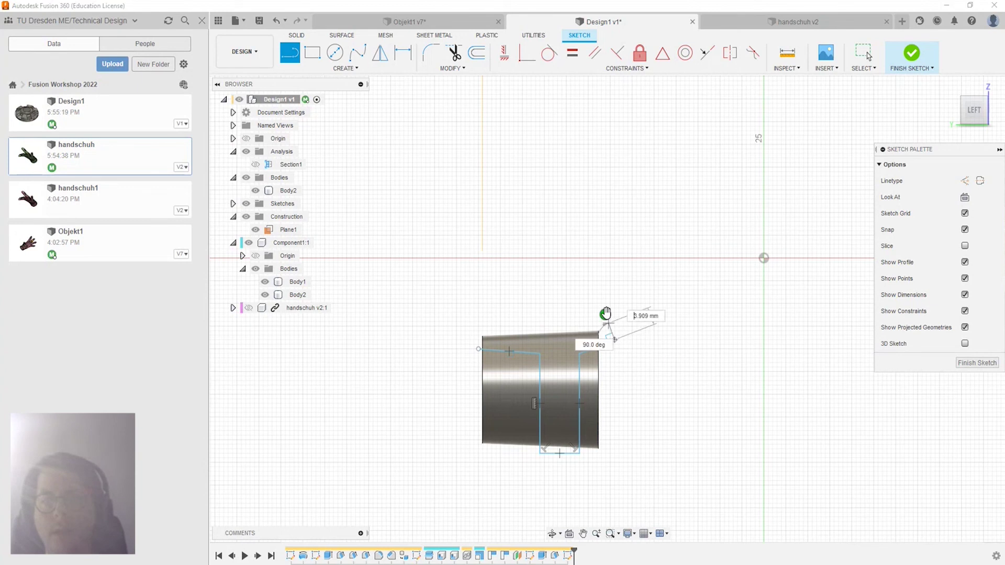
click(606, 315)
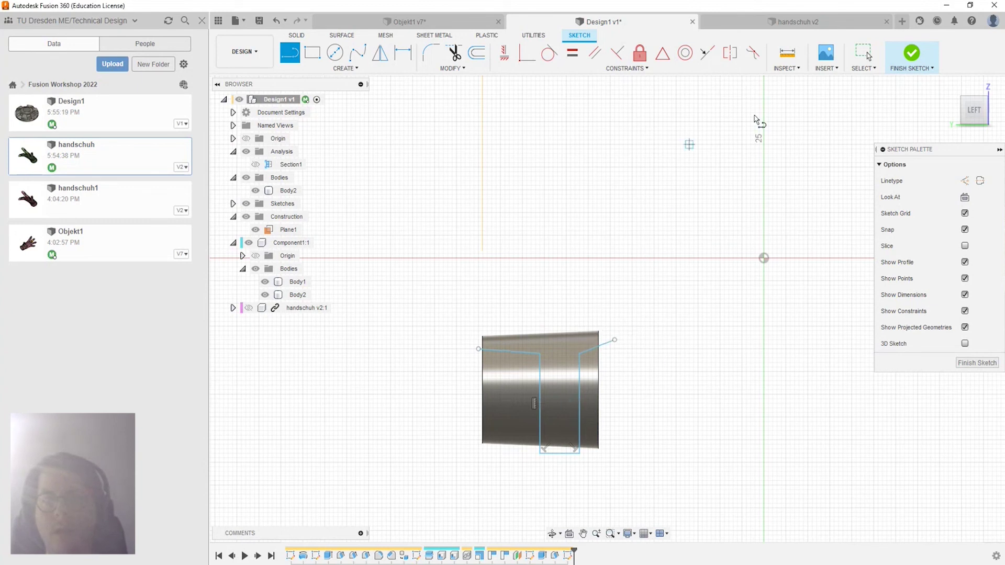
click(916, 54)
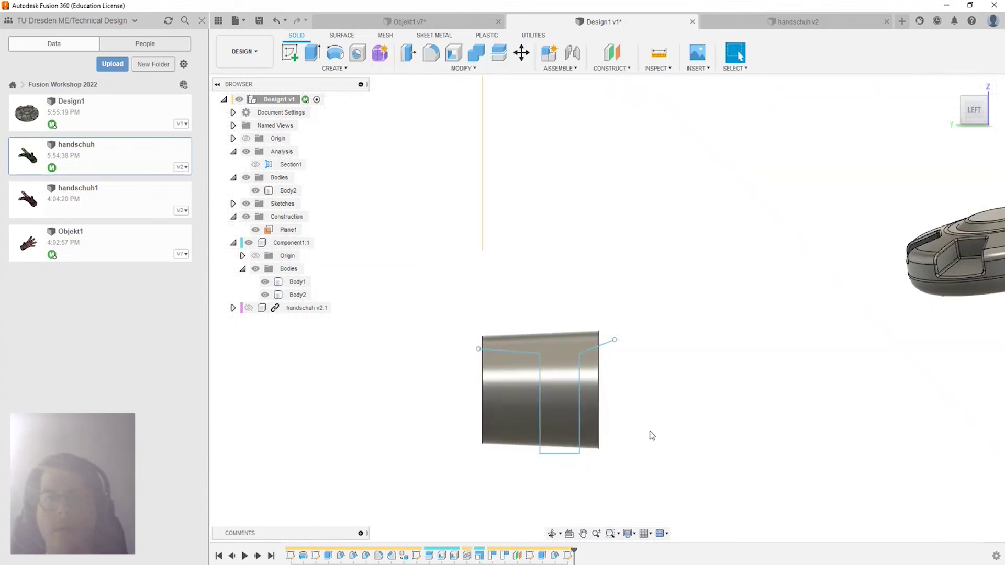
Split the ring band body using the sketched slit path as the splitting tool.
click(979, 109)
click(486, 69)
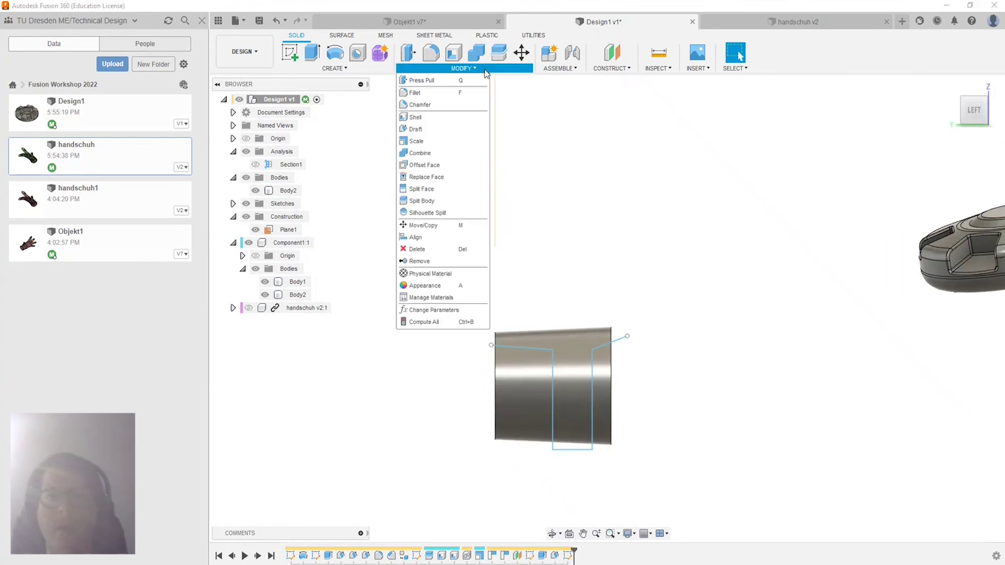
click(424, 201)
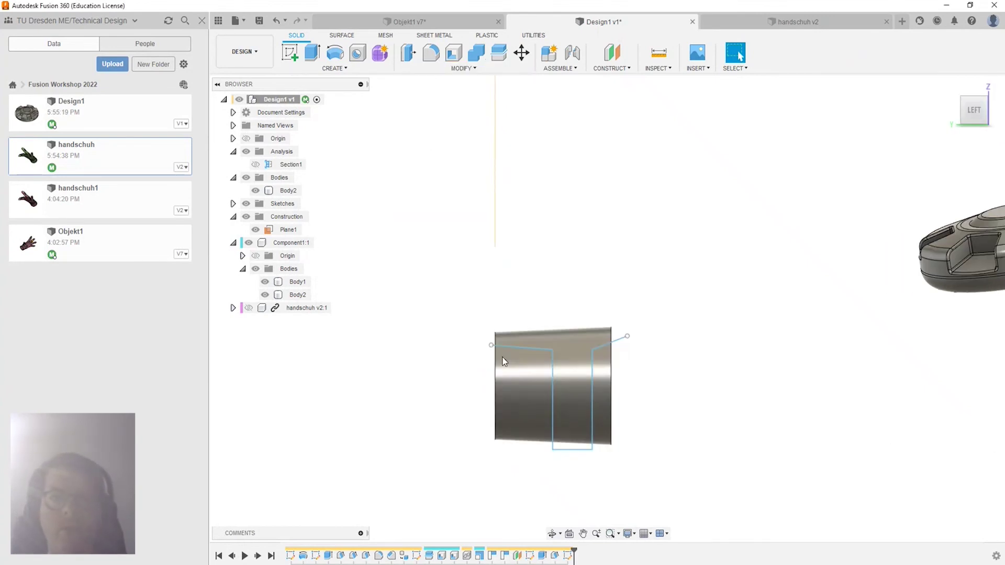
click(529, 411)
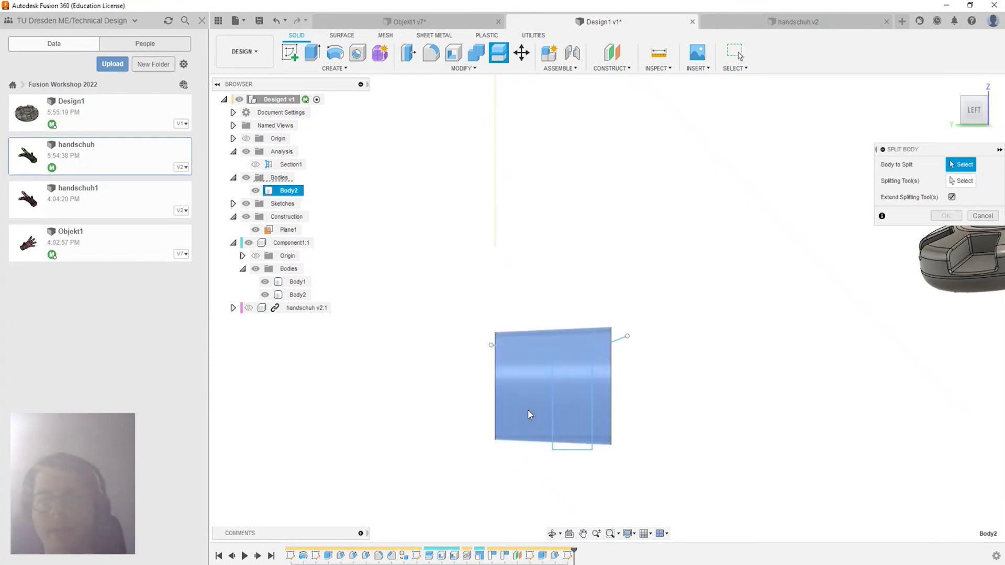
click(954, 182)
click(571, 449)
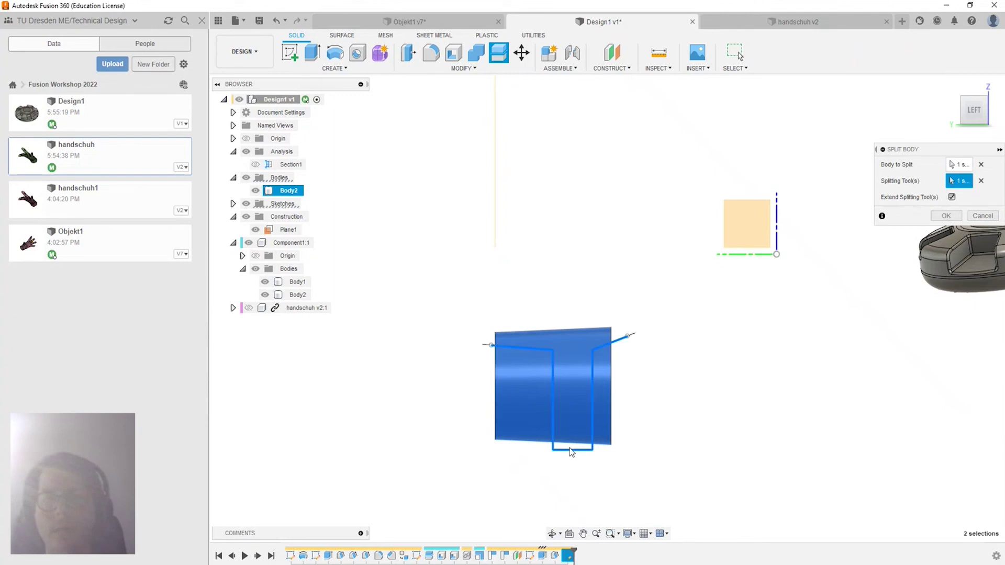
click(949, 216)
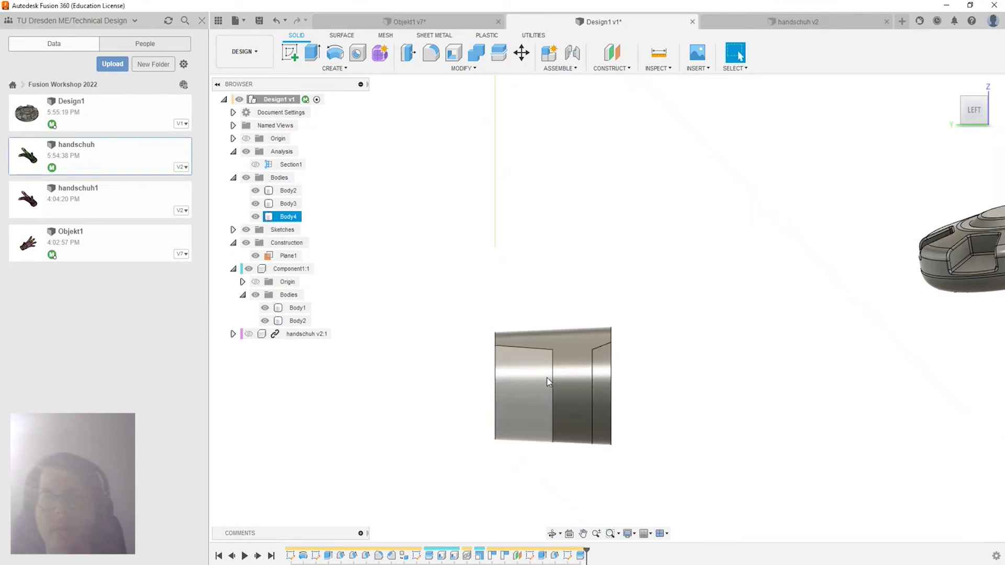
Hide the cut-off Body3 and Body4 pieces, leaving Body2 visible.
click(256, 216)
click(255, 191)
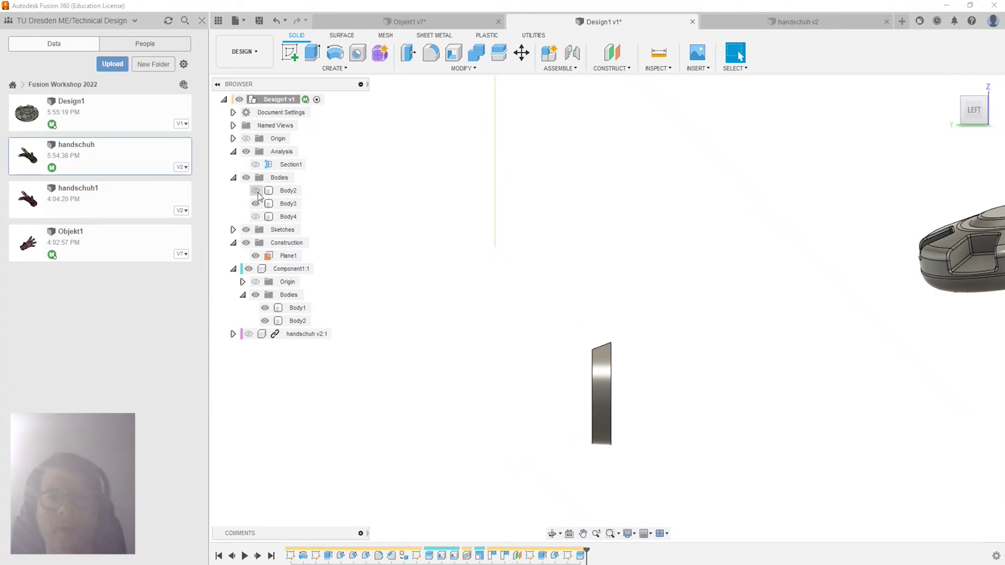
click(256, 192)
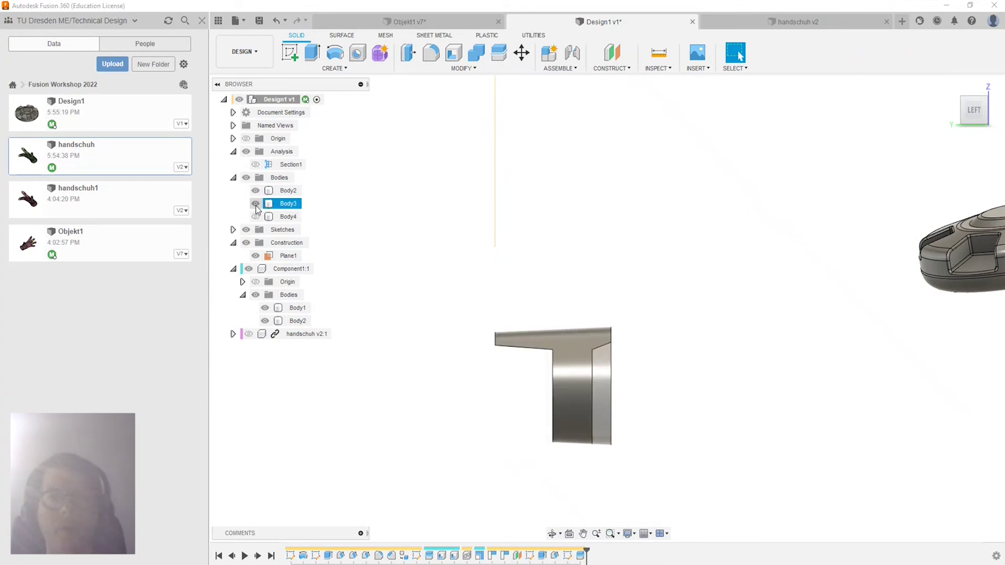
click(256, 205)
mouse_move(817, 327)
shift+middle_down()
mouse_move(740, 352)
mouse_move(721, 391)
mouse_move(732, 371)
mouse_move(488, 297)
shift+middle_up()
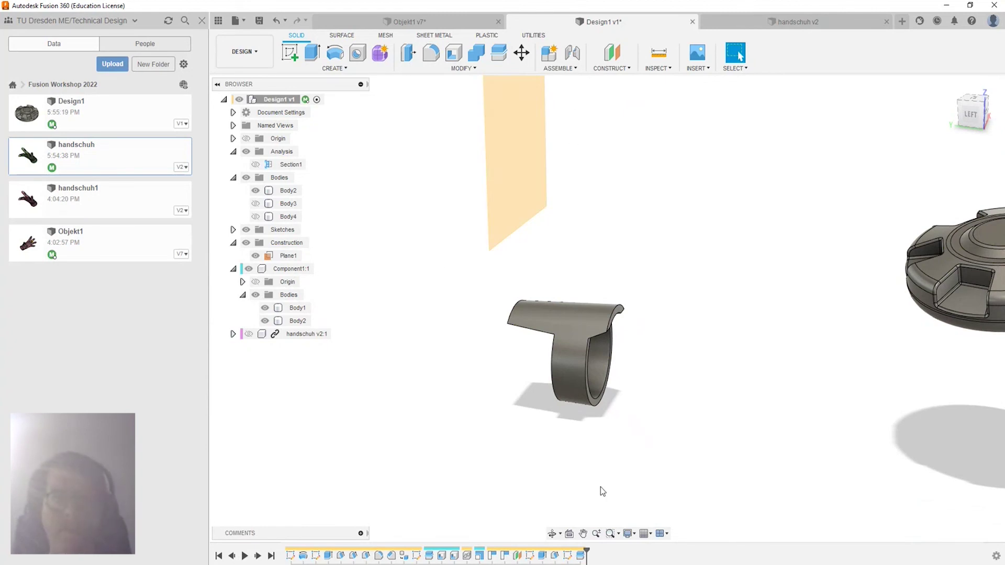
Show the glove mesh again and tilt Body2 3.0 degrees about X around the finger.
click(249, 334)
mouse_move(586, 335)
shift+middle_down()
mouse_move(687, 278)
mouse_move(693, 306)
mouse_move(554, 306)
mouse_move(628, 282)
shift+middle_up()
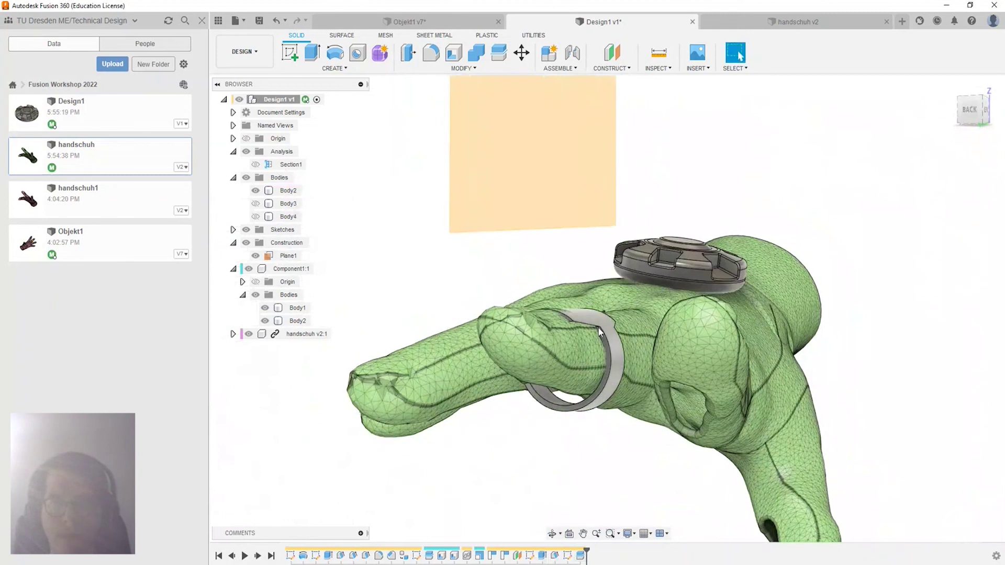
click(289, 190)
right_click(289, 190)
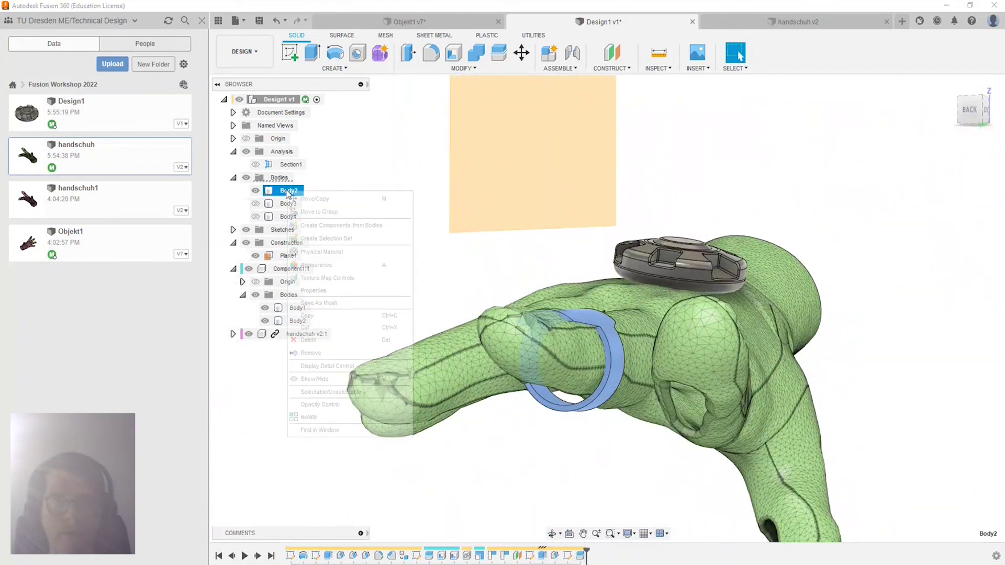
click(320, 198)
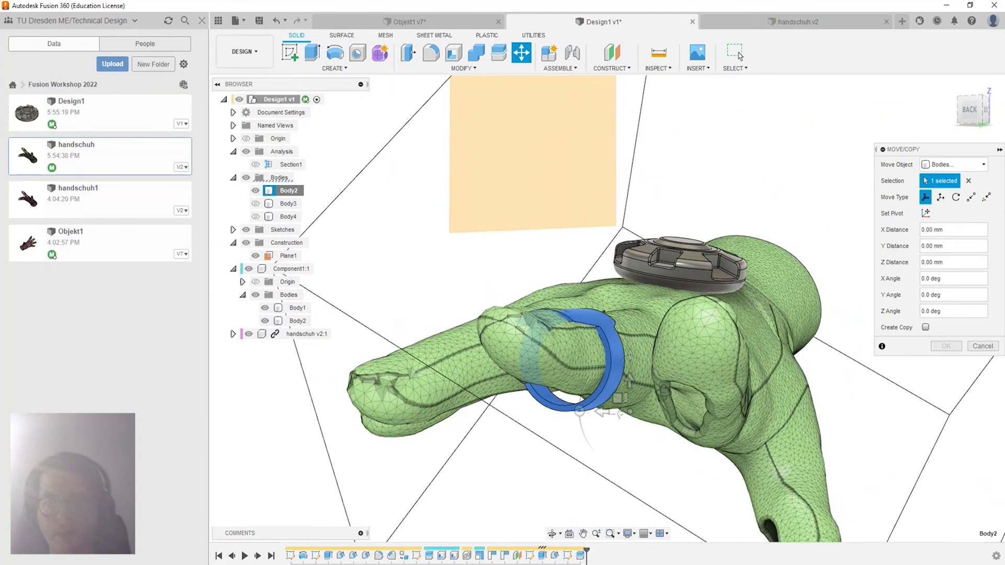
shift+middle_drag(634, 356, 631, 373)
drag(631, 373, 641, 468)
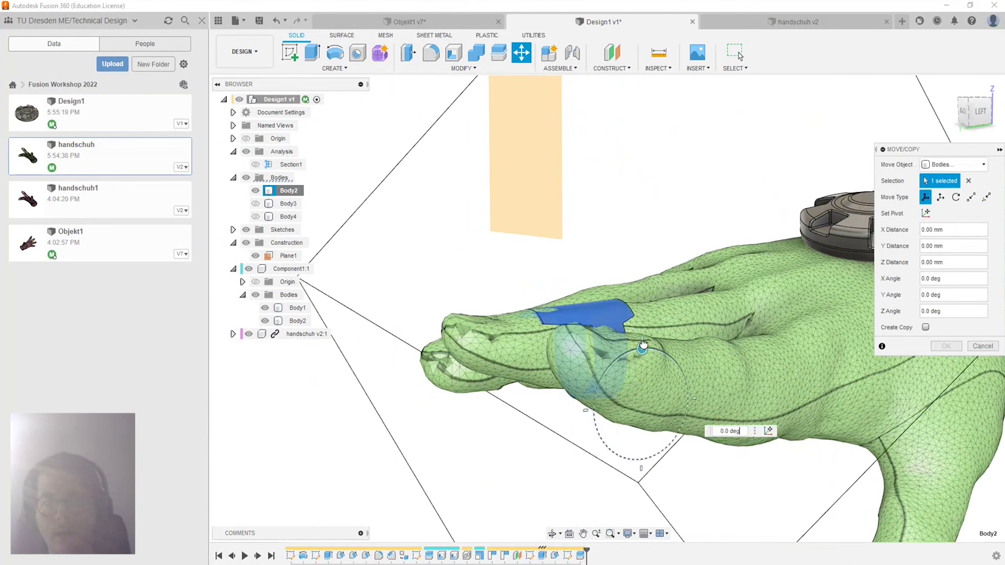
mouse_move(642, 468)
shift+middle_down()
mouse_move(605, 295)
mouse_move(561, 294)
shift+middle_up()
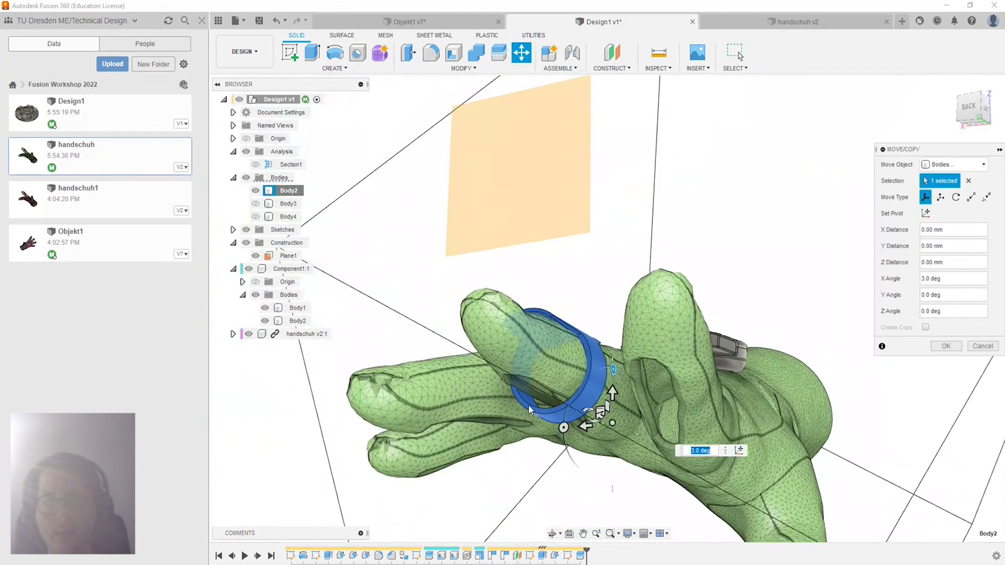
shift+middle_drag(504, 439, 528, 341)
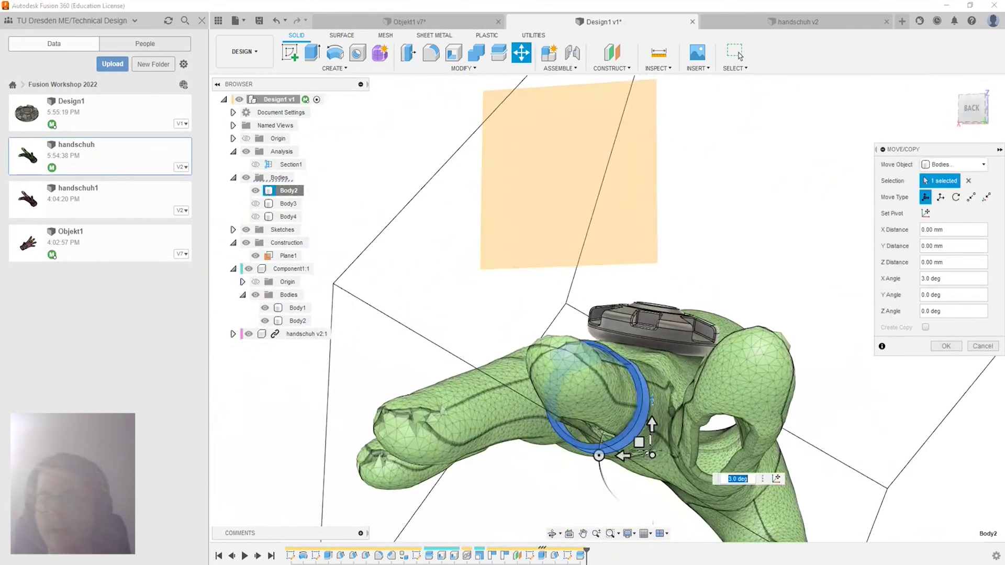
mouse_move(628, 372)
shift+middle_down()
mouse_move(612, 449)
mouse_move(733, 414)
mouse_move(717, 419)
shift+middle_up()
Hide the construction plane and confirm the ring's 3.0 degree rotation.
click(246, 242)
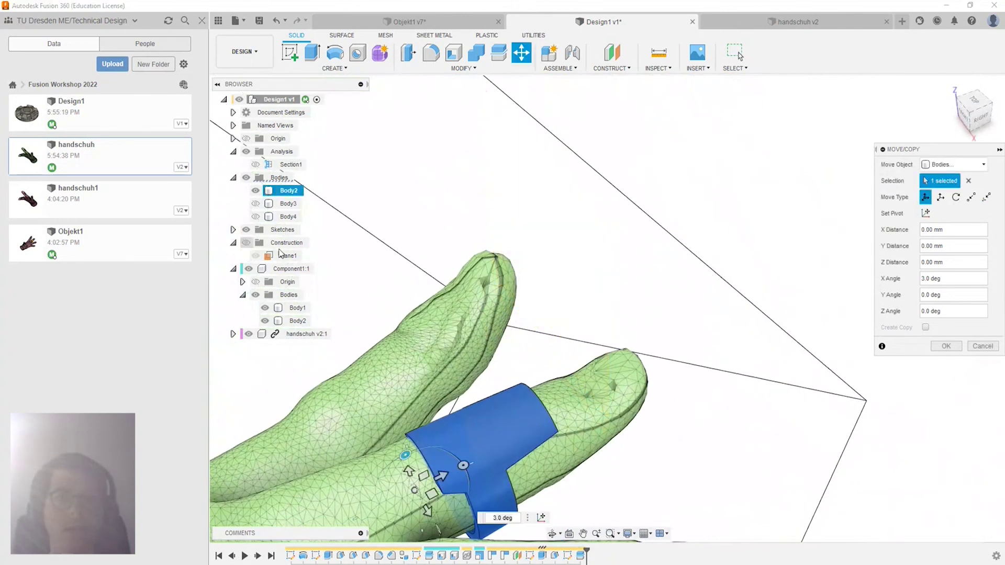
scroll(590, 298, down, 3)
scroll(590, 298, down, 2)
shift+middle_drag(590, 299, 681, 325)
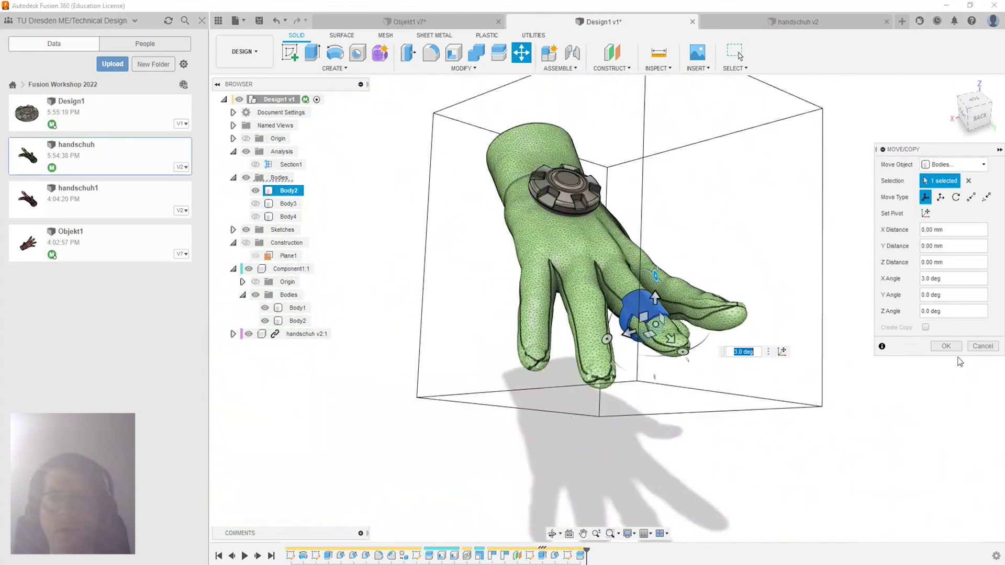
click(955, 347)
mouse_move(761, 292)
shift+middle_down()
mouse_move(662, 246)
mouse_move(761, 299)
mouse_move(760, 356)
shift+middle_up()
drag(760, 357, 449, 329)
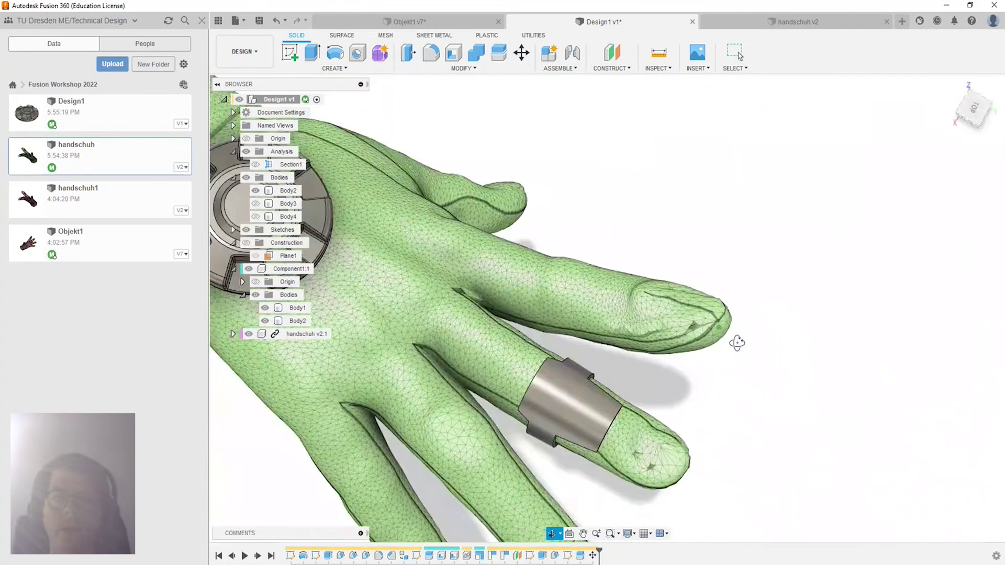
key(Escape)
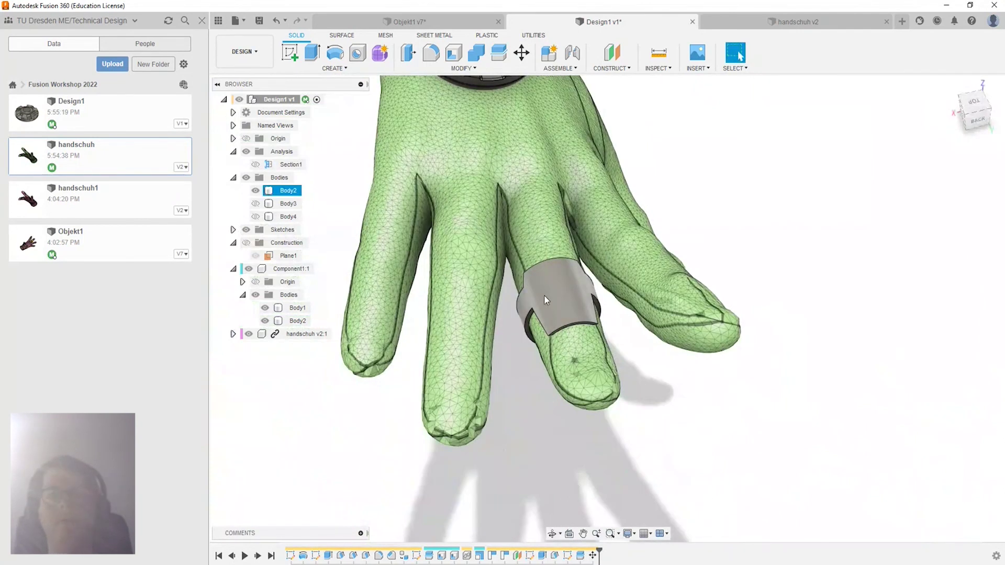
Create a copy of the ring band body and slide it onto the neighbouring finger.
click(522, 52)
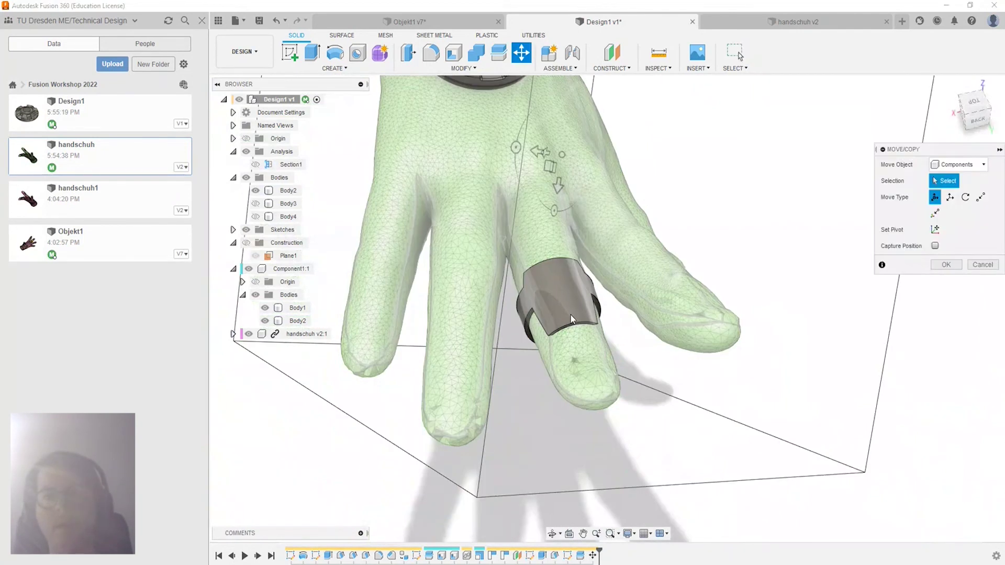
click(955, 167)
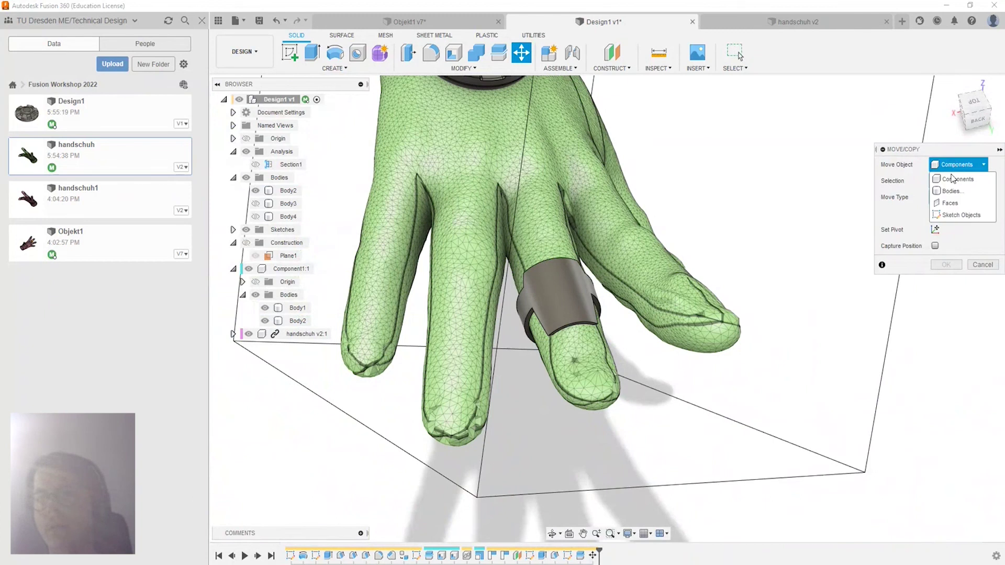
click(950, 193)
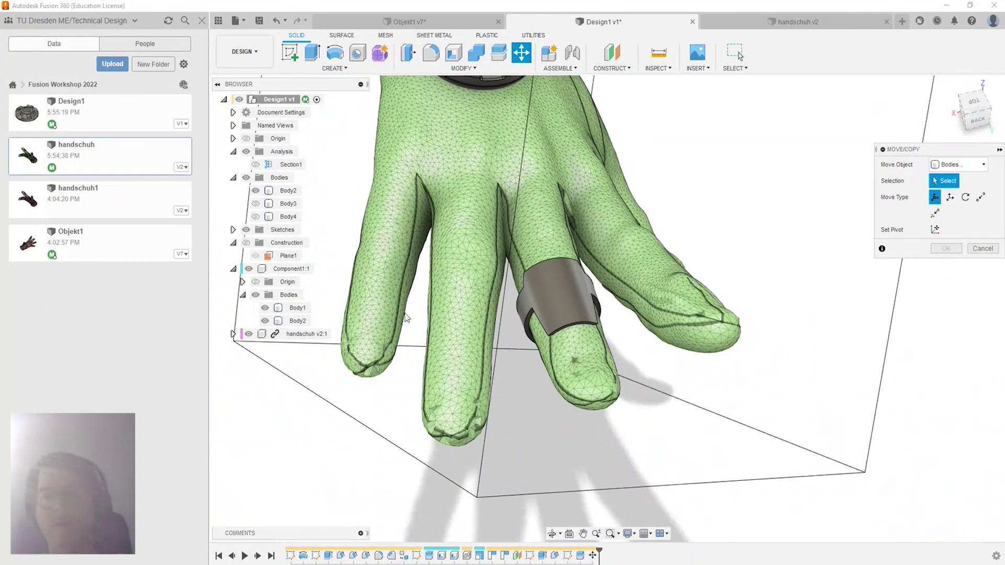
click(533, 305)
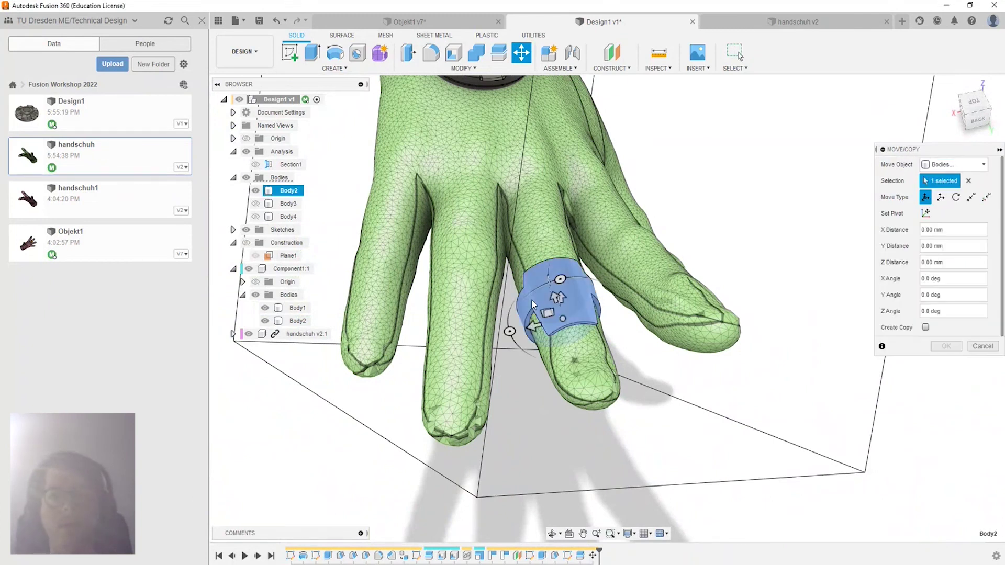
click(926, 328)
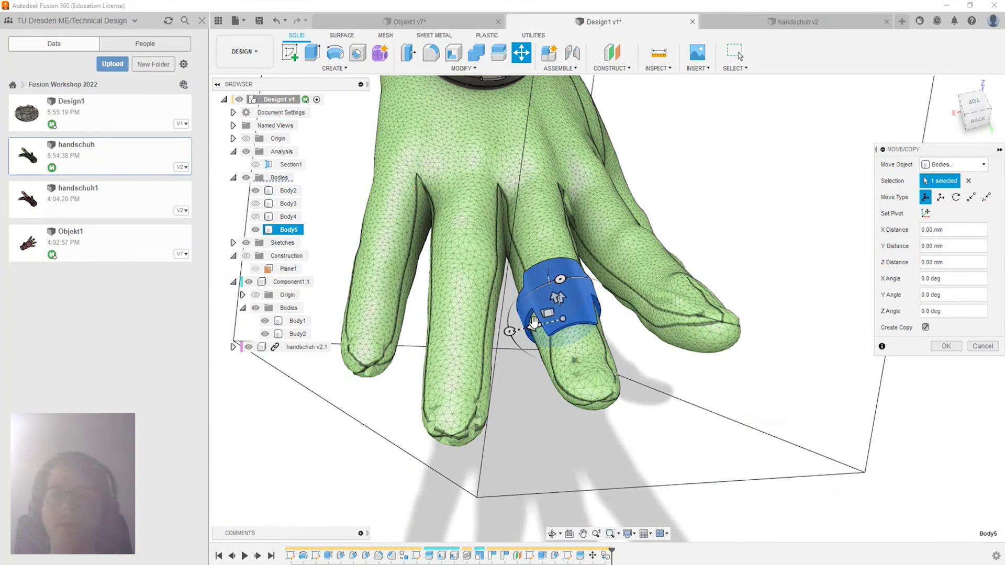
drag(533, 322, 450, 304)
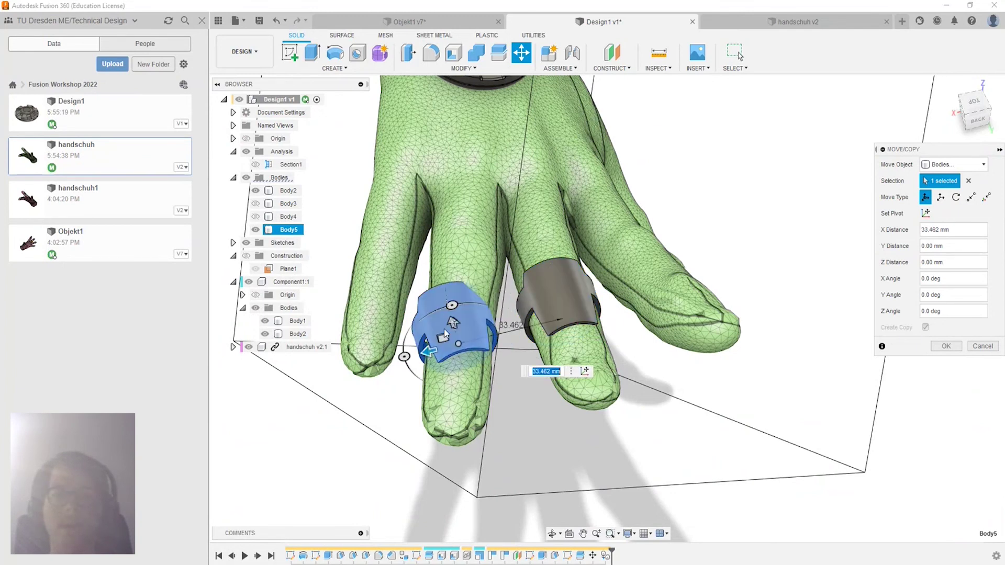
Rotate the ring copy -24.1 degrees and shift it -3.643 mm to fit the finger.
click(463, 304)
drag(465, 304, 437, 314)
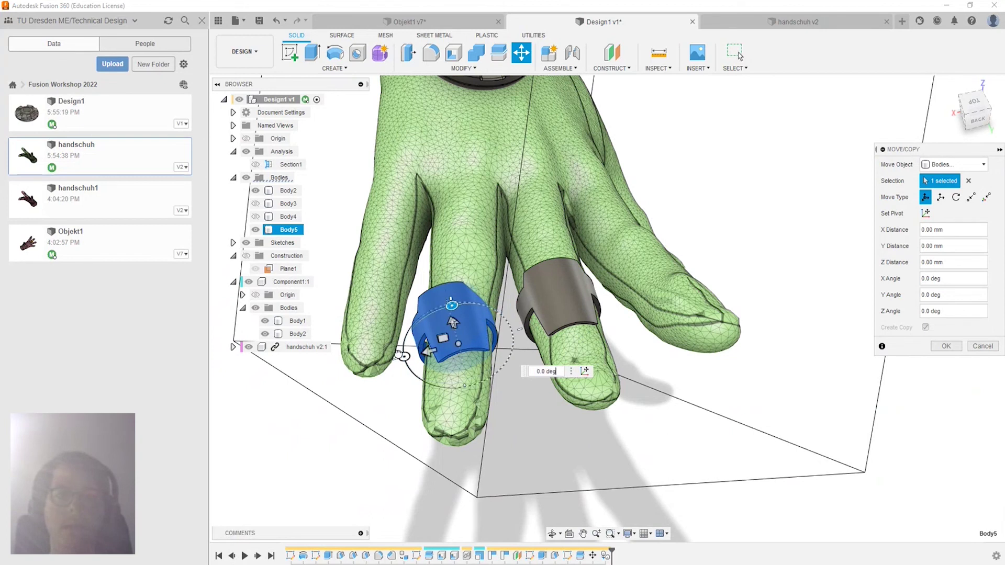
drag(400, 356, 398, 349)
mouse_move(398, 349)
shift+middle_down()
mouse_move(464, 347)
mouse_move(616, 134)
shift+middle_up()
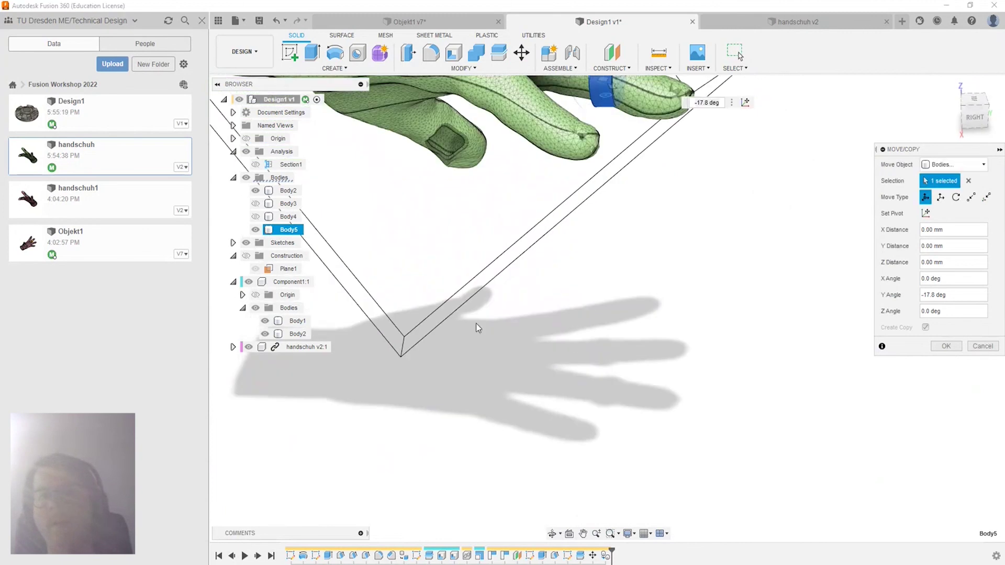
scroll(616, 135, up, 2)
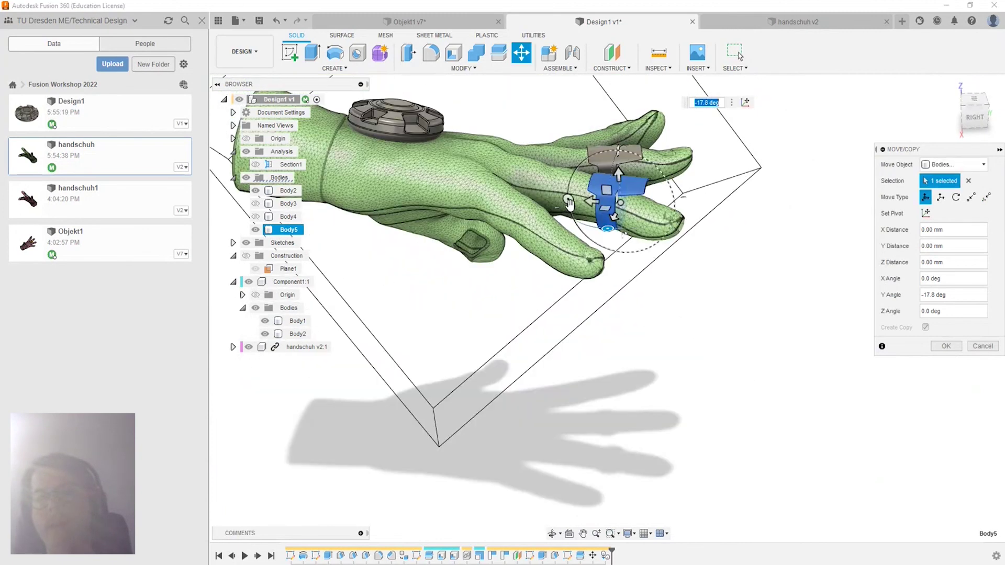
drag(569, 203, 572, 179)
mouse_move(571, 179)
shift+middle_down()
mouse_move(632, 264)
mouse_move(681, 223)
mouse_move(659, 237)
shift+middle_up()
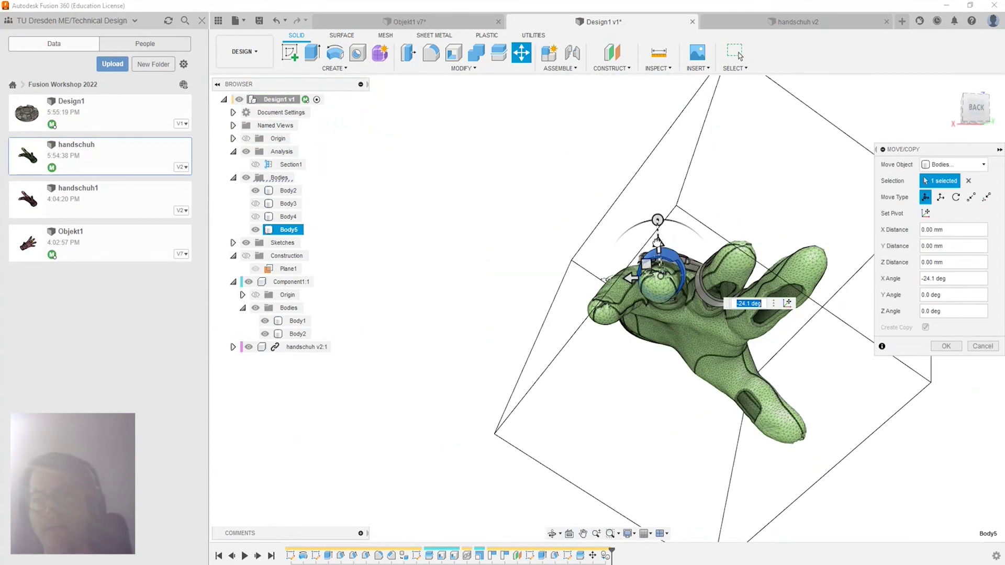
drag(658, 241, 659, 251)
mouse_move(582, 281)
shift+middle_down()
mouse_move(621, 336)
mouse_move(680, 321)
mouse_move(704, 370)
shift+middle_up()
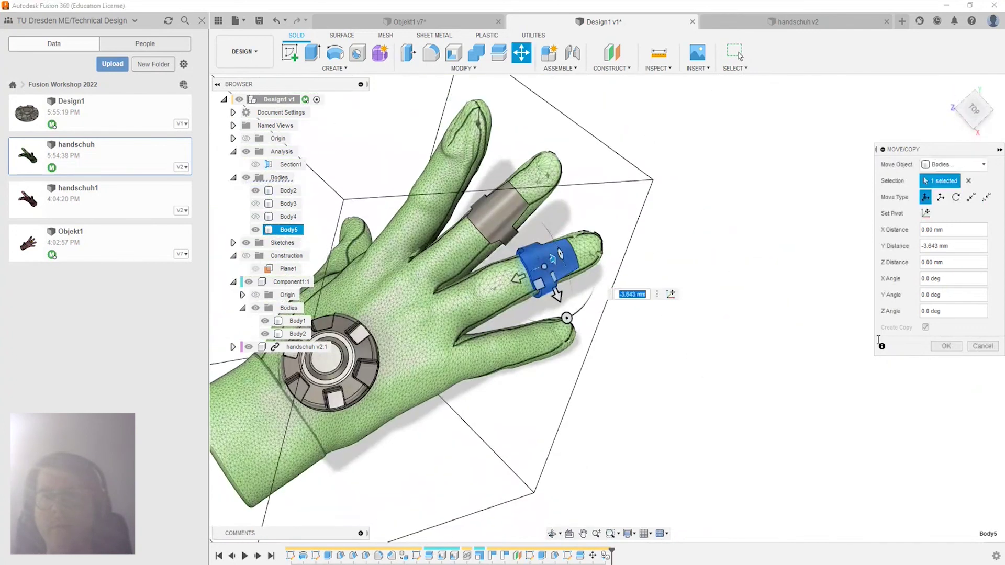
click(951, 346)
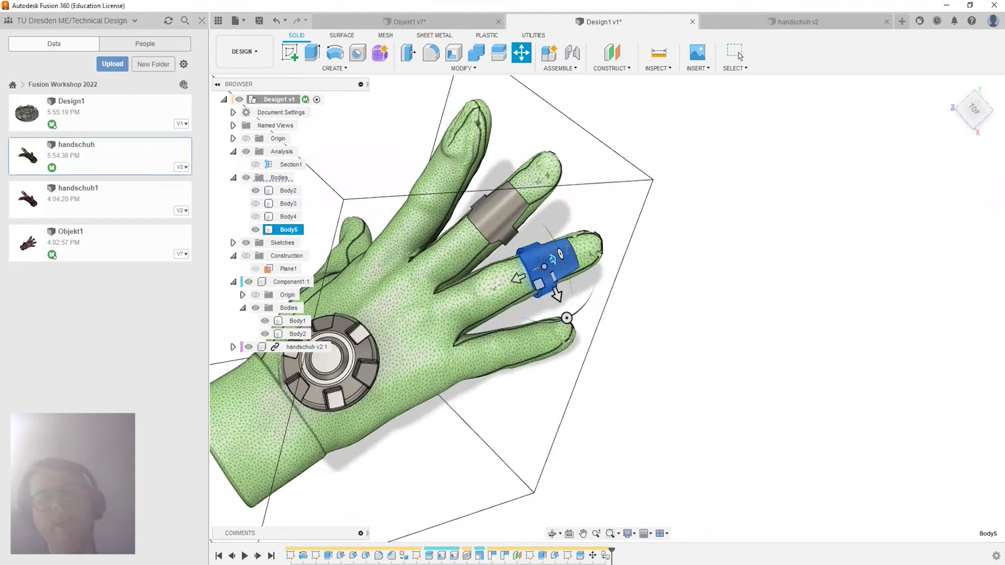
key(Return)
scroll(587, 265, down, 3)
mouse_move(592, 269)
shift+middle_down()
mouse_move(607, 277)
mouse_move(796, 220)
mouse_move(819, 236)
shift+middle_up()
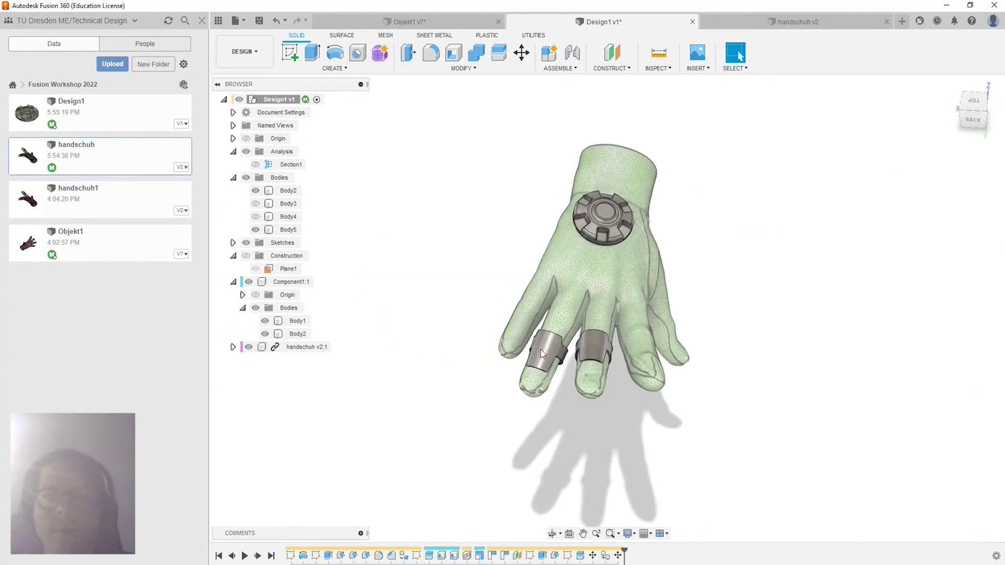
shift+middle_drag(581, 195, 766, 281)
scroll(765, 281, up, 3)
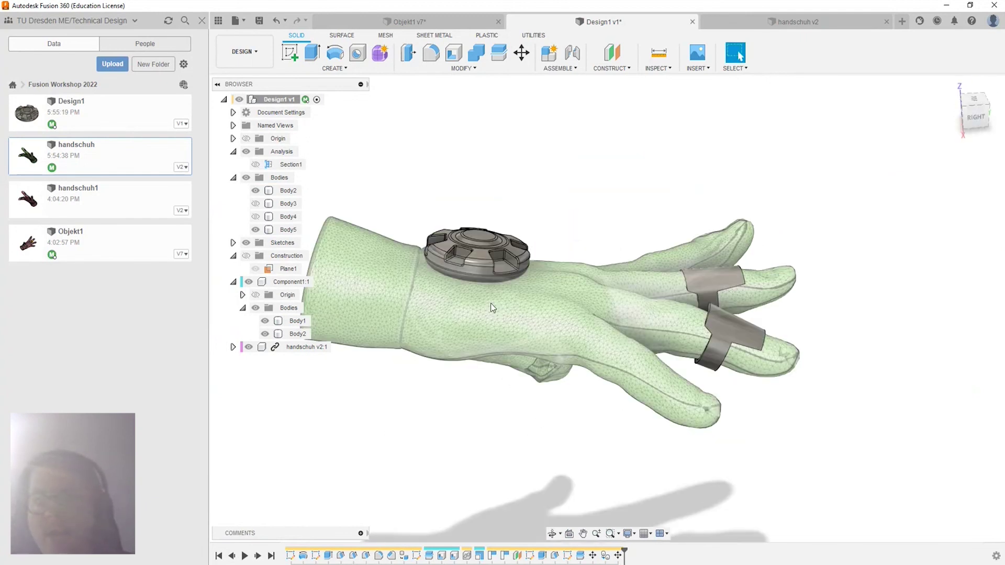
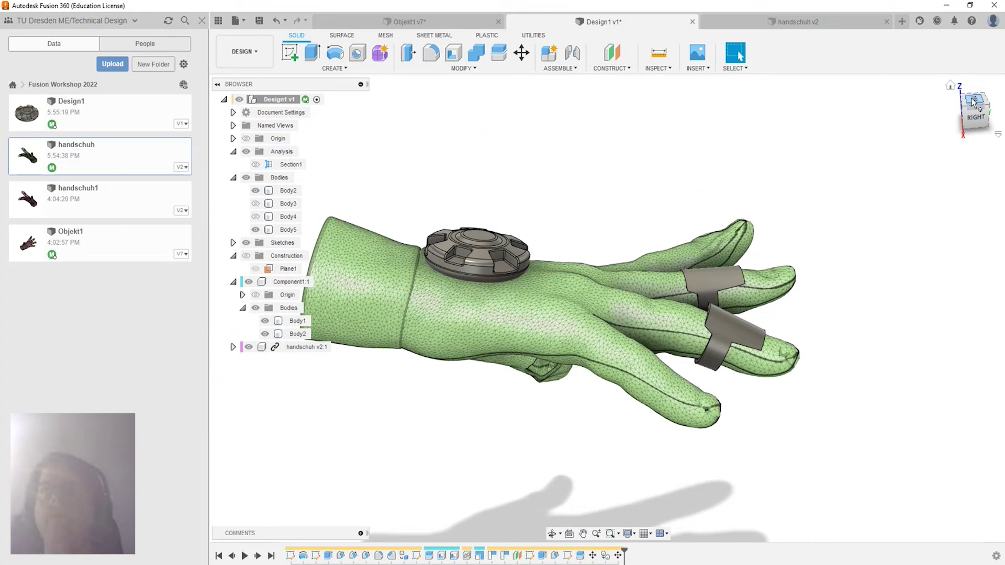
Start a new sketch on Plane1 near the middle finger, viewed from the top.
click(972, 98)
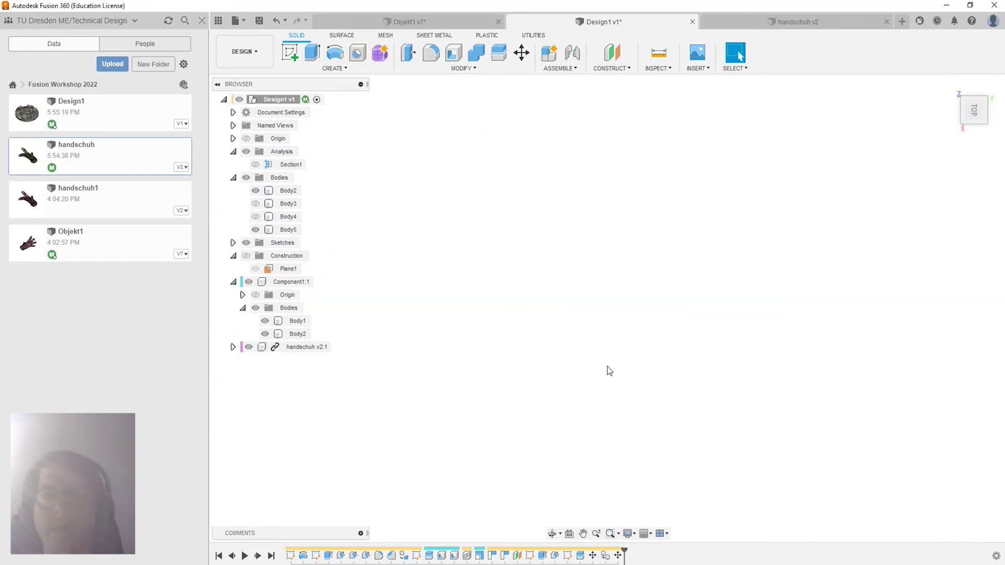
scroll(665, 140, up, 5)
scroll(574, 275, up, 3)
scroll(657, 260, down, 3)
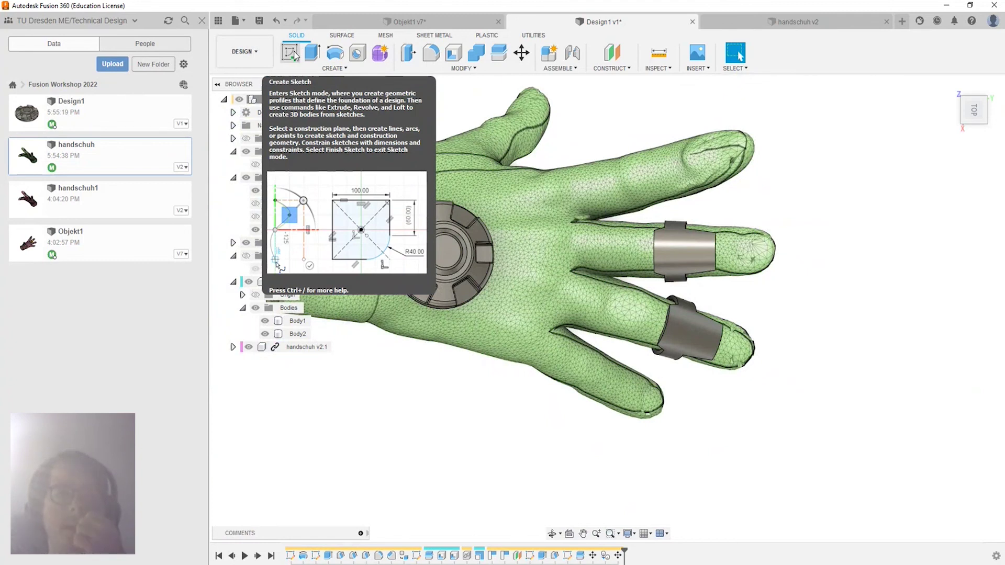
click(295, 57)
click(604, 231)
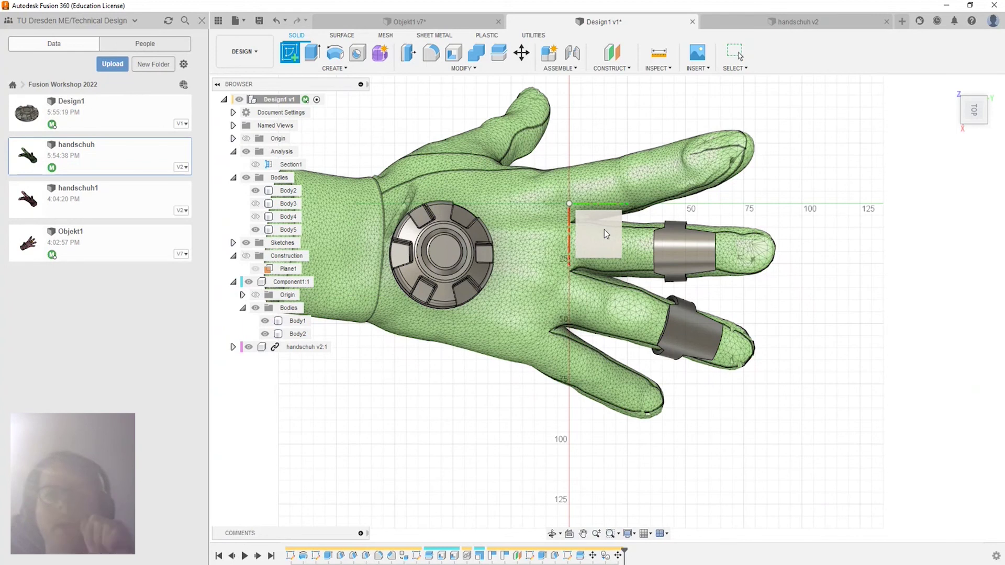
Start a fit-point spline at the middle-finger ring with a point further down the finger.
click(605, 233)
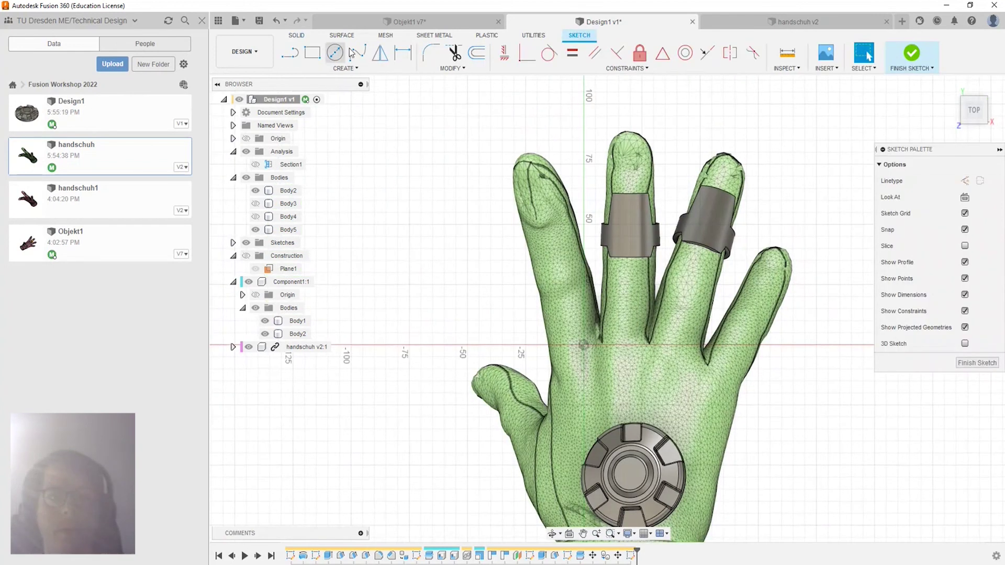
click(358, 54)
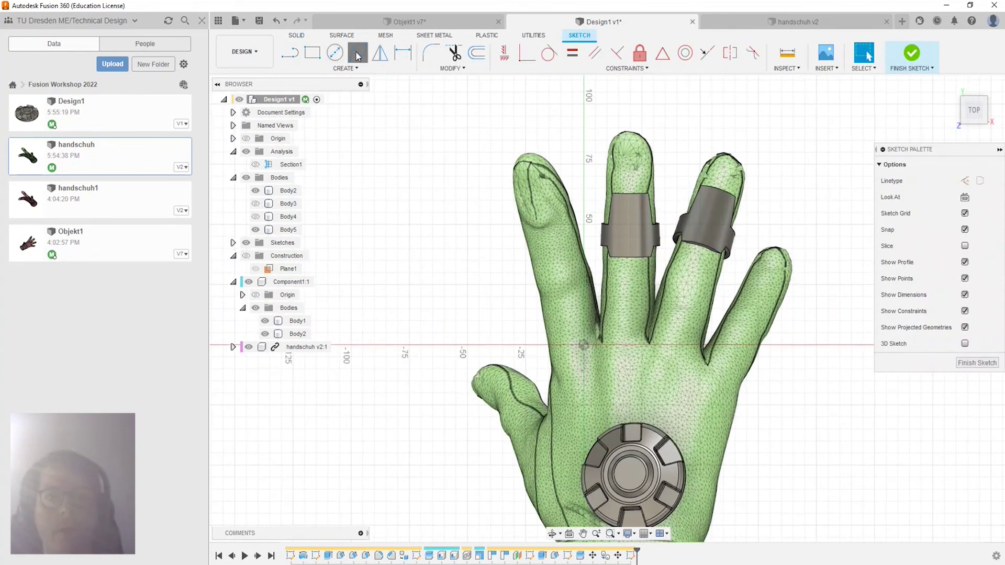
click(629, 237)
click(631, 272)
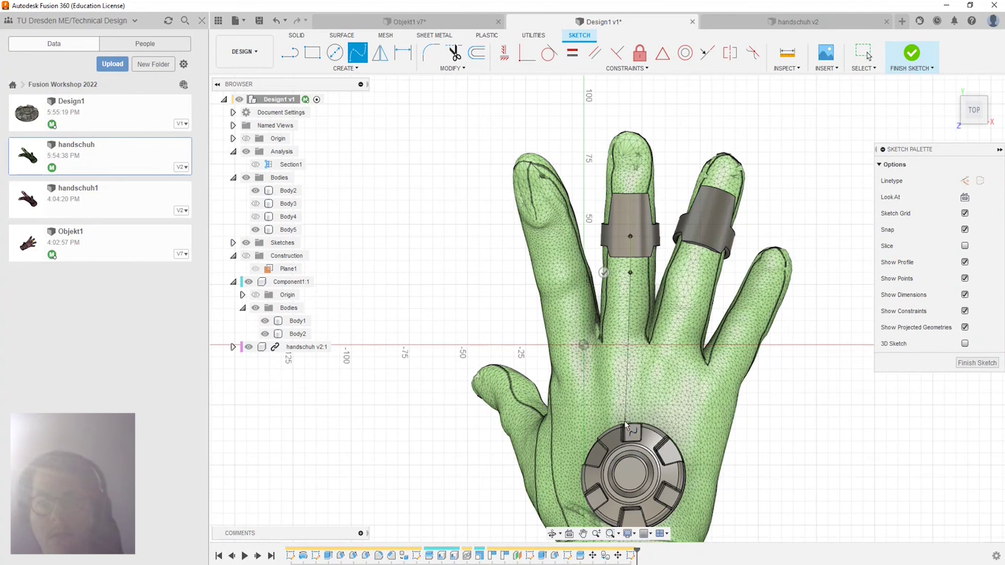
scroll(625, 419, down, 2)
scroll(622, 378, up, 1)
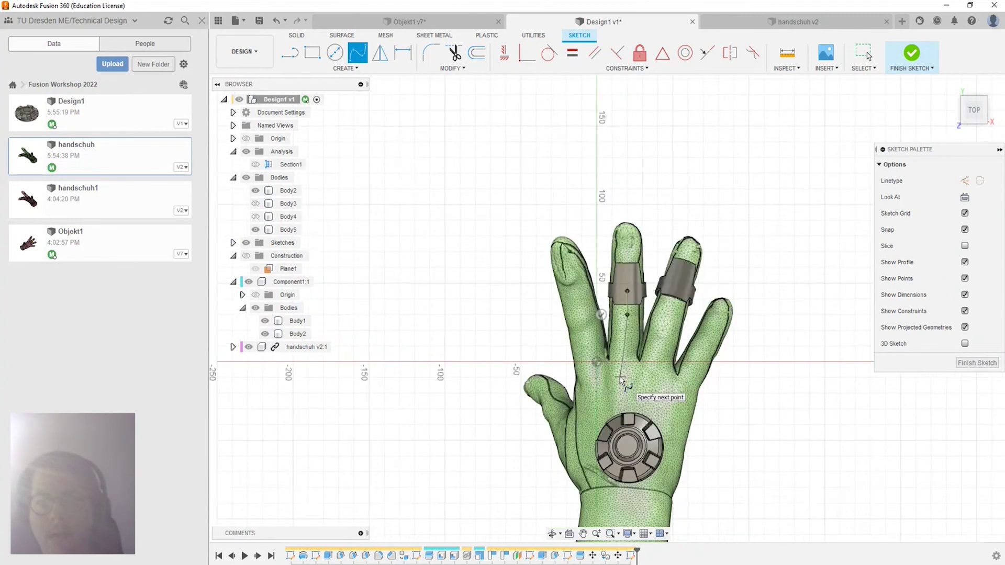
scroll(621, 378, up, 1)
Continue the spline past the knuckle, across the back of the hand, ending at the grey disc.
click(616, 346)
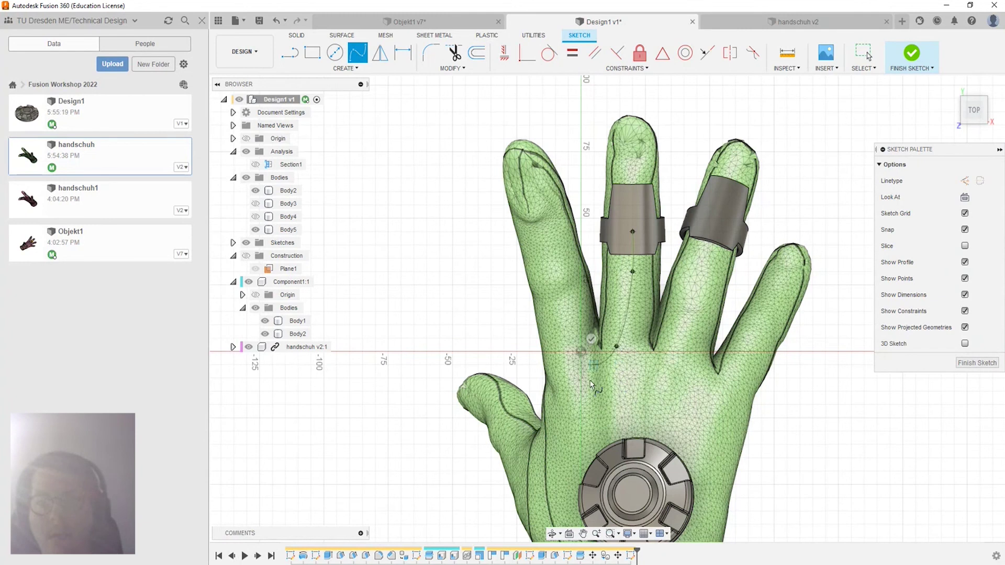
click(559, 451)
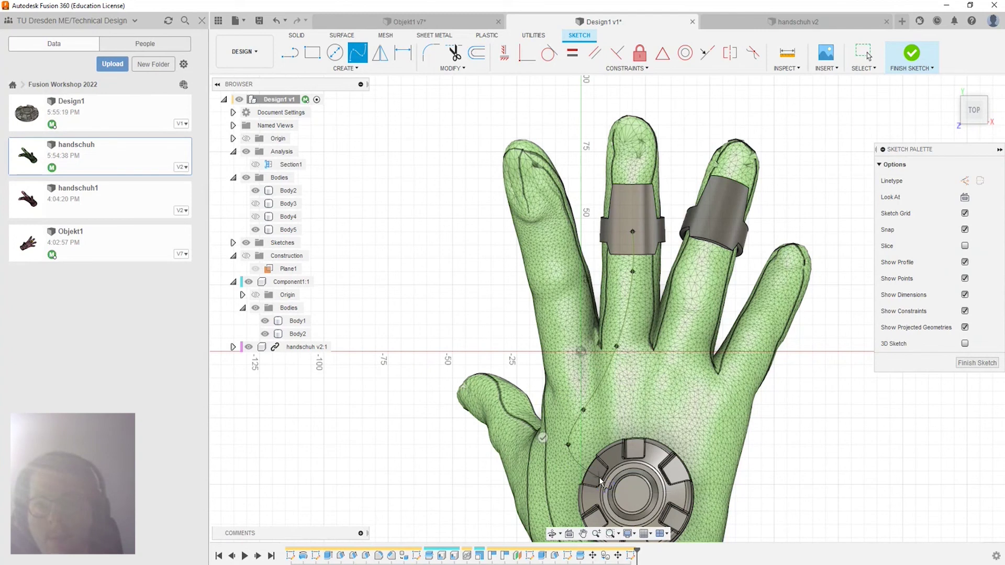
scroll(599, 478, up, 3)
scroll(599, 478, up, 2)
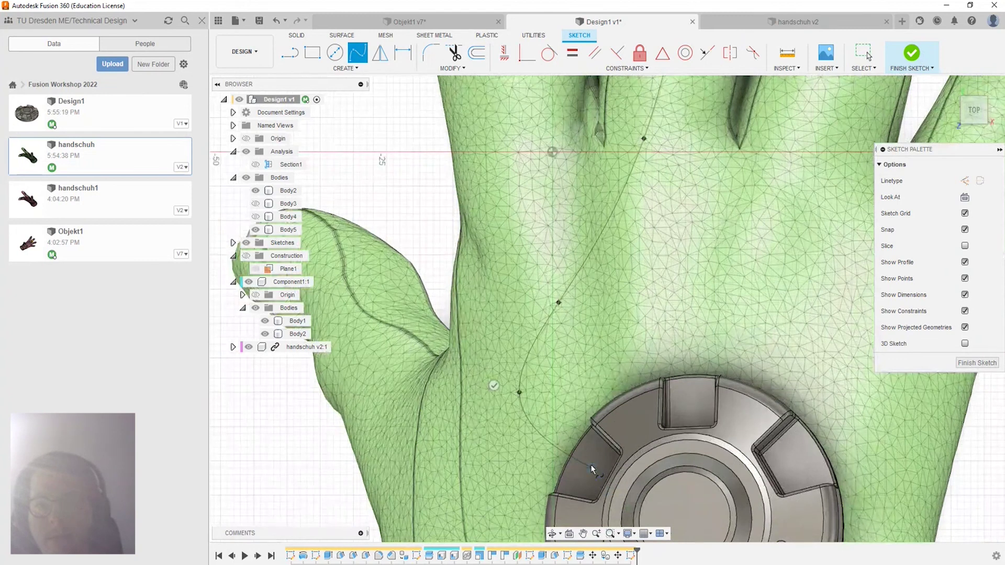
click(615, 481)
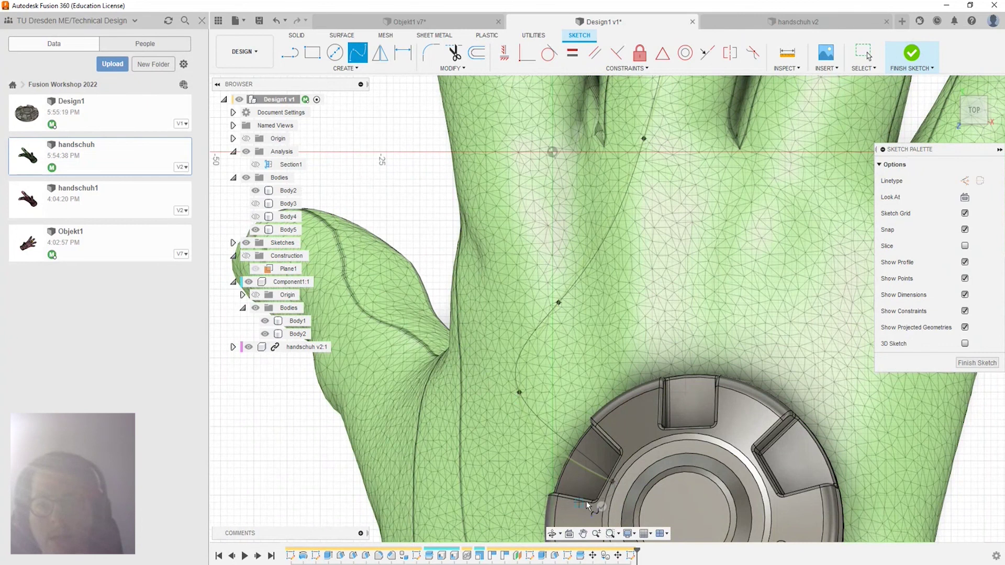
click(600, 503)
scroll(573, 477, down, 3)
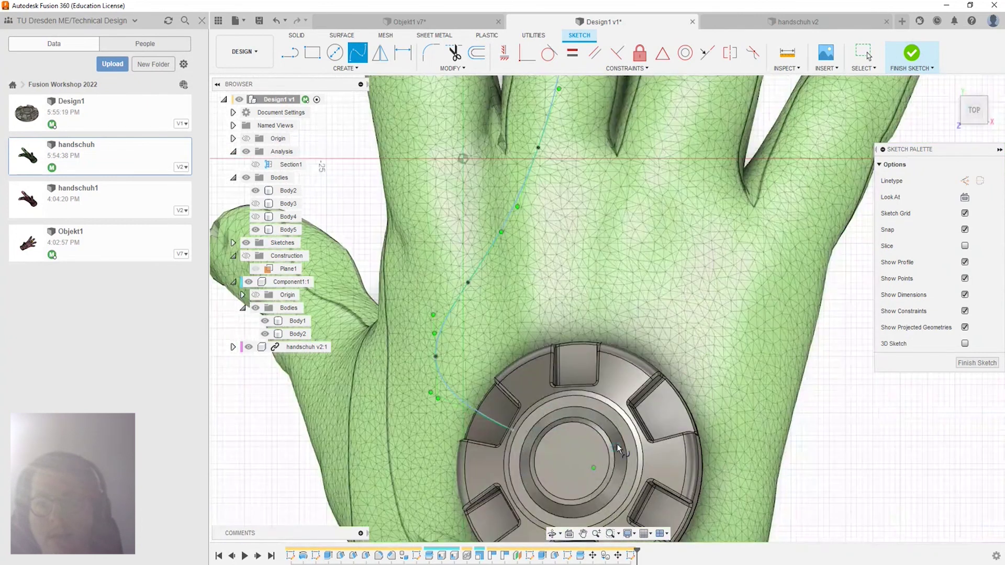
Draw a second spline from the disc up the ring finger to its ring, then finish the sketch.
shift+middle_drag(652, 452, 627, 433)
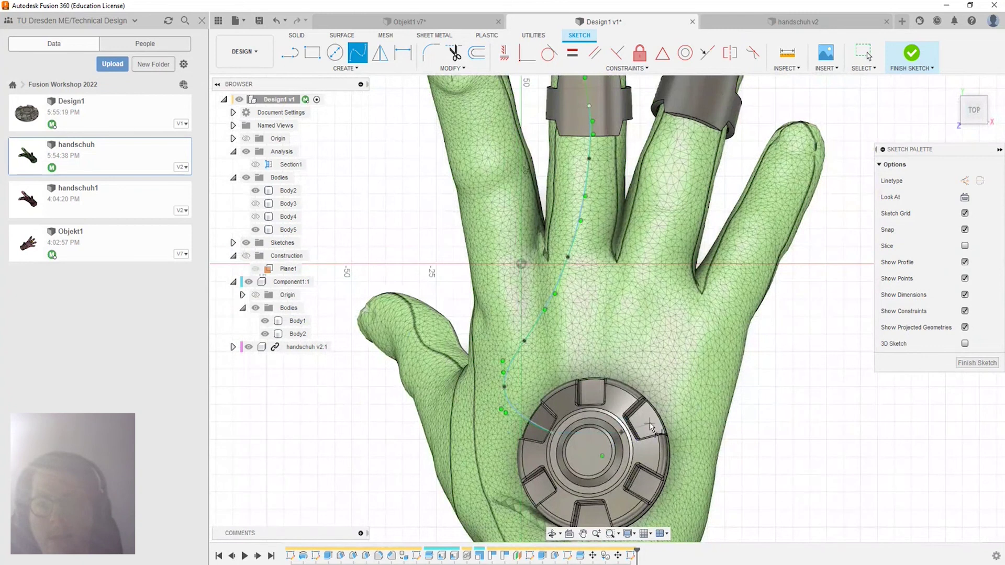
click(673, 337)
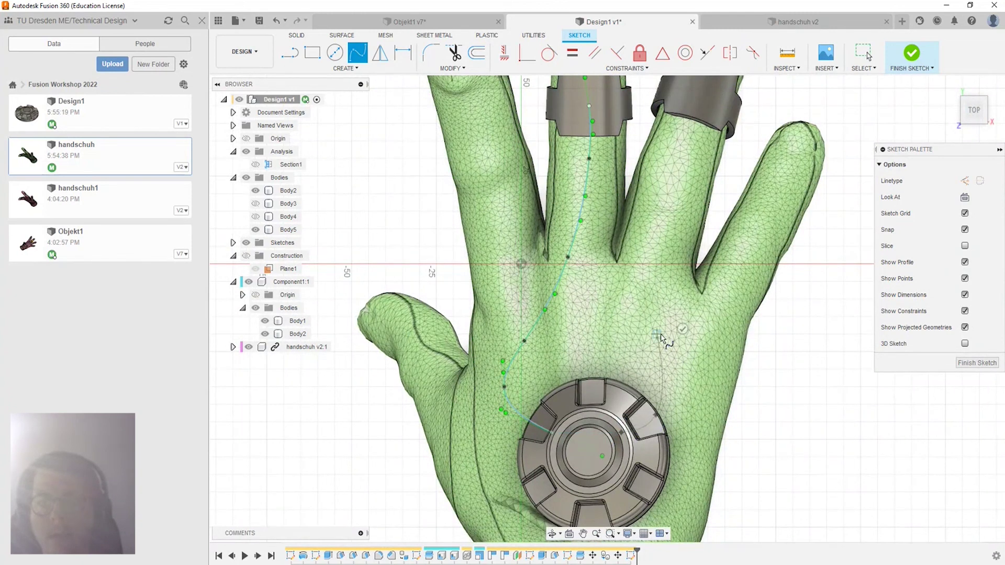
click(664, 216)
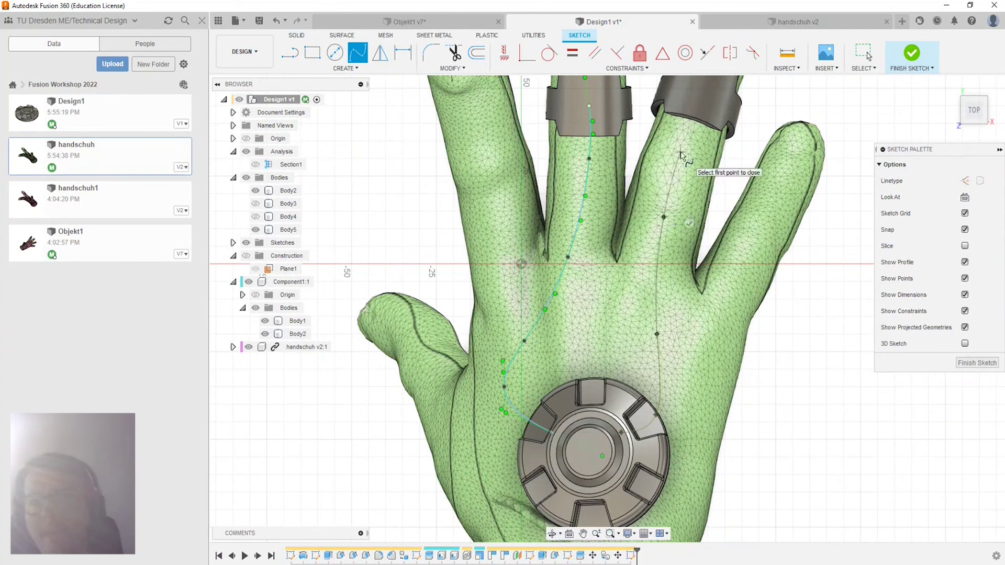
click(681, 153)
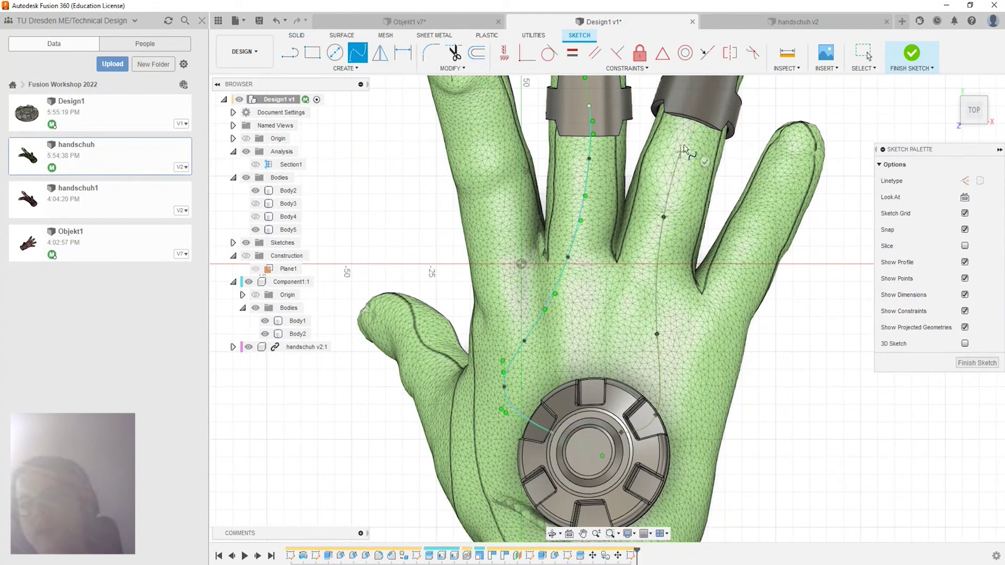
click(700, 96)
click(705, 81)
scroll(696, 232, down, 3)
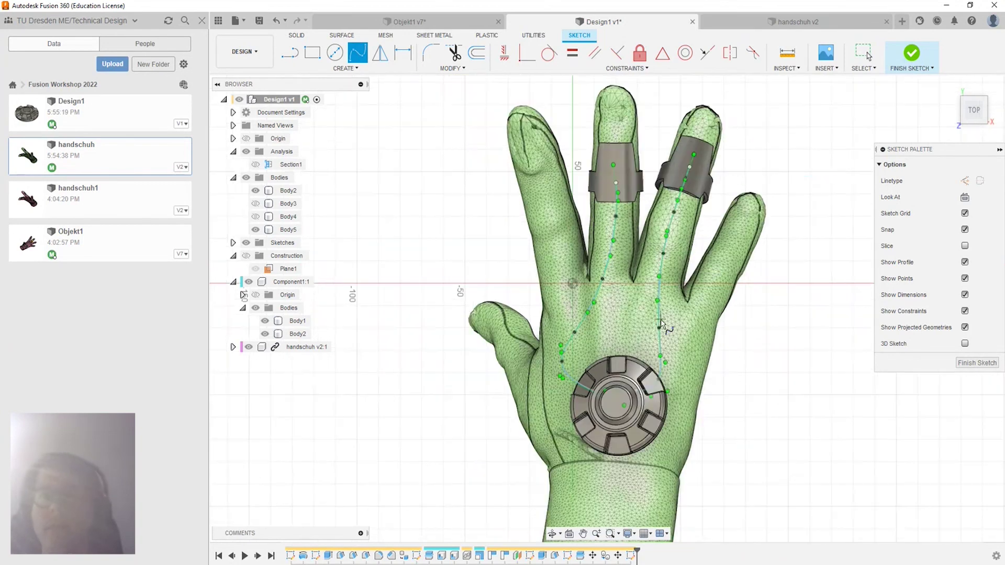
click(912, 52)
shift+middle_drag(761, 378, 672, 326)
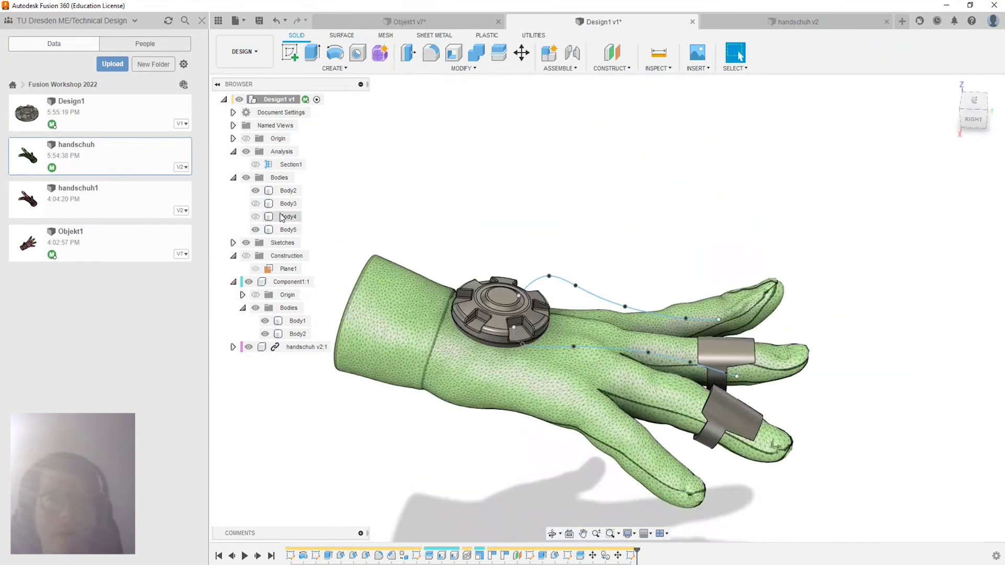
Hide the glove mesh and start Move/Copy with Move Object set to Sketch Objects.
click(250, 348)
mouse_move(653, 375)
shift+middle_down()
mouse_move(677, 348)
mouse_move(765, 341)
mouse_move(822, 344)
mouse_move(825, 354)
shift+middle_up()
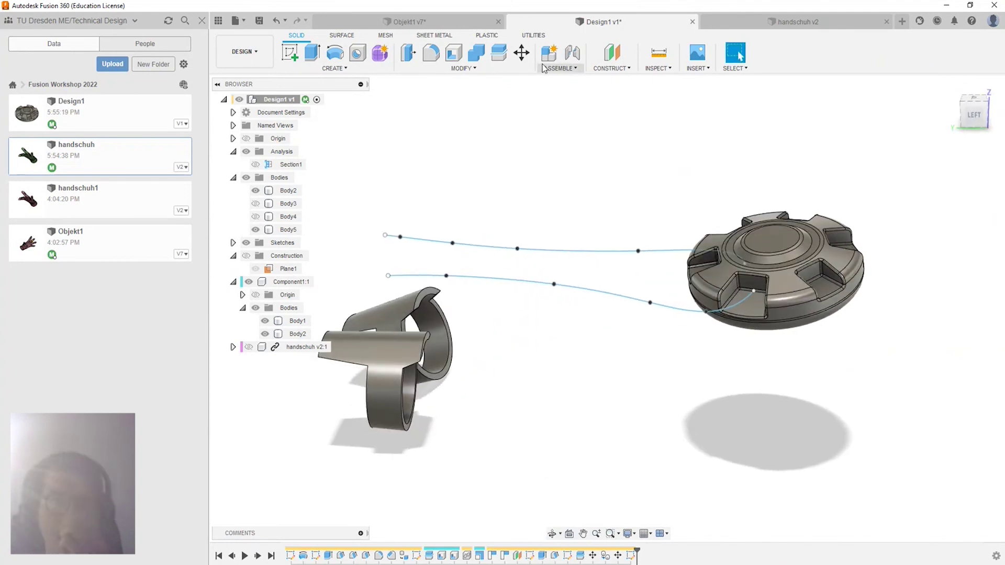
click(529, 55)
click(953, 167)
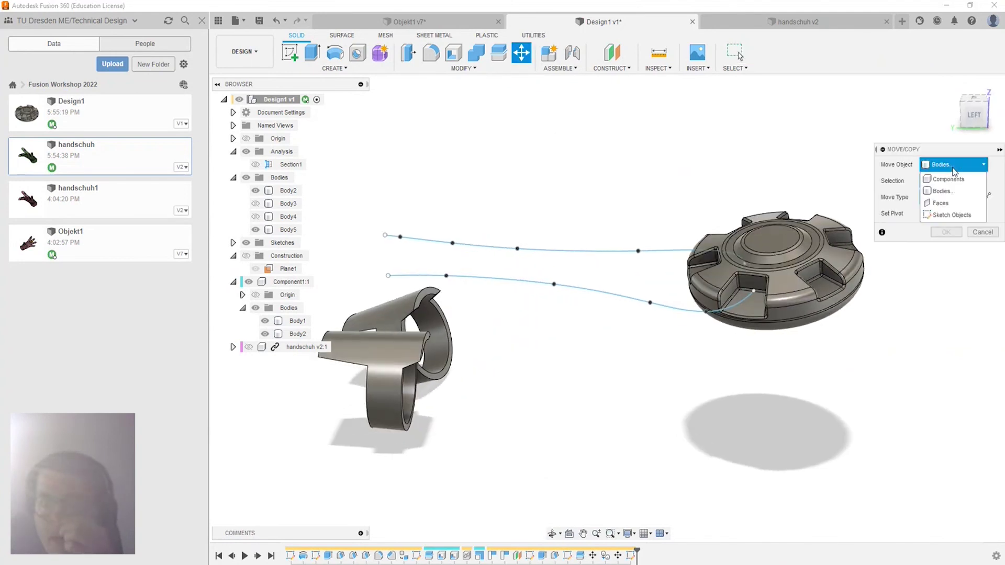
click(956, 217)
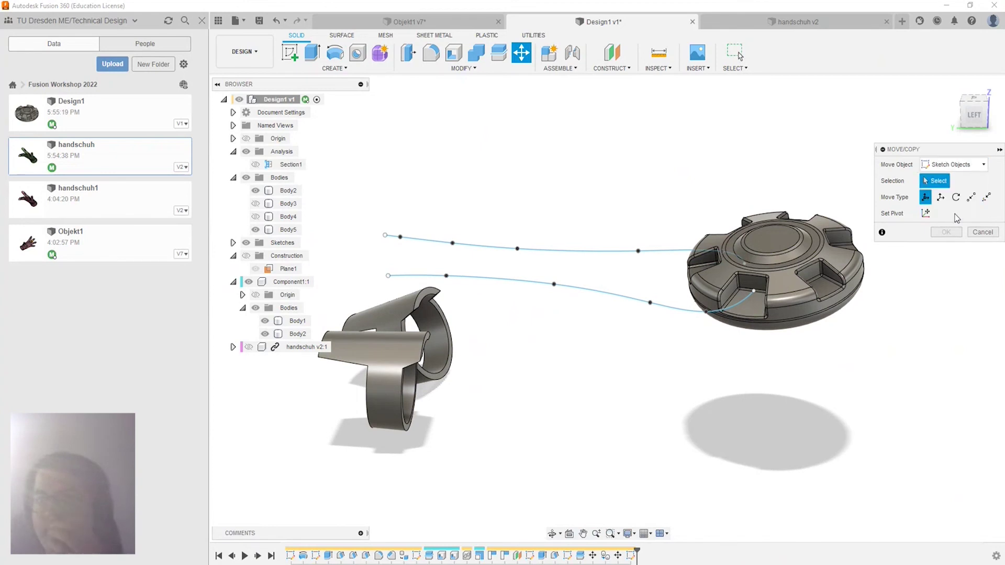
Lower the lower spline's end point 17.919 mm, then lower another point on it.
click(650, 306)
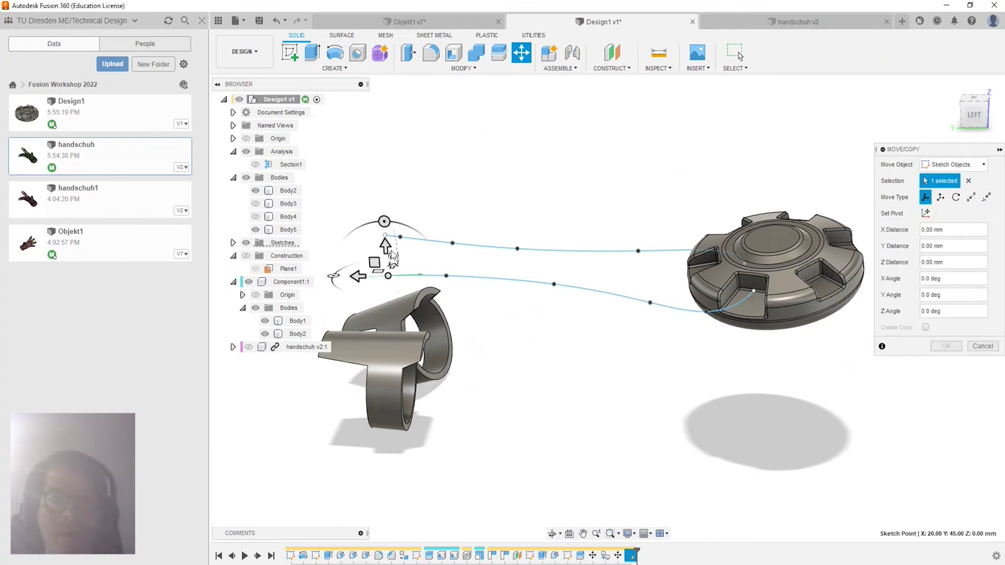
drag(385, 244, 404, 323)
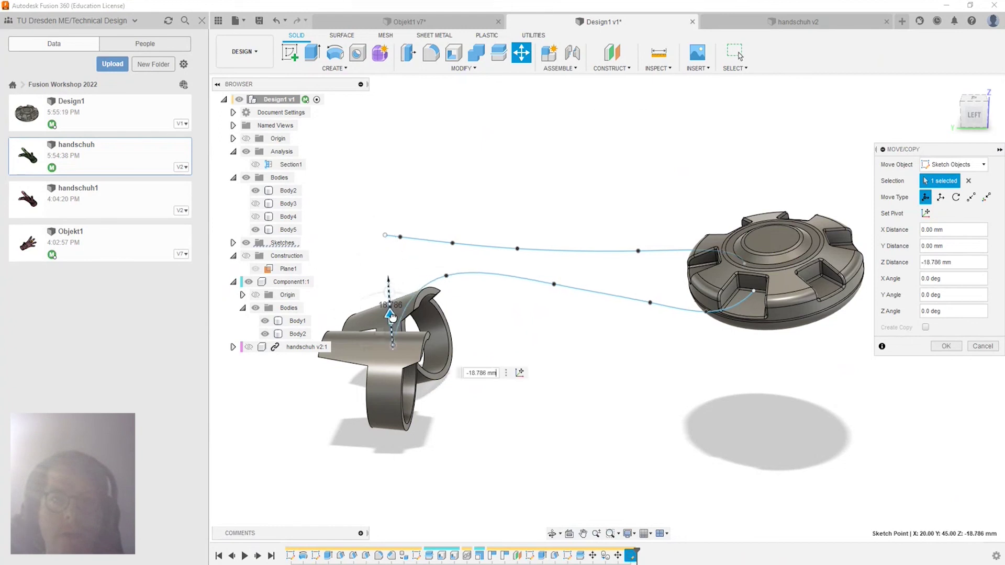
mouse_move(404, 323)
shift+middle_down()
mouse_move(386, 325)
mouse_move(588, 309)
mouse_move(477, 278)
shift+middle_up()
shift+middle_drag(454, 344, 464, 297)
click(463, 278)
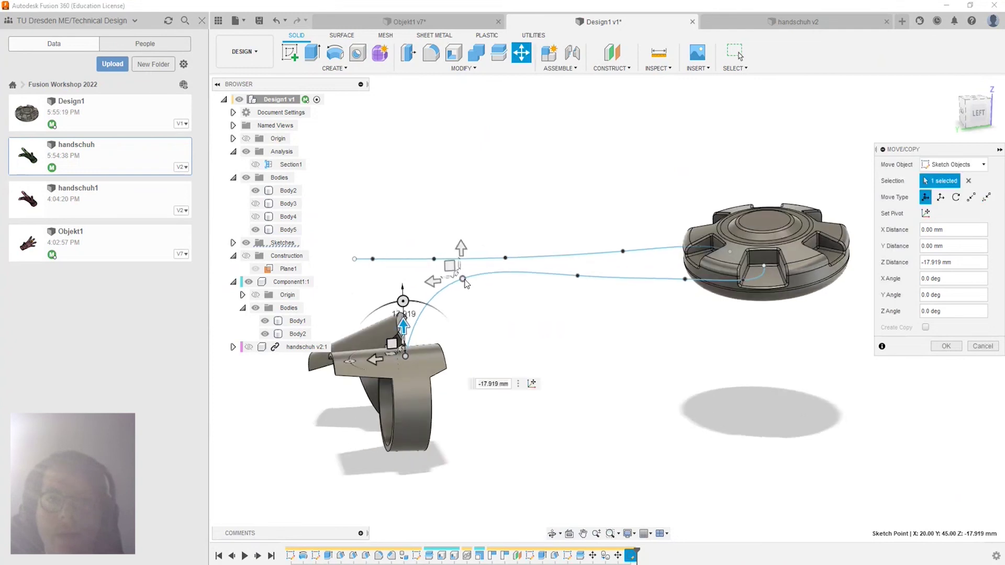
mouse_move(463, 247)
mouse_down()
mouse_move(467, 303)
mouse_move(449, 290)
mouse_move(423, 311)
mouse_up()
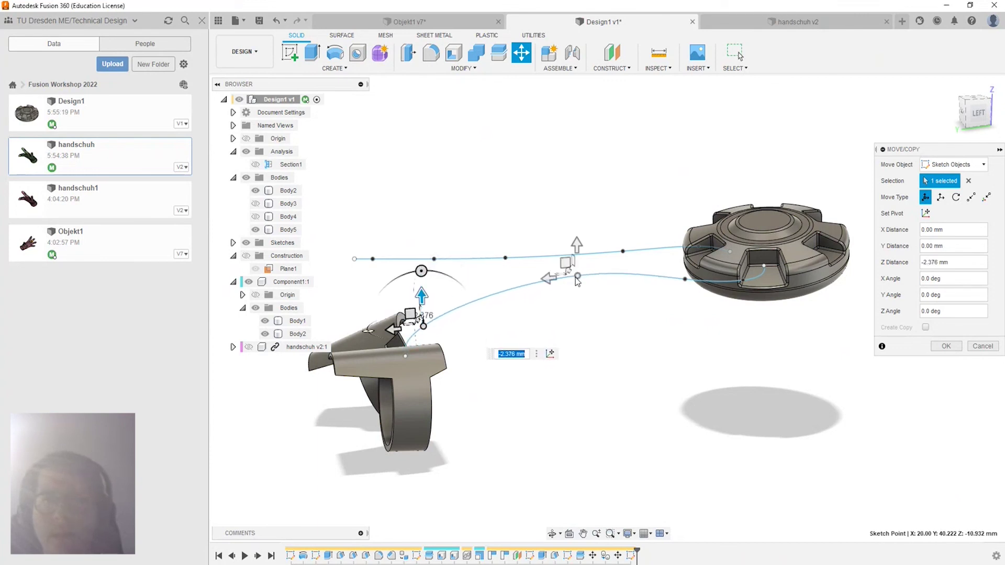
Lower a spline point near the disc, settling at -1.804 mm with the glove shown again.
click(577, 276)
drag(577, 245, 577, 274)
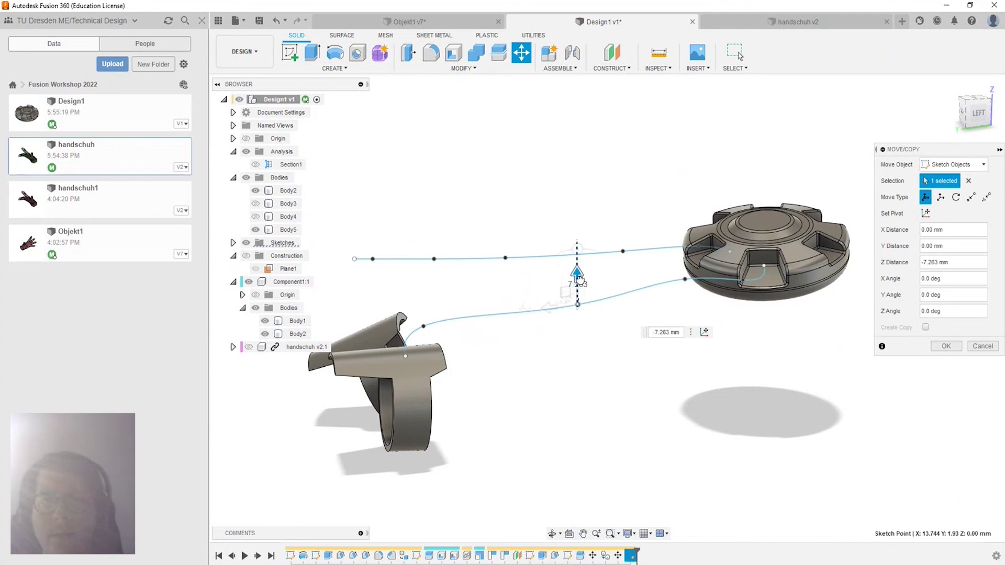
click(249, 348)
mouse_move(523, 315)
shift+middle_down()
mouse_move(602, 293)
mouse_move(572, 268)
shift+middle_up()
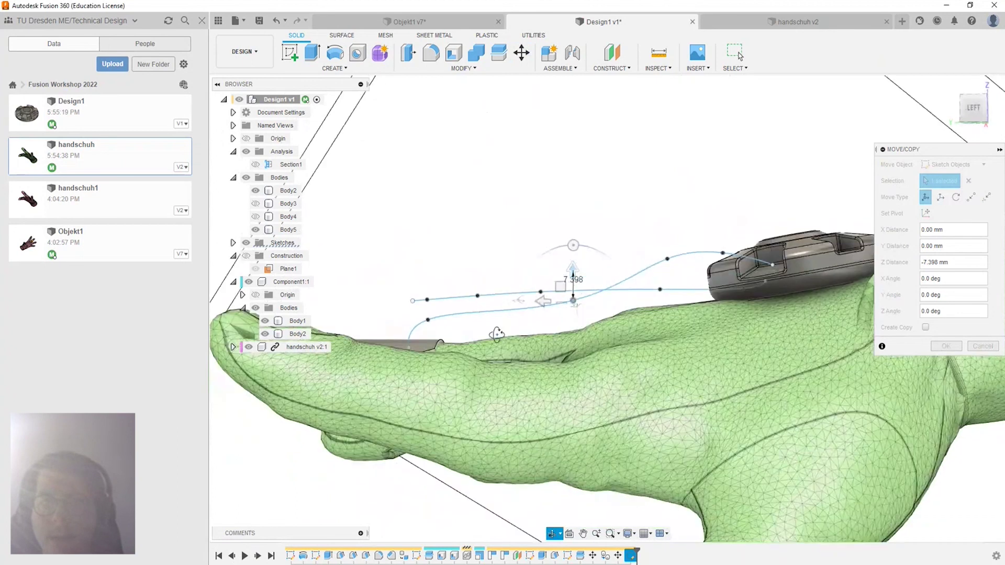
drag(573, 268, 574, 285)
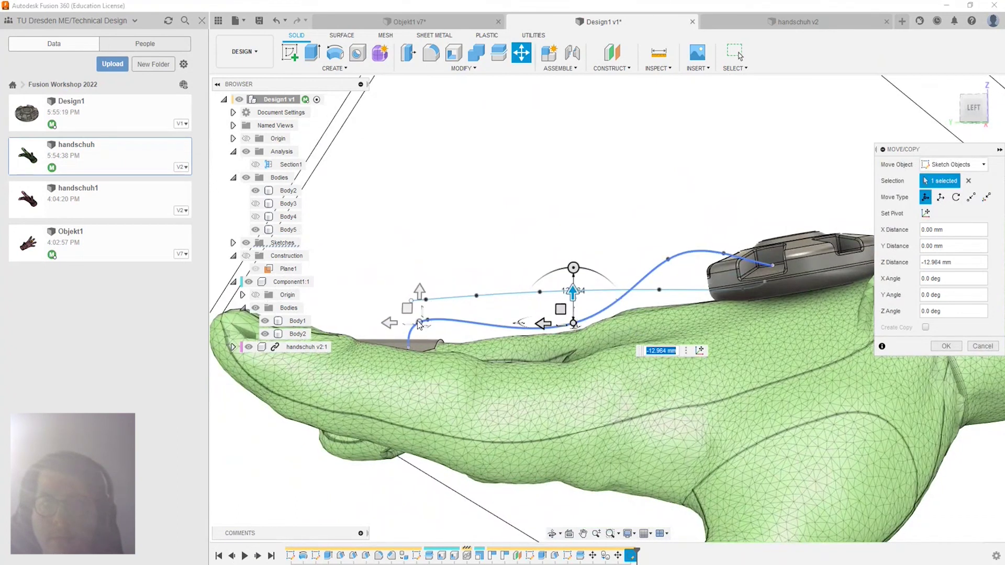
drag(428, 302, 427, 310)
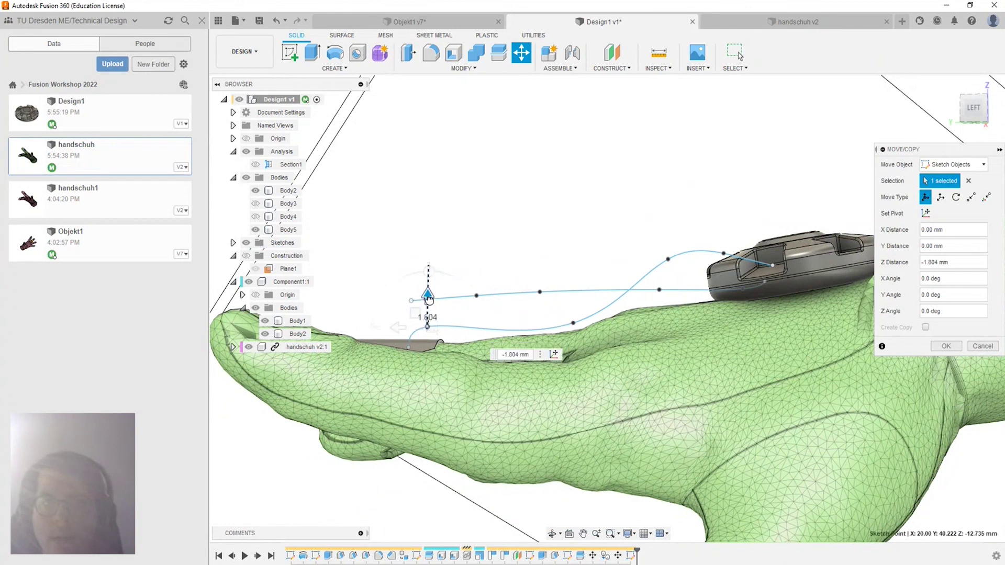
shift+middle_drag(691, 273, 602, 419)
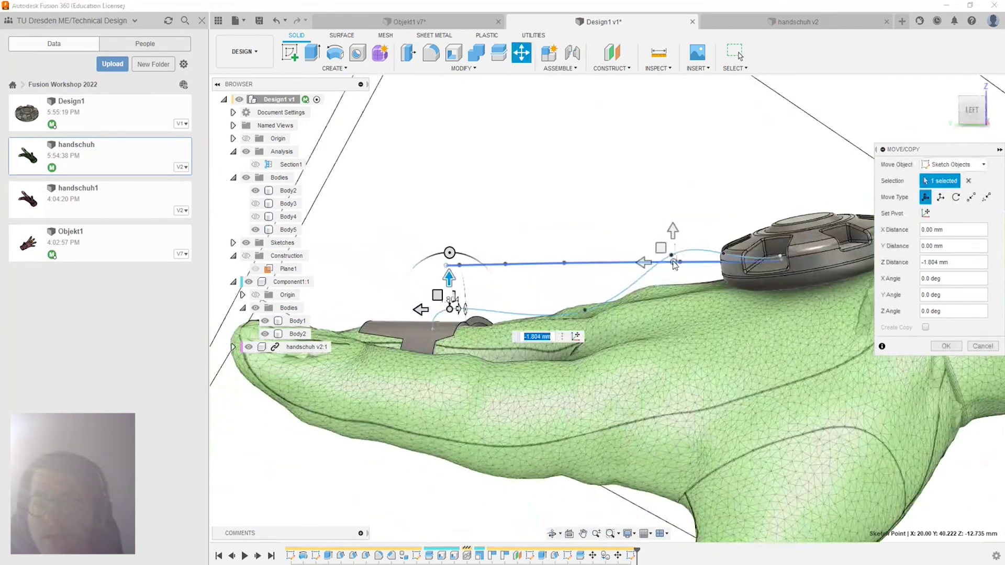
Lower the cable's end point about 4.346 mm and select another point beside the disc.
click(675, 258)
drag(677, 231, 677, 250)
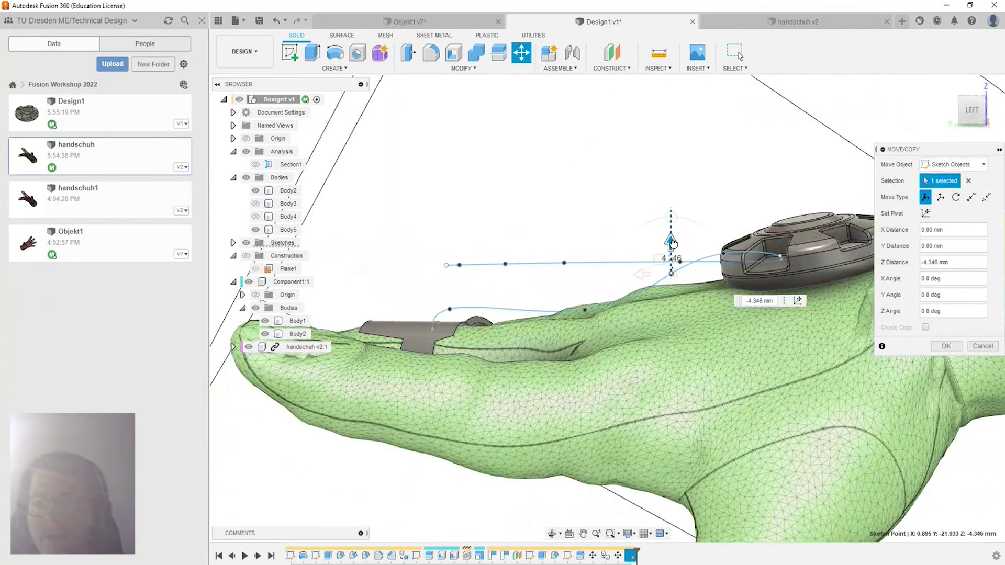
scroll(809, 252, up, 3)
scroll(792, 250, up, 2)
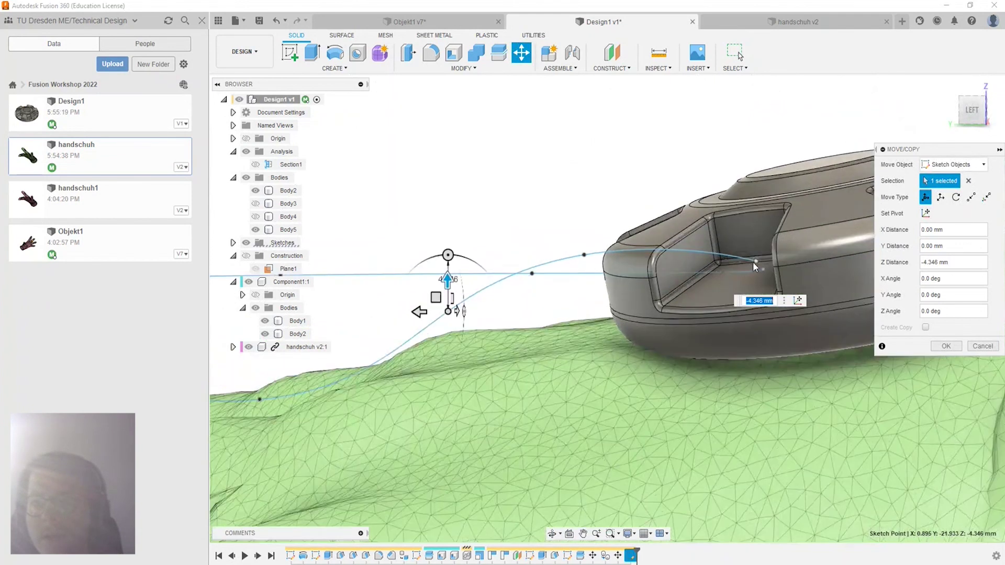
click(756, 260)
shift+middle_drag(756, 260, 765, 260)
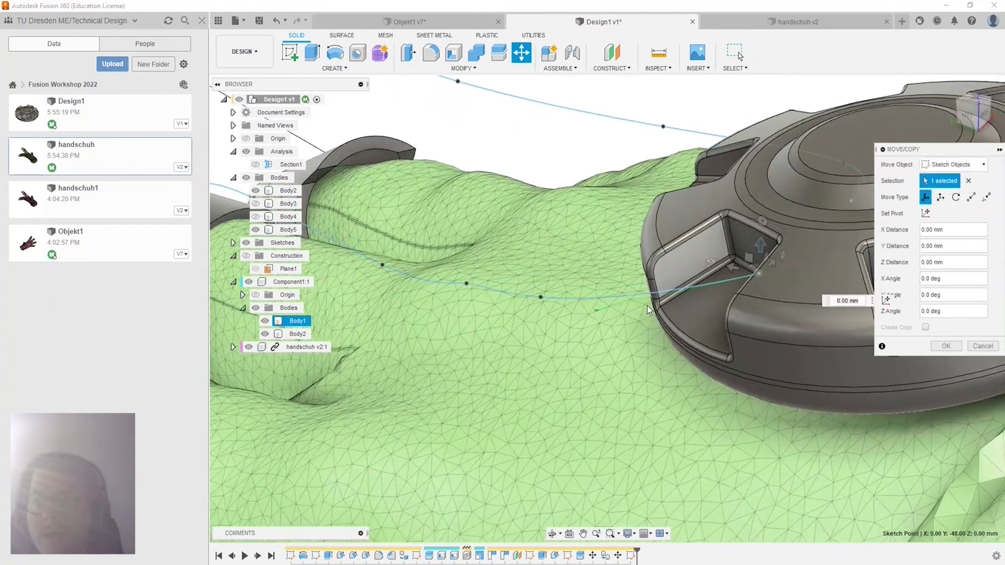
Nudge a spline point up and down, then reset its vertical offset to 0.
drag(761, 244, 763, 215)
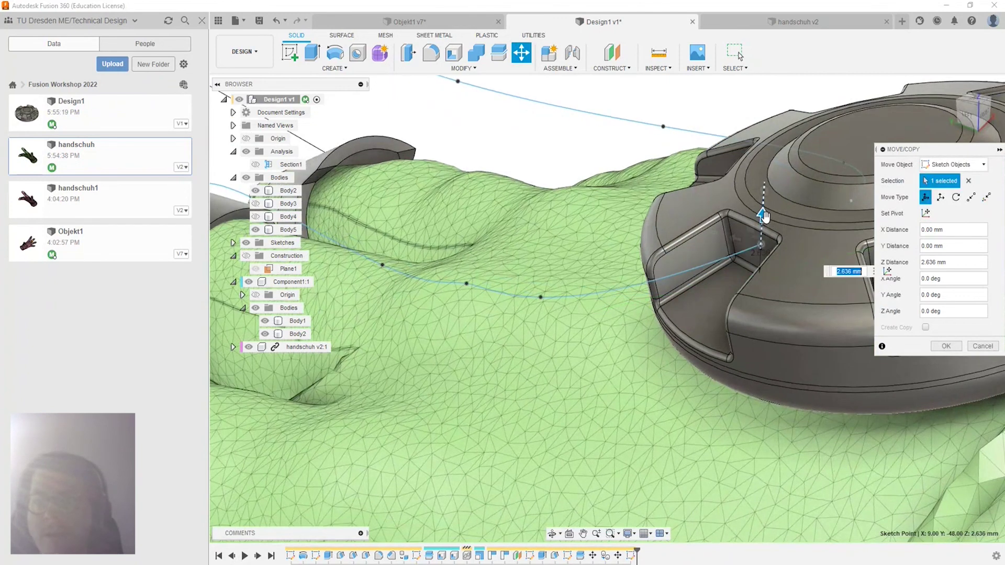
click(541, 298)
shift+middle_drag(551, 344, 614, 183)
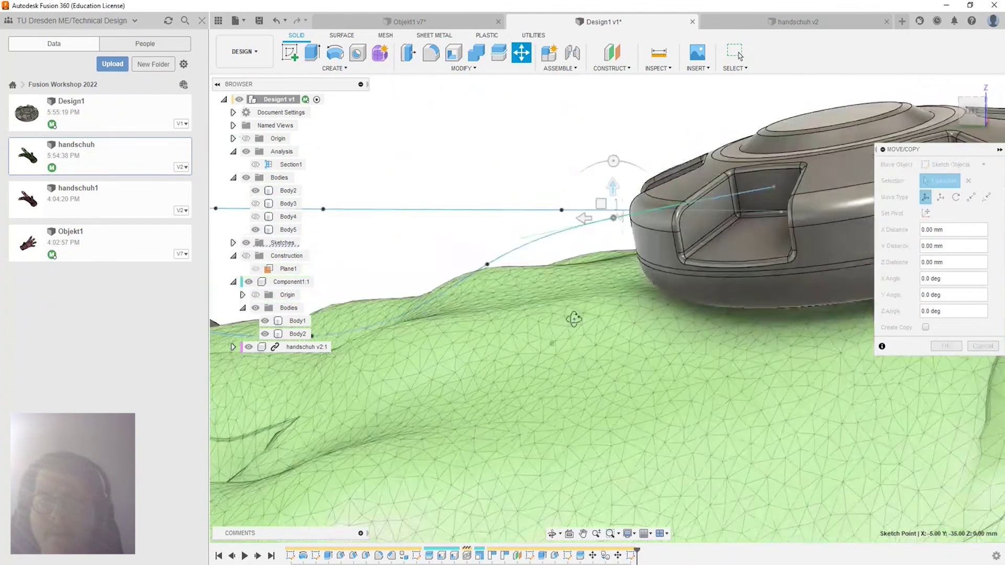
drag(627, 169, 562, 307)
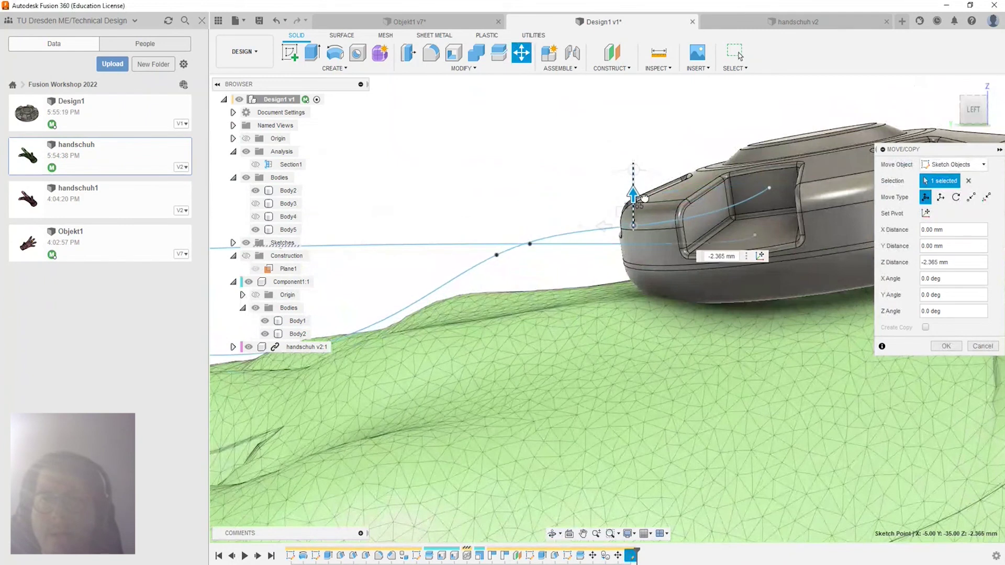
shift+middle_drag(561, 307, 571, 306)
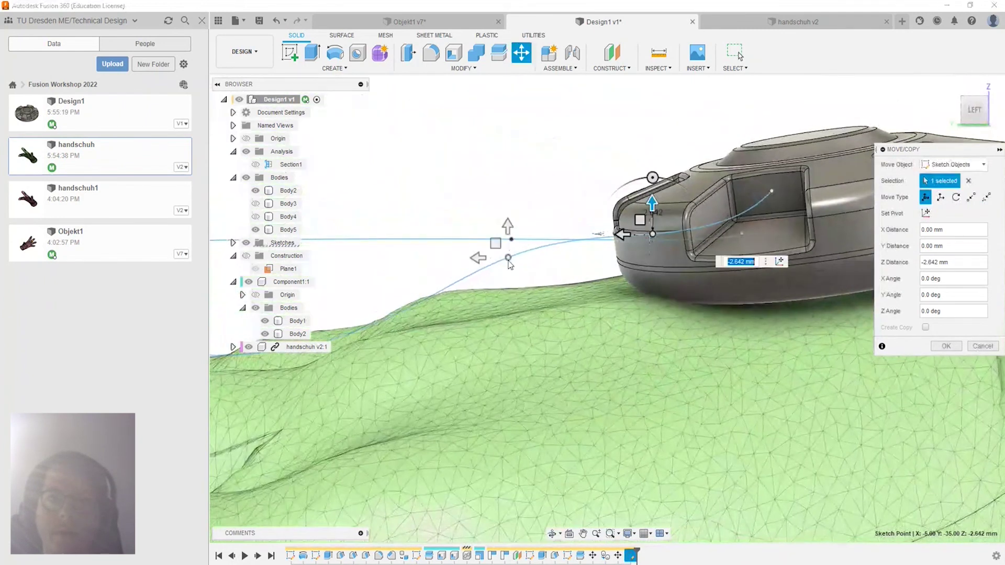
text(0)
key(Return)
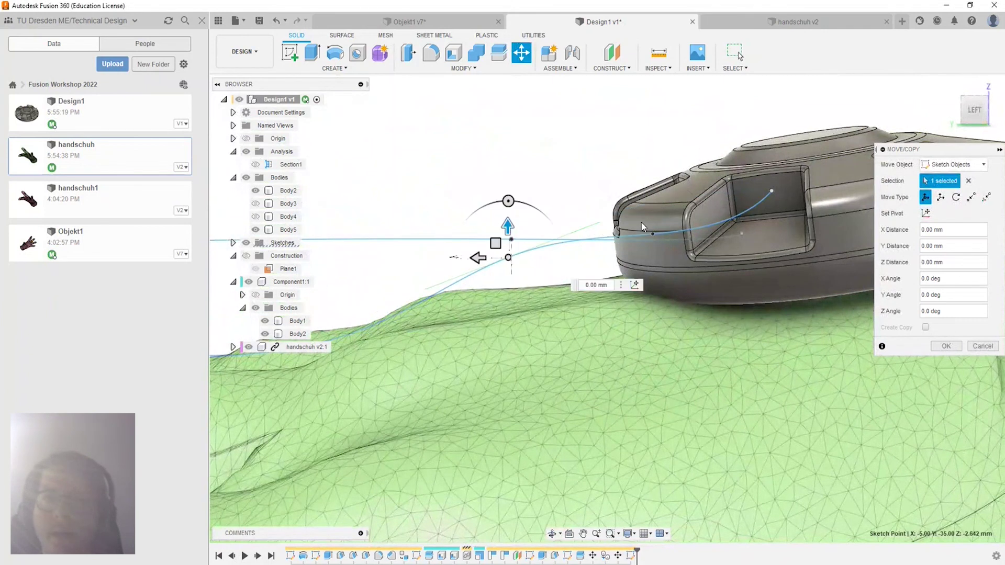
Lower two points beside the disc together by 3.666 mm and apply the move.
click(653, 236)
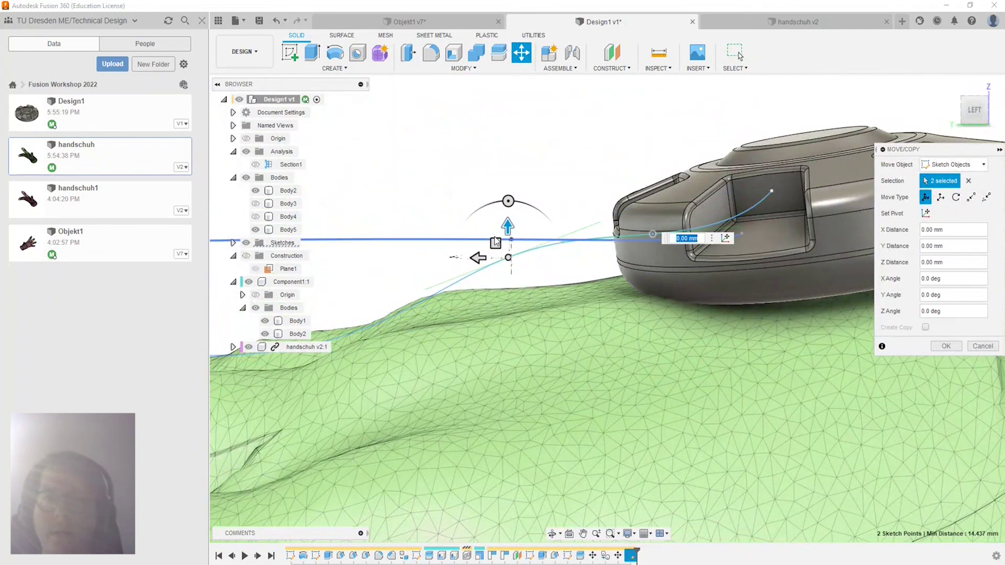
drag(507, 226, 508, 272)
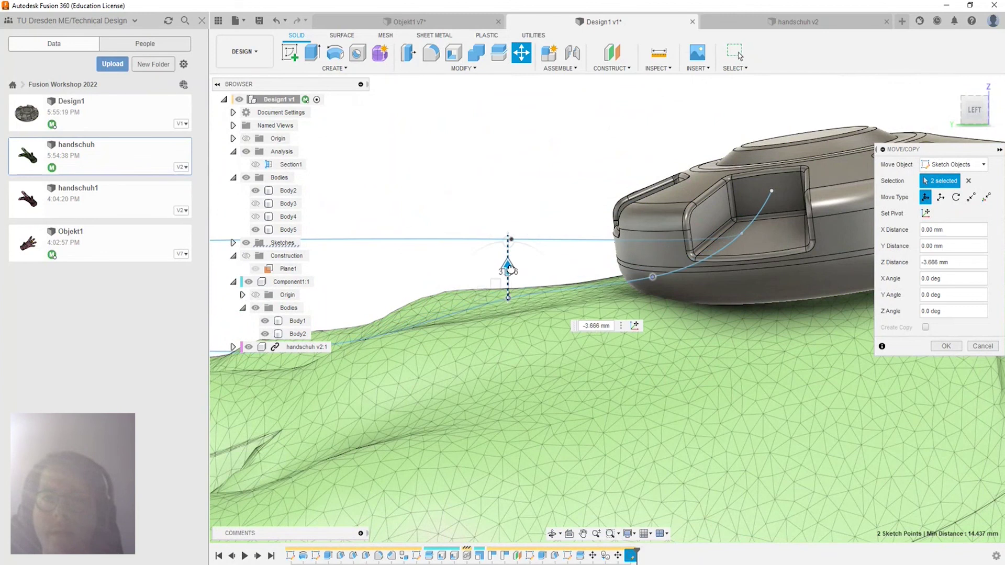
mouse_move(567, 329)
shift+middle_down()
mouse_move(441, 385)
mouse_move(694, 223)
shift+middle_up()
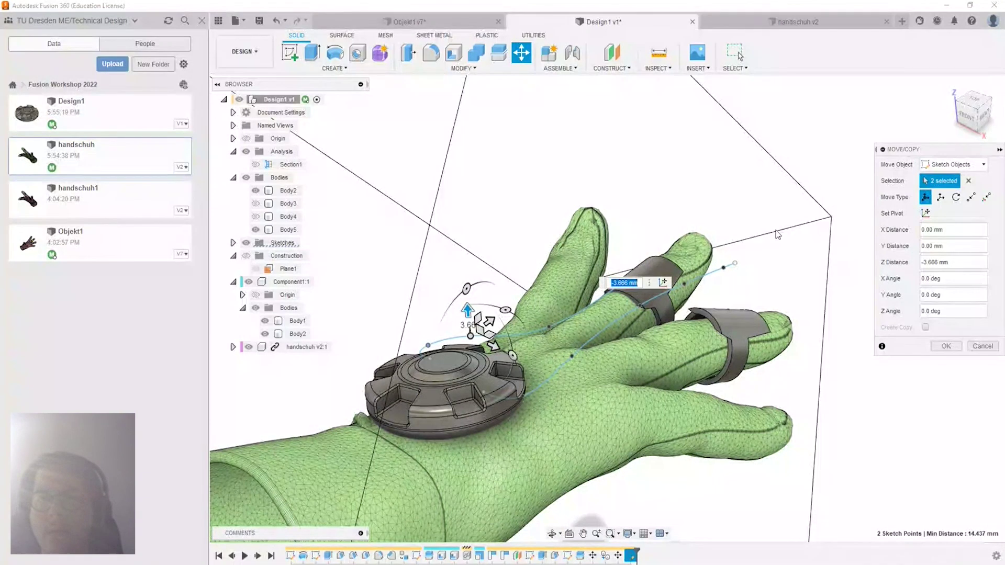
key(Return)
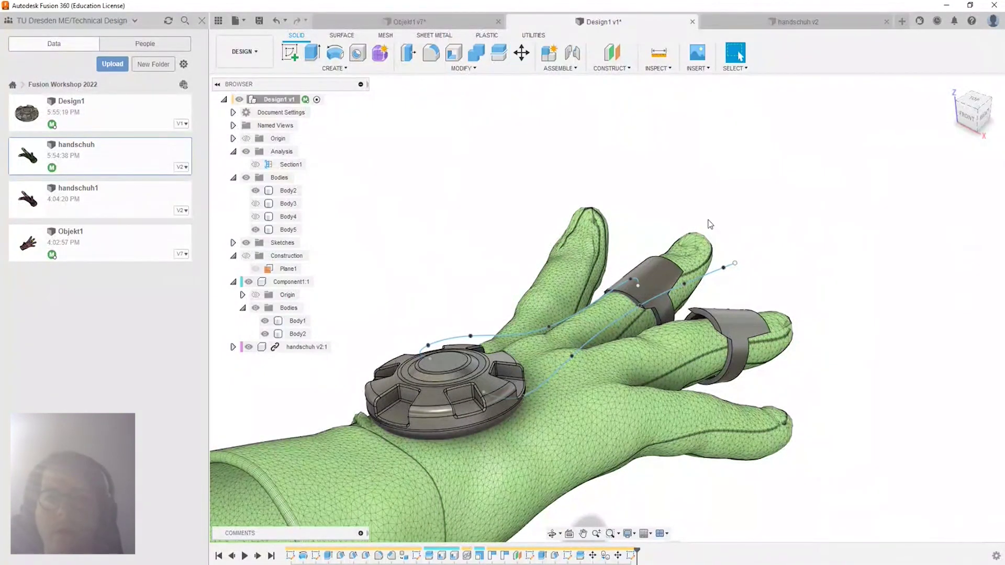
shift+middle_drag(684, 275, 621, 277)
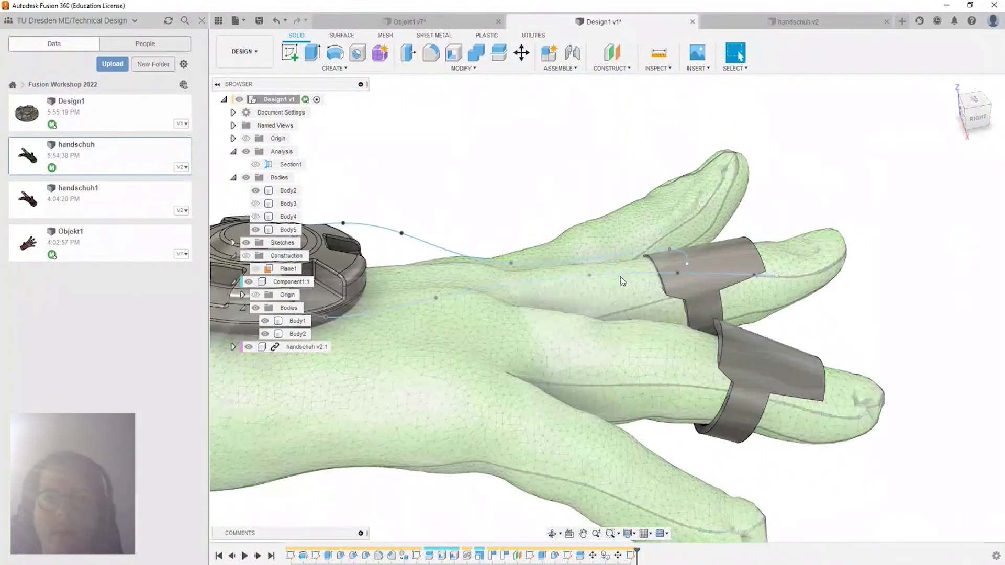
scroll(621, 278, down, 2)
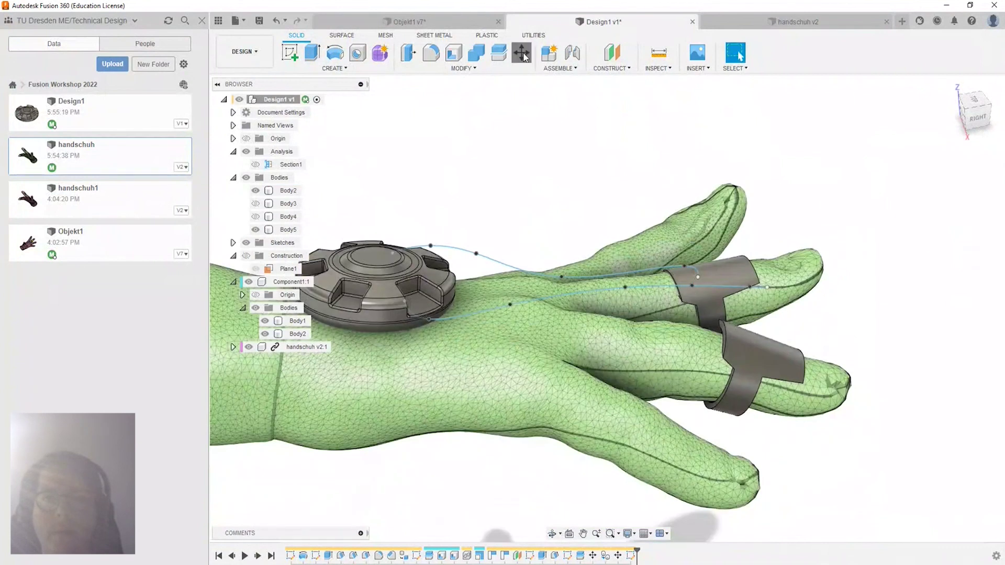
Lower points along the upper cable over the fingers by about 25, 10.5, 7 and 7.408 mm.
click(522, 52)
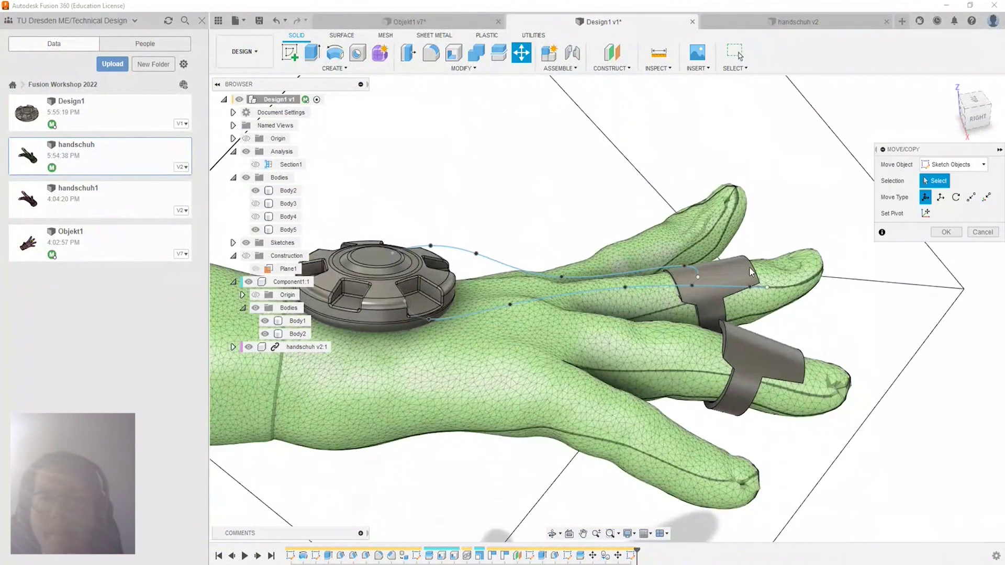
click(767, 288)
drag(769, 260, 751, 332)
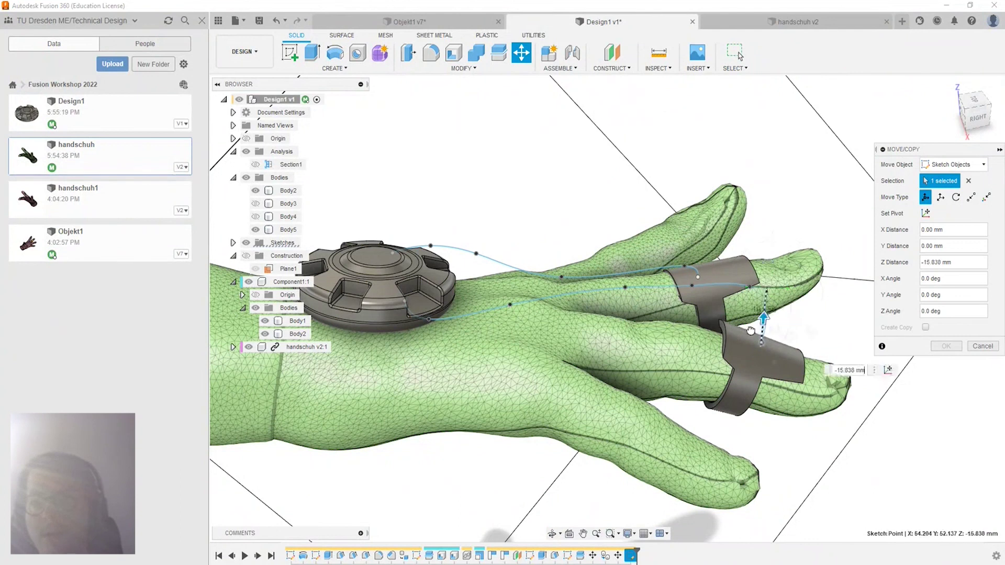
shift+middle_drag(759, 352, 409, 393)
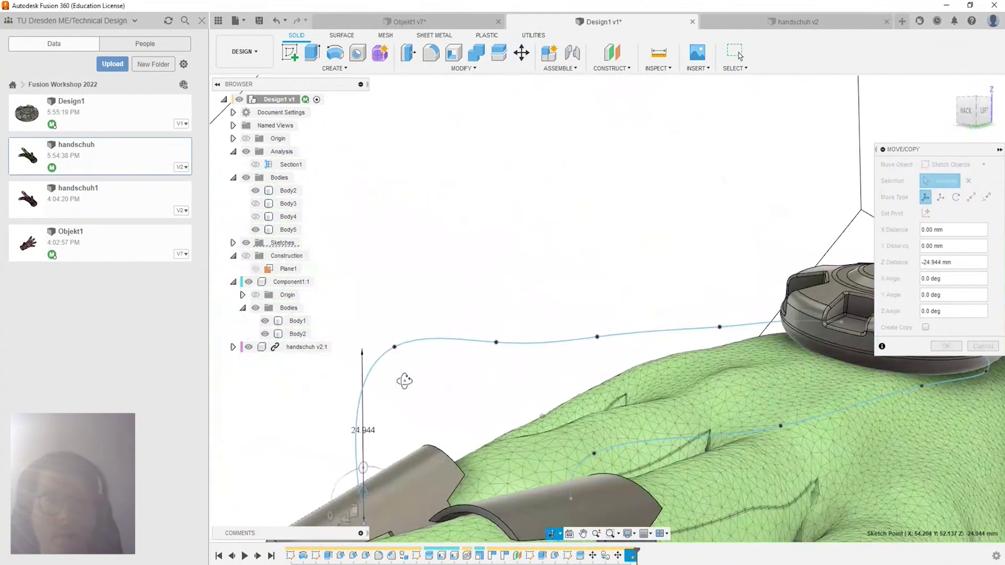
scroll(408, 393, down, 2)
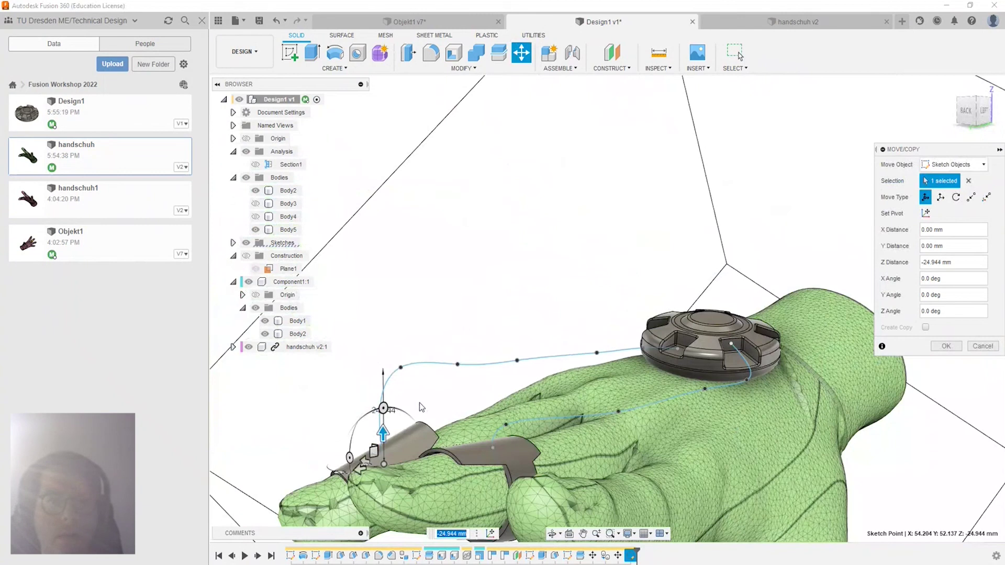
click(402, 368)
drag(405, 358, 404, 383)
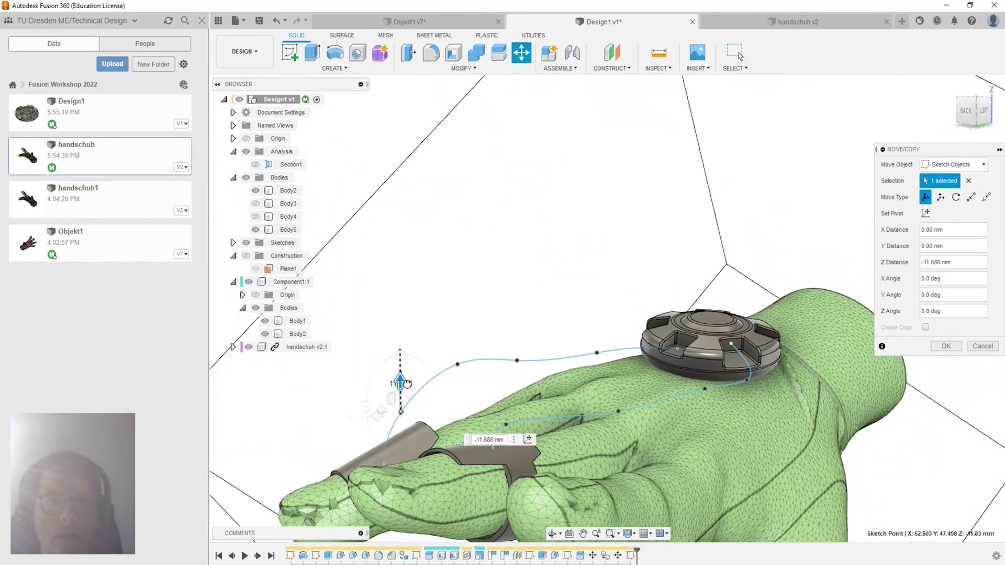
click(458, 365)
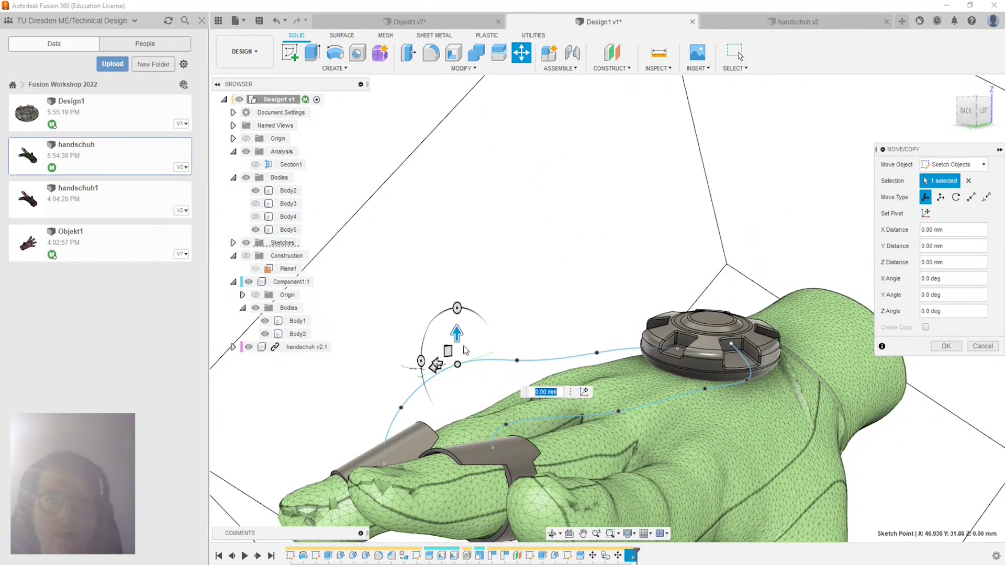
drag(457, 333, 455, 377)
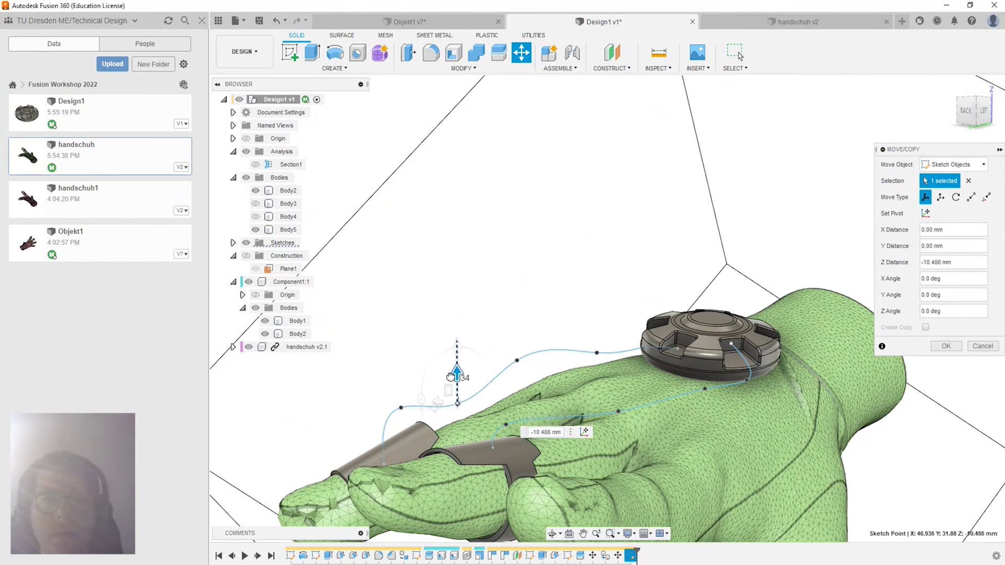
click(518, 362)
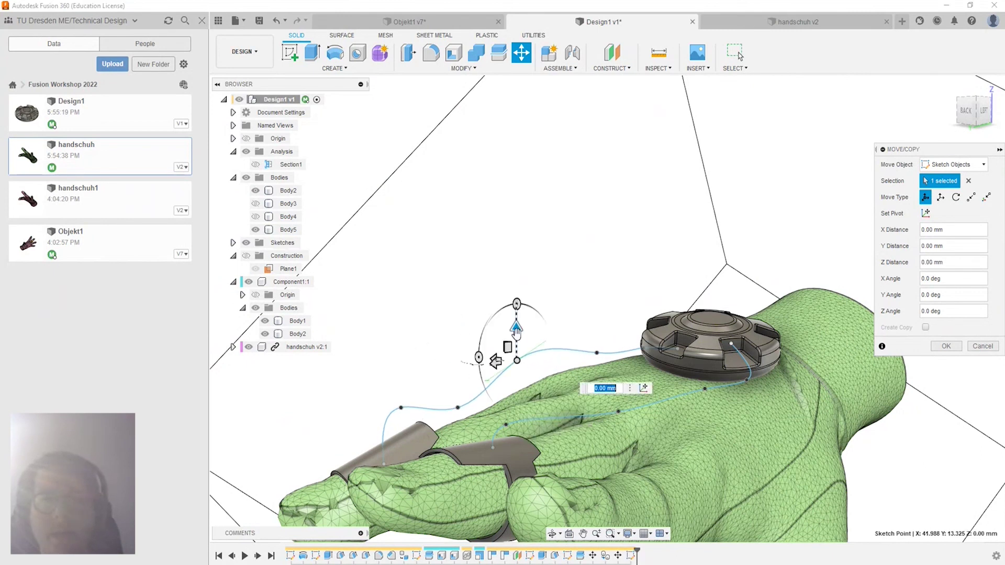
drag(516, 332, 443, 327)
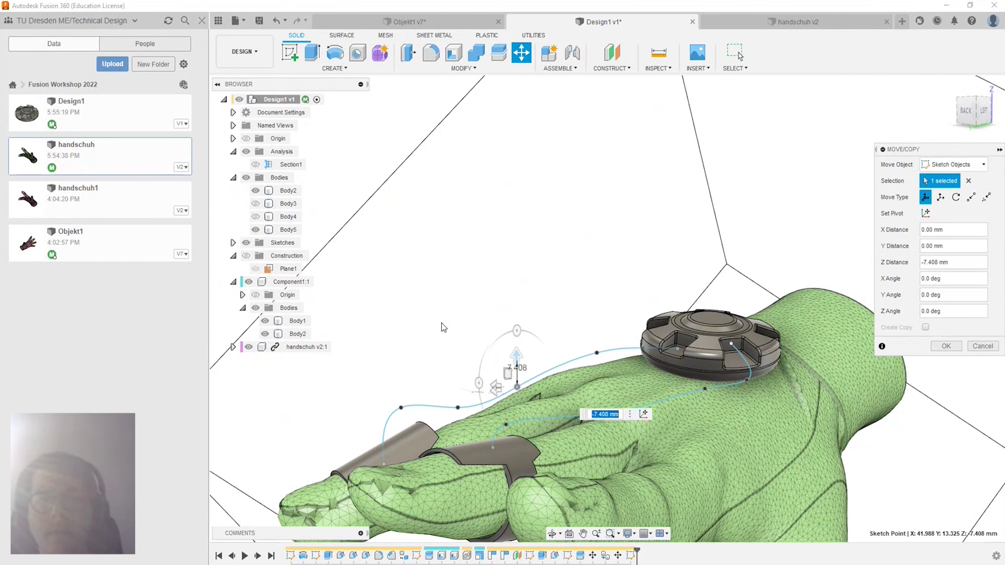
shift+middle_drag(442, 323, 246, 436)
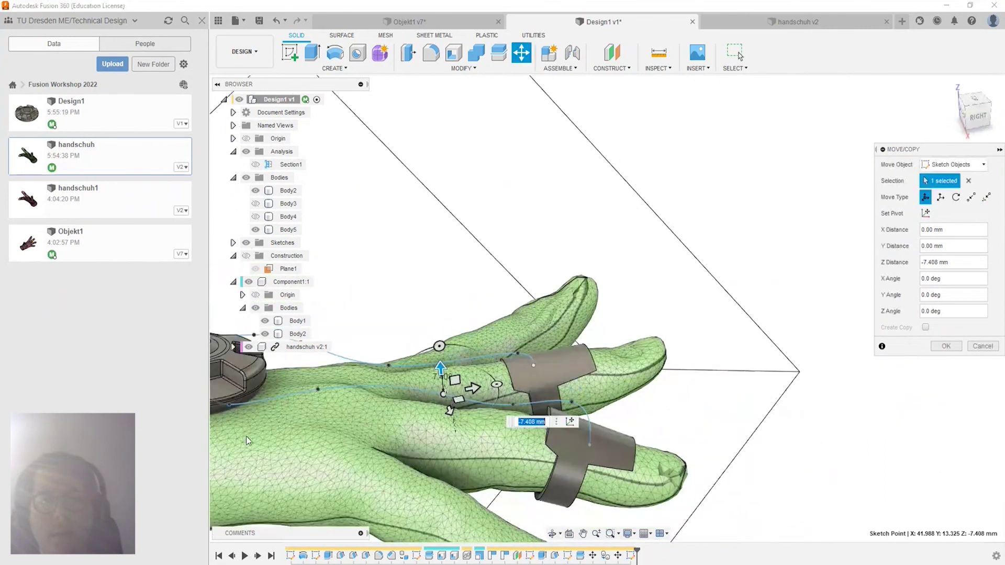
Lower a point on the second cable by about 4 mm.
click(318, 390)
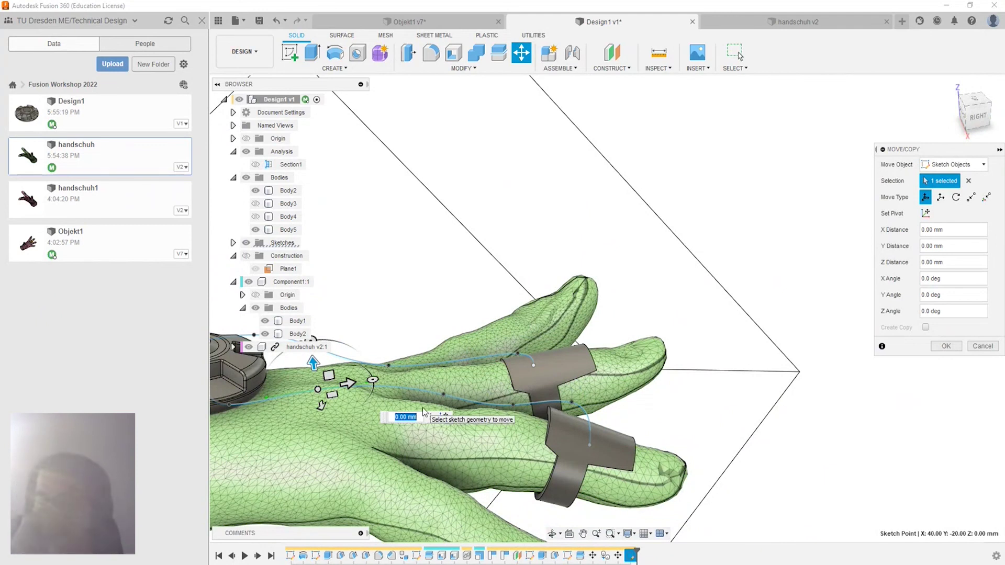
scroll(556, 336, down, 5)
scroll(497, 362, up, 2)
scroll(489, 357, up, 2)
scroll(482, 353, up, 2)
scroll(471, 346, up, 2)
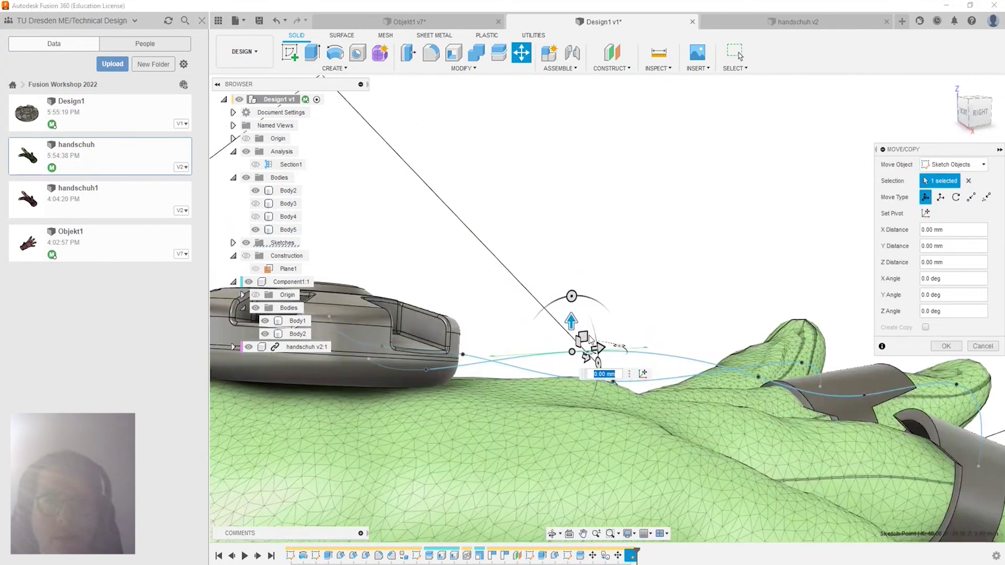
drag(570, 319, 571, 346)
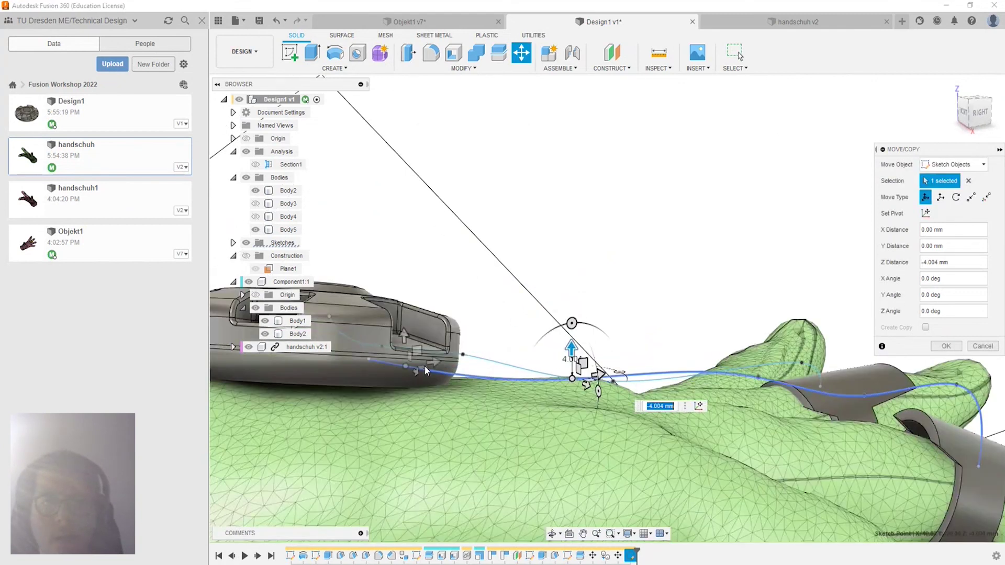
Raise that point and a second one by 5.751 mm, apply the move, and fit the view.
click(424, 370)
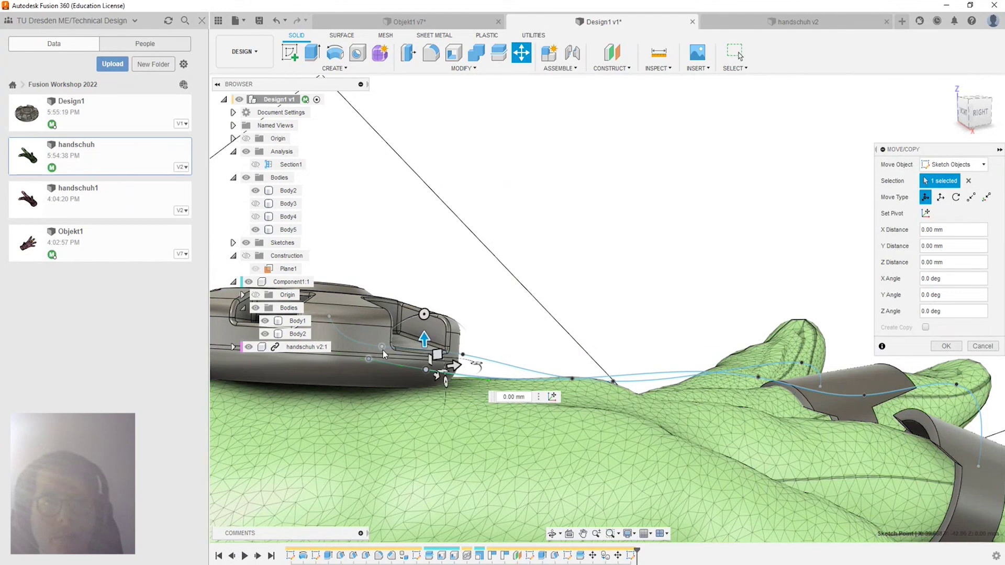
drag(423, 341, 433, 299)
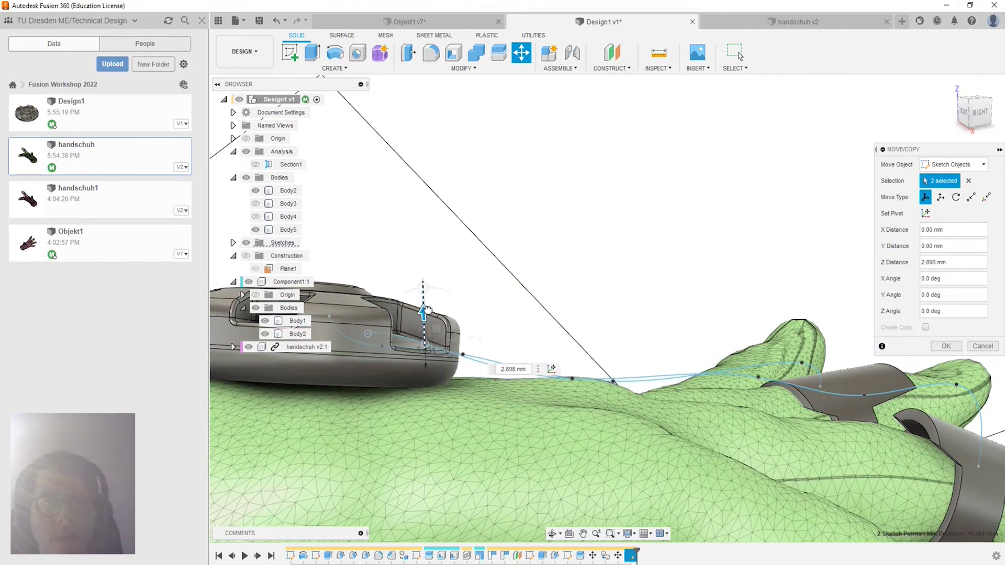
mouse_move(434, 299)
shift+middle_down()
mouse_move(487, 320)
mouse_move(602, 313)
shift+middle_up()
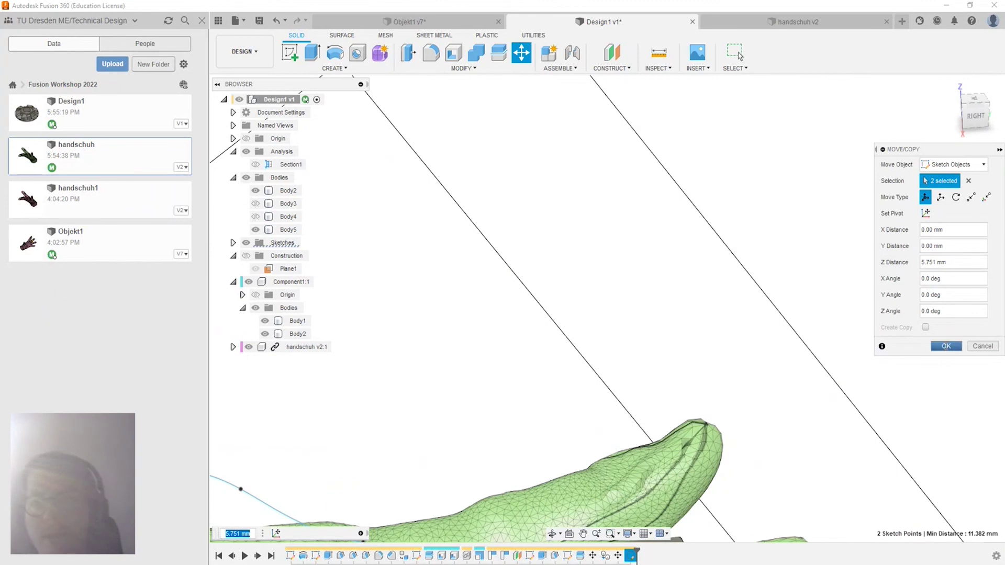
key(Return)
key(F6)
mouse_move(723, 313)
shift+middle_down()
mouse_move(733, 422)
mouse_move(760, 456)
mouse_move(759, 473)
mouse_move(681, 392)
shift+middle_up()
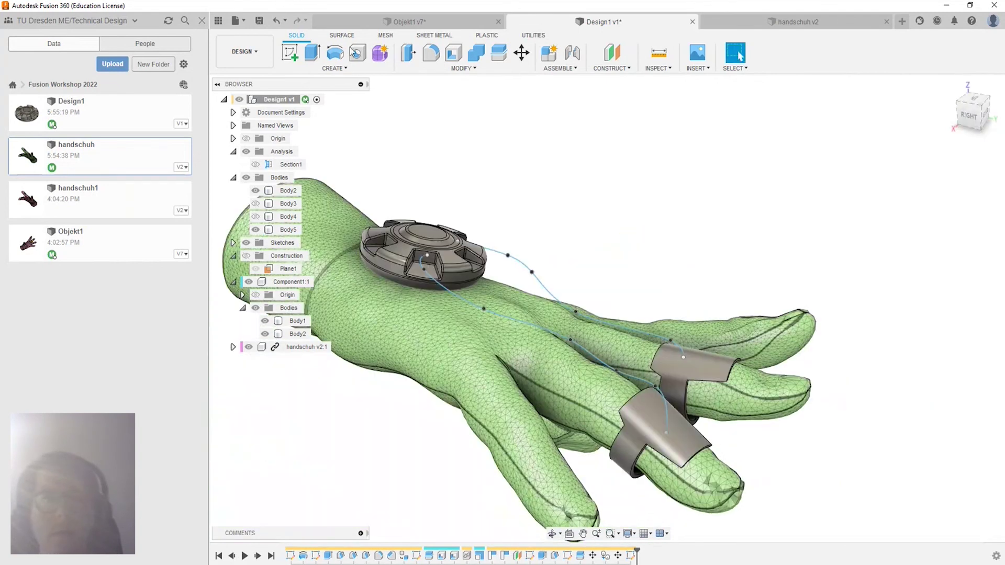
Create a 2 mm pipe along the middle-finger spline as a new component.
click(334, 68)
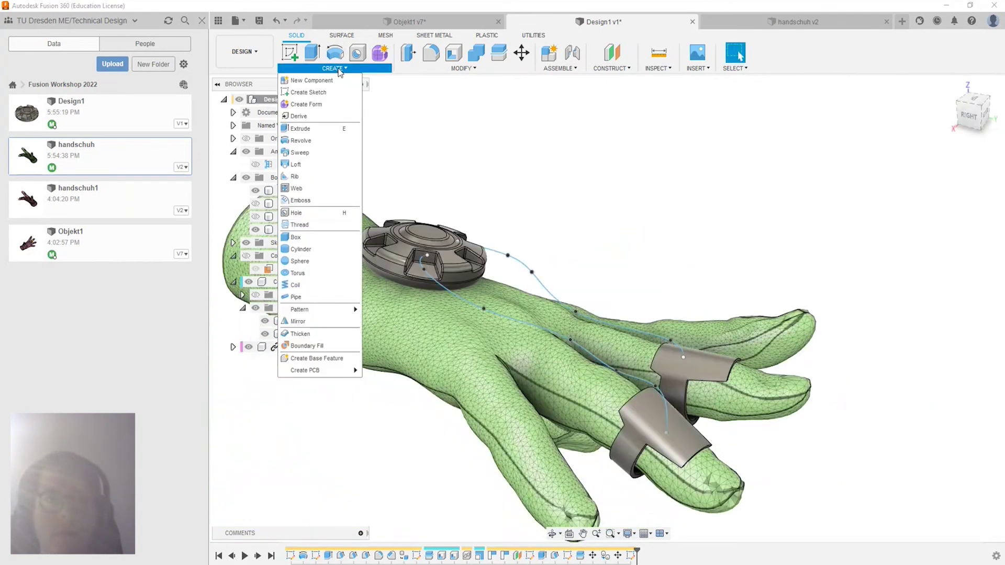
click(314, 297)
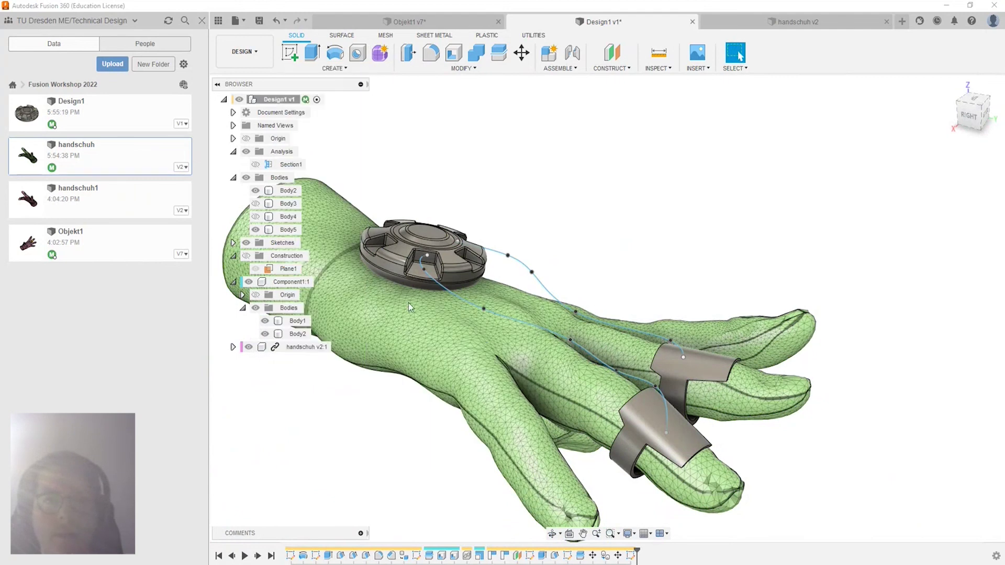
click(450, 296)
click(922, 262)
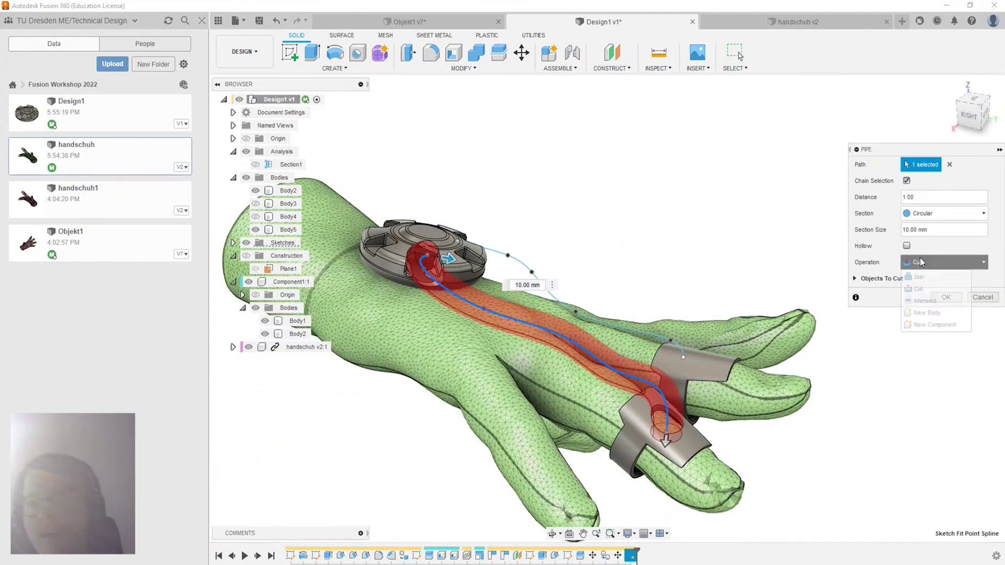
click(934, 325)
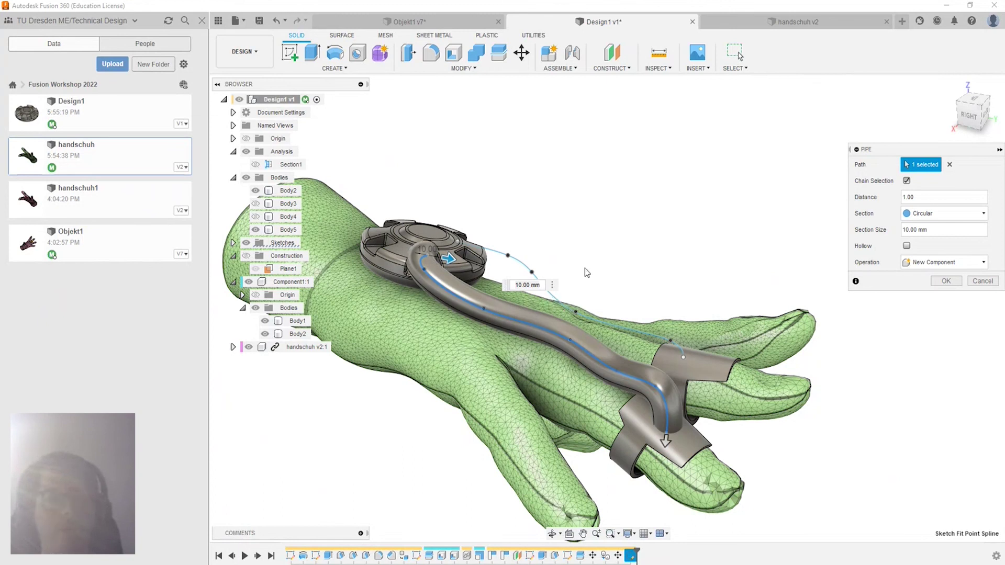
shift+middle_drag(585, 268, 584, 270)
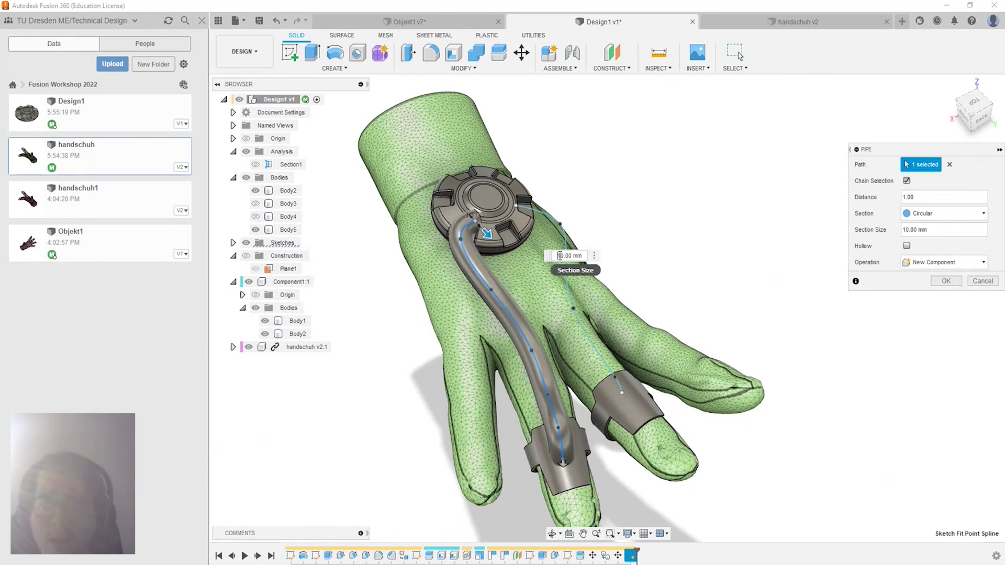
text(2)
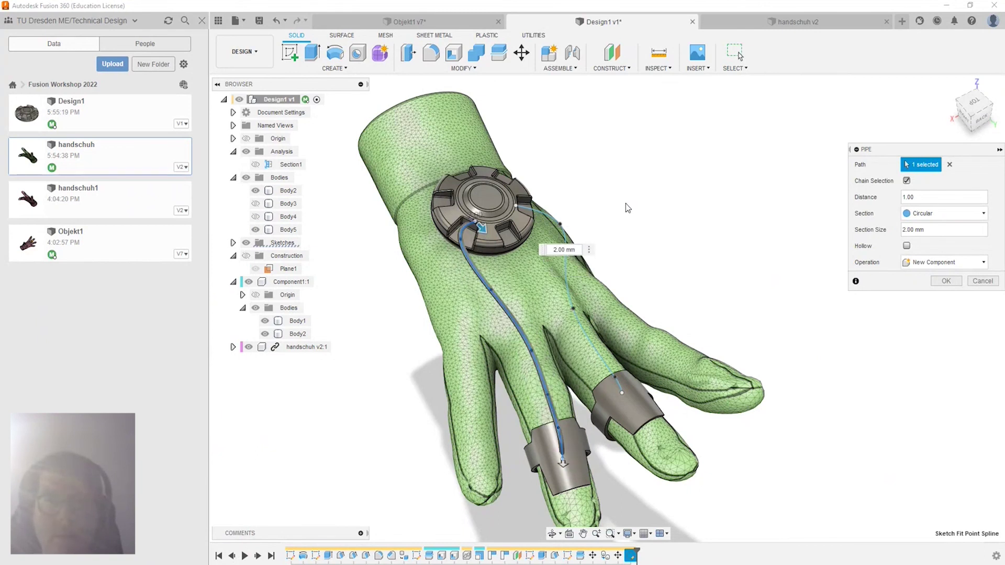
mouse_move(651, 218)
shift+middle_down()
mouse_move(675, 199)
mouse_move(579, 200)
shift+middle_up()
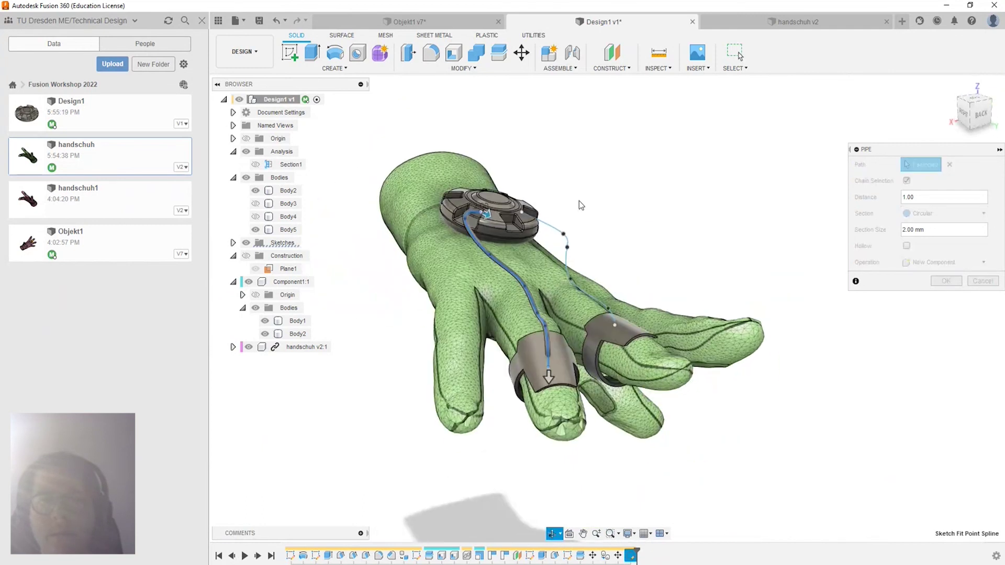
scroll(563, 209, up, 3)
shift+middle_drag(630, 221, 577, 233)
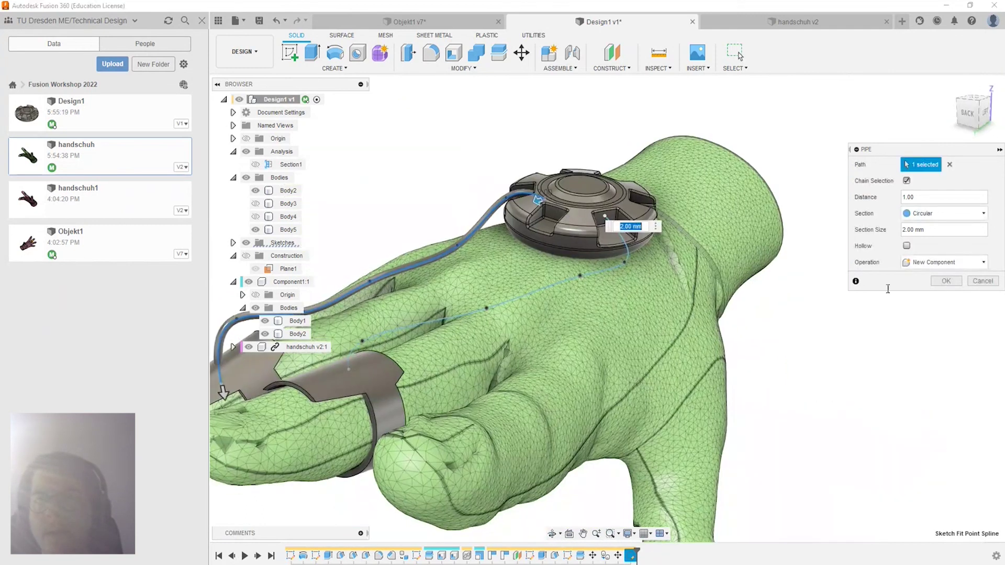
click(947, 281)
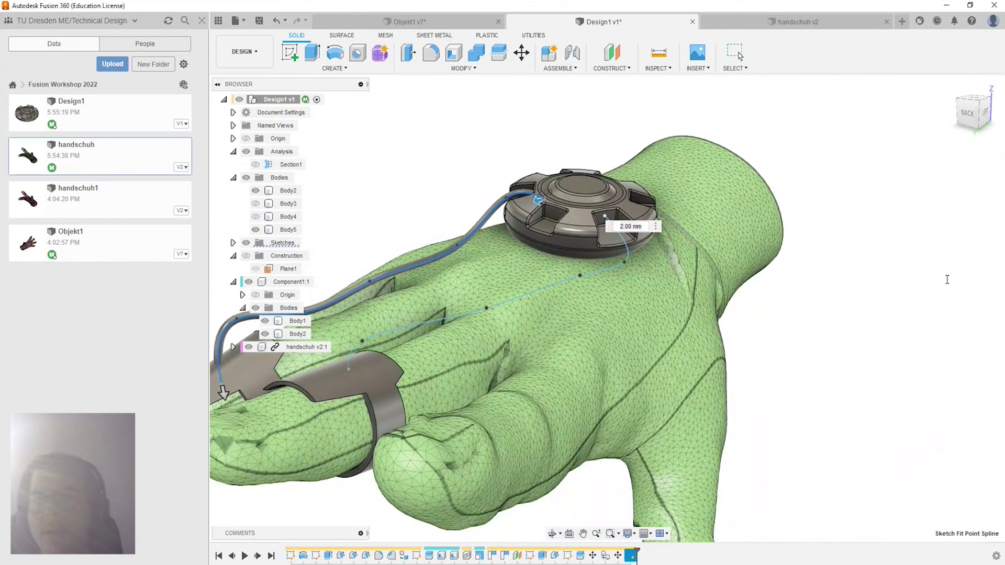
scroll(566, 288, down, 3)
Expand the Browser's Sketches folder to list its six sketches and orbit to a side view.
scroll(656, 271, down, 2)
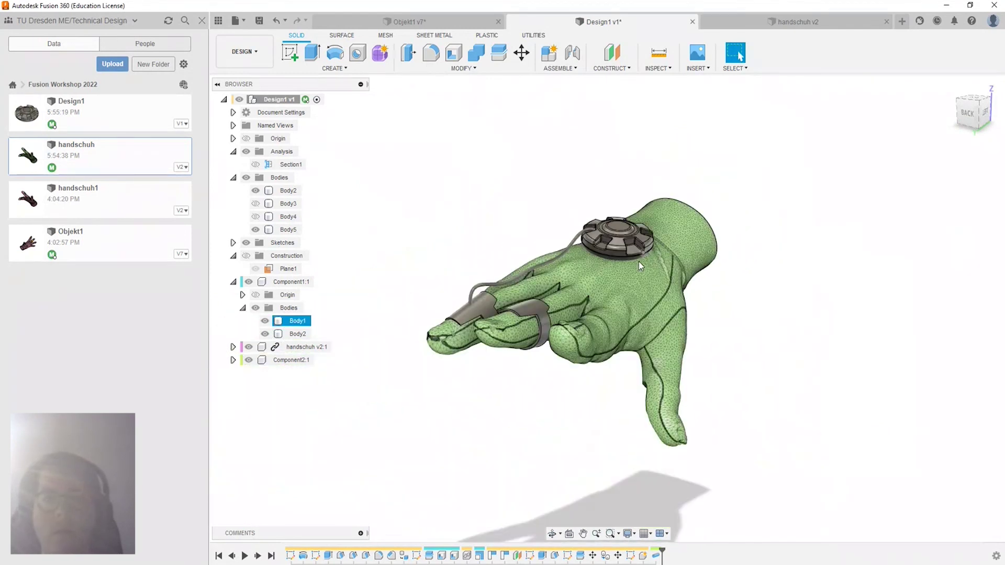
click(265, 229)
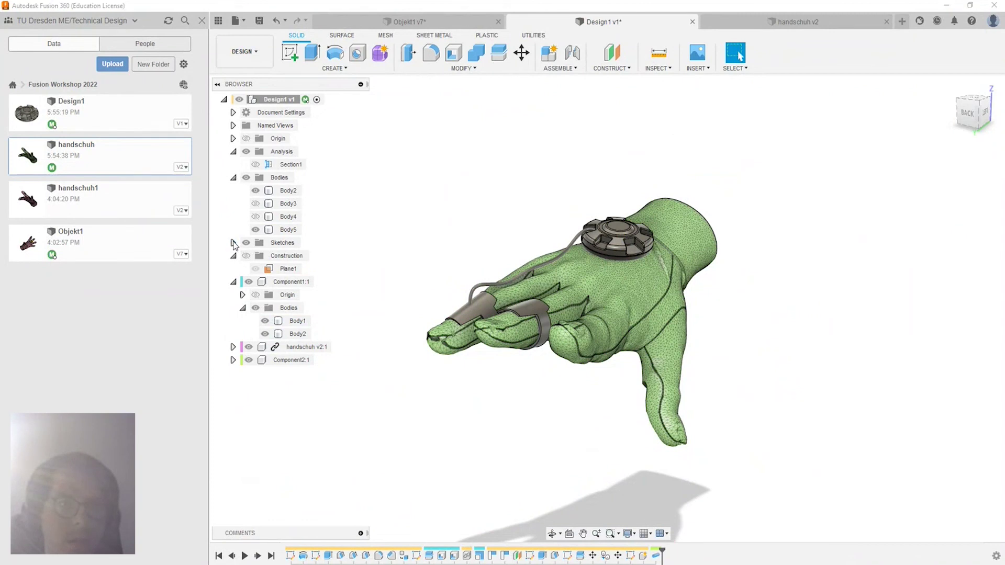
click(233, 243)
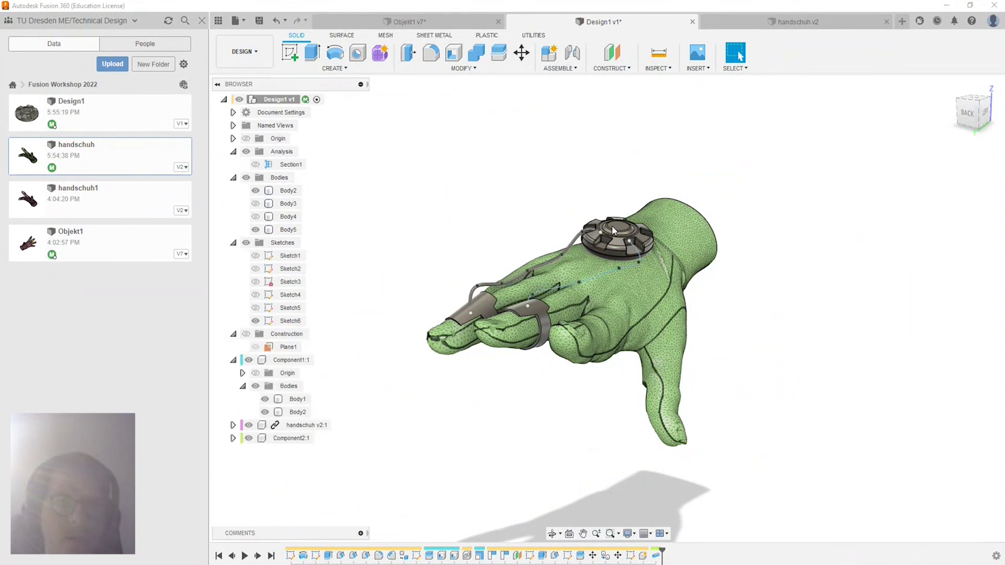
scroll(613, 230, up, 3)
shift+middle_drag(614, 231, 478, 198)
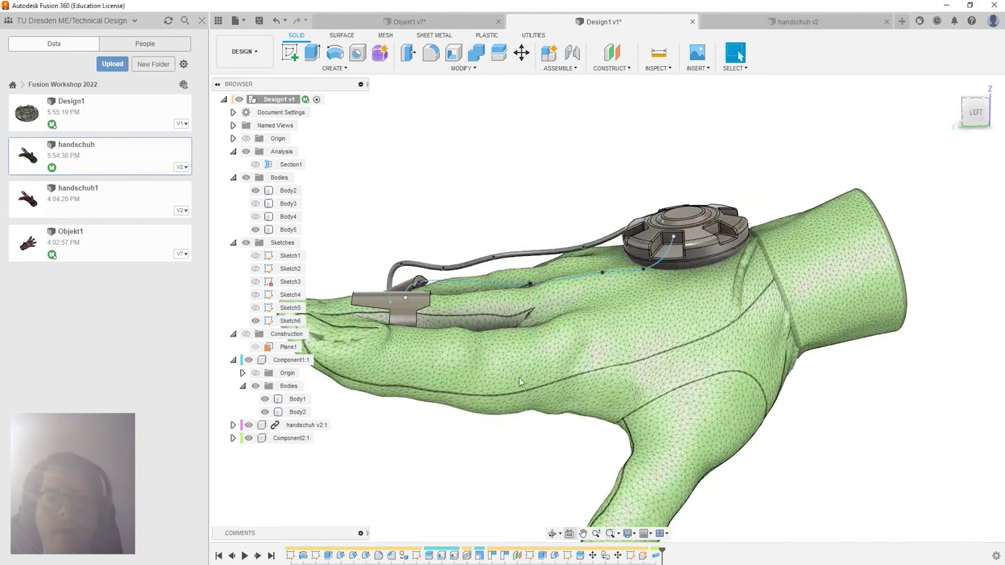
click(335, 68)
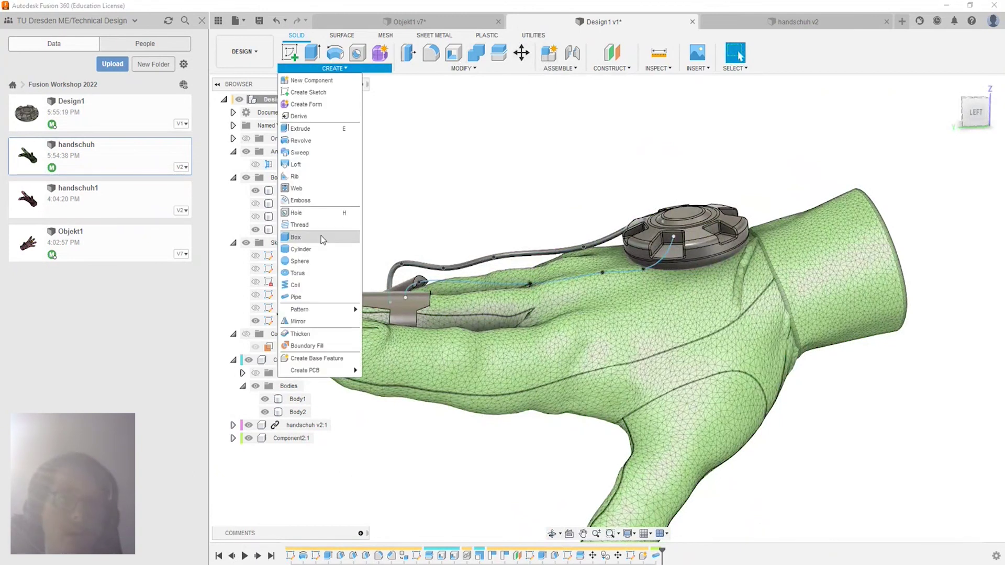
Pipe a 2 mm circular cable along the Sketch6 spline to the second finger ring.
click(298, 297)
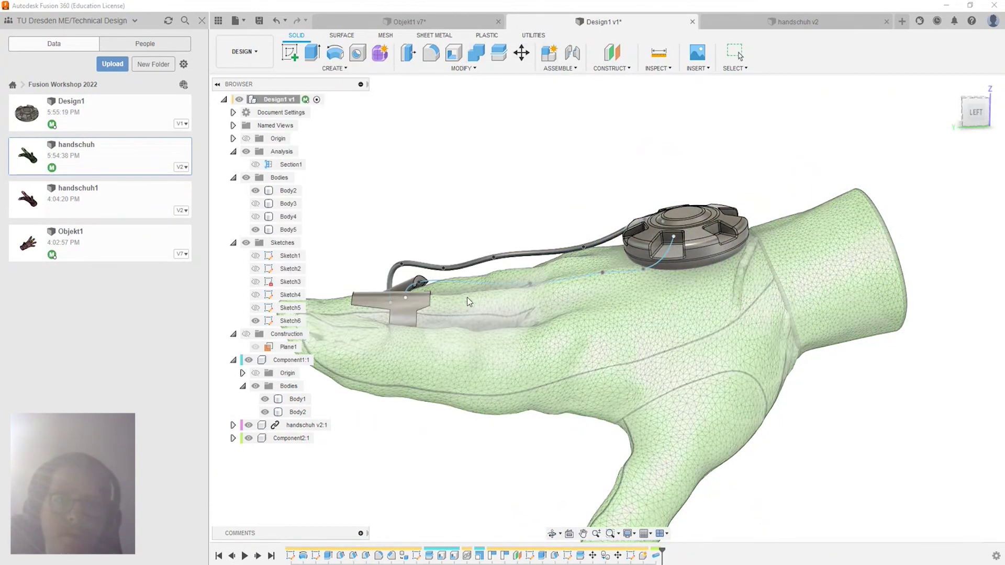
click(471, 283)
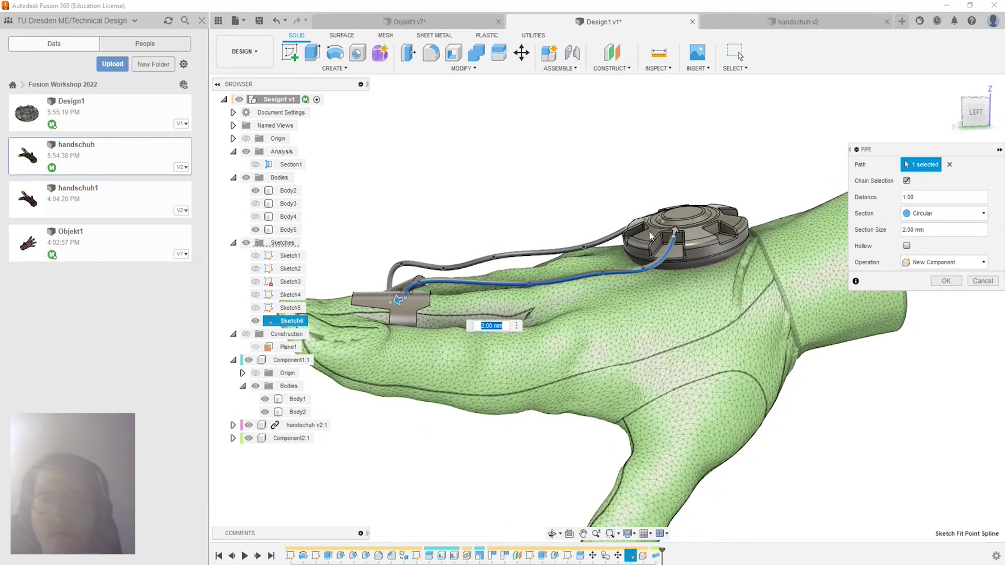
click(951, 215)
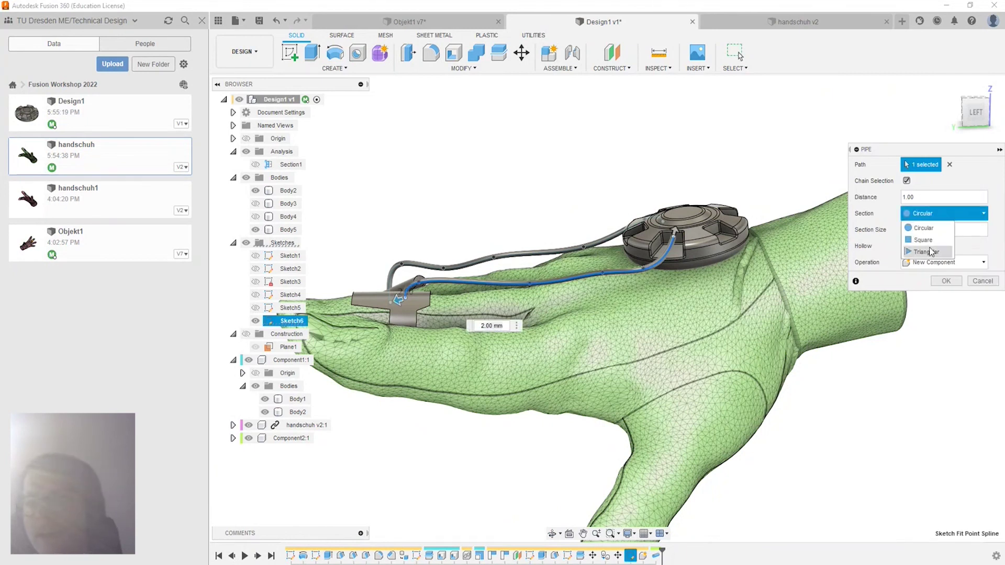
click(919, 235)
shift+middle_drag(414, 276, 675, 282)
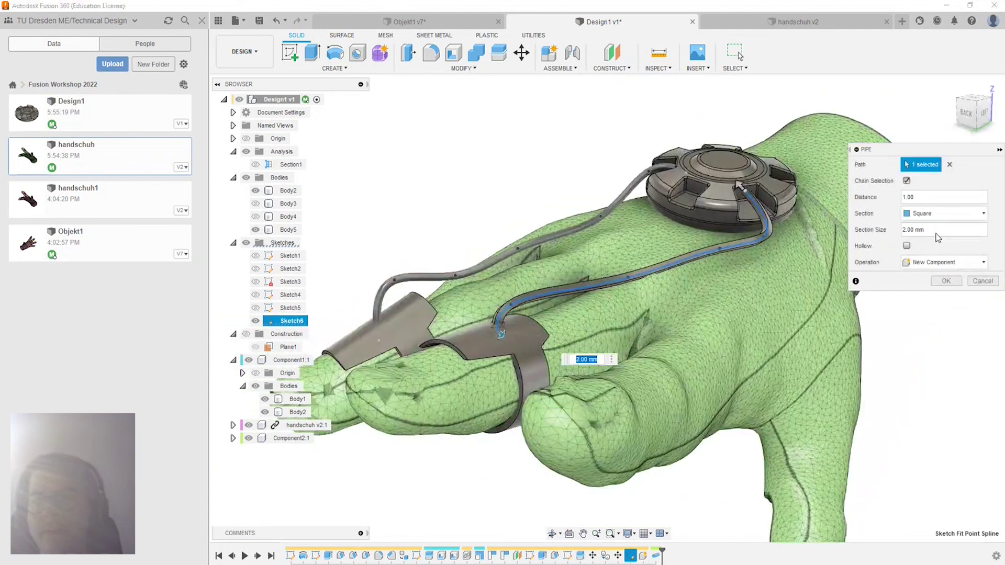
click(939, 214)
click(926, 229)
mouse_move(942, 230)
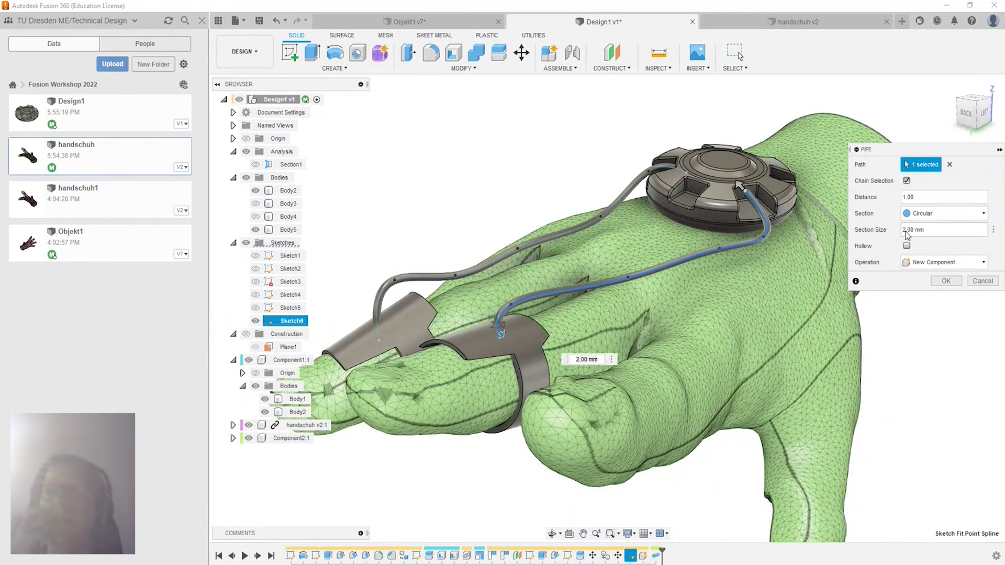
mouse_move(534, 285)
shift+middle_down()
mouse_move(562, 299)
mouse_move(464, 295)
mouse_move(471, 322)
shift+middle_up()
key(Return)
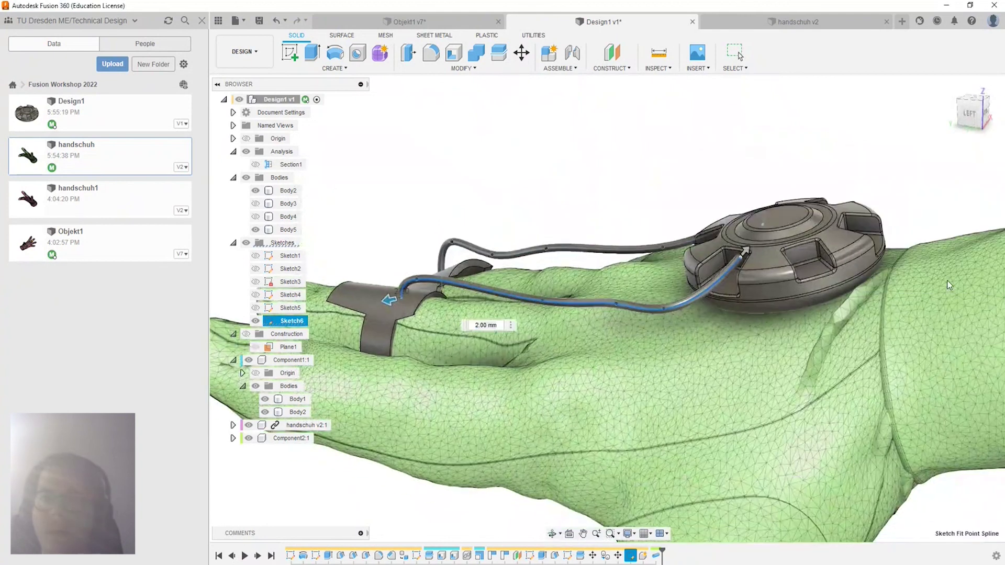
shift+middle_drag(700, 289, 699, 286)
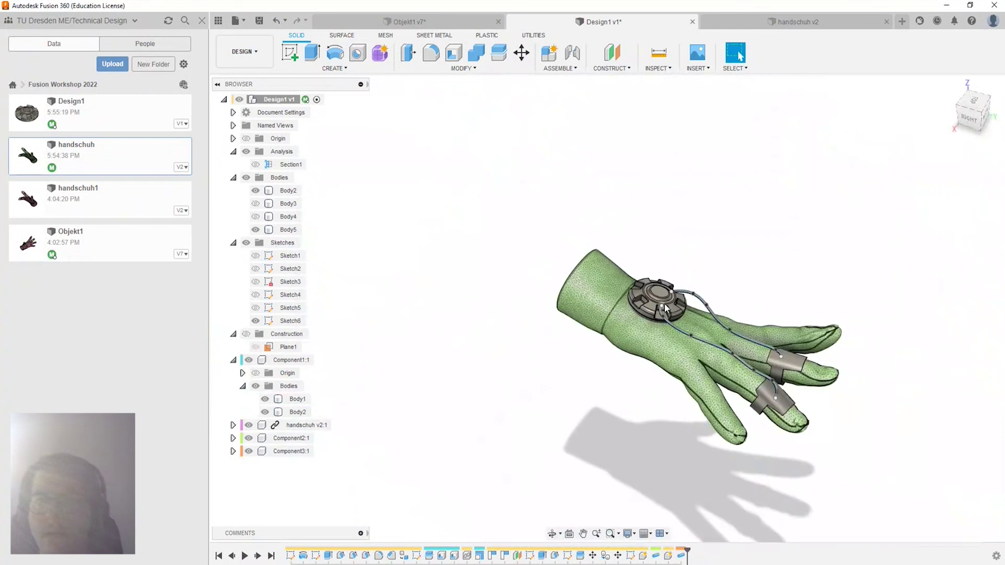
Collapse Component1:1 in the Browser and start saving the glove design.
shift+middle_drag(830, 358, 680, 362)
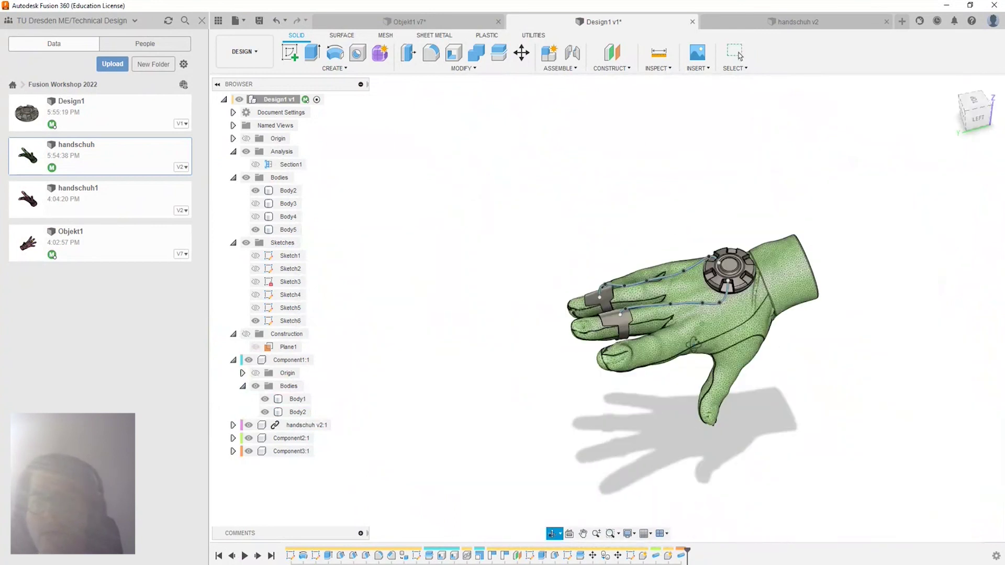
mouse_move(694, 310)
shift+middle_down()
mouse_move(655, 296)
mouse_move(601, 332)
mouse_move(541, 337)
mouse_move(486, 331)
mouse_move(433, 308)
mouse_move(370, 345)
mouse_move(357, 322)
mouse_move(372, 303)
mouse_move(473, 316)
mouse_move(527, 397)
mouse_move(555, 354)
shift+middle_up()
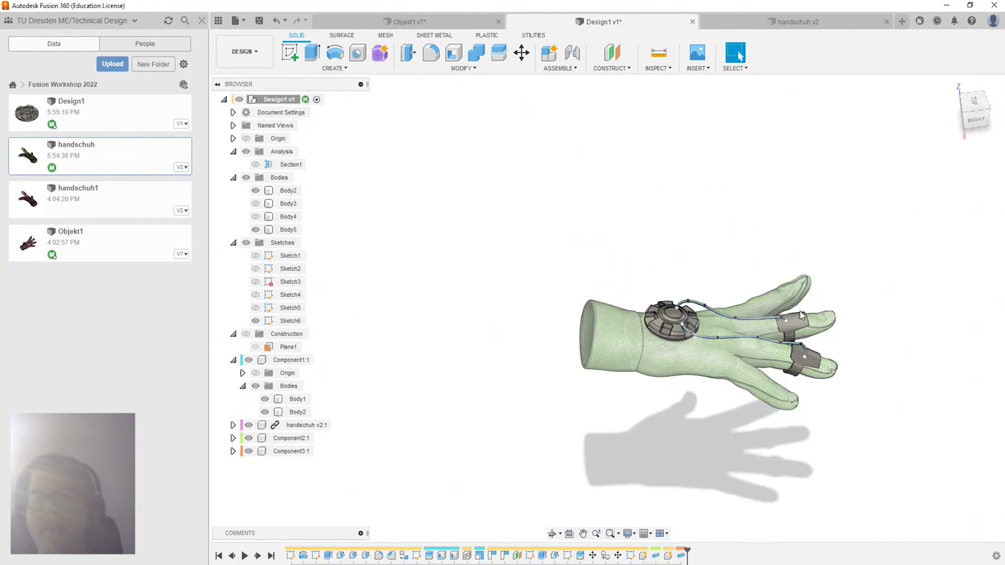
scroll(793, 314, up, 5)
scroll(793, 314, down, 4)
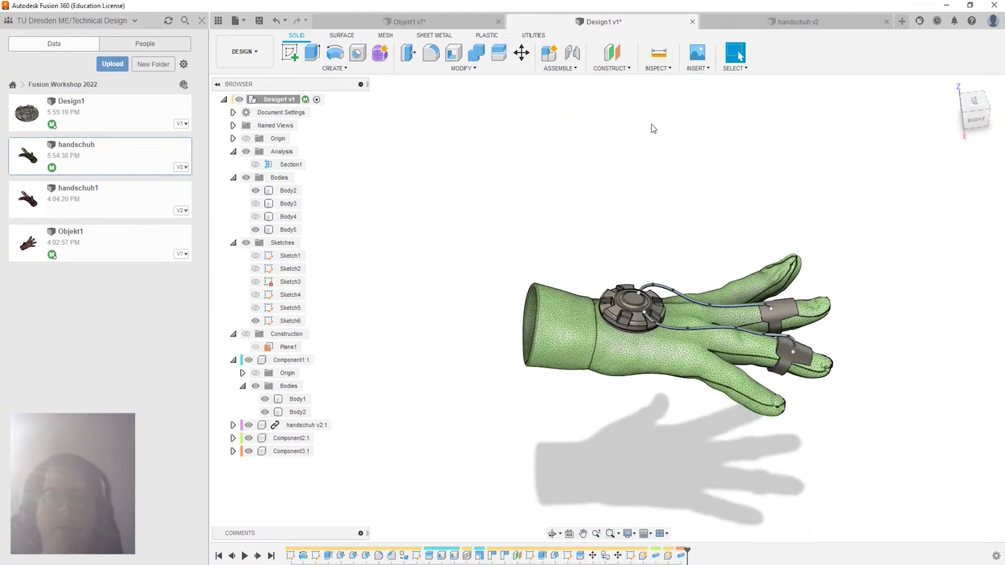
scroll(885, 366, up, 3)
shift+middle_drag(783, 336, 687, 316)
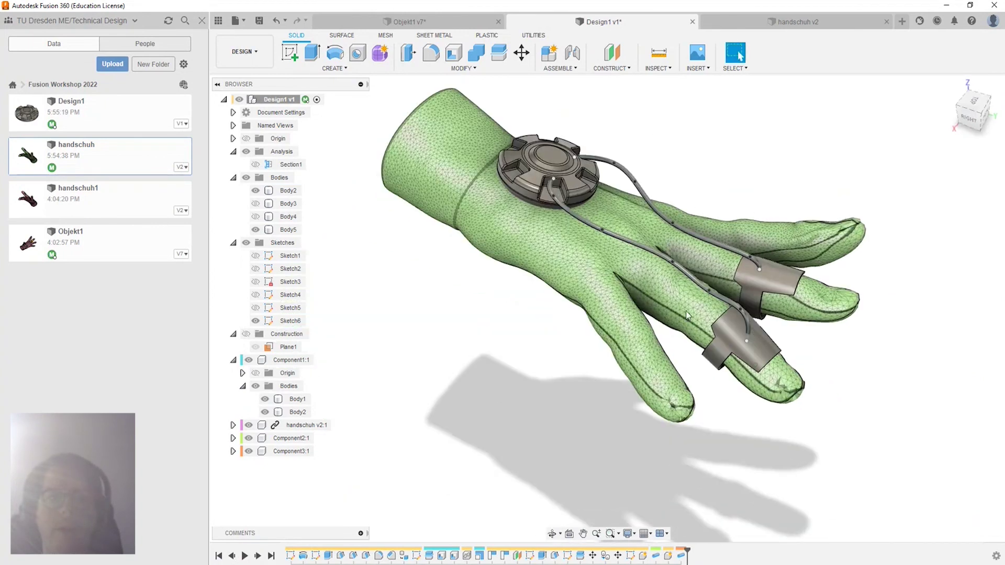
click(234, 361)
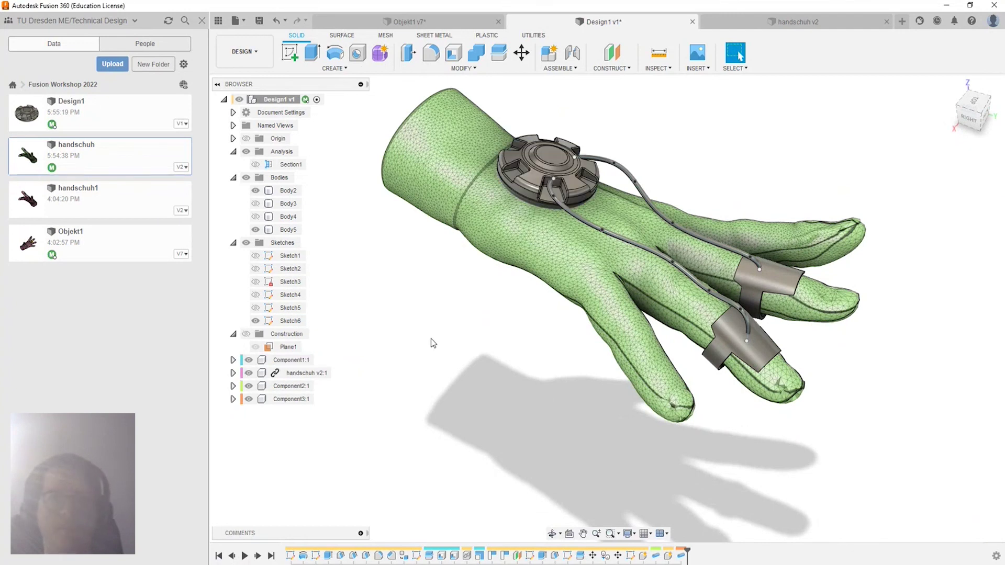
click(263, 25)
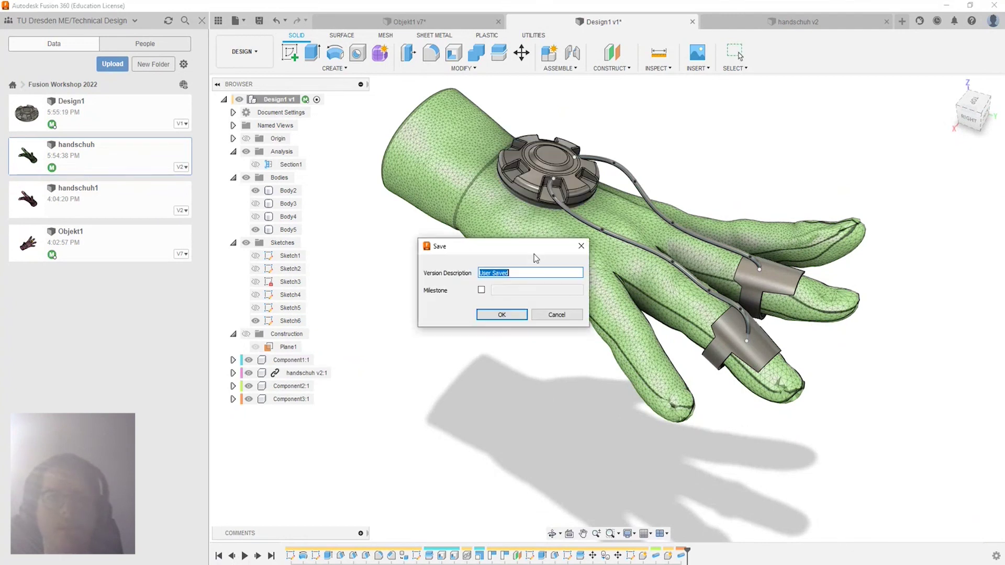
click(517, 316)
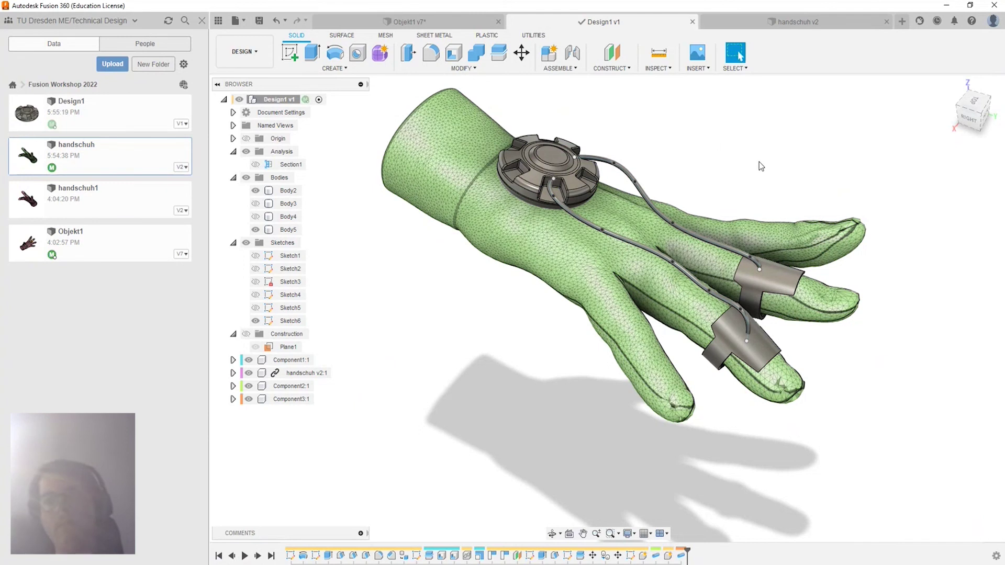
mouse_move(825, 299)
shift+middle_down()
mouse_move(872, 321)
mouse_move(880, 294)
mouse_move(859, 265)
mouse_move(785, 283)
mouse_move(703, 261)
mouse_move(657, 287)
mouse_move(713, 280)
shift+middle_up()
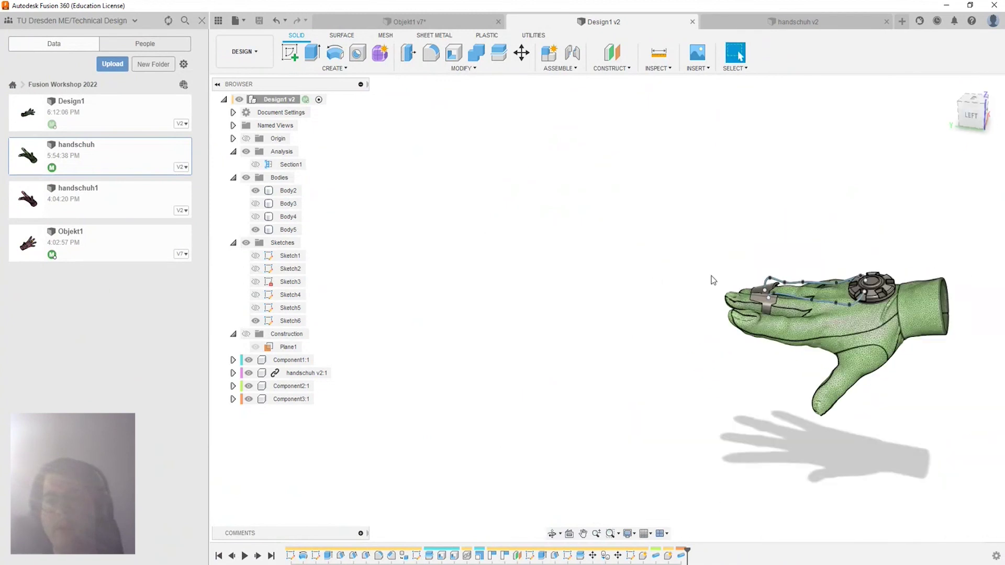
mouse_move(859, 294)
shift+middle_down()
mouse_move(796, 263)
mouse_move(891, 300)
mouse_move(807, 315)
mouse_move(660, 301)
shift+middle_up()
click(659, 300)
scroll(660, 300, down, 3)
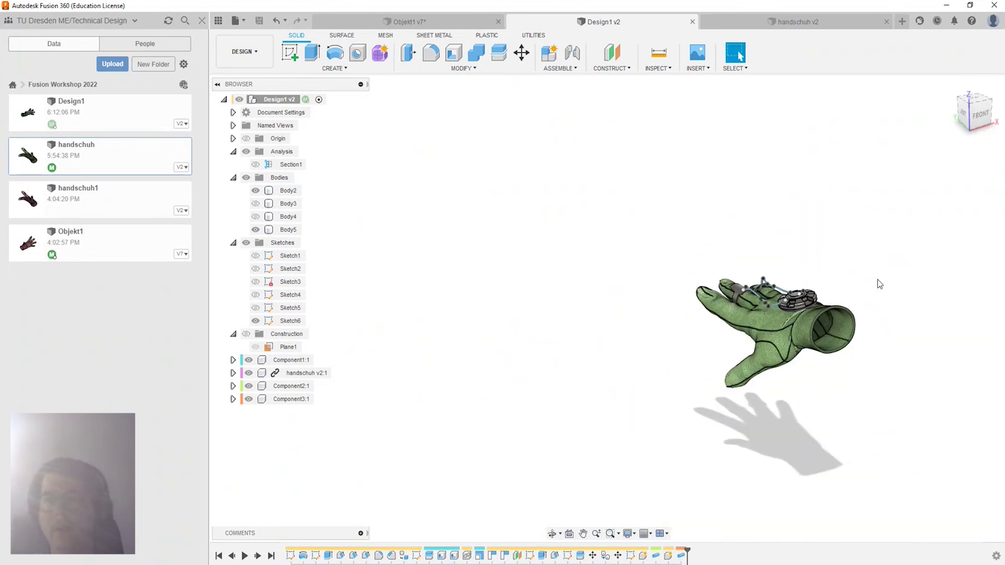
scroll(878, 283, up, 3)
shift+middle_drag(852, 322, 732, 318)
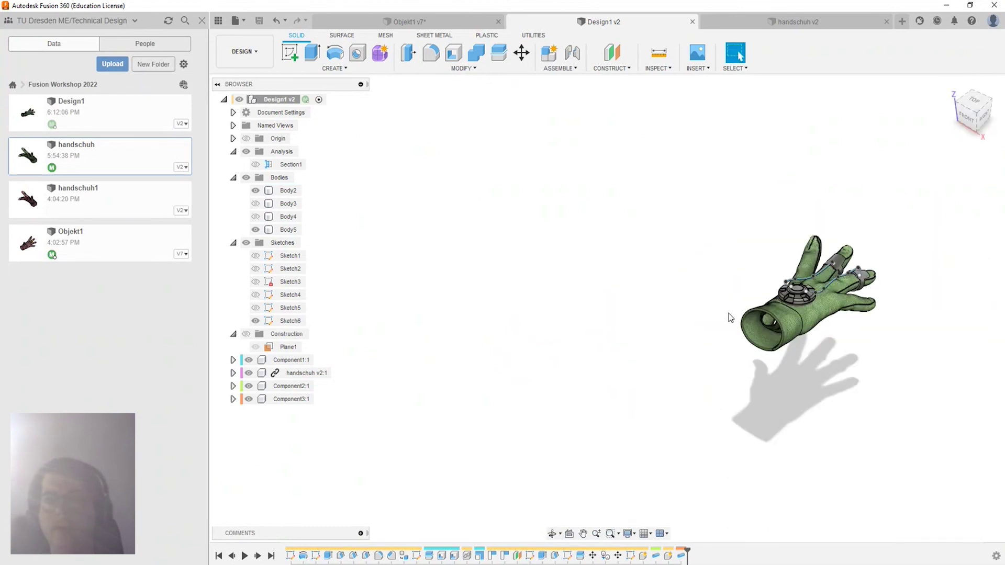
scroll(890, 289, up, 5)
scroll(827, 285, down, 3)
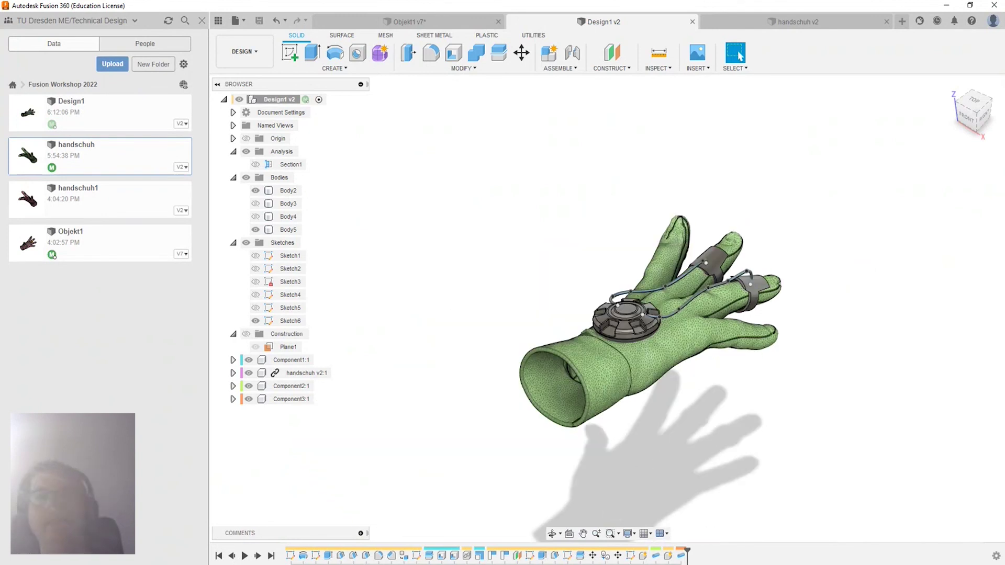
Switch from the Design workspace to the Render workspace.
click(263, 61)
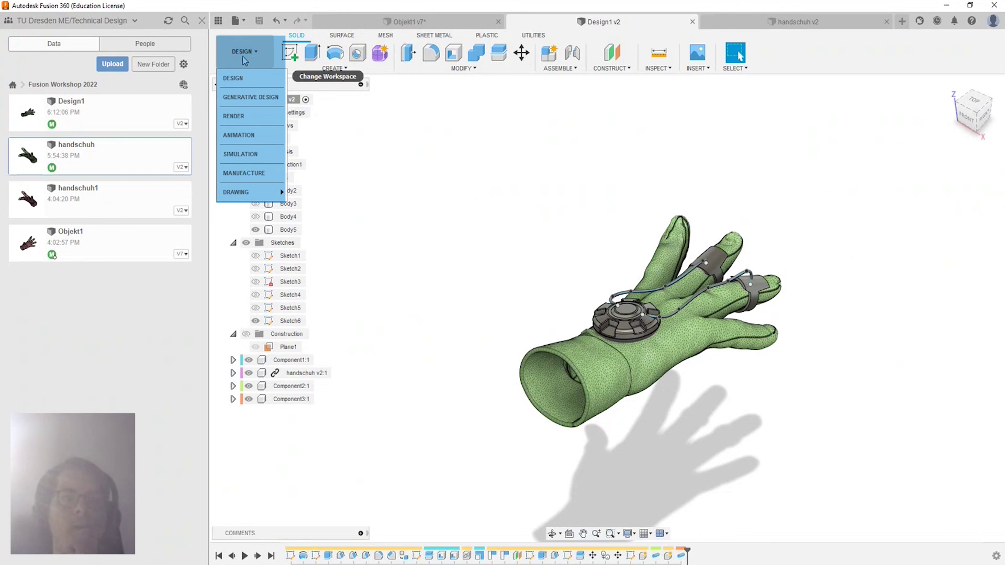
click(249, 118)
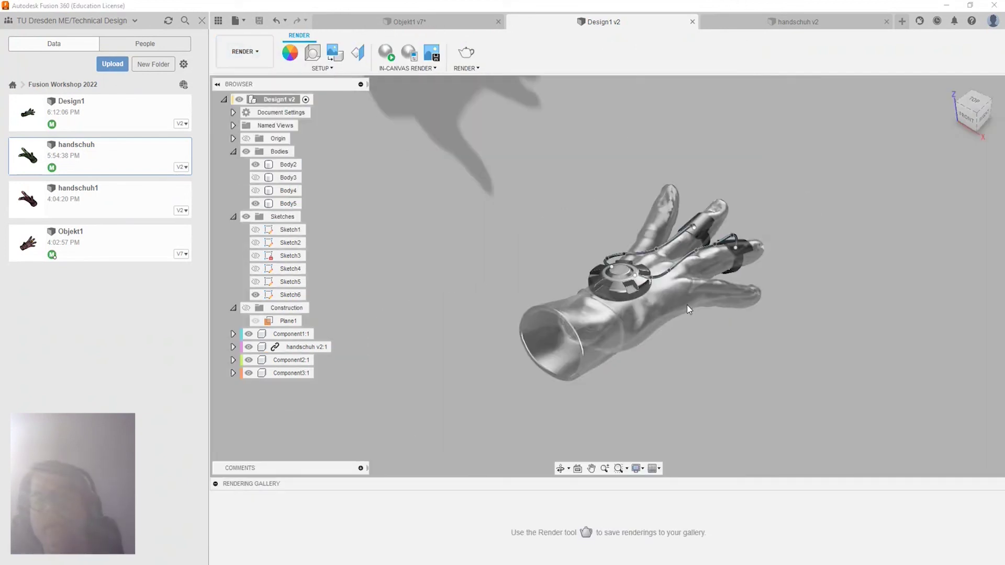
mouse_move(770, 234)
shift+middle_down()
mouse_move(803, 243)
mouse_move(720, 214)
shift+middle_up()
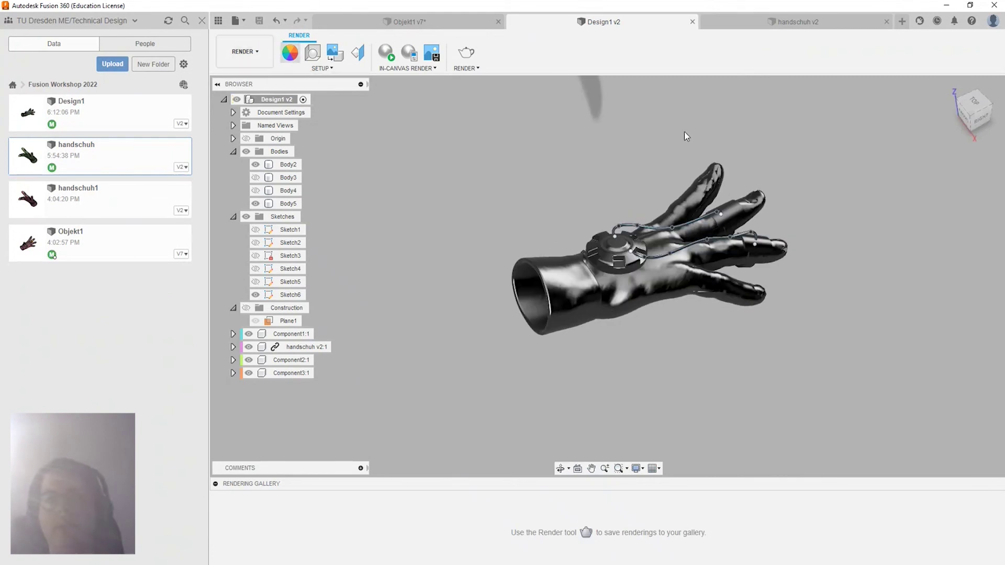
Open the Appearance library and scroll to the Cloth materials.
click(289, 52)
scroll(834, 383, up, 2)
scroll(835, 383, up, 2)
scroll(834, 384, up, 2)
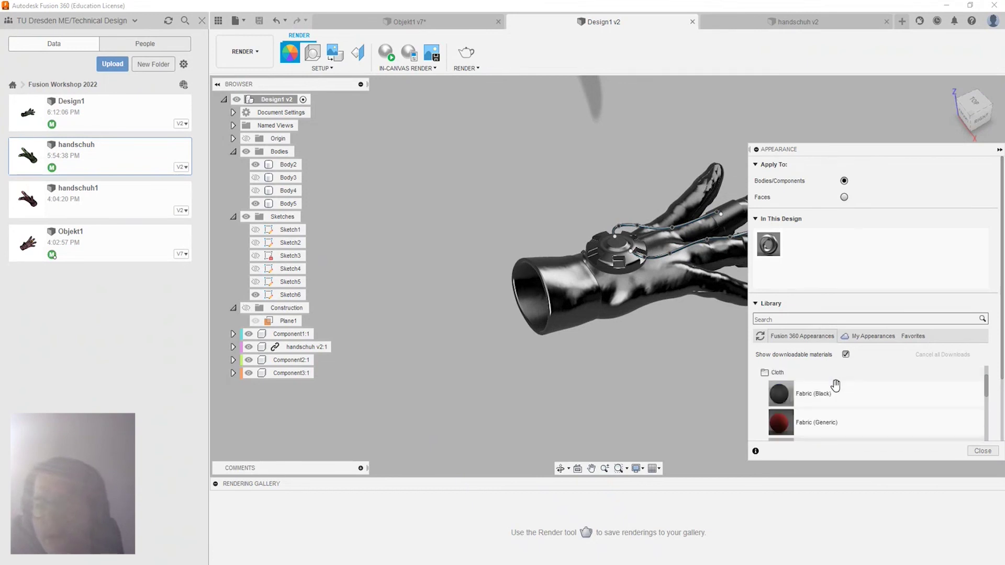
Browse the Cloth fabrics and download the Fabric (Blue) appearance.
click(812, 417)
scroll(819, 412, down, 2)
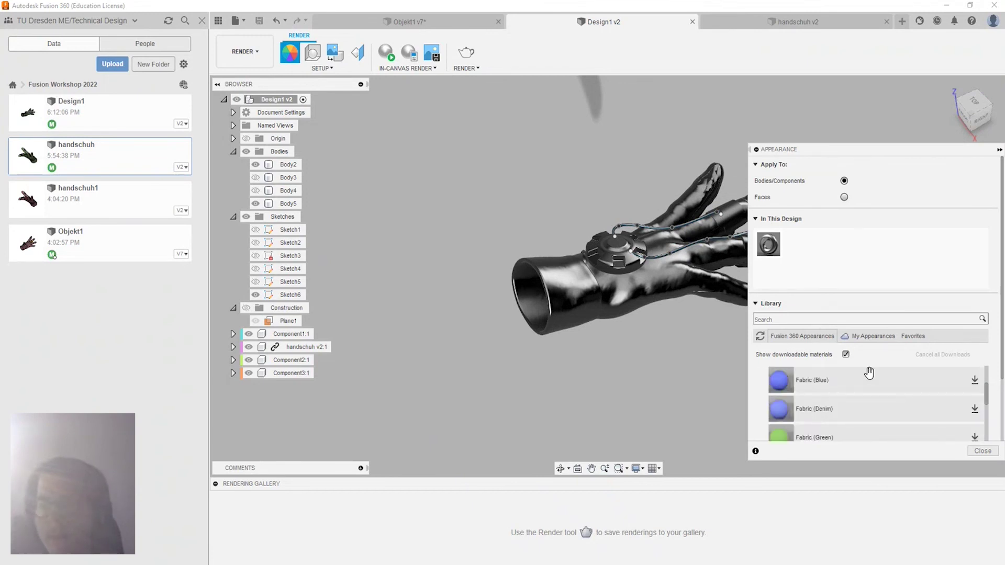
scroll(848, 411, down, 5)
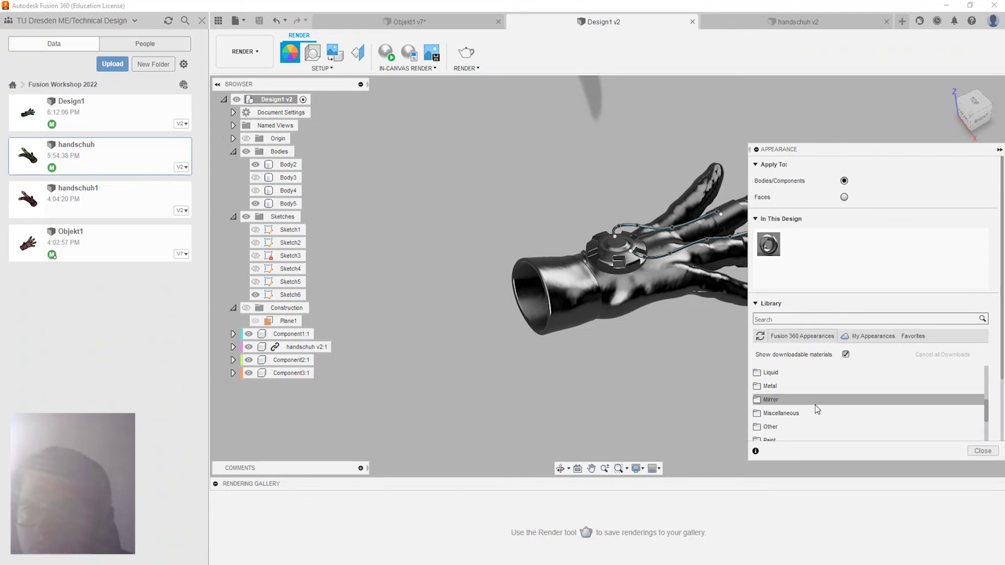
scroll(812, 405, up, 5)
scroll(919, 392, up, 2)
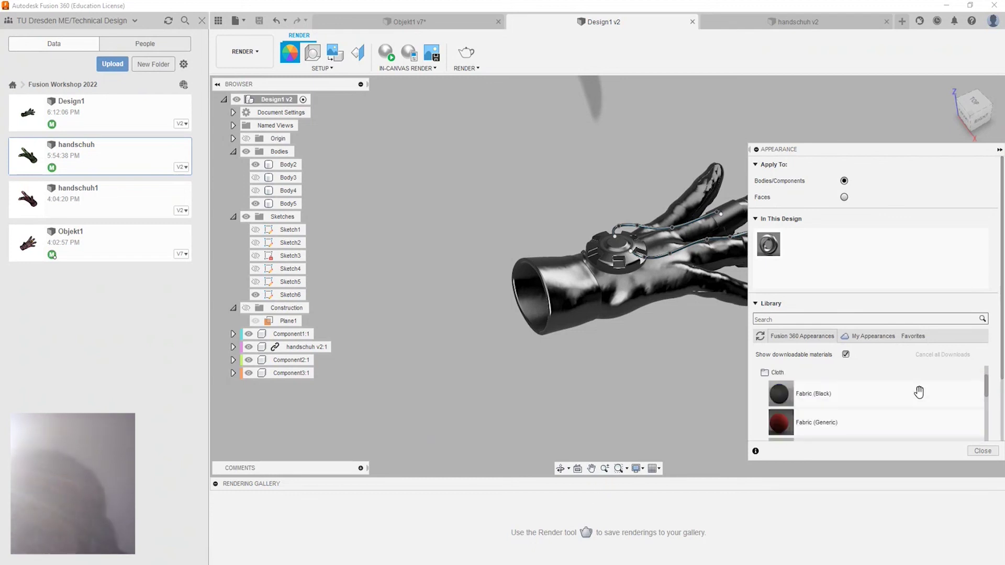
scroll(912, 404, down, 2)
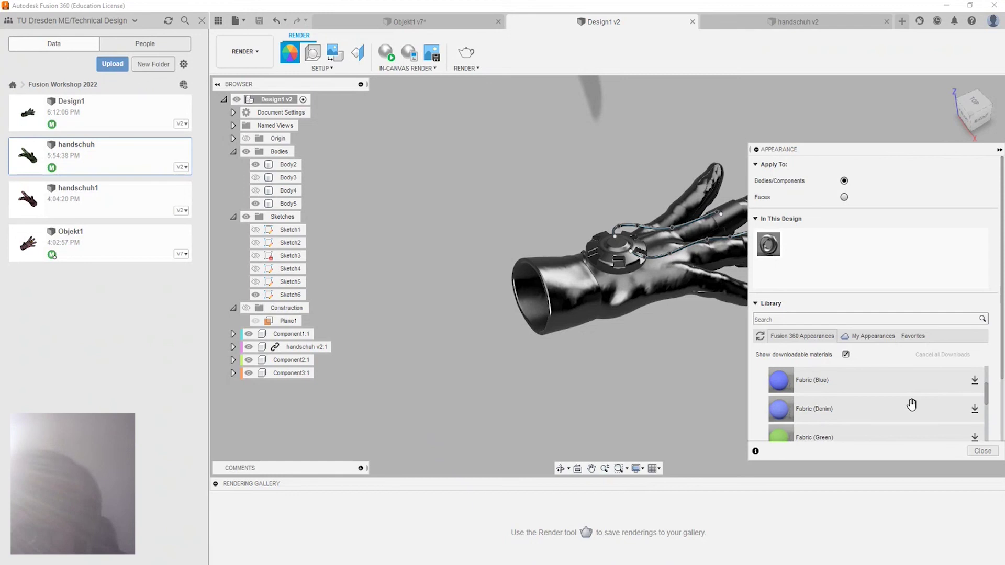
click(972, 380)
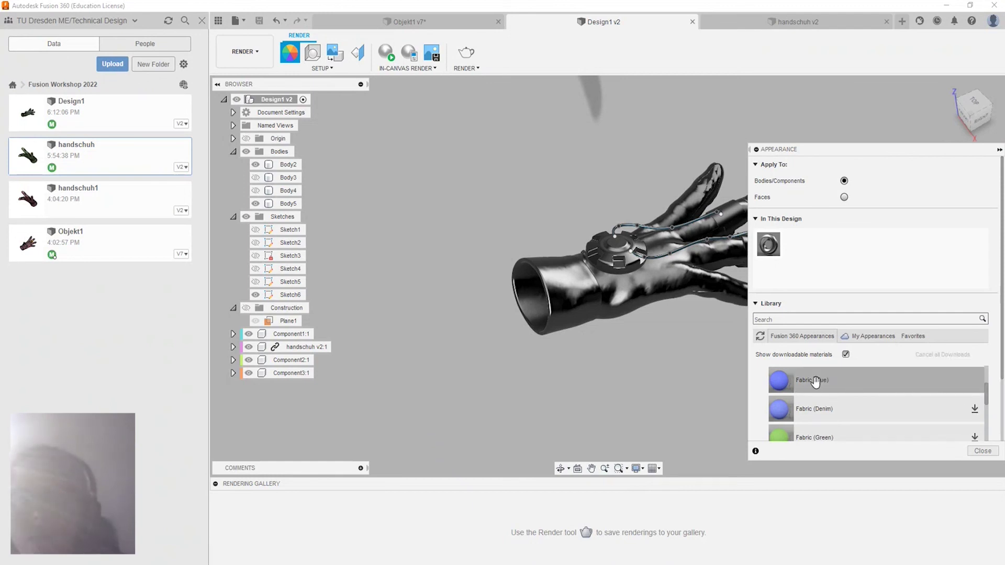
Apply Fabric (Blue) to the glove body and open its appearance settings.
drag(785, 378, 599, 300)
scroll(642, 310, up, 5)
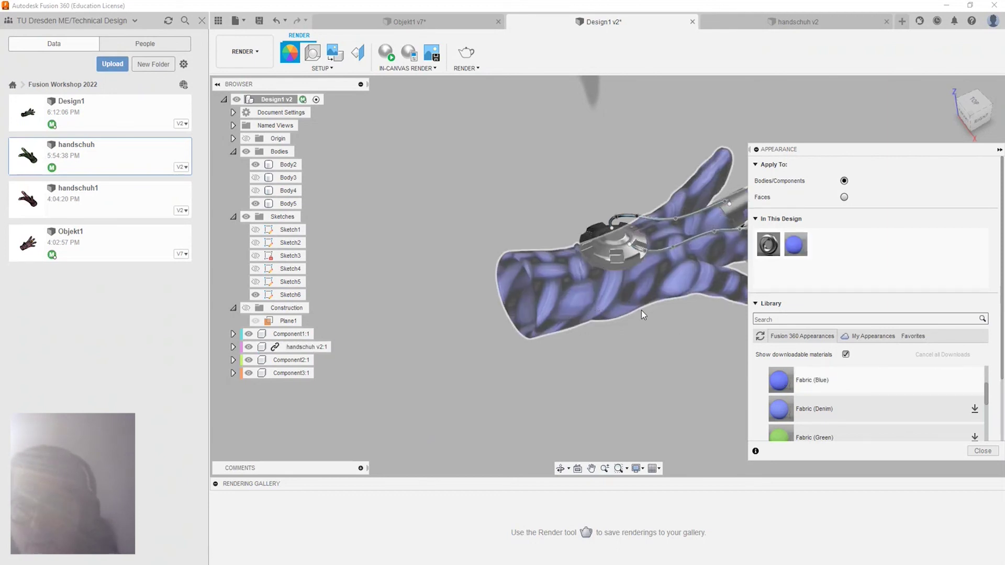
scroll(524, 314, down, 5)
mouse_move(524, 315)
shift+middle_down()
mouse_move(636, 318)
mouse_move(430, 362)
shift+middle_up()
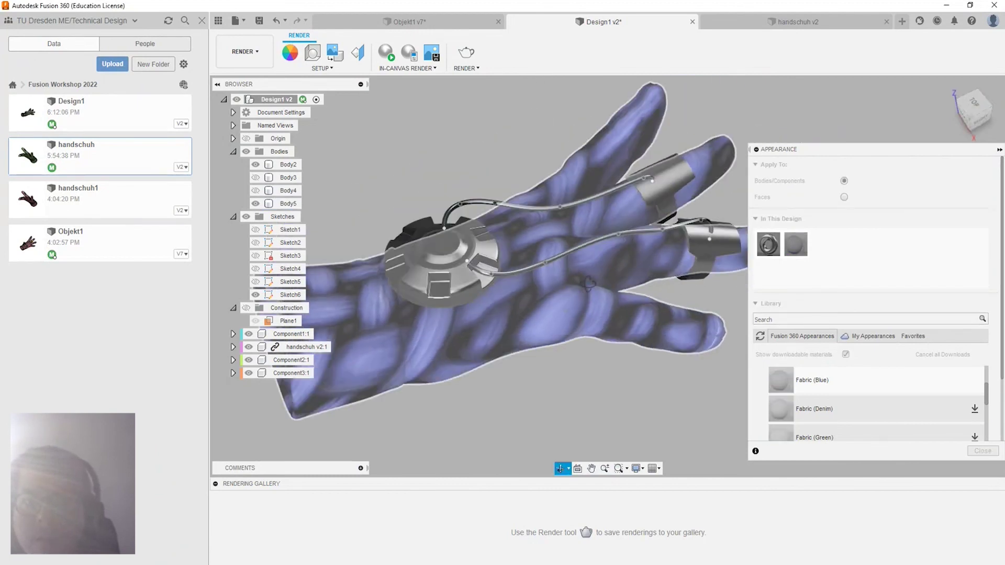
scroll(412, 385, up, 3)
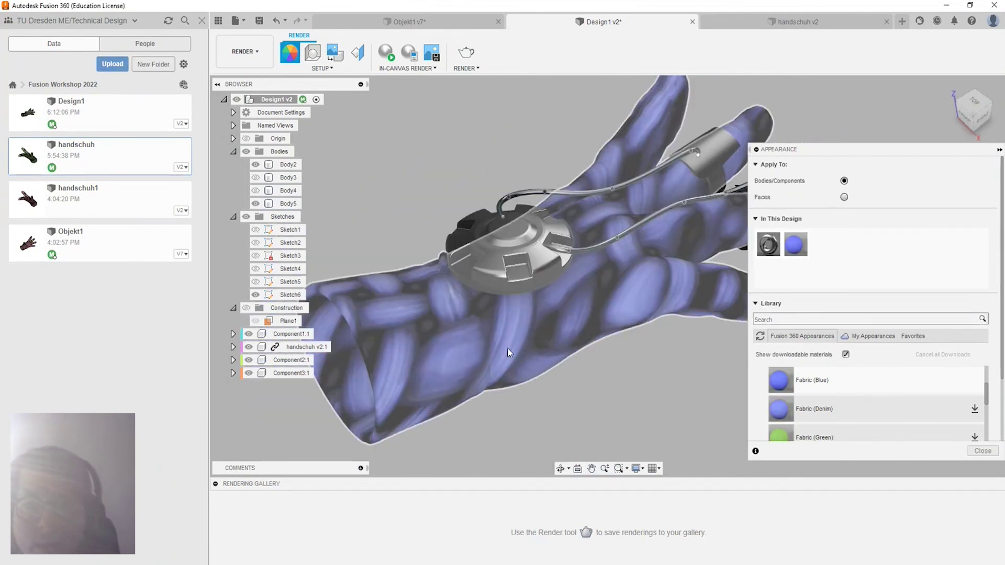
scroll(508, 347, up, 3)
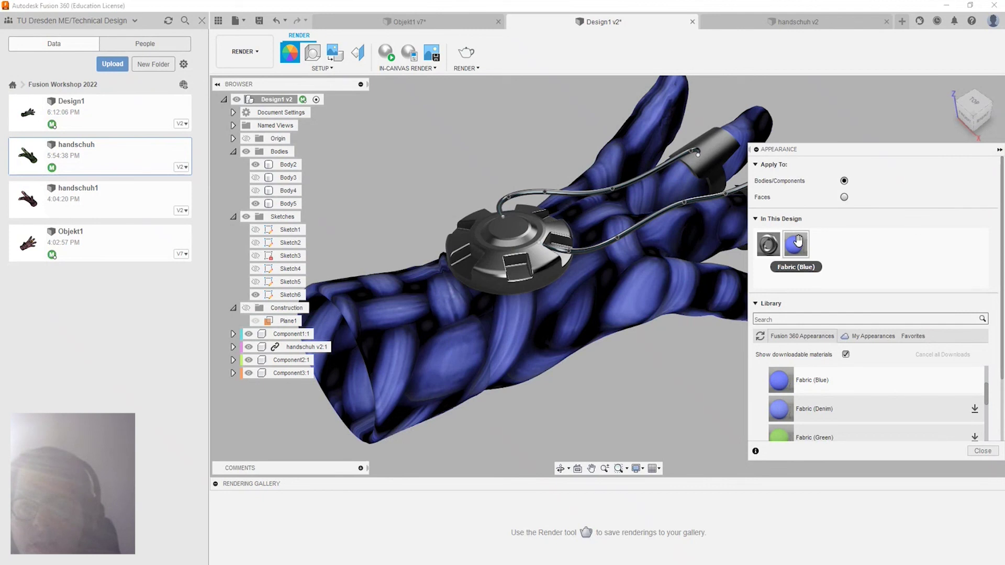
double_click(798, 242)
Set the Fabric (Blue) texture scale to 0.10.
click(703, 244)
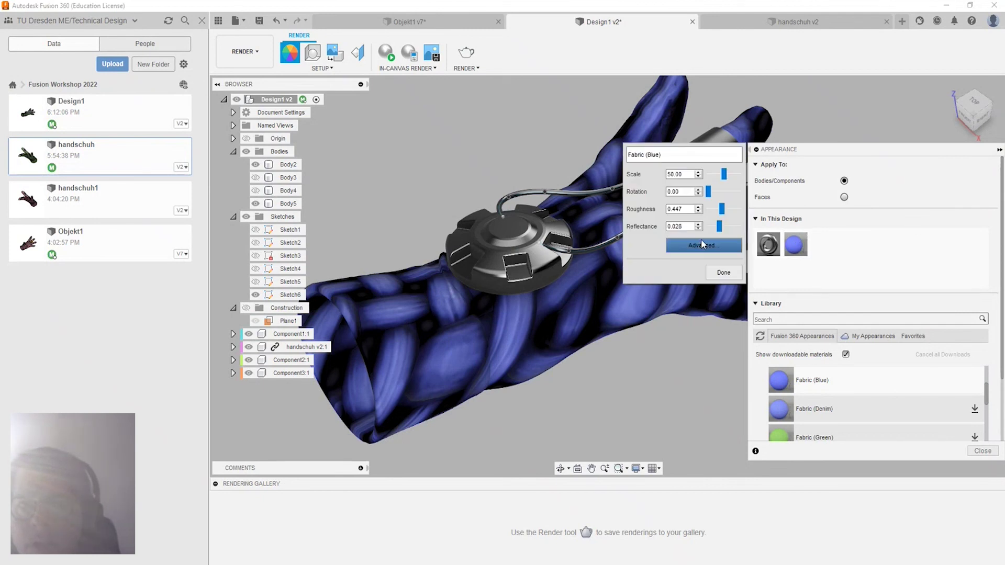
drag(725, 175, 705, 178)
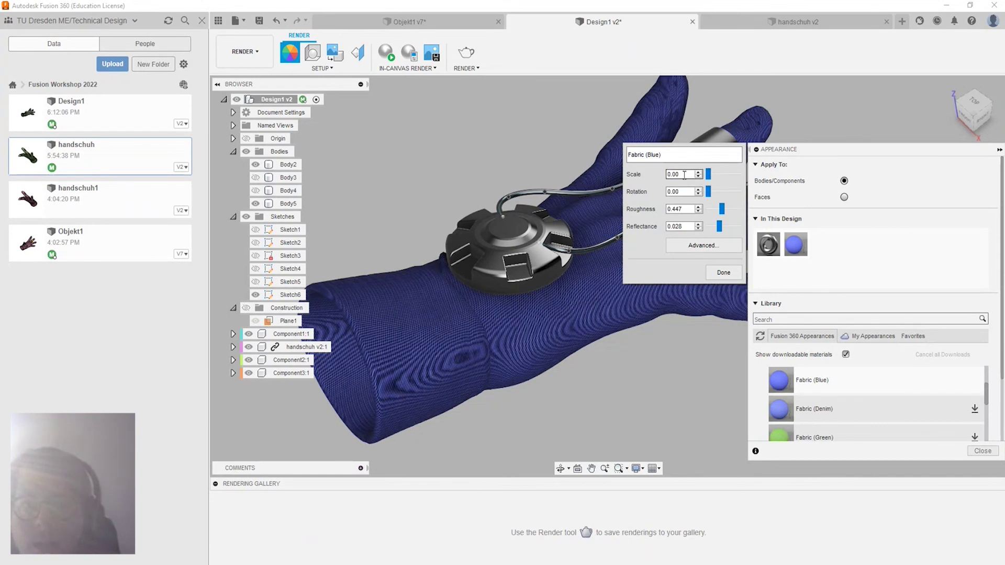
text(1)
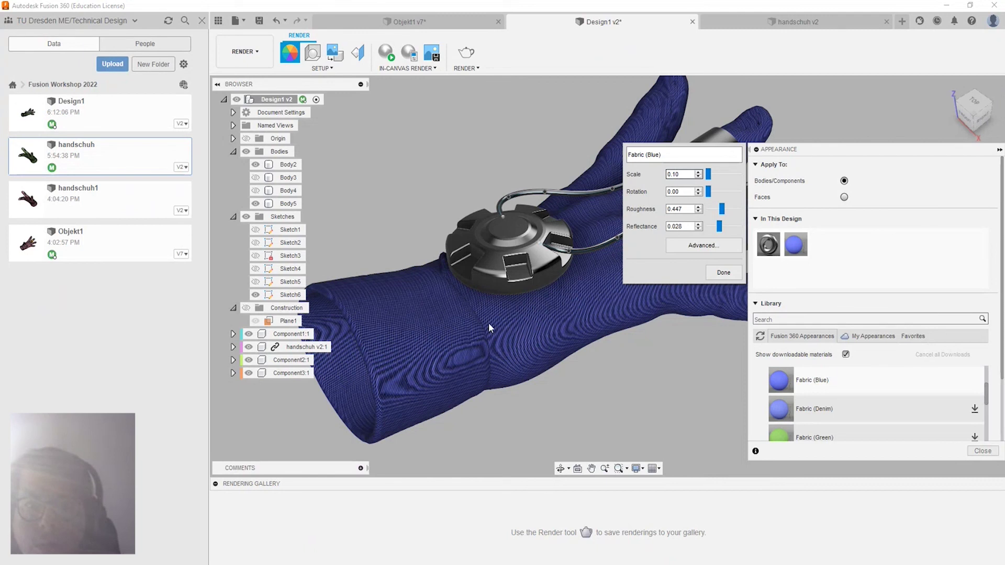
key(Return)
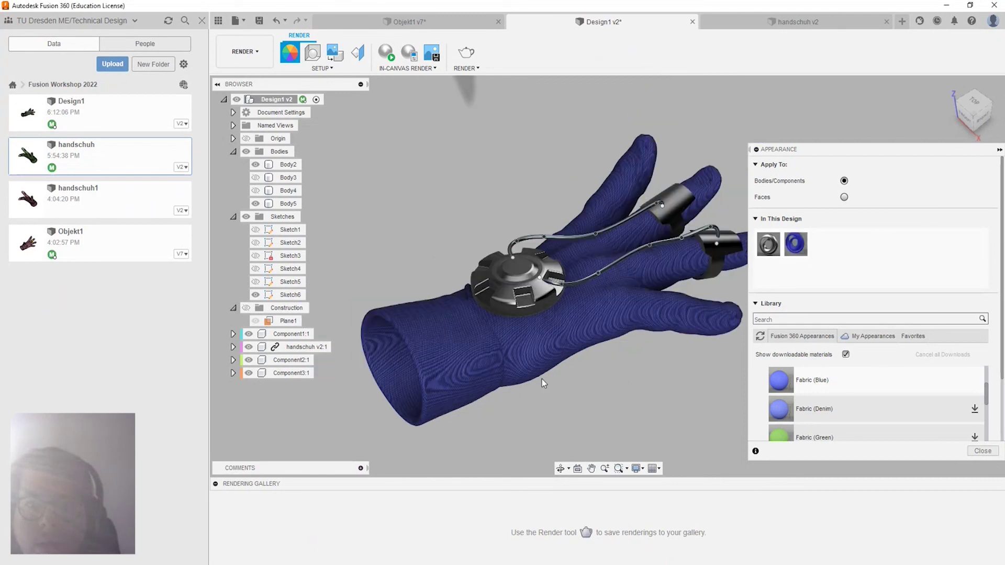
Reduce the Fabric (Blue) scale to 0.01 and open its Material Editor.
scroll(471, 363, up, 2)
scroll(470, 362, up, 4)
double_click(804, 244)
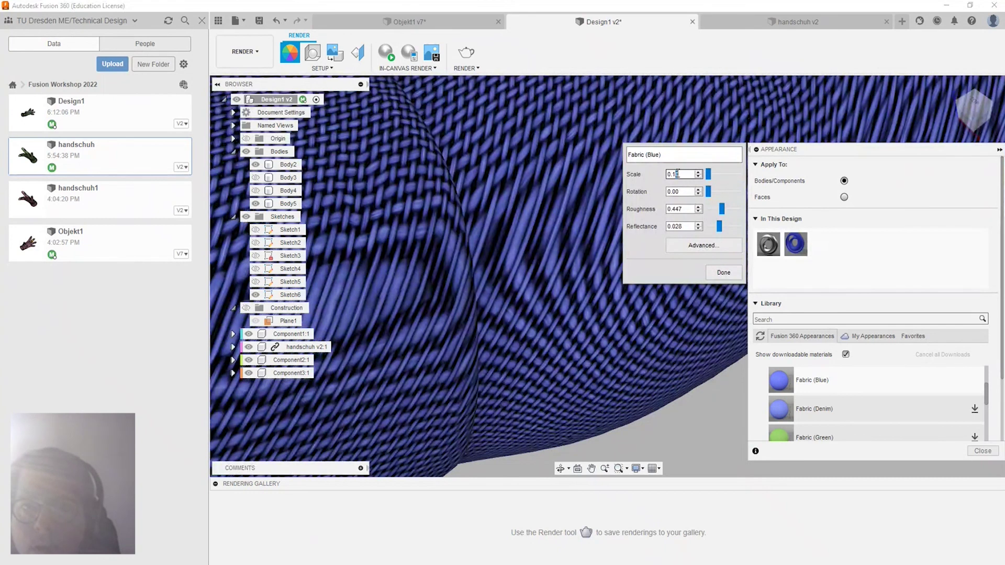
double_click(676, 174)
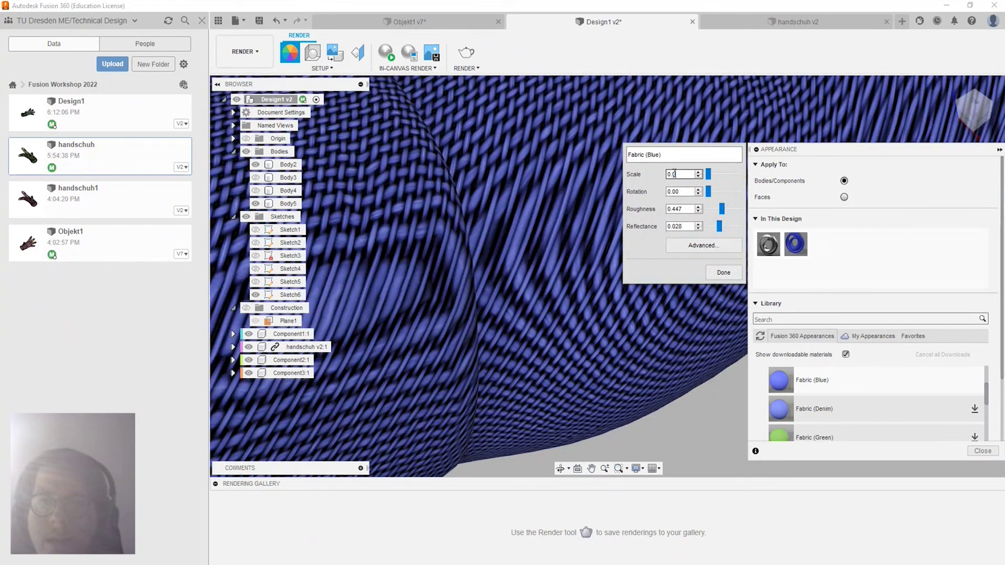
text(1)
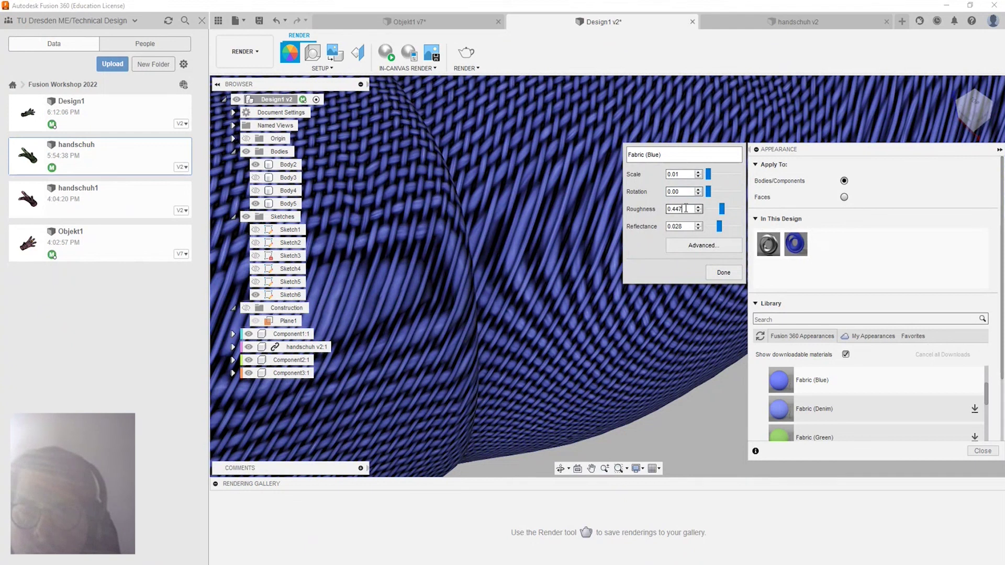
click(703, 245)
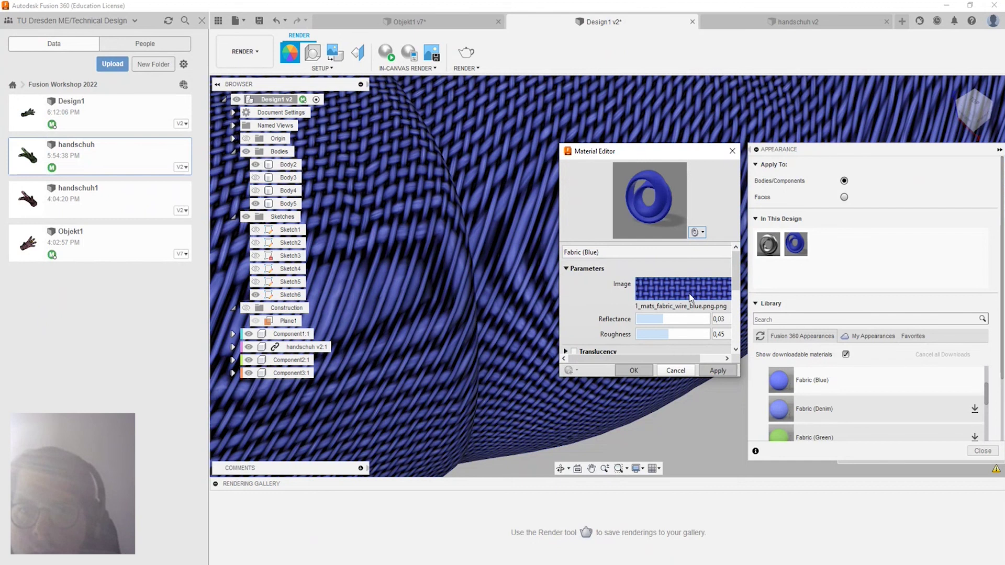
Set the Fabric (Blue) texture sample size to 2 mm width and 2 mm height.
scroll(629, 302, down, 2)
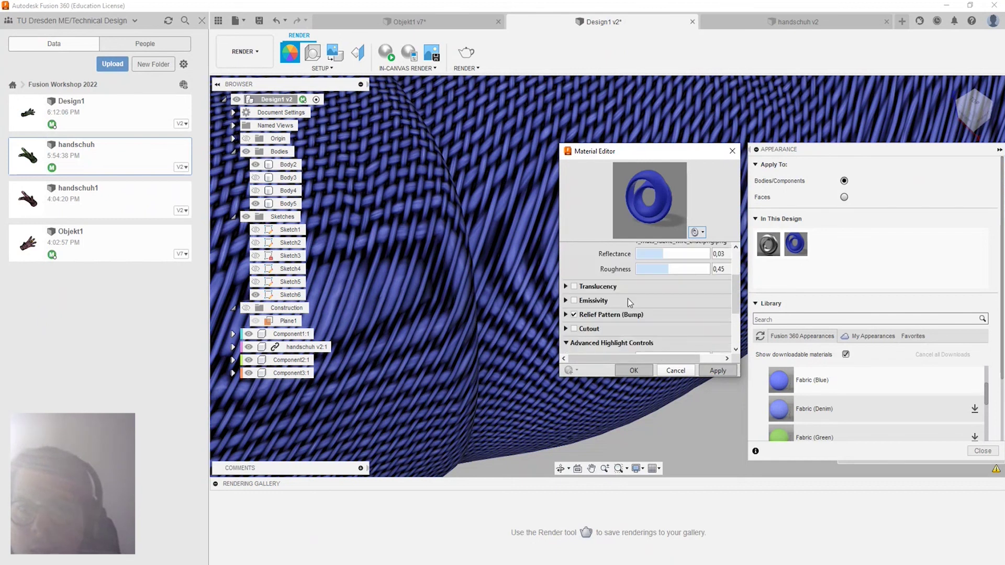
scroll(657, 302, up, 3)
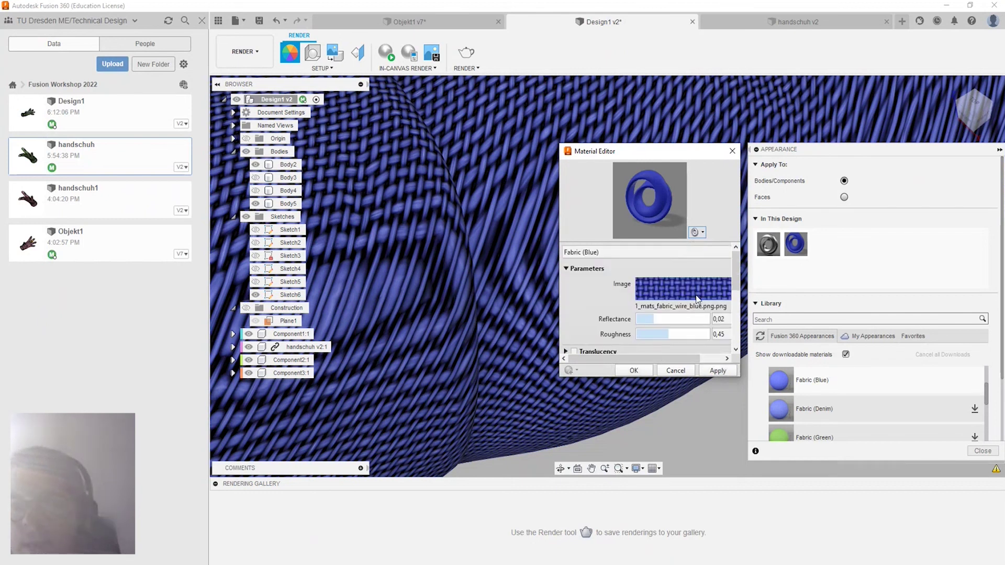
click(696, 298)
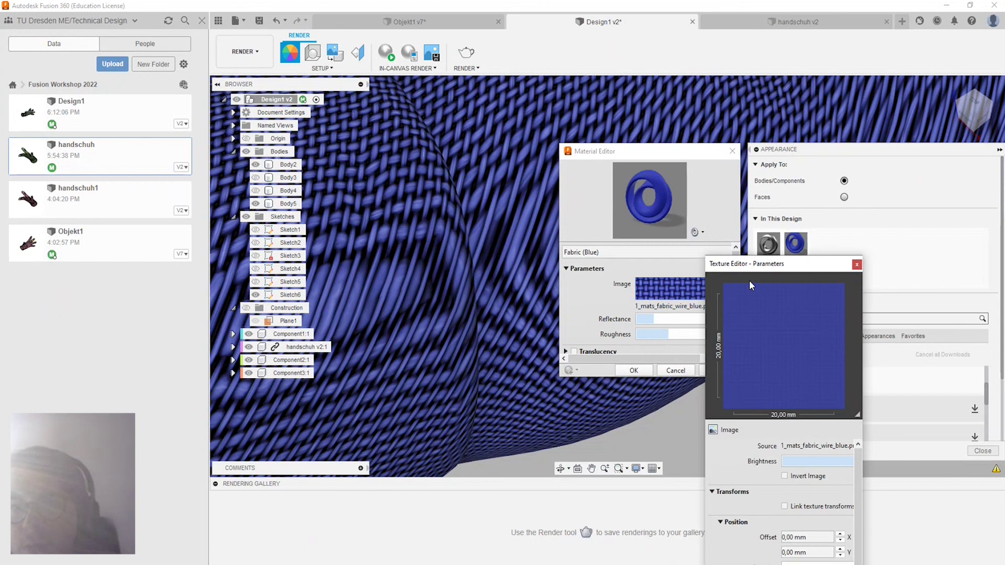
mouse_move(756, 268)
mouse_down()
mouse_move(699, 203)
mouse_move(554, 112)
mouse_up()
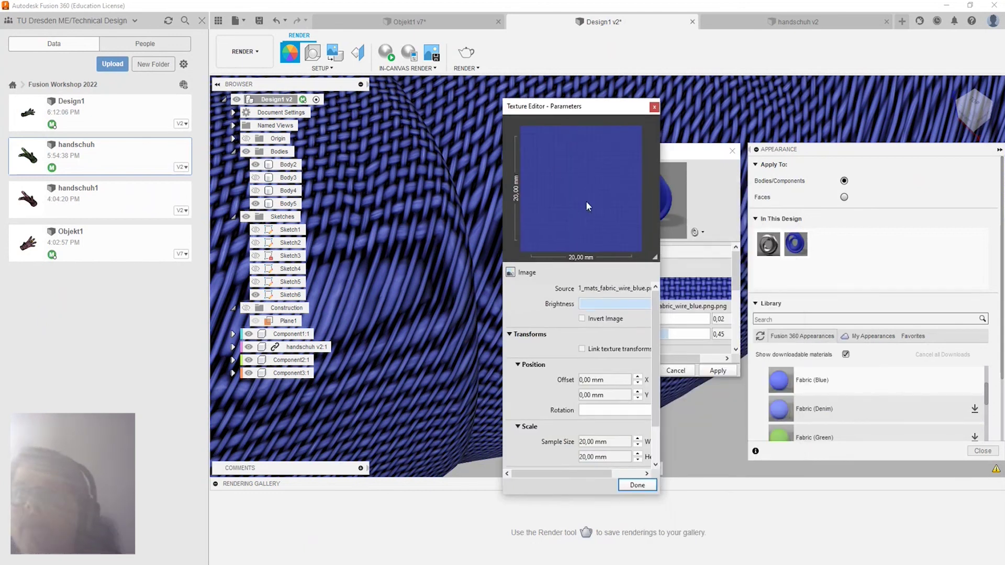
scroll(599, 369, down, 1)
scroll(595, 411, down, 1)
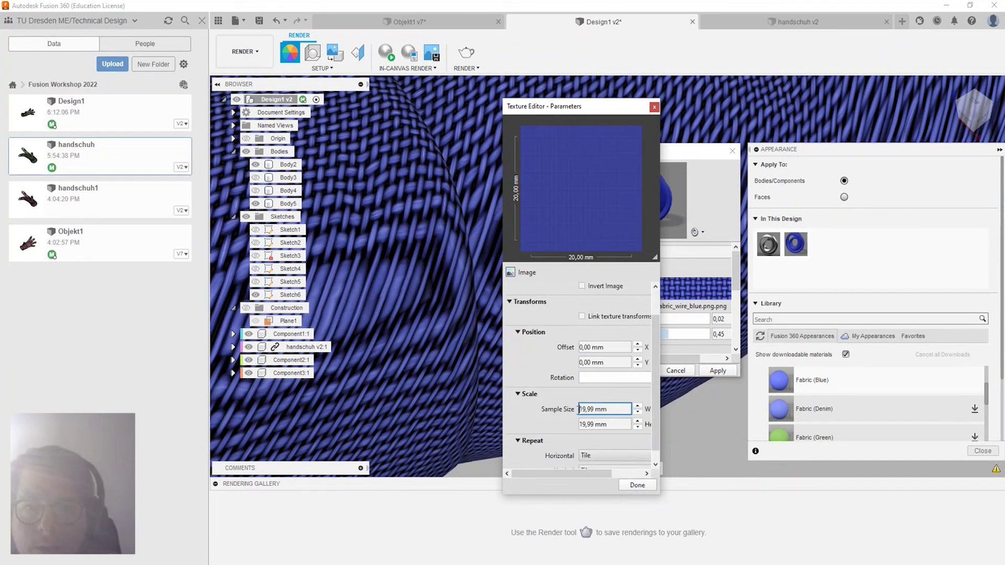
text(2)
click(587, 425)
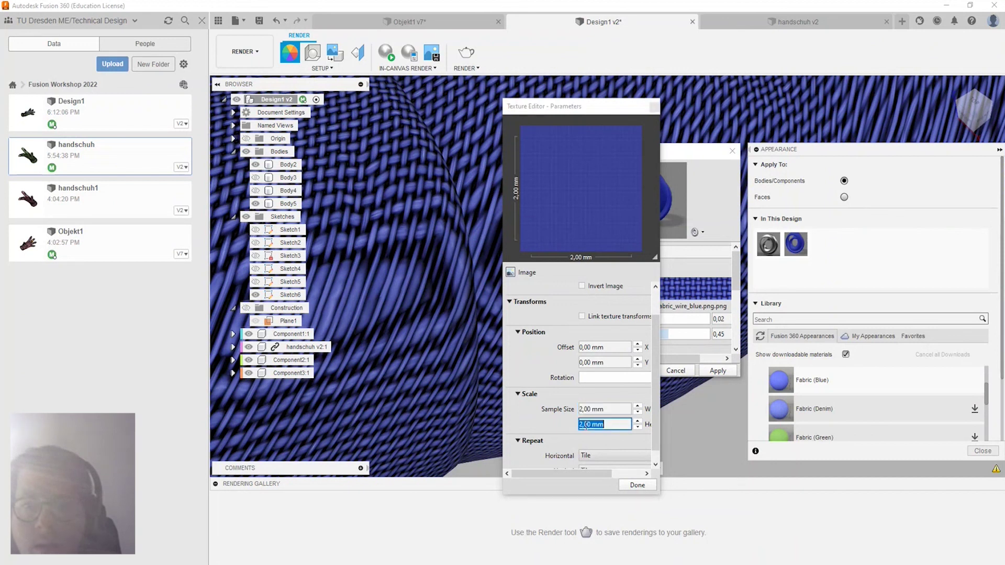
scroll(603, 443, down, 1)
click(629, 485)
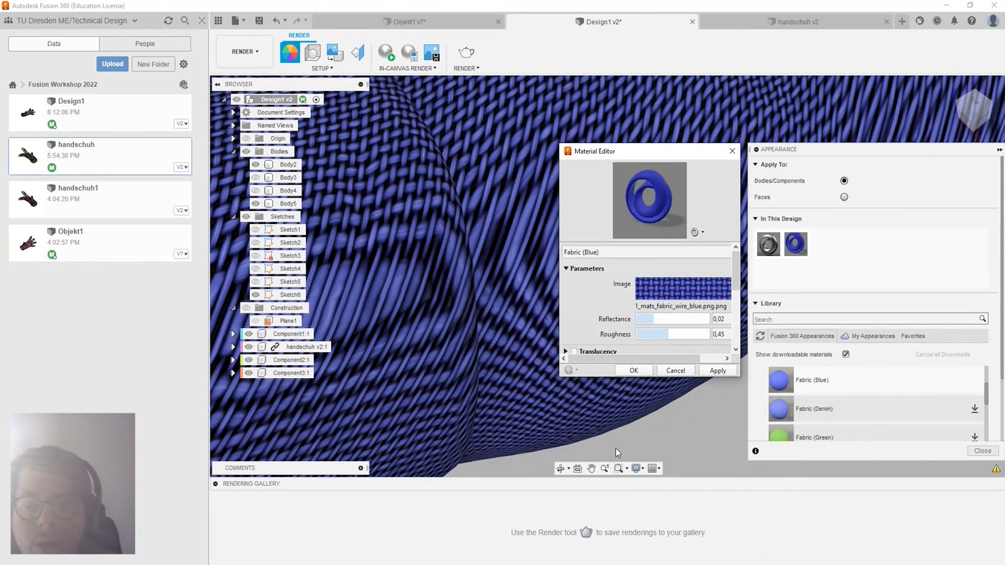
Close the Material Editor and reapply Fabric (Blue) to the glove body.
click(634, 371)
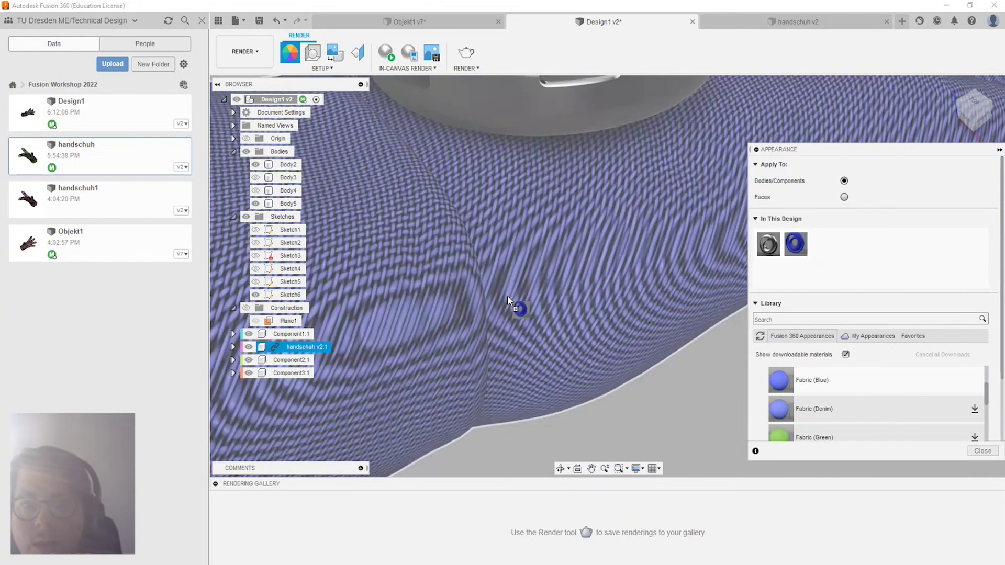
drag(796, 244, 509, 297)
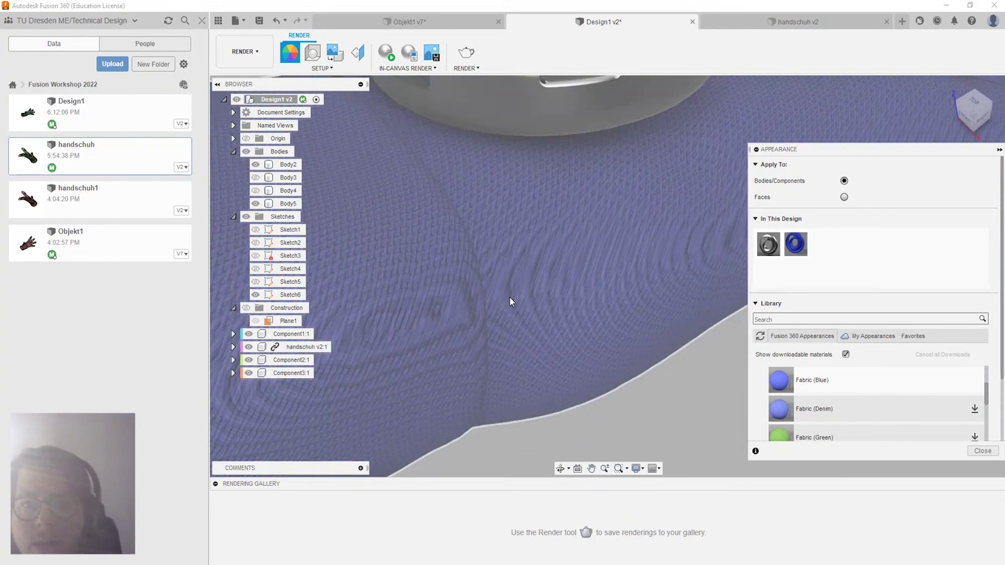
scroll(630, 325, down, 5)
mouse_move(620, 322)
shift+middle_down()
mouse_move(609, 378)
mouse_move(344, 294)
mouse_move(561, 203)
mouse_move(571, 275)
shift+middle_up()
Scroll the appearance library down to the Paint and Plastic categories.
scroll(558, 193, up, 3)
mouse_move(498, 332)
shift+middle_down()
mouse_move(474, 343)
mouse_move(487, 335)
shift+middle_up()
scroll(849, 376, down, 3)
scroll(848, 376, down, 3)
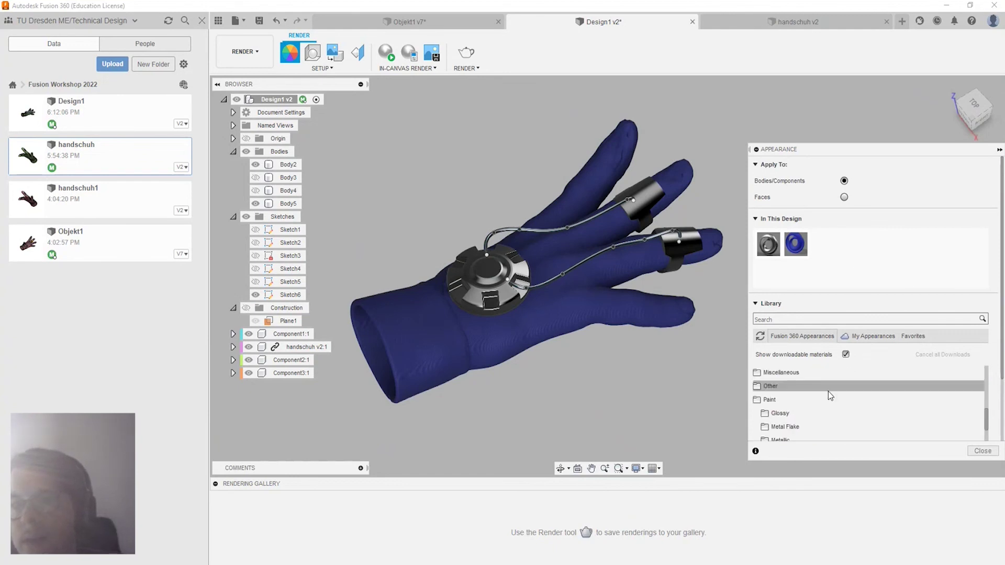
Apply Powder Coat (Grey) from the Paint category to the wrist hub.
click(786, 400)
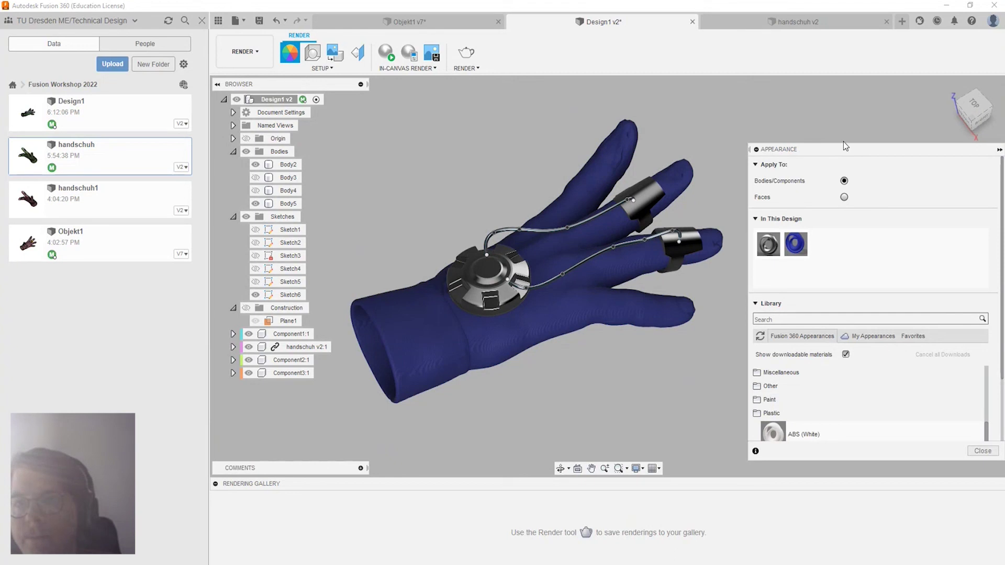
click(809, 399)
scroll(801, 404, down, 2)
scroll(799, 405, down, 2)
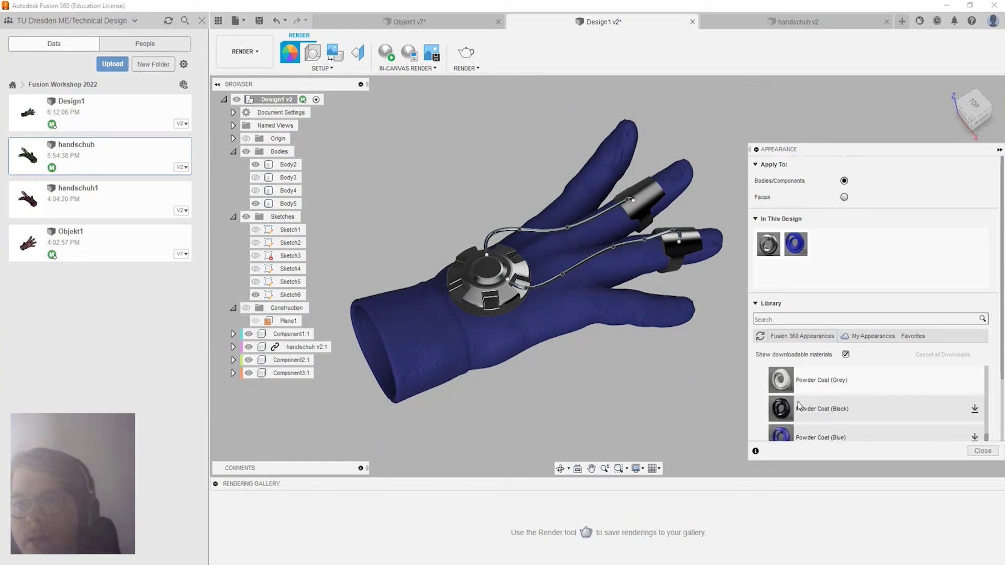
drag(781, 385, 483, 290)
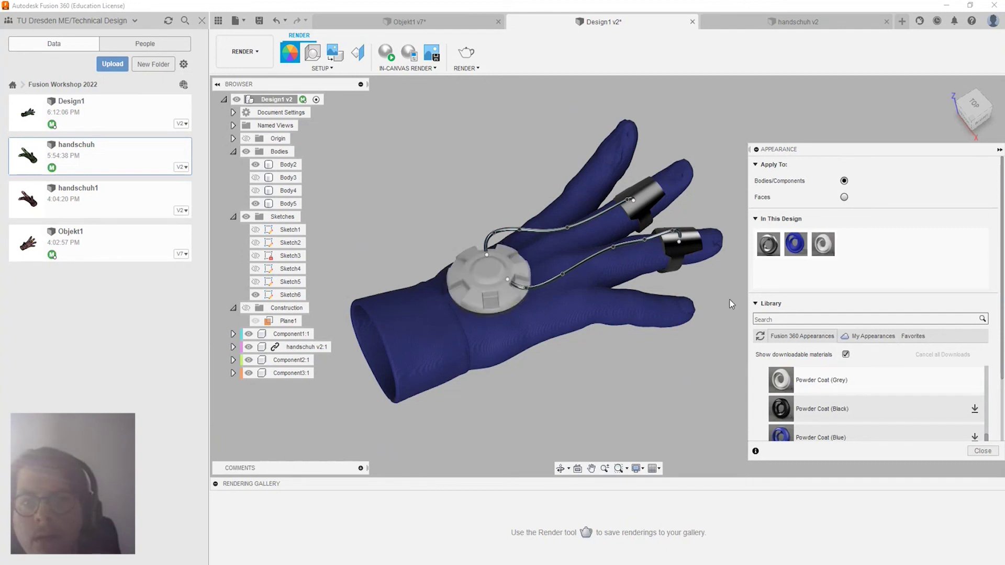
Try white ABS plastic on the ring-finger ring.
scroll(810, 412, down, 3)
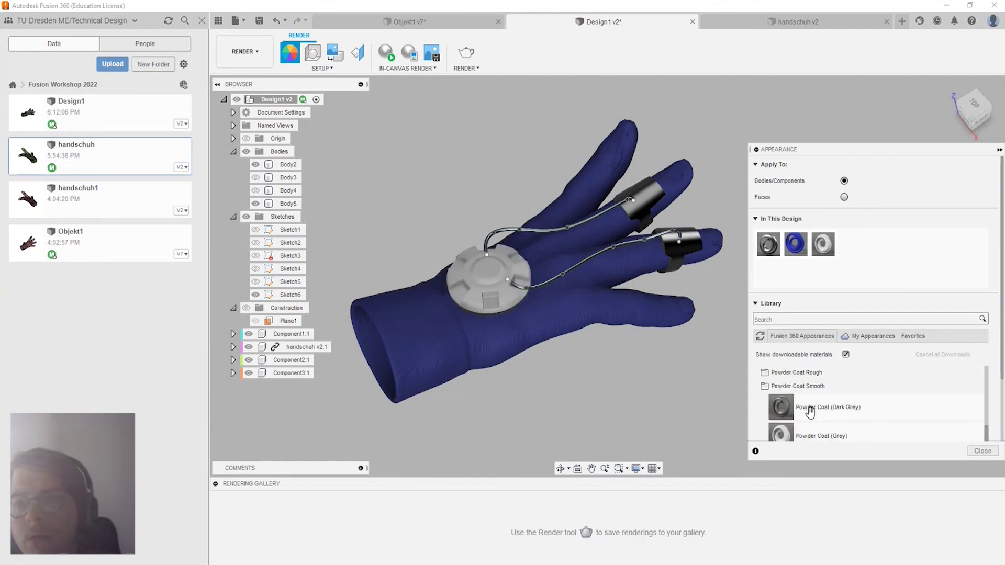
scroll(954, 409, down, 3)
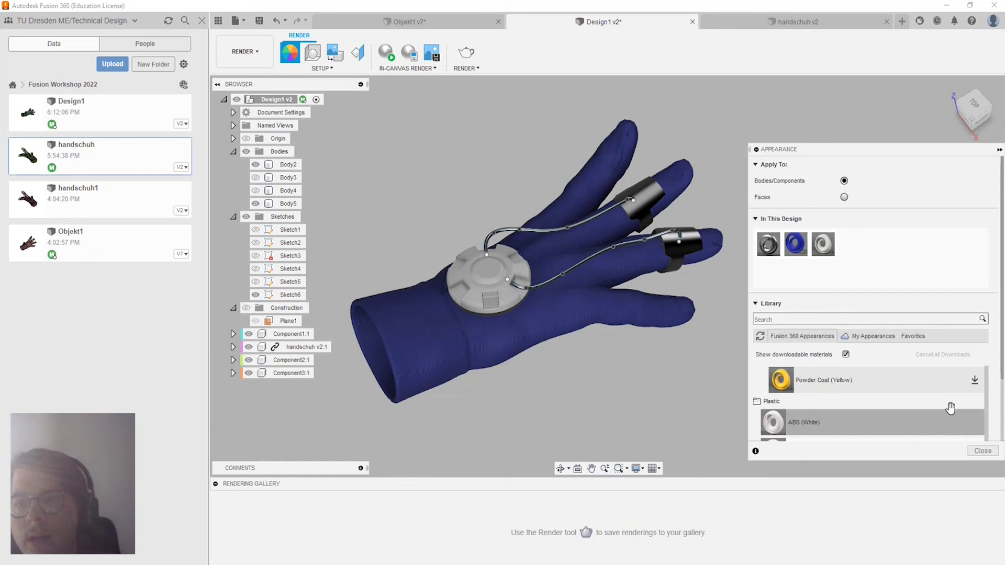
scroll(951, 408, down, 2)
scroll(949, 409, down, 1)
scroll(945, 409, down, 1)
scroll(937, 410, down, 1)
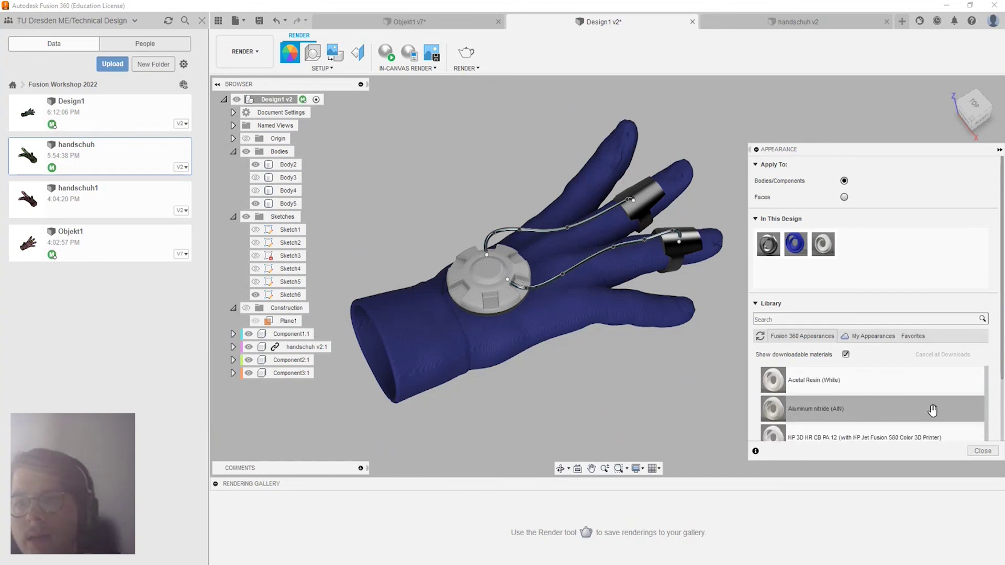
scroll(933, 411, up, 2)
mouse_move(869, 422)
mouse_down()
mouse_move(702, 279)
mouse_move(673, 240)
mouse_up()
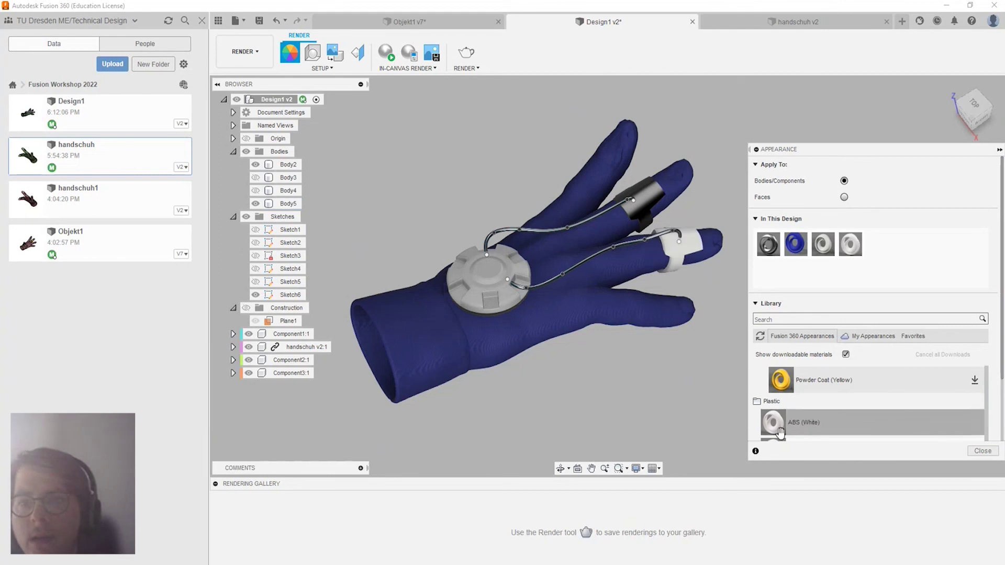
Give the ring-finger ring rough dark-grey powder coat and the middle-finger ring rough red.
scroll(810, 412, down, 2)
scroll(815, 405, down, 2)
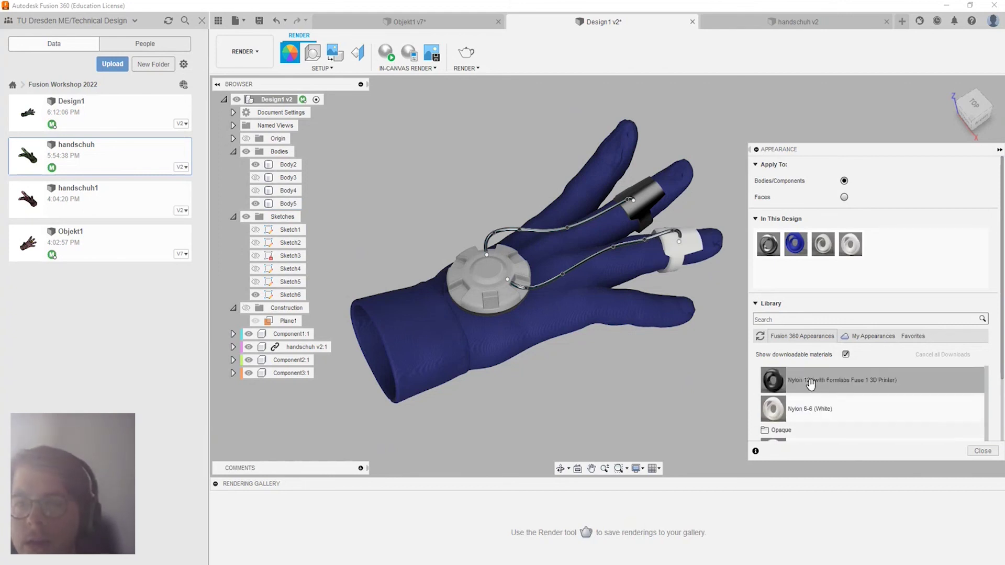
scroll(810, 382, up, 2)
scroll(785, 403, up, 1)
scroll(781, 408, up, 1)
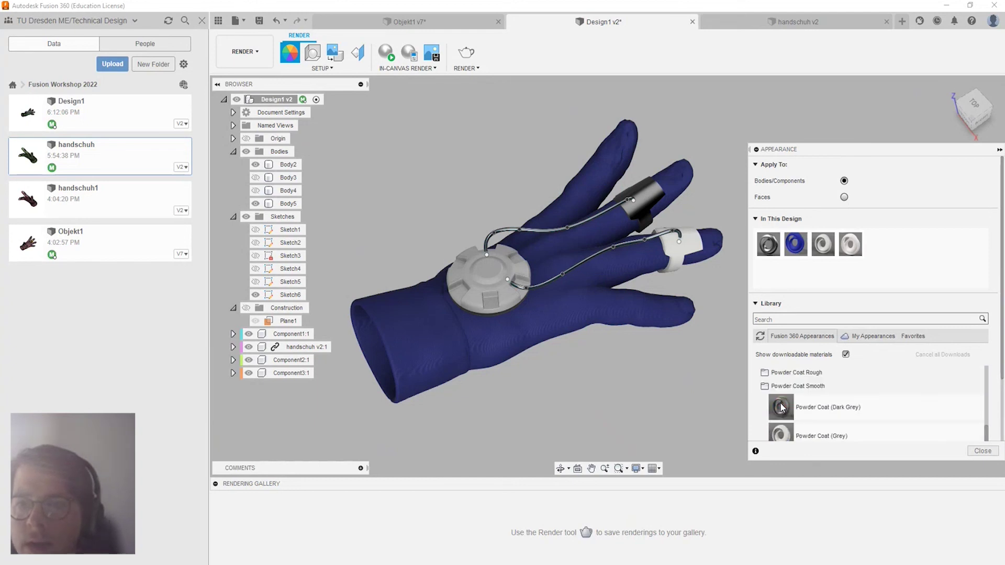
click(791, 372)
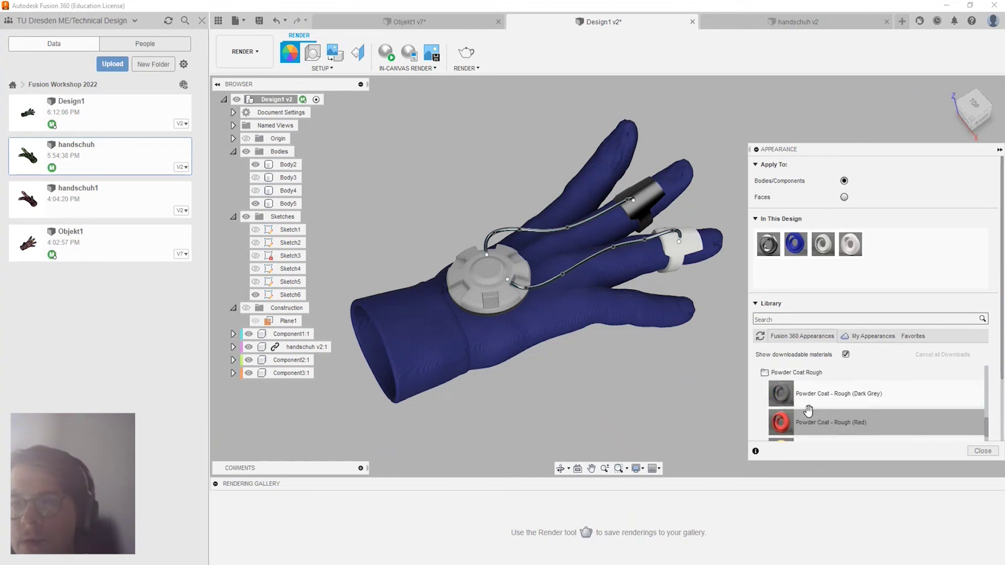
drag(811, 400, 673, 246)
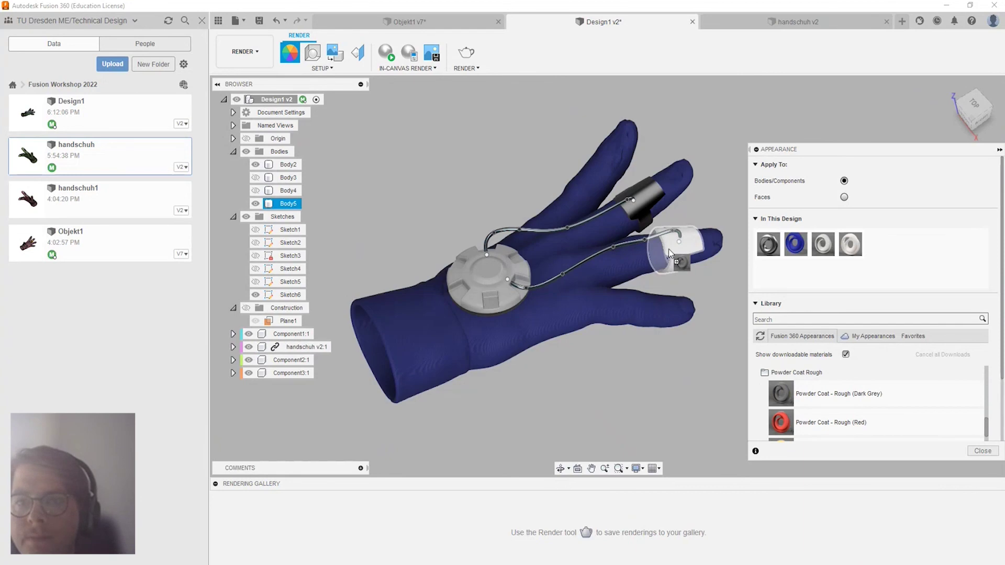
drag(783, 422, 651, 203)
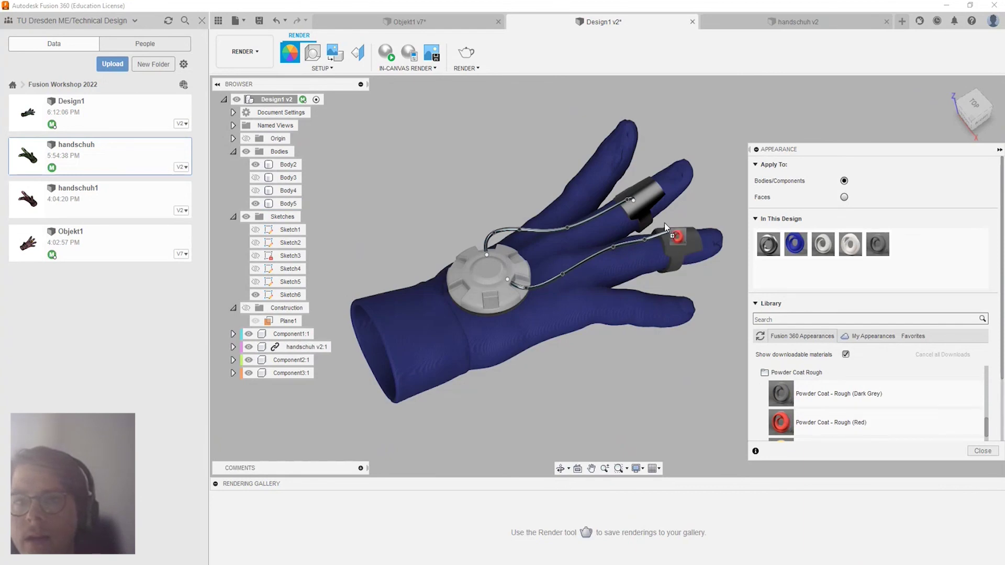
Make both finger rings Powder Coat - Rough (Dark Grey).
mouse_move(652, 203)
shift+middle_down()
mouse_move(668, 214)
mouse_move(543, 168)
mouse_move(571, 176)
shift+middle_up()
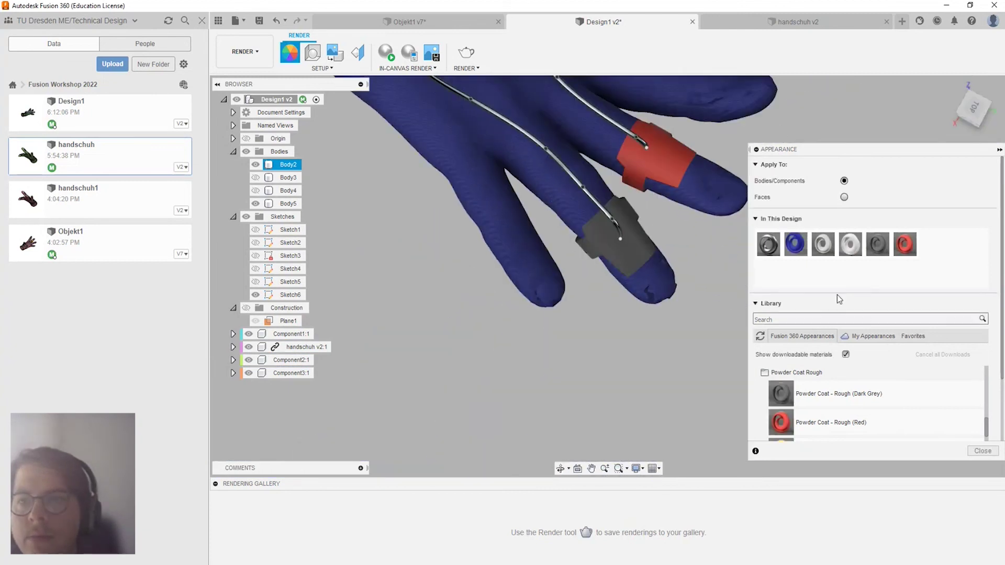
mouse_move(905, 244)
mouse_down()
mouse_move(670, 257)
mouse_move(607, 247)
mouse_up()
shift+middle_drag(607, 248, 593, 273)
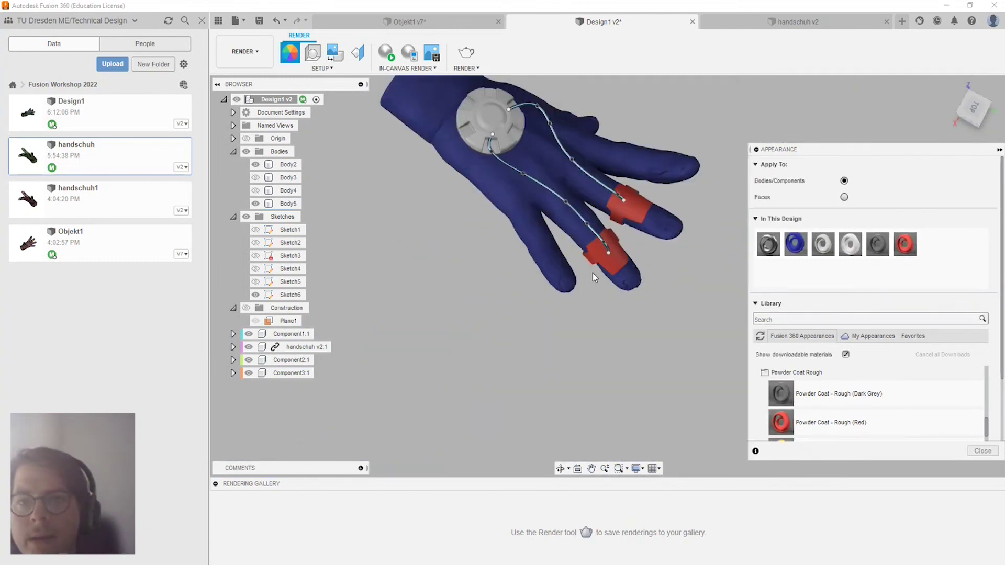
scroll(834, 375, up, 1)
scroll(834, 388, down, 1)
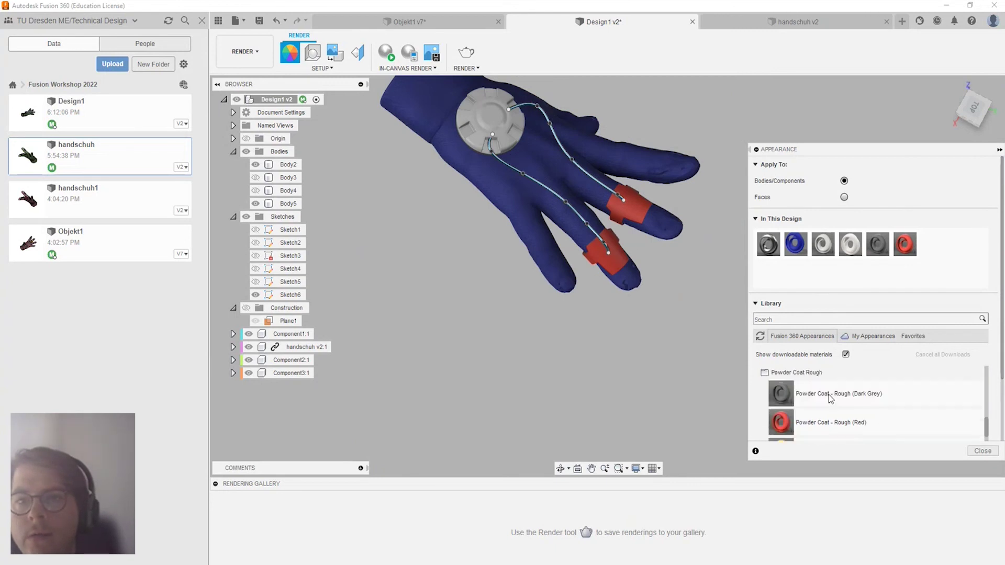
drag(795, 410, 602, 255)
drag(782, 394, 644, 216)
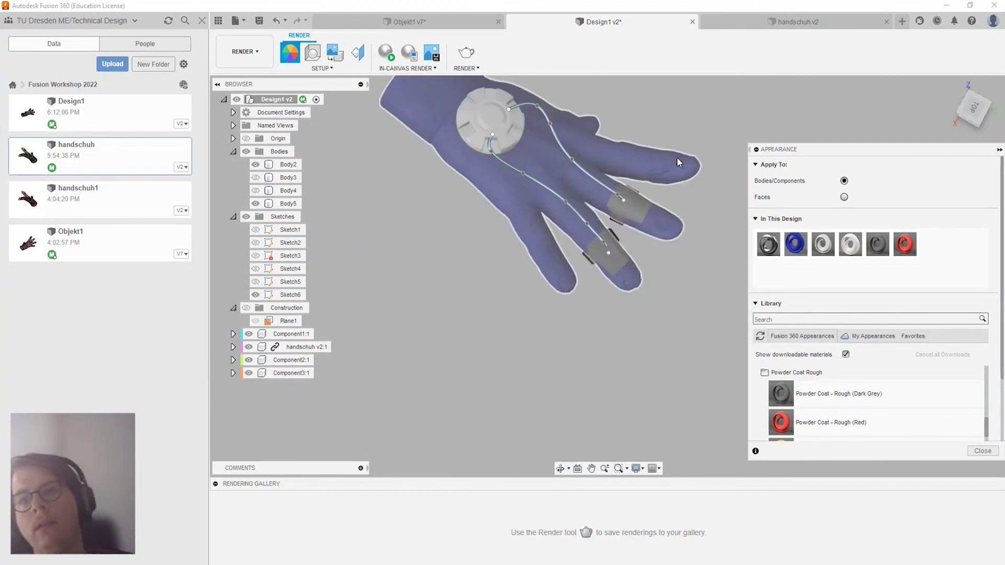
shift+middle_drag(677, 157, 703, 278)
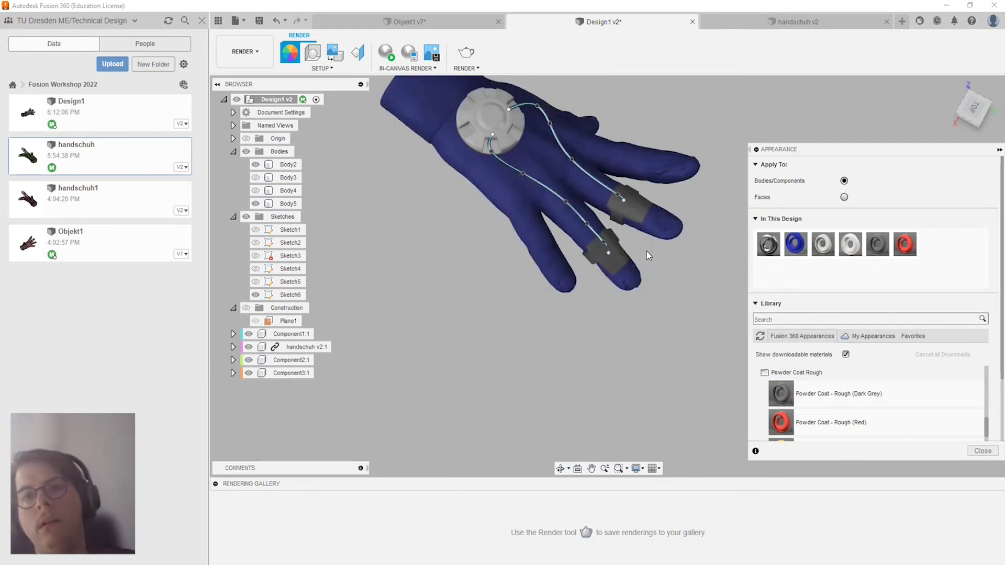
Recolour the rough powder coat to orange (255, 140, 0) and apply it to the device assembly.
double_click(878, 244)
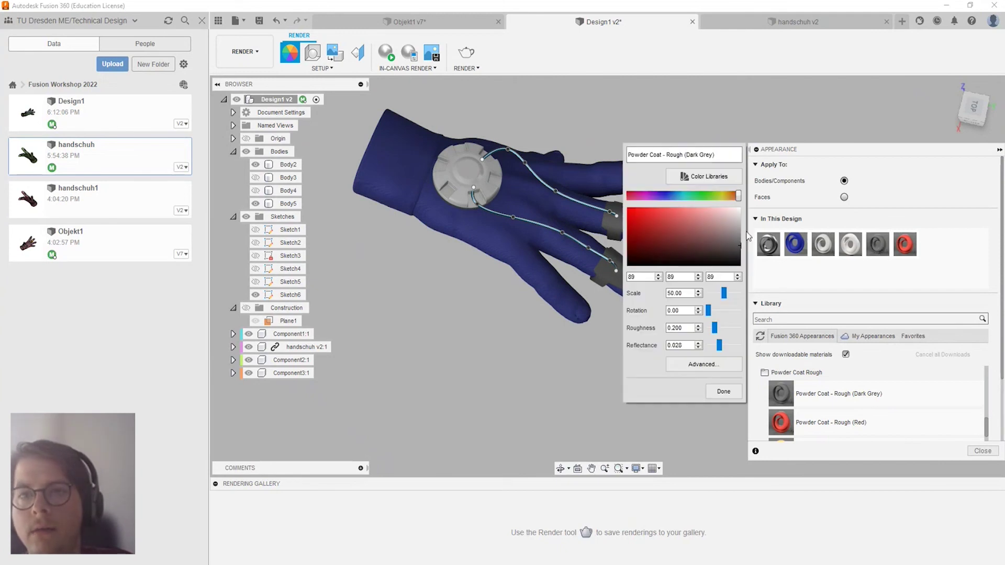
mouse_move(673, 243)
mouse_down()
mouse_move(681, 224)
mouse_move(653, 228)
mouse_move(680, 225)
mouse_move(714, 196)
mouse_move(718, 234)
mouse_move(687, 228)
mouse_move(695, 234)
mouse_move(673, 215)
mouse_move(718, 233)
mouse_move(648, 246)
mouse_move(642, 221)
mouse_move(689, 226)
mouse_up()
drag(738, 196, 723, 195)
drag(629, 226, 629, 215)
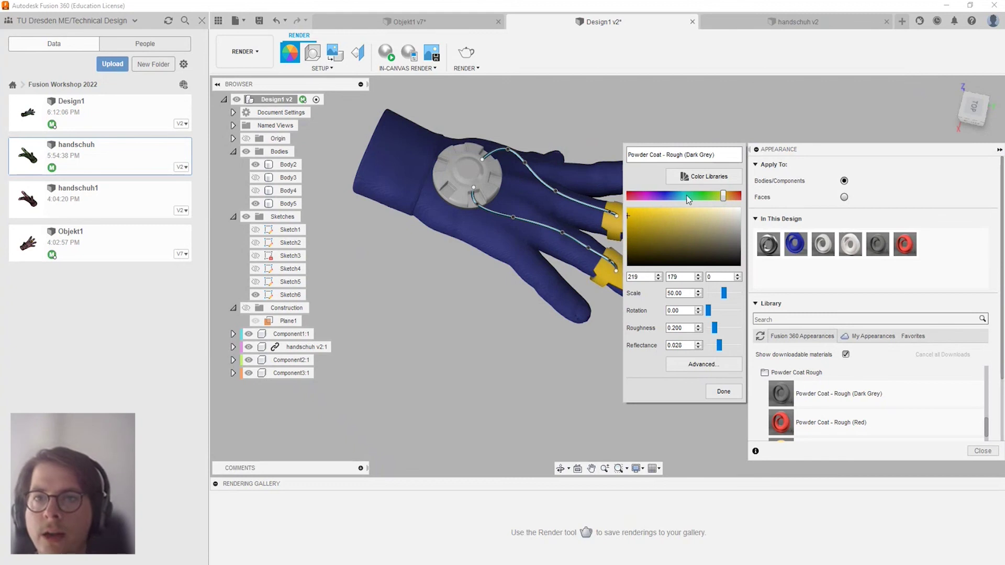
drag(724, 198, 728, 197)
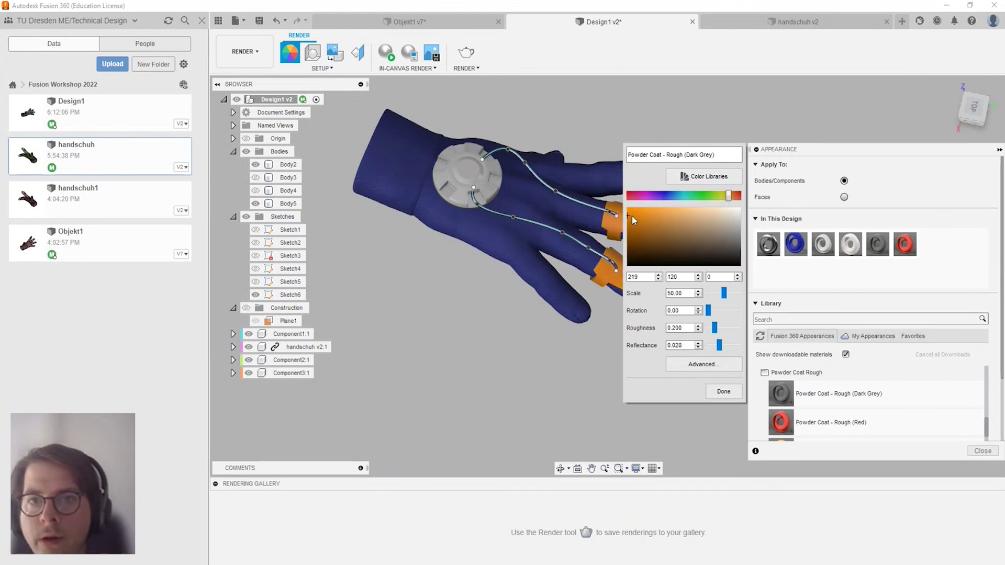
click(718, 388)
mouse_move(715, 382)
shift+middle_down()
mouse_move(683, 315)
mouse_move(585, 231)
shift+middle_up()
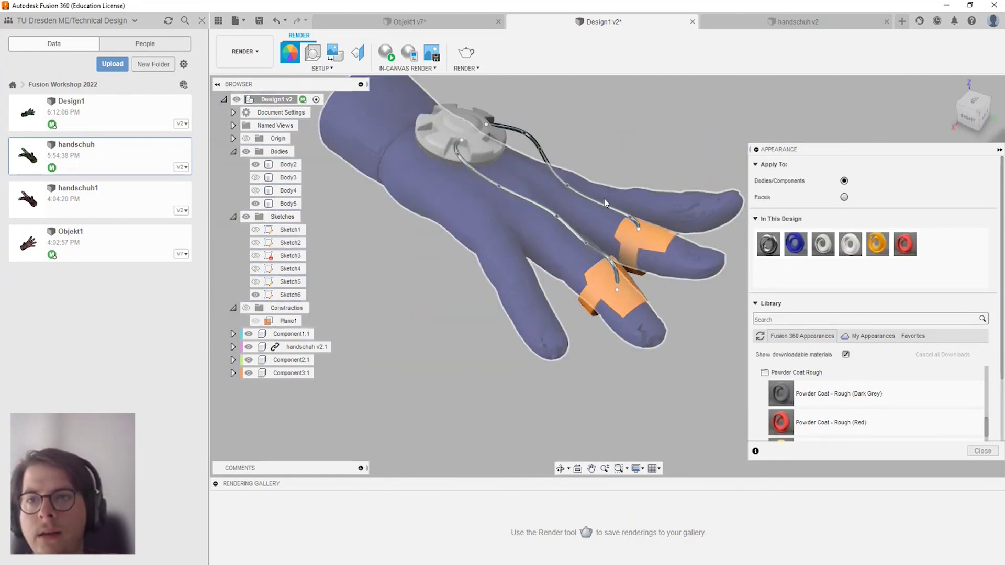
drag(882, 240, 522, 137)
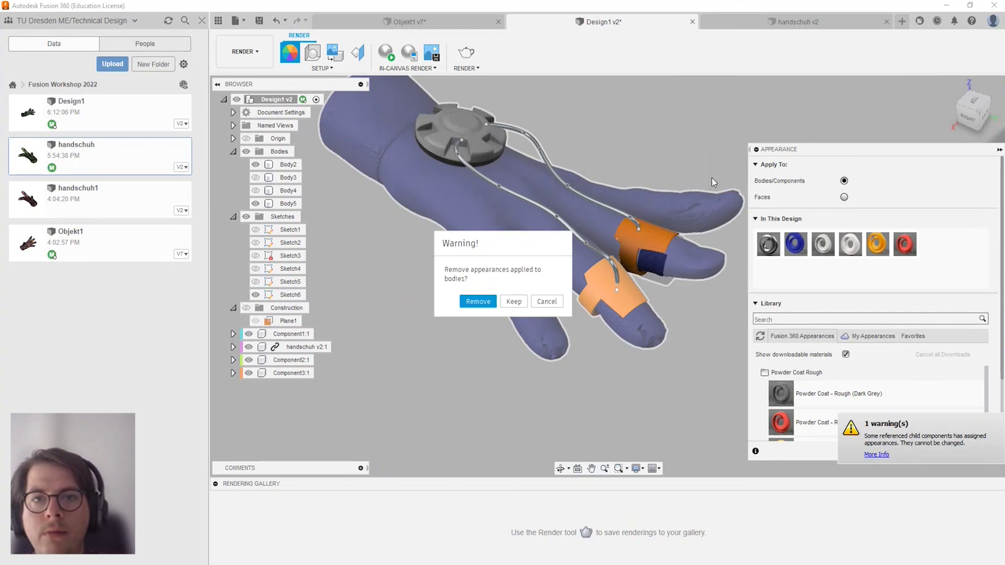
Remove body appearances so orange covers hub and cables, then toggle Component1:1 to list its bodies.
click(486, 304)
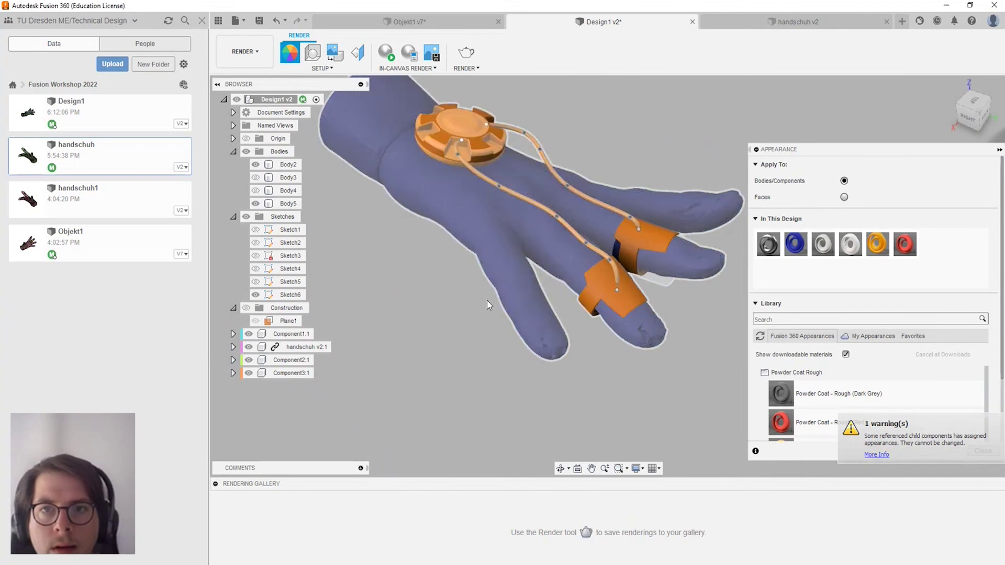
mouse_move(586, 145)
shift+middle_down()
mouse_move(578, 224)
mouse_move(555, 136)
shift+middle_up()
scroll(551, 121, up, 2)
scroll(420, 222, up, 3)
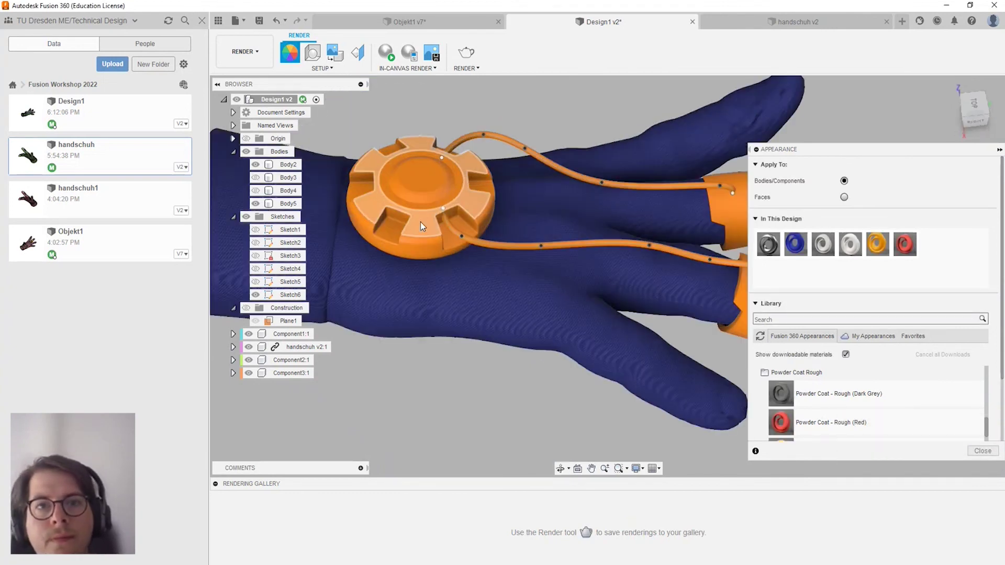
shift+middle_drag(420, 221, 453, 237)
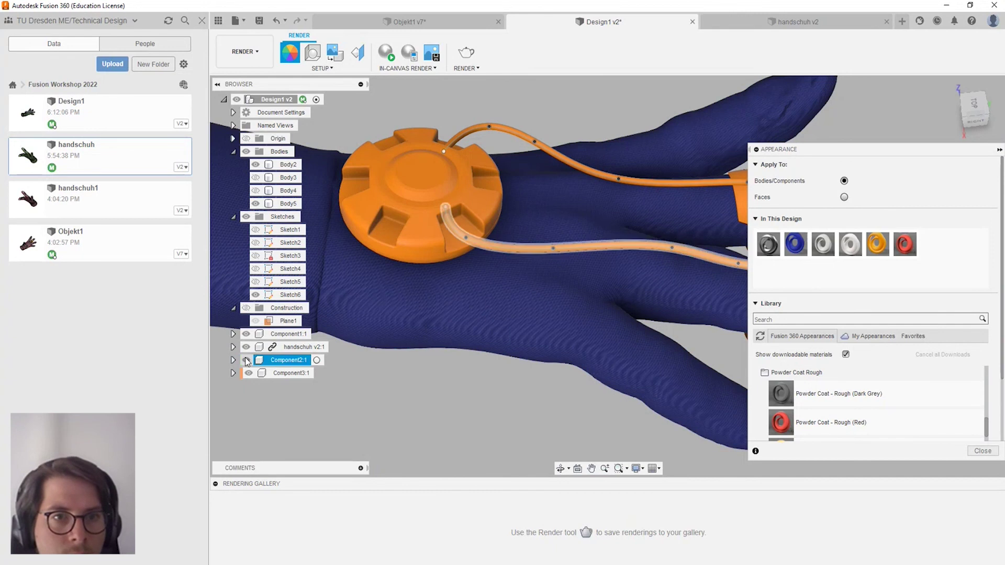
click(246, 335)
click(246, 334)
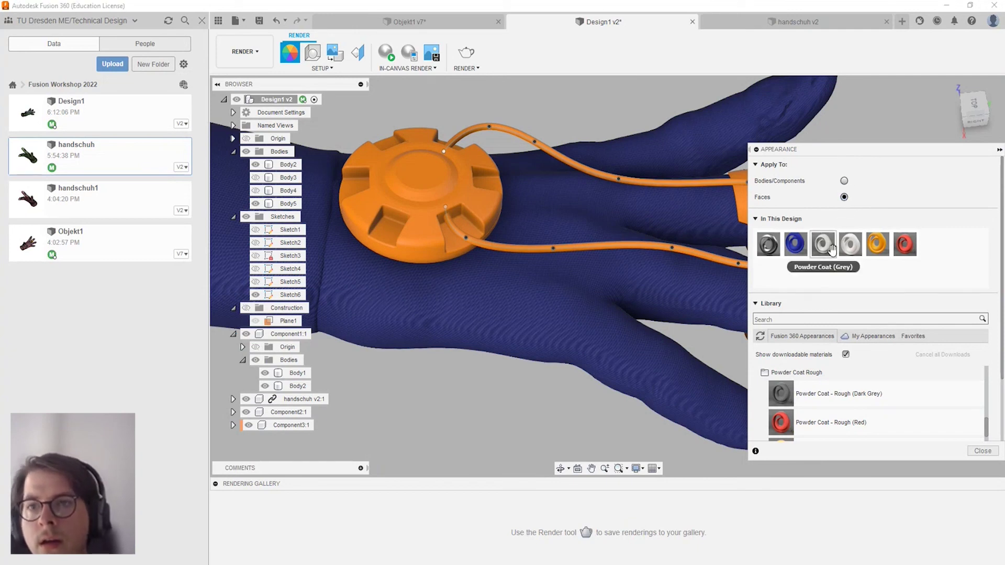
Apply the grey powder coat to the disc's centre top face and several outer faces.
drag(825, 246, 435, 180)
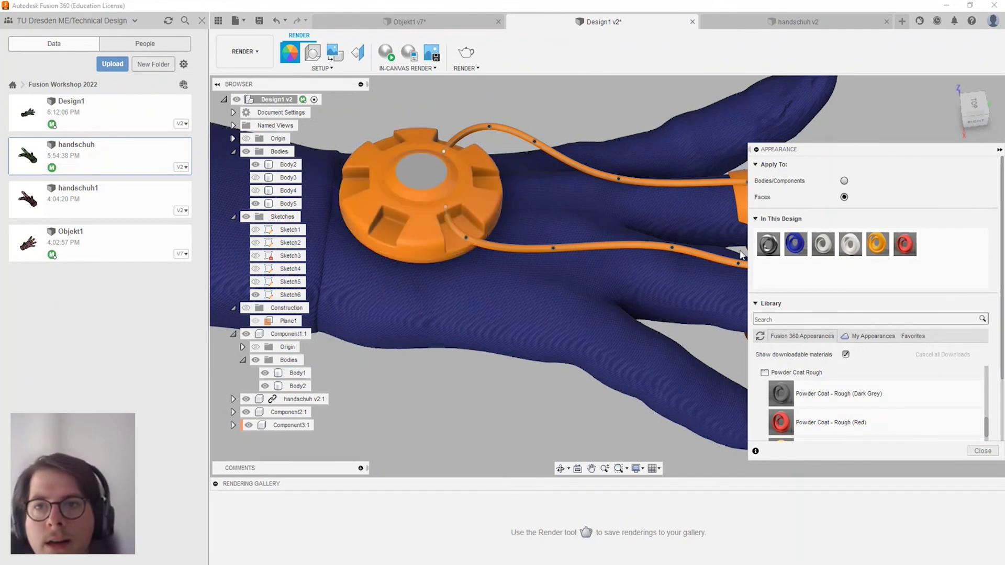
drag(826, 255, 425, 226)
scroll(411, 193, up, 3)
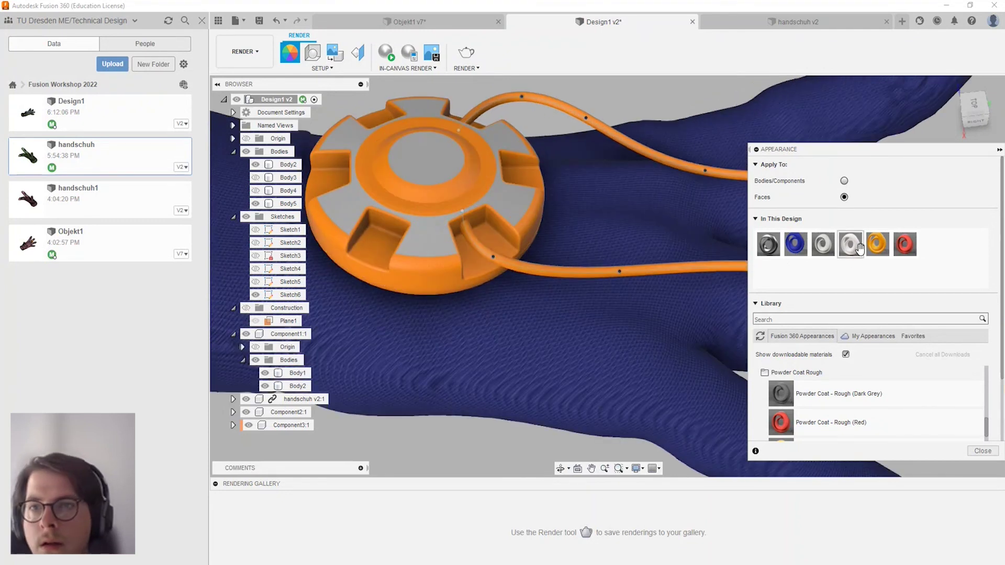
drag(830, 247, 418, 265)
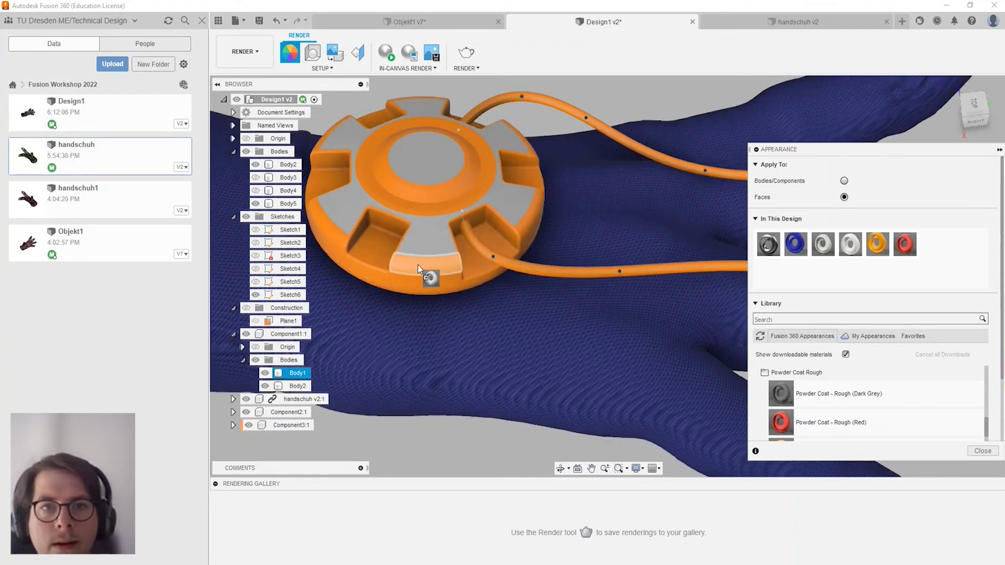
drag(823, 244, 395, 263)
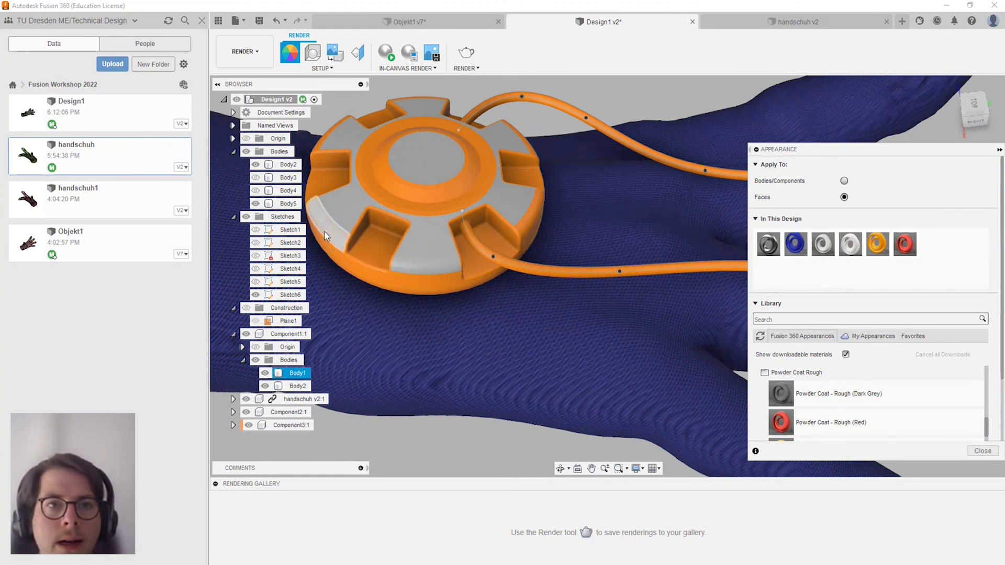
mouse_move(823, 244)
mouse_down()
mouse_move(352, 281)
mouse_move(404, 282)
mouse_up()
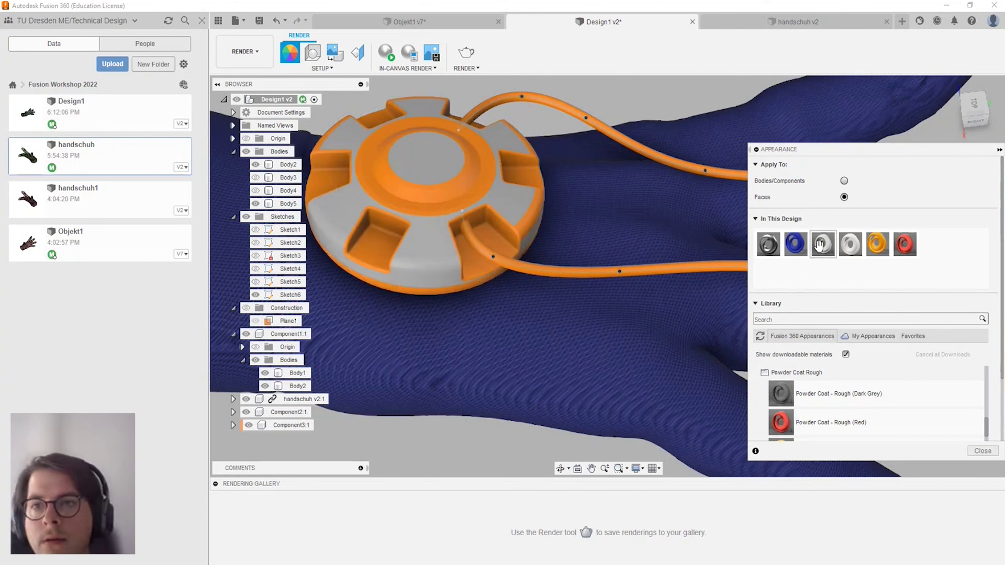
drag(822, 244, 455, 187)
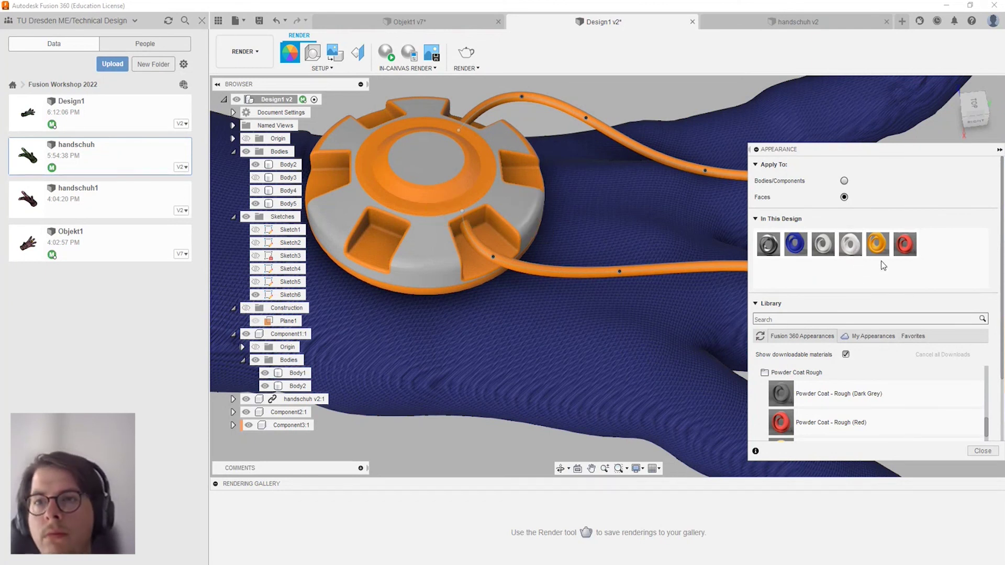
drag(823, 245, 591, 165)
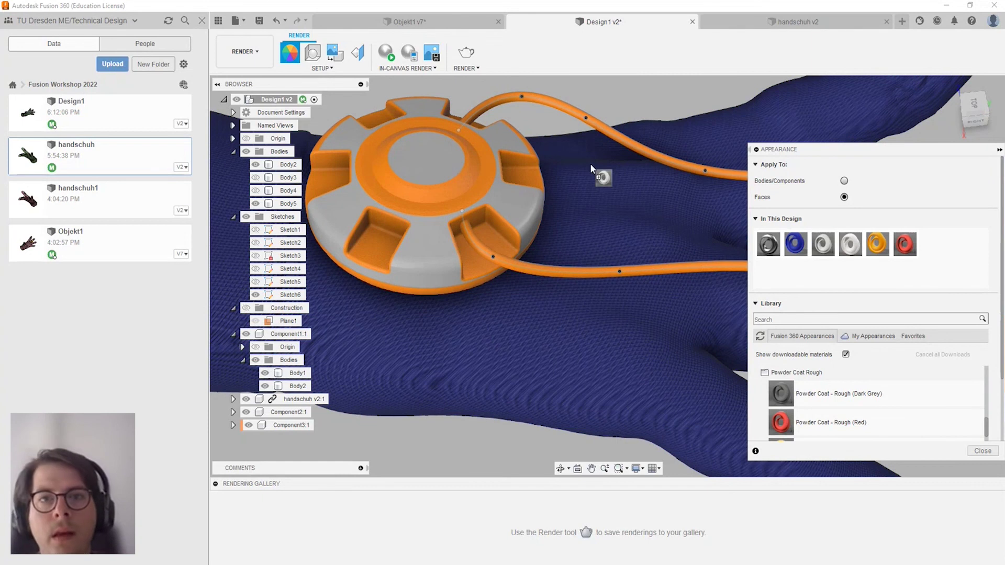
drag(528, 144, 529, 143)
Orbit out around the hand and make the disc's outer faces a lighter grey.
mouse_move(552, 265)
shift+middle_down()
mouse_move(599, 305)
mouse_move(616, 278)
shift+middle_up()
scroll(419, 277, up, 3)
scroll(425, 297, down, 3)
mouse_move(472, 298)
shift+middle_down()
mouse_move(689, 303)
mouse_move(636, 303)
shift+middle_up()
scroll(365, 331, up, 3)
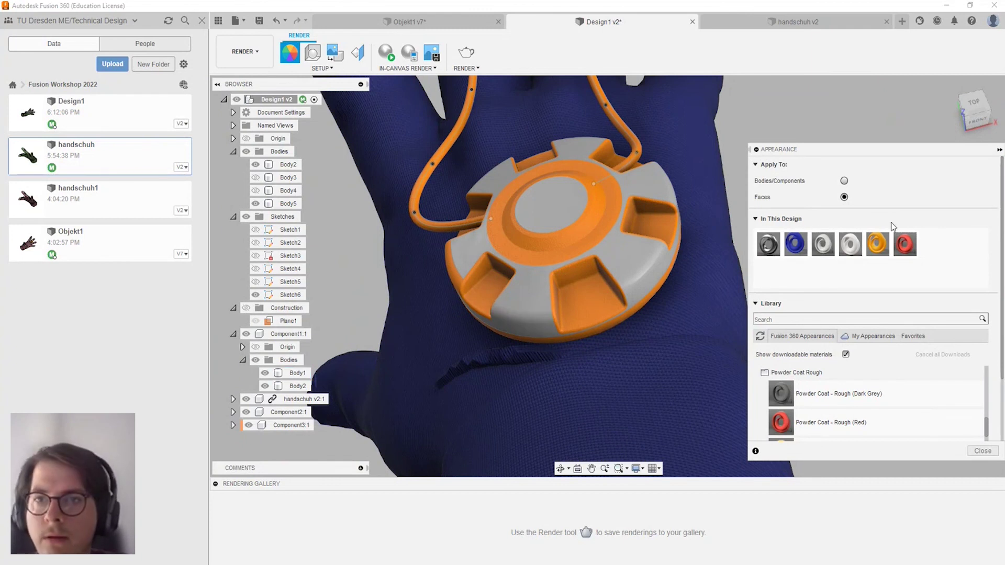
drag(825, 247, 368, 301)
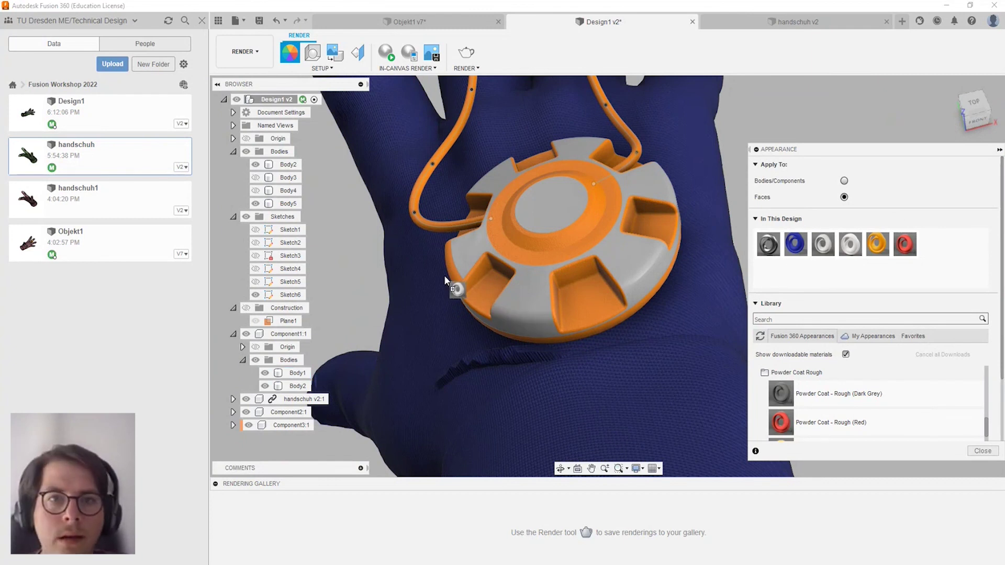
drag(444, 275, 454, 275)
View the disc from the side and turn its top faces light grey.
scroll(452, 310, up, 2)
scroll(595, 301, up, 2)
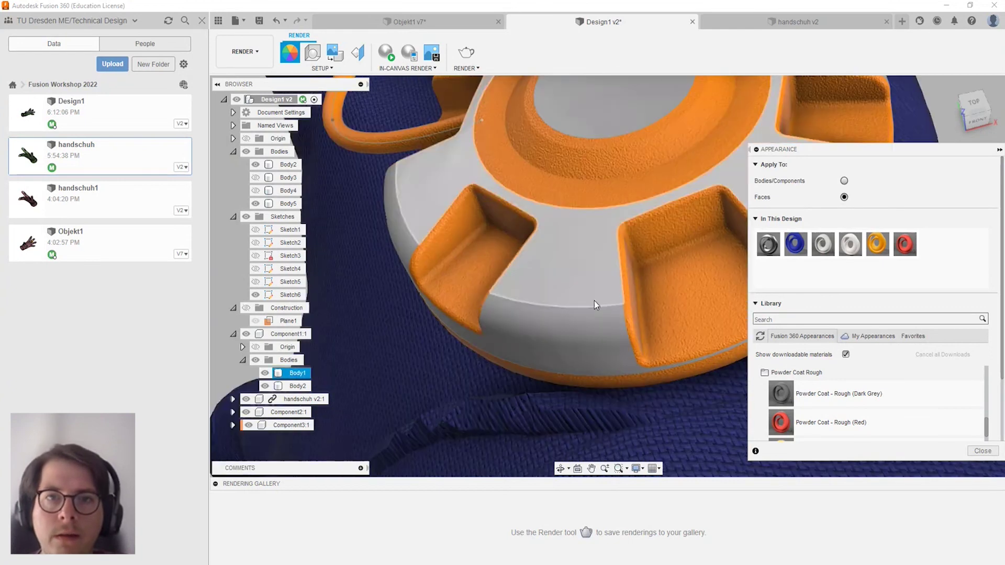
shift+middle_drag(565, 321, 554, 372)
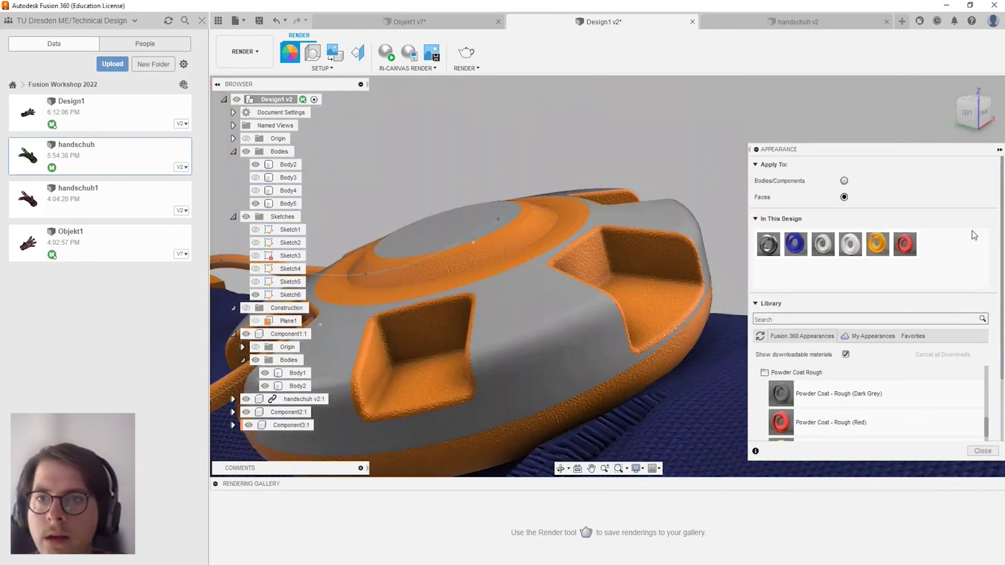
mouse_move(823, 244)
mouse_down()
mouse_move(579, 397)
mouse_move(596, 401)
mouse_up()
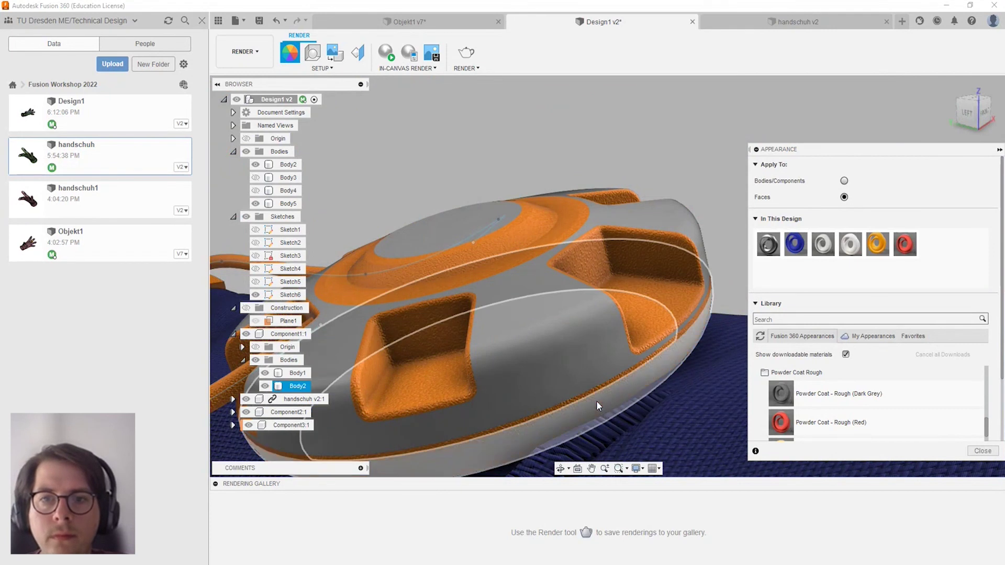
scroll(596, 400, up, 3)
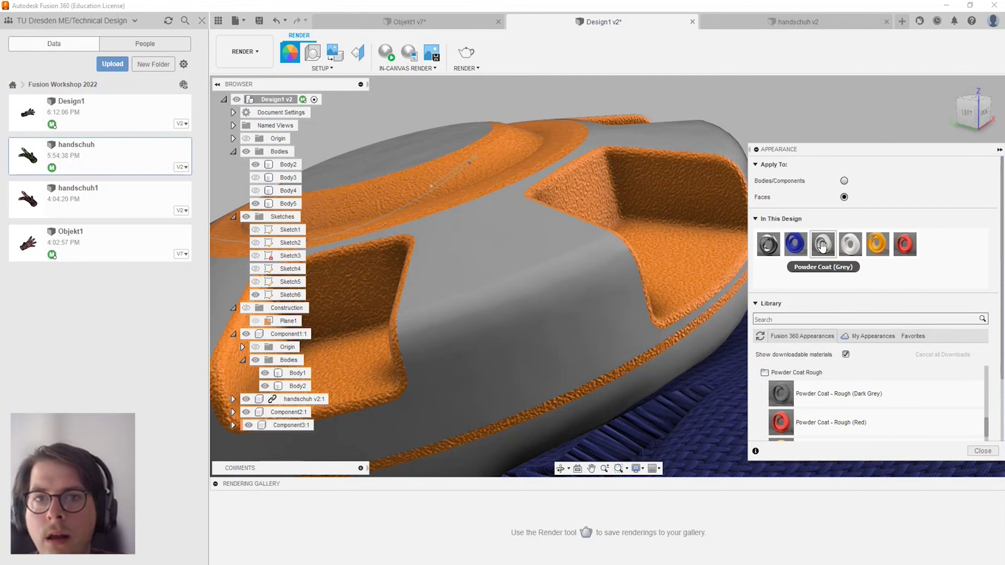
drag(856, 250, 520, 233)
Zoom in on the pockets and make the disc's central recessed face orange.
shift+middle_drag(466, 220, 541, 244)
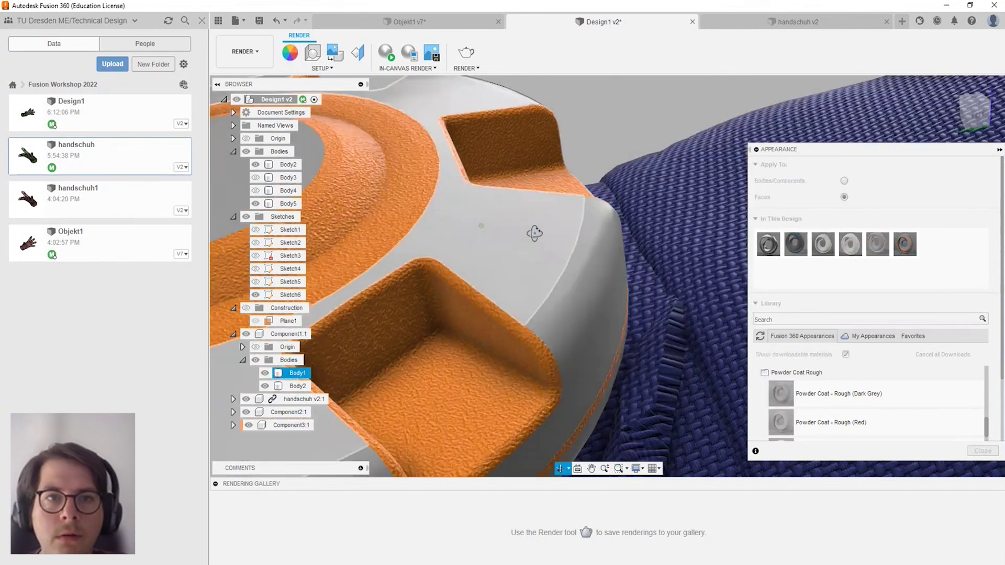
scroll(541, 245, down, 5)
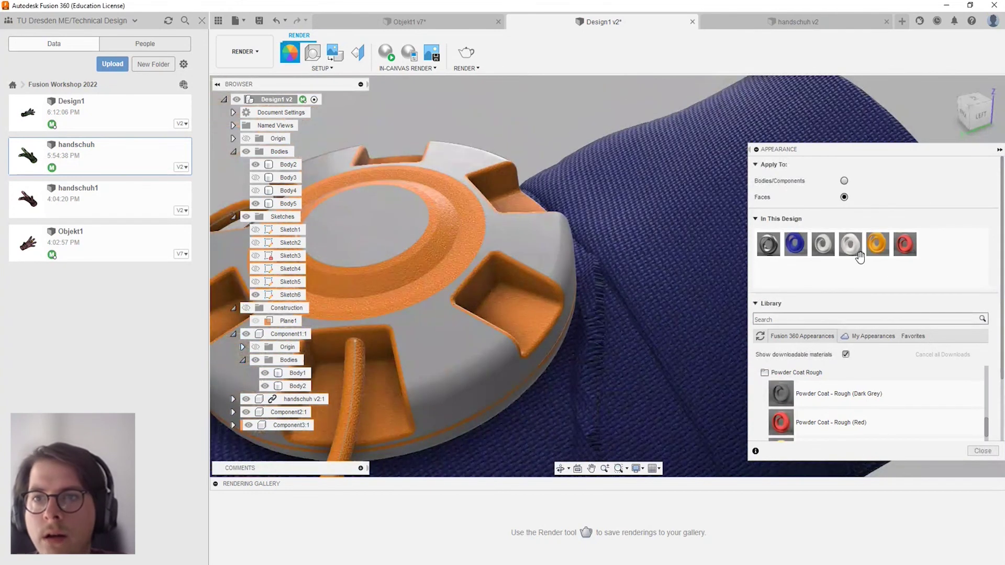
drag(871, 246, 395, 230)
drag(711, 248, 470, 258)
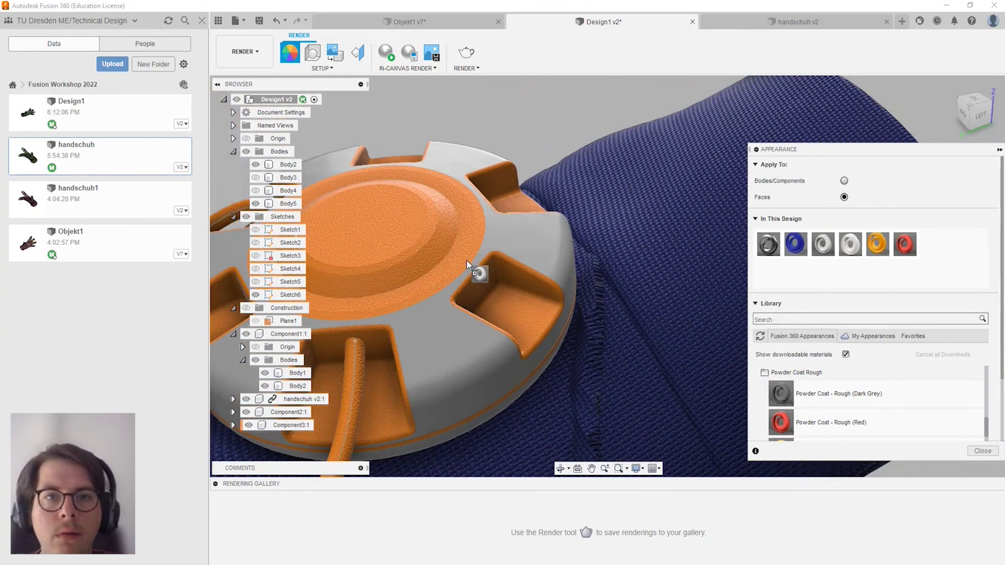
drag(469, 258, 479, 245)
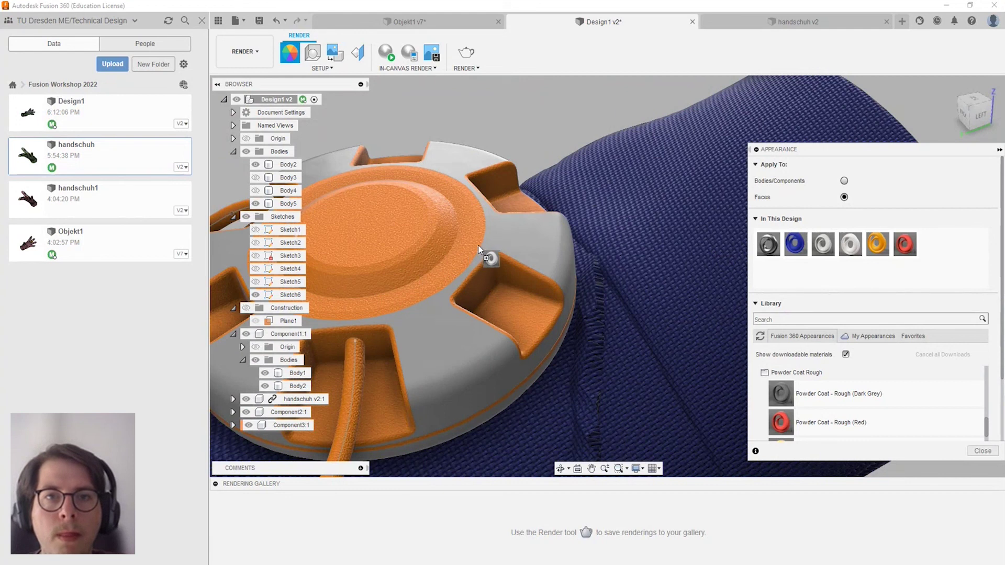
Open the orange appearance's edit options, confirm with Done, and select the disc.
double_click(874, 240)
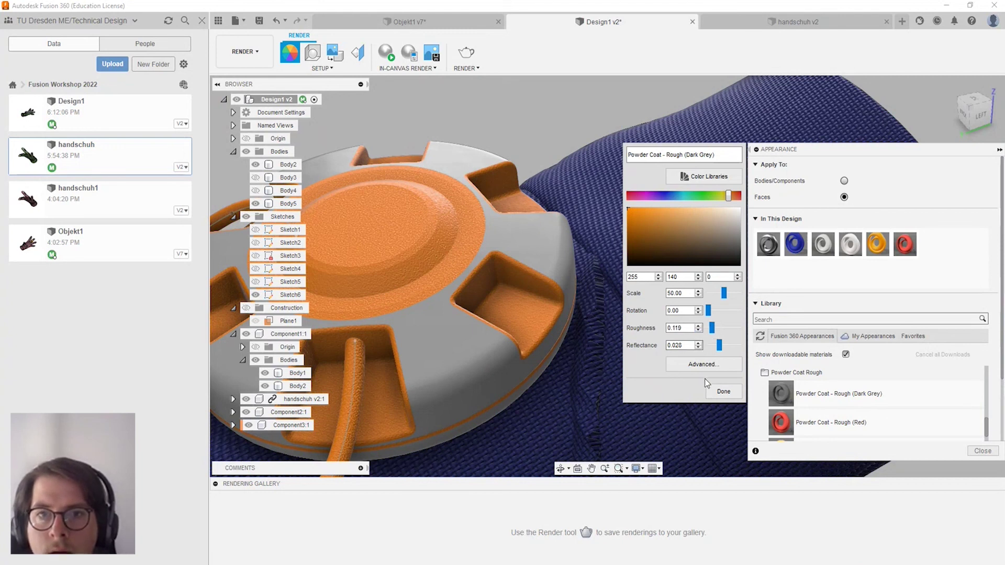
click(723, 389)
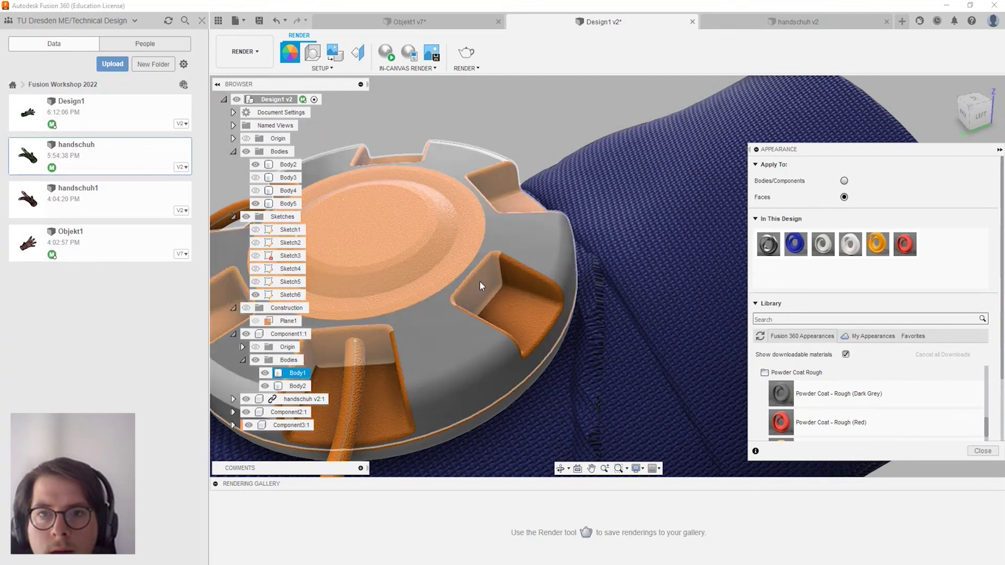
click(529, 299)
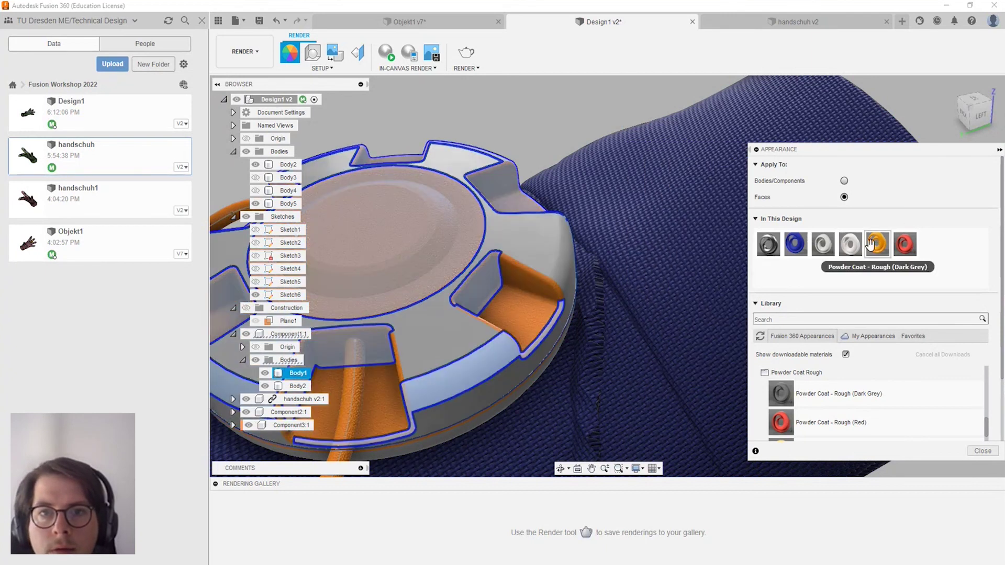
Hide the glove's sketch curves and close the Appearance panel.
shift+middle_drag(498, 168, 436, 239)
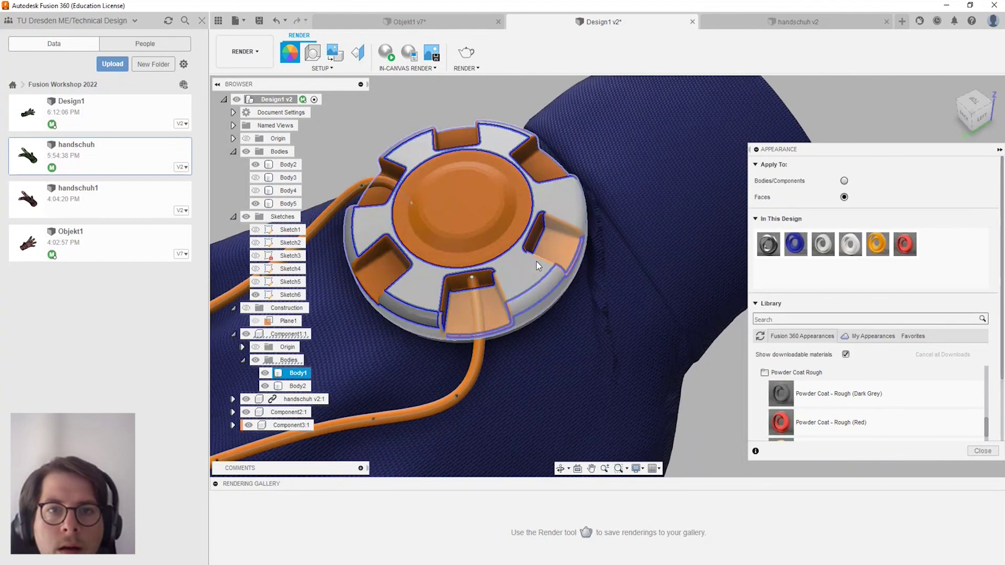
scroll(500, 146, up, 4)
scroll(502, 199, down, 2)
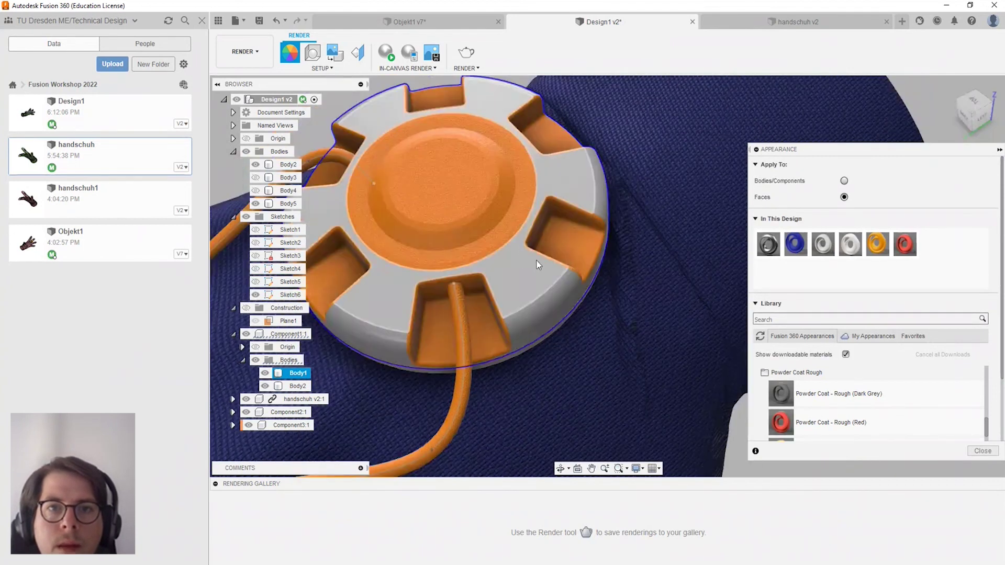
scroll(526, 246, down, 3)
scroll(527, 246, down, 2)
scroll(487, 226, down, 2)
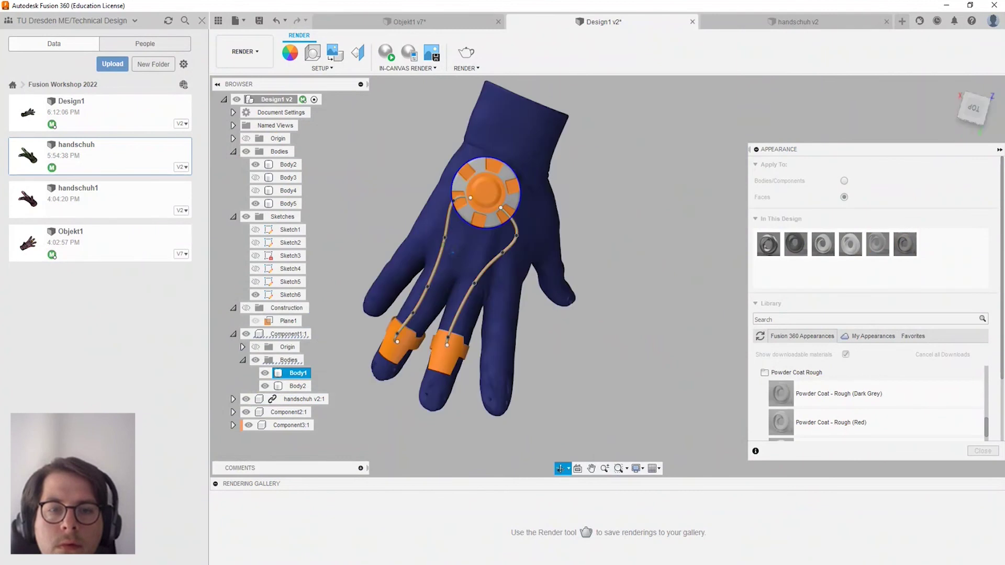
shift+middle_drag(443, 205, 890, 286)
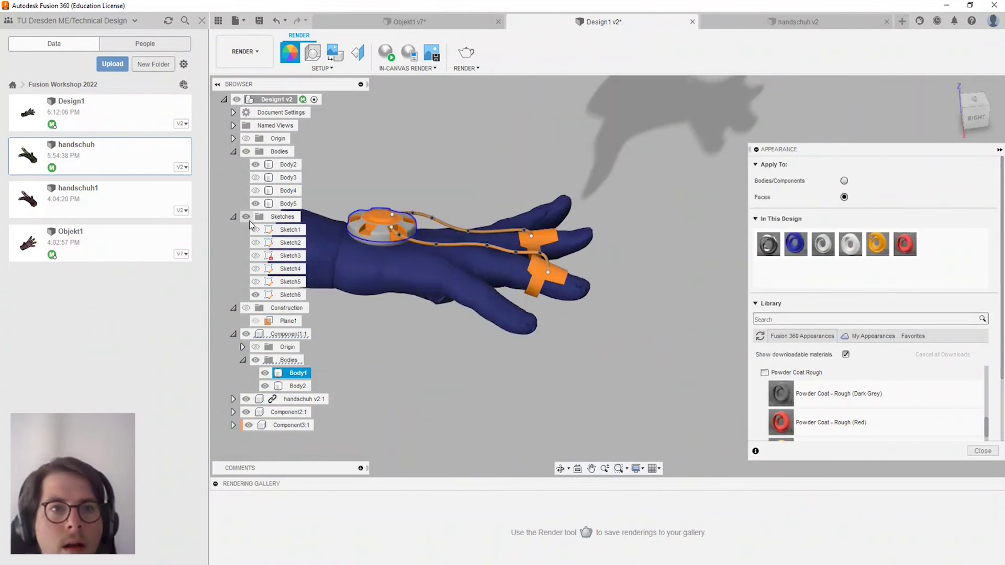
click(246, 216)
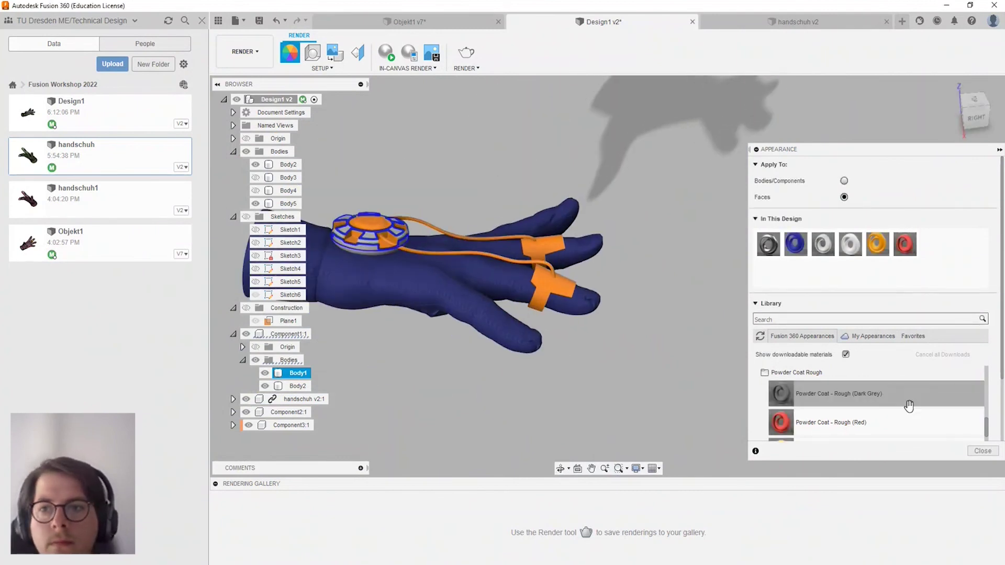
click(975, 450)
Apply Powder Coat (Grey) to the whole disc body, removing its face colours, then set Apply To back to Faces.
shift+middle_drag(712, 288, 696, 271)
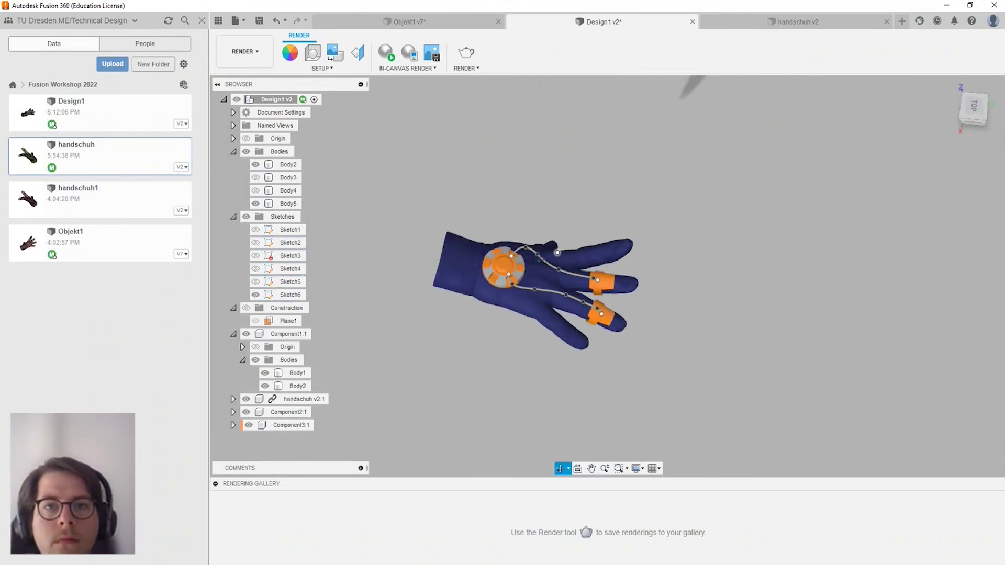
click(491, 272)
shift+middle_drag(491, 273, 542, 250)
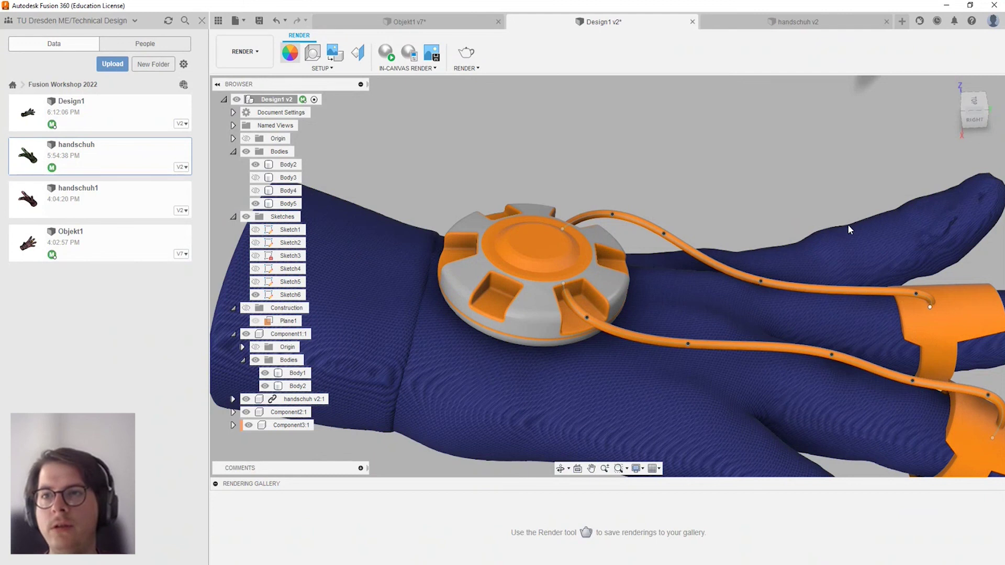
key(a)
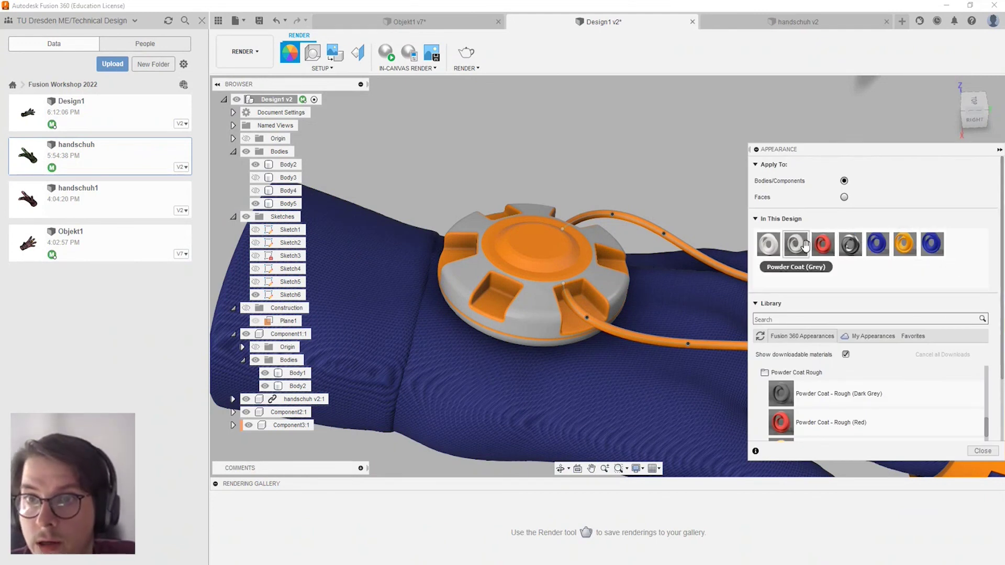
drag(805, 246, 557, 257)
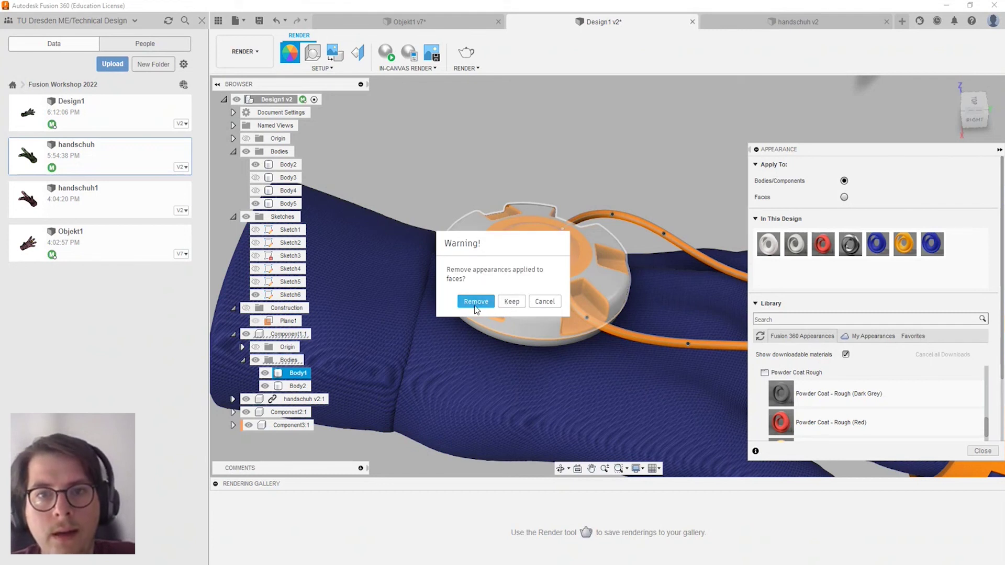
click(509, 303)
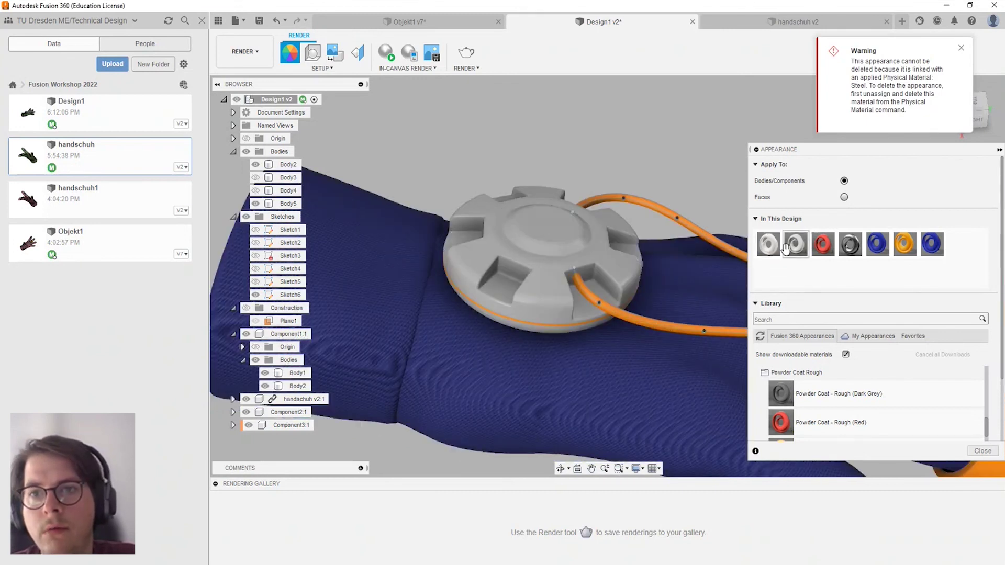
drag(775, 252, 528, 329)
click(484, 305)
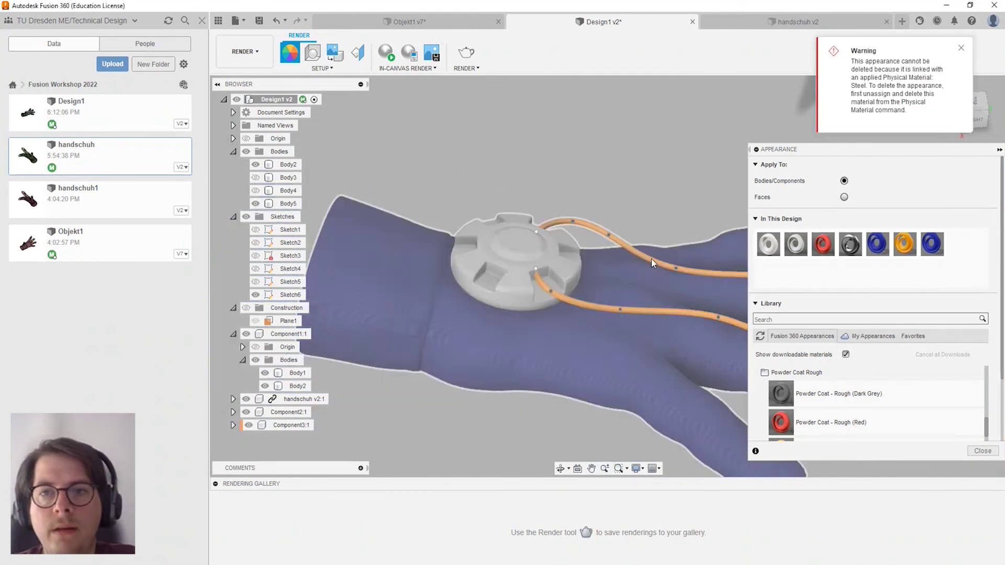
scroll(651, 258, down, 2)
click(846, 197)
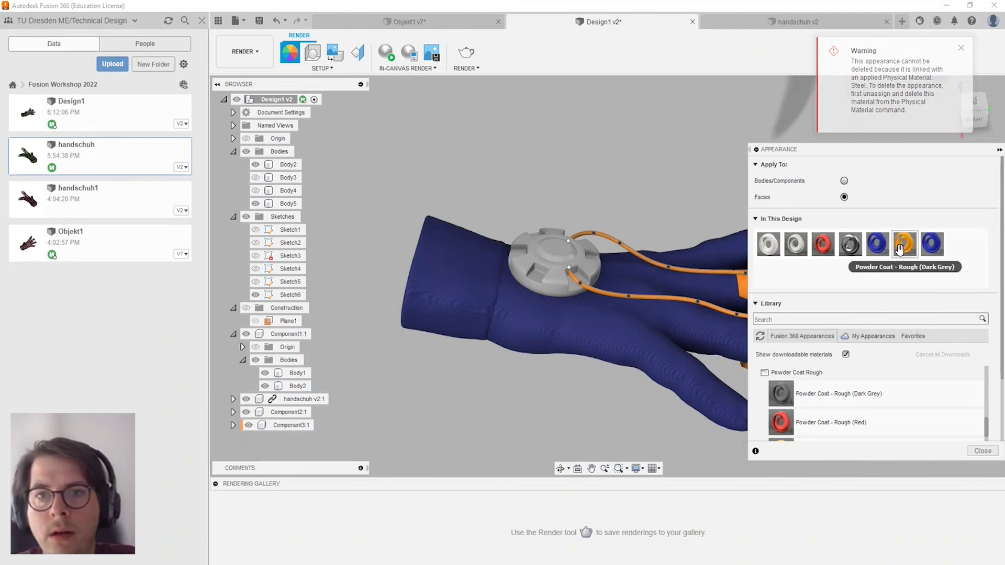
Make the disc's centre face orange and browse the Translucent, Liquid and Miscellaneous material groups.
drag(900, 249, 556, 250)
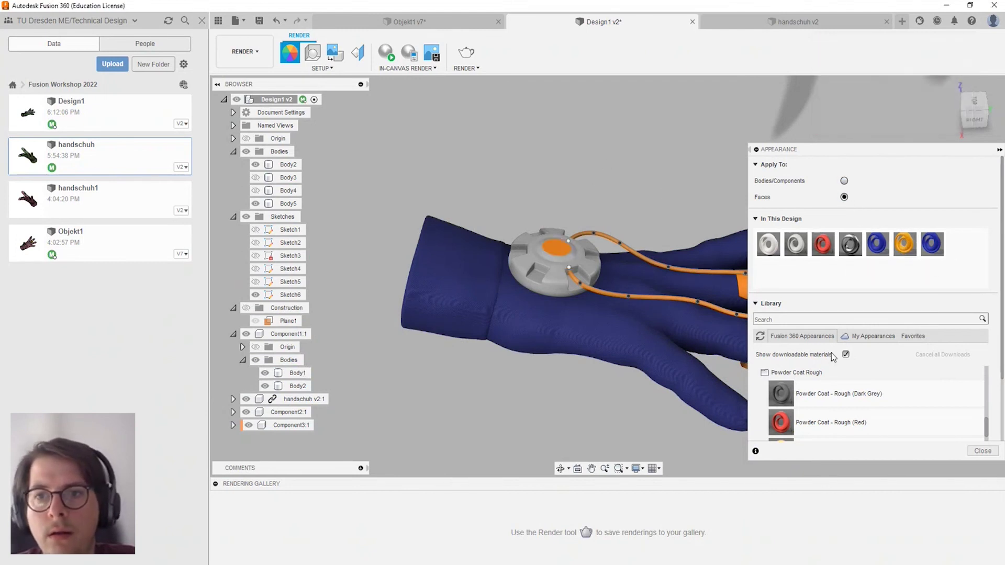
scroll(833, 367, down, 2)
scroll(825, 379, down, 3)
scroll(824, 379, down, 3)
scroll(826, 382, down, 3)
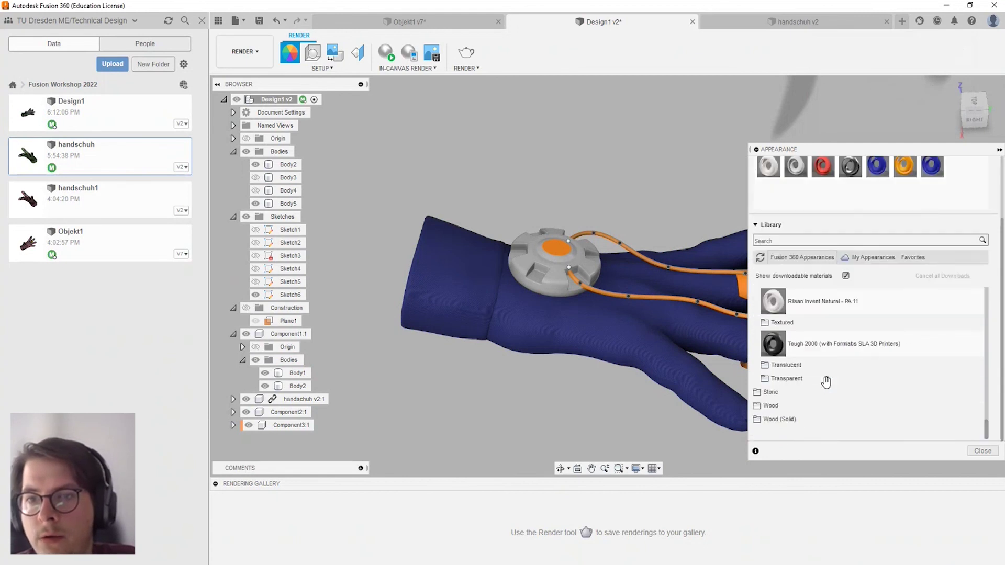
click(828, 365)
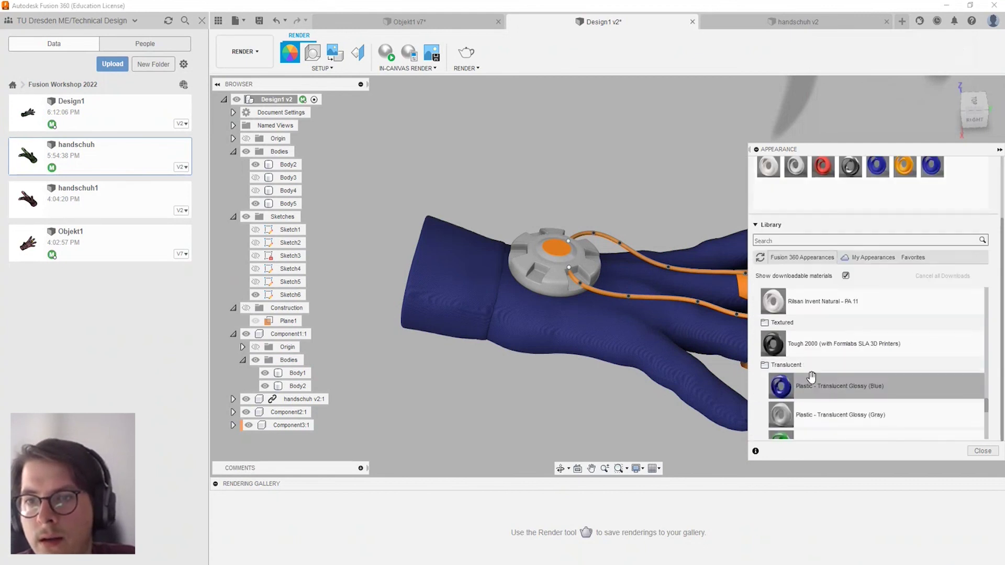
click(775, 366)
scroll(783, 385, up, 2)
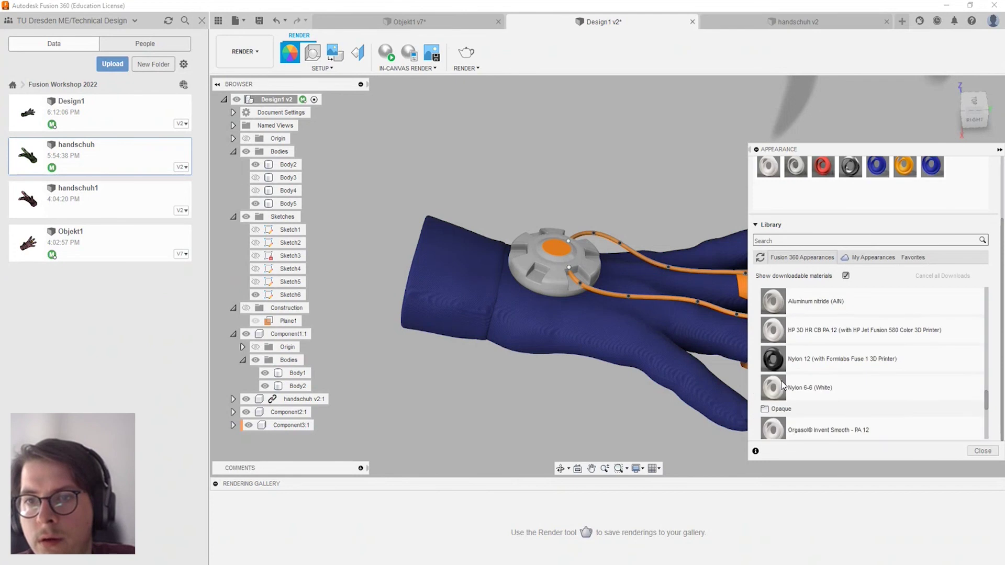
scroll(783, 385, up, 3)
scroll(782, 381, up, 3)
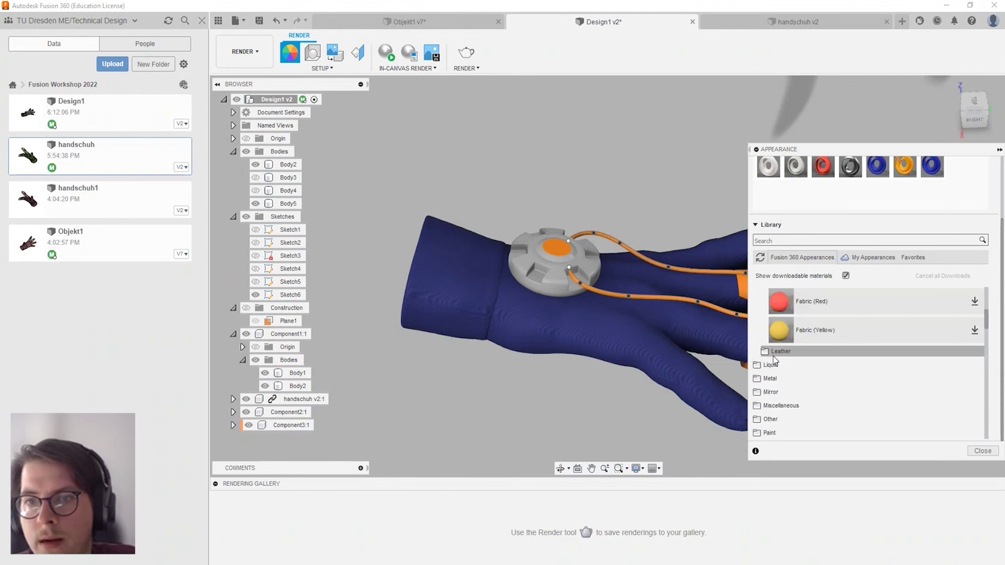
click(771, 369)
click(774, 353)
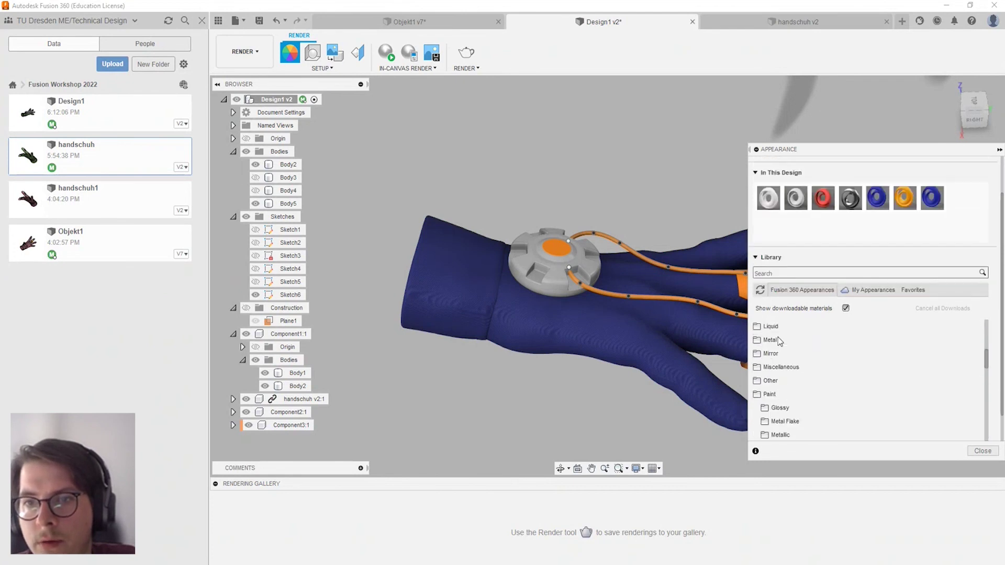
click(780, 368)
scroll(780, 369, down, 2)
scroll(780, 370, down, 2)
scroll(780, 370, down, 1)
scroll(780, 366, down, 1)
scroll(779, 361, down, 1)
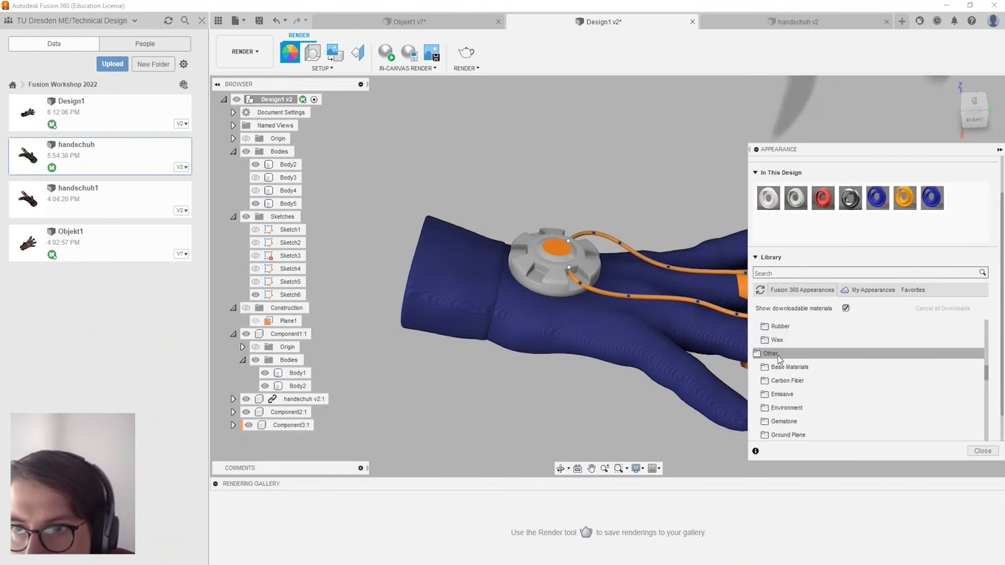
scroll(791, 373, down, 2)
scroll(793, 374, up, 1)
Download the Emissive Display - 4x20 - LCD material and apply it to the disc's centre face.
click(791, 354)
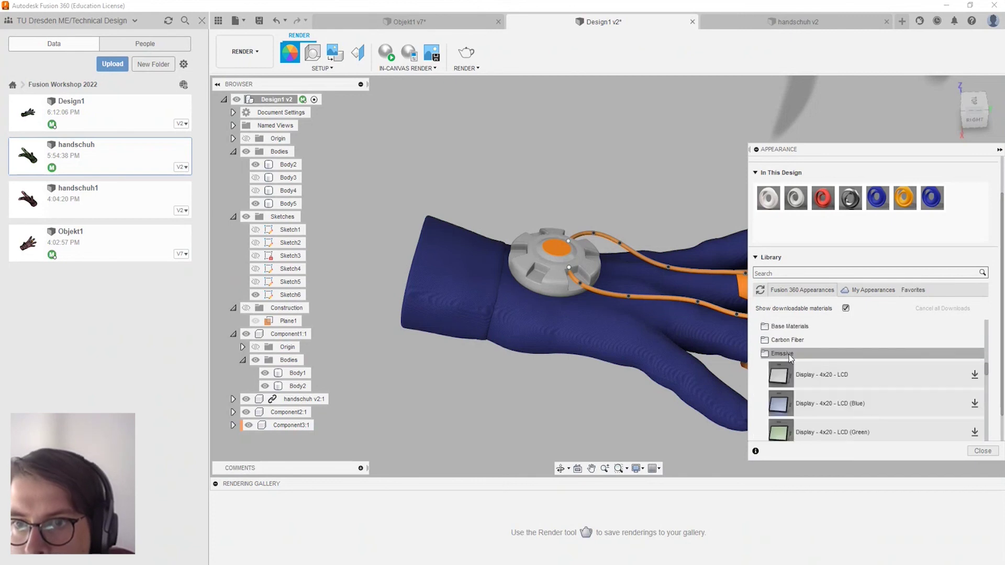
scroll(890, 406, down, 2)
scroll(893, 405, down, 1)
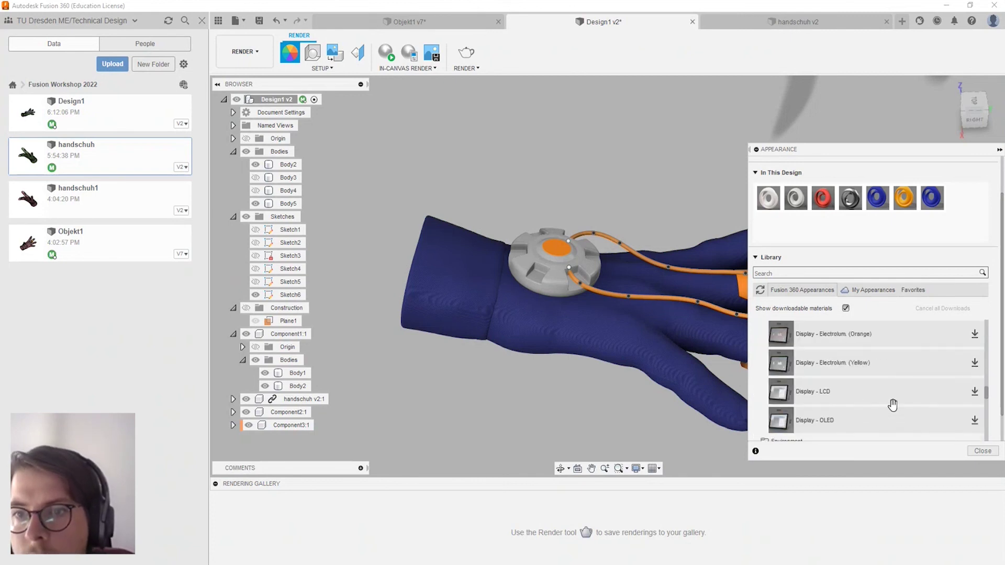
scroll(893, 405, up, 2)
scroll(893, 404, down, 3)
scroll(892, 405, up, 1)
scroll(893, 405, up, 1)
scroll(893, 405, up, 1)
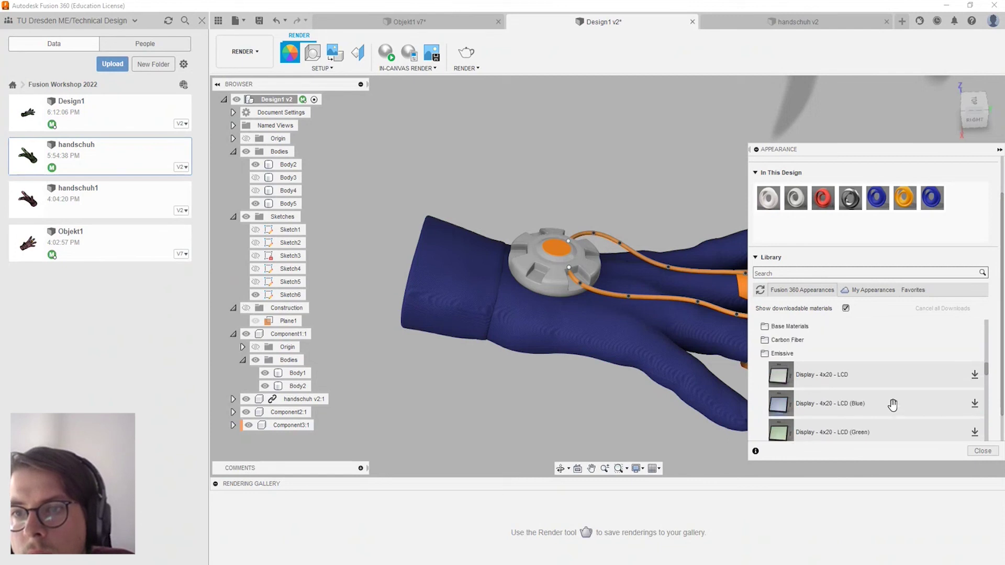
click(976, 373)
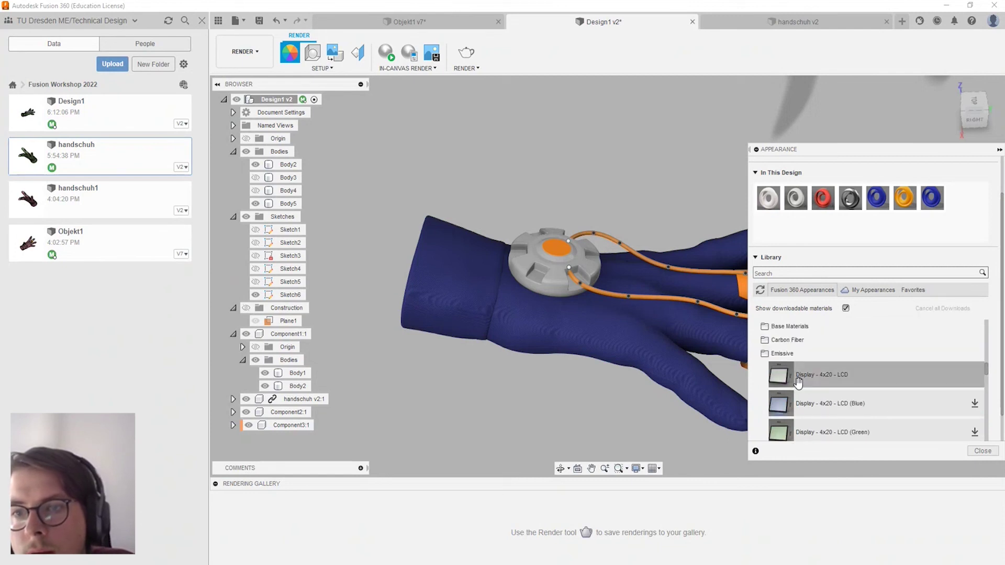
drag(782, 380, 556, 250)
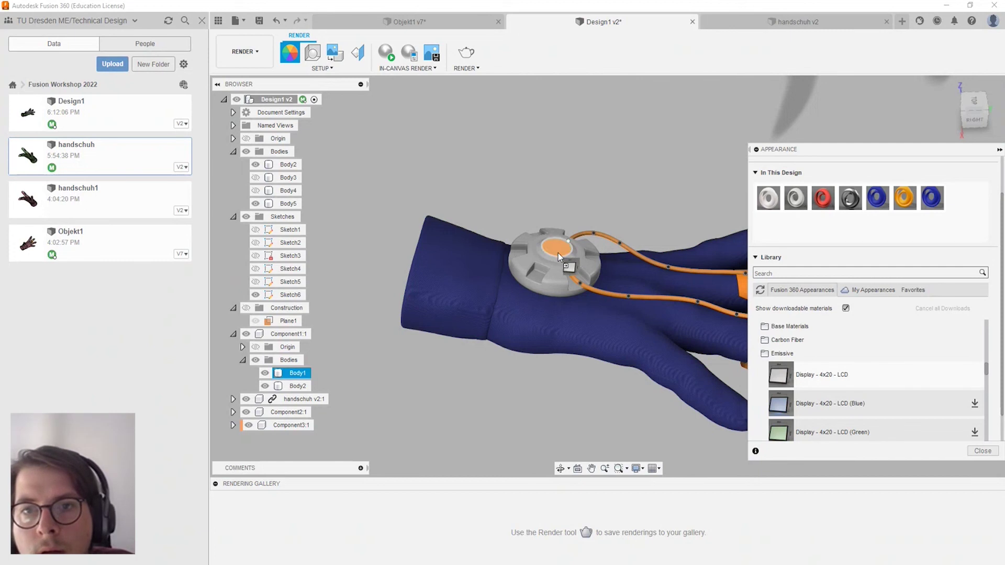
Look down on the display module, clear the selection, and close the appearance library.
shift+middle_drag(567, 250, 534, 257)
scroll(532, 256, up, 2)
key(Escape)
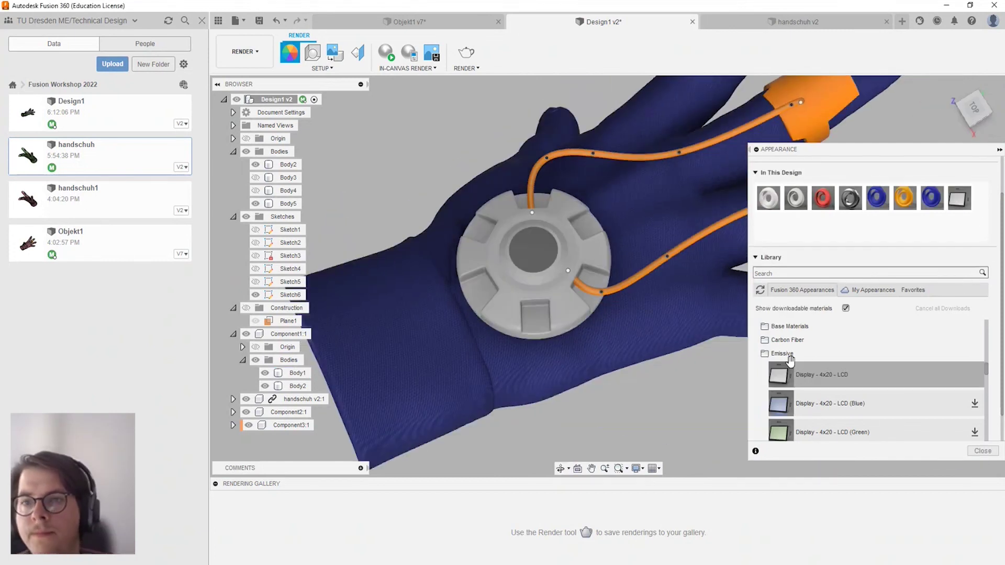
click(776, 355)
click(794, 367)
scroll(805, 379, down, 3)
scroll(805, 379, down, 3)
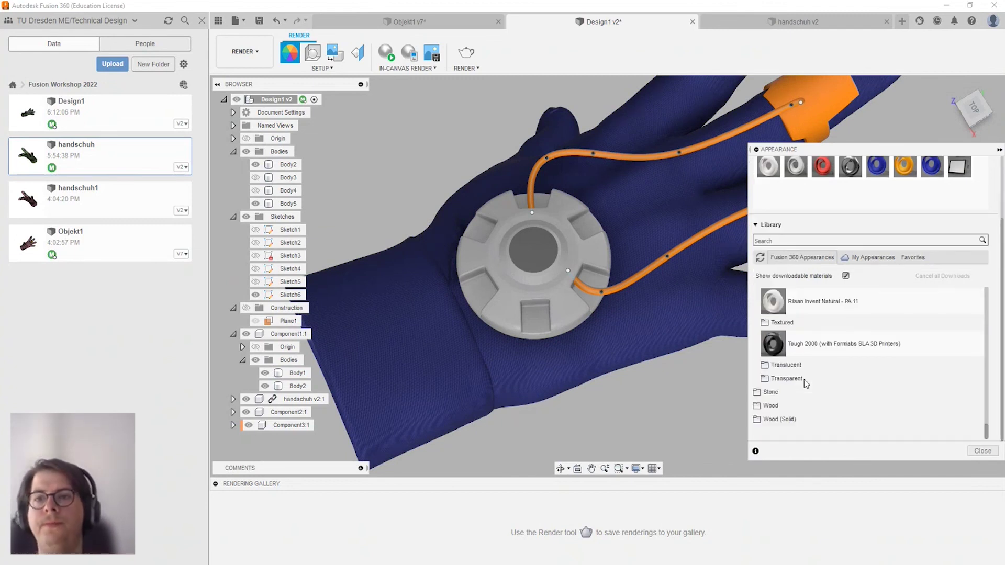
click(982, 451)
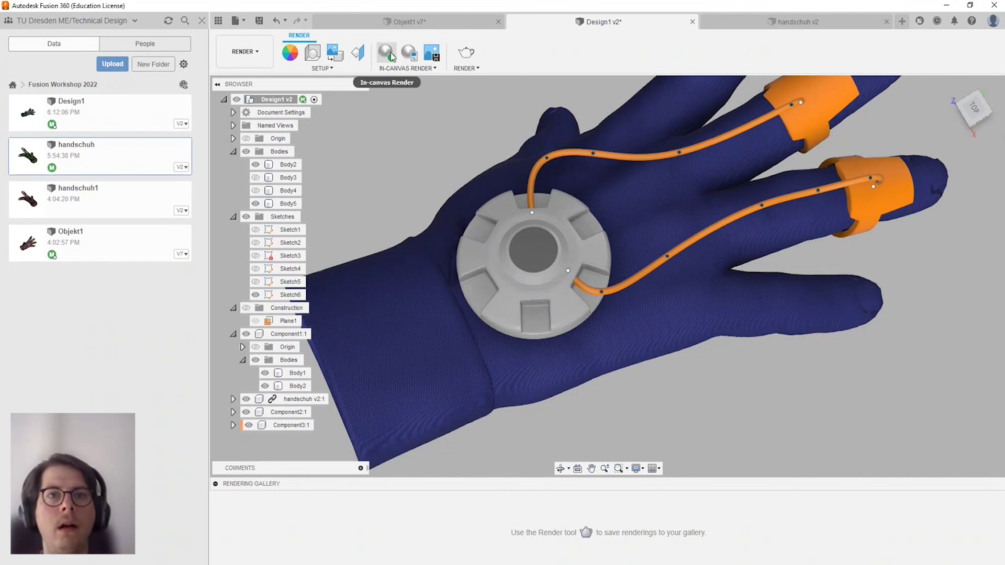
Set the render to Local Renderer with a 16:9 Widescreen aspect and width 1920.
click(467, 63)
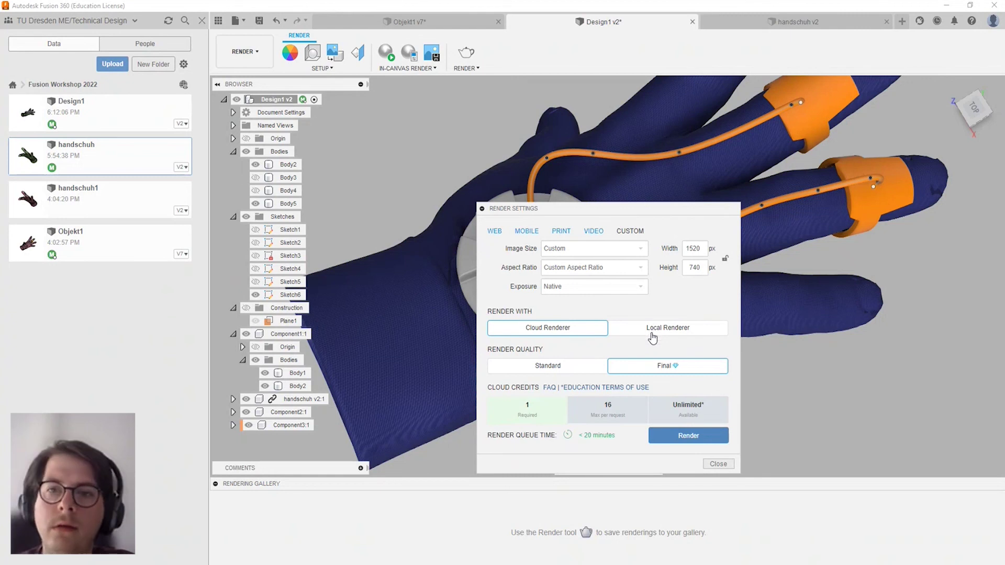
click(654, 333)
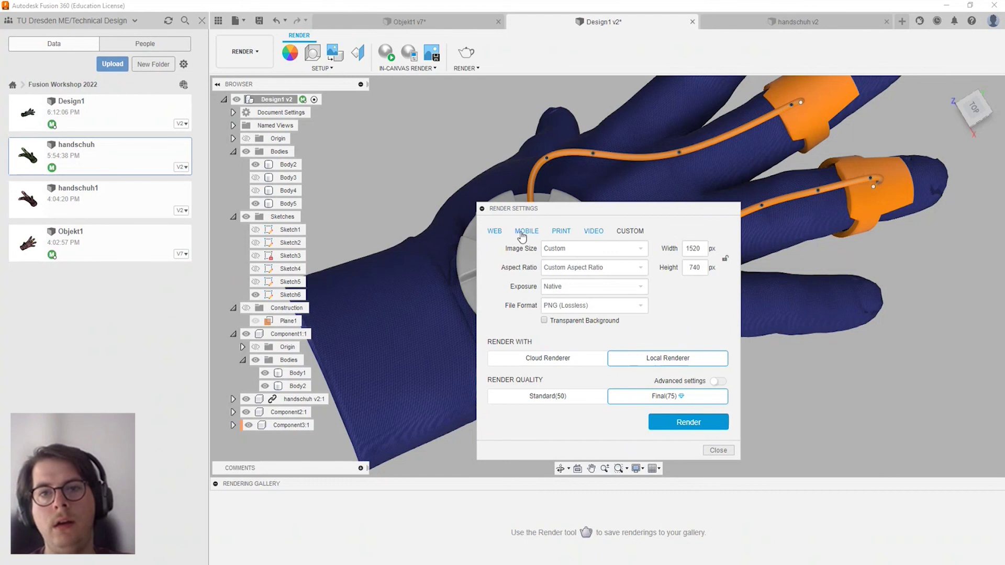
click(589, 304)
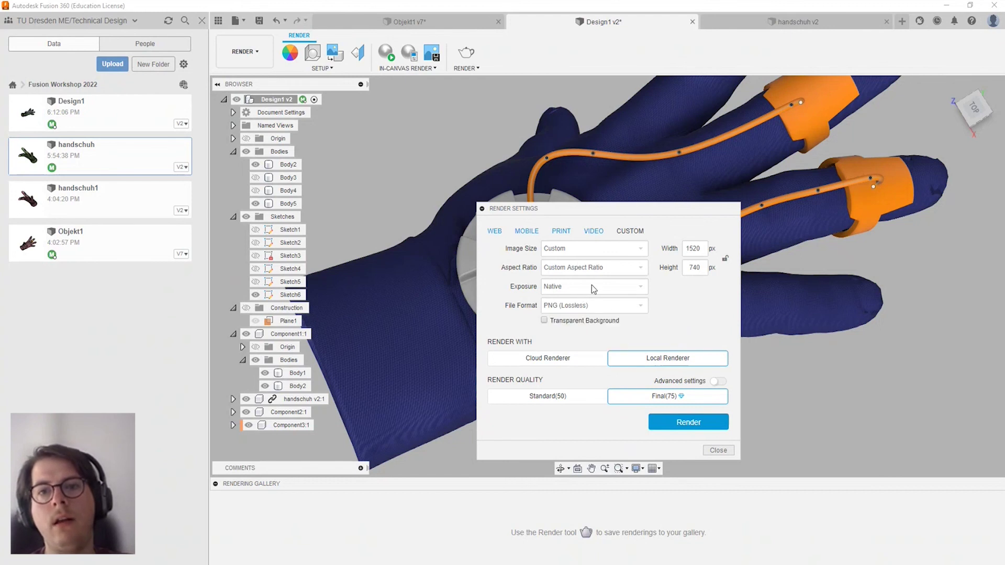
click(598, 268)
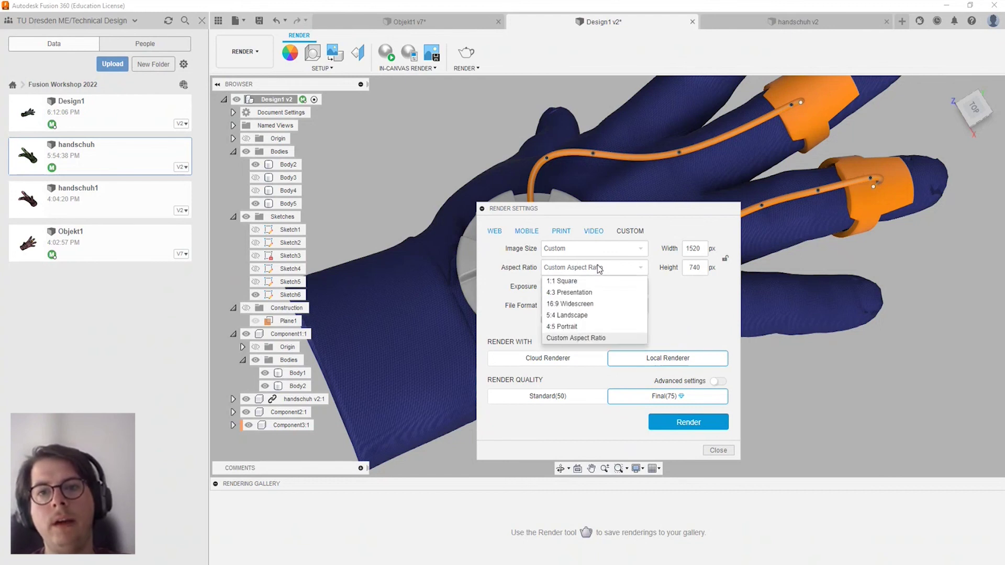
click(598, 271)
click(625, 268)
click(621, 268)
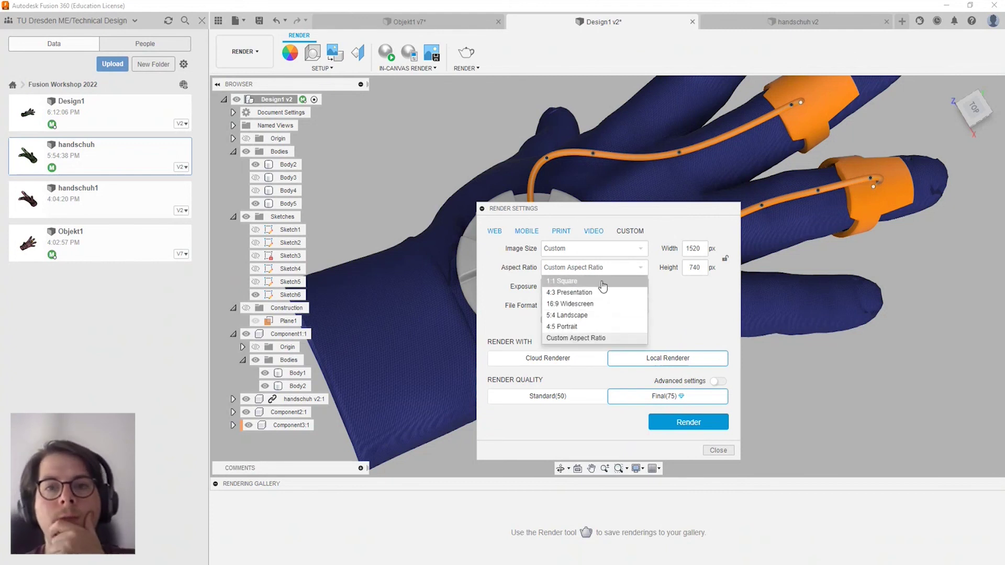
click(595, 309)
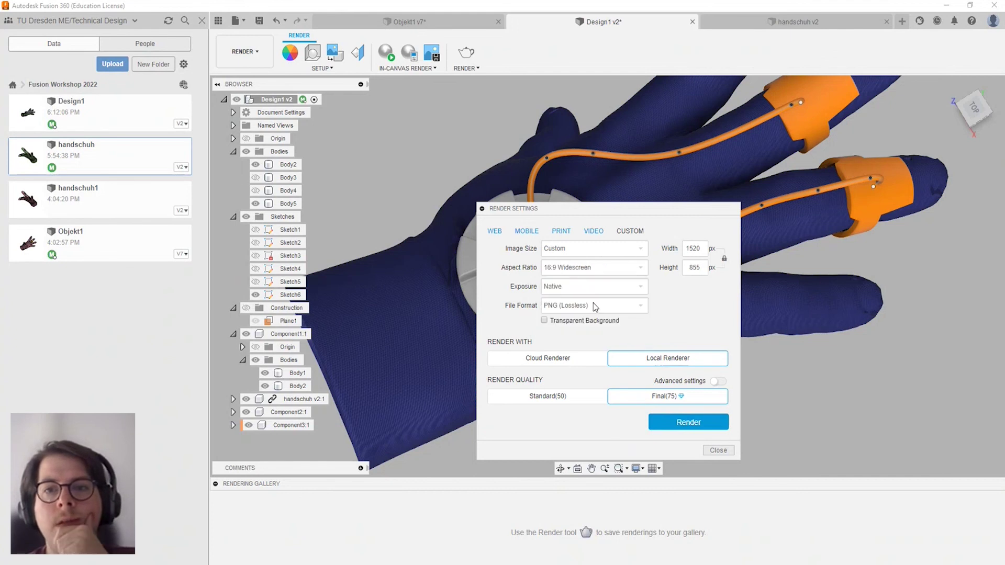
double_click(697, 252)
text(1)
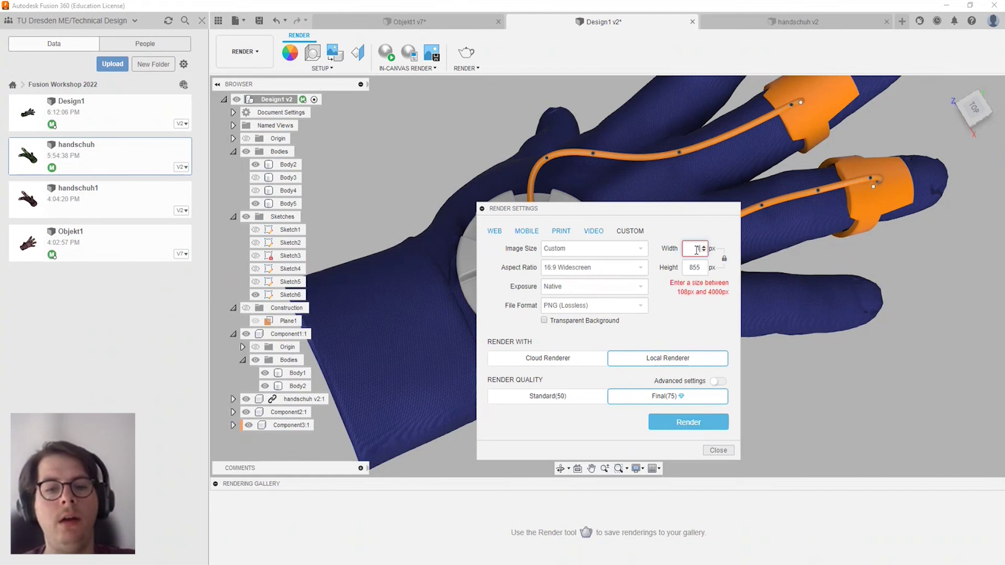
text(92)
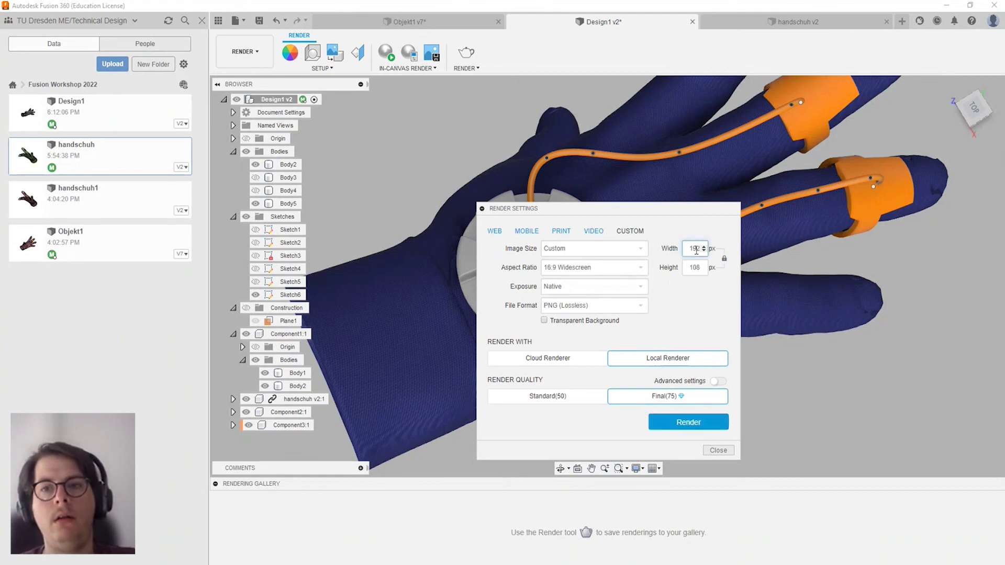
text(0)
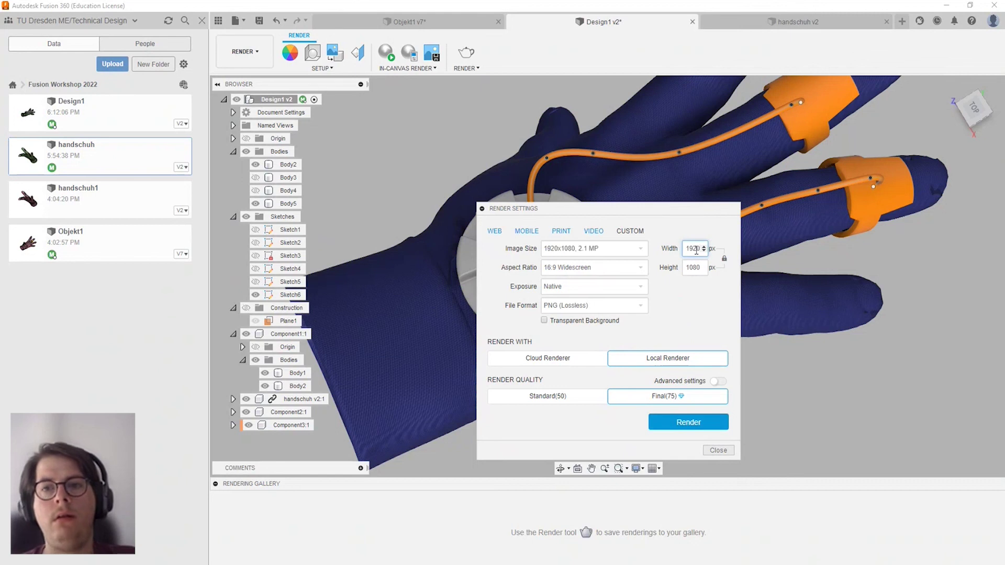
click(690, 269)
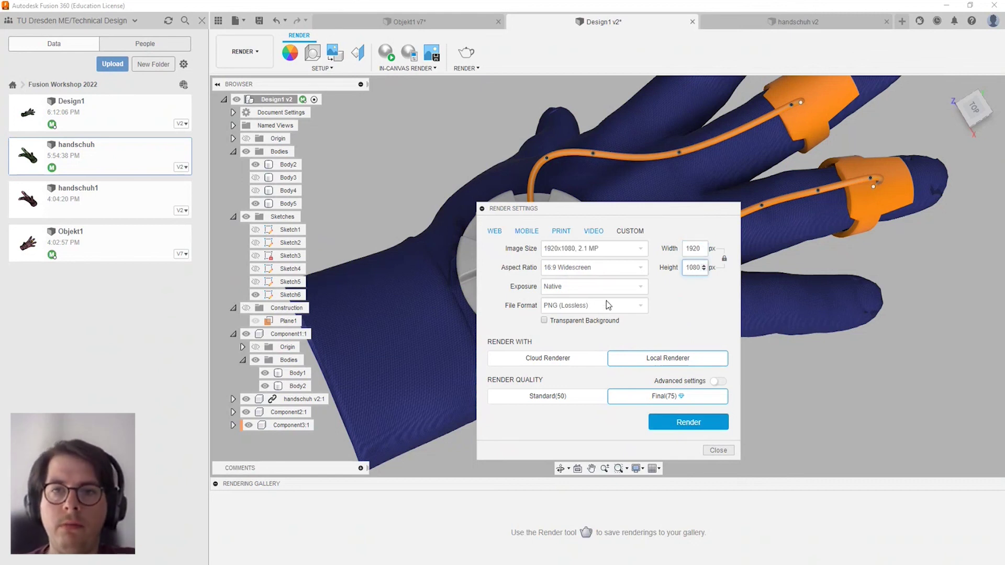
Start a Standard-quality local render at the 2048x1536 image size preset.
click(618, 252)
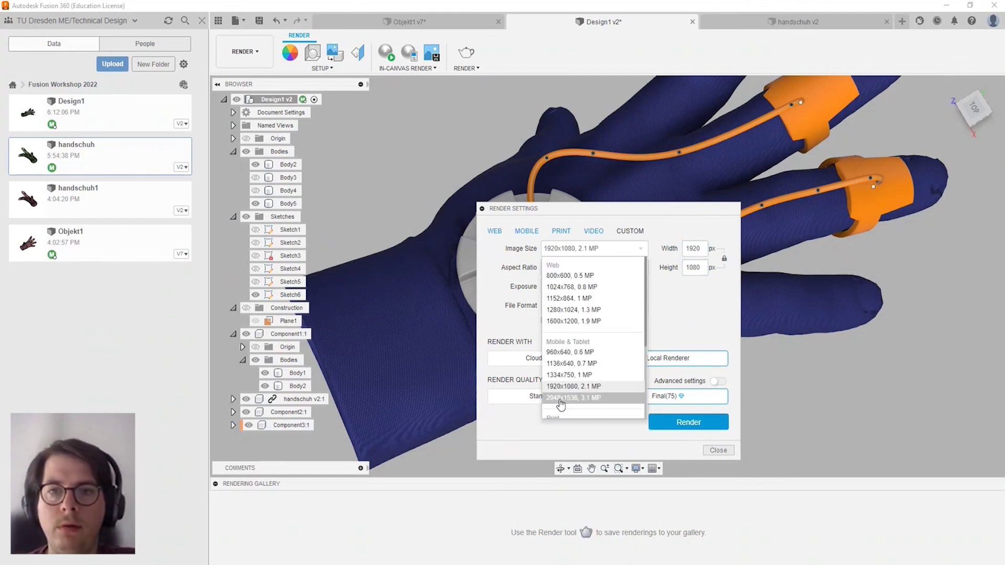
click(560, 399)
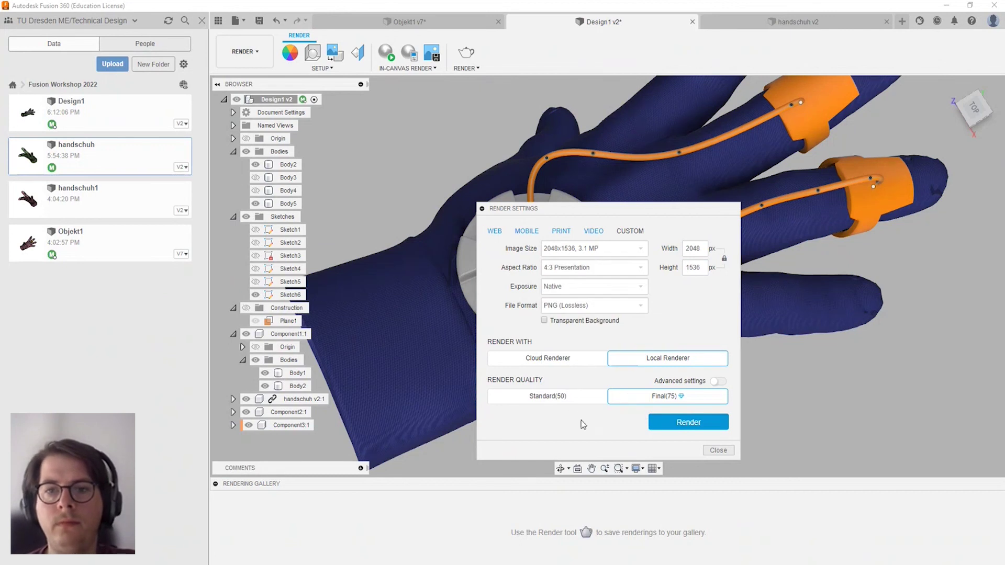
click(572, 402)
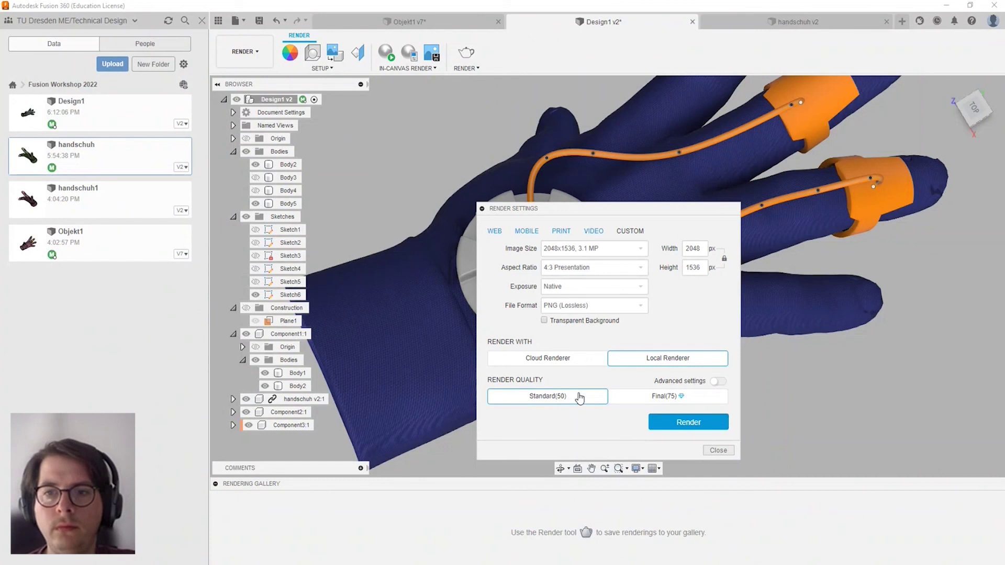
click(719, 382)
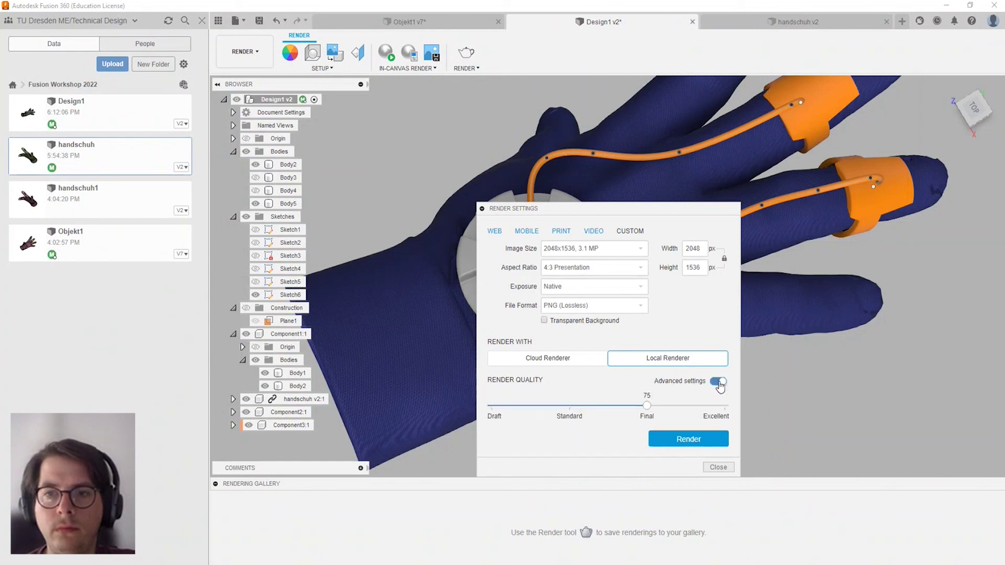
click(719, 382)
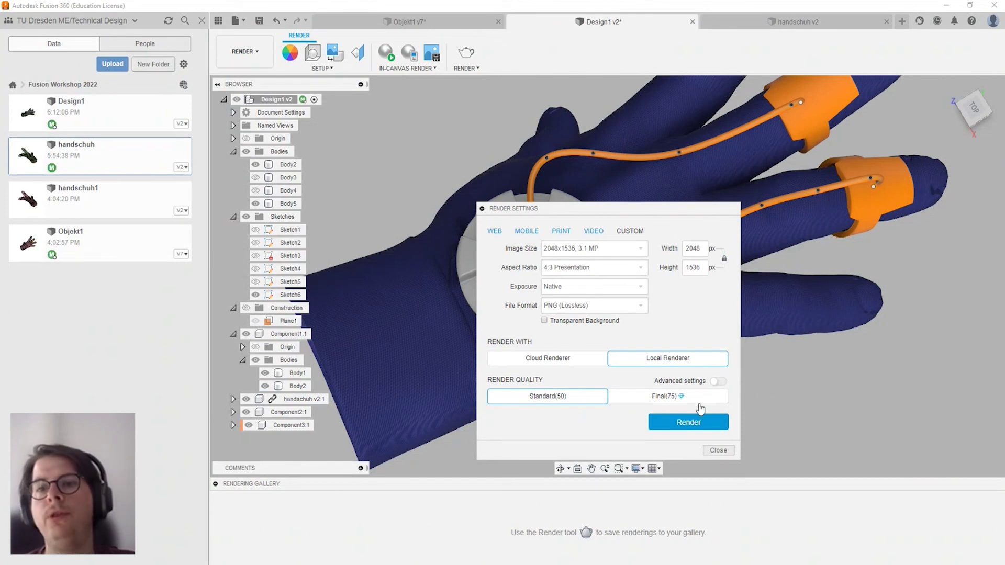
click(698, 426)
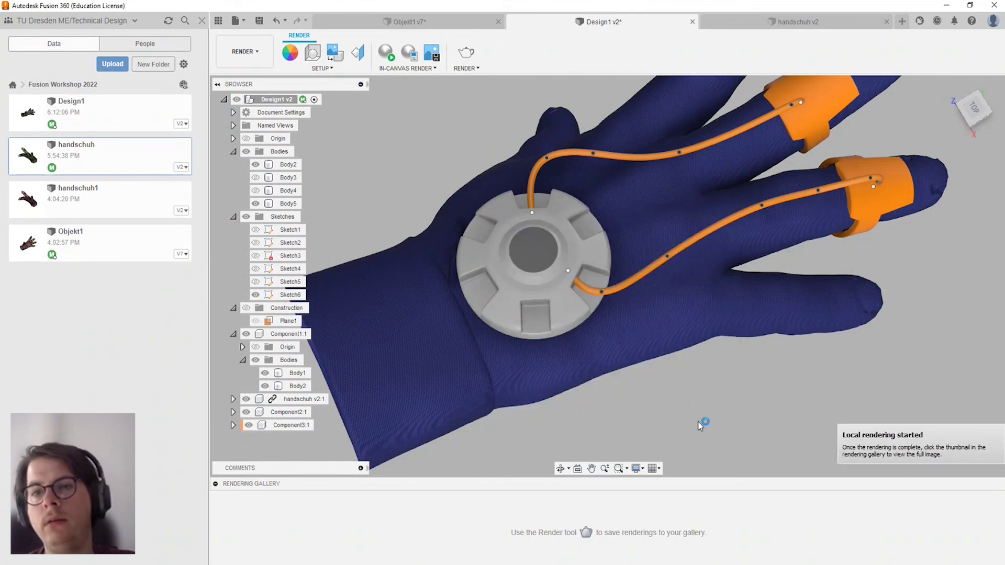
Zoom out and orbit to review the glove from side and oblique top-down angles.
scroll(565, 292, down, 2)
scroll(562, 295, down, 1)
scroll(563, 295, down, 1)
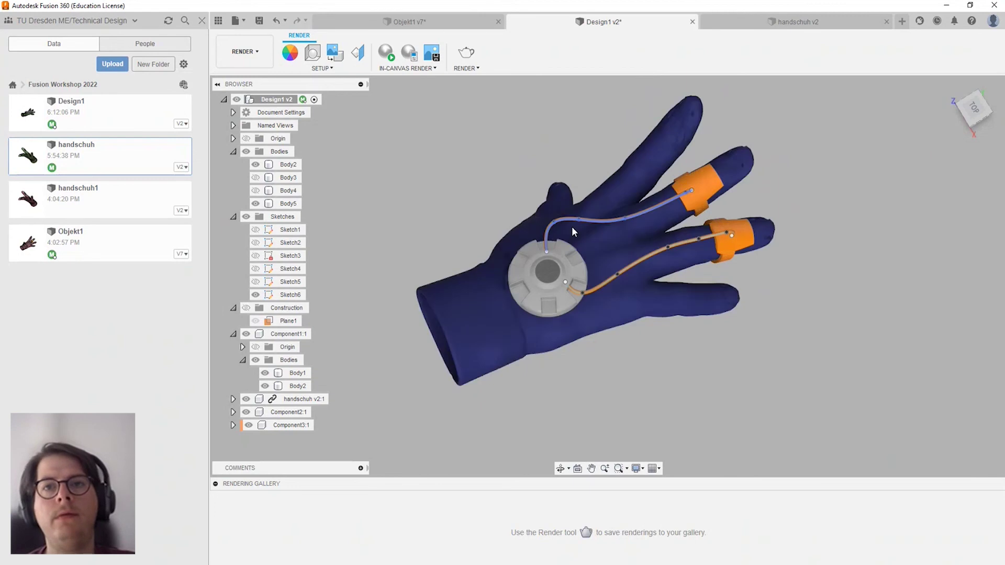
scroll(571, 226, up, 3)
shift+middle_drag(662, 313, 924, 231)
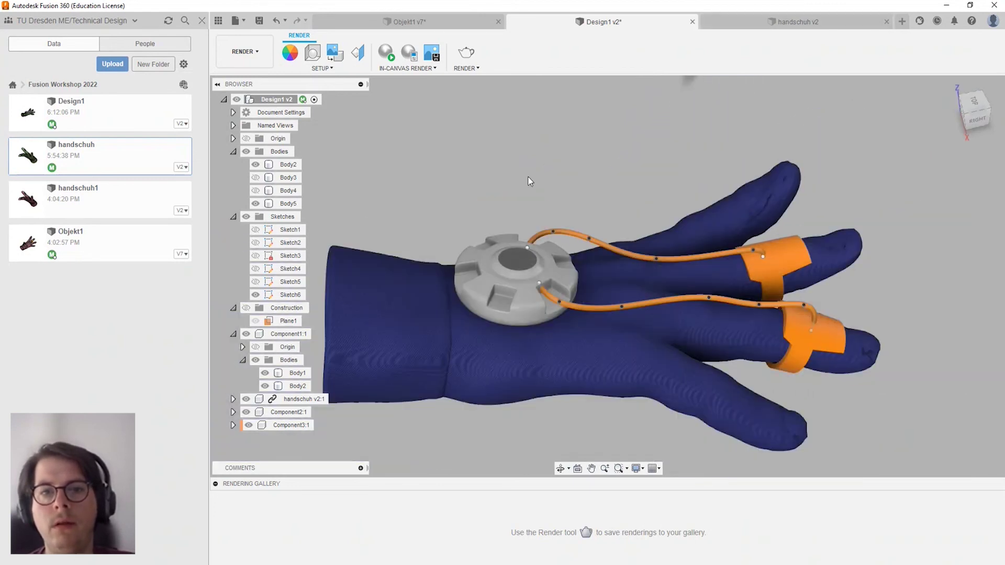
mouse_move(561, 234)
shift+middle_down()
mouse_move(524, 325)
mouse_move(661, 178)
shift+middle_up()
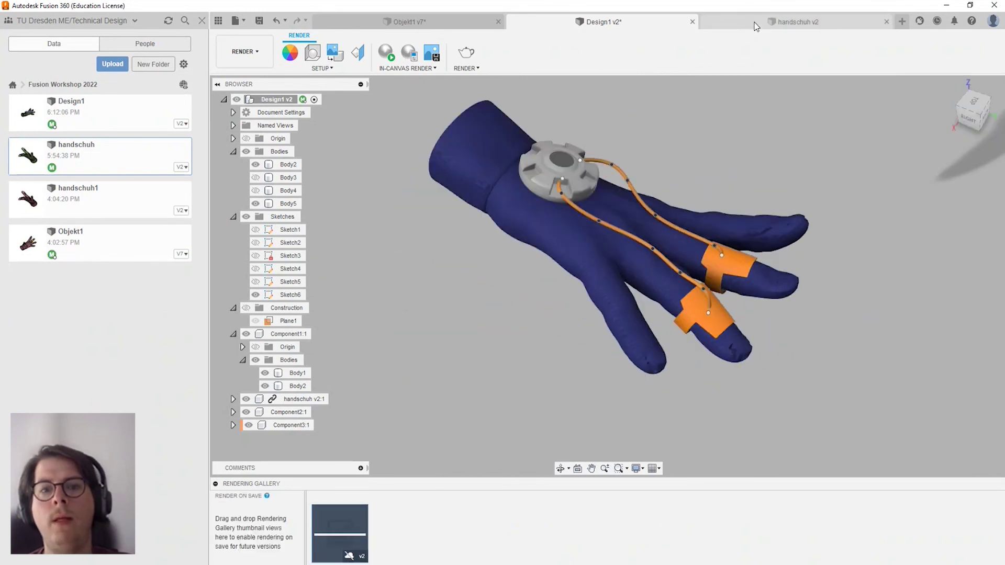